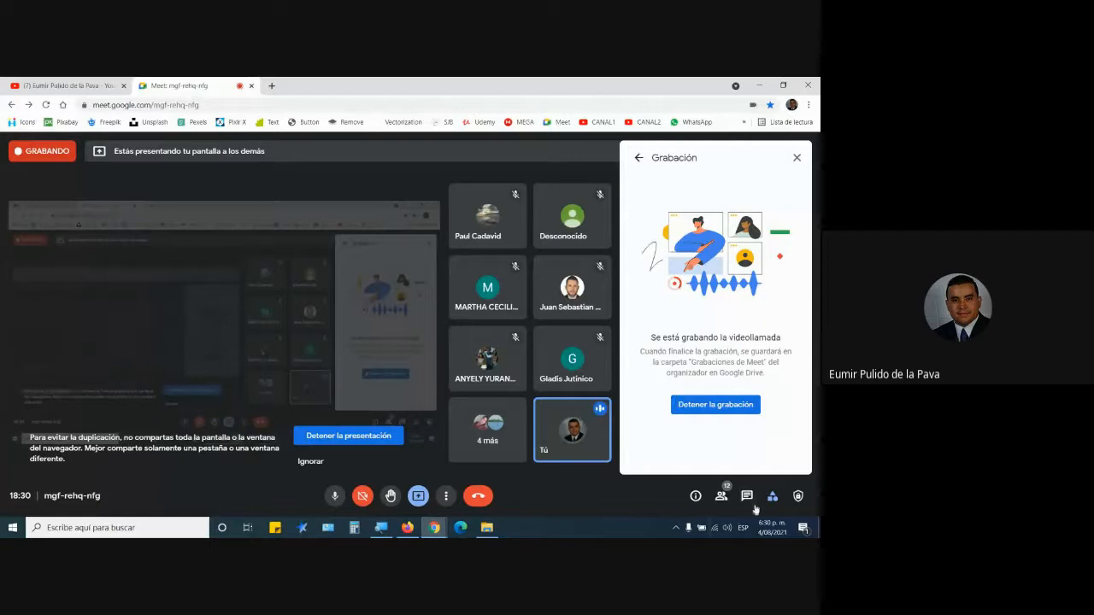
Step: Show the Meet call's chat, and open the course and category management page of the EDUMATICA site in Firefox
click(747, 496)
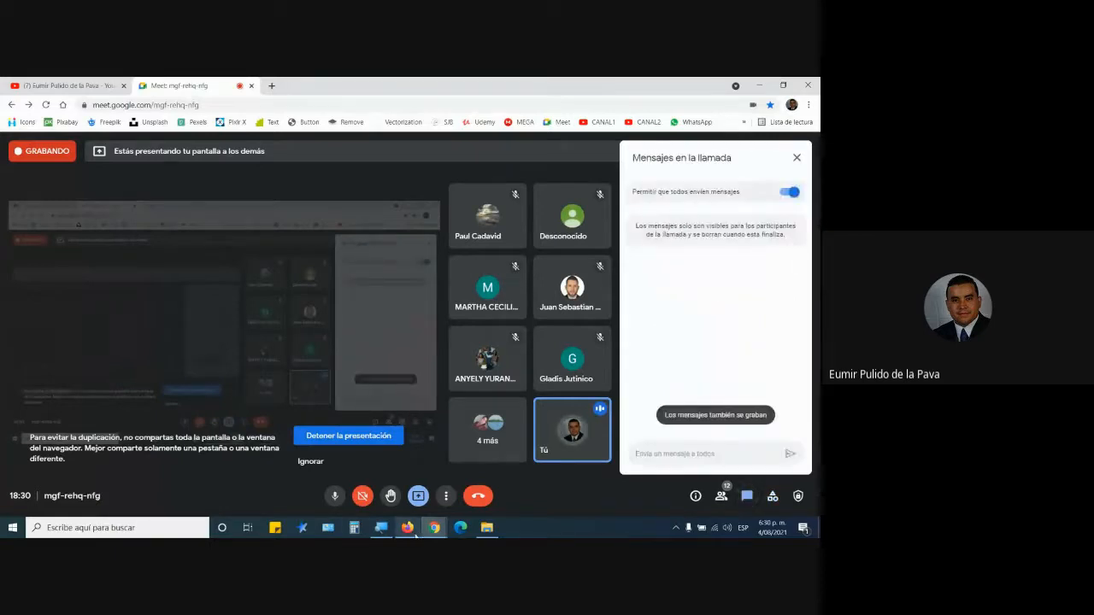
click(407, 525)
click(366, 352)
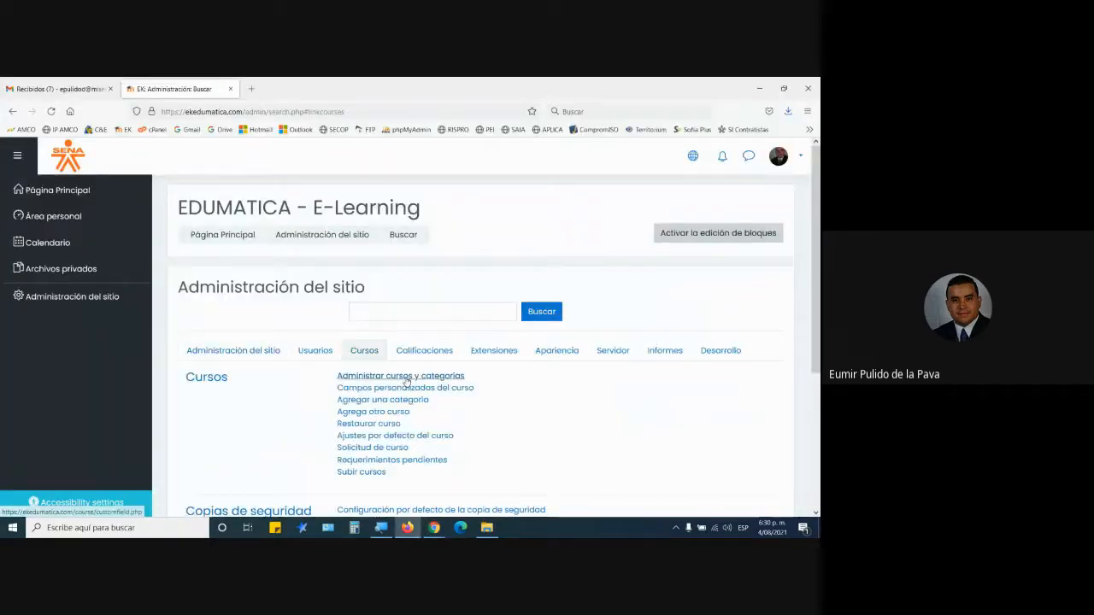
click(407, 377)
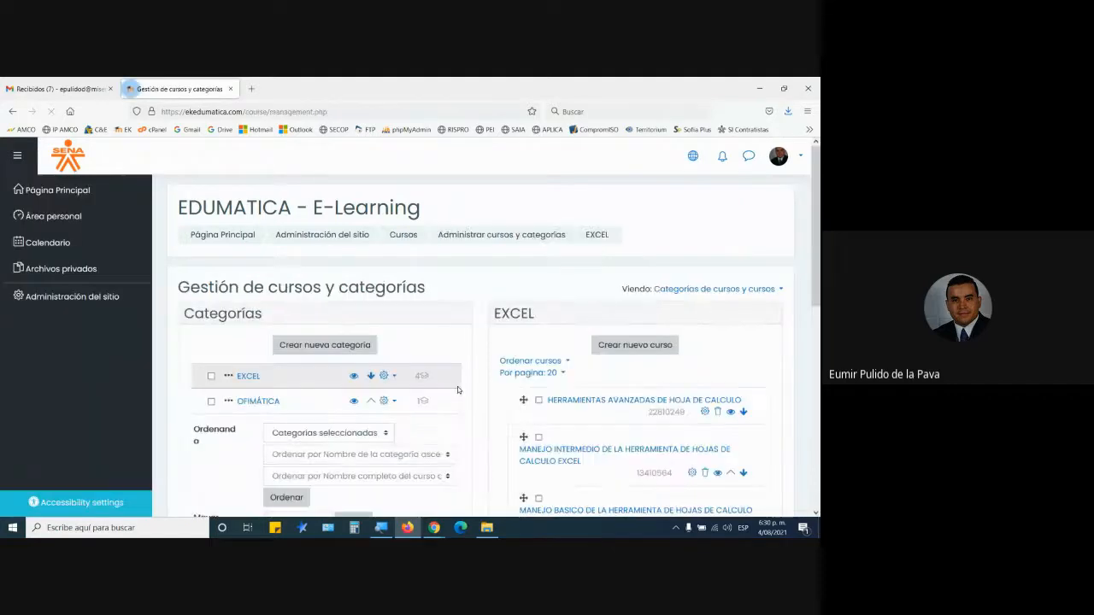
Step: View the course MANEJO INTERMEDIO DE LA HERRAMIENTA DE HOJAS DE CALCULO EXCEL from the EXCEL category
scroll(457, 386, down, 3)
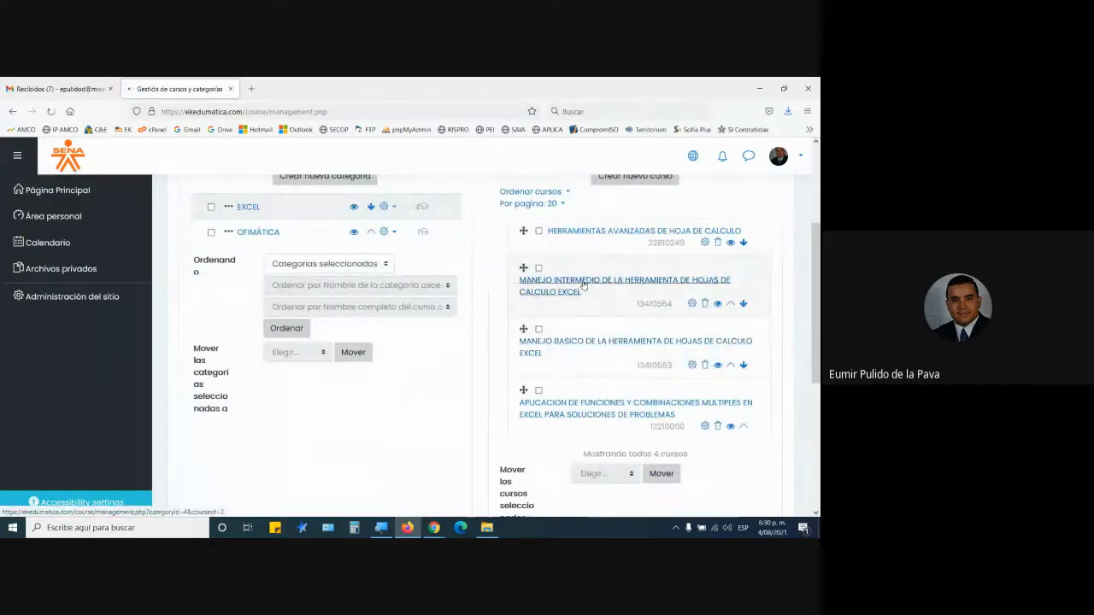
click(581, 285)
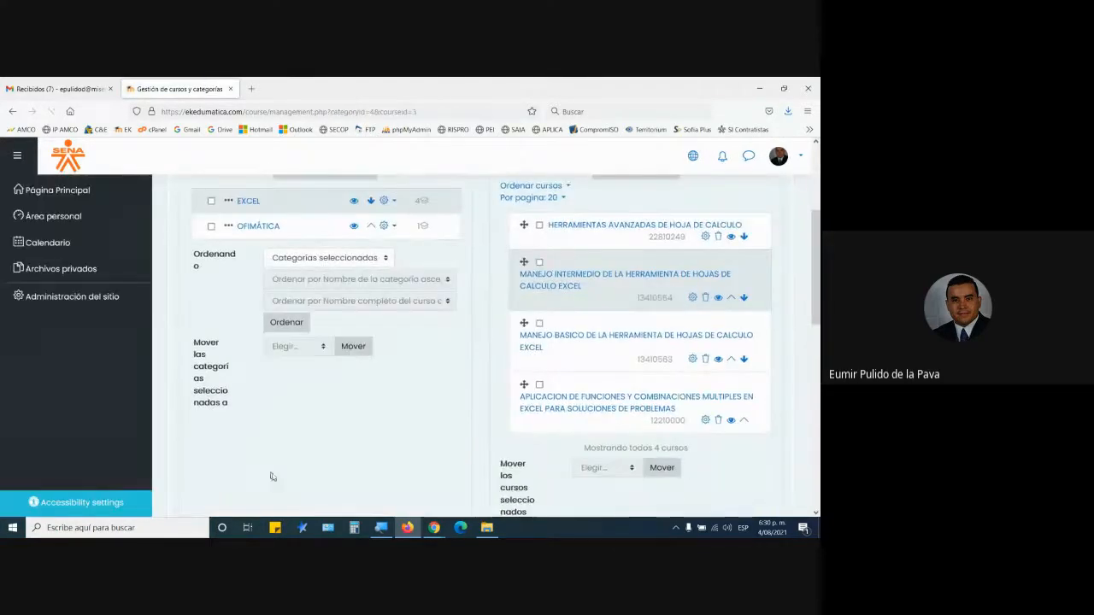
scroll(310, 419, down, 5)
click(318, 387)
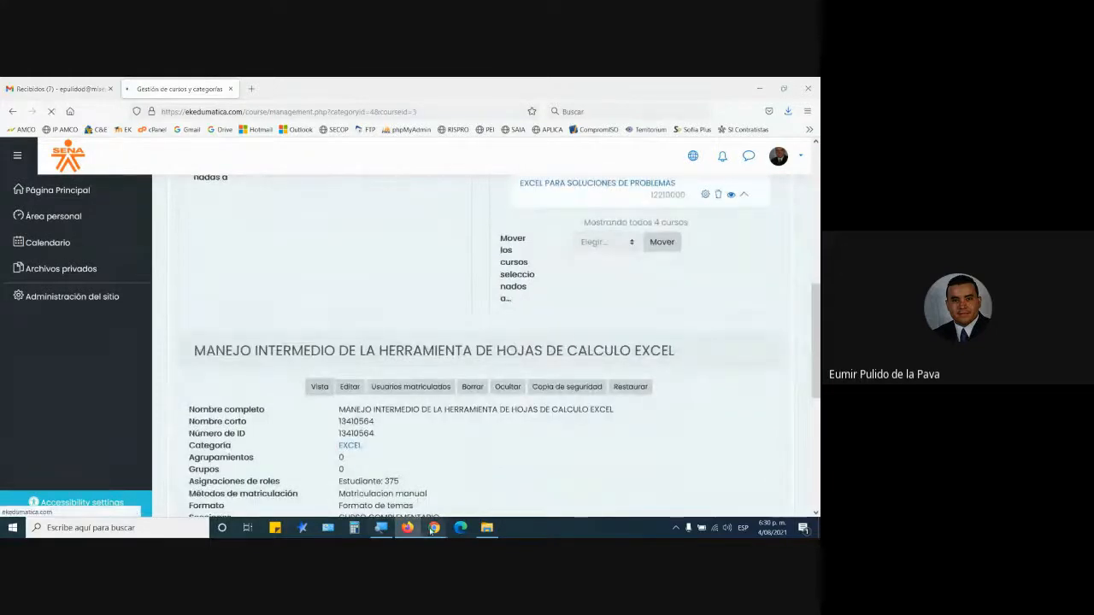
Step: Check the Meet call in Chrome and return to the course page in Firefox
mouse_move(434, 527)
click(393, 479)
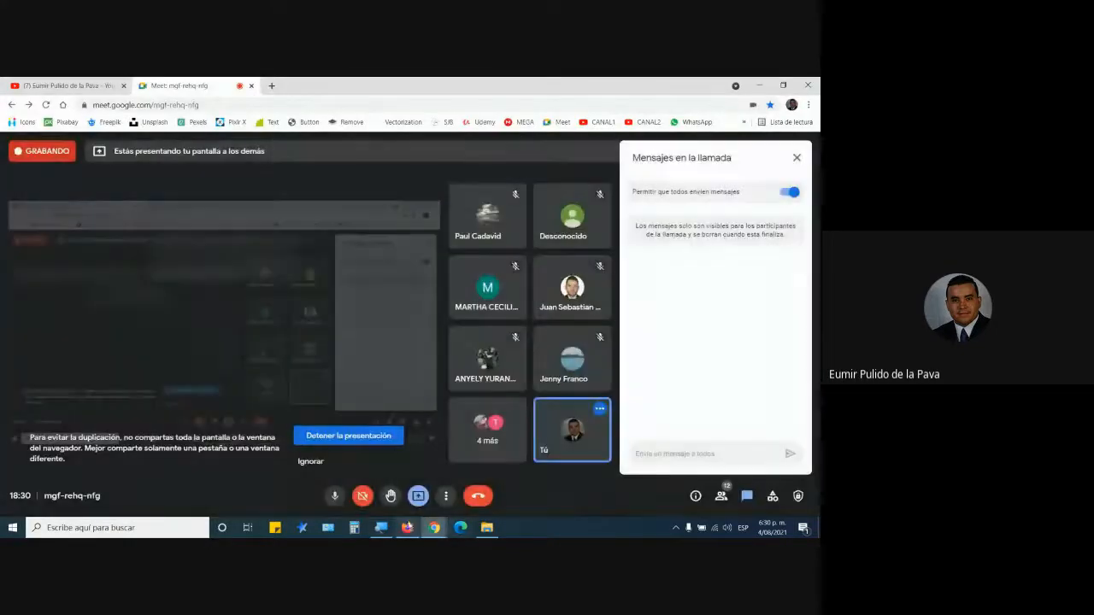
click(407, 528)
Step: Open the RA-01 learning guide PDF in a maximized window and go to activity I about cell references on page 6
scroll(477, 413, down, 5)
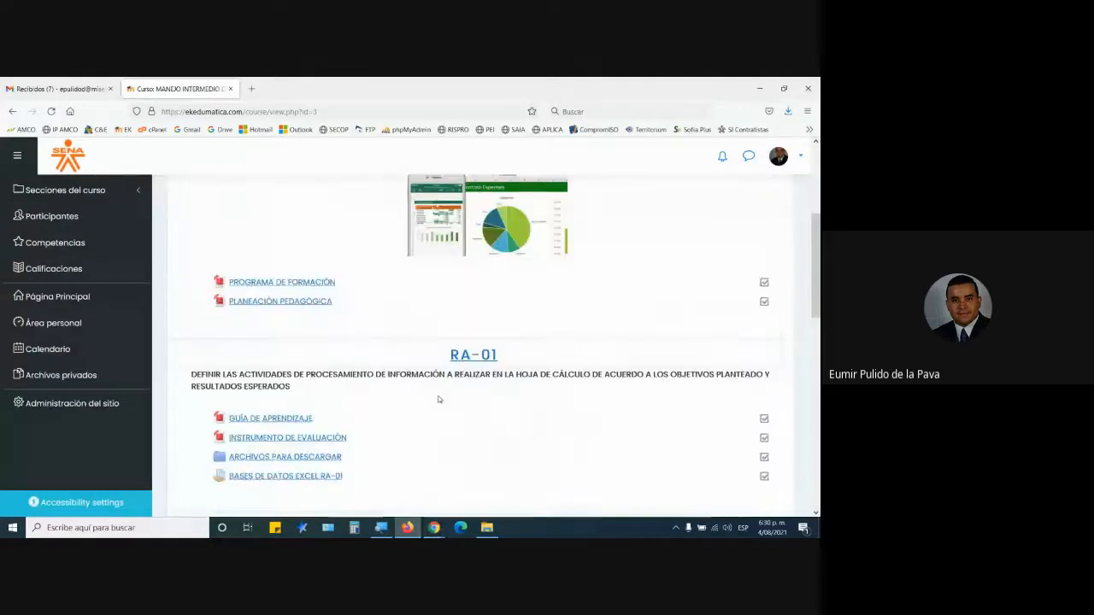
click(279, 307)
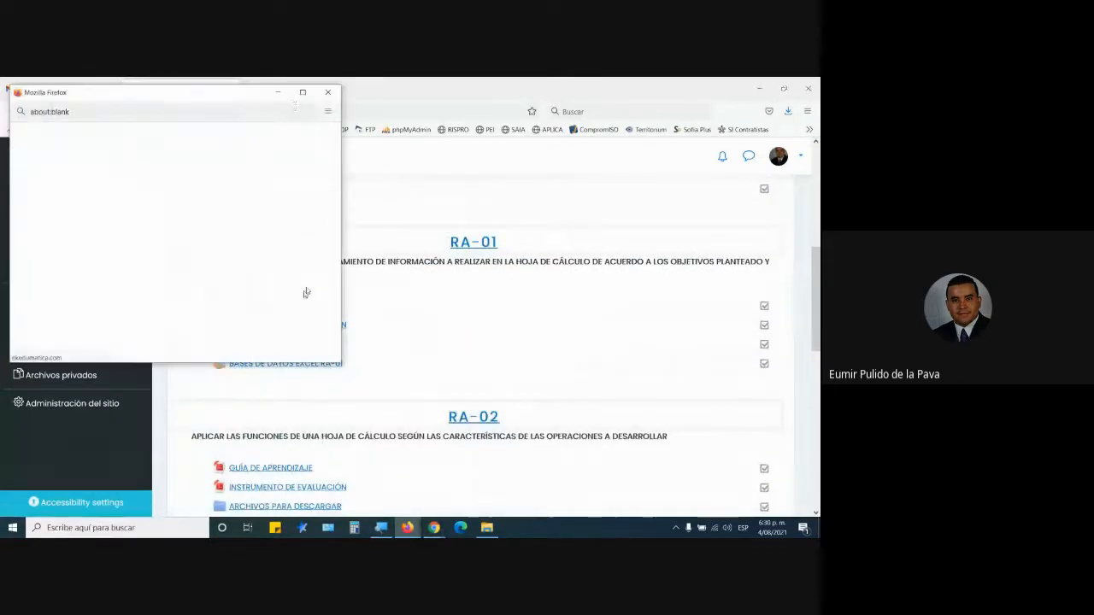
click(302, 93)
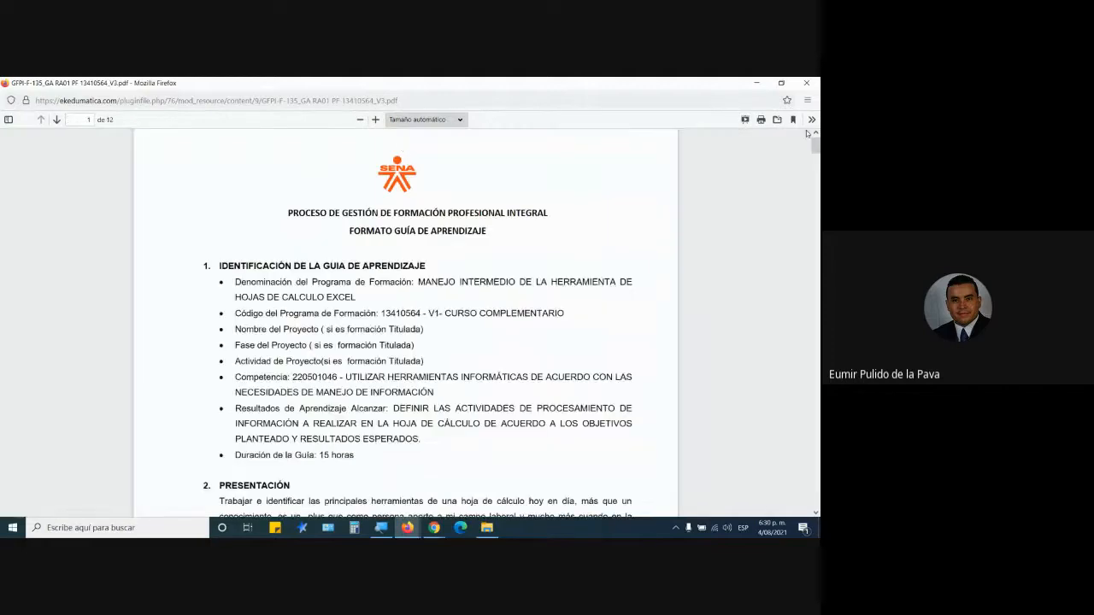
drag(815, 145, 815, 314)
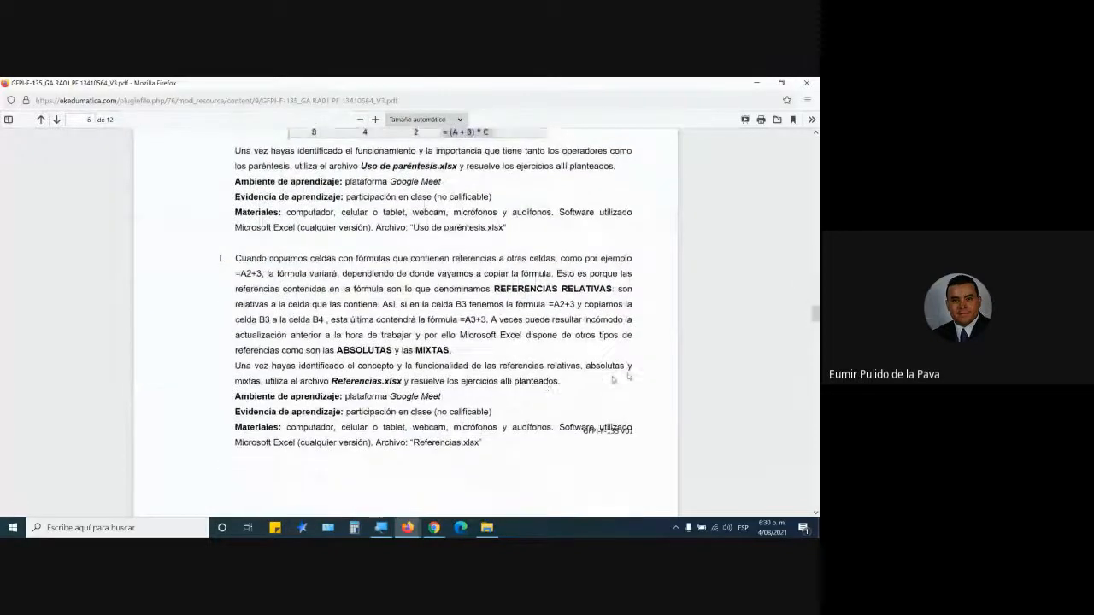
Step: Open Referencias.xlsx in Excel from the RA-01 folder ARCHIVOS PARA DESCARGAR on the course page
mouse_move(406, 527)
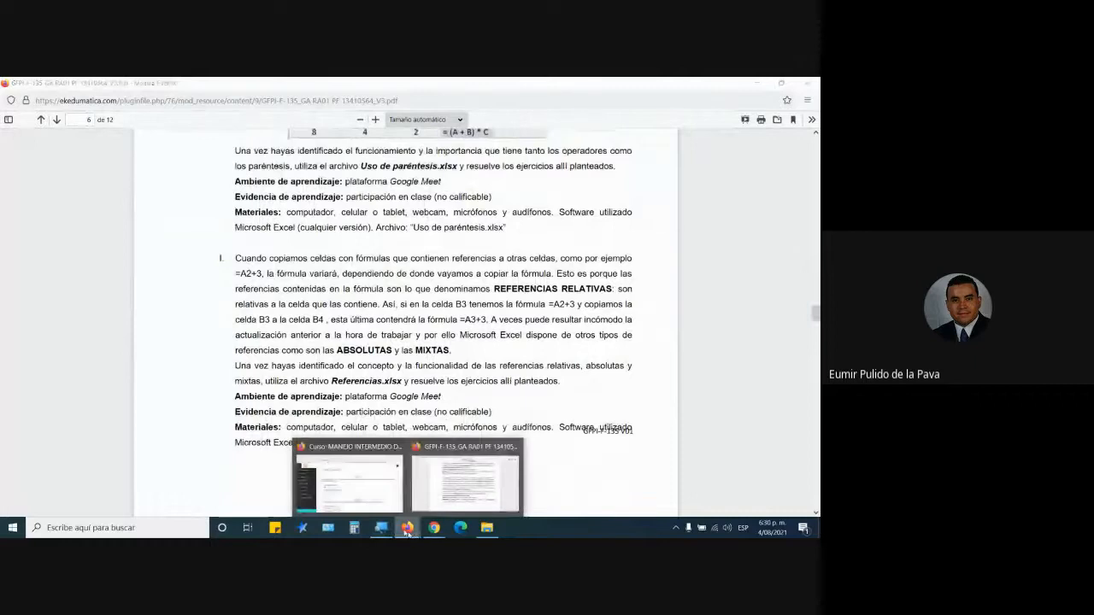
click(363, 501)
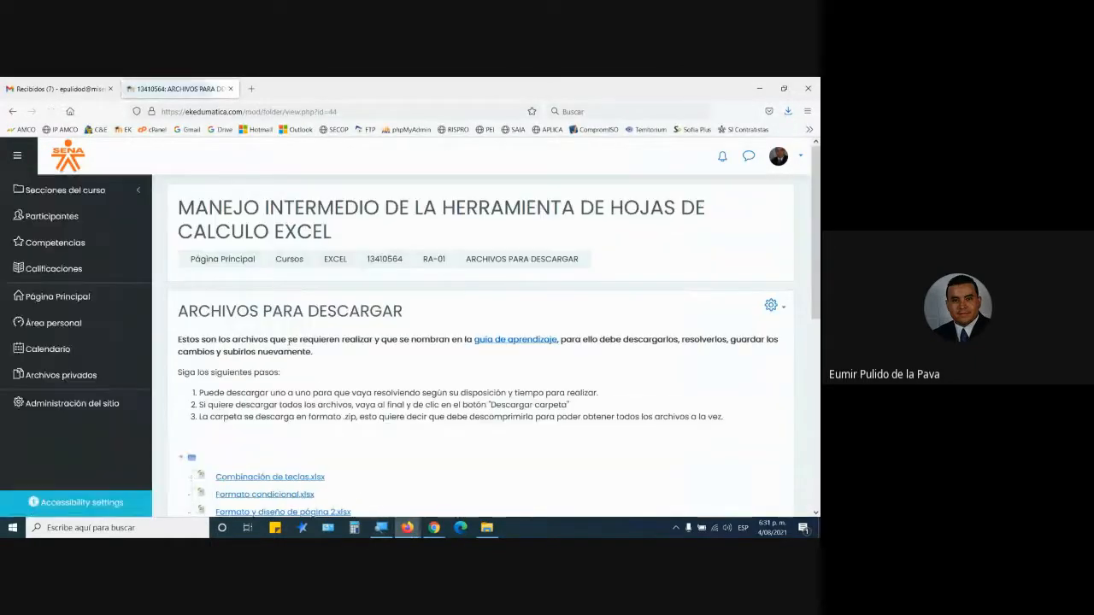
scroll(326, 382, down, 3)
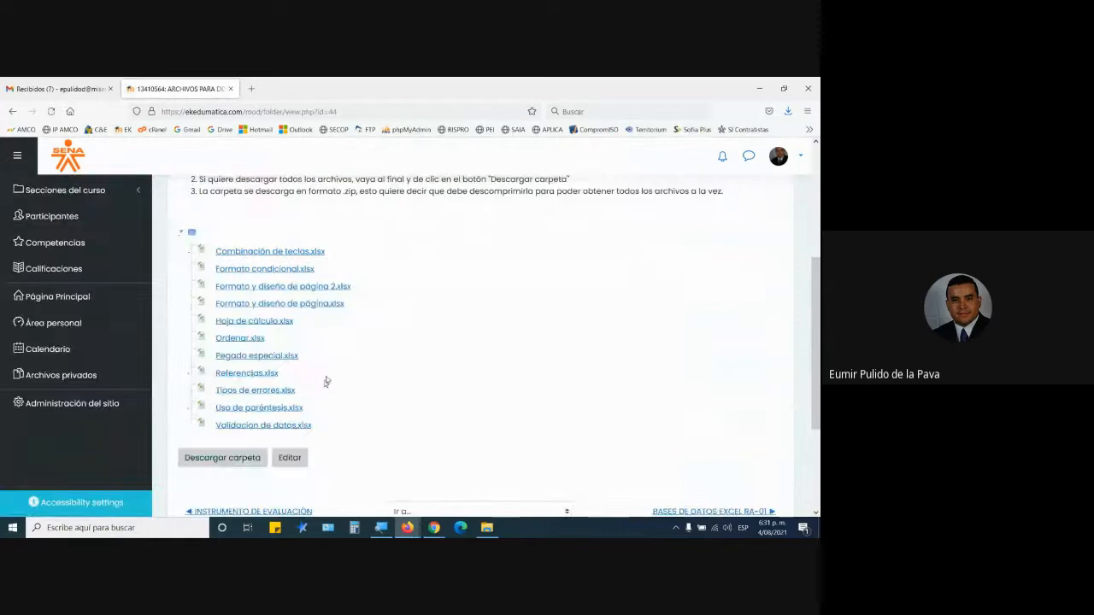
click(256, 374)
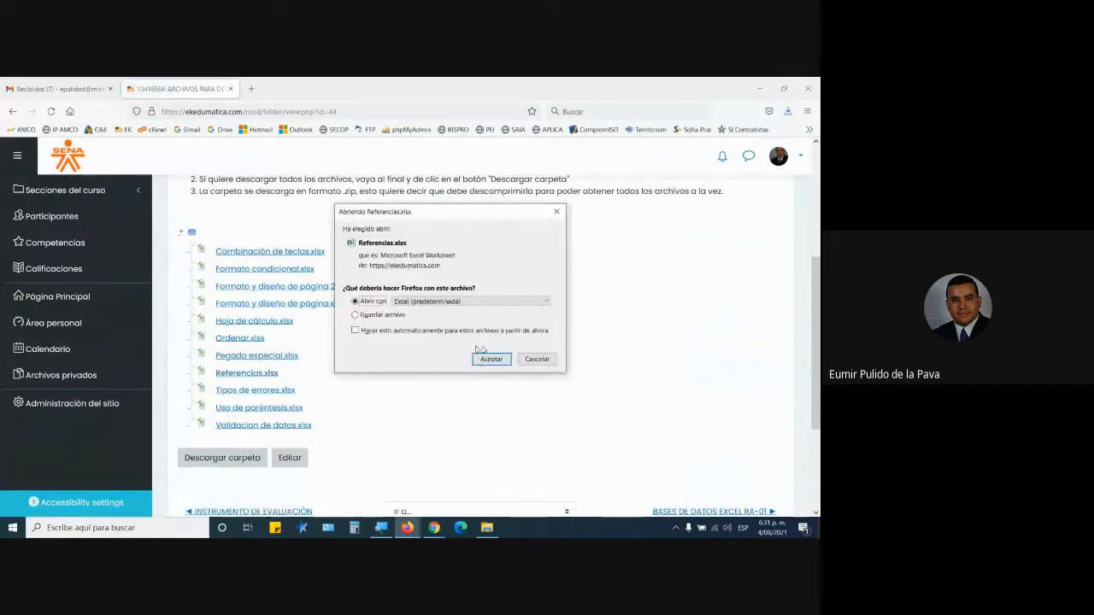
click(489, 357)
Step: Switch to the Meet call in Chrome and admit the participant asking to join
mouse_move(434, 528)
click(384, 494)
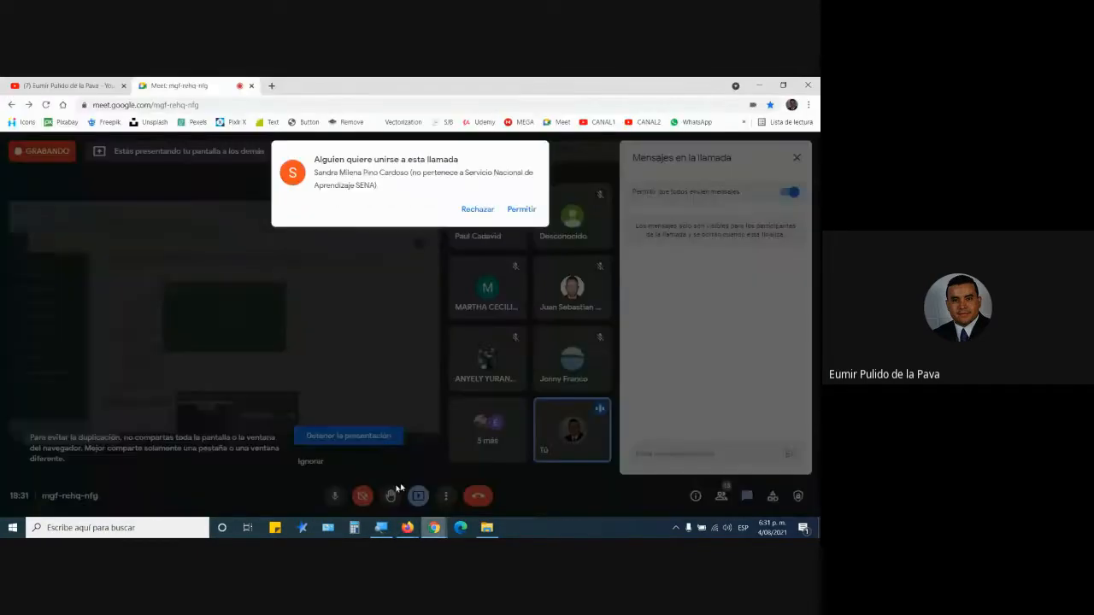
click(520, 209)
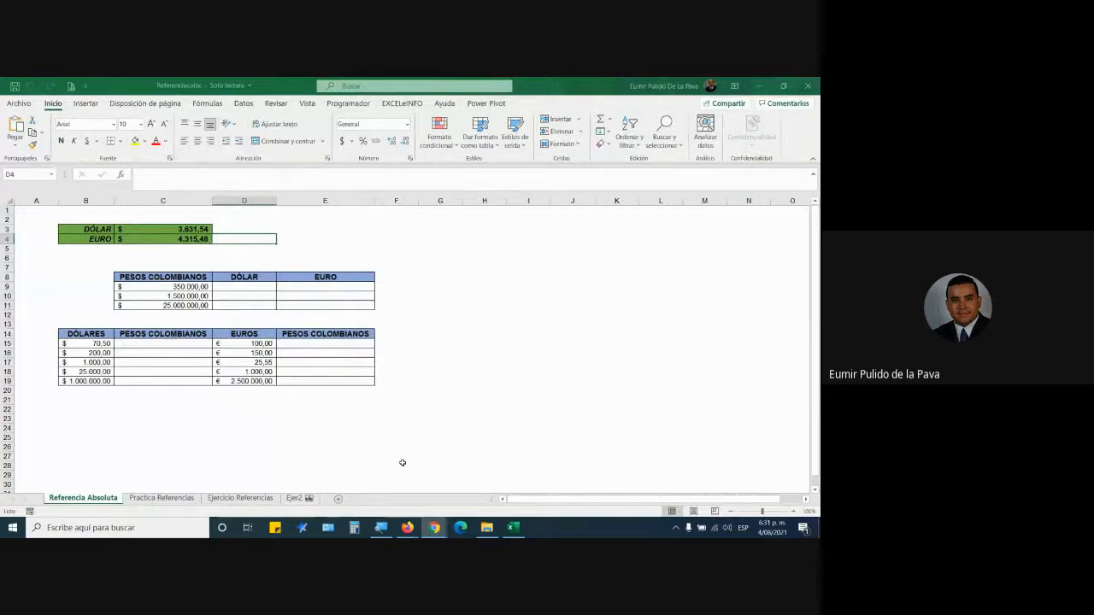
Step: Check the Meet call once more, and show the Ejer2 sheet of Referencias.xlsx in Excel
mouse_move(407, 527)
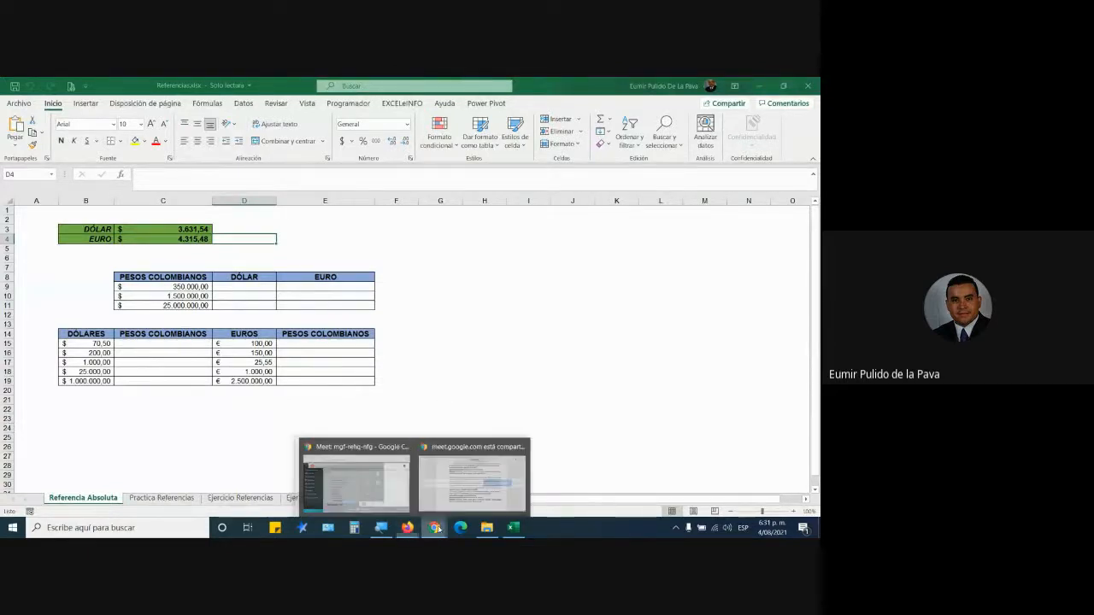
click(408, 482)
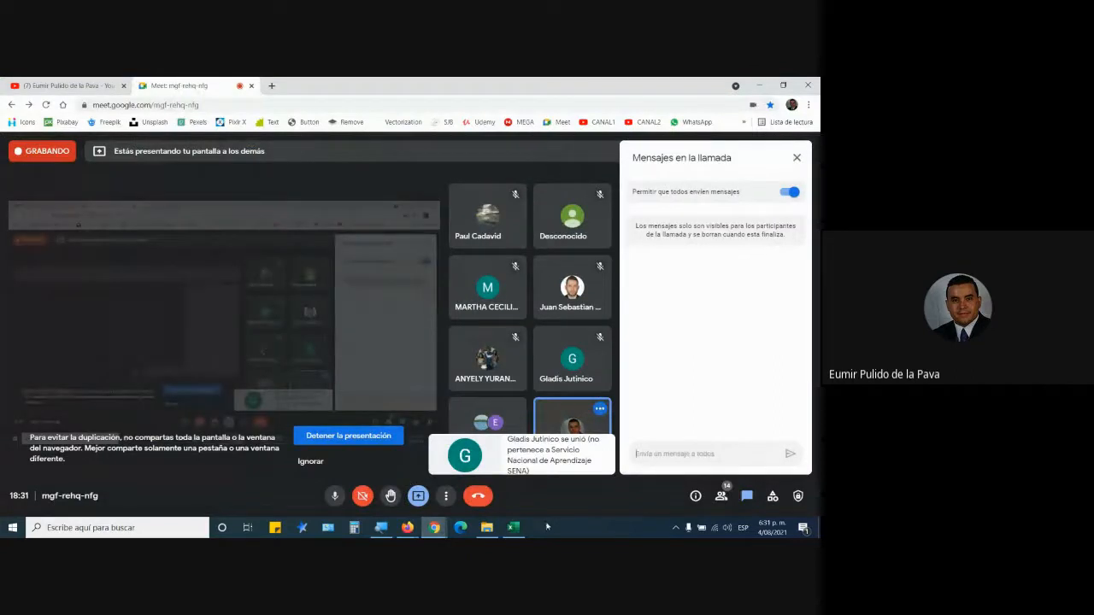
click(514, 528)
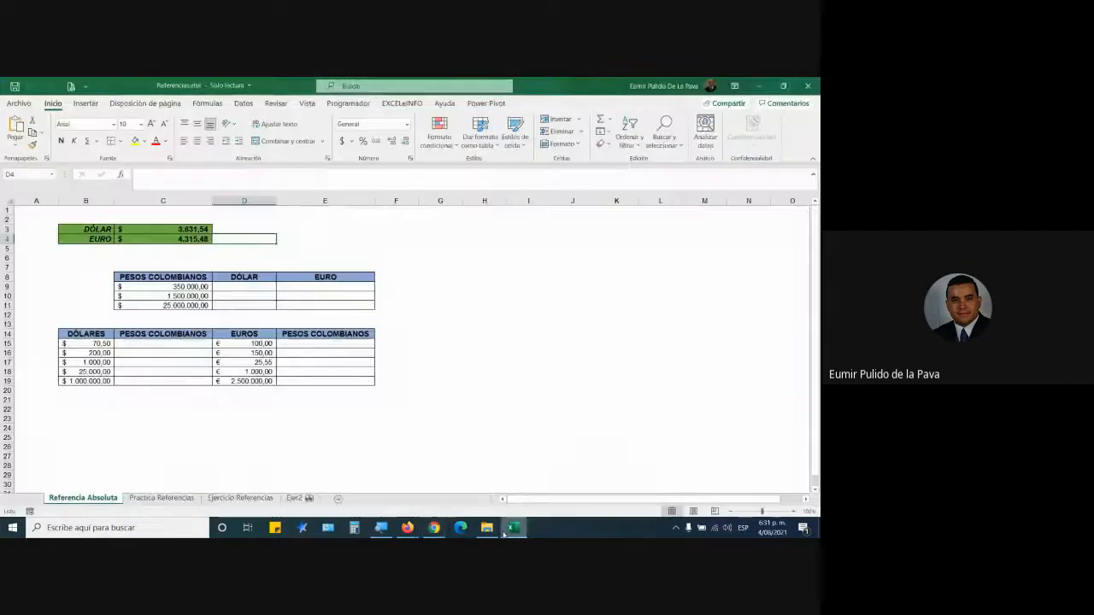
click(296, 498)
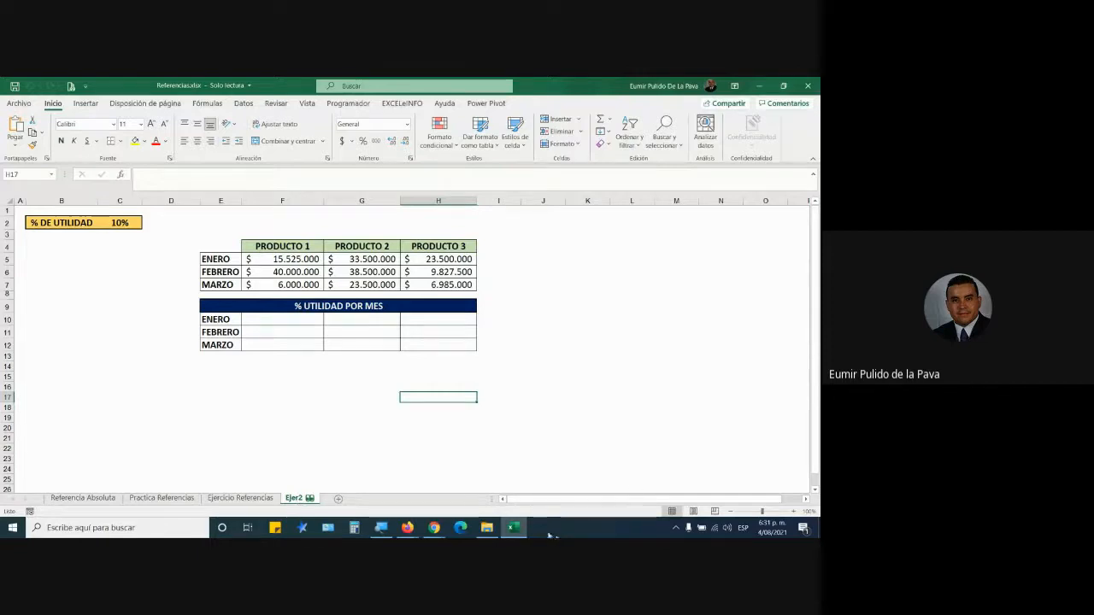
Step: Let the next waiting person into the Meet call and return to the Excel workbook
click(436, 528)
click(404, 481)
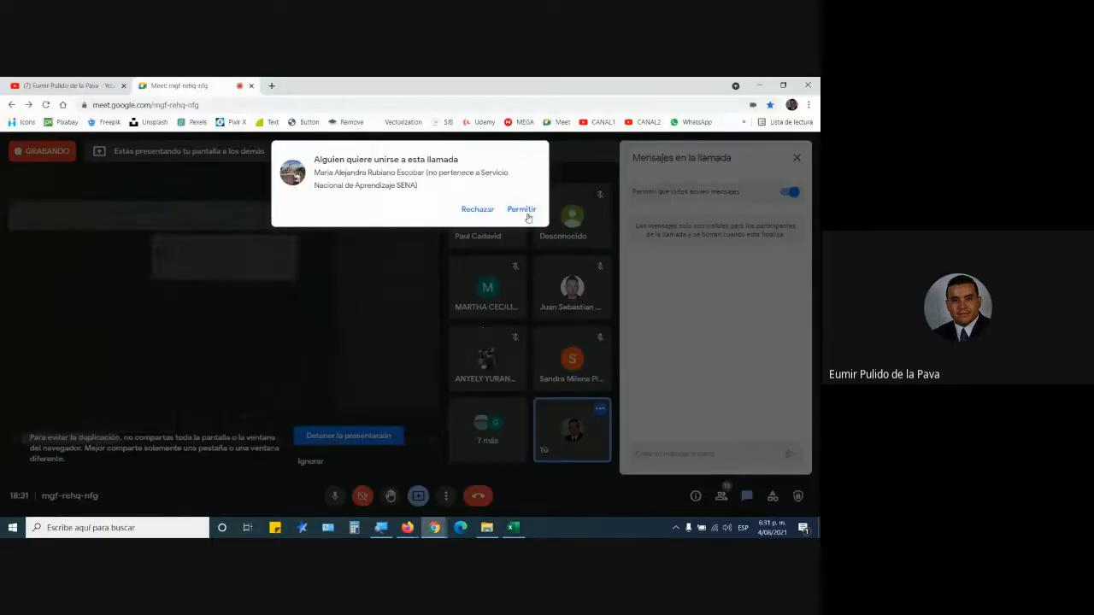
click(522, 210)
click(434, 527)
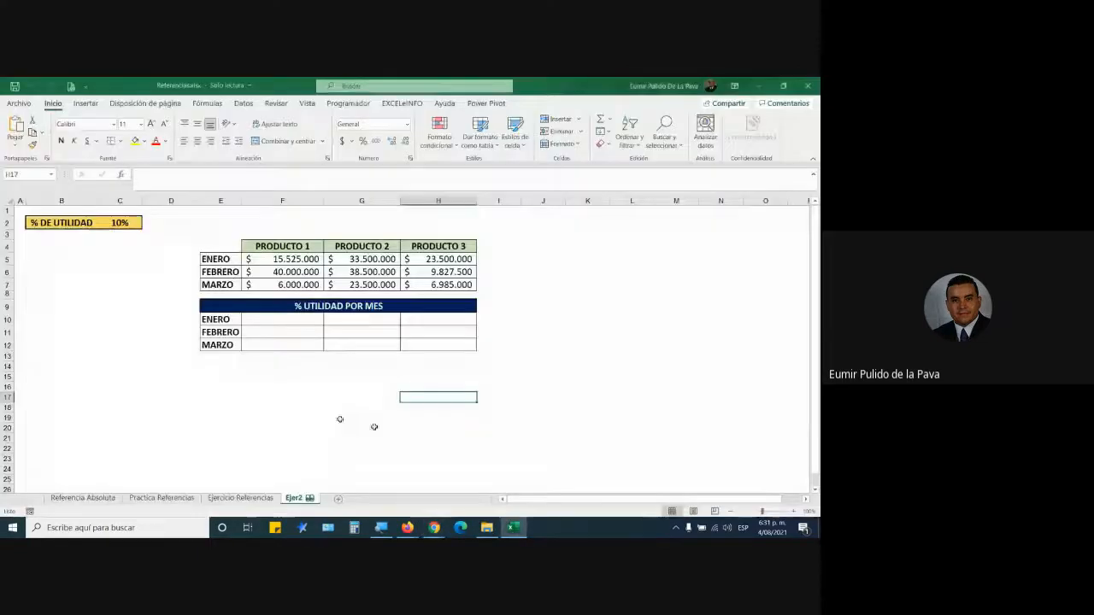
Step: Review the list of people in the Meet call, and show the in-call messages again
click(435, 528)
click(404, 481)
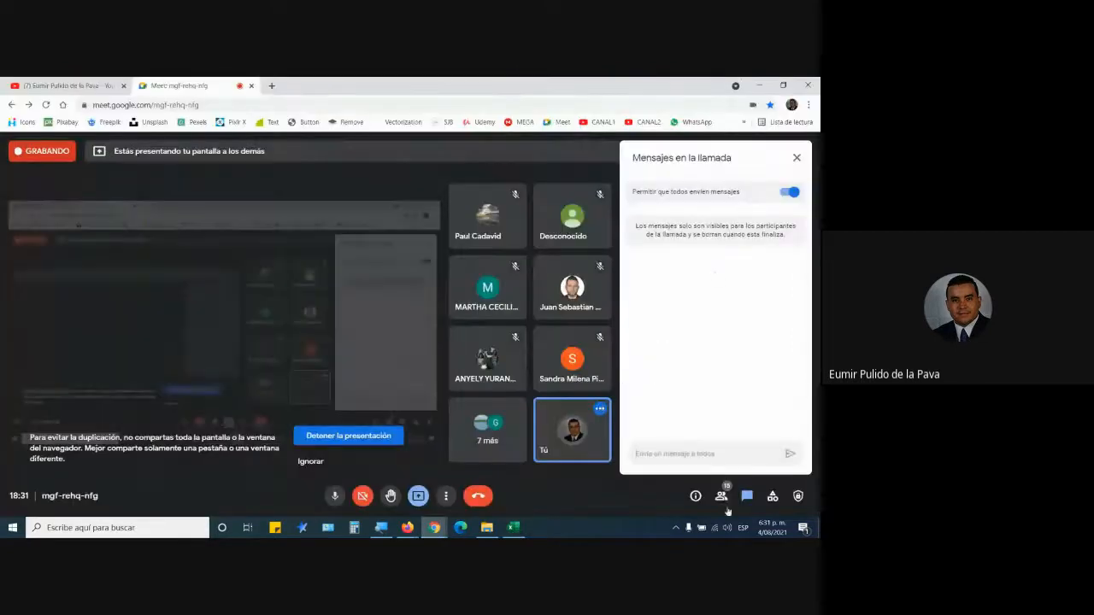
click(723, 498)
scroll(718, 359, down, 5)
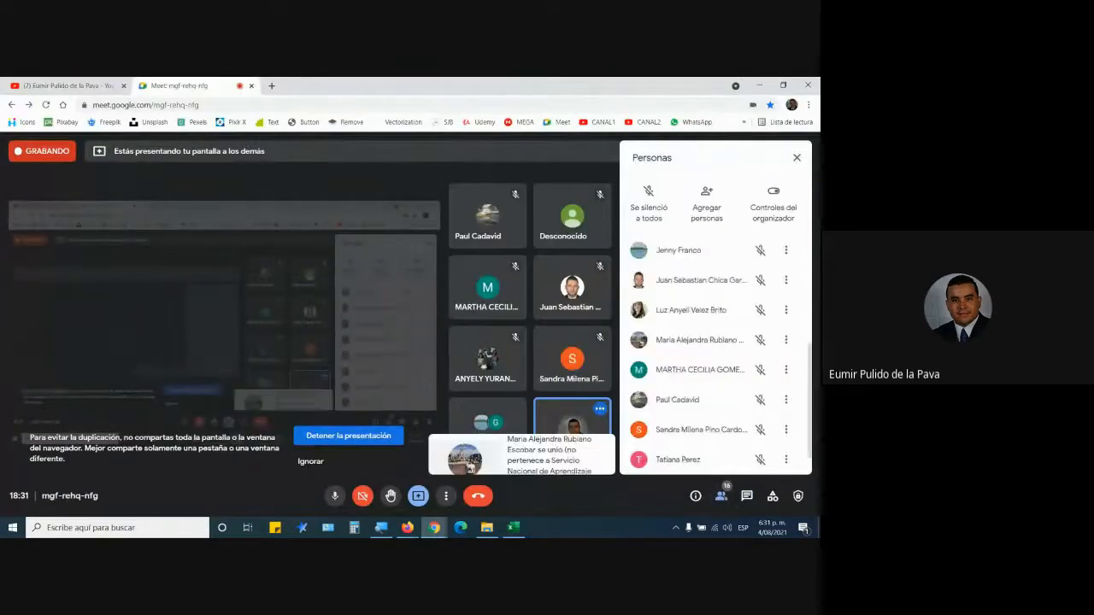
click(746, 495)
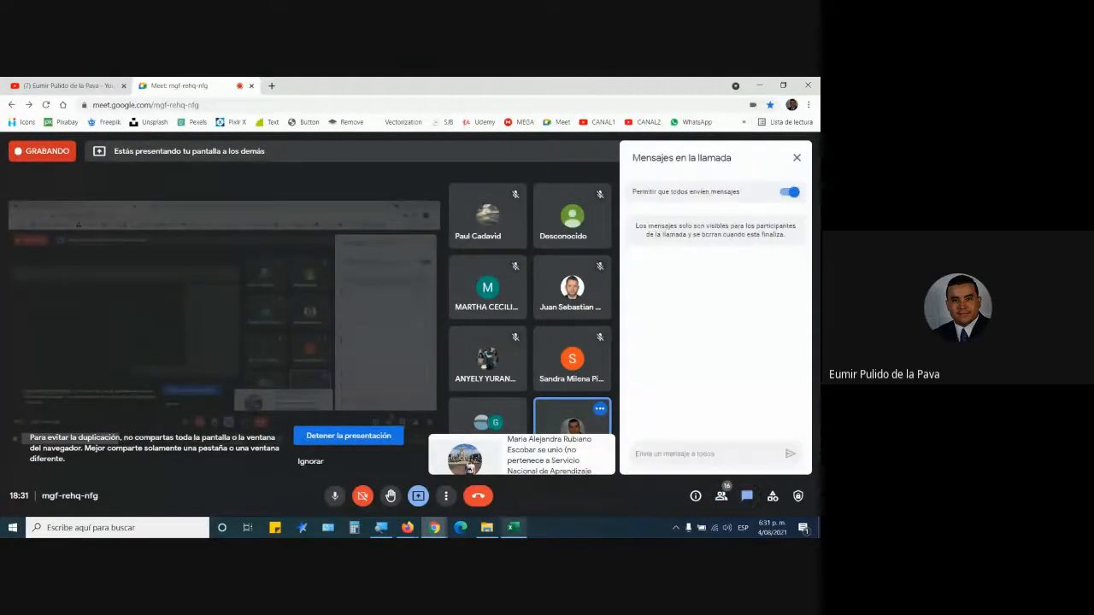
Step: Switch to Excel, show the Referencia Absoluta sheet and enlarge its zoom to 150%
click(512, 528)
click(64, 499)
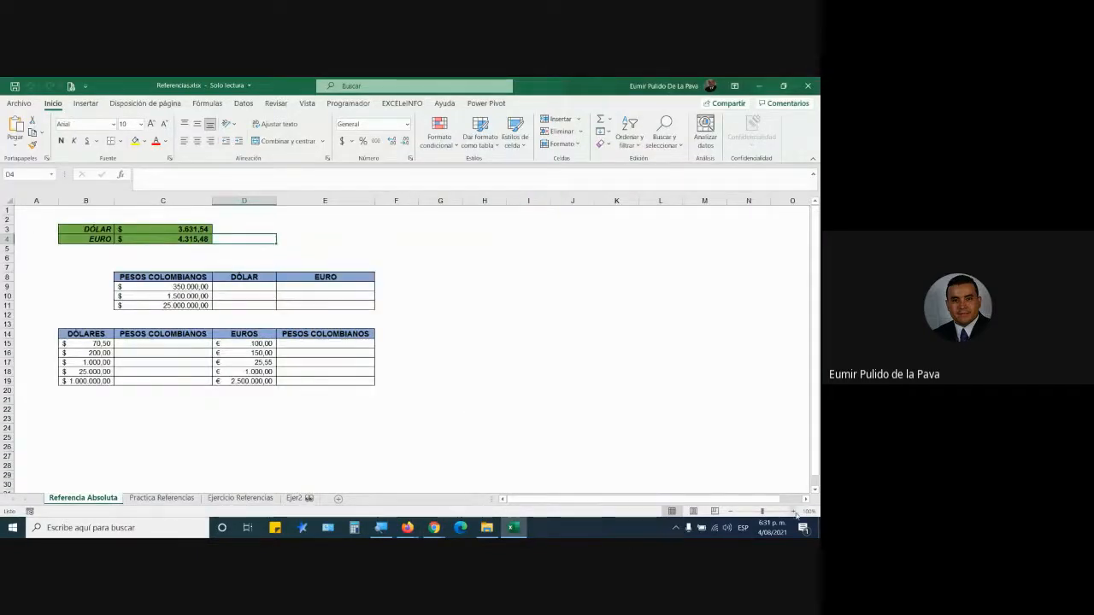
click(795, 511)
click(795, 511)
click(795, 511)
click(795, 511)
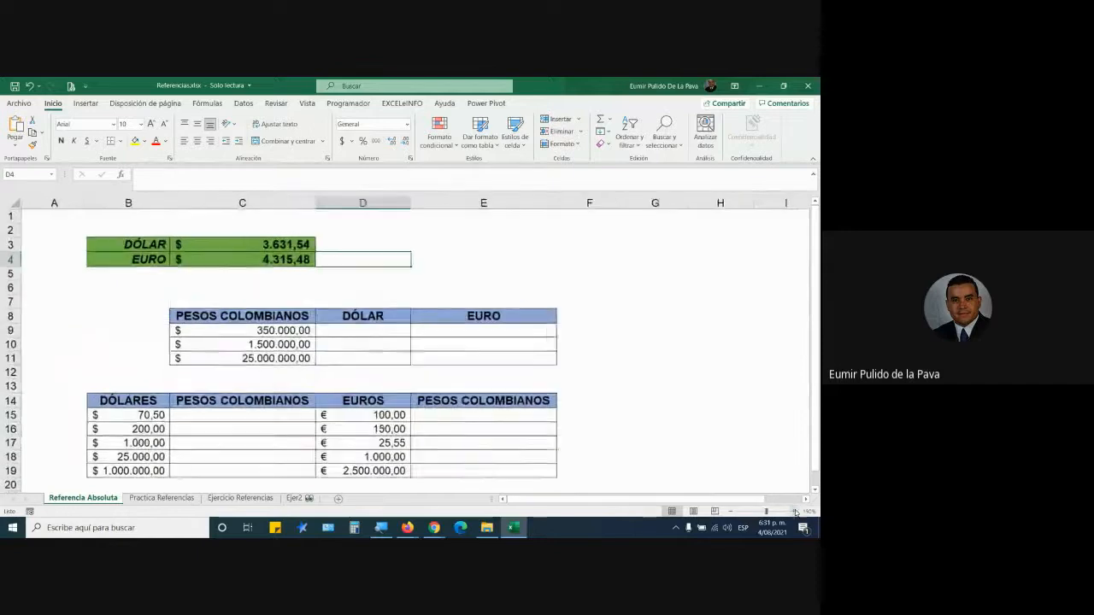
click(795, 511)
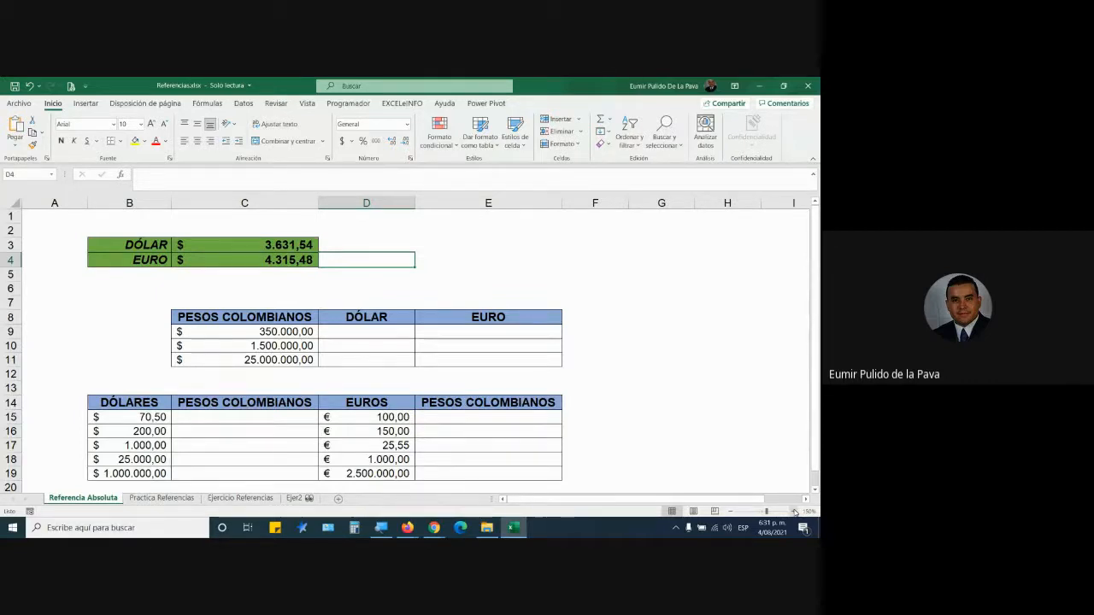
Step: Show the Practica Referencias sheet and enlarge its zoom to 150%
click(163, 498)
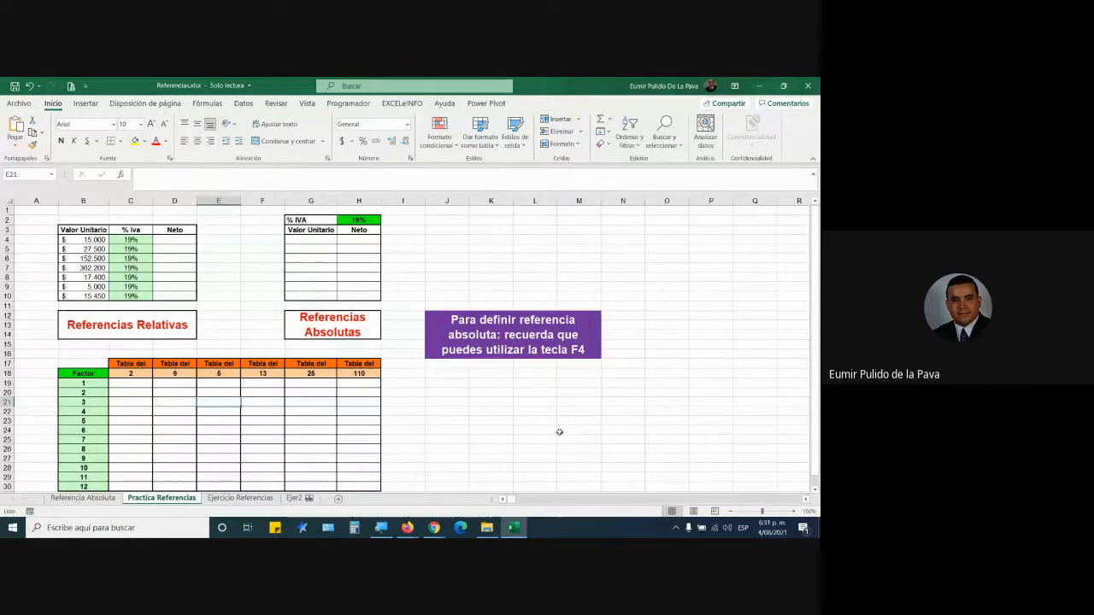
click(793, 511)
click(793, 512)
click(794, 511)
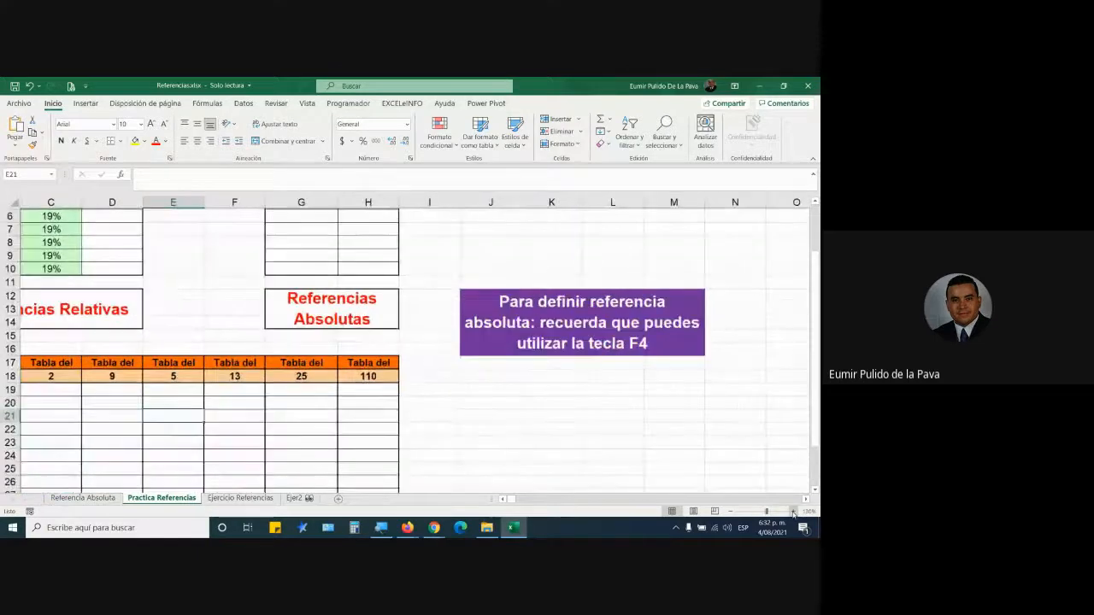
click(793, 511)
click(793, 511)
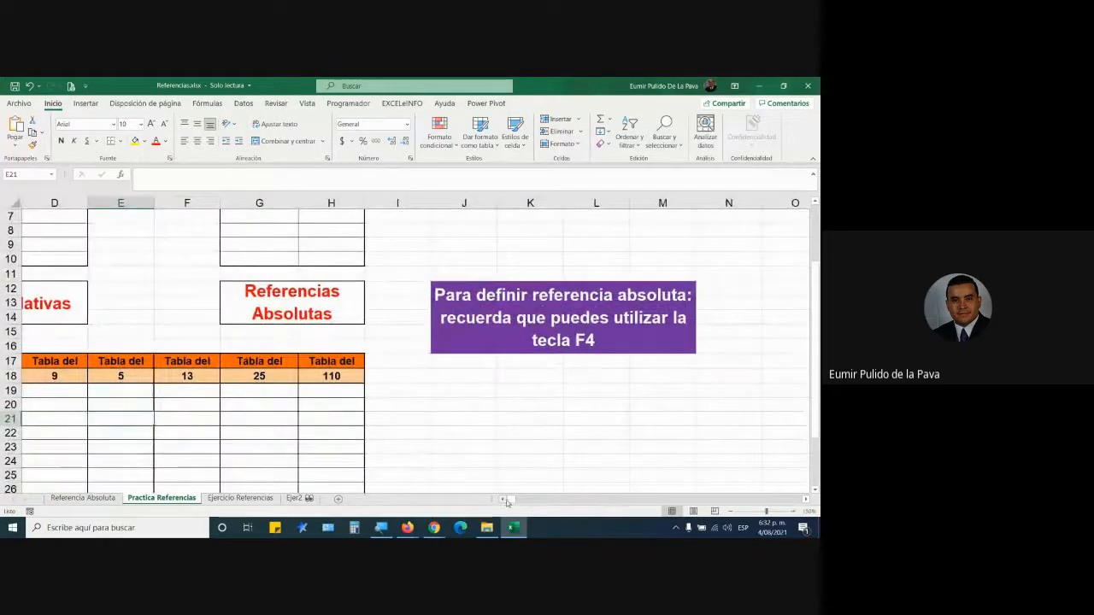
Step: Examine the multiplication table grid, going through the table numbers in cells C18 to F18 one by one
scroll(506, 501, left, 3)
scroll(401, 418, down, 2)
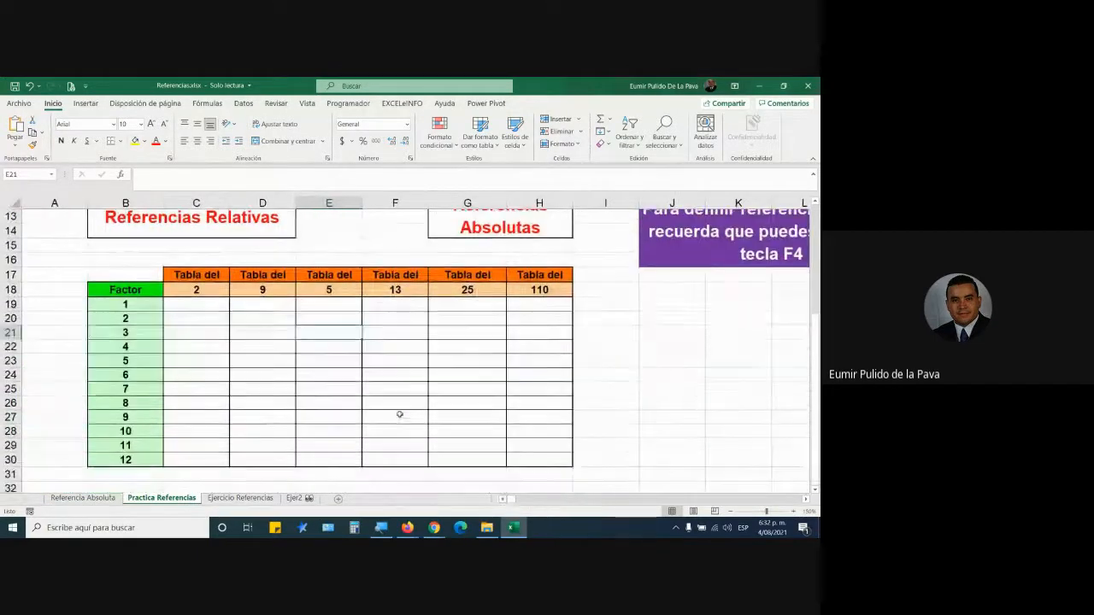
click(200, 290)
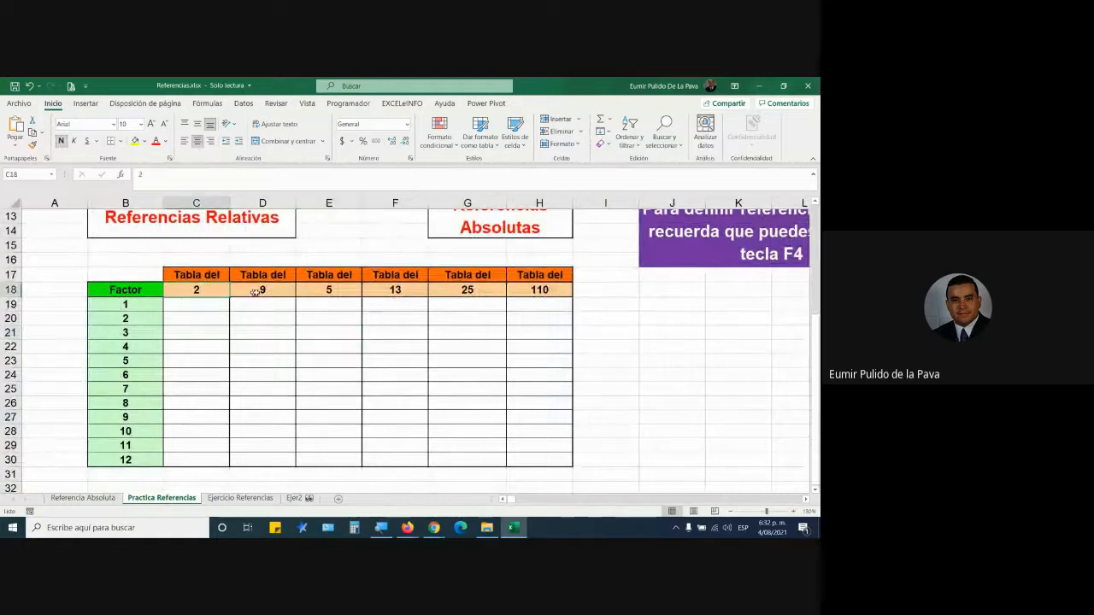
click(264, 293)
click(330, 293)
click(396, 298)
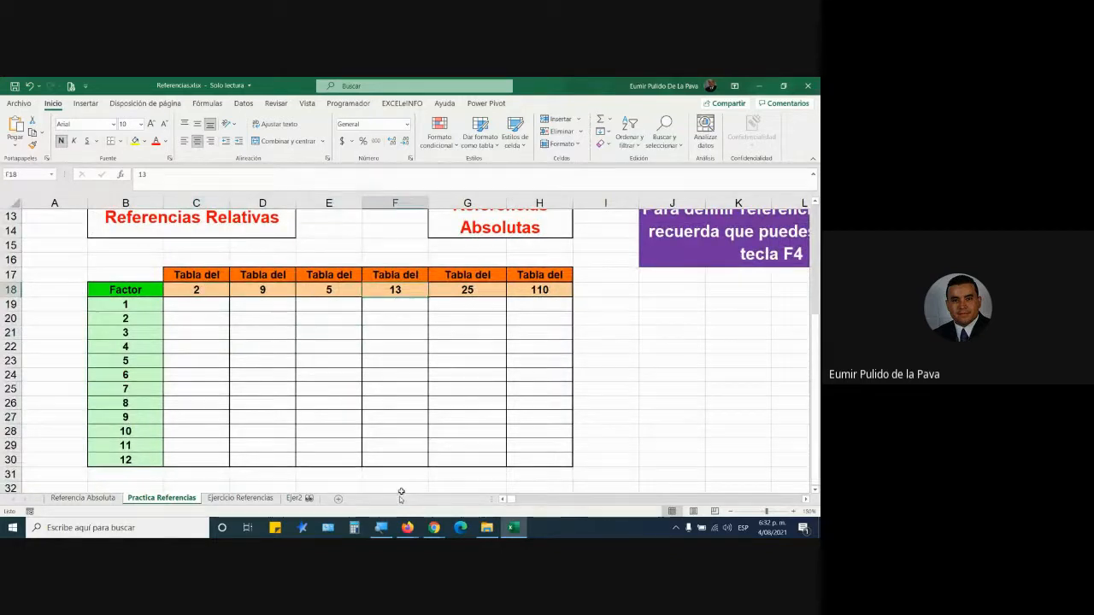
Step: Switch to the Meet call, admit the people asking to join, and return to the Practica Referencias sheet with C19 selected
click(436, 530)
click(389, 504)
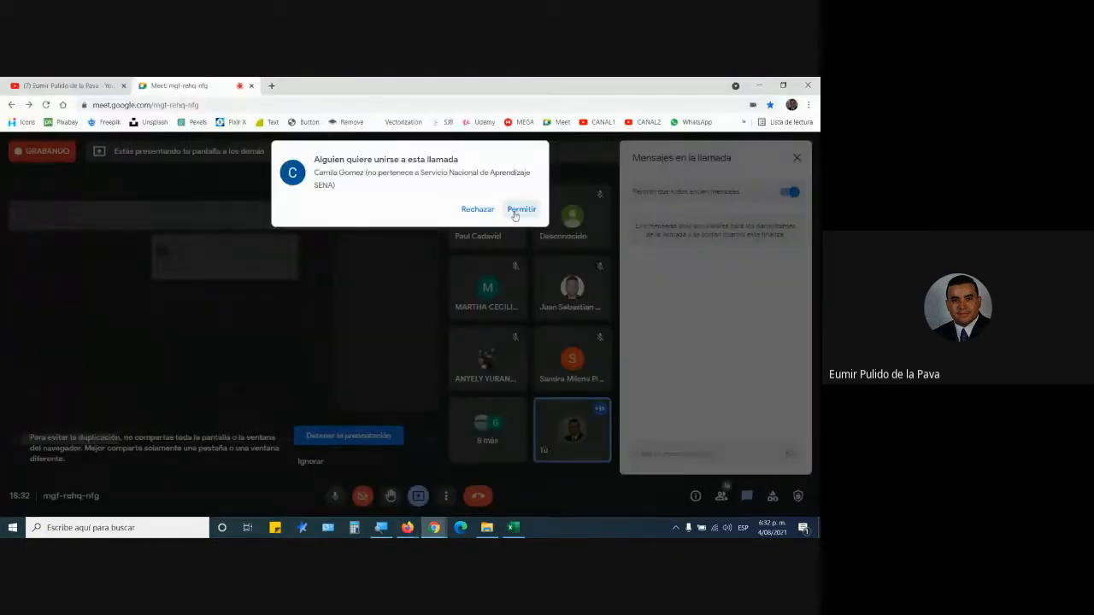
click(519, 209)
click(514, 528)
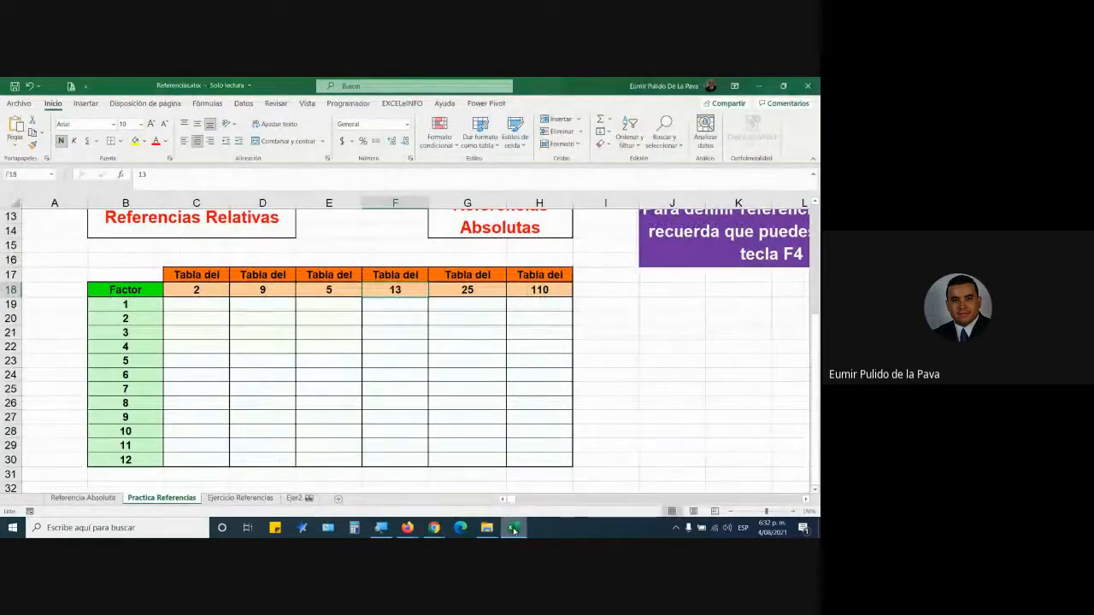
click(209, 305)
mouse_move(434, 528)
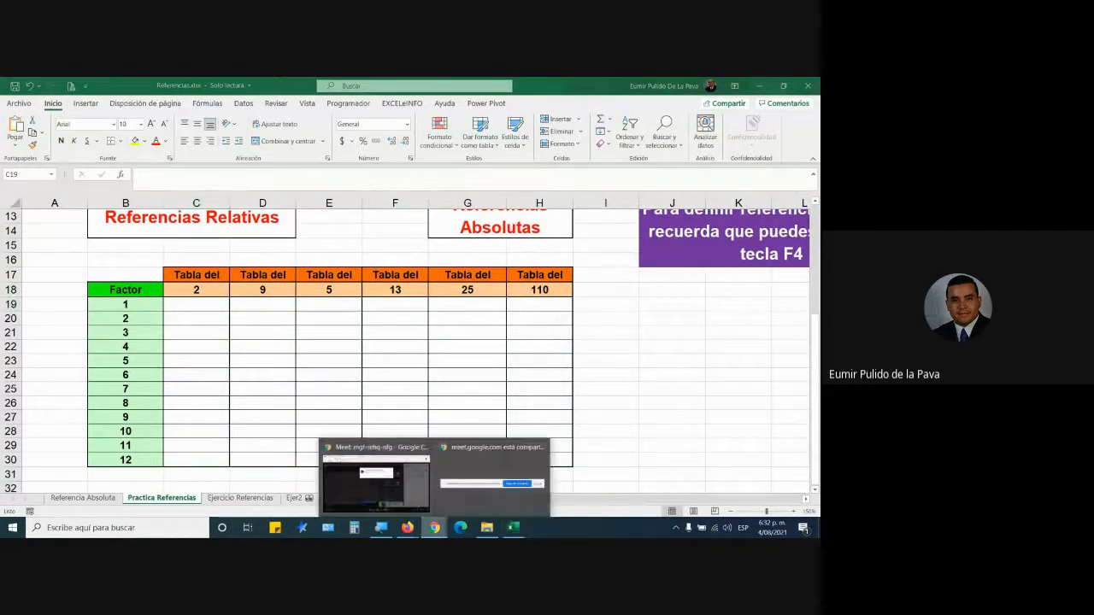
click(374, 477)
click(521, 210)
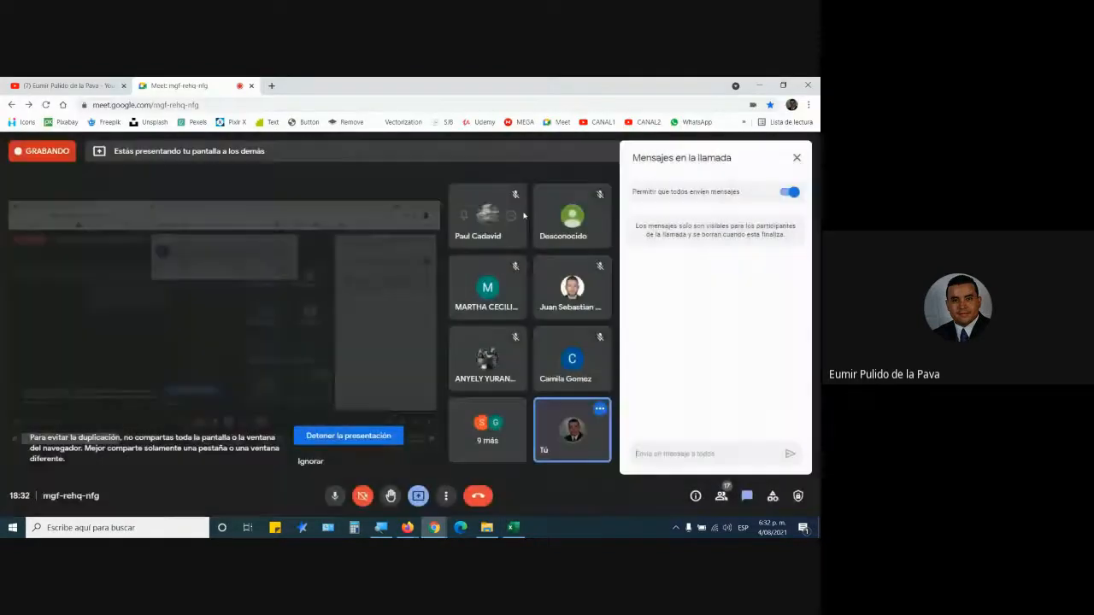
key(alt+Tab)
Step: Enter the formula =2*B19 in C19 and fill it down through C30
text(=)
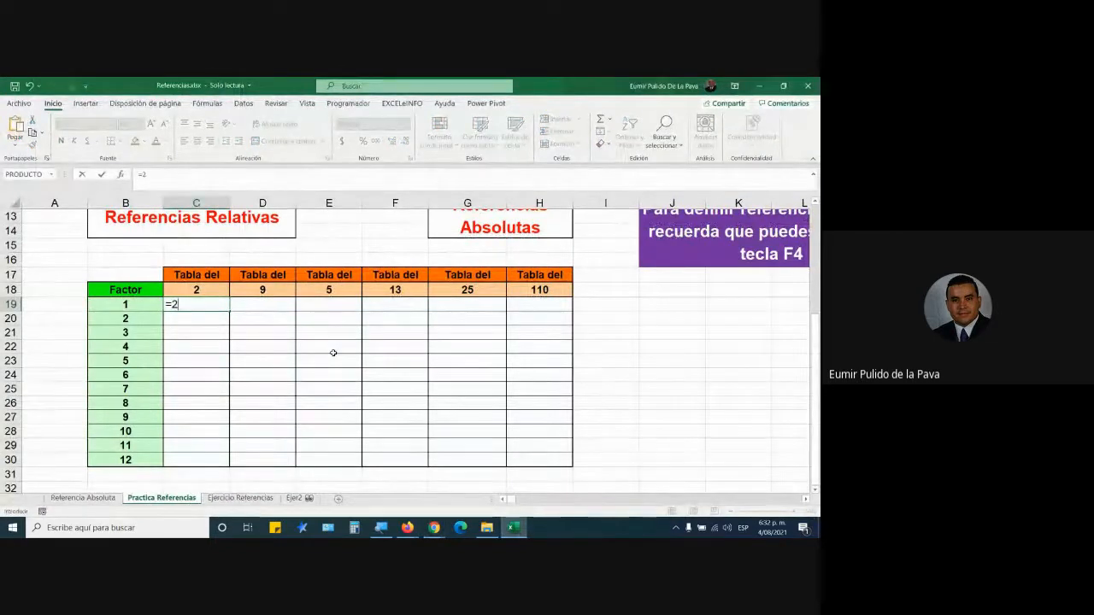
click(116, 306)
key(Return)
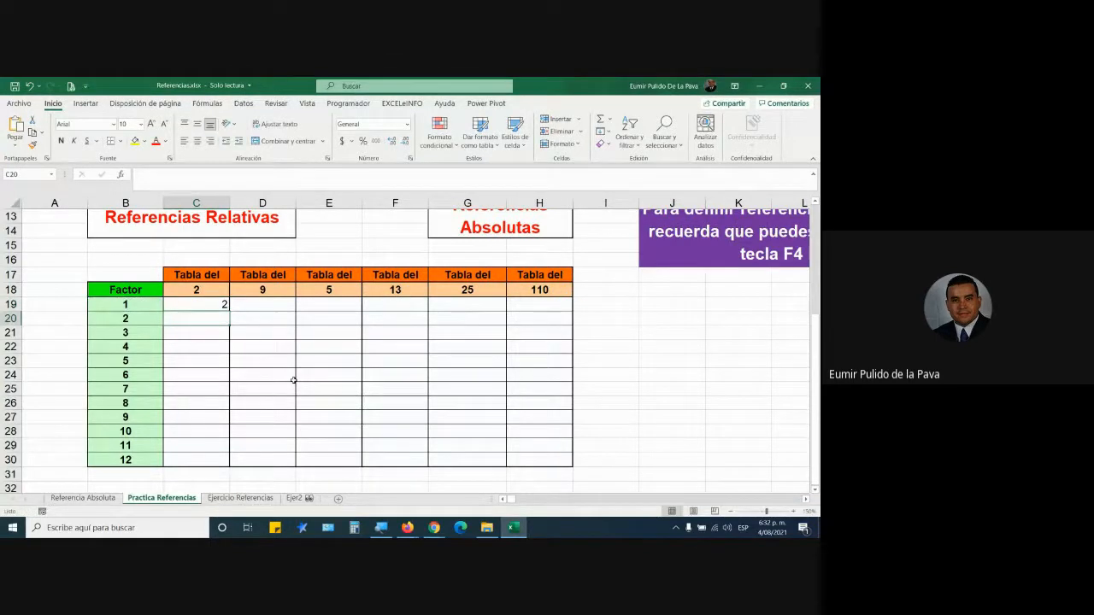
click(216, 307)
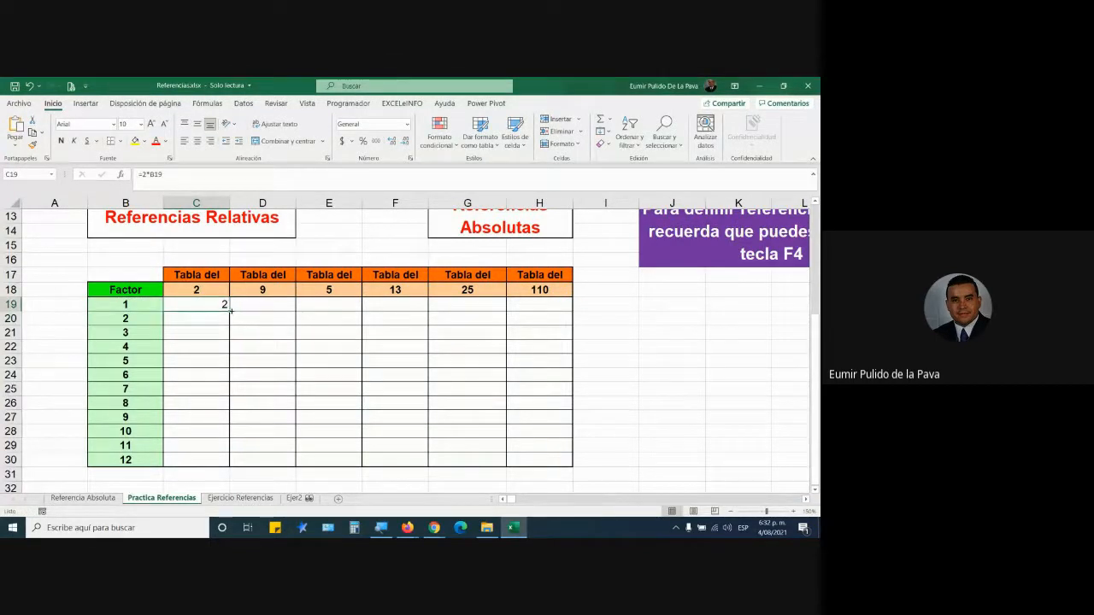
drag(231, 311, 229, 469)
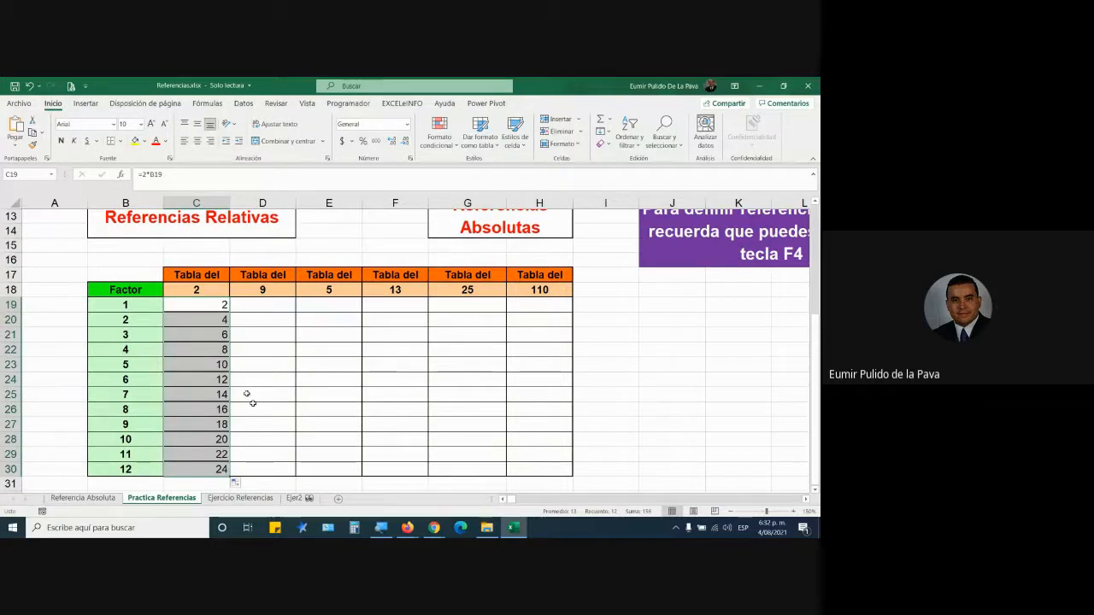
Step: Examine how the relative reference changes in the formulas of C19, C20 and C21 within the filled column
key(F2)
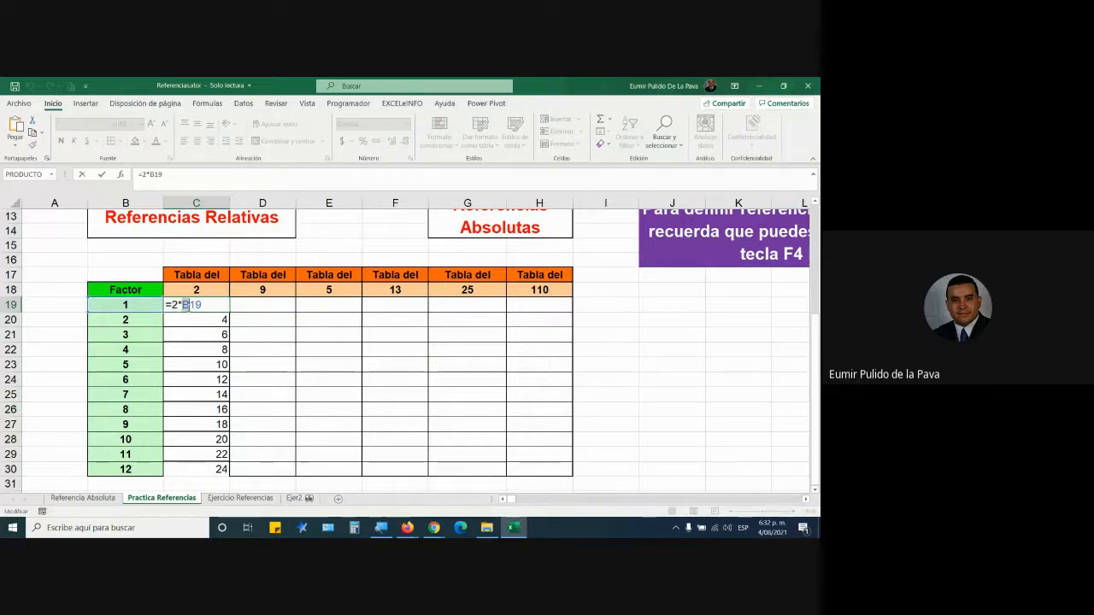
double_click(186, 304)
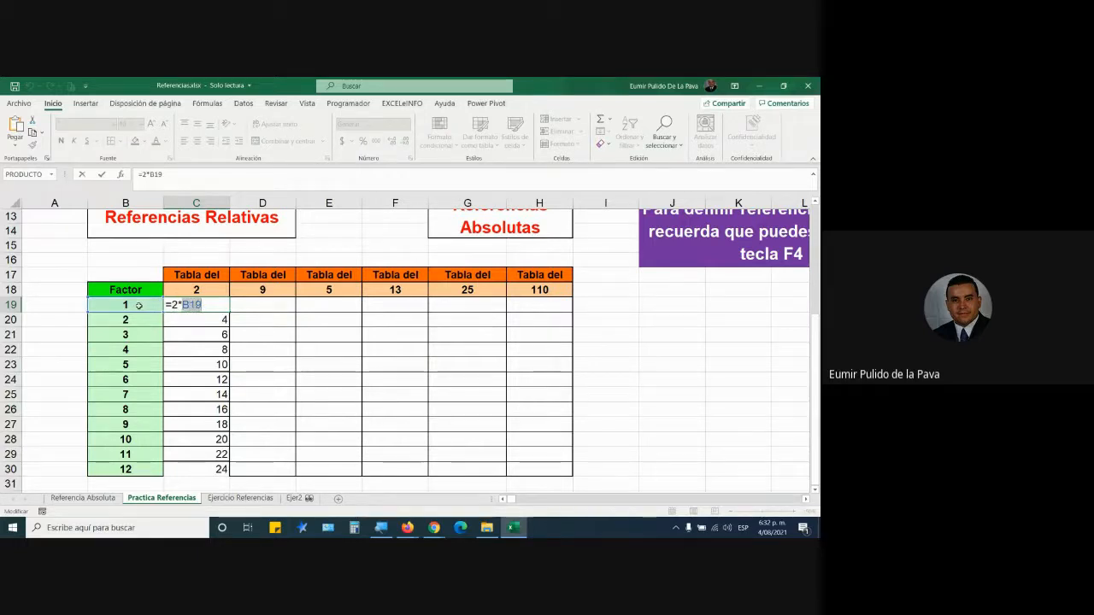
key(Return)
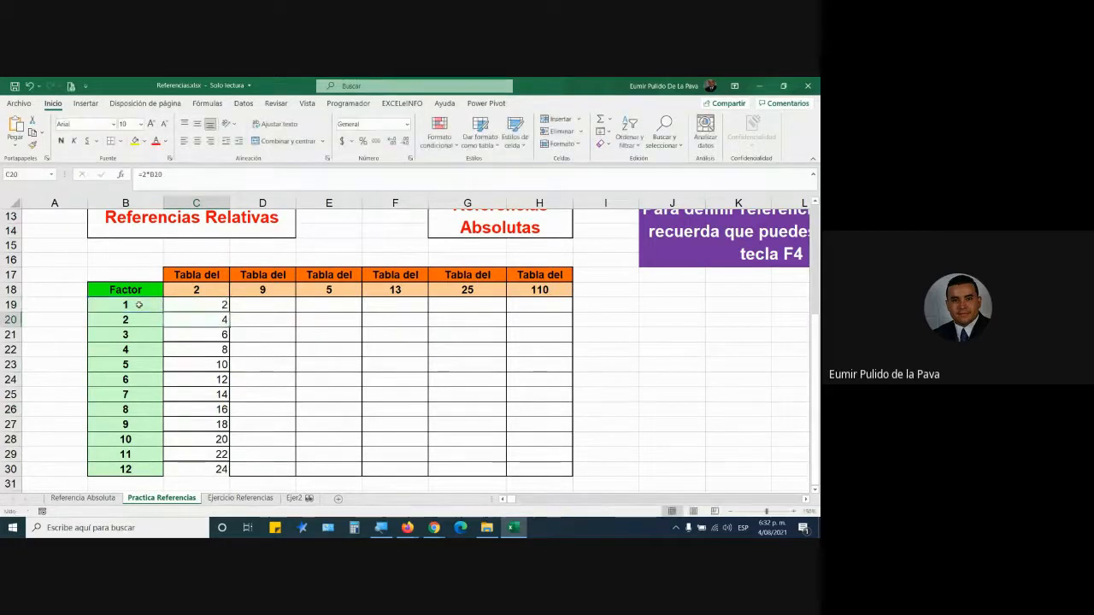
double_click(190, 323)
double_click(176, 335)
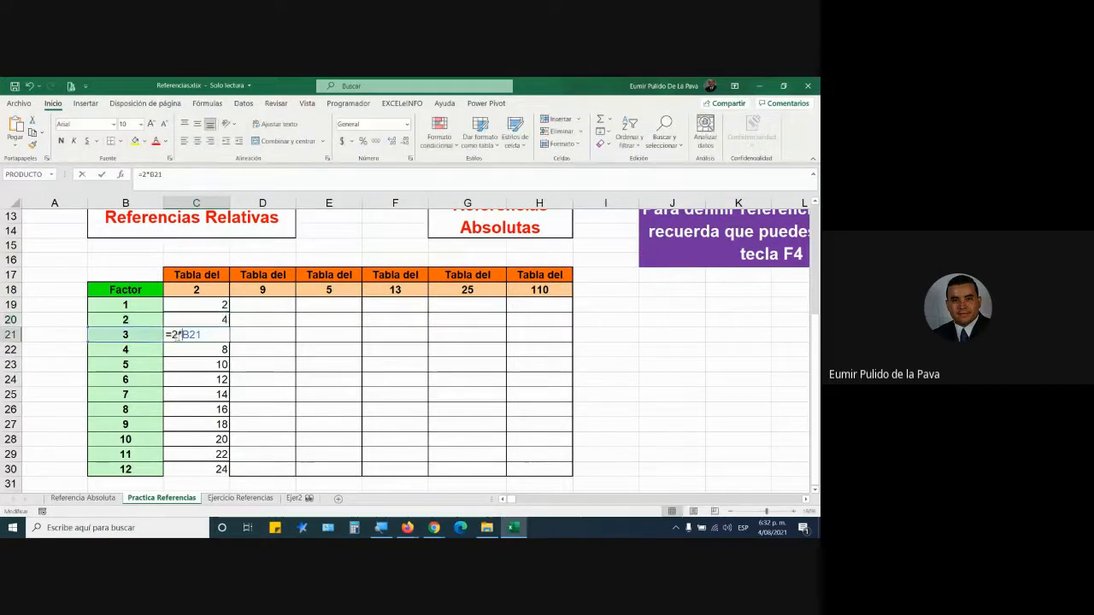
click(201, 352)
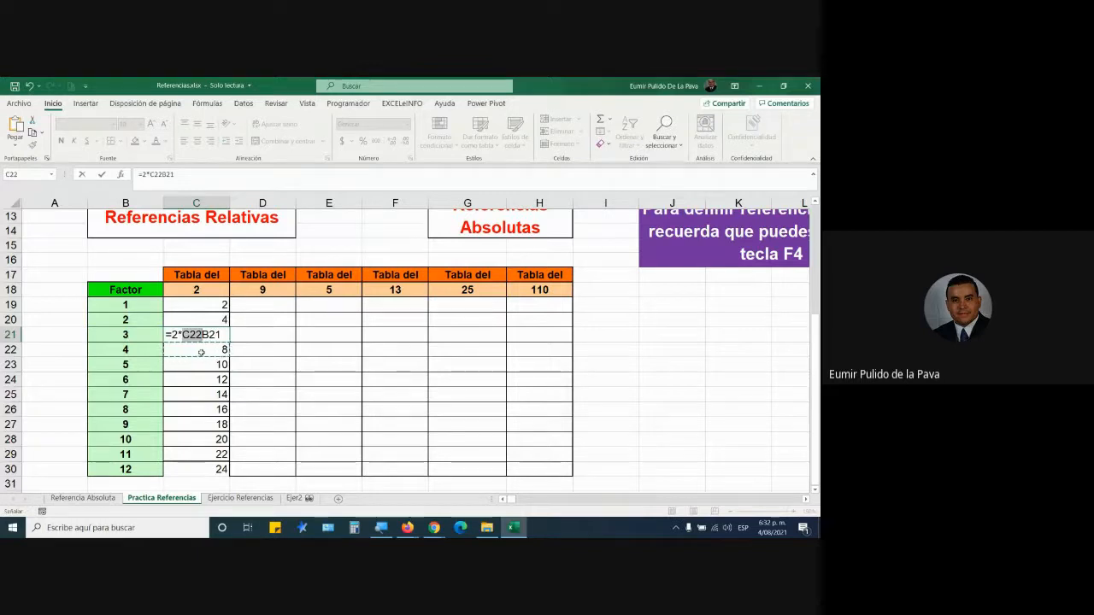
key(Escape)
drag(215, 302, 211, 468)
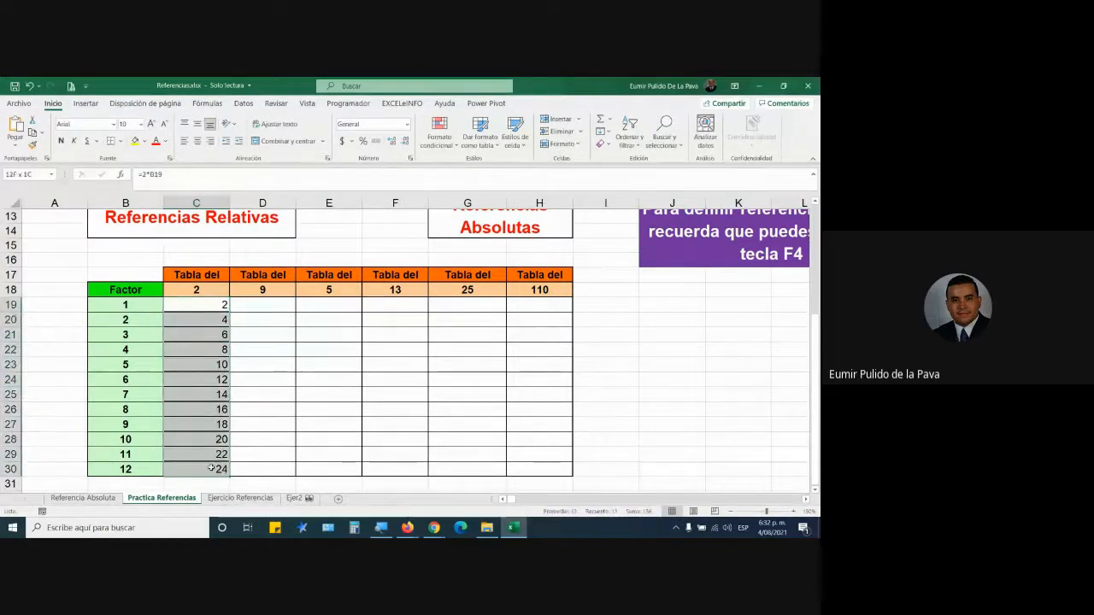
Step: Show the formula in C19 and magnify the screen with the Windows Magnifier (Lupa)
double_click(194, 305)
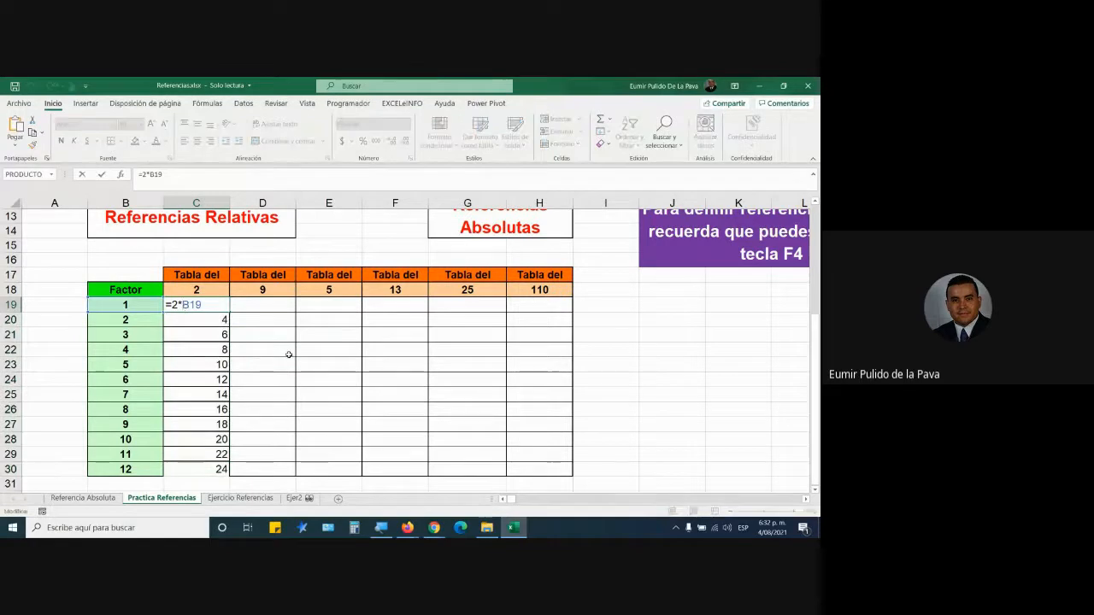
click(382, 528)
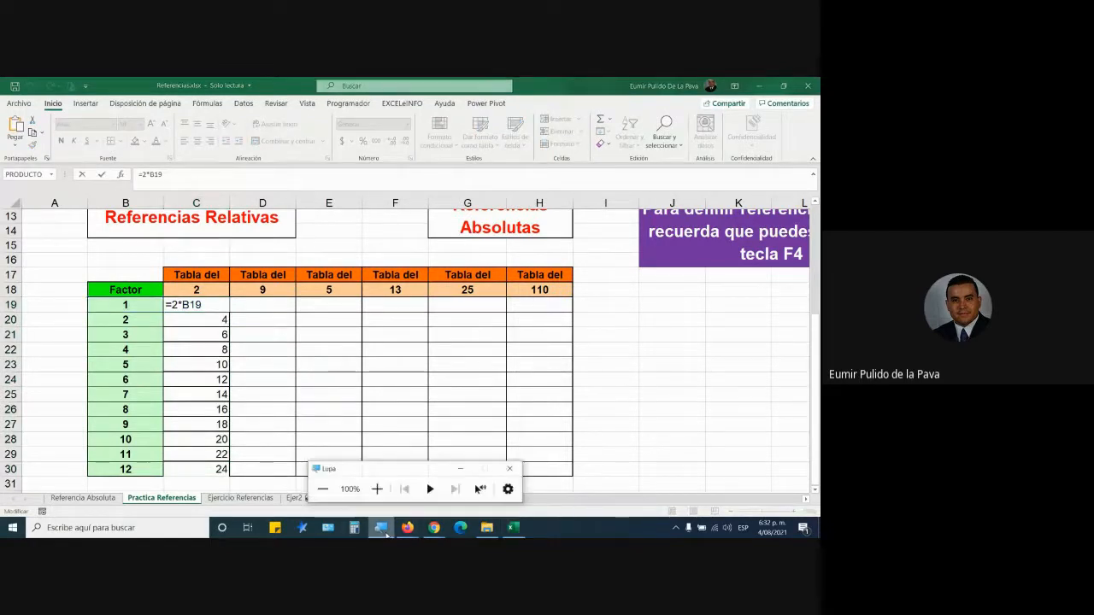
click(377, 489)
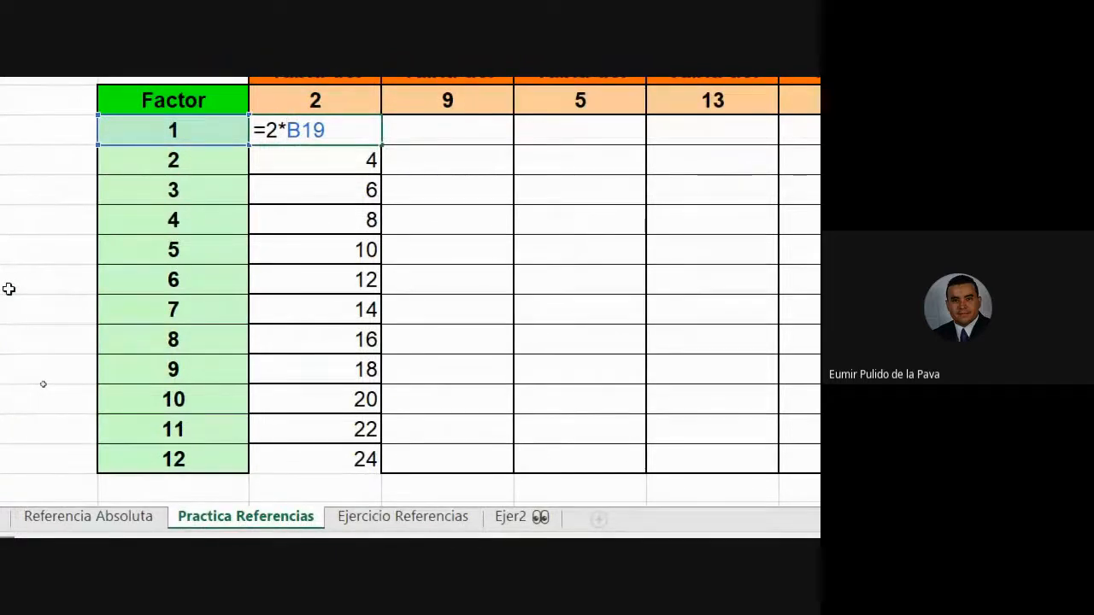
key(Return)
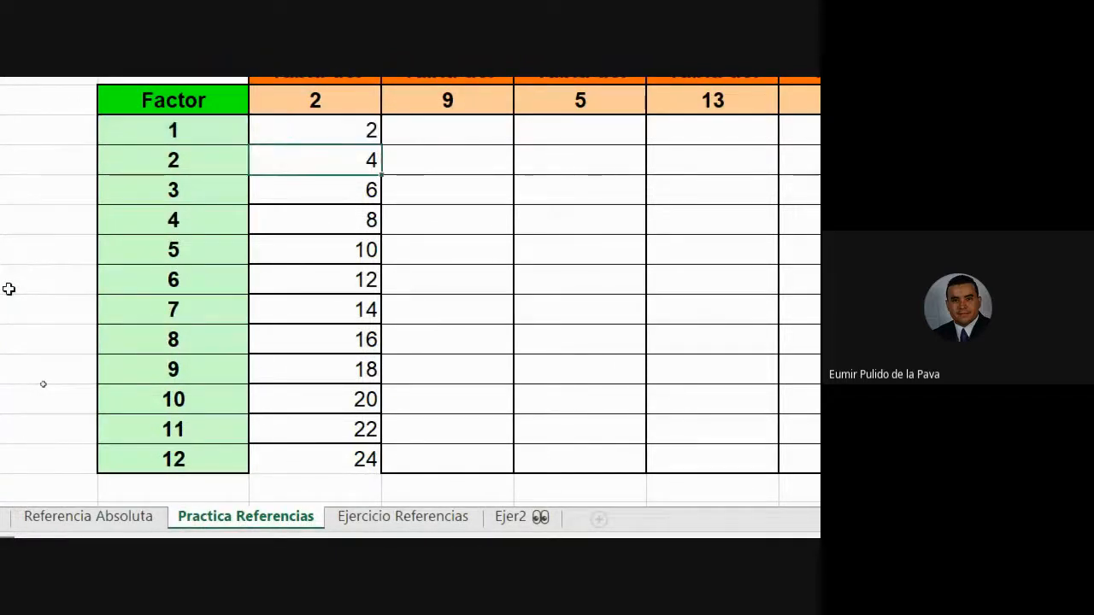
Step: Apply all borders (Todos los bordes) to the range C19:C30
drag(366, 183, 361, 502)
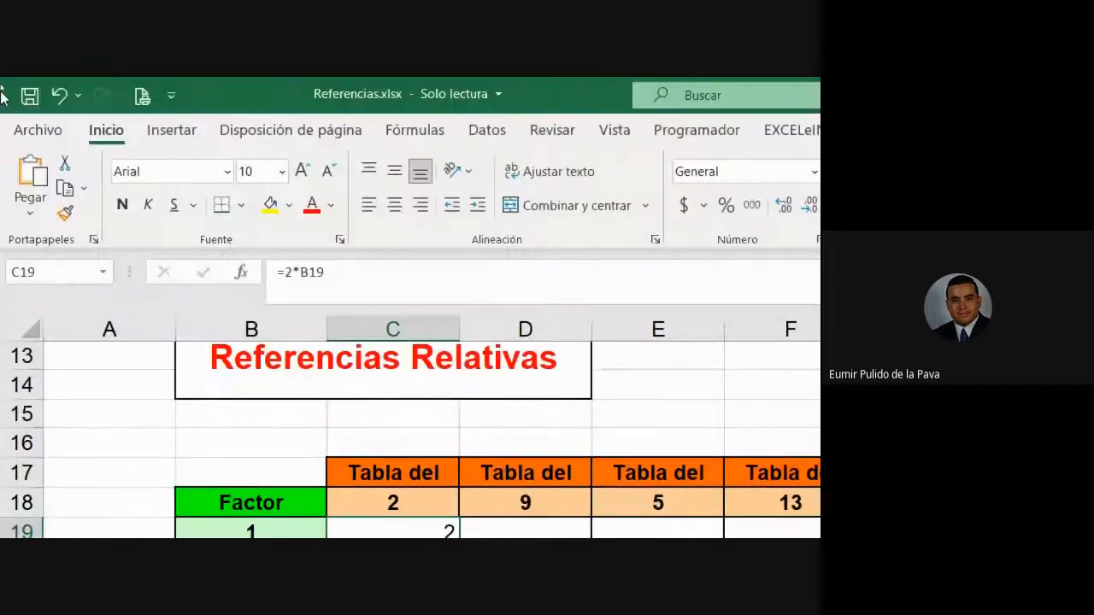
click(242, 205)
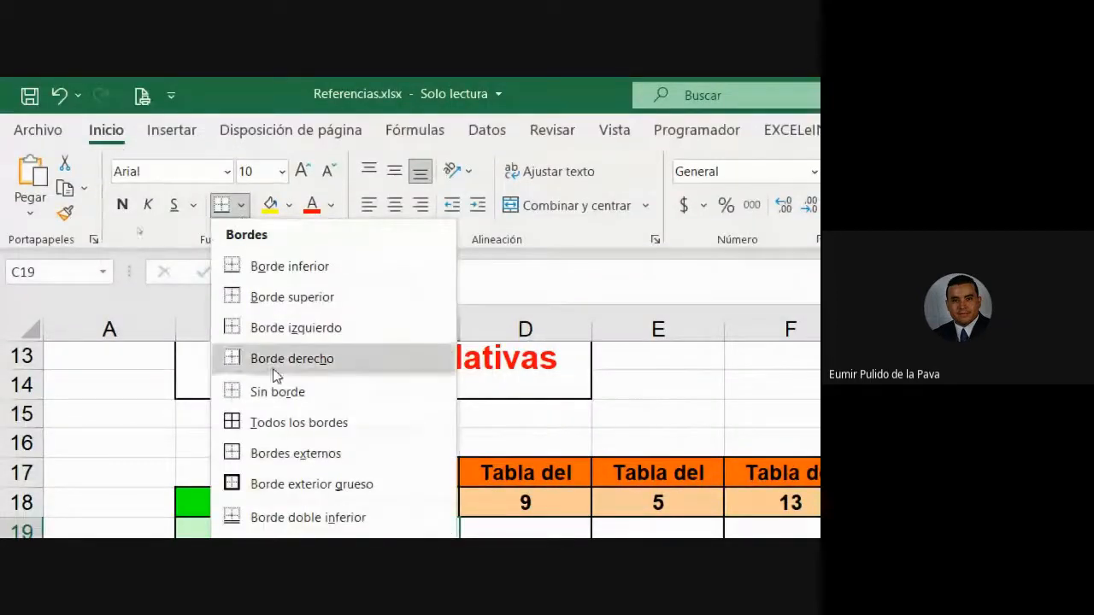
click(285, 422)
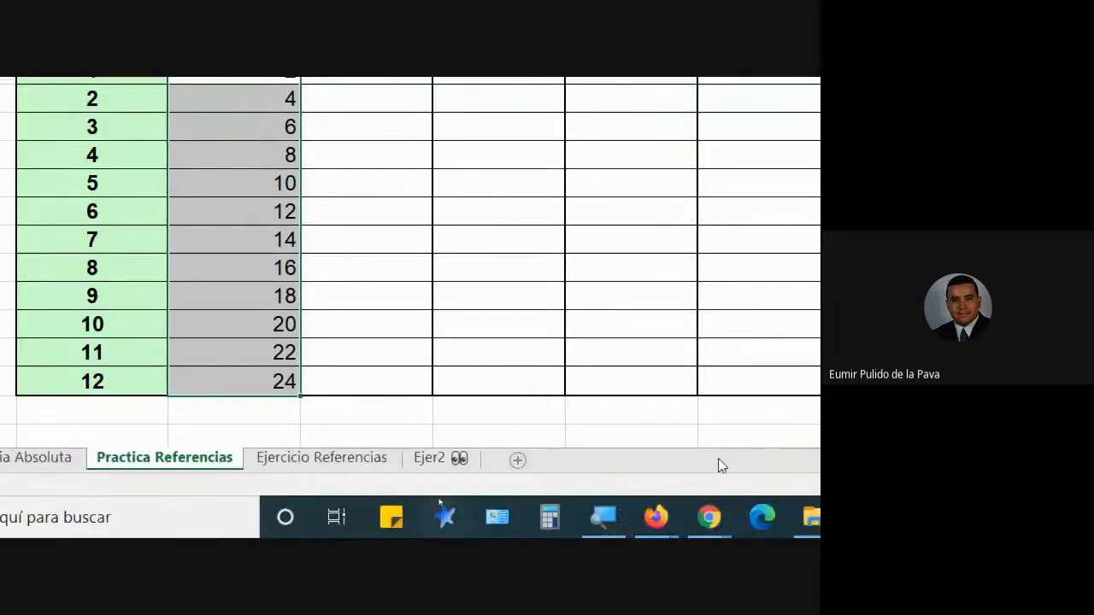
Step: Switch to the Meet call, admit all the waiting people at once, and return to the Excel workbook
click(459, 475)
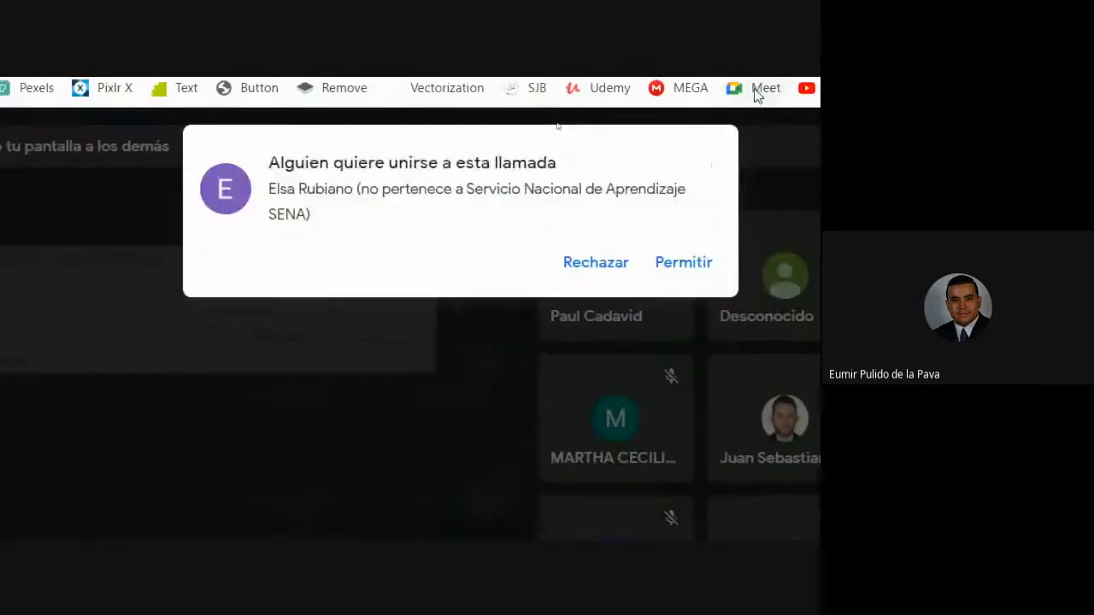
click(677, 250)
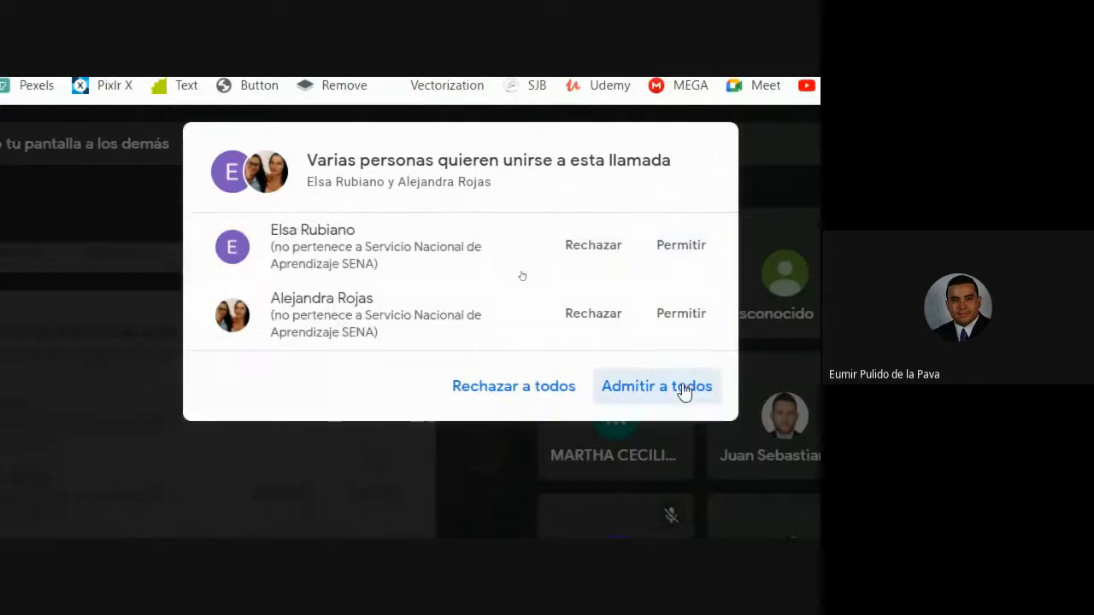
click(686, 386)
click(564, 517)
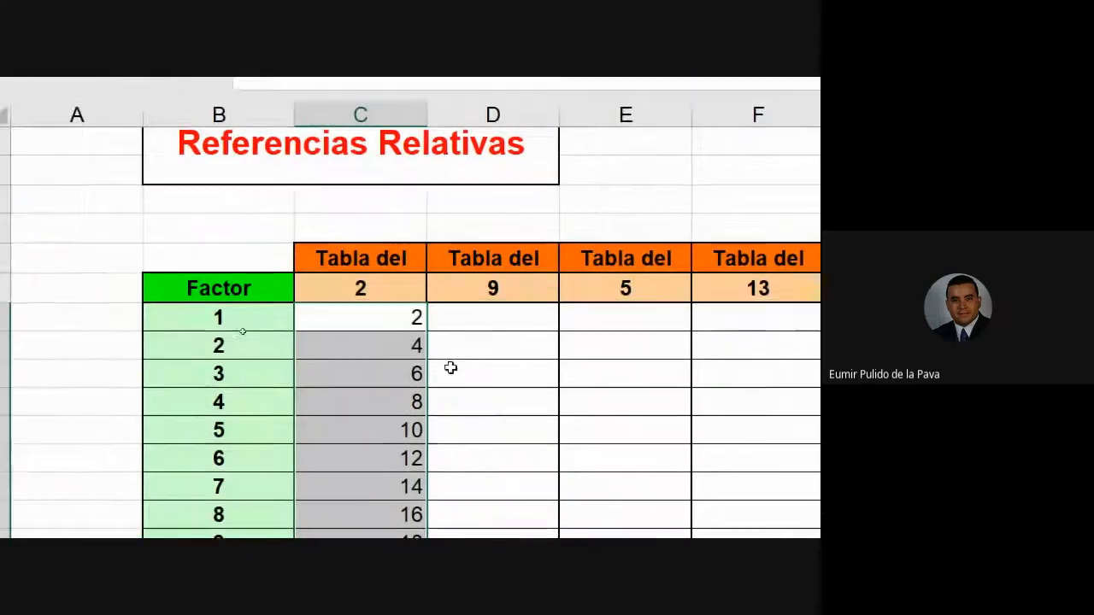
Step: Fill the formula from C19 across into D19 and inspect the copied formula
click(414, 318)
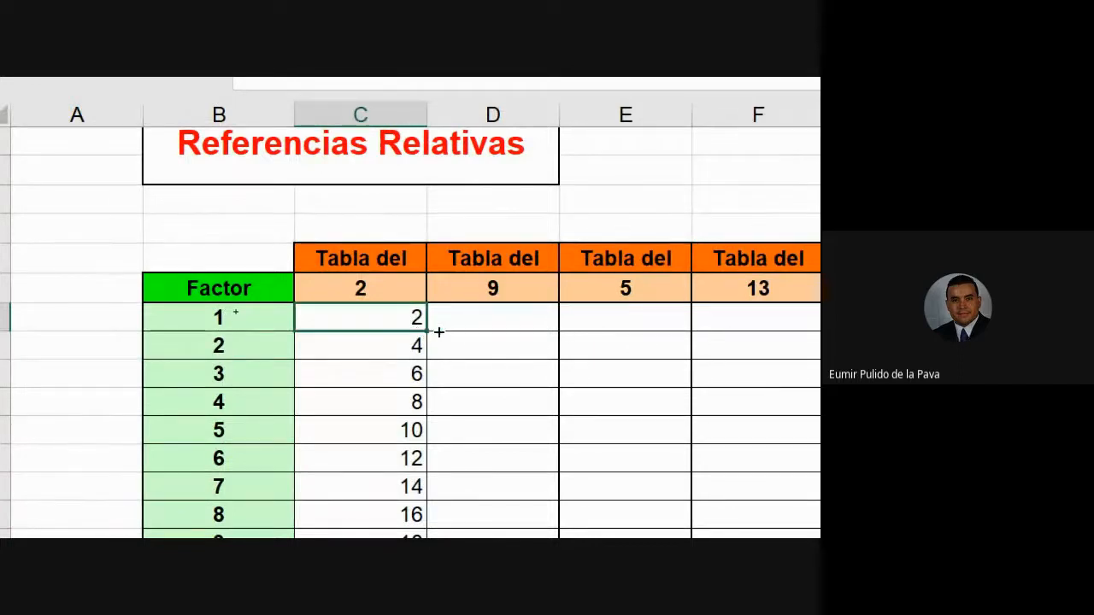
drag(490, 331, 520, 344)
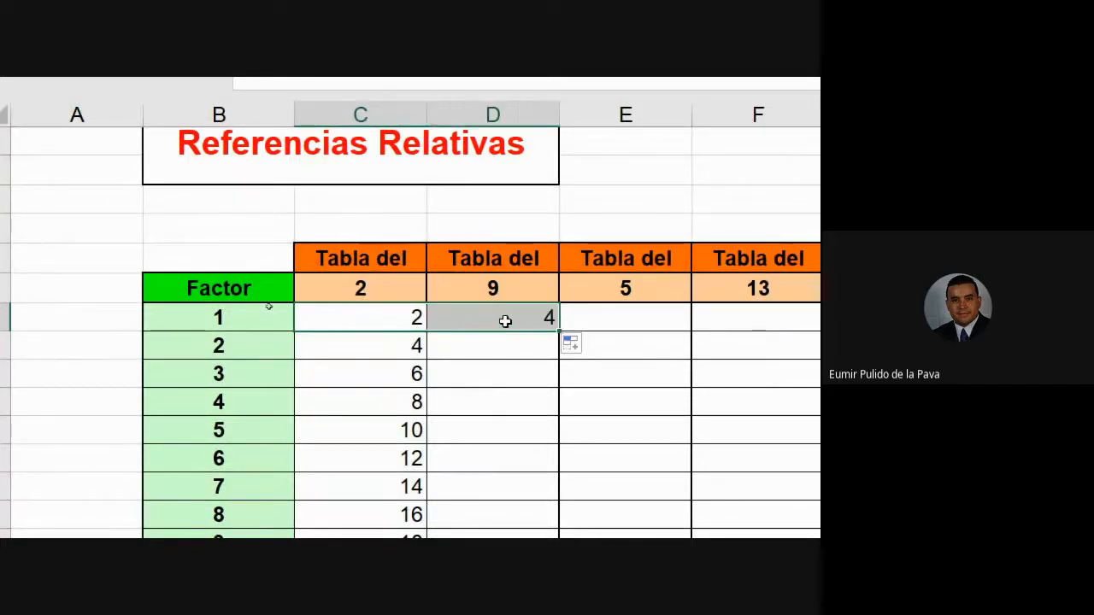
click(506, 320)
text(=2*C19)
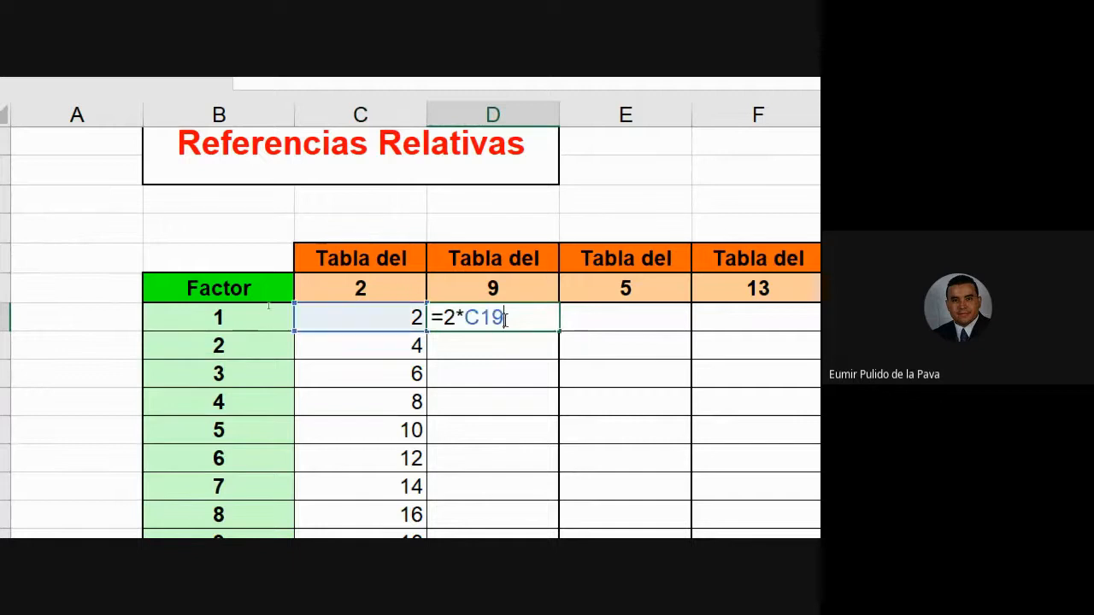
key(Escape)
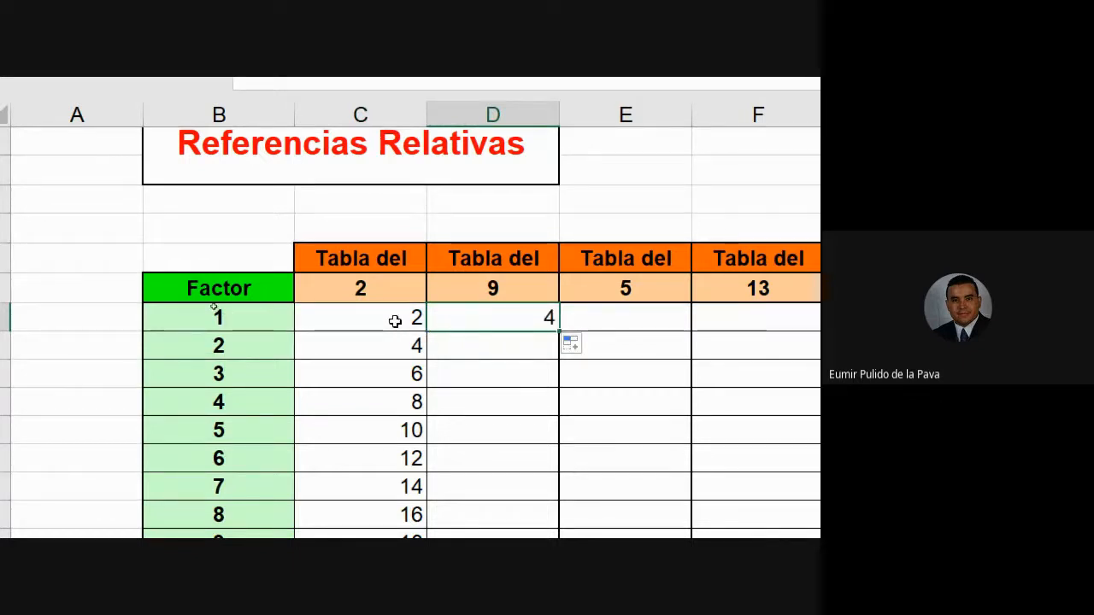
Step: Highlight the B19 reference in C19's formula, and repeat the fill from C19 across into D19
double_click(384, 323)
drag(342, 323, 378, 320)
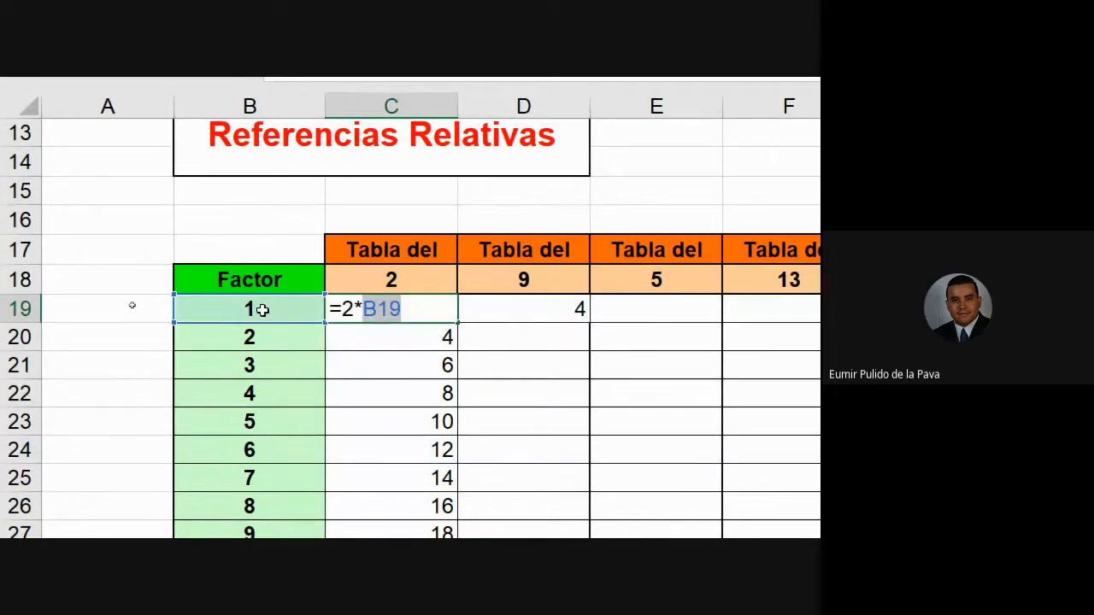
key(ctrl+Return)
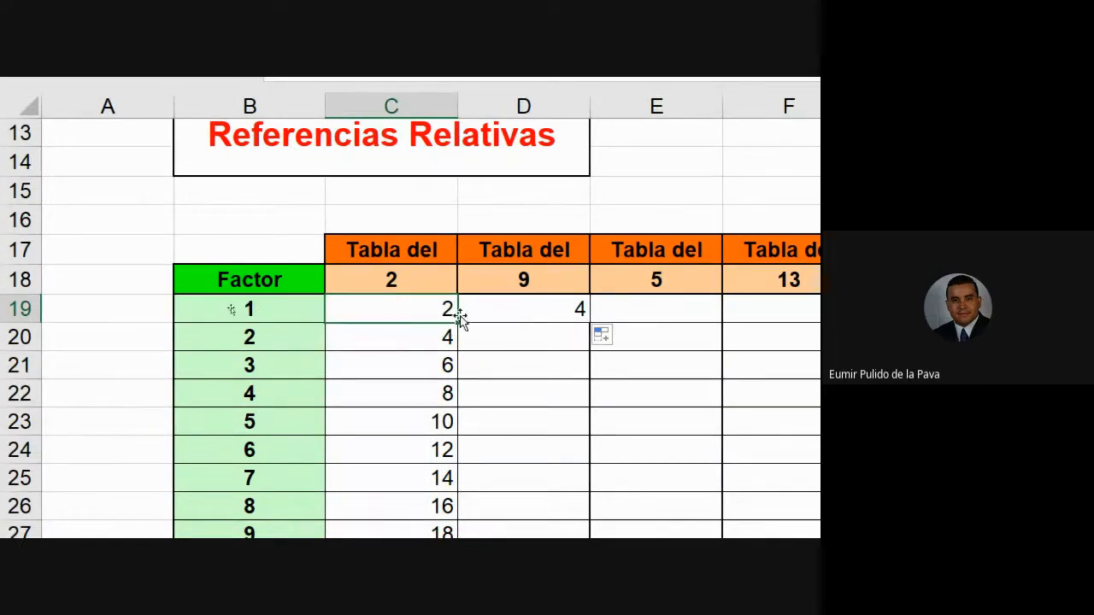
mouse_move(456, 325)
mouse_down()
mouse_move(470, 315)
mouse_move(558, 317)
mouse_up()
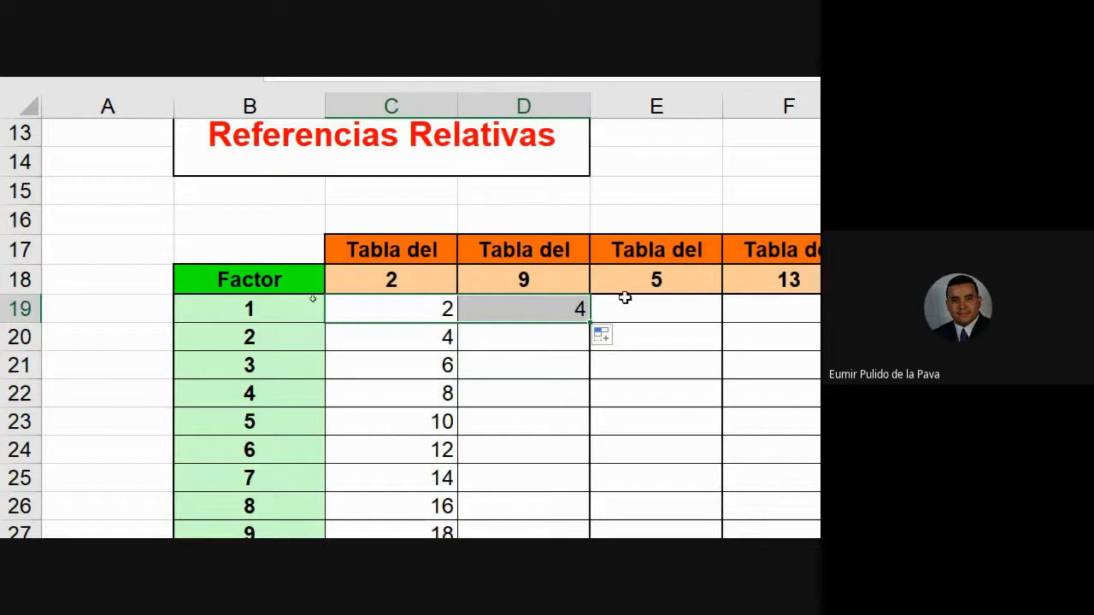
Step: Compare the formulas in C19 and D19, highlighting the B19 and C19 references and the constant 2 in D19
double_click(416, 312)
drag(360, 308, 420, 313)
key(Escape)
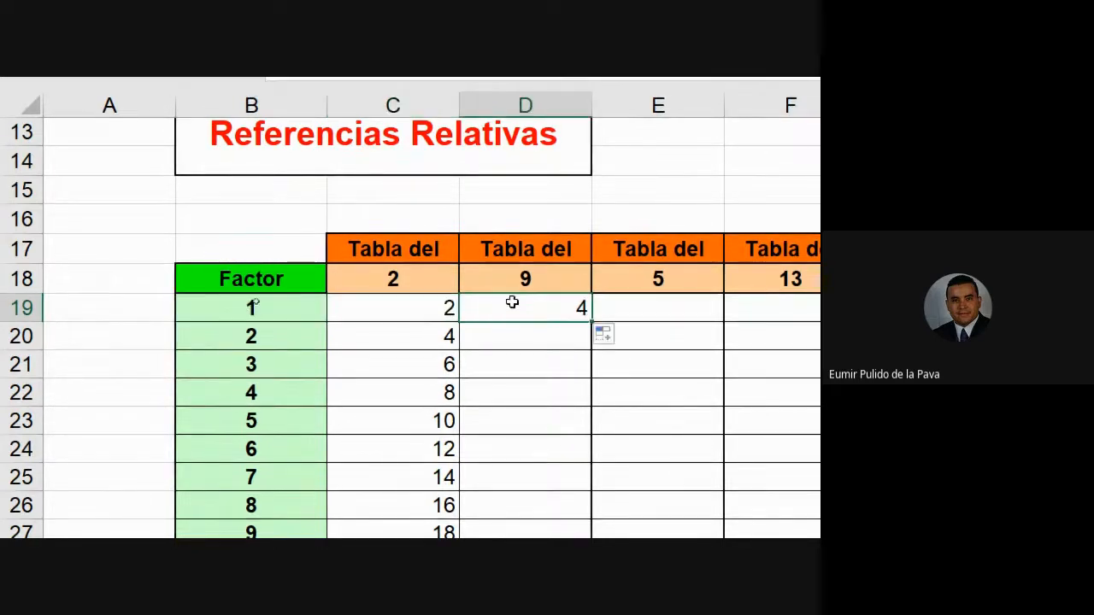
double_click(495, 314)
drag(495, 309, 540, 312)
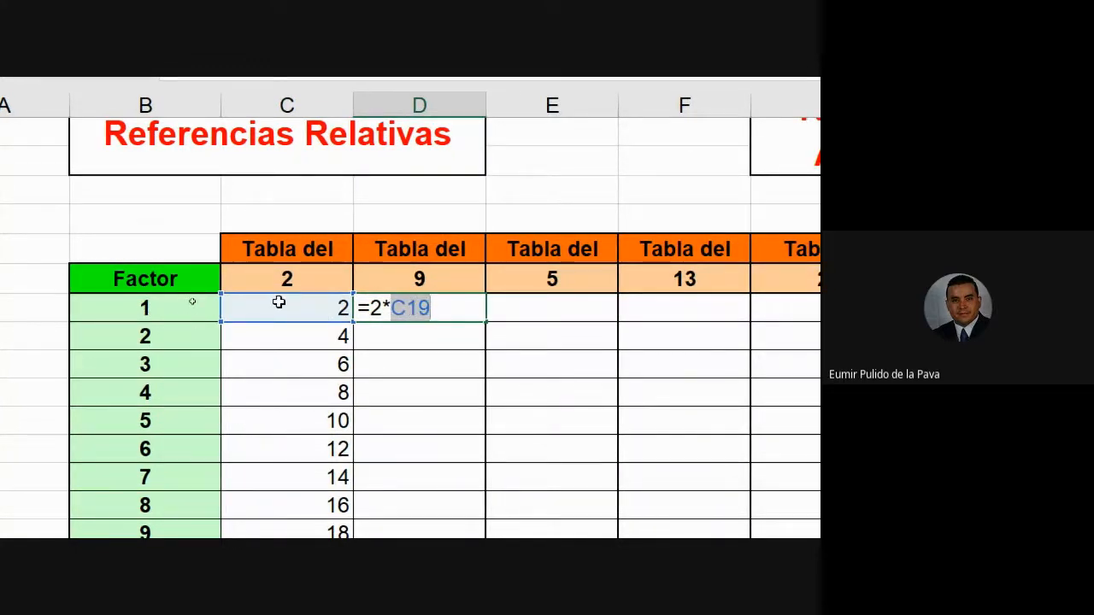
double_click(377, 303)
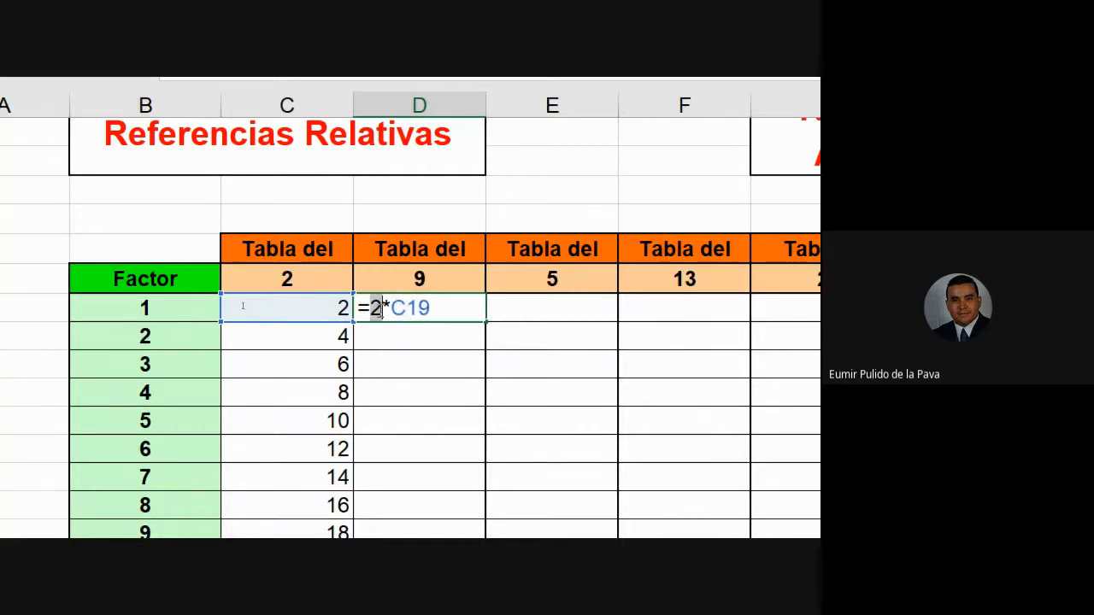
scroll(243, 305, left, 1)
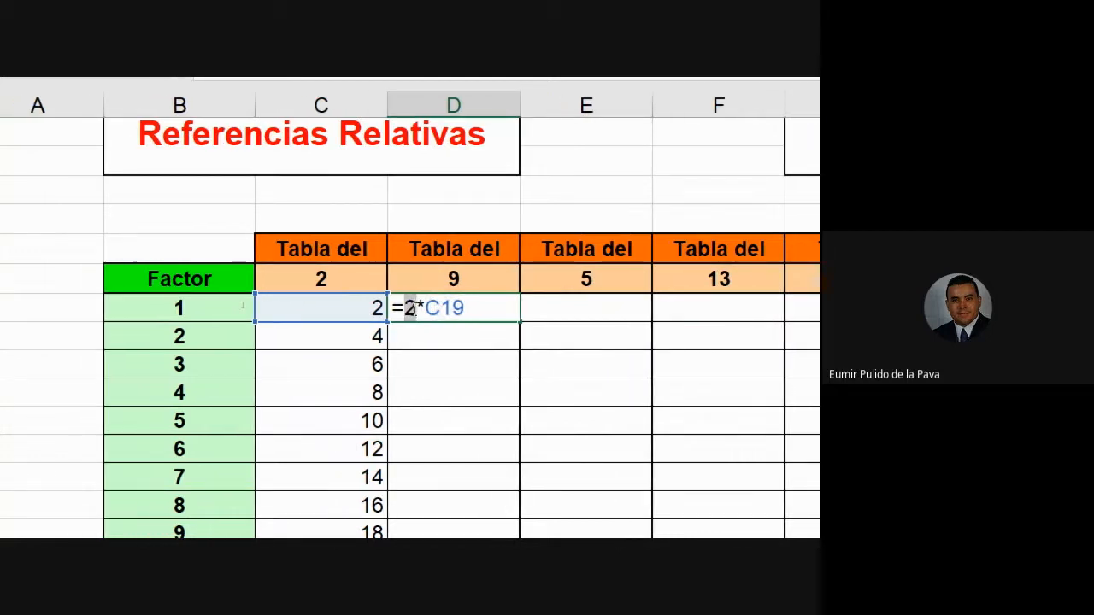
key(Escape)
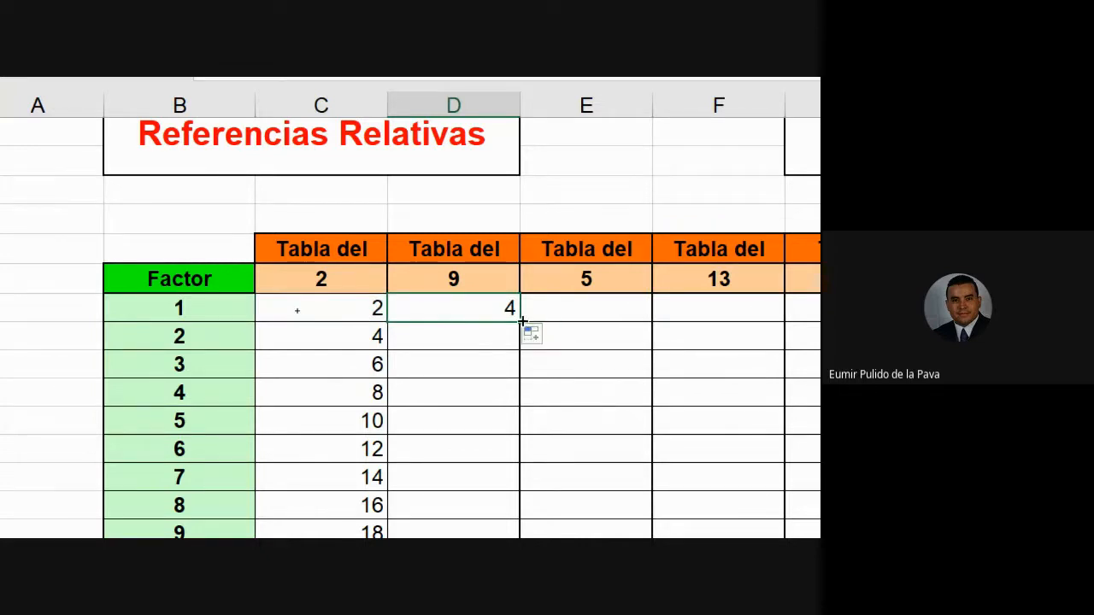
Step: Fill the formula from D19 down to D27 and inspect the copied formula in D20
drag(523, 321, 532, 513)
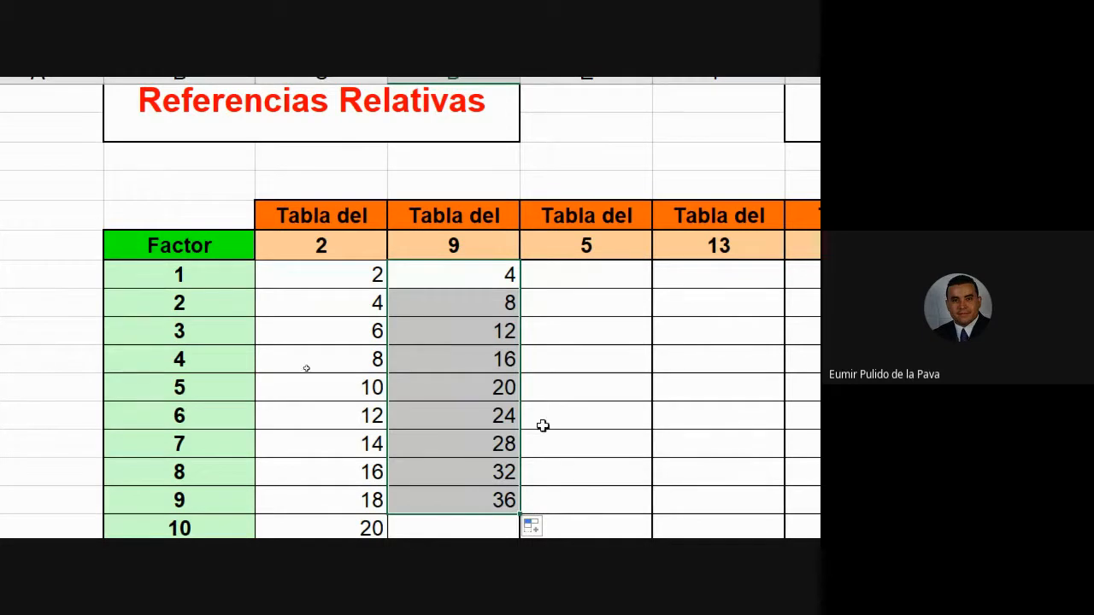
double_click(461, 306)
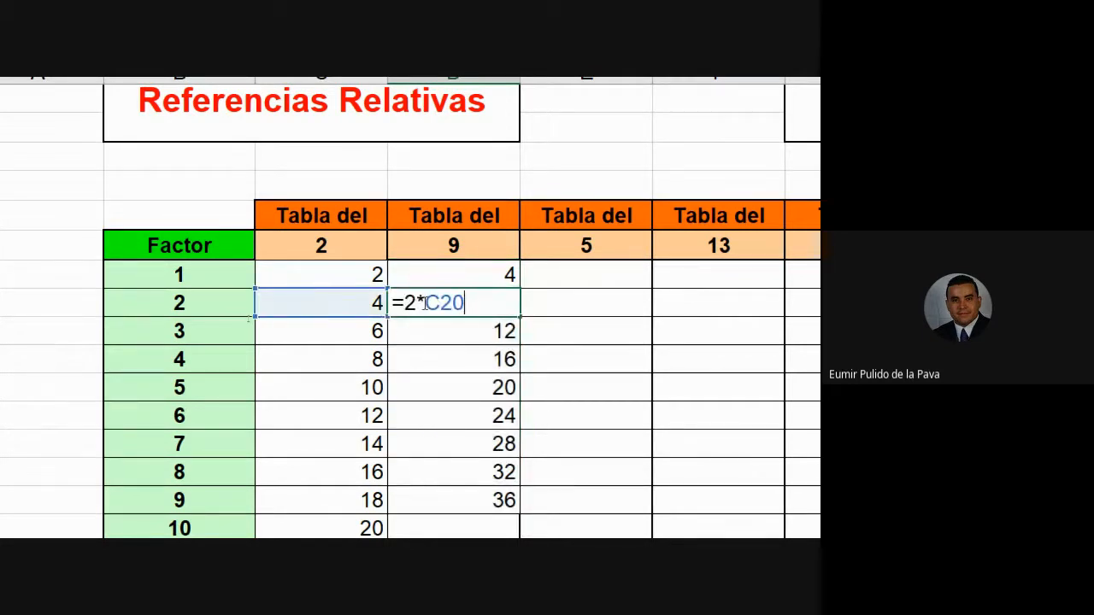
key(Escape)
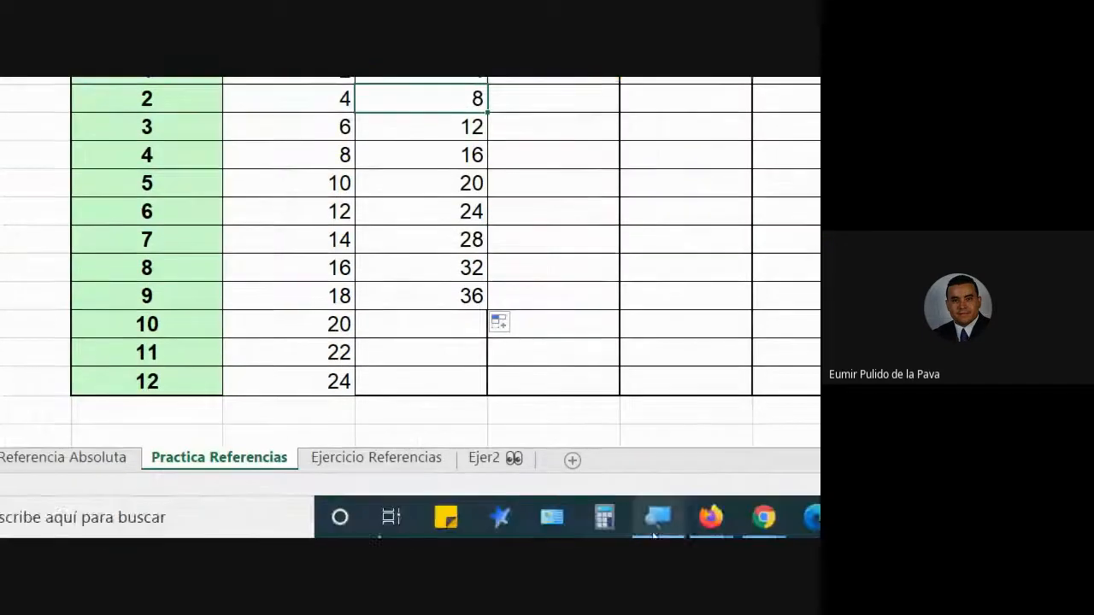
Step: Switch to the Meet call, admit the person asking to join, and return to the Excel workbook
mouse_move(761, 505)
click(654, 402)
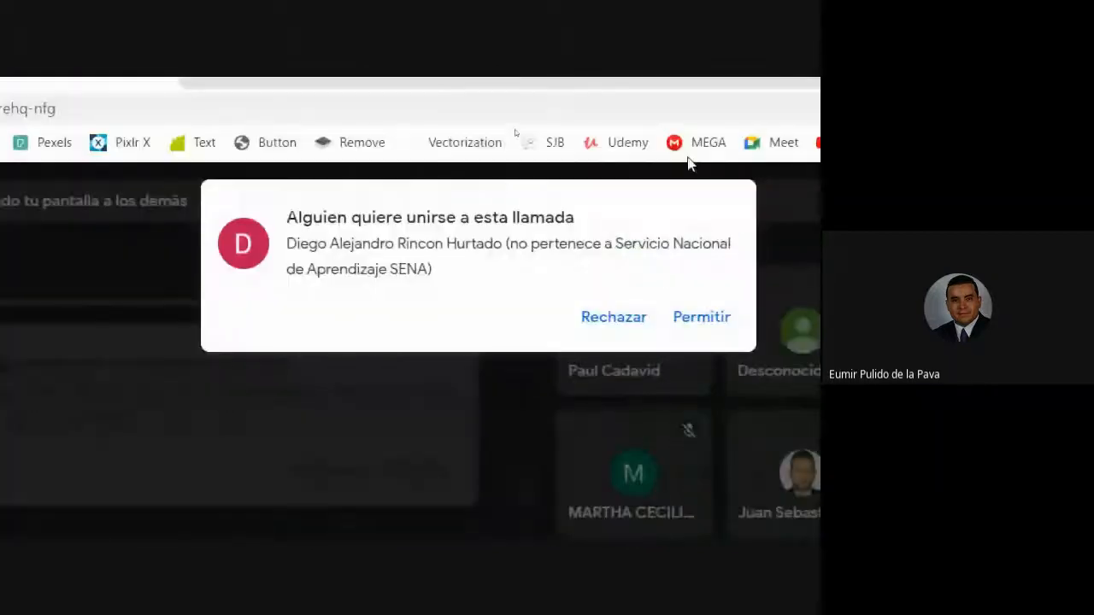
click(680, 318)
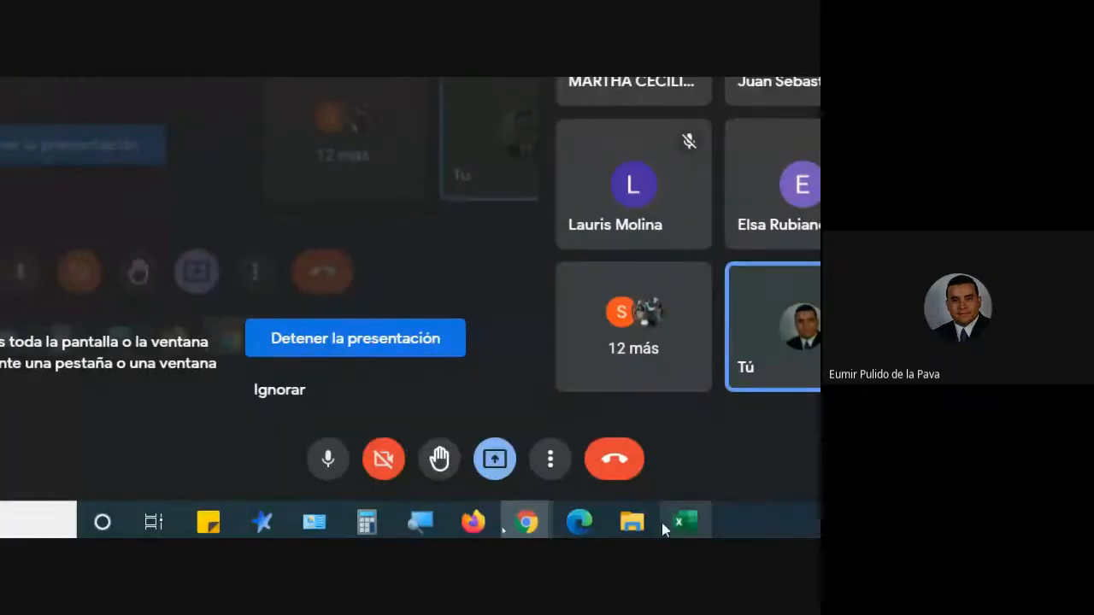
click(684, 523)
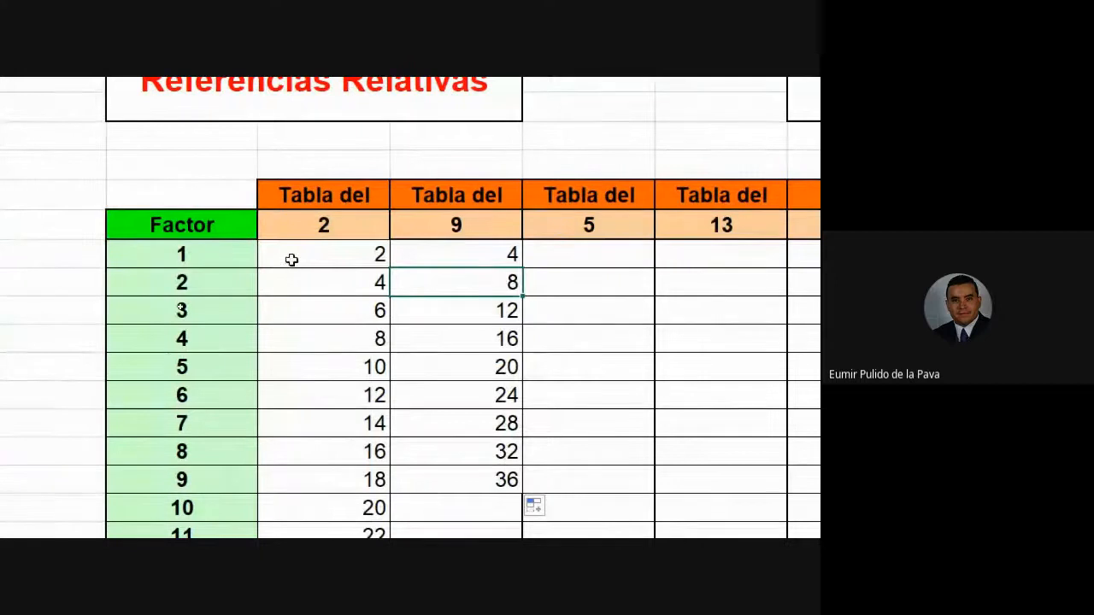
Step: Replace the constant 2 in C19's formula with a reference to C18, giving =C18*$B19
double_click(292, 260)
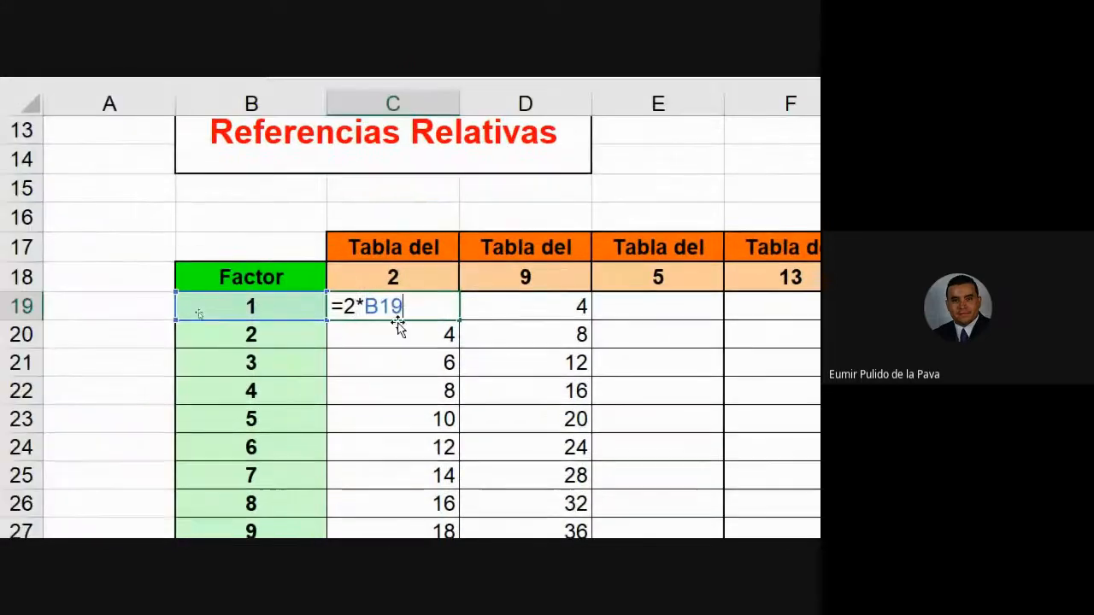
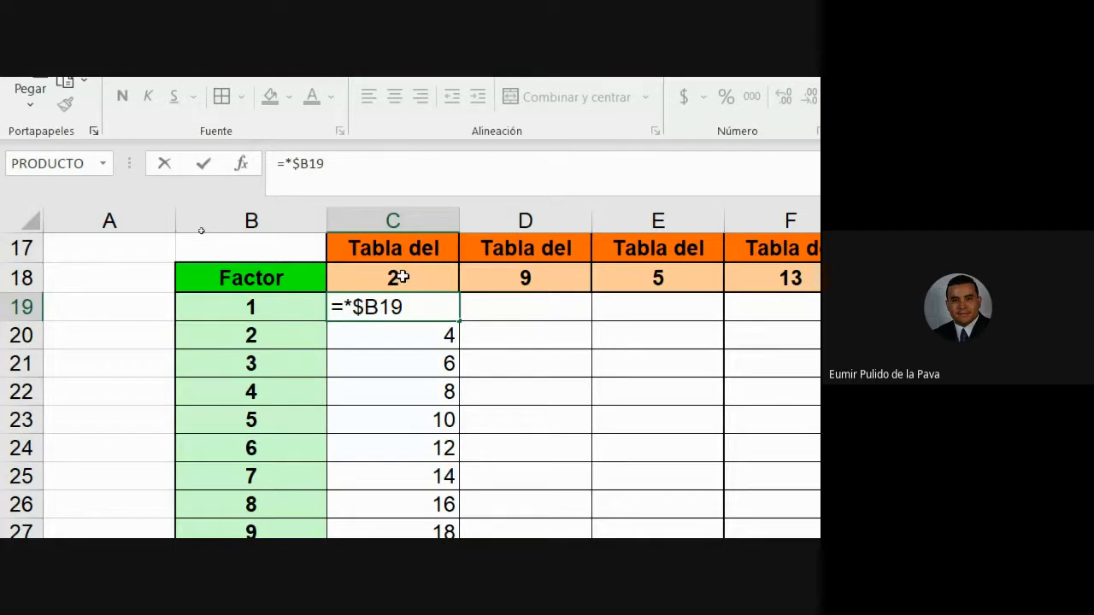
click(402, 276)
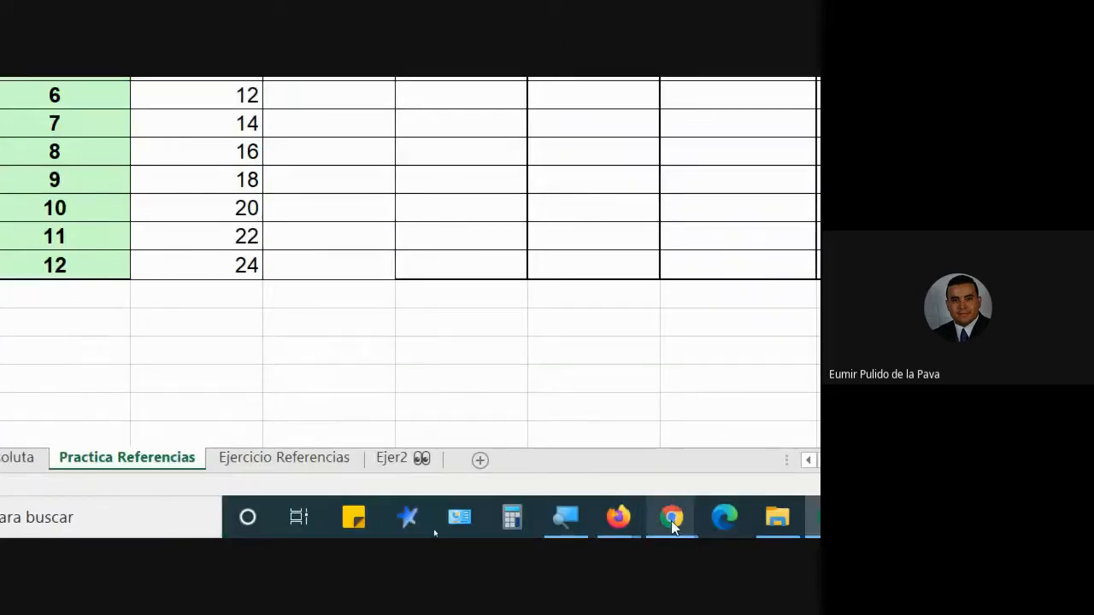
Step: Go to the Meet call, allow the waiting participant in, and go back to the open formula in Excel
mouse_move(672, 522)
click(611, 469)
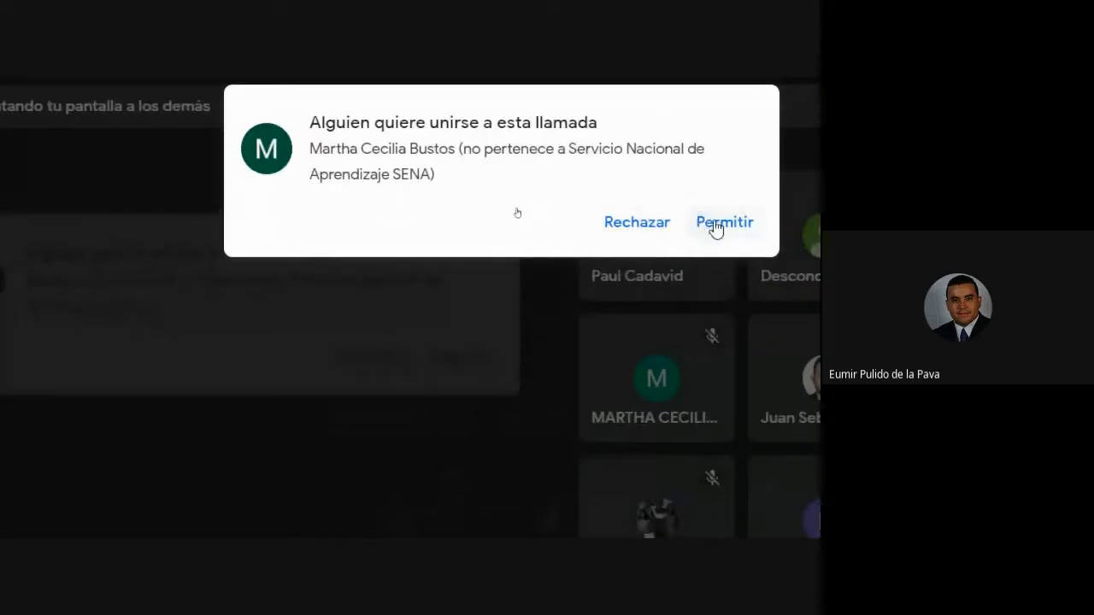
click(714, 226)
click(667, 519)
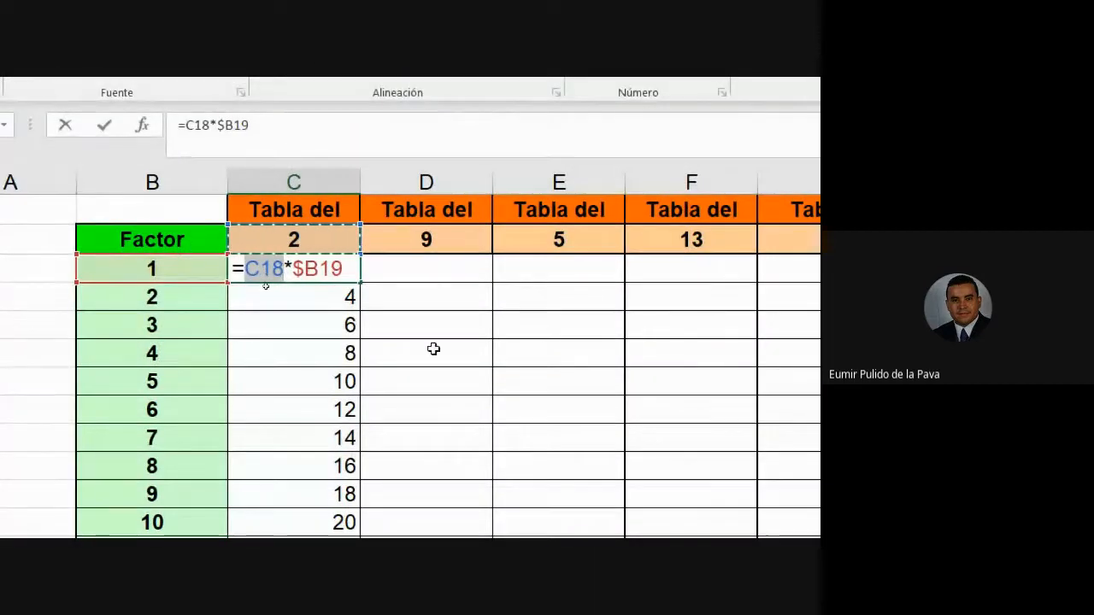
Step: Enter the formula =C18*$B19 in C19 and fill it down to C30
key(Return)
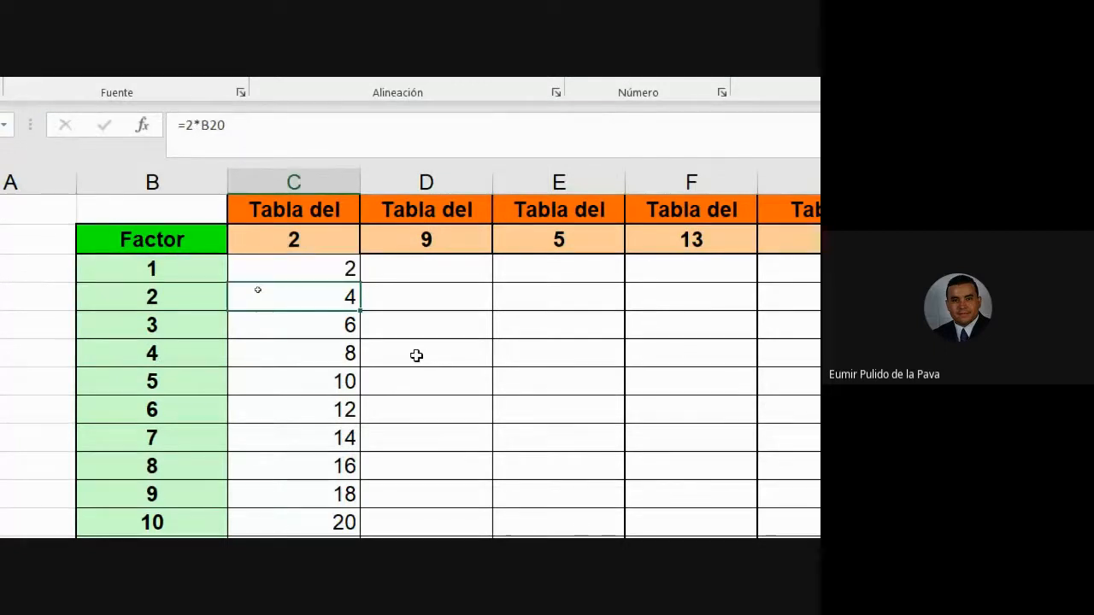
click(356, 276)
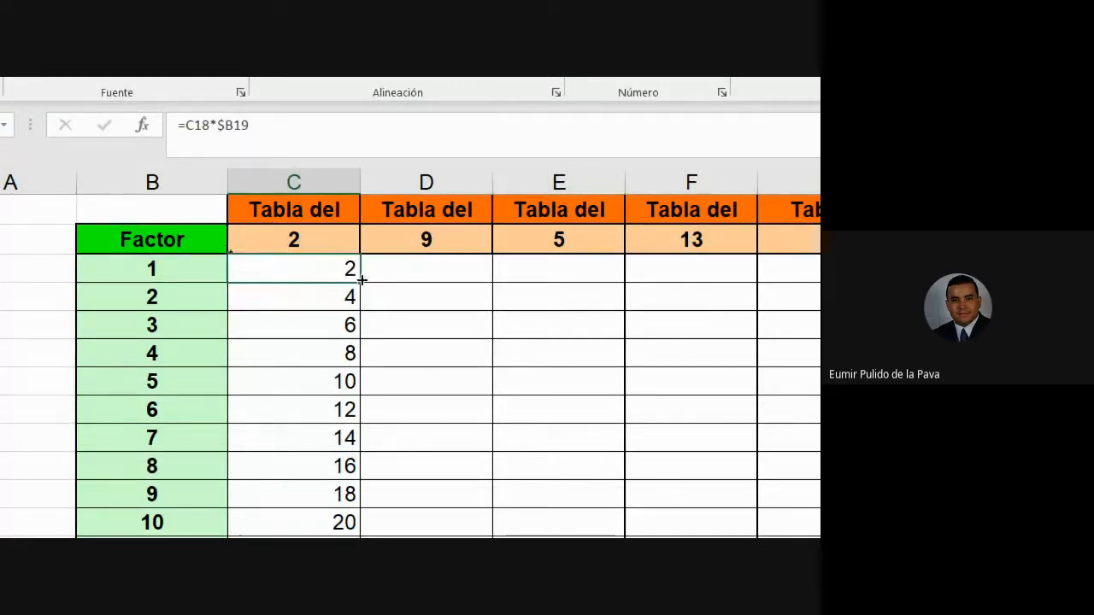
drag(360, 283, 344, 481)
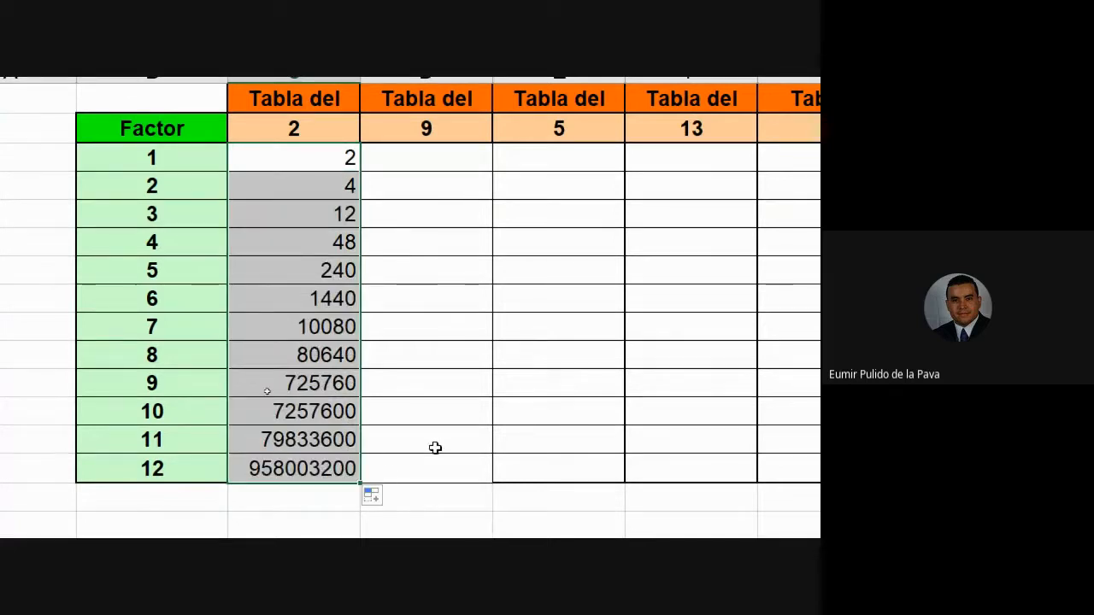
Step: Examine the formulas in C19, C20 and C21, highlighting the first reference in each to compare how it shifts by row
double_click(298, 156)
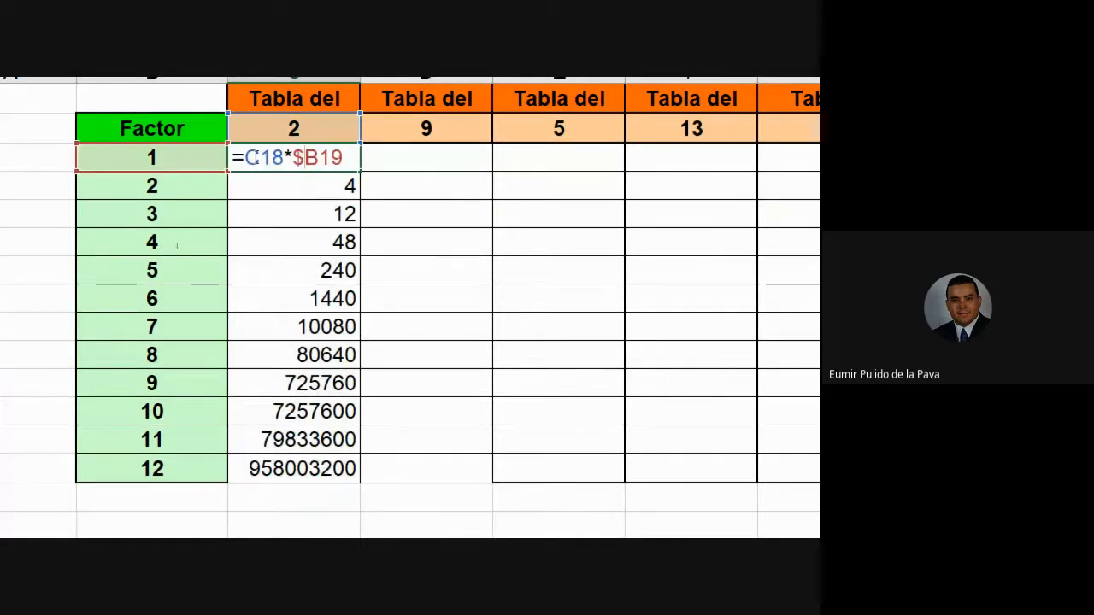
drag(245, 157, 284, 161)
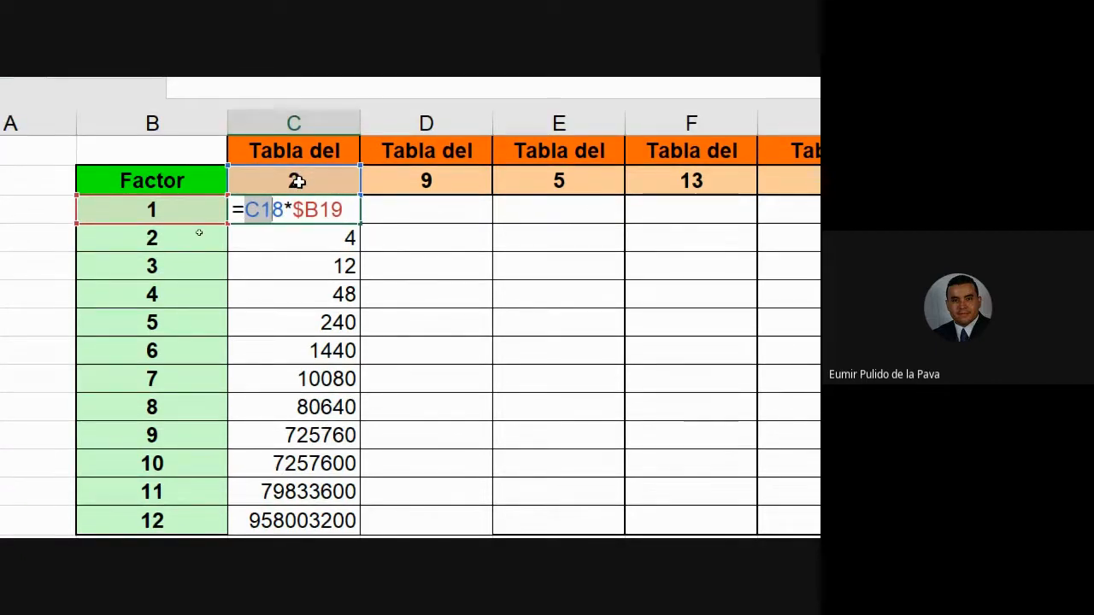
key(Escape)
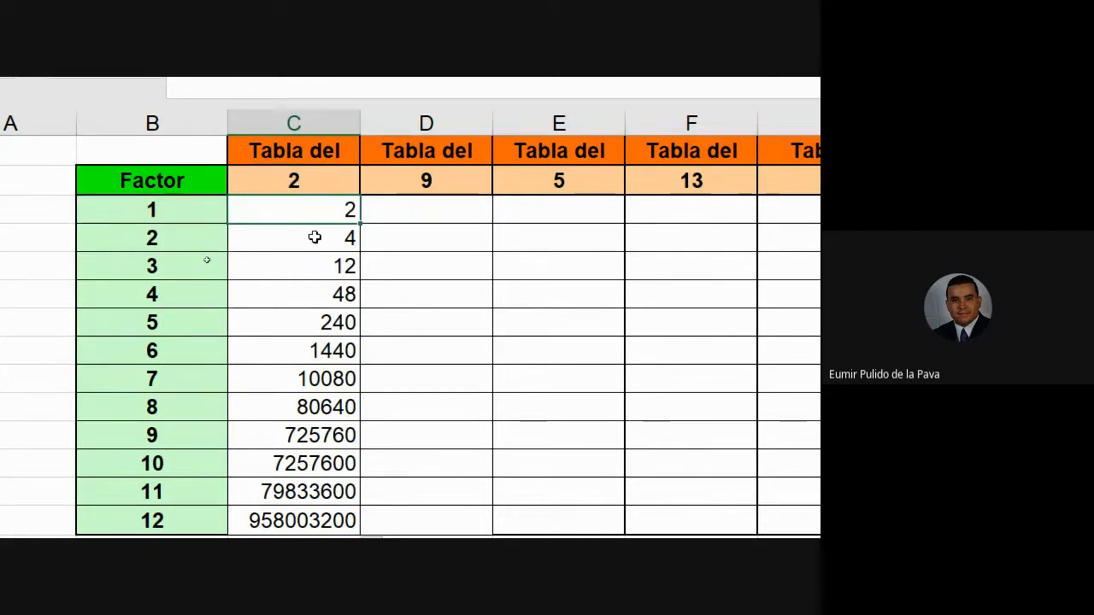
double_click(314, 237)
drag(246, 238, 283, 239)
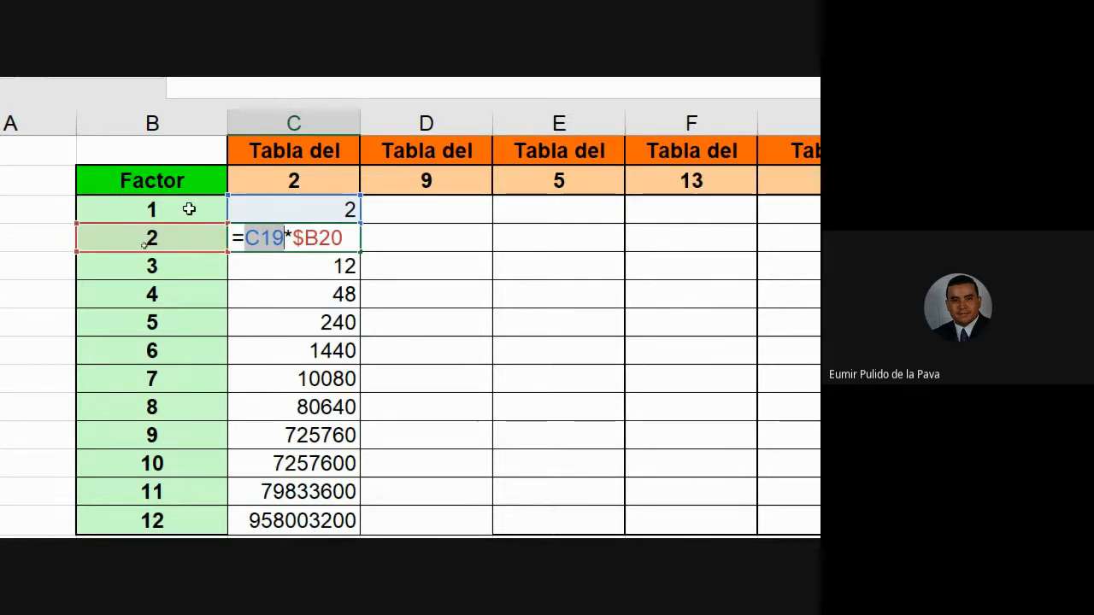
key(ctrl+Return)
double_click(283, 260)
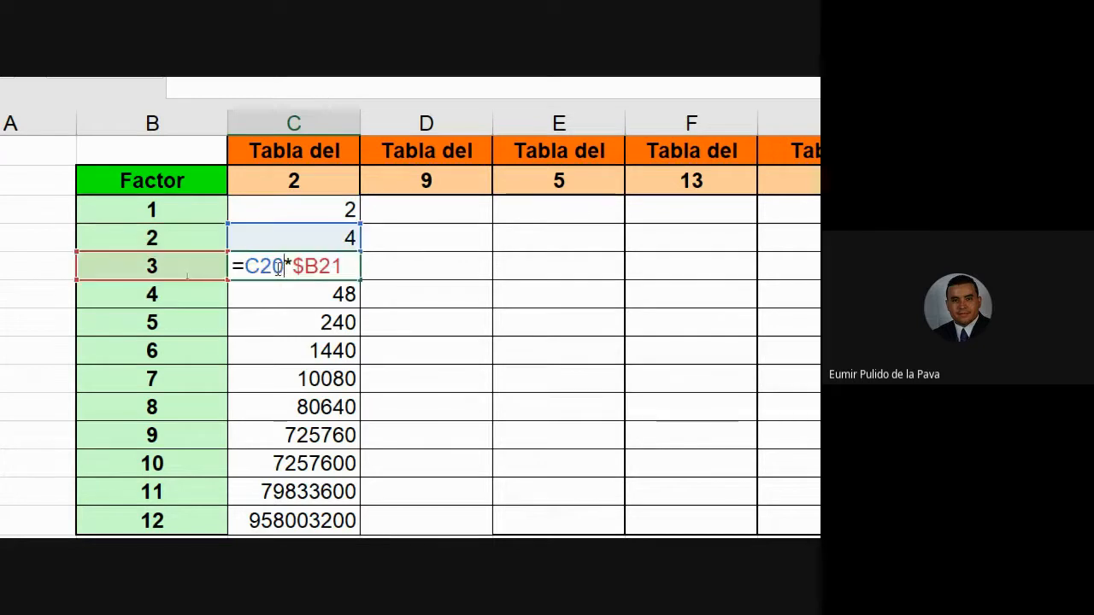
drag(244, 269, 284, 266)
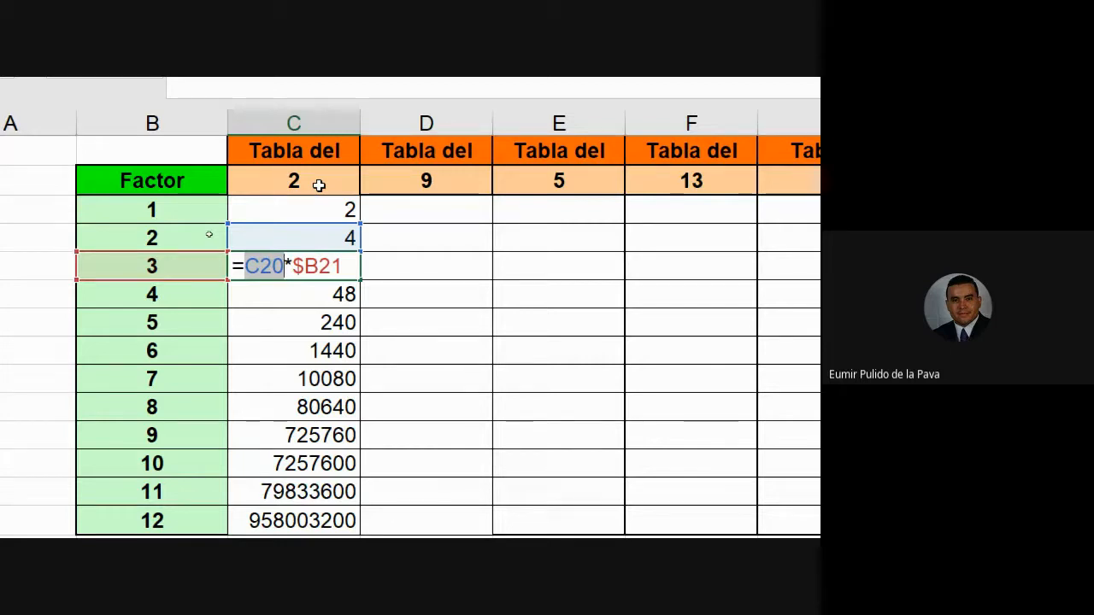
key(Return)
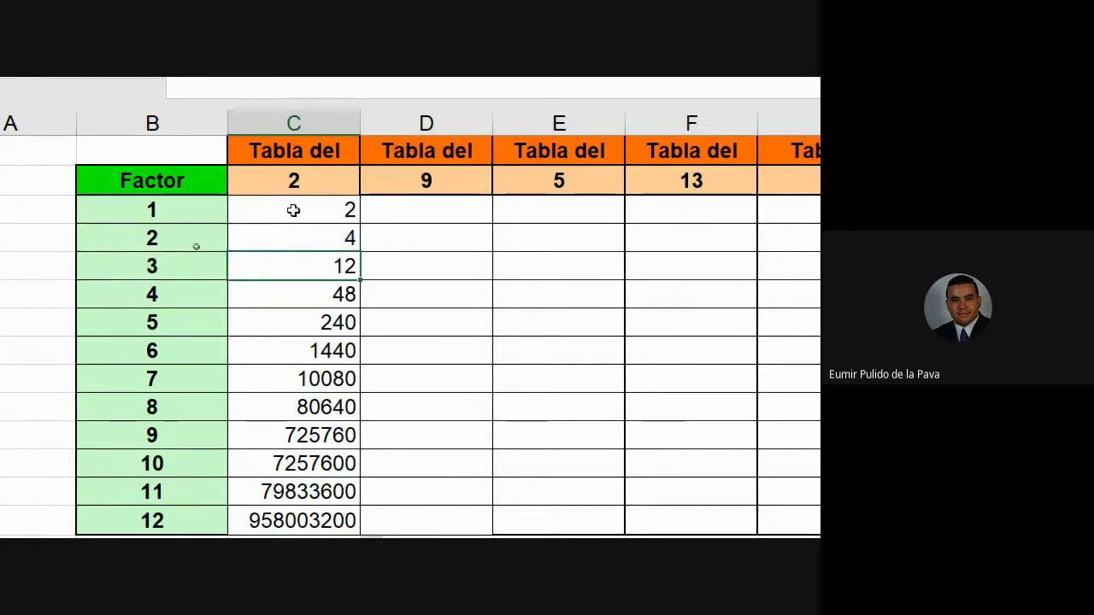
Step: Open C19's formula for editing and select its C18 reference
double_click(295, 210)
double_click(257, 210)
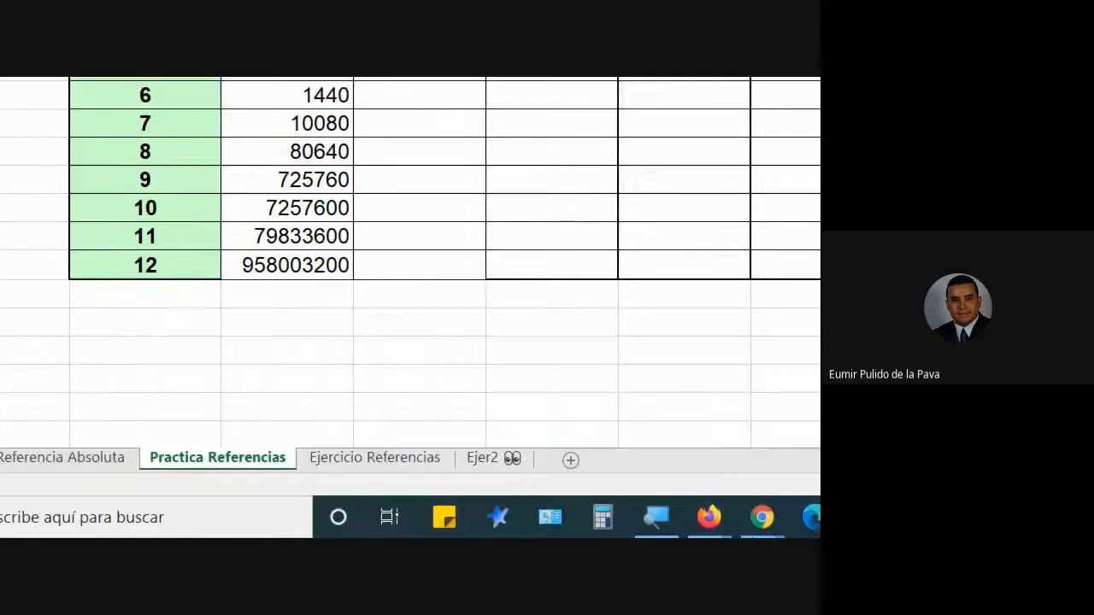
Step: Switch to the Meet call, admit the new person requesting entry, and return to the Excel workbook
click(762, 517)
click(442, 434)
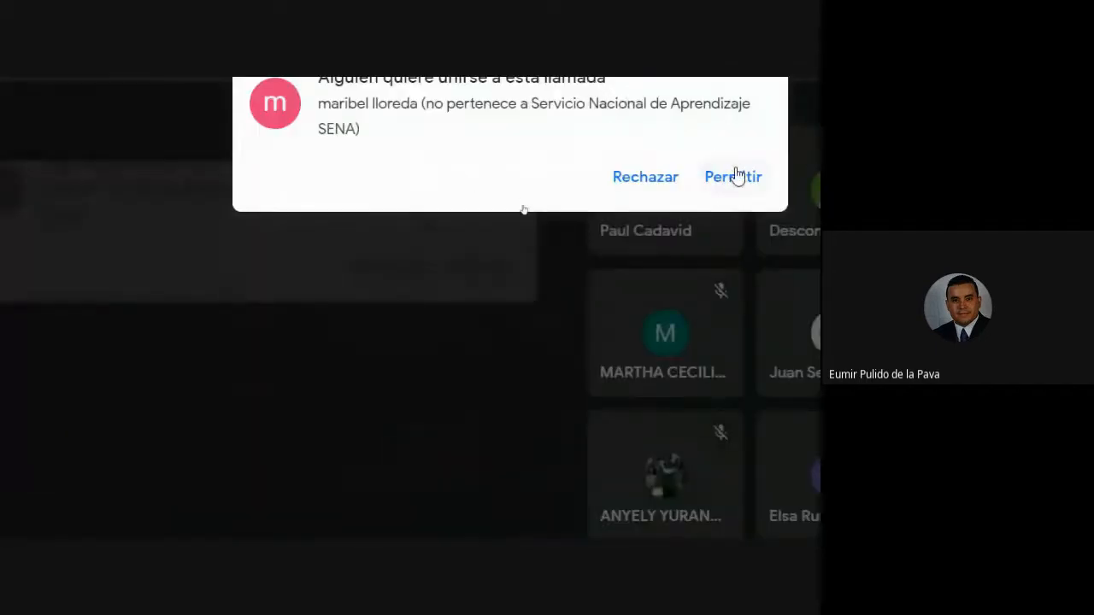
click(735, 176)
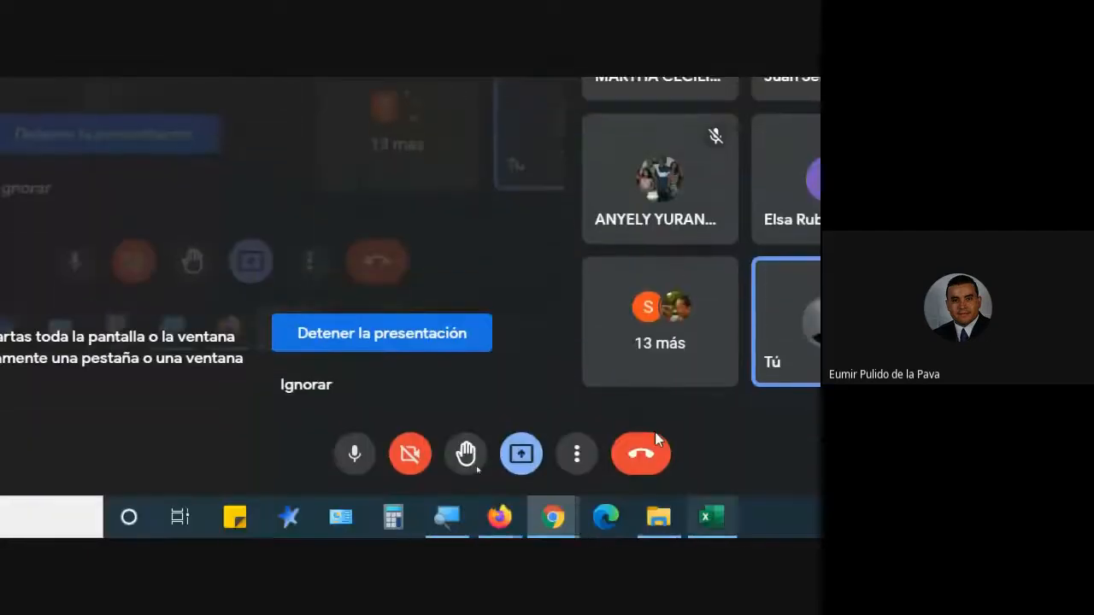
click(694, 529)
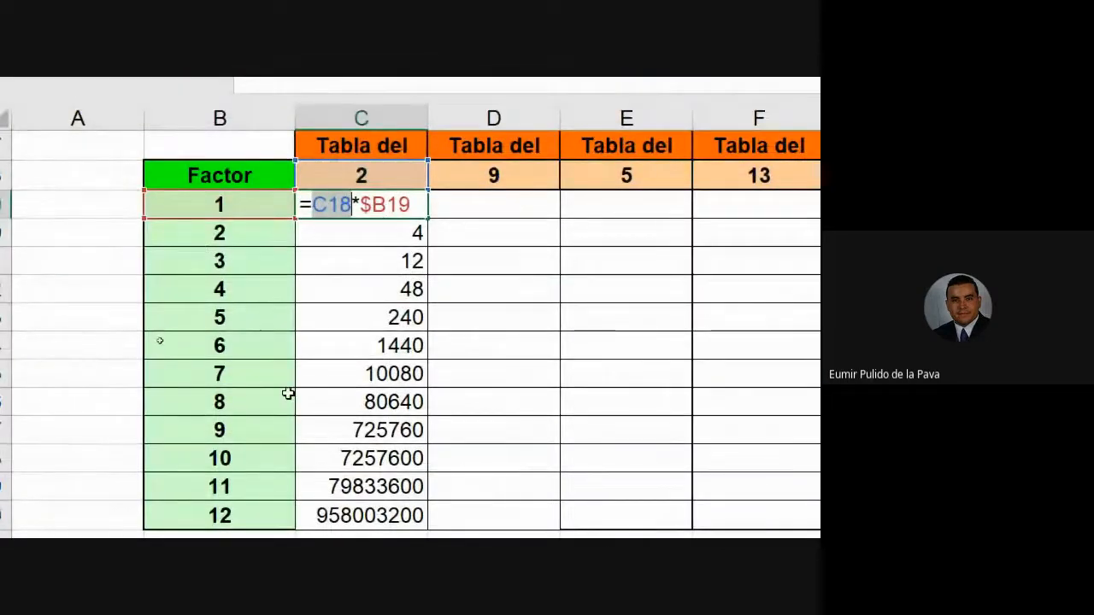
Step: Lock the row of the C18 reference so C19 reads =C$18*$B19, and fill the formula down to C30
key(F4)
key(F4)
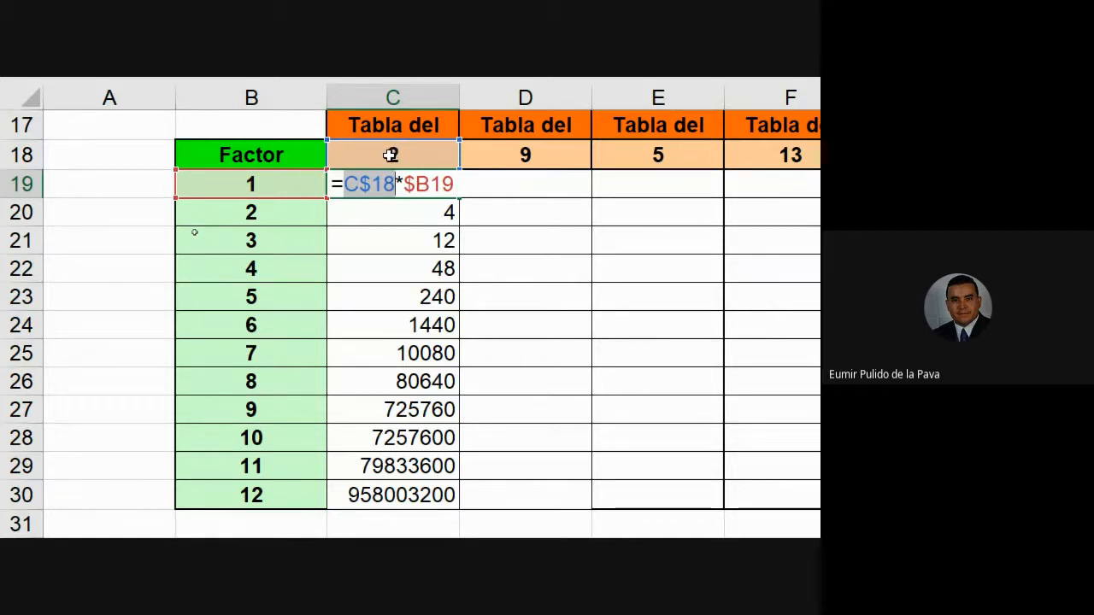
click(345, 187)
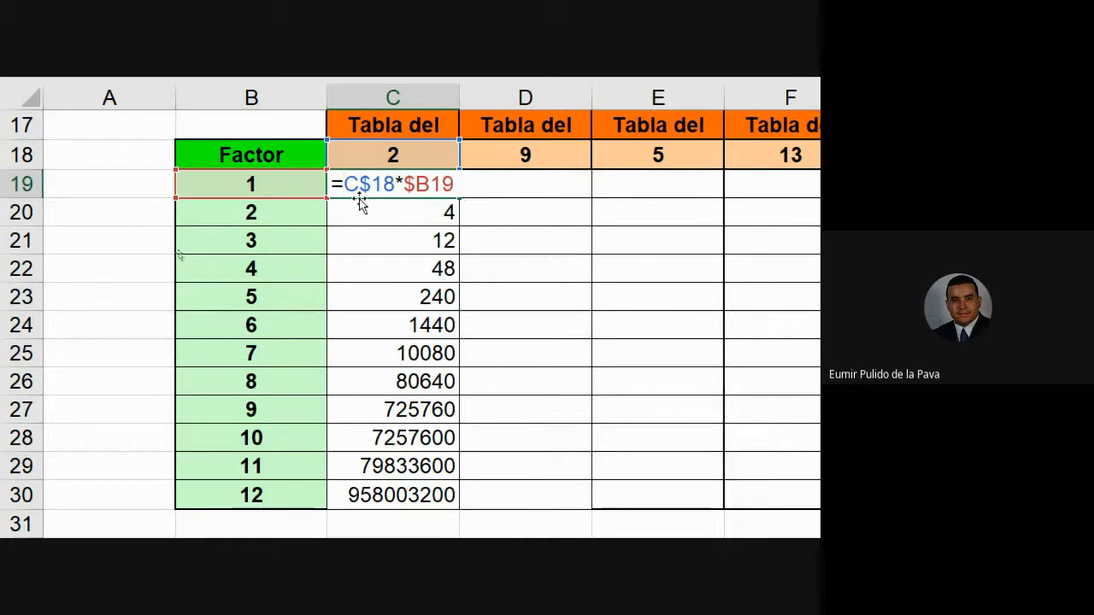
drag(345, 184, 360, 185)
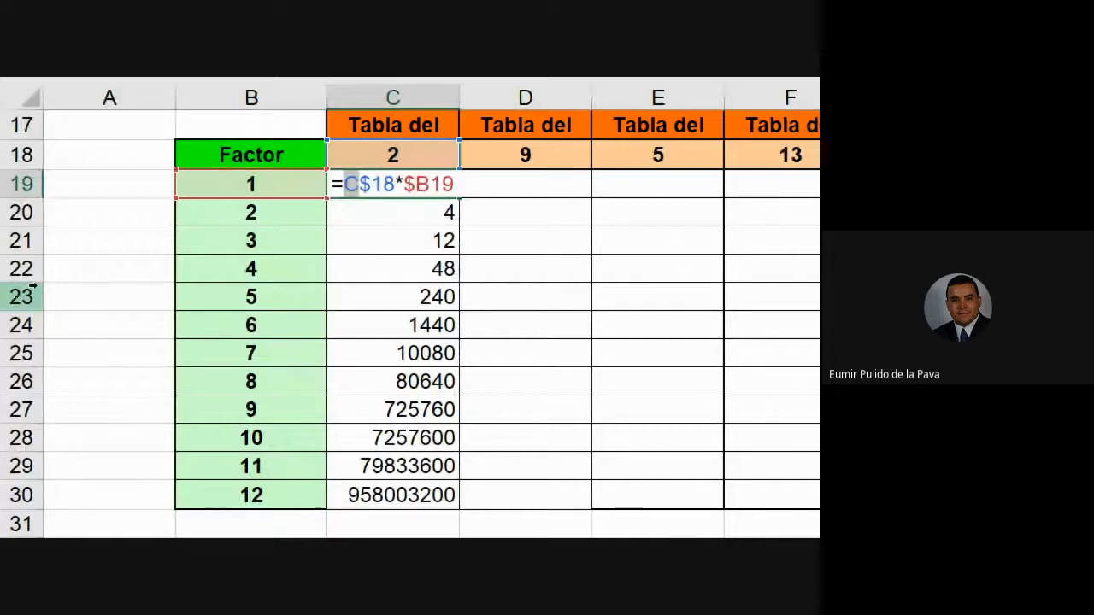
key(Return)
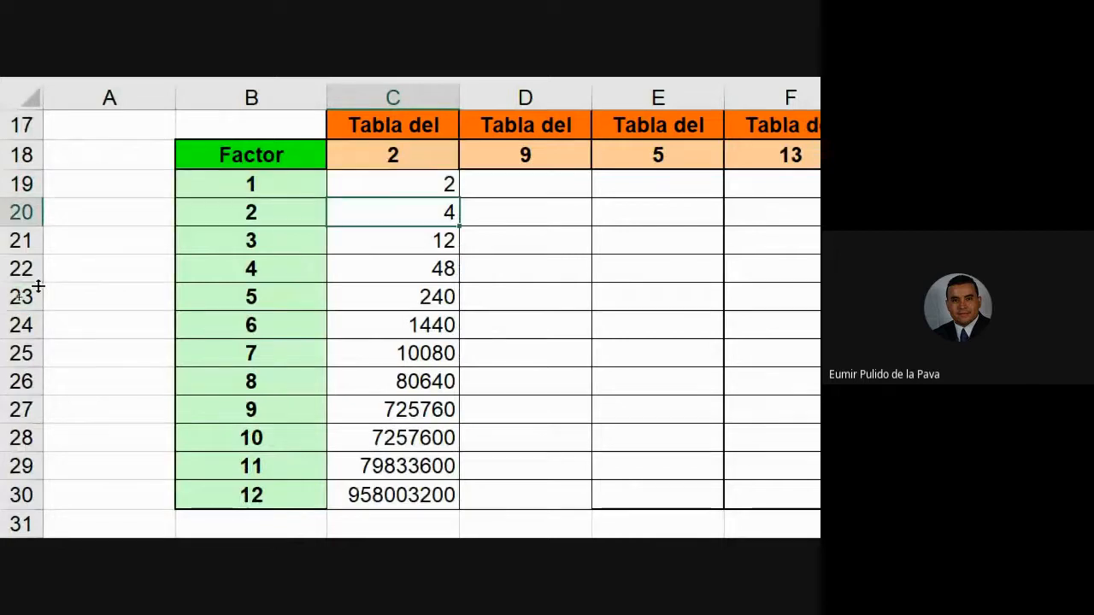
click(424, 181)
drag(462, 195, 455, 514)
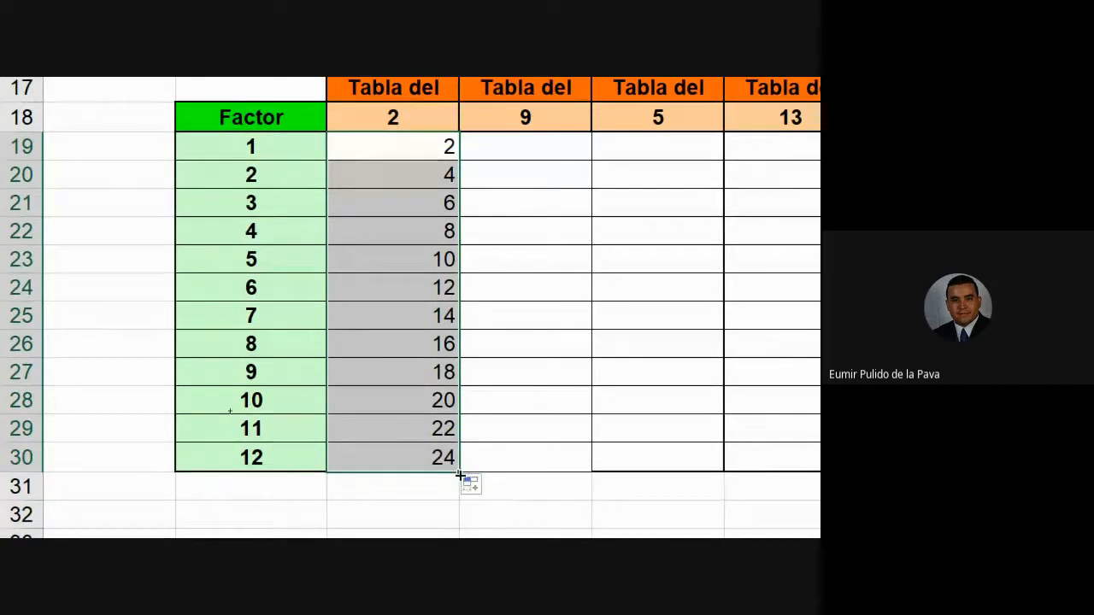
Step: Fill the formulas in C19:C30 across through column H and open C19's formula for editing
drag(501, 482, 772, 464)
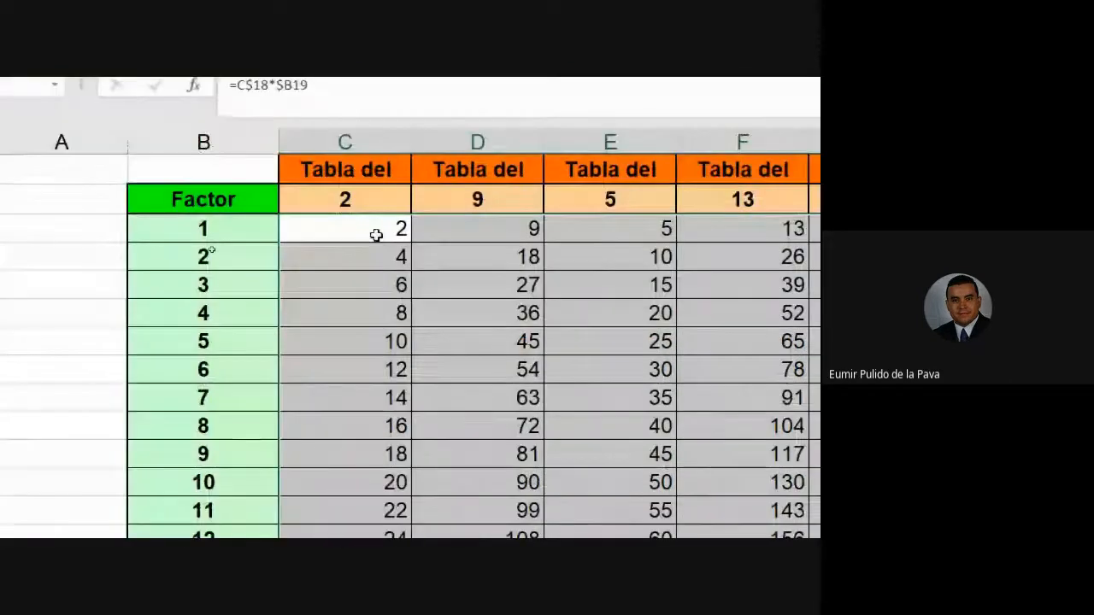
double_click(46, 159)
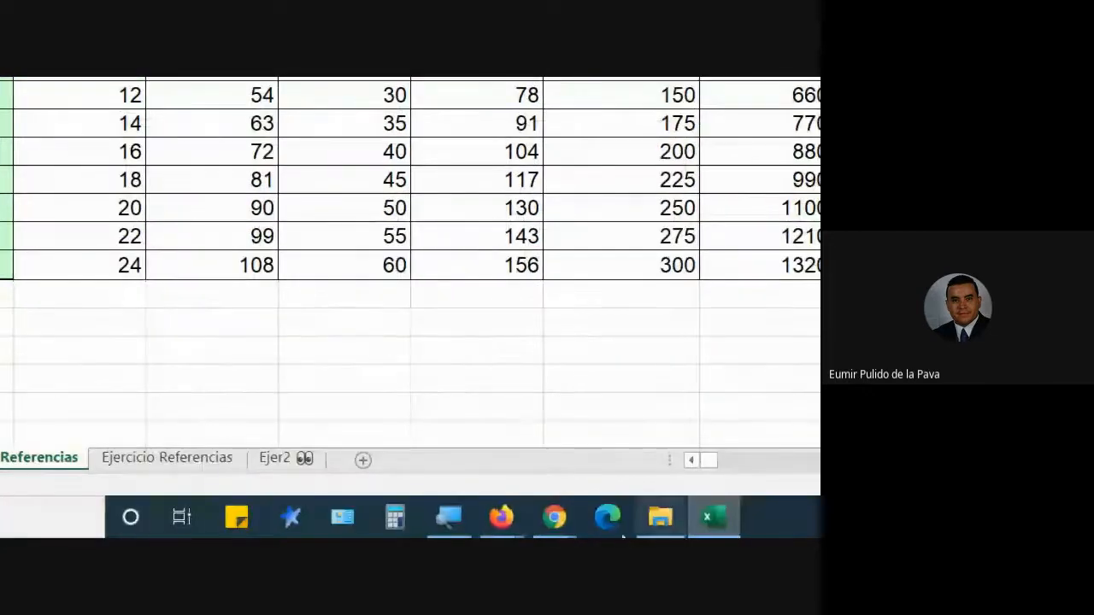
Step: Switch to the Meet call, admit everyone waiting to join, and return to the Excel workbook
mouse_move(714, 519)
click(509, 427)
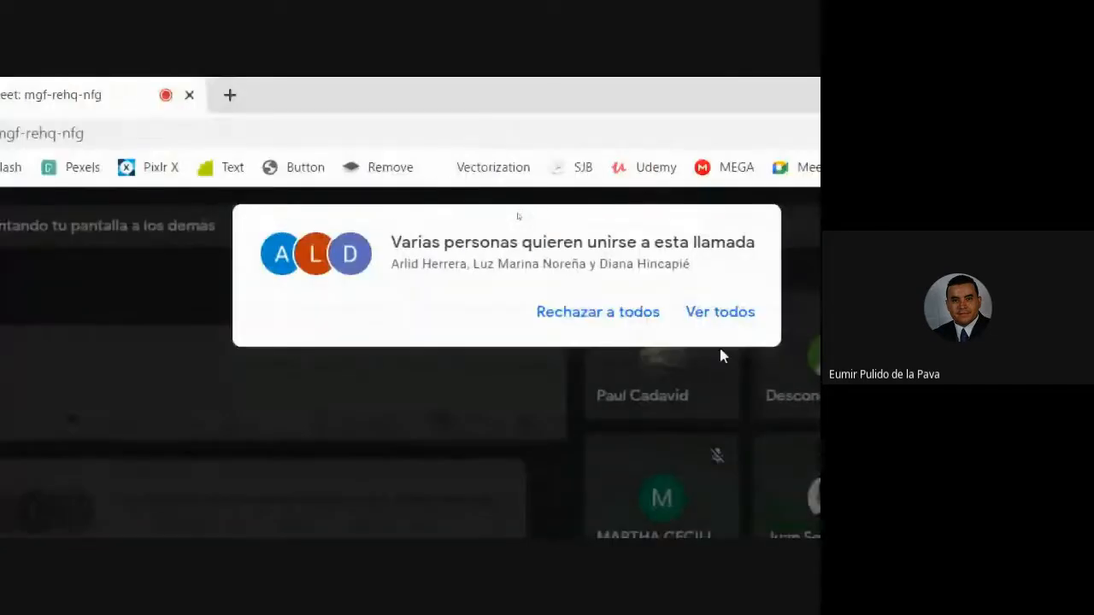
click(719, 252)
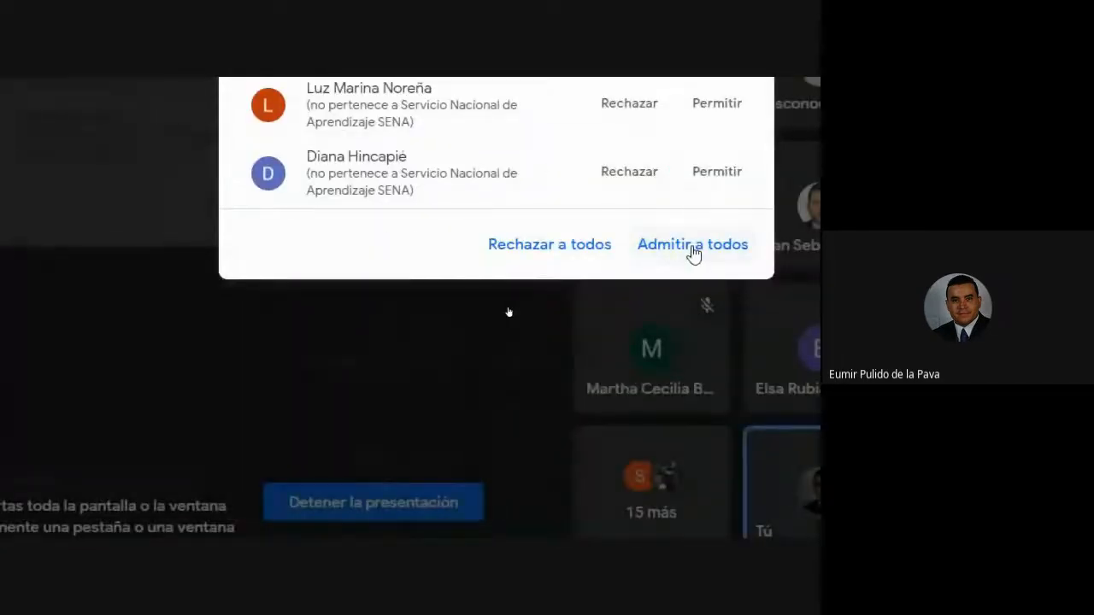
right_click(693, 250)
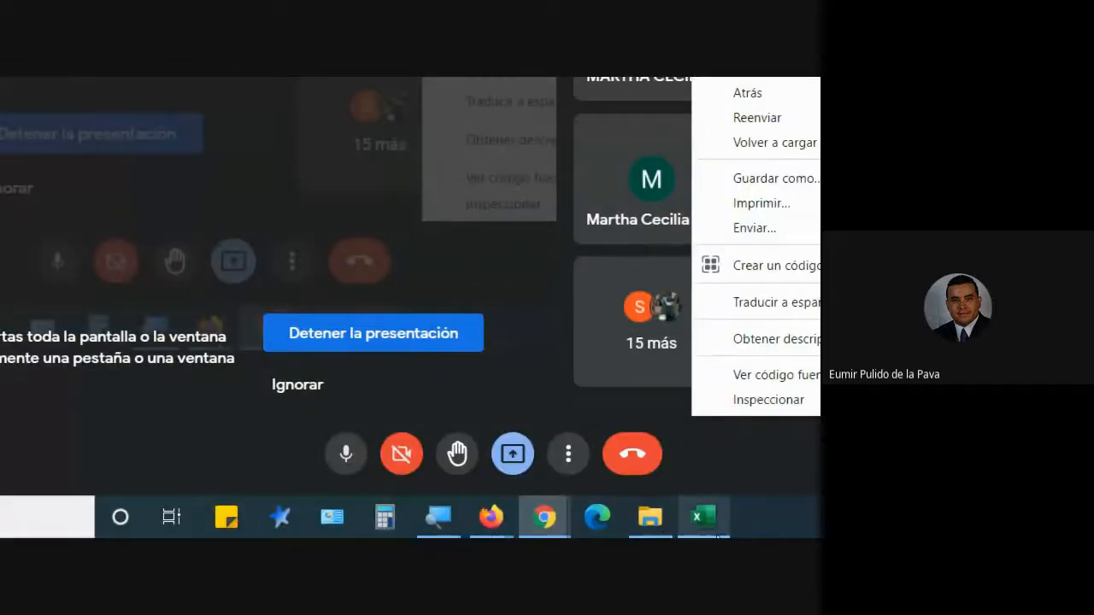
click(713, 525)
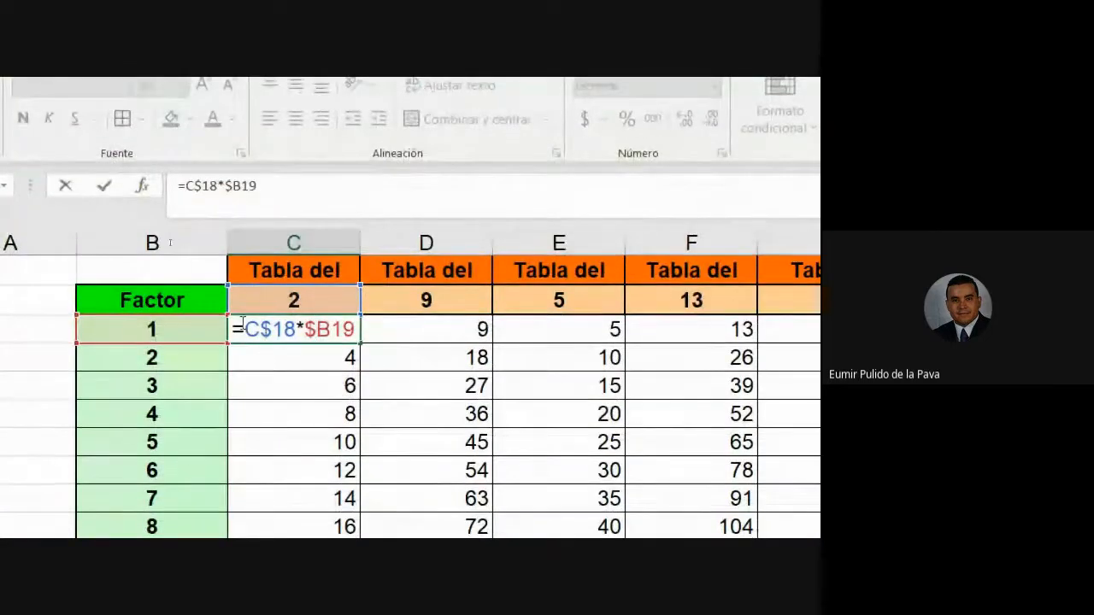
Step: Highlight the C$18 and $B19 references in C19's formula to examine their mixed locking
drag(246, 325, 301, 325)
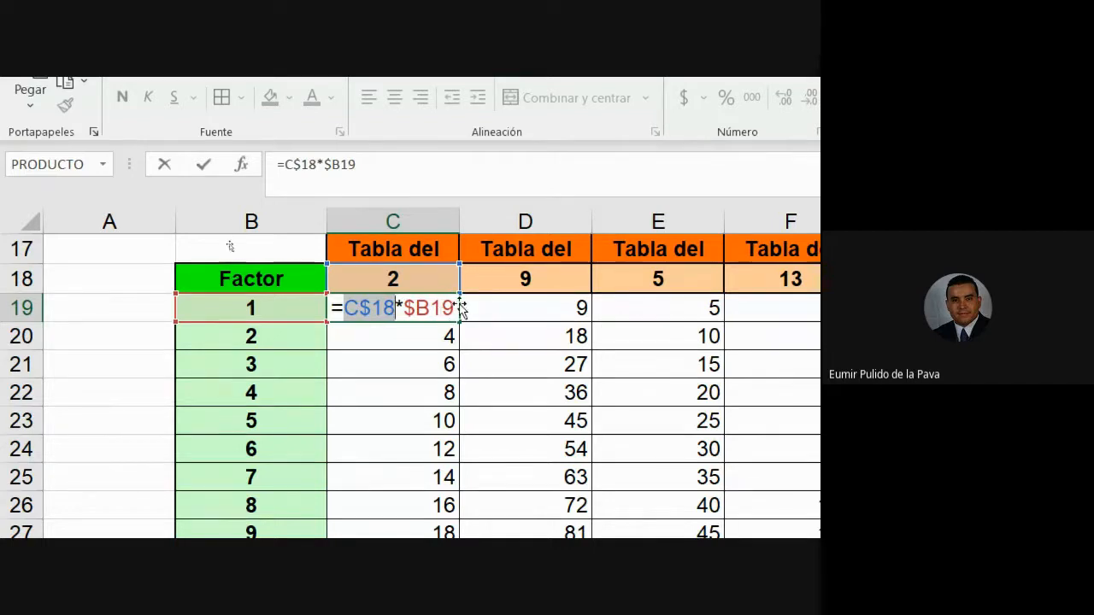
drag(459, 303, 345, 321)
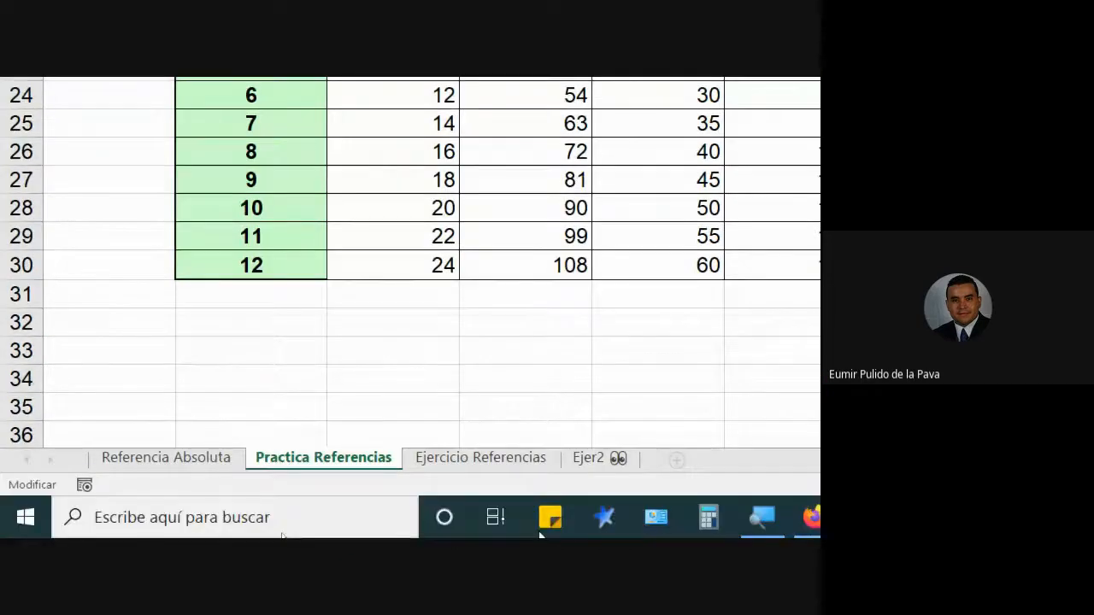
Step: Reduce the Windows Magnifier zoom from the enlarged view so the whole screen fits
click(463, 525)
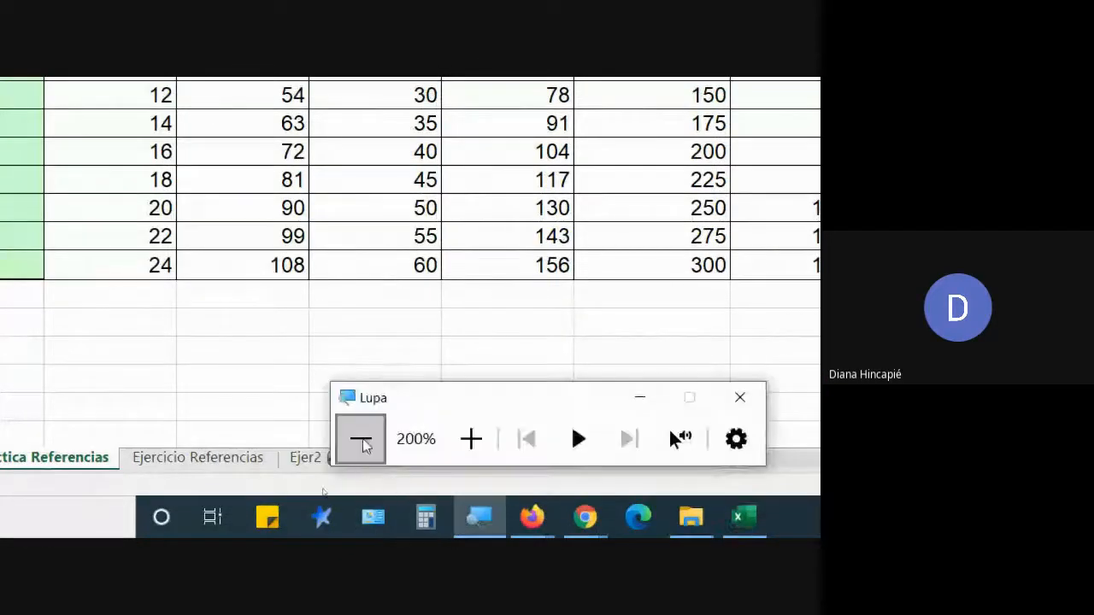
click(361, 441)
click(462, 468)
Step: Switch to the Meet call to check the participants, return to the Excel workbook, and cancel editing C19
click(435, 527)
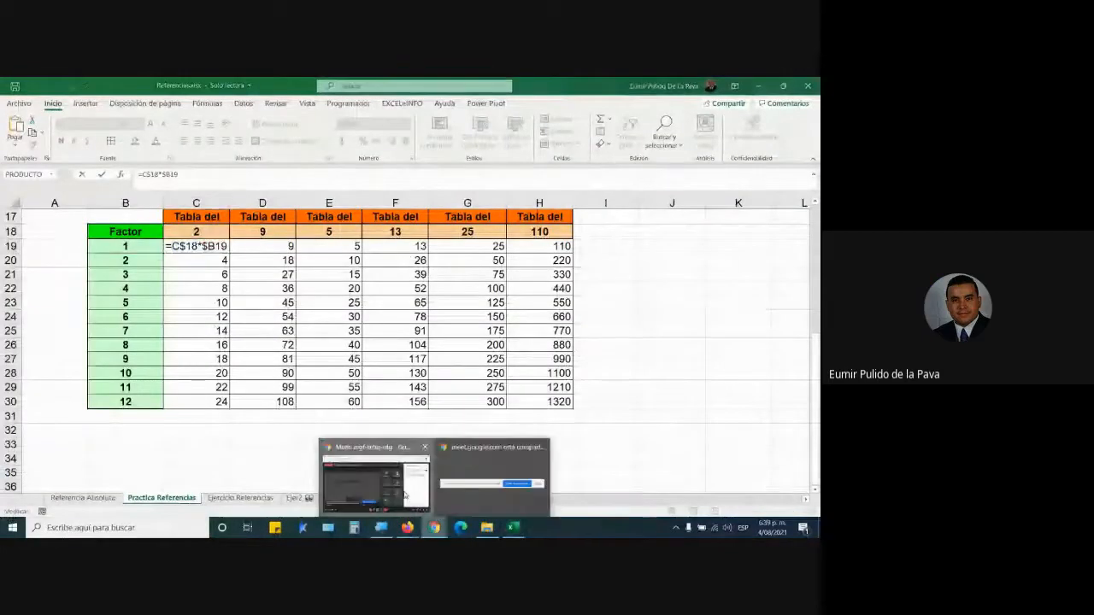
click(389, 481)
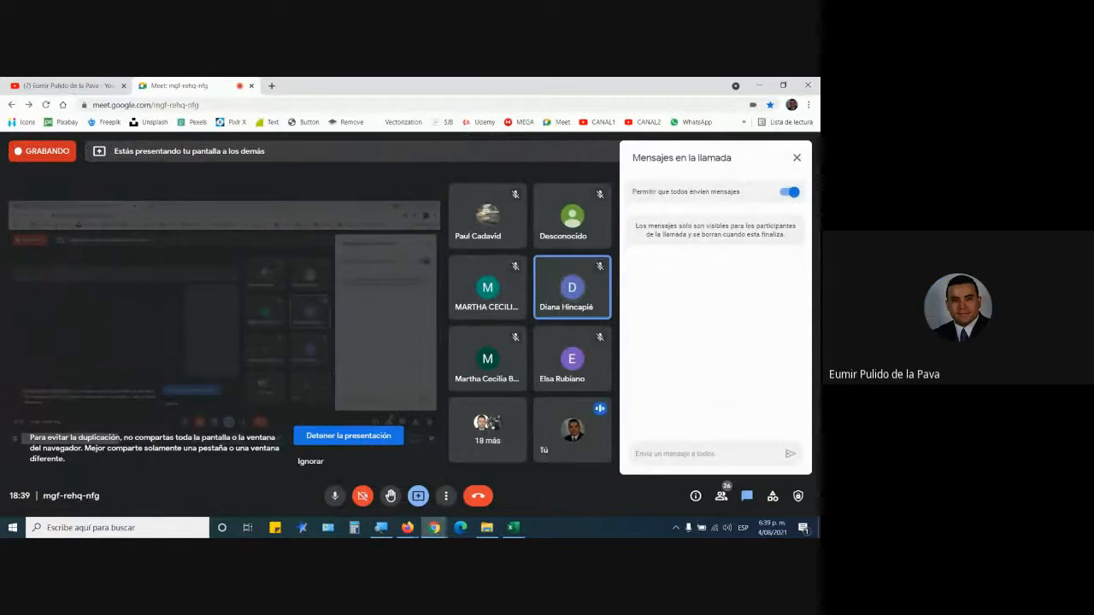
click(516, 528)
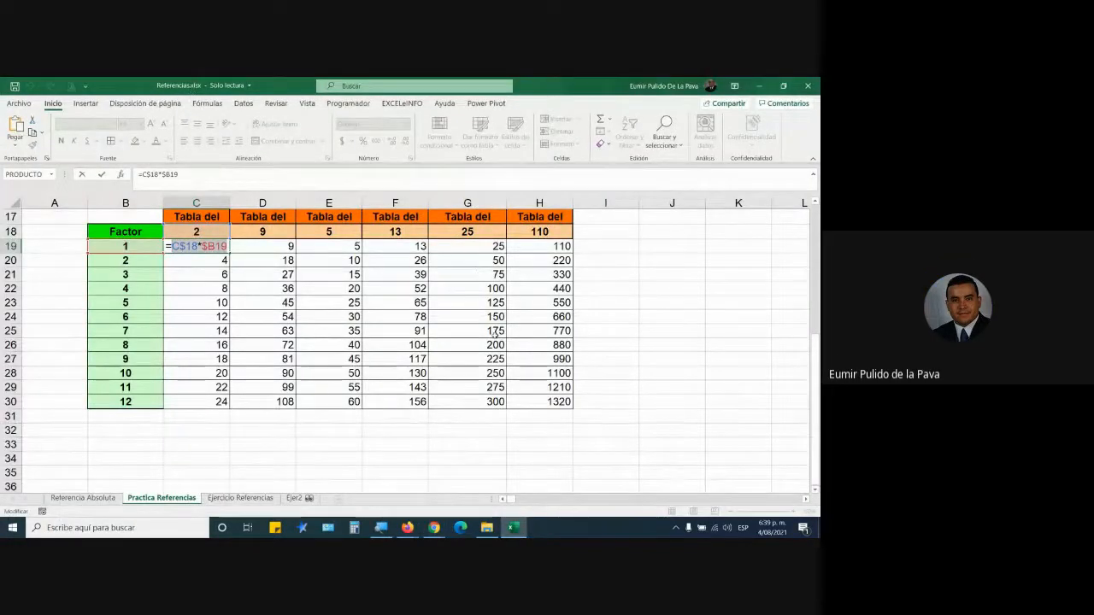
key(Escape)
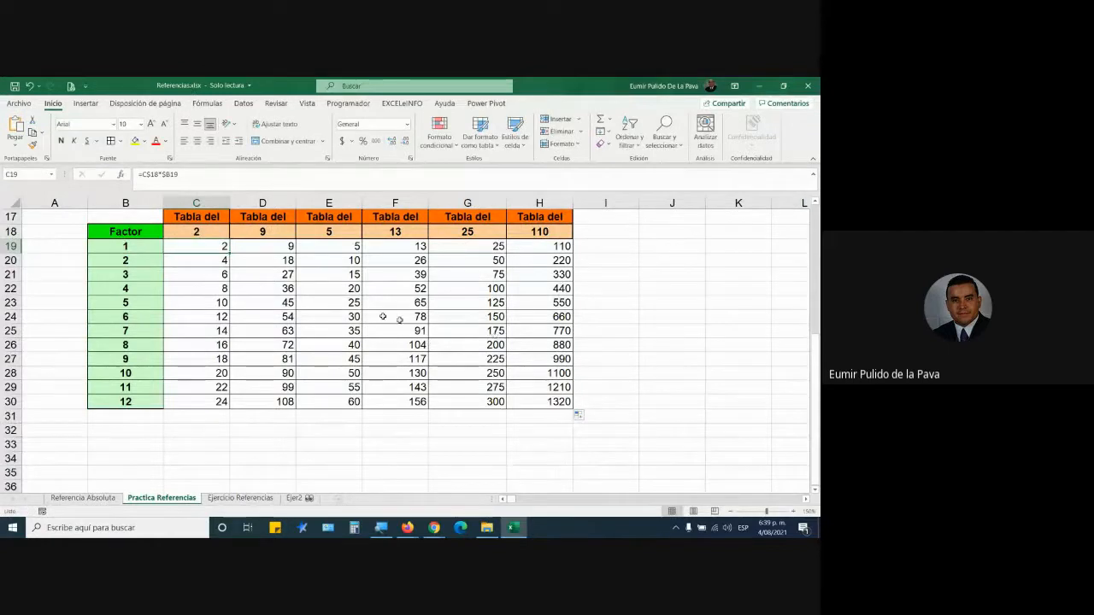
Step: Change the multiplication table headers to 4 in C18 and 393 in D18
click(211, 237)
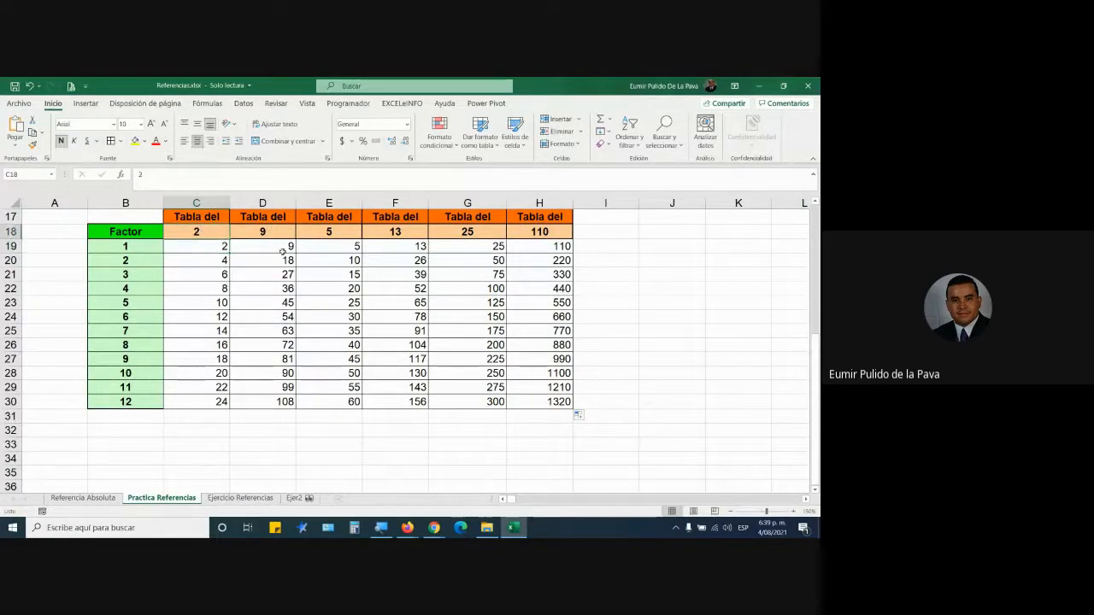
text(4)
key(Return)
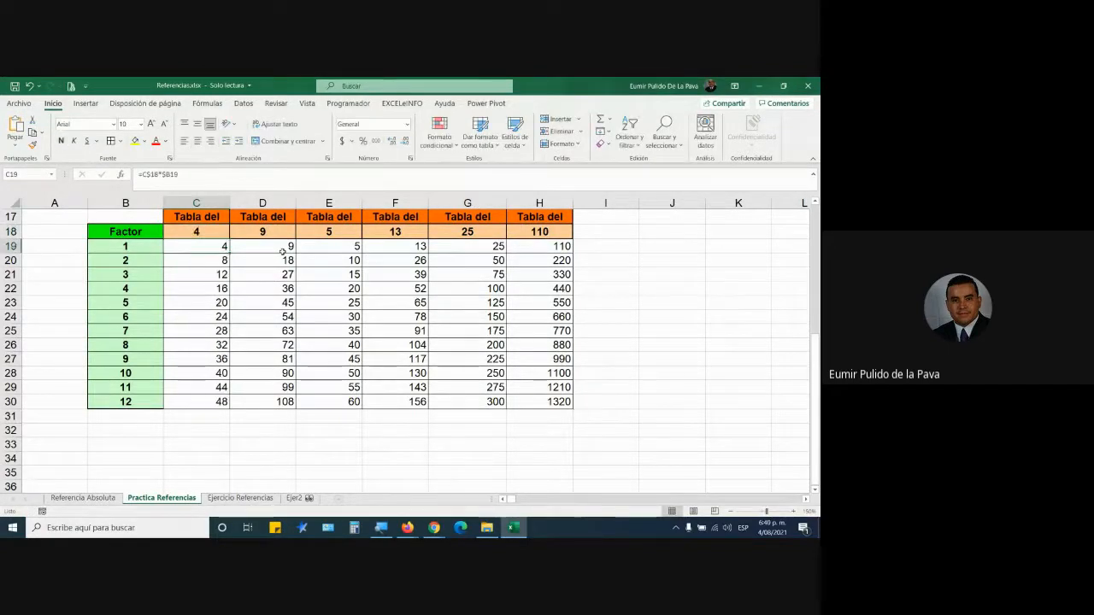
key(Right)
key(Up)
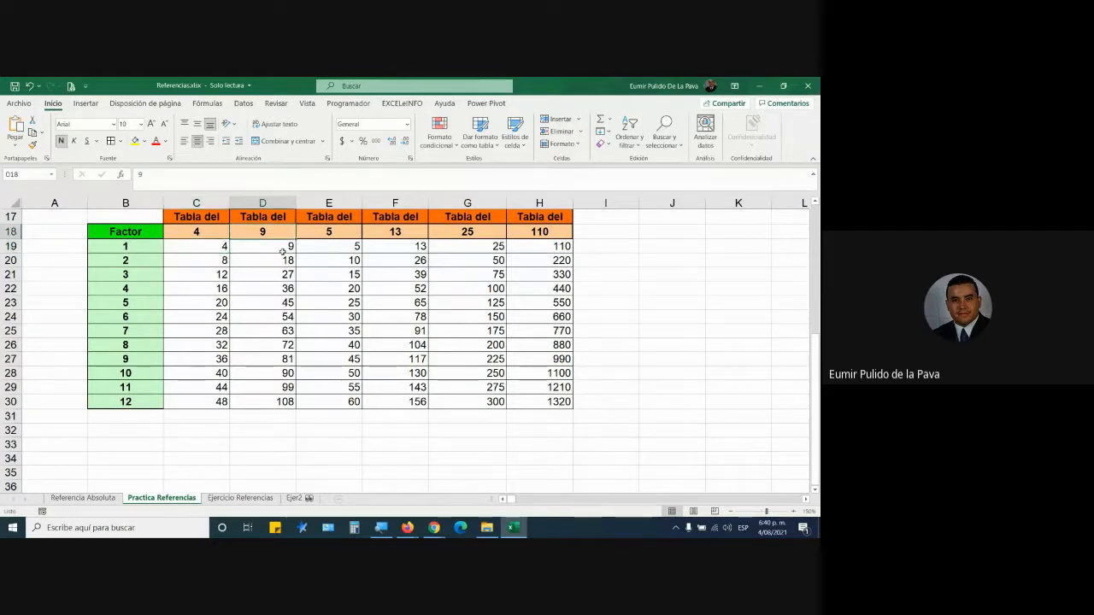
text(393)
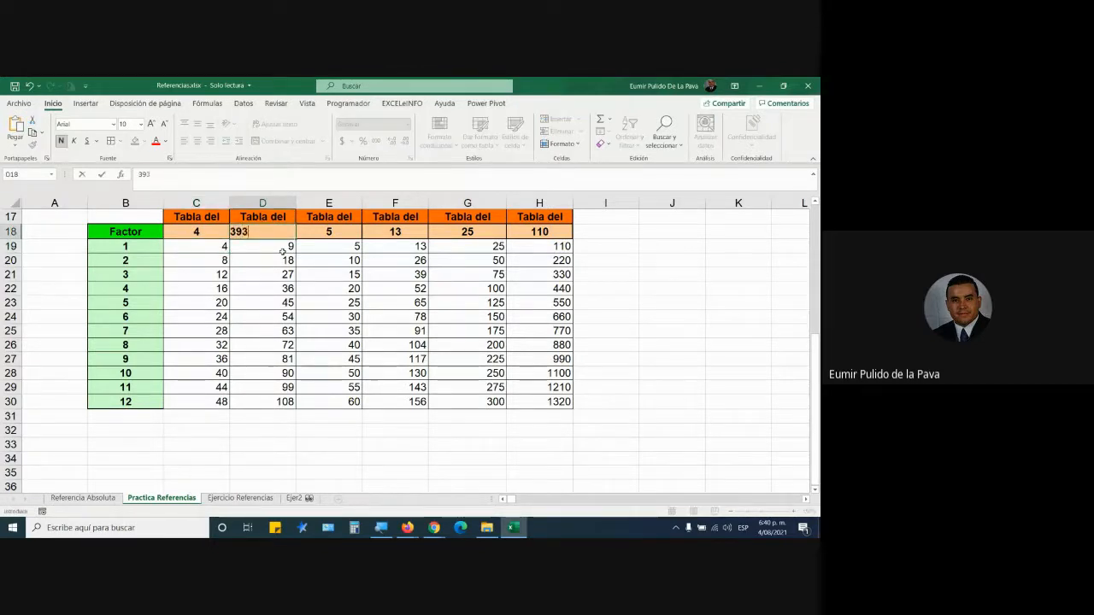
key(Return)
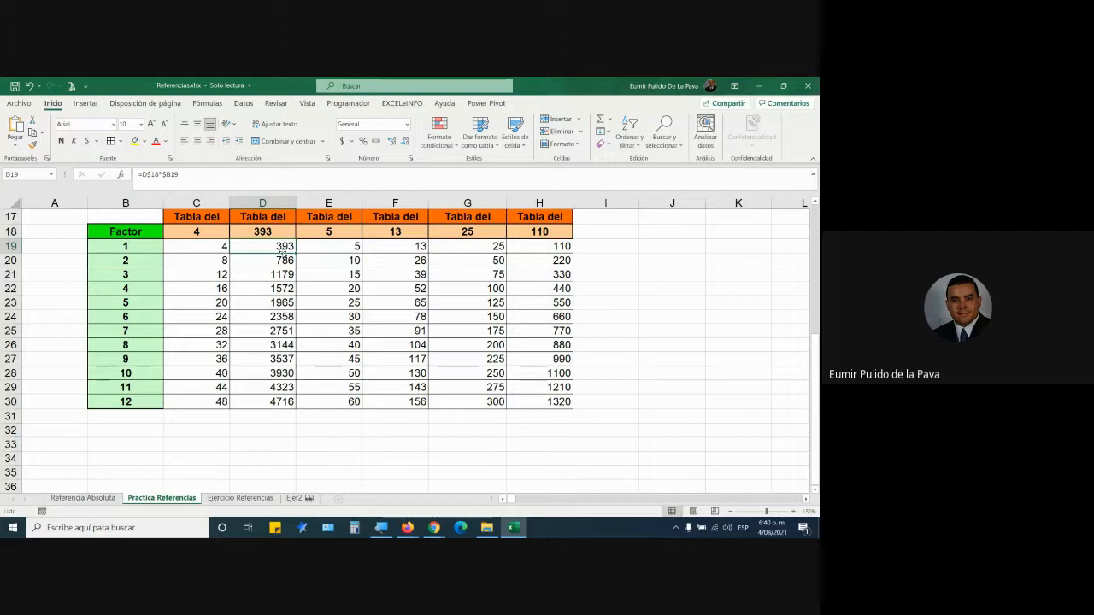
Step: Review the mixed references in C19's formula, highlighting $B19, and close the cell without changes
double_click(223, 246)
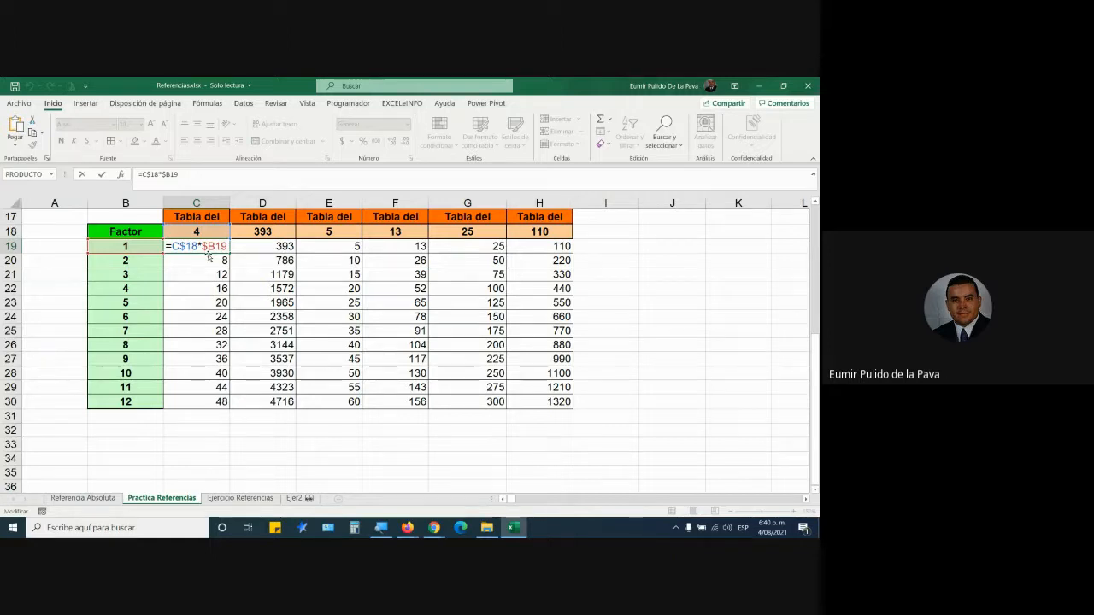
drag(173, 246, 229, 248)
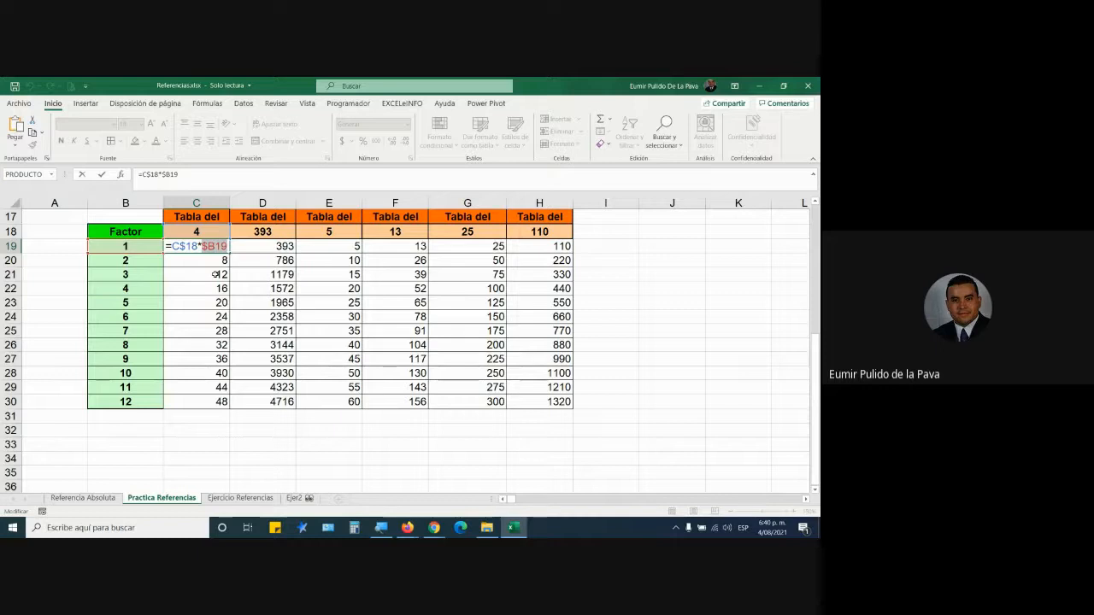
key(Return)
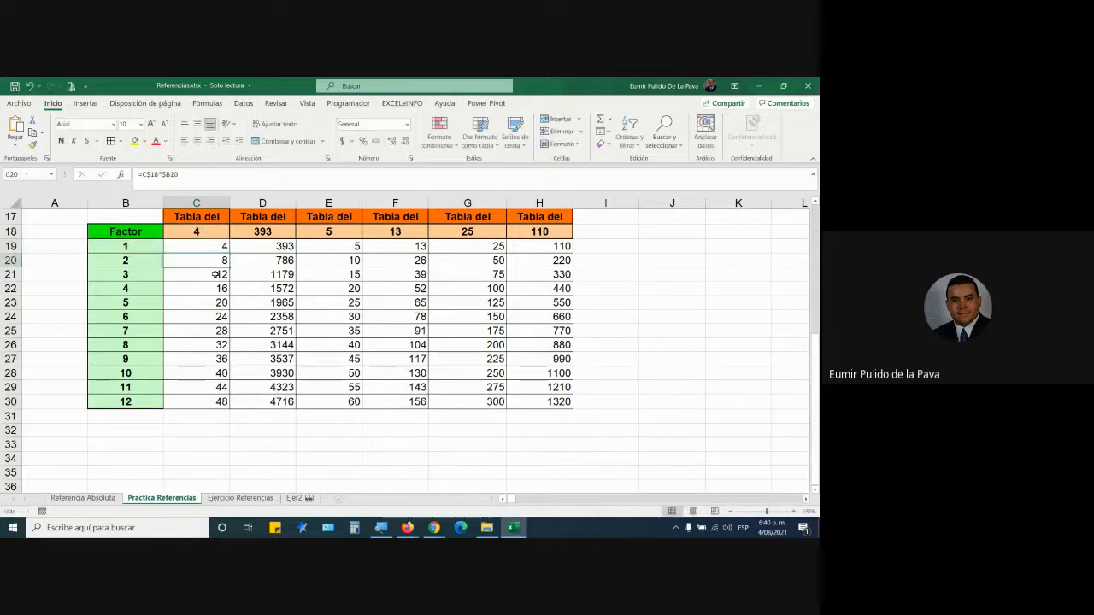
Step: Open the Ejer2 sheet and examine the profit percentage in C2, the monthly product amounts, and the % UTILIDAD POR MES table
click(298, 500)
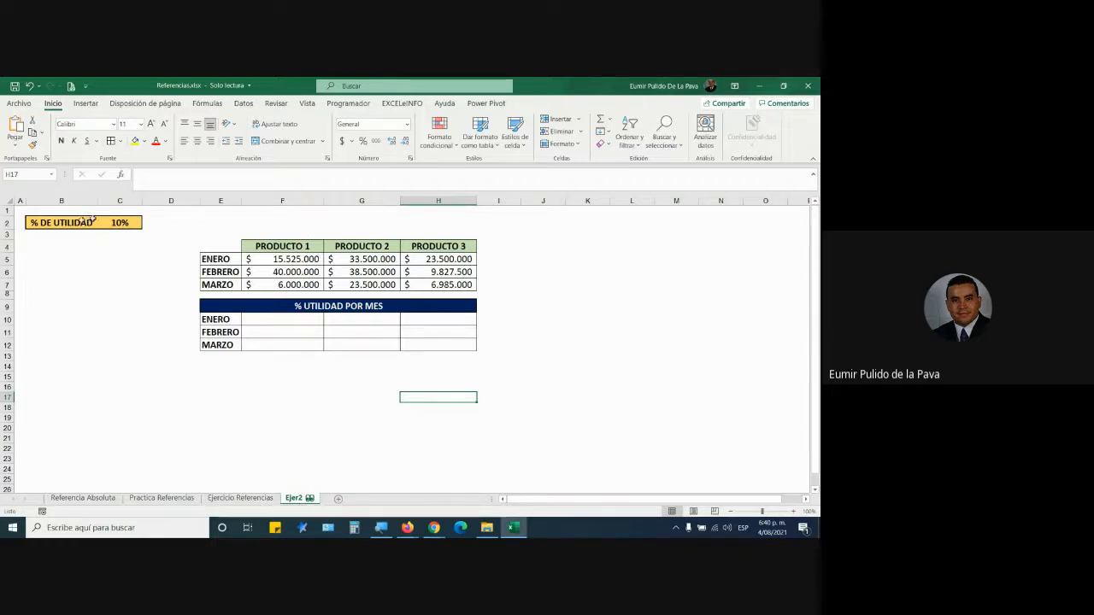
click(52, 223)
click(121, 226)
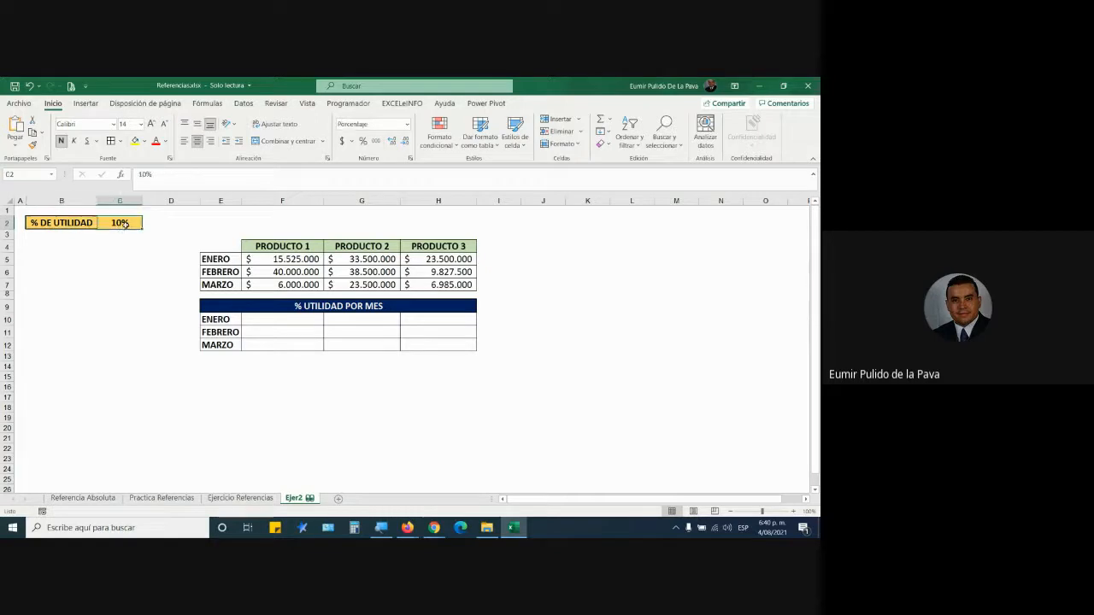
drag(228, 259, 224, 285)
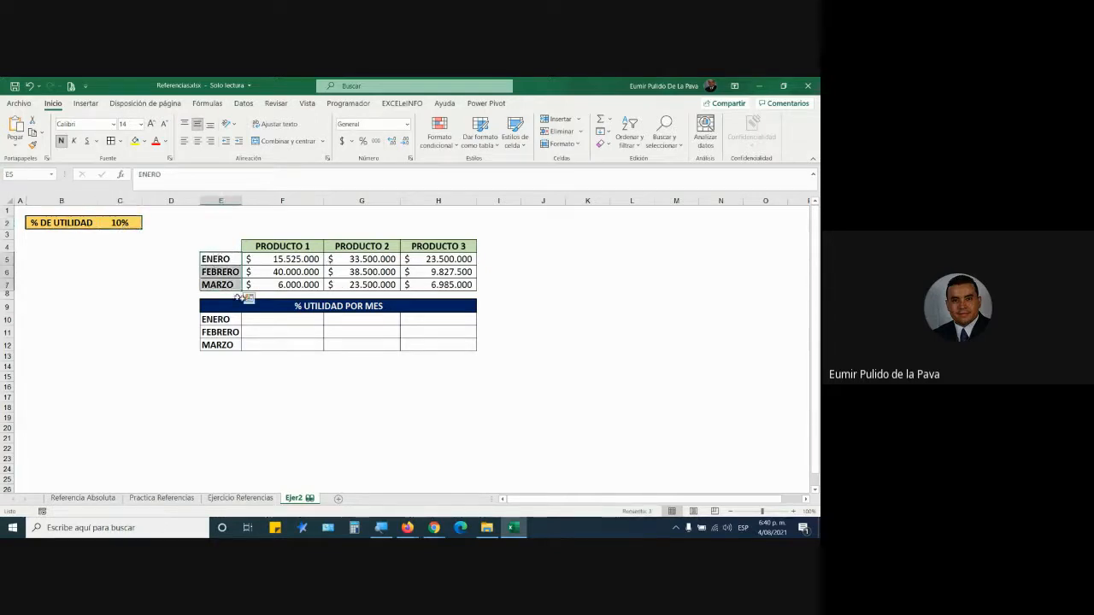
drag(264, 245, 440, 246)
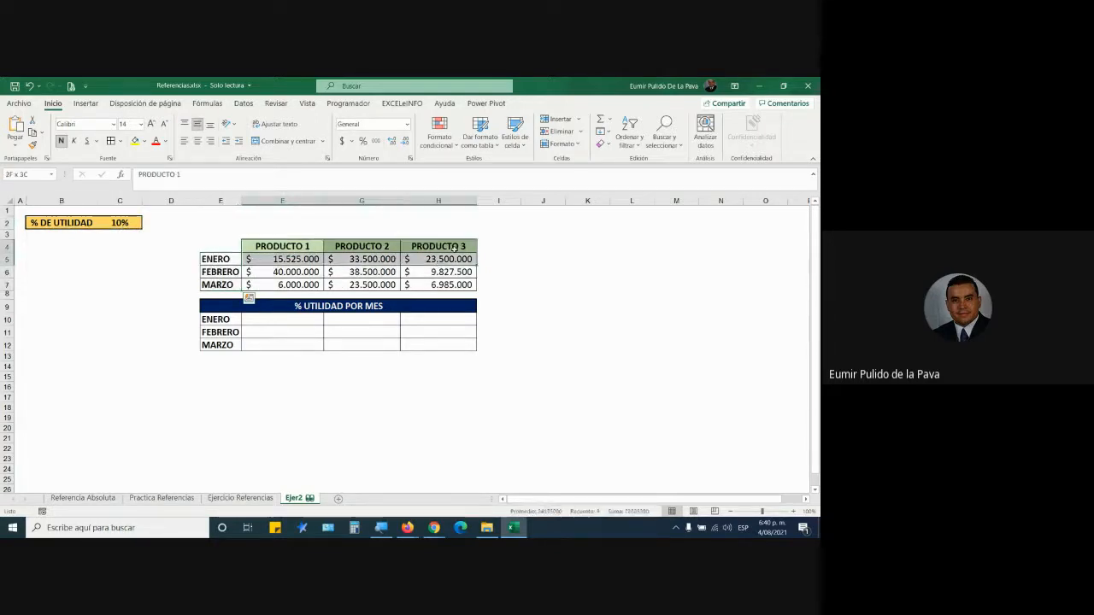
drag(294, 259, 470, 285)
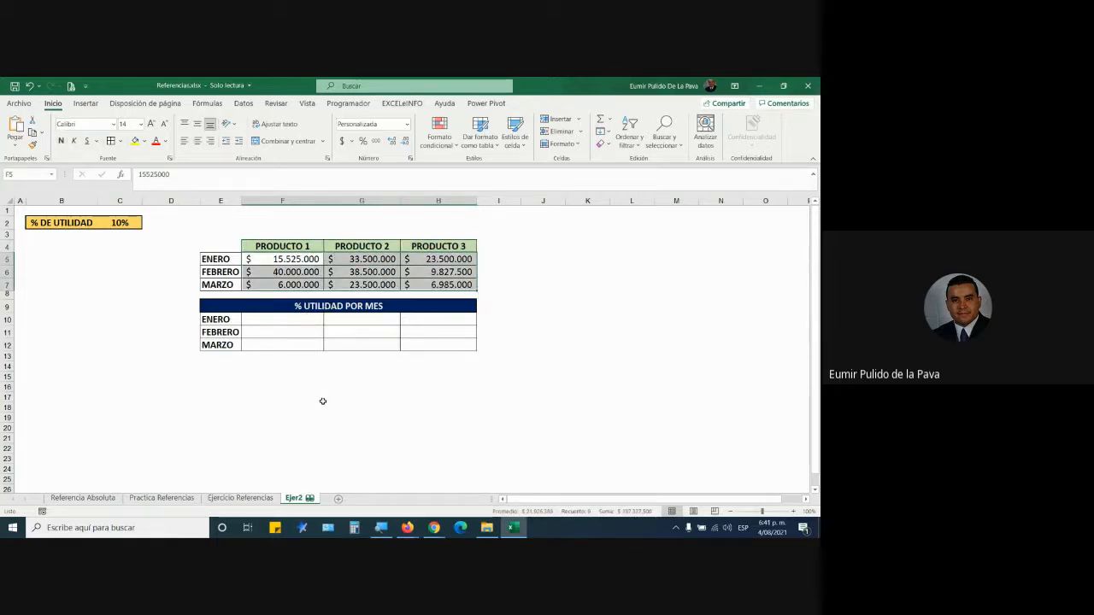
click(126, 226)
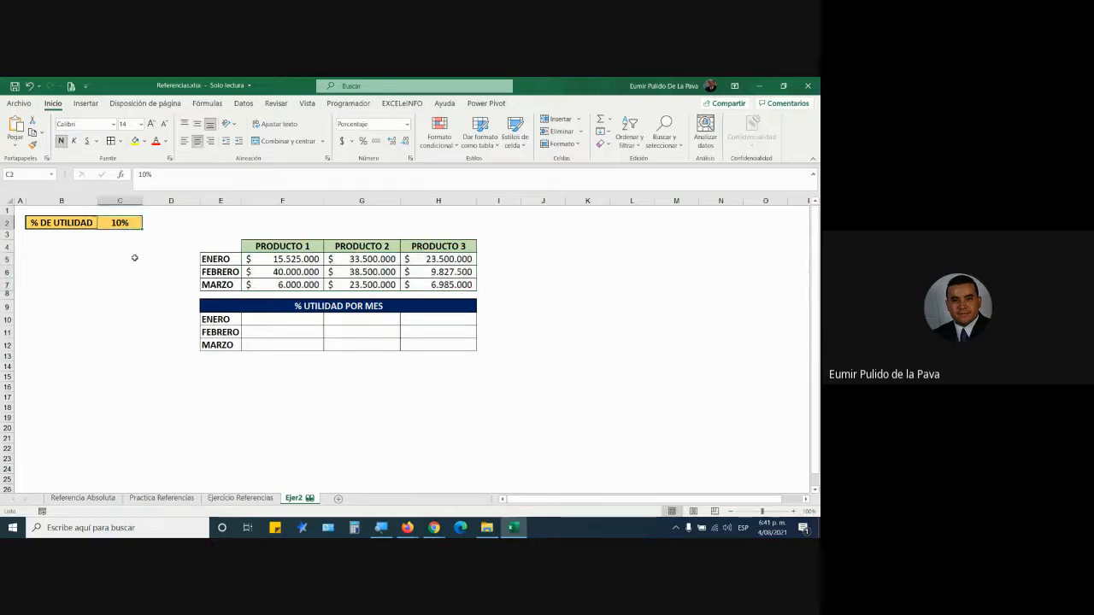
click(278, 322)
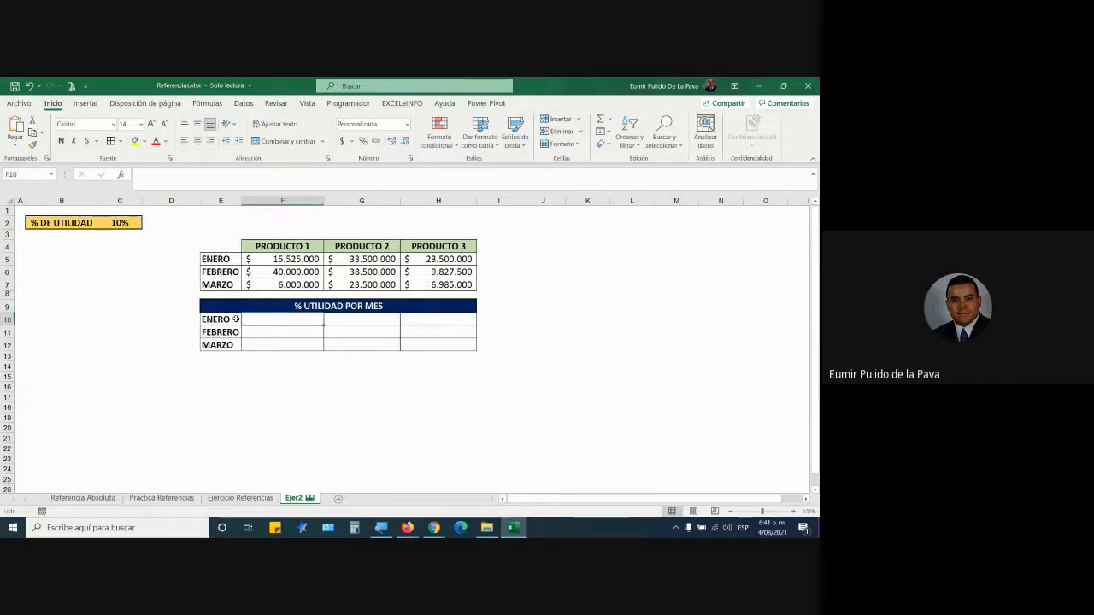
click(344, 317)
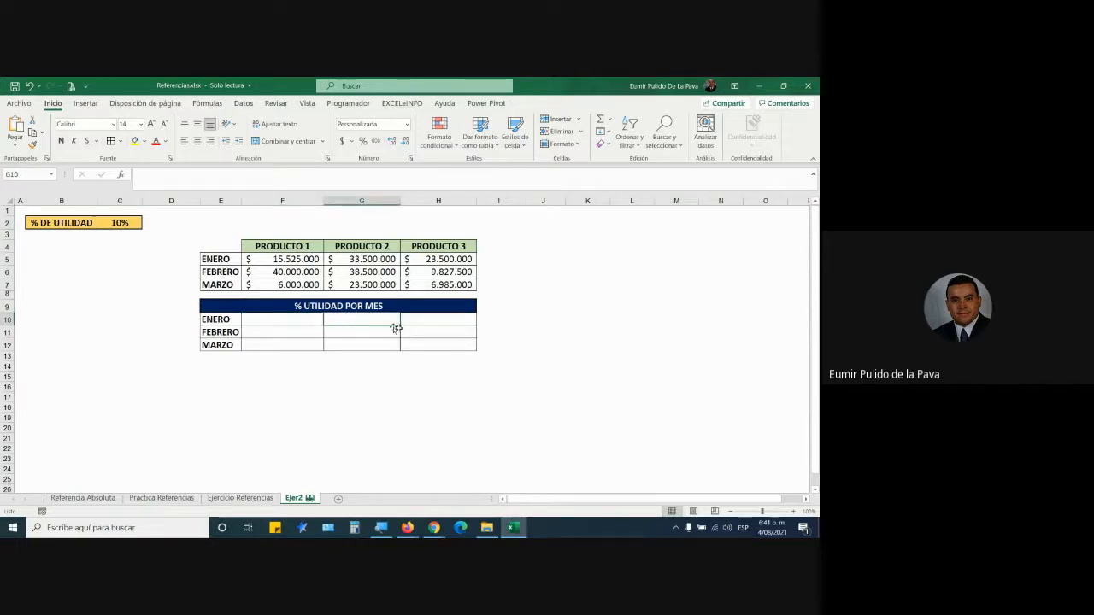
click(446, 322)
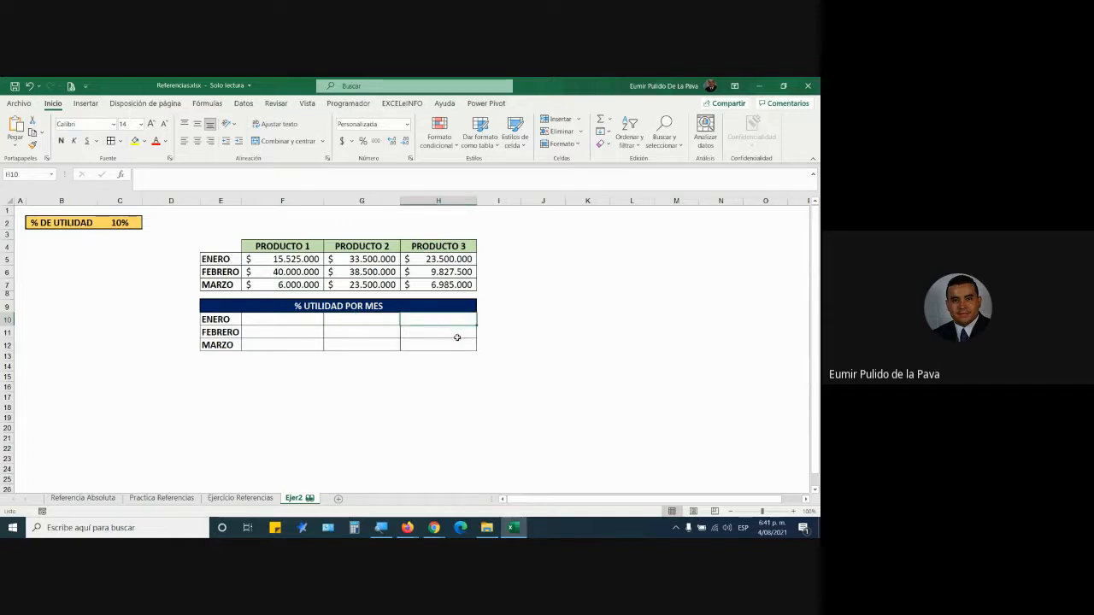
drag(221, 334, 428, 343)
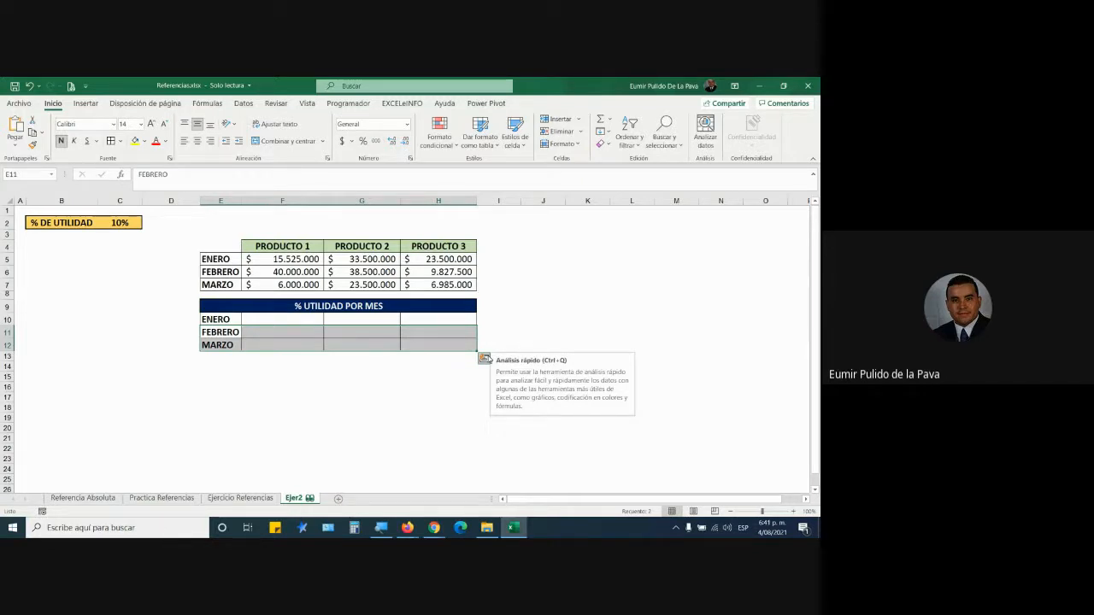
Step: Enlarge the font of cell F10 and widen column F to nearly twice its width
click(300, 324)
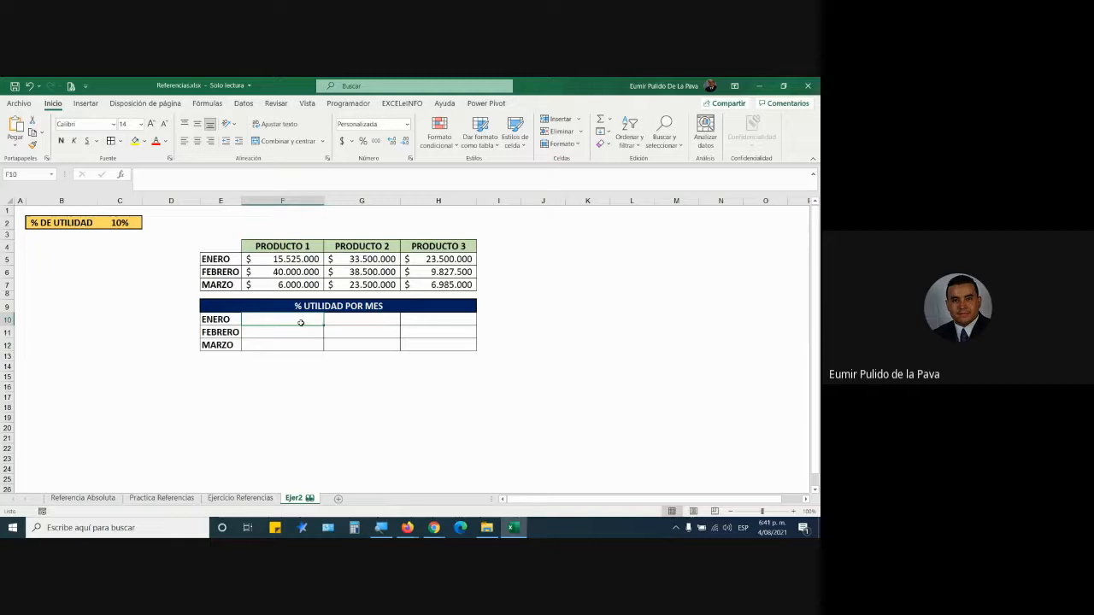
click(160, 125)
click(161, 125)
click(160, 124)
drag(324, 201, 394, 206)
Step: Calculate January's PRODUCTO 1 profit in F10 with =F5*C2, using the cell reference in place of a fixed 10%
text(=)
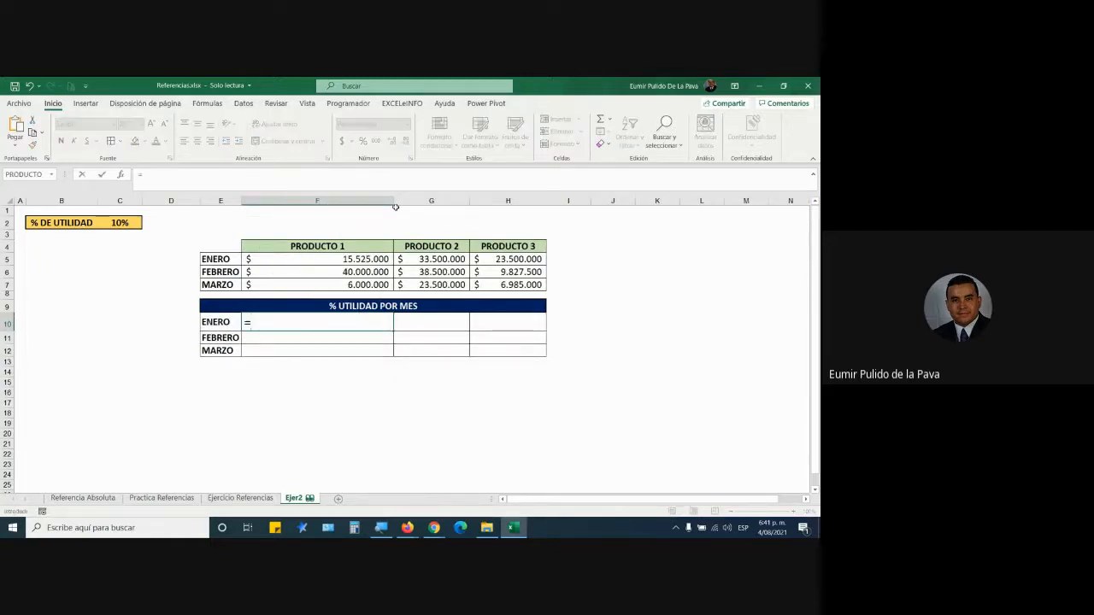
click(296, 262)
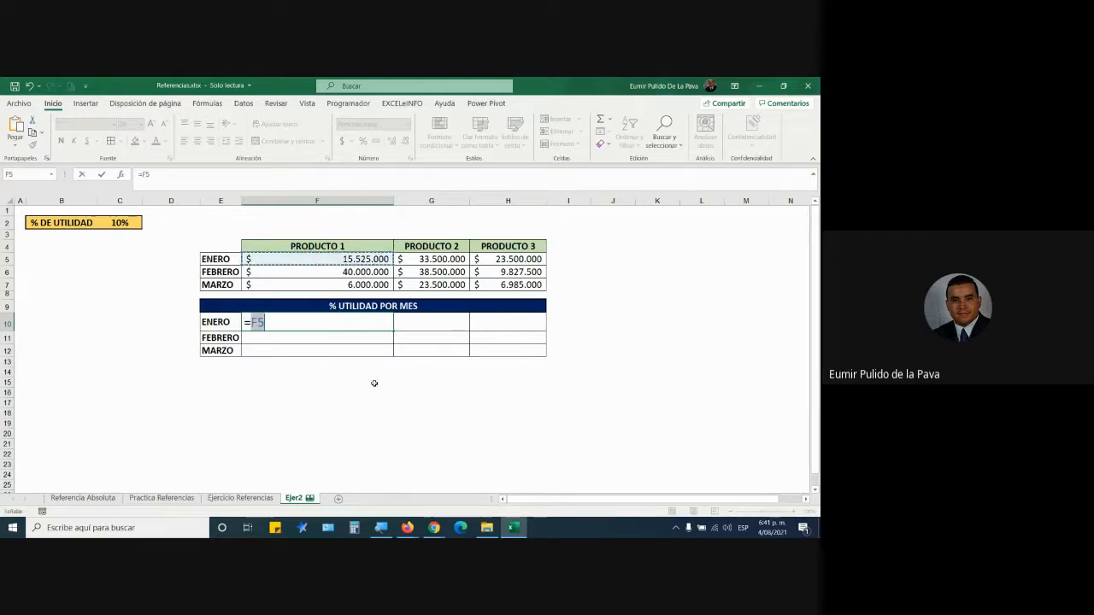
text(*)
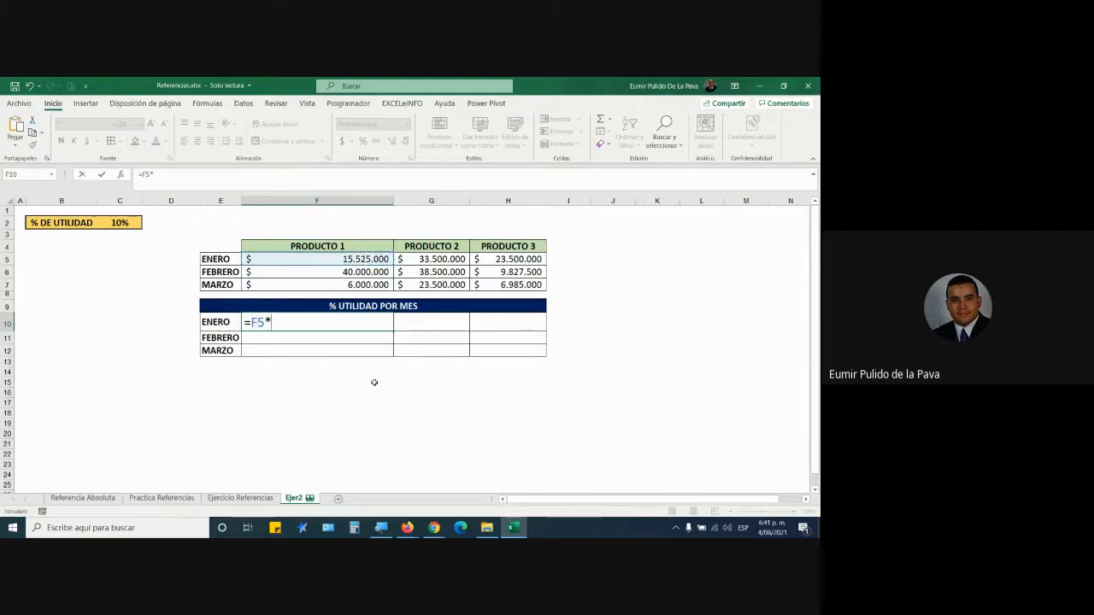
text(10%)
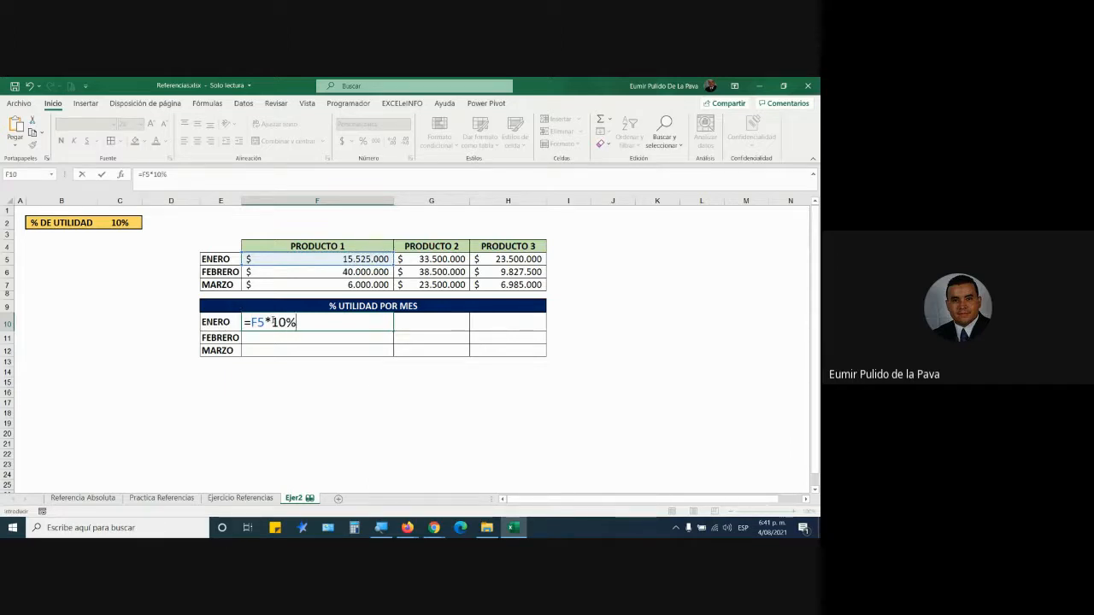
drag(273, 320, 313, 319)
key(BackSpace)
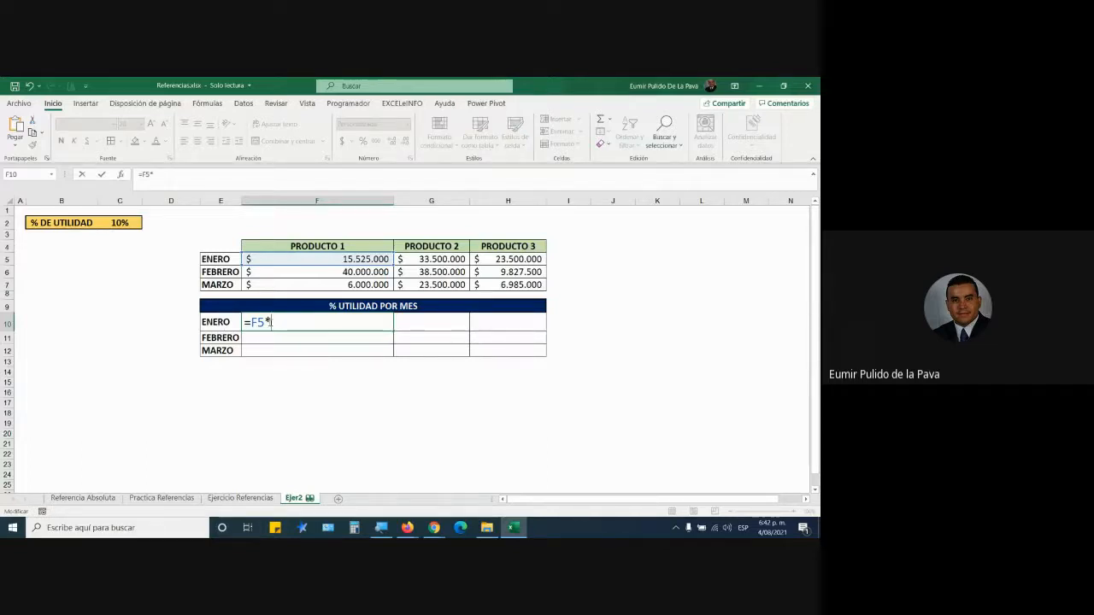
click(119, 222)
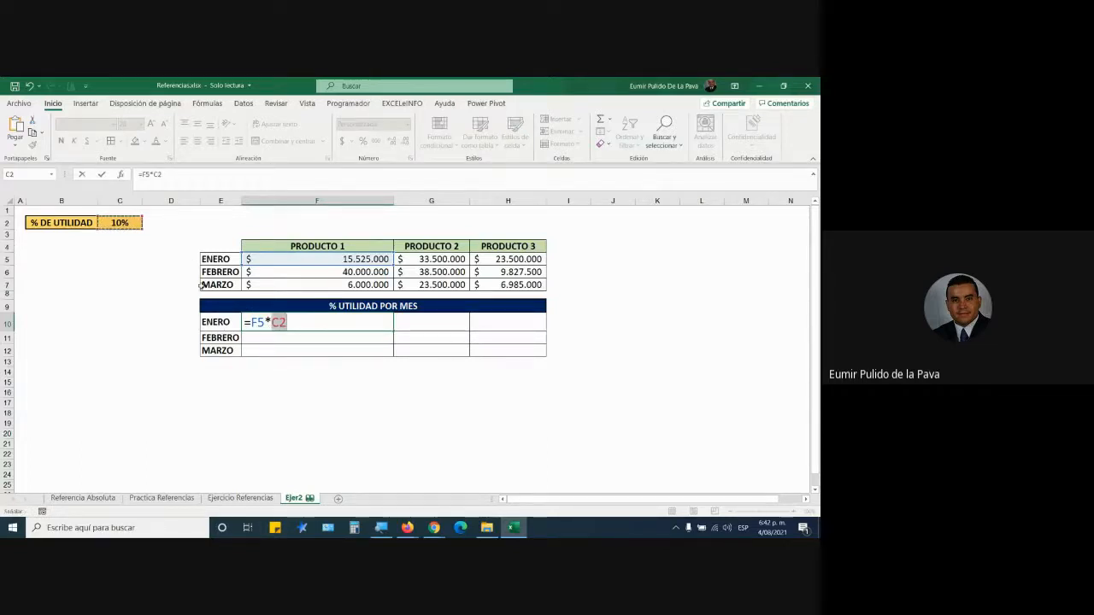
key(Return)
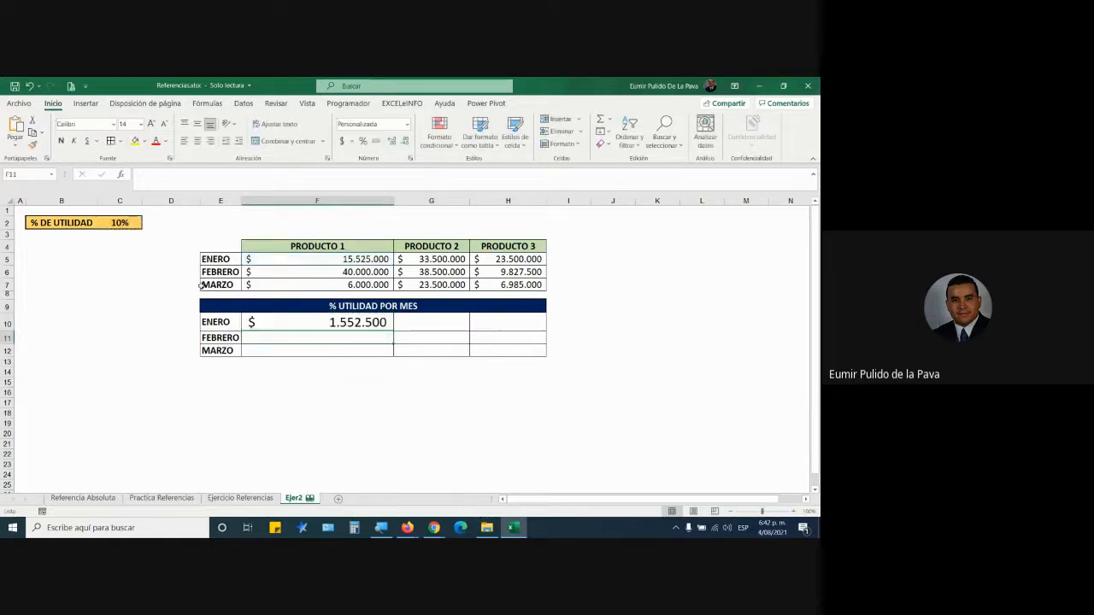
Step: Change the % DE UTILIDAD in C2 first to 15% and finally to 5%
click(124, 223)
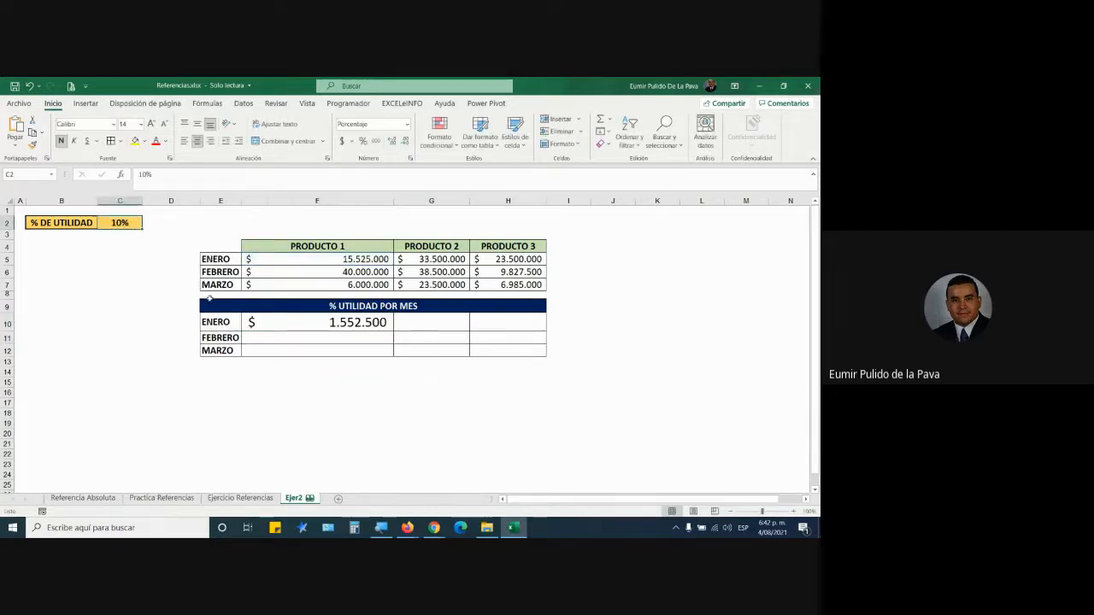
text(15)
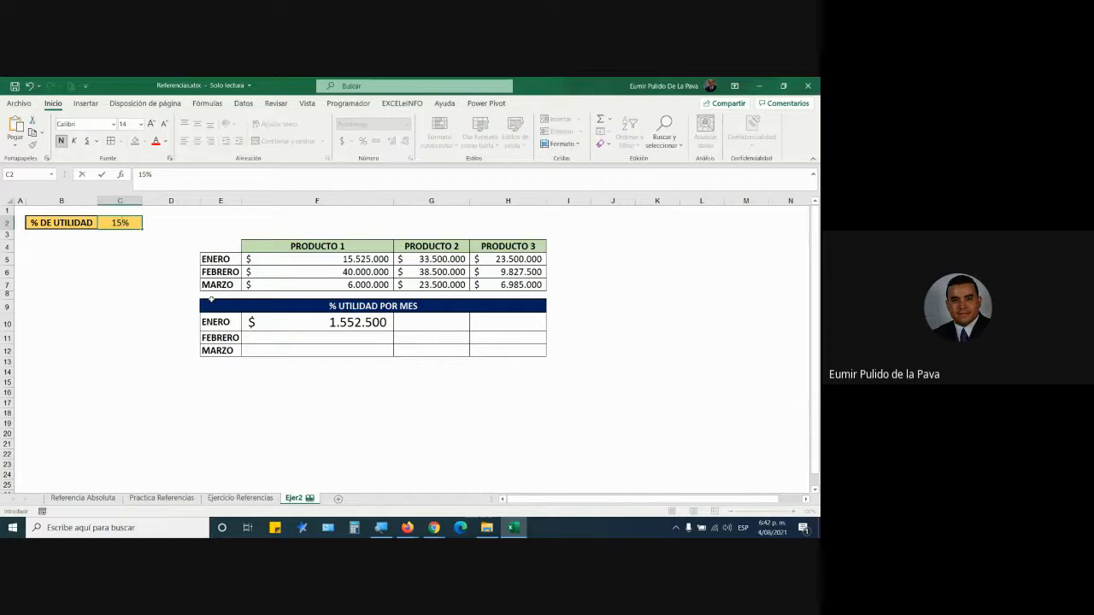
key(Return)
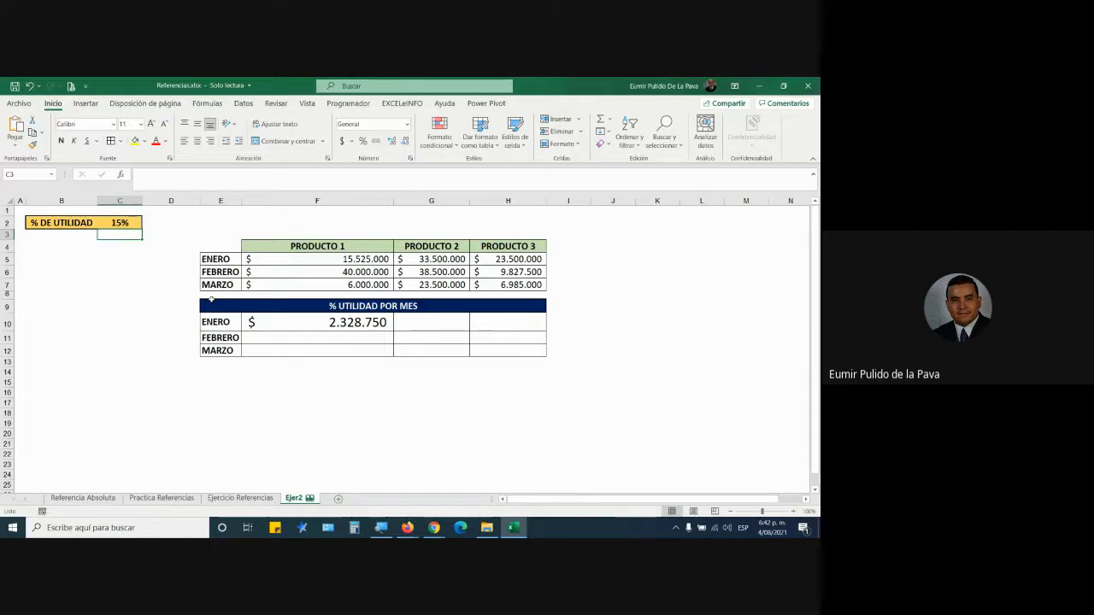
click(141, 224)
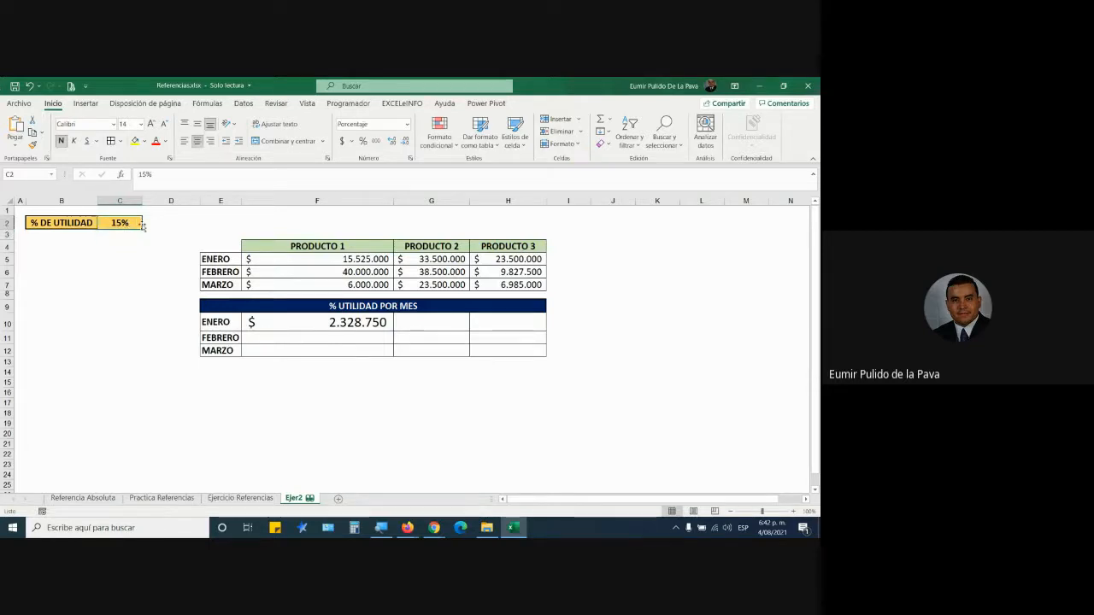
text(5)
key(Return)
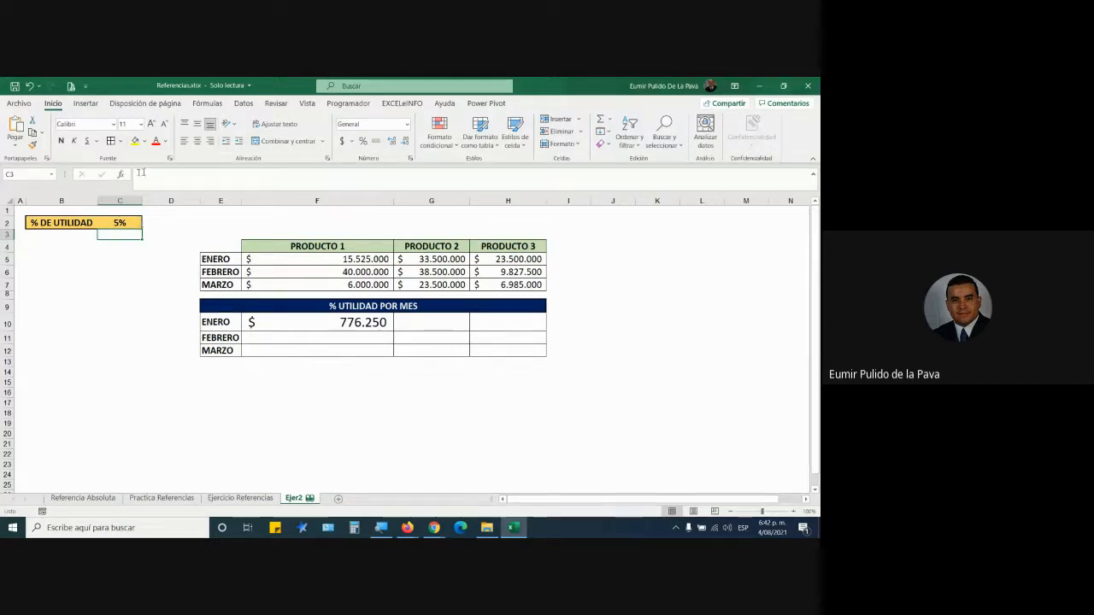
key(Up)
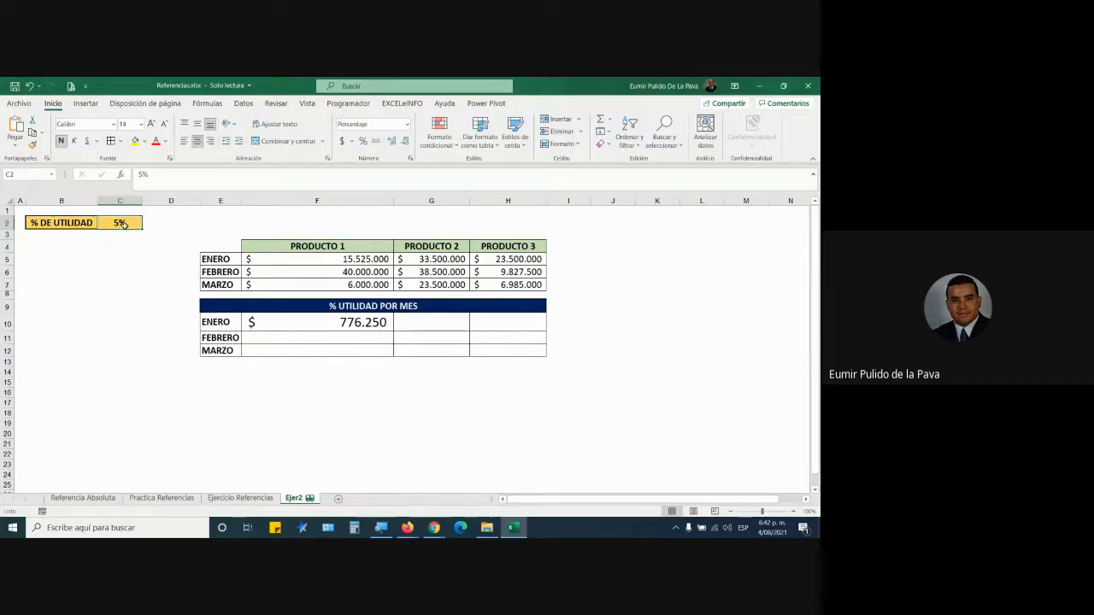
Step: Review F10's formula =F5*C2 and copy it down to the FEBRERO and MARZO cells F11:F12
click(317, 329)
text(=F5*C2)
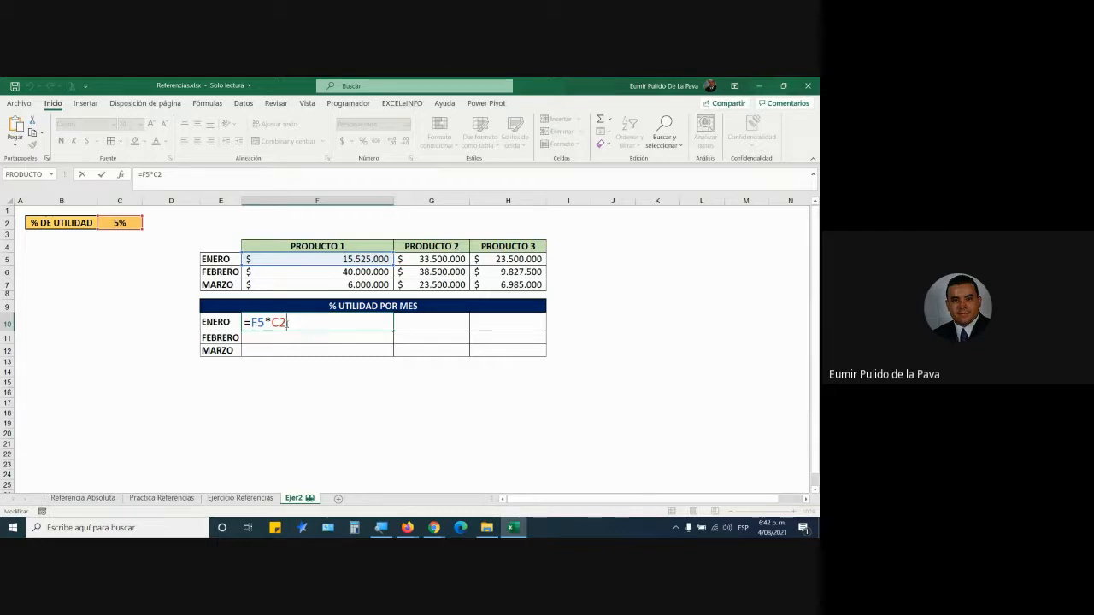
key(Return)
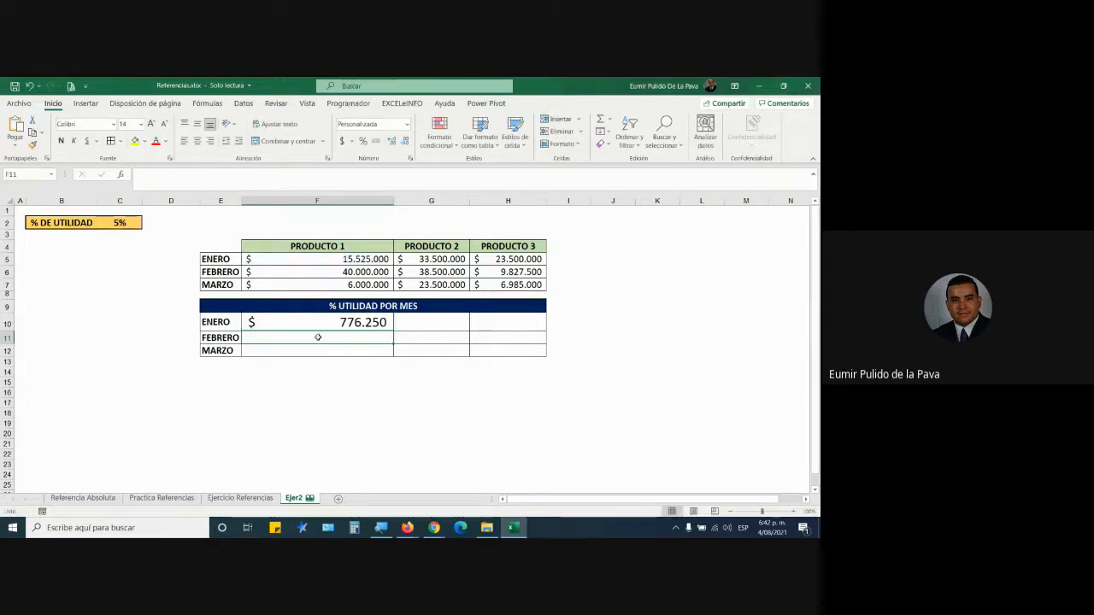
click(372, 322)
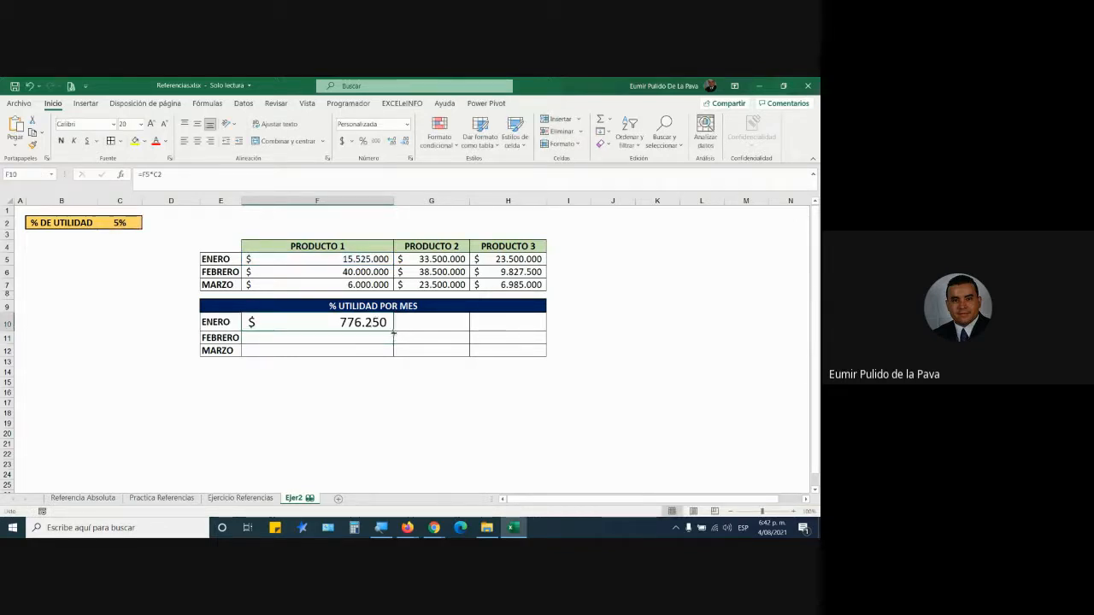
drag(394, 333, 394, 358)
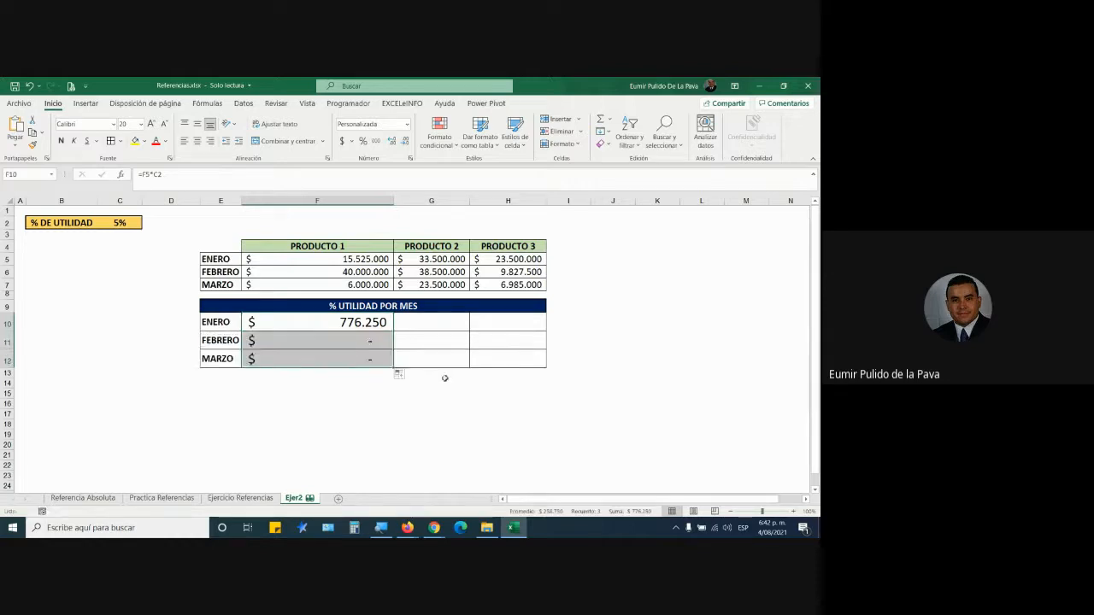
Step: Open F10's formula for editing and select its C2 reference
double_click(337, 322)
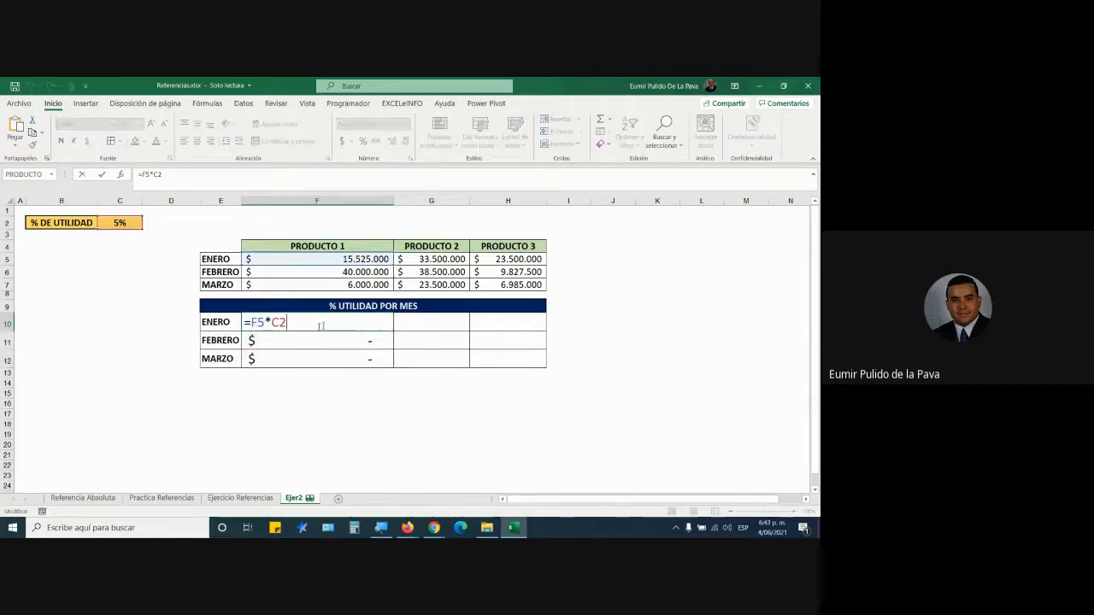
drag(265, 324, 284, 326)
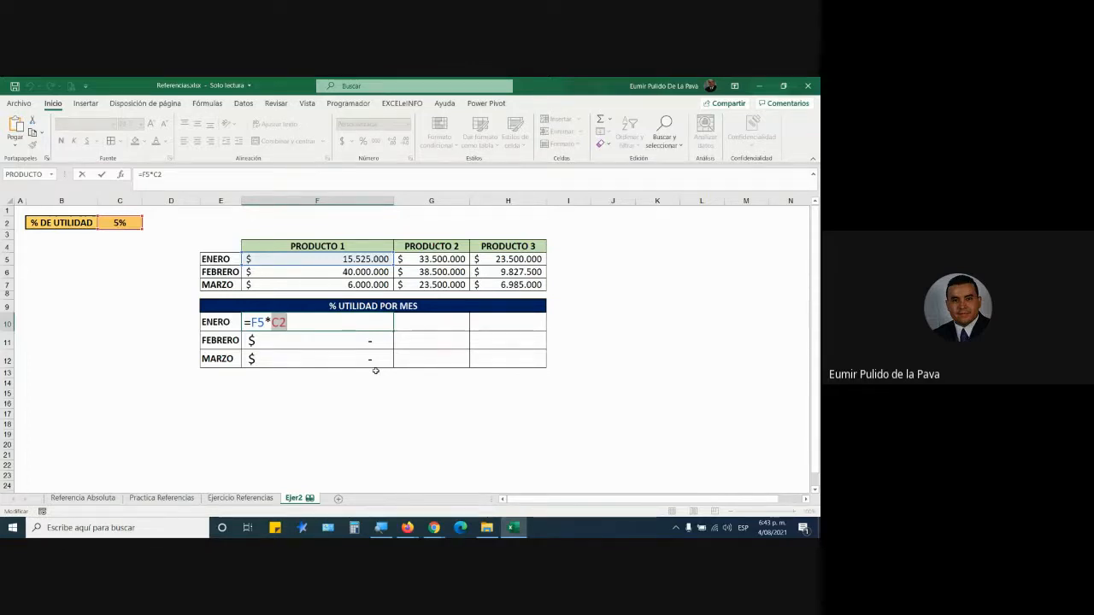
Step: Switch to Google Meet, admit the participant waiting to join the call, and return to Excel
click(434, 527)
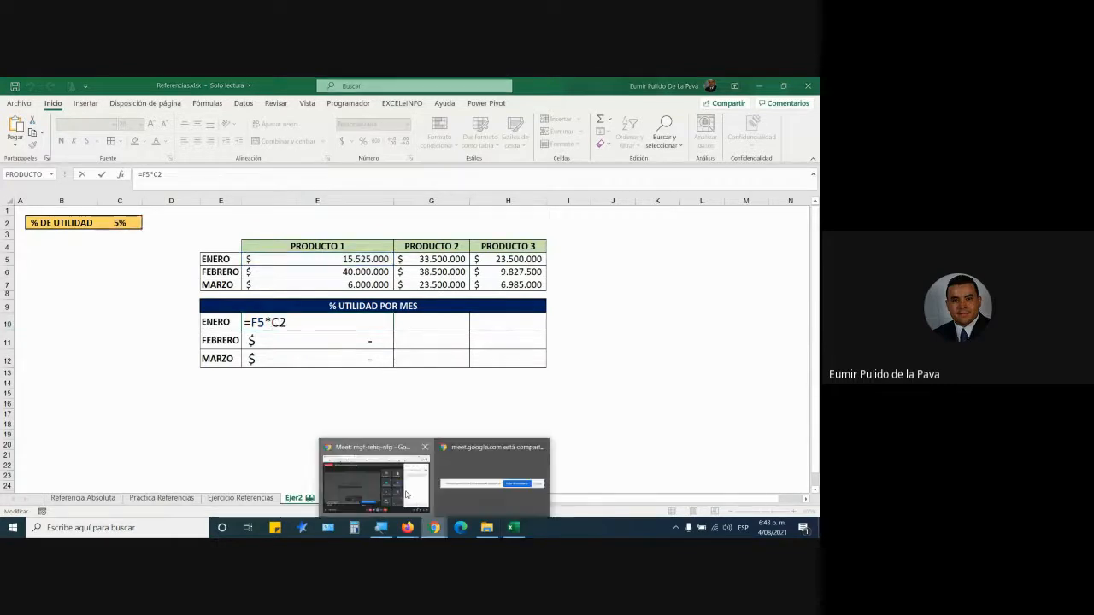
click(407, 495)
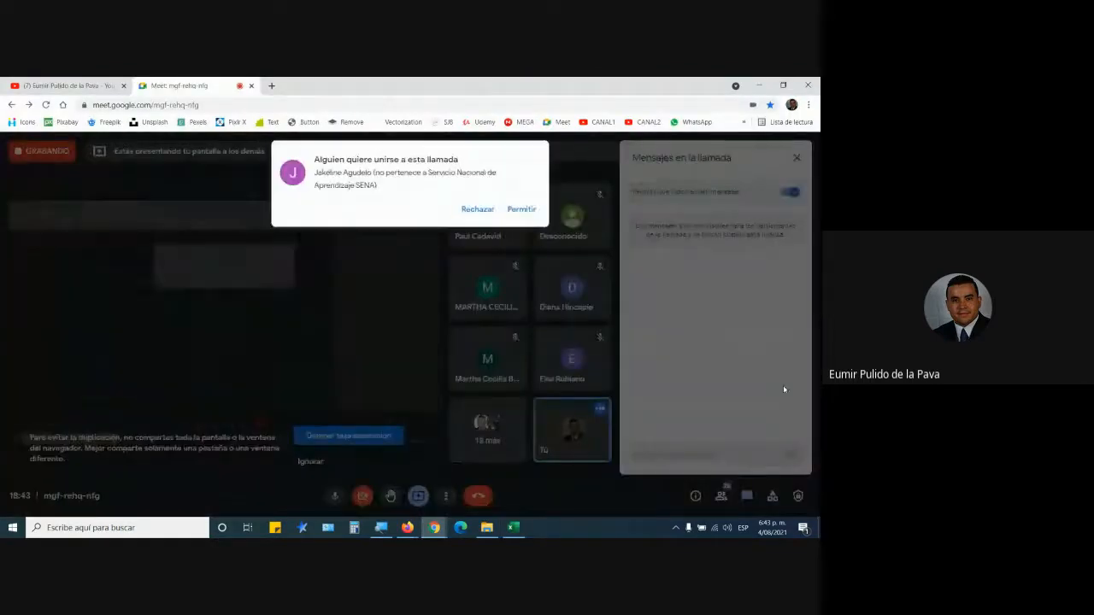
click(523, 209)
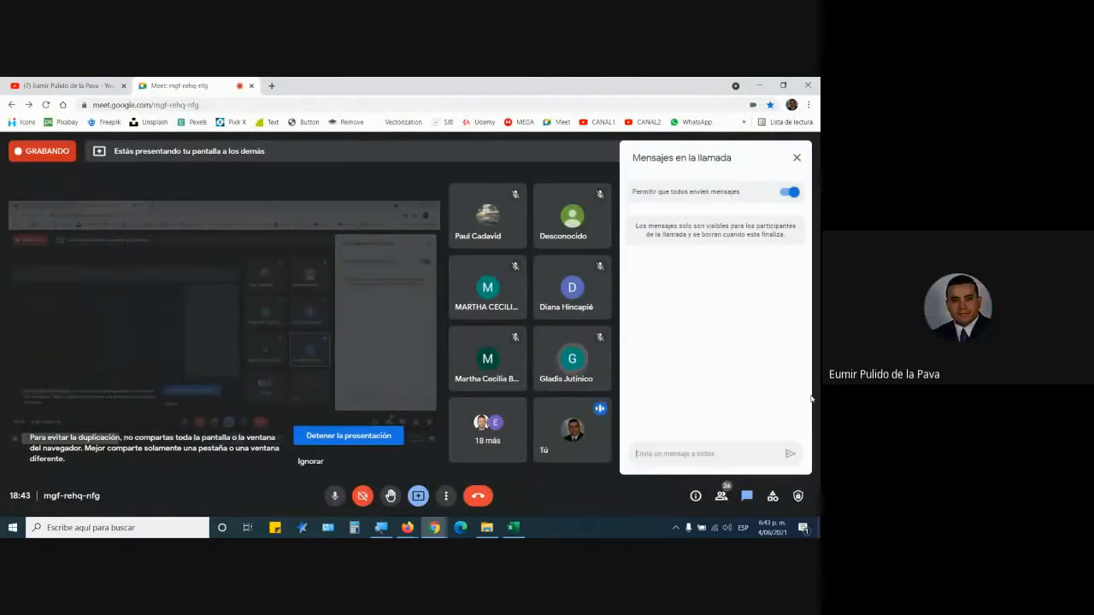
key(alt+Tab)
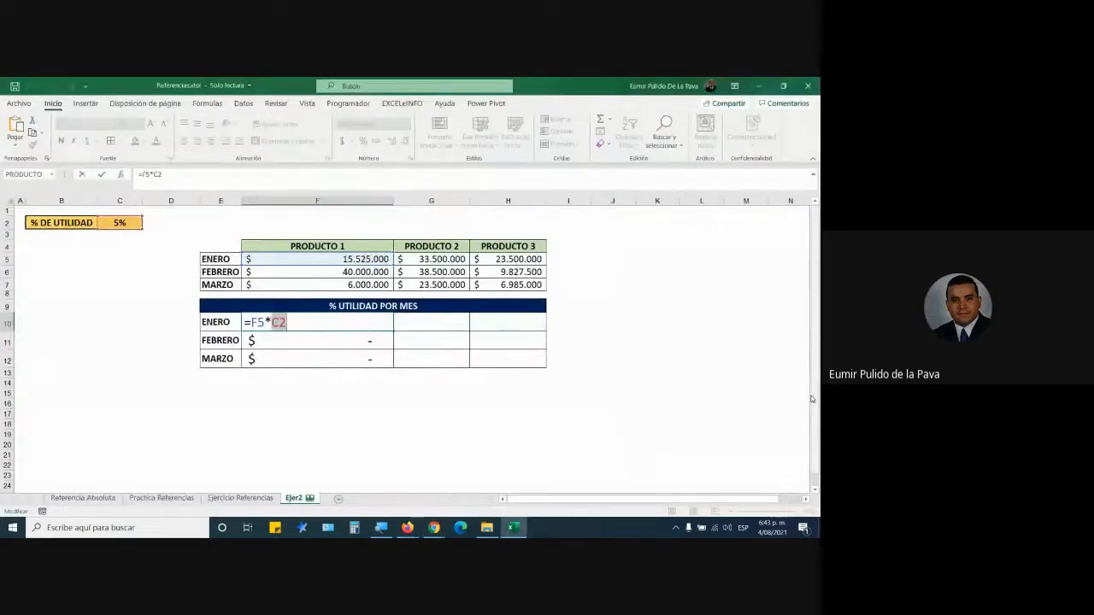
Step: Make F10's percentage reference mixed as C$2 and copy the formula down through F12
key(F4)
key(F4)
key(Return)
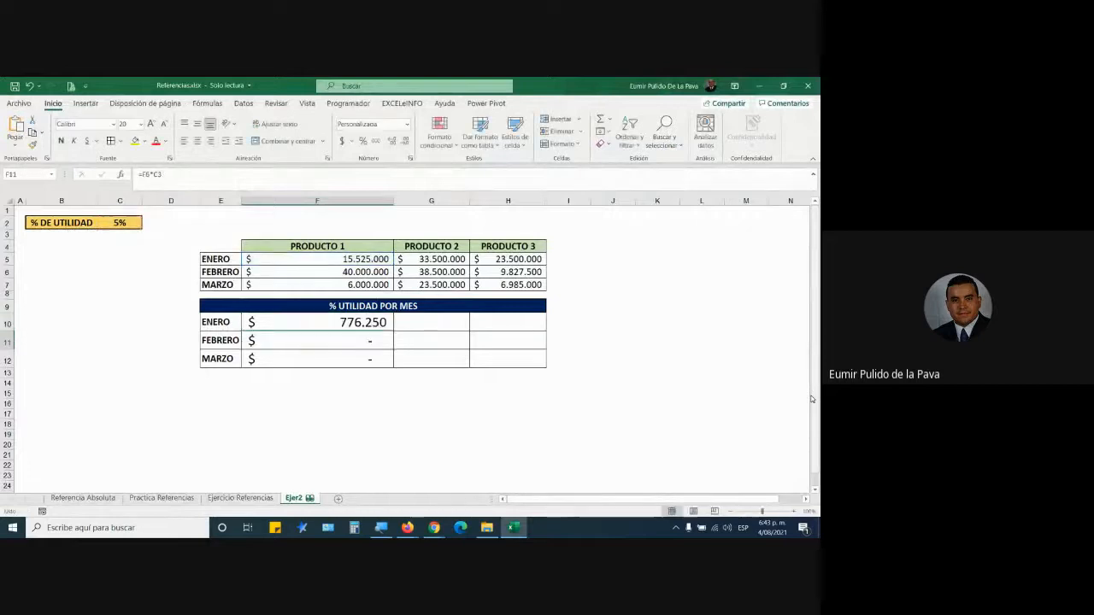
click(339, 323)
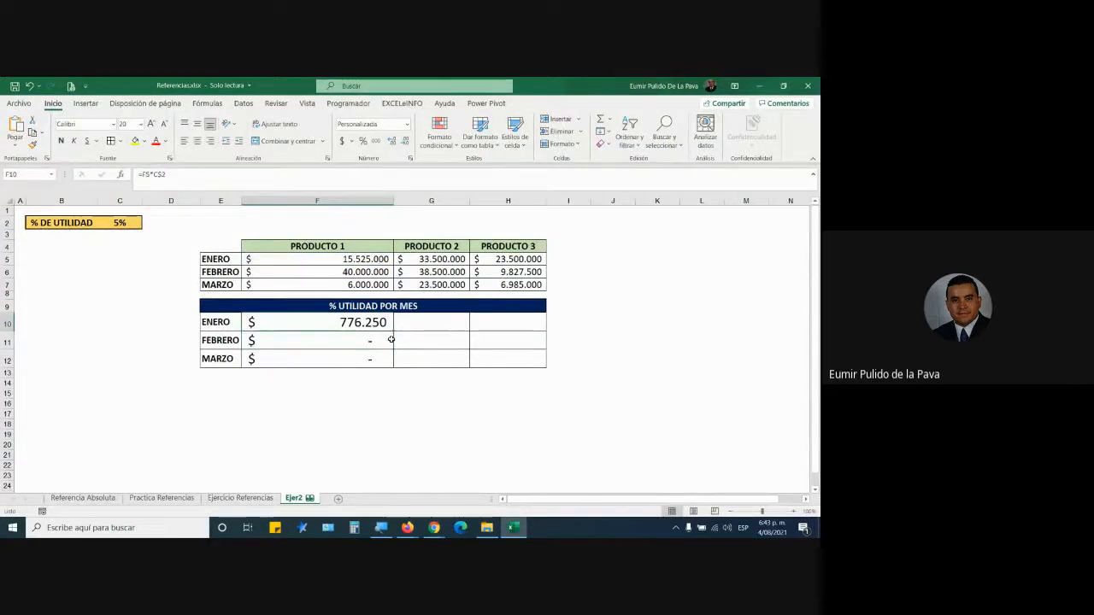
drag(393, 331, 392, 366)
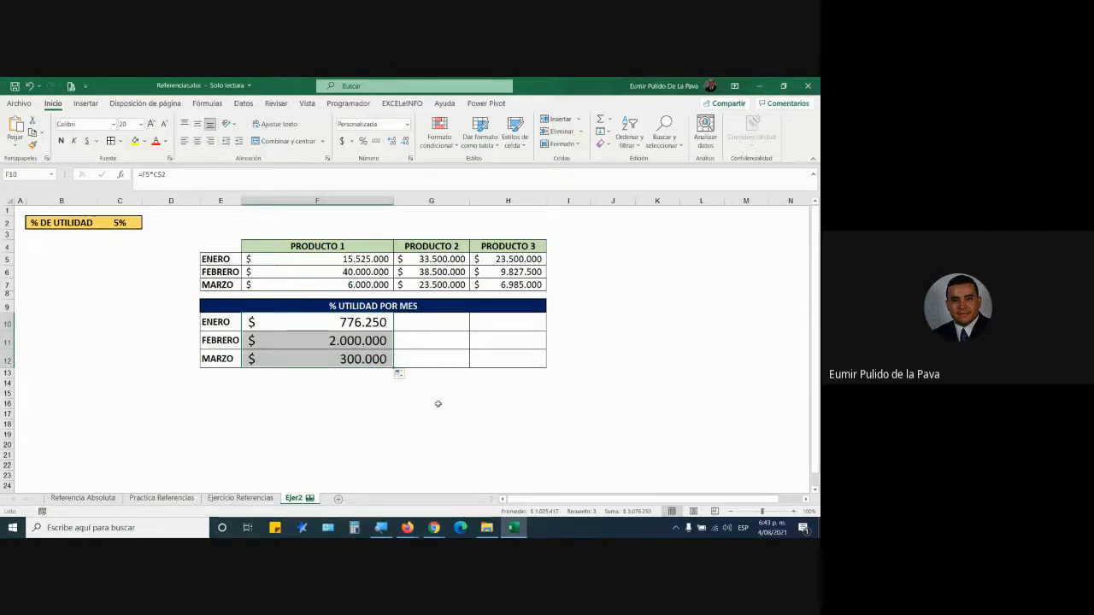
Step: Clear the FEBRERO and MARZO profit cells F11:F12 under PRODUCTO 1
click(383, 324)
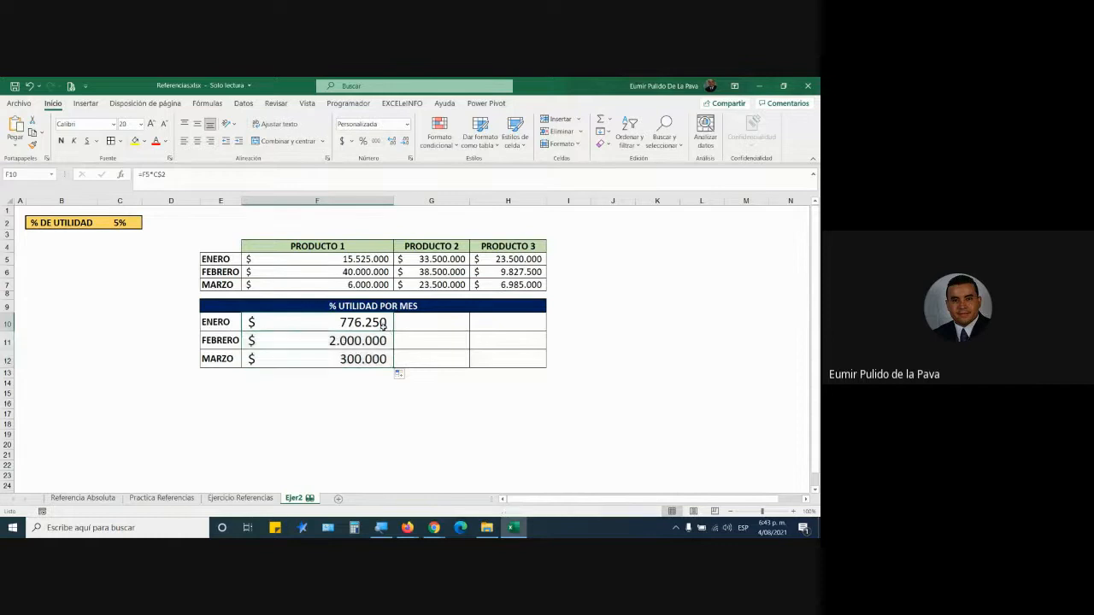
drag(379, 341, 376, 351)
key(Delete)
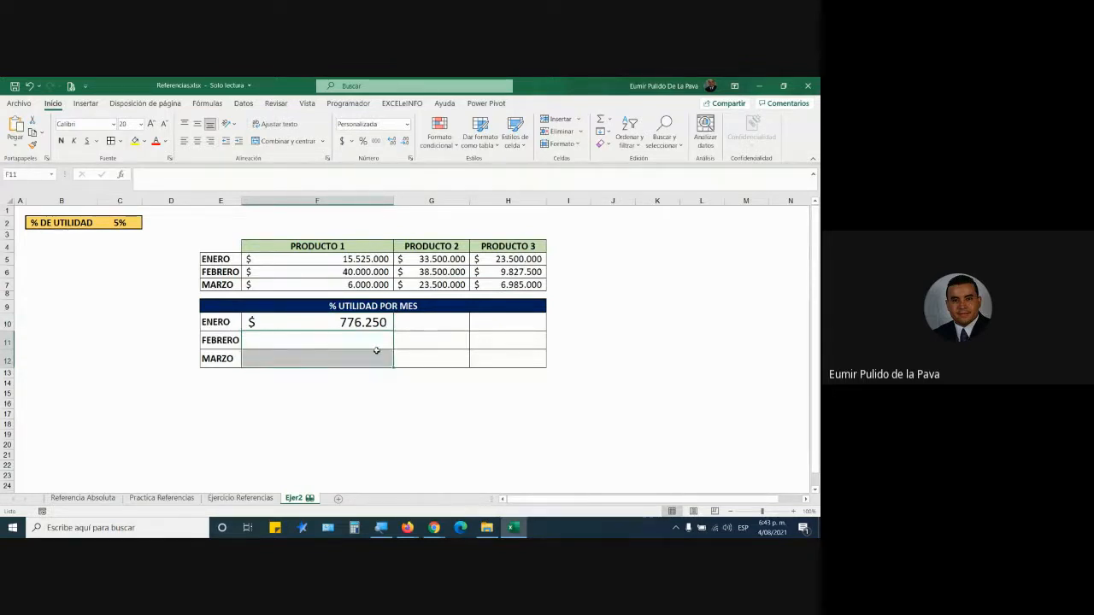
Step: Enlarge the font of the ENERO profit cell F10 to 26
click(351, 324)
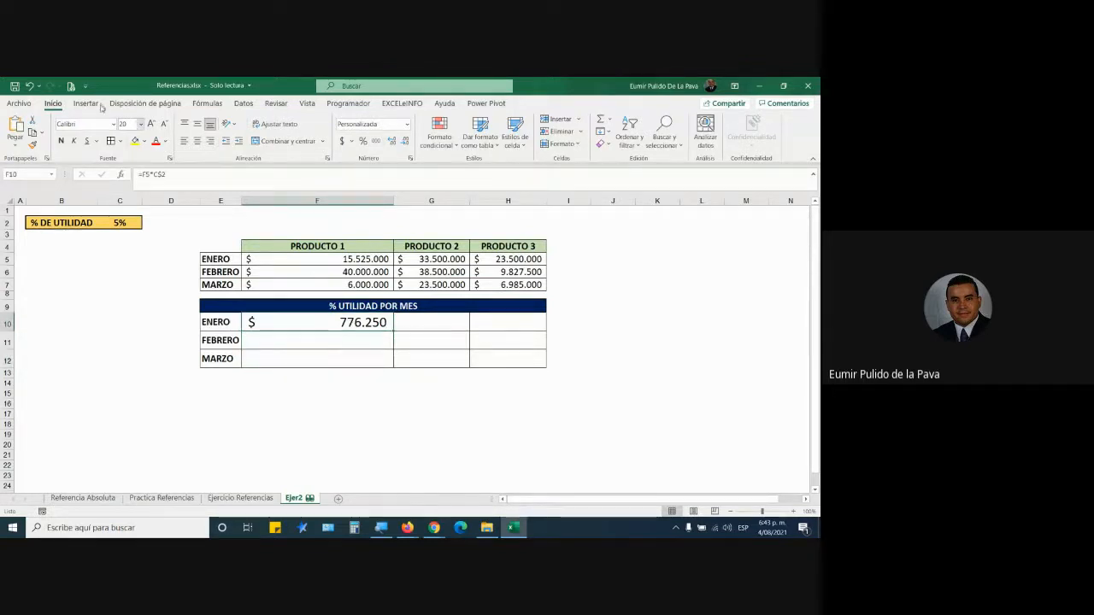
click(151, 124)
click(150, 123)
click(151, 124)
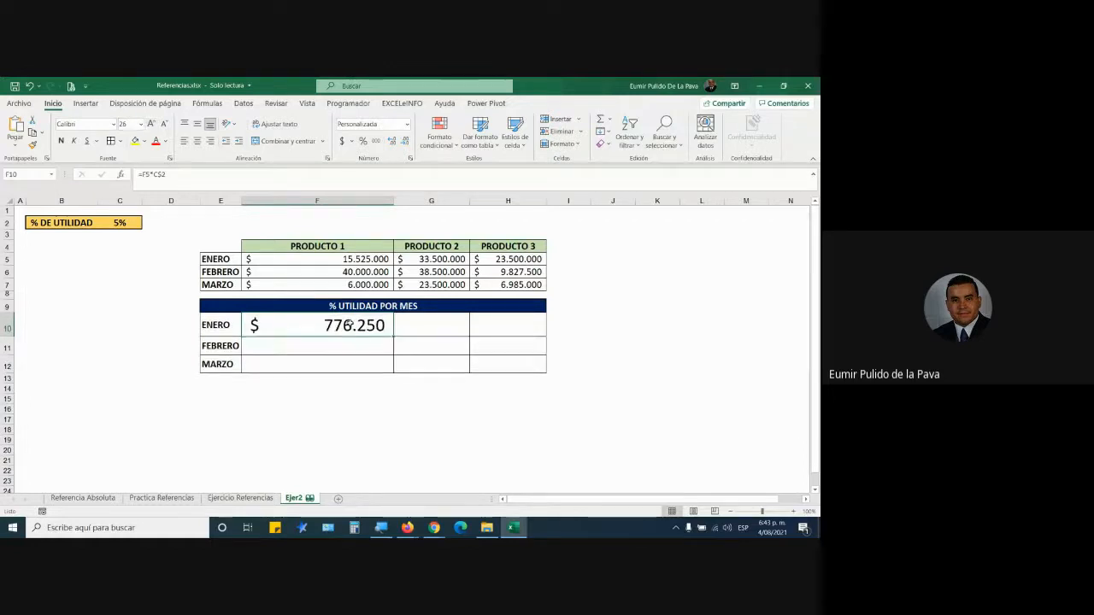
Step: Review the formula =F5*C$2 in F10 and copy it across the ENERO row to G10:H10
double_click(349, 325)
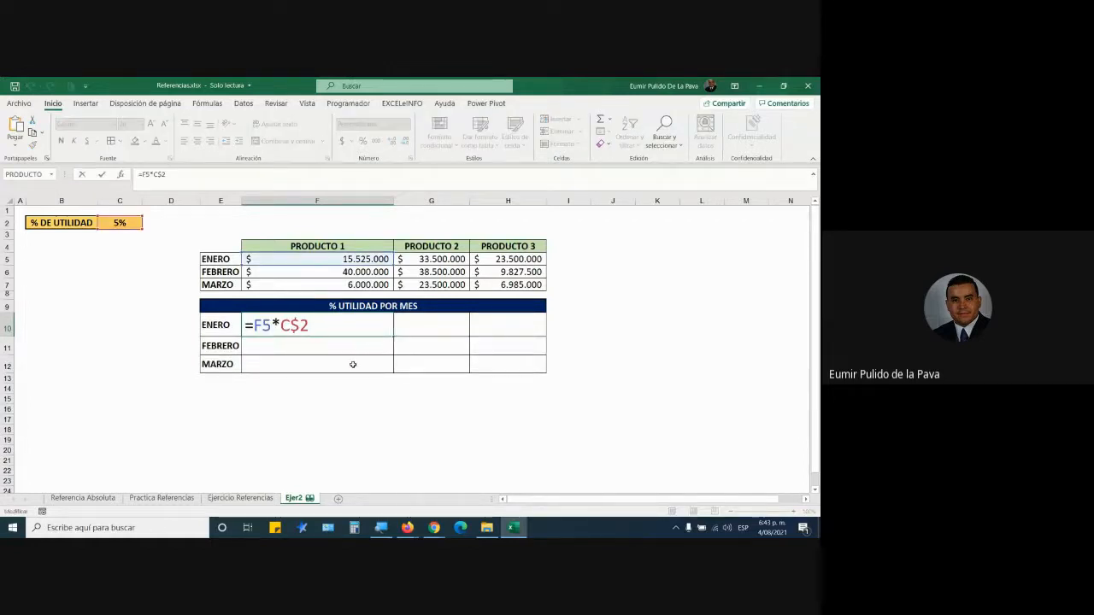
key(Return)
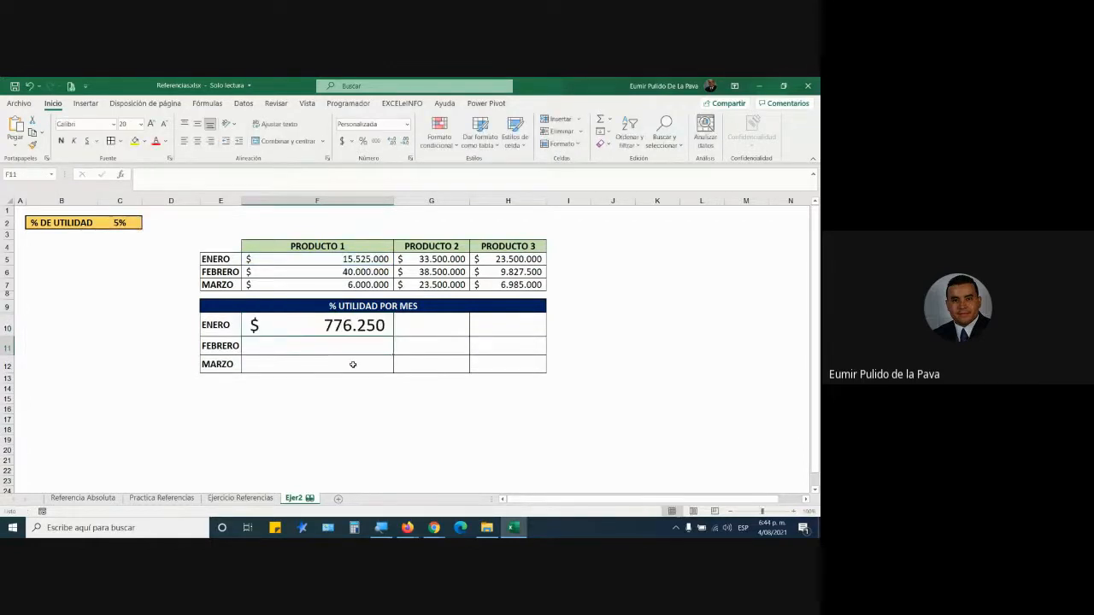
key(Up)
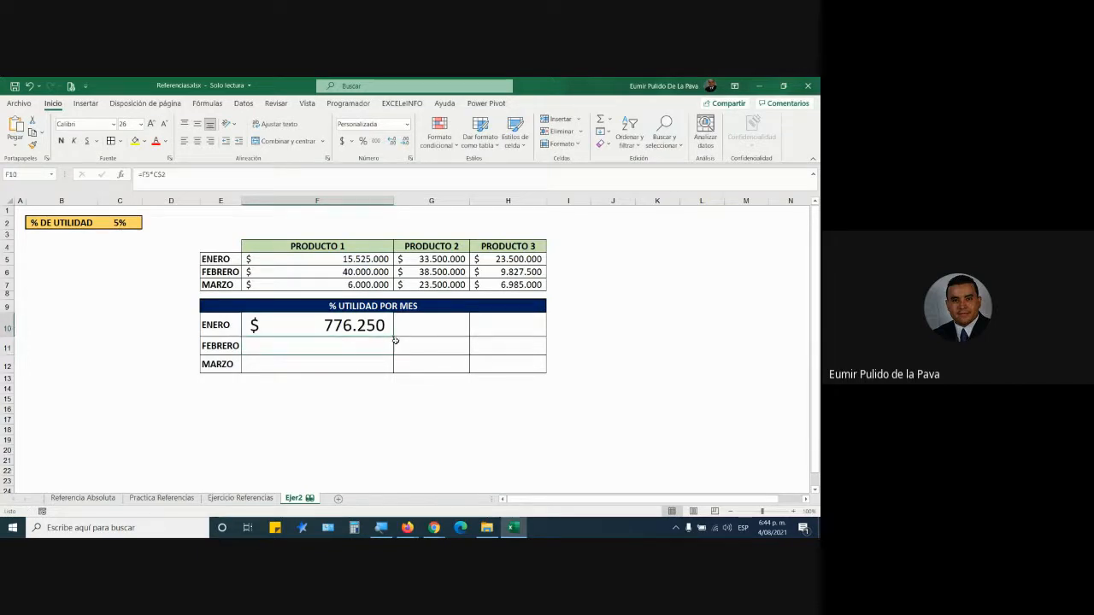
drag(395, 338, 513, 333)
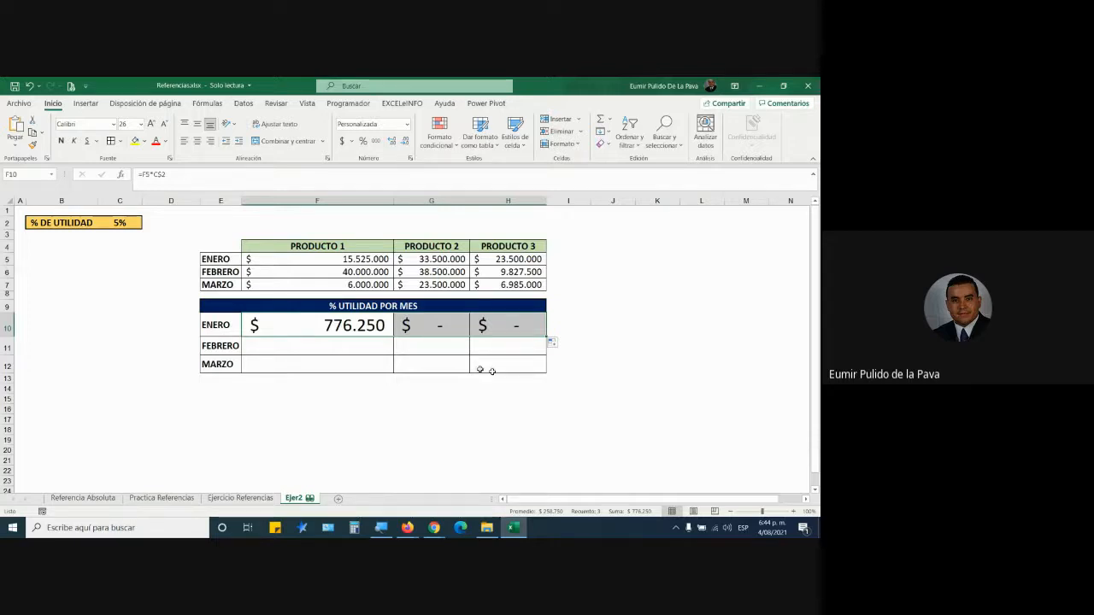
Step: Review the F5 reference in F10's formula and widen columns G and H for PRODUCTO 2 and PRODUCTO 3
double_click(363, 324)
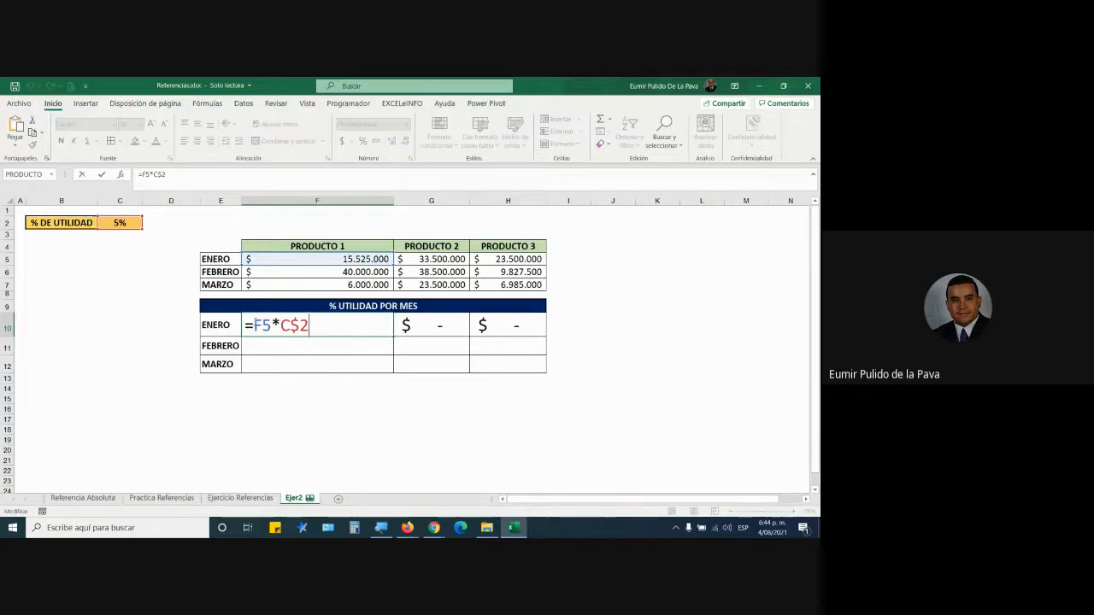
double_click(261, 326)
key(ctrl+Return)
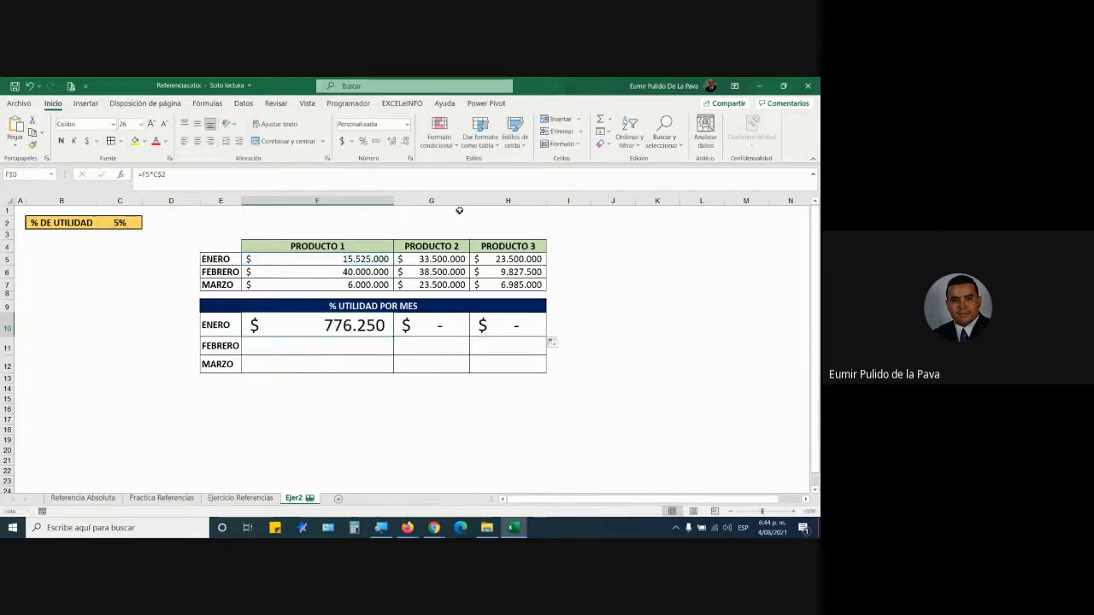
drag(470, 200, 522, 201)
drag(600, 200, 652, 200)
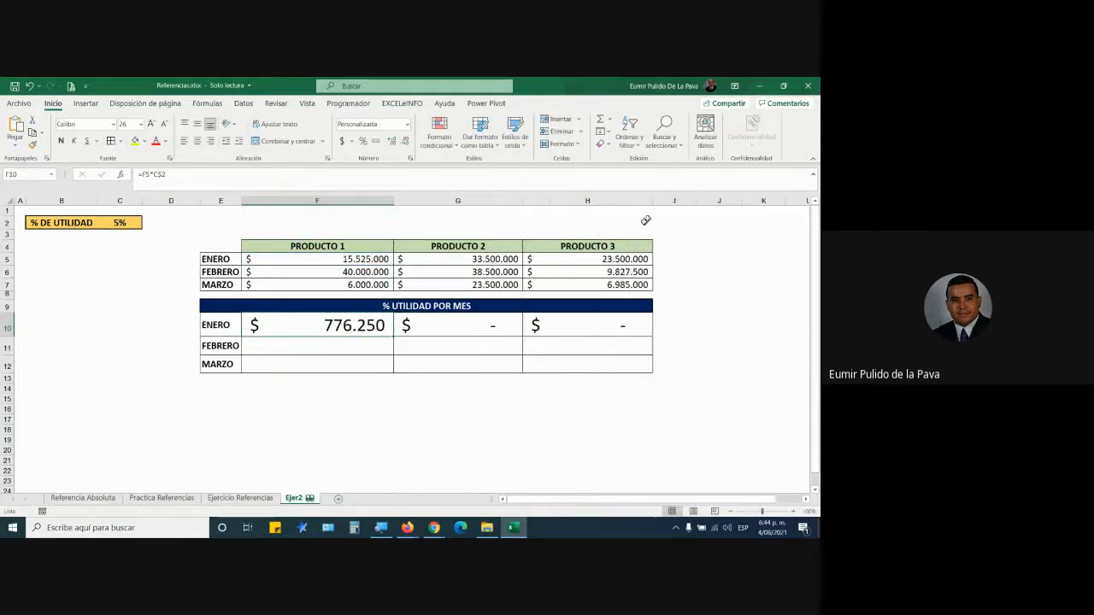
Step: Examine the copied PRODUCTO 2 formula in G10, highlighting its sales reference and its mixed percentage reference
double_click(494, 325)
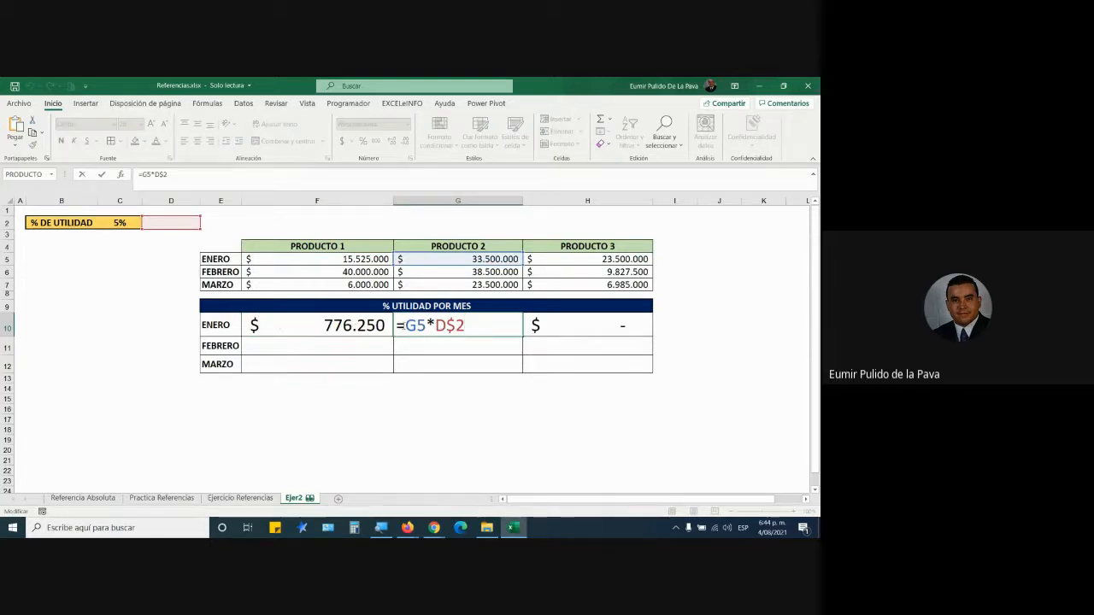
mouse_move(405, 325)
mouse_down()
mouse_move(425, 325)
mouse_move(413, 327)
mouse_up()
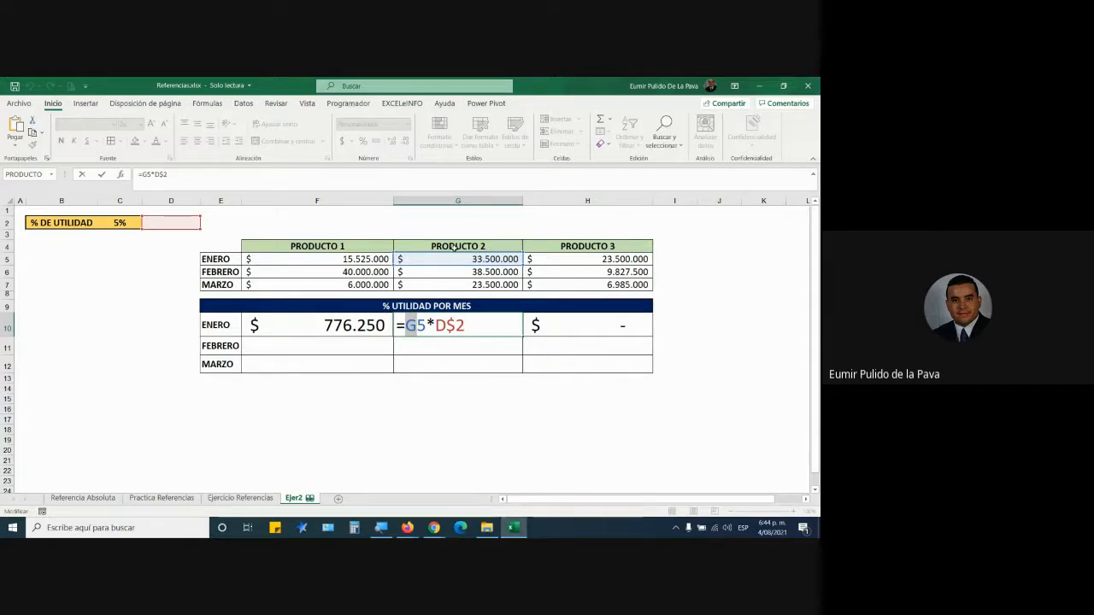
drag(435, 325, 479, 347)
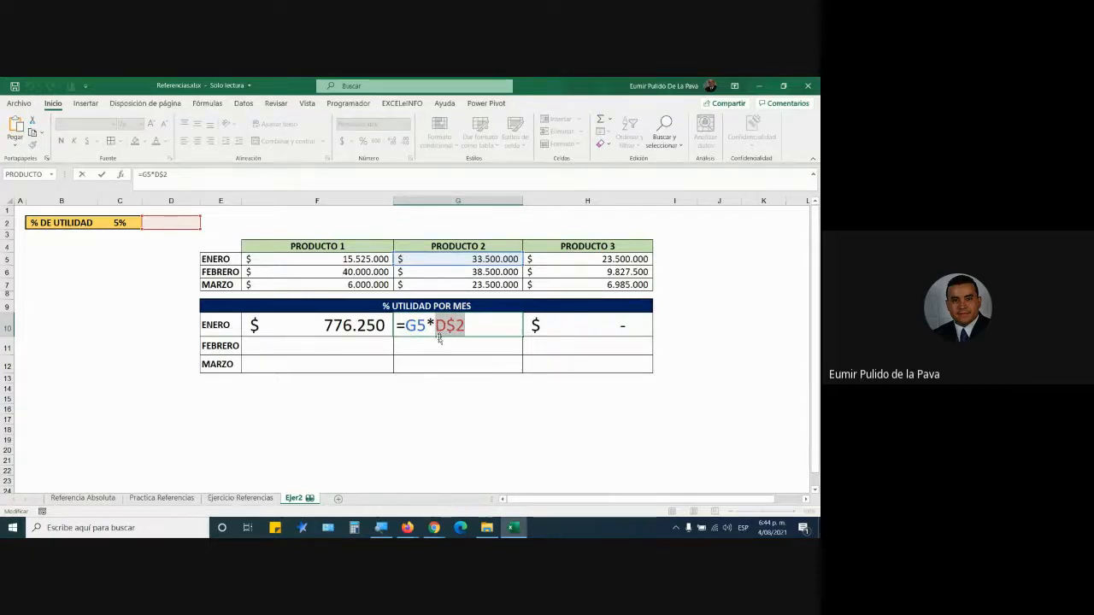
mouse_move(436, 328)
mouse_down()
mouse_move(469, 334)
mouse_move(446, 326)
mouse_up()
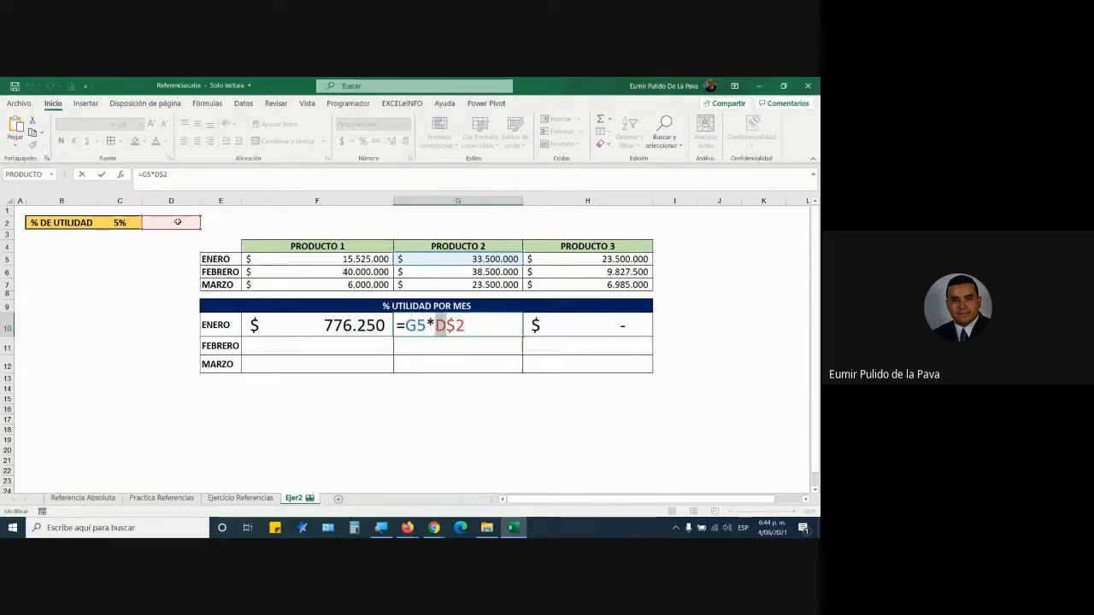
key(Escape)
Step: Examine the copied PRODUCTO 3 formula in H10, highlighting the percentage reference and the sales reference
double_click(578, 326)
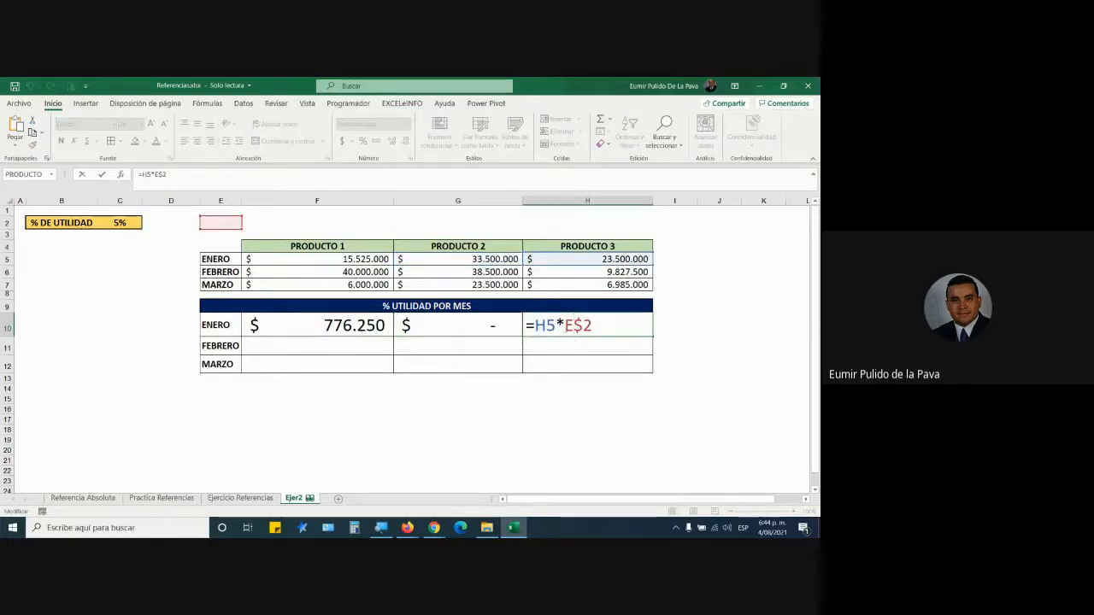
drag(565, 326, 593, 326)
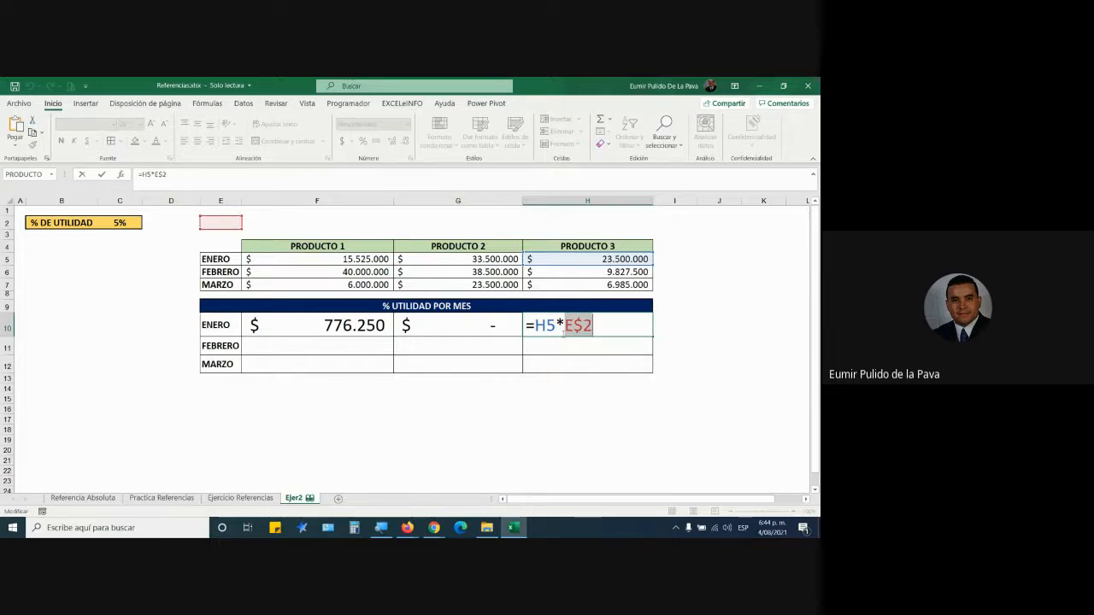
drag(535, 327, 556, 327)
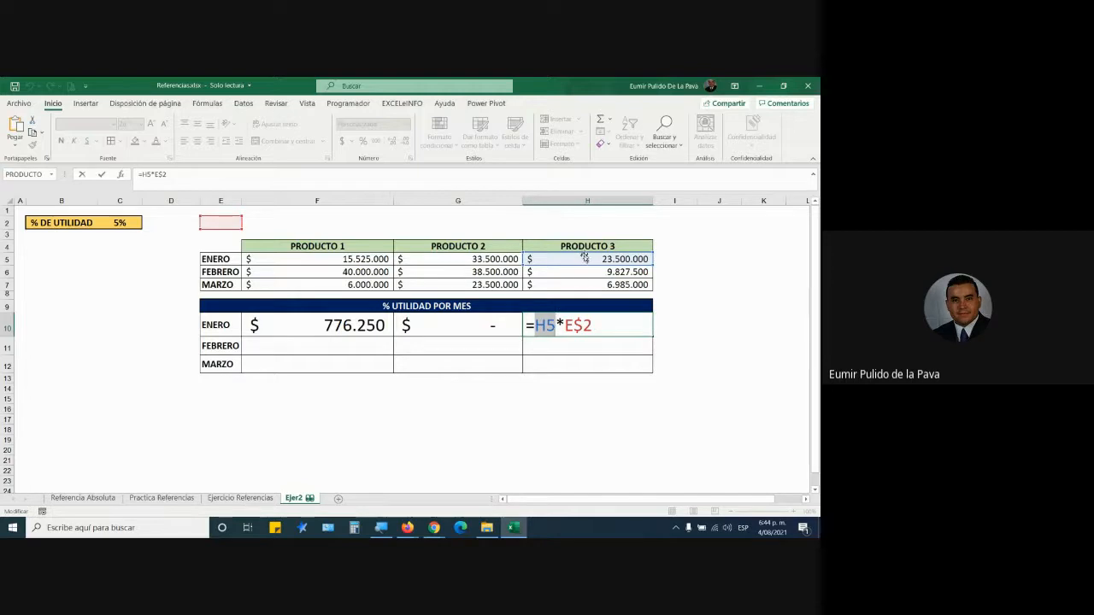
drag(564, 327, 595, 332)
Step: Switch to the Google Meet call, admit the person waiting to join, and return to the Excel workbook
click(434, 528)
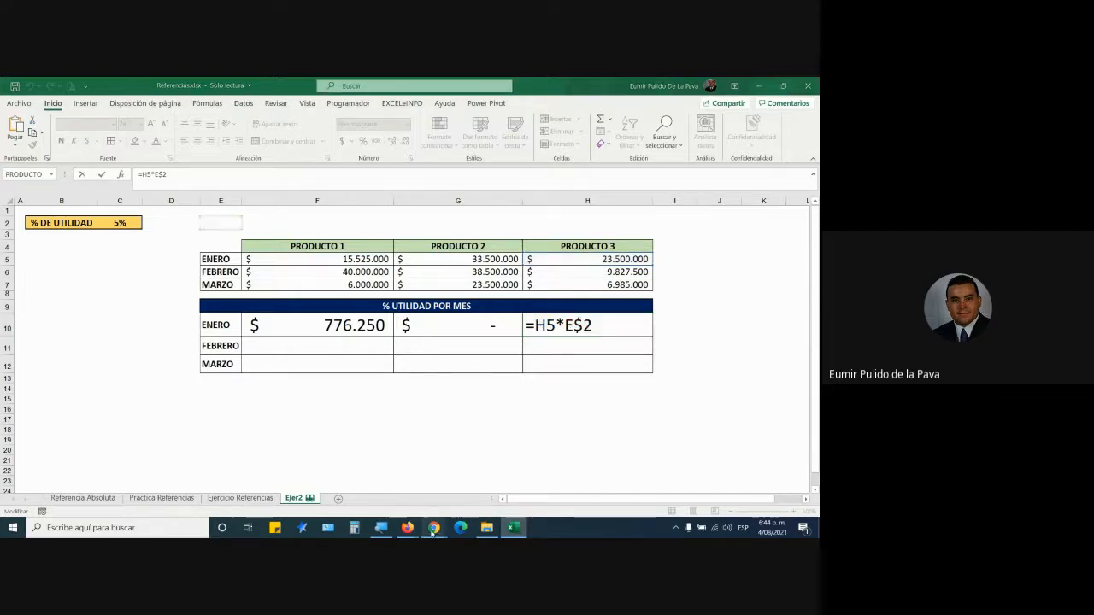
click(521, 210)
click(522, 210)
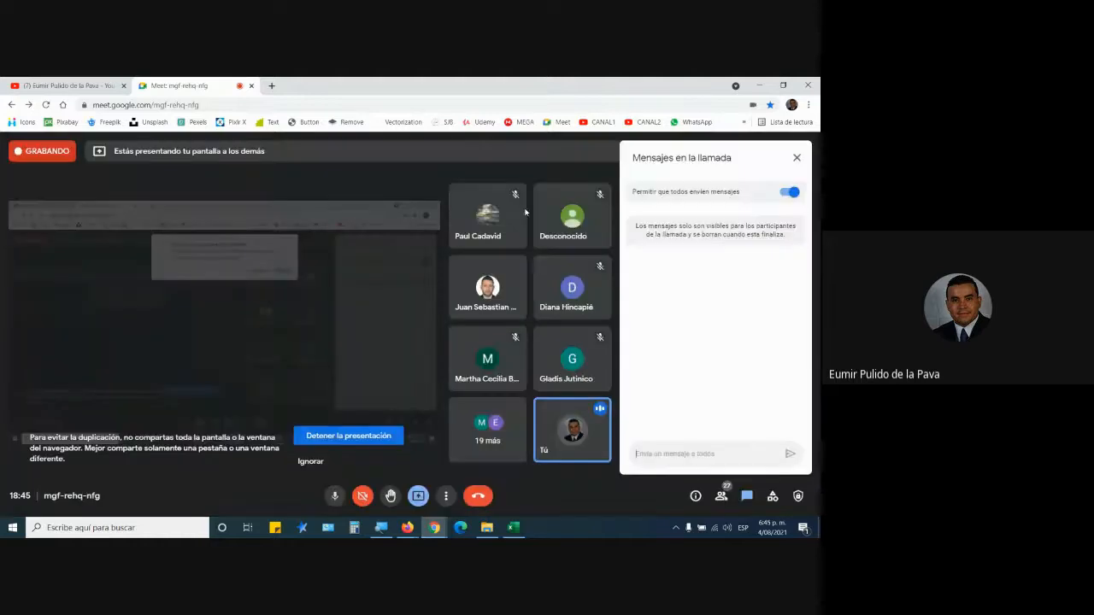
click(512, 528)
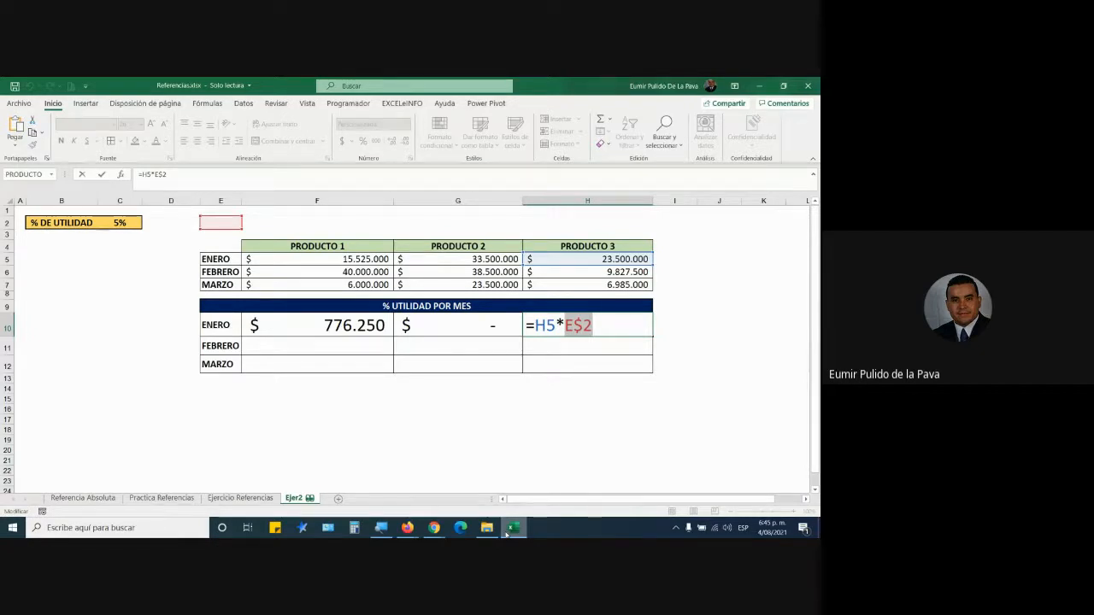
Step: Change the percentage reference in F10's formula from mixed to absolute, giving =F5*$C$2
key(Return)
double_click(339, 333)
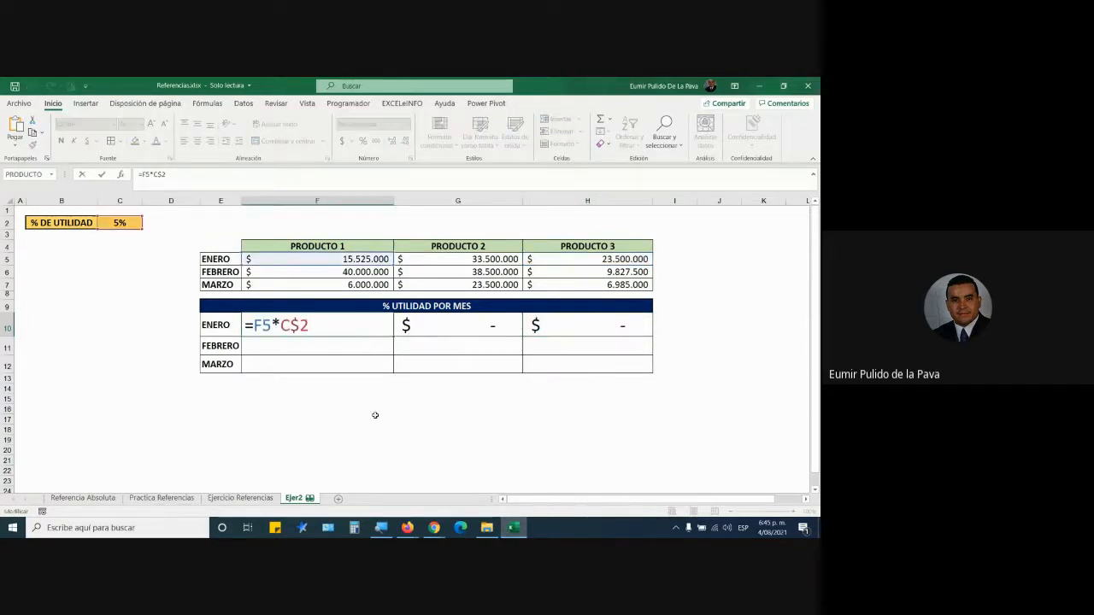
mouse_move(290, 325)
mouse_down()
mouse_move(310, 323)
mouse_move(290, 327)
mouse_up()
click(280, 325)
drag(281, 325, 309, 327)
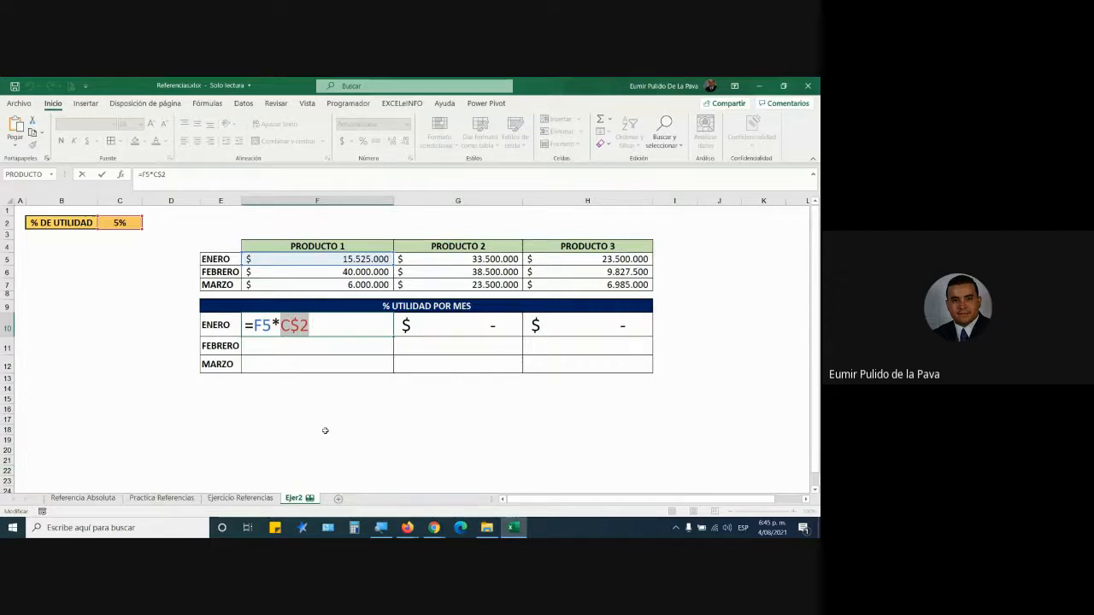
key(F4)
key(F4)
key(F4)
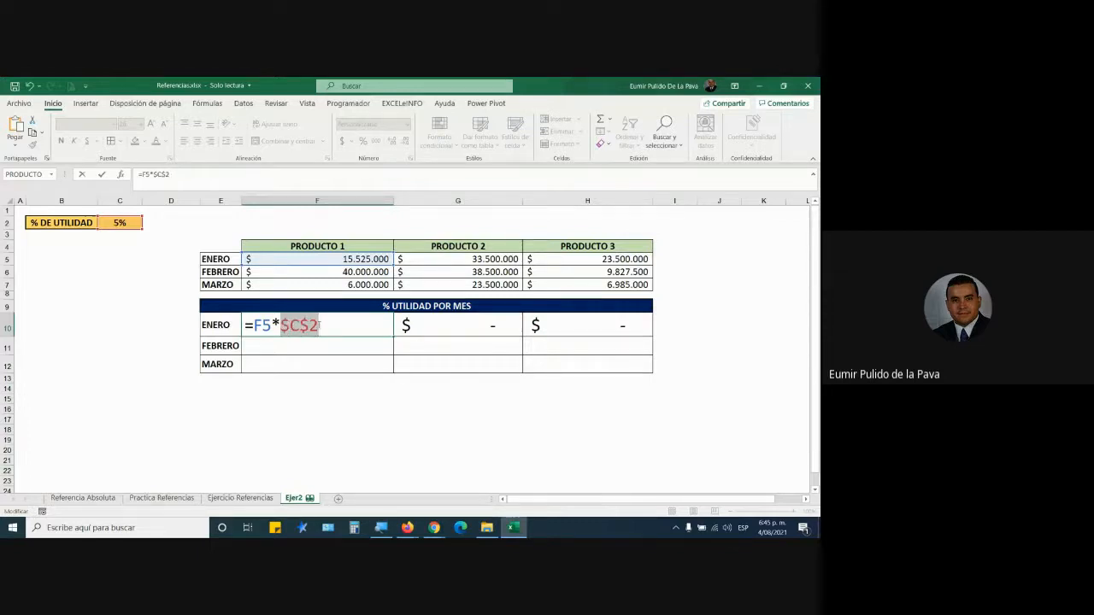
key(Return)
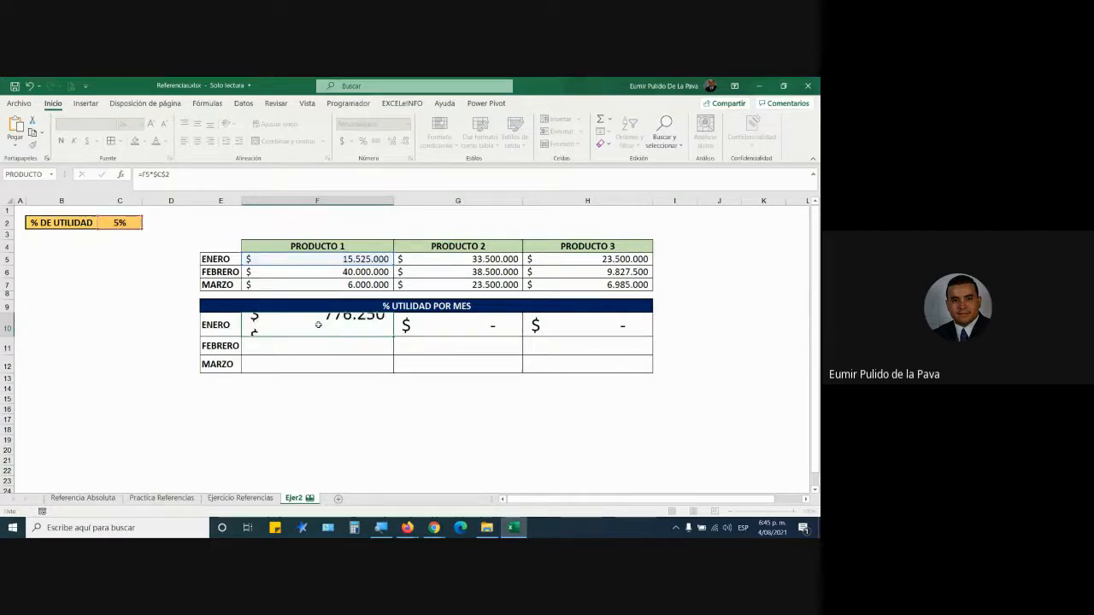
Step: Copy F10's formula down through F12 and across to column H to fill the profit table F10:H12
click(380, 334)
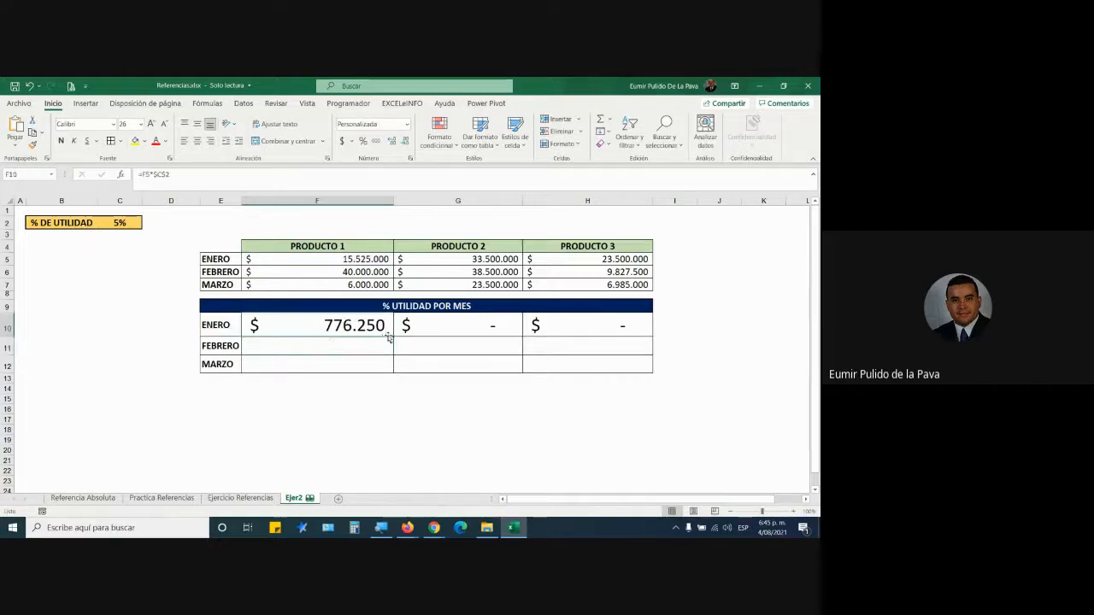
drag(393, 335, 395, 370)
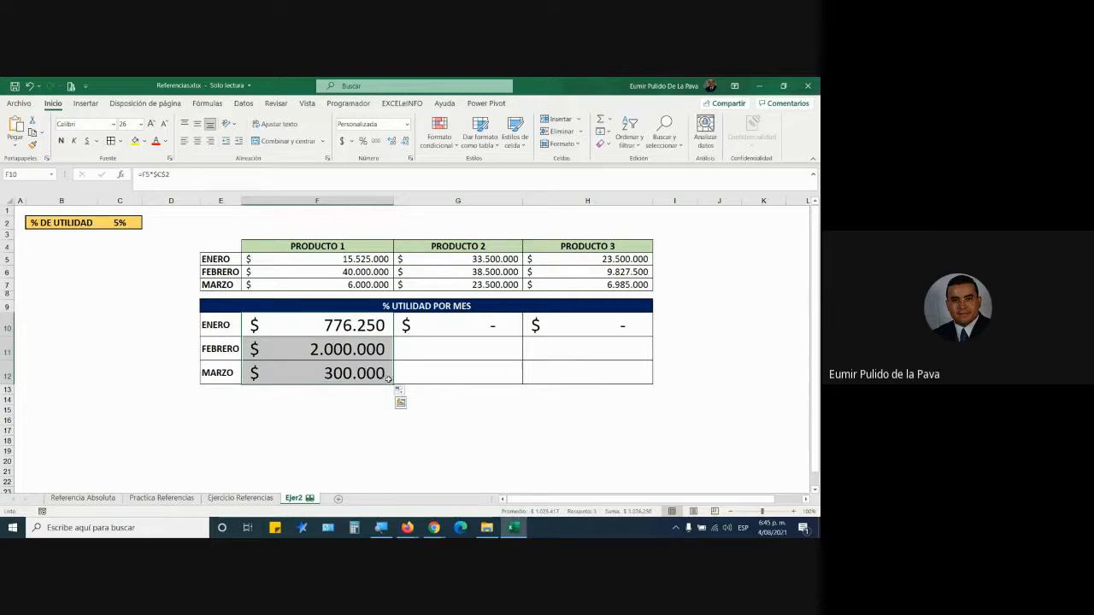
drag(394, 385, 601, 390)
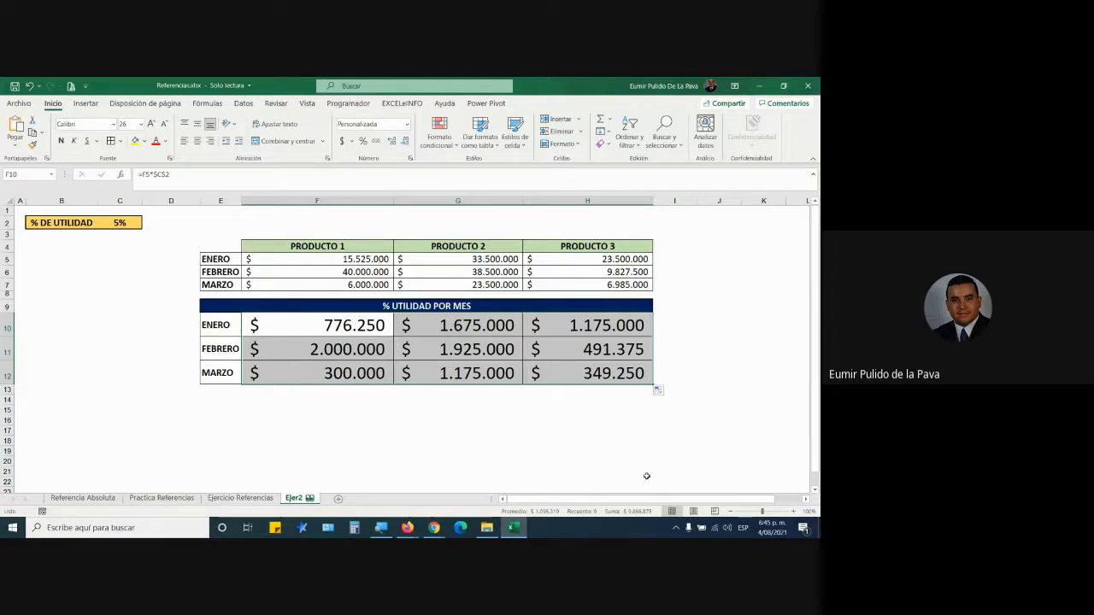
Step: Review the absolute reference $C$2 in the ENERO formulas of G10 and F10
double_click(454, 325)
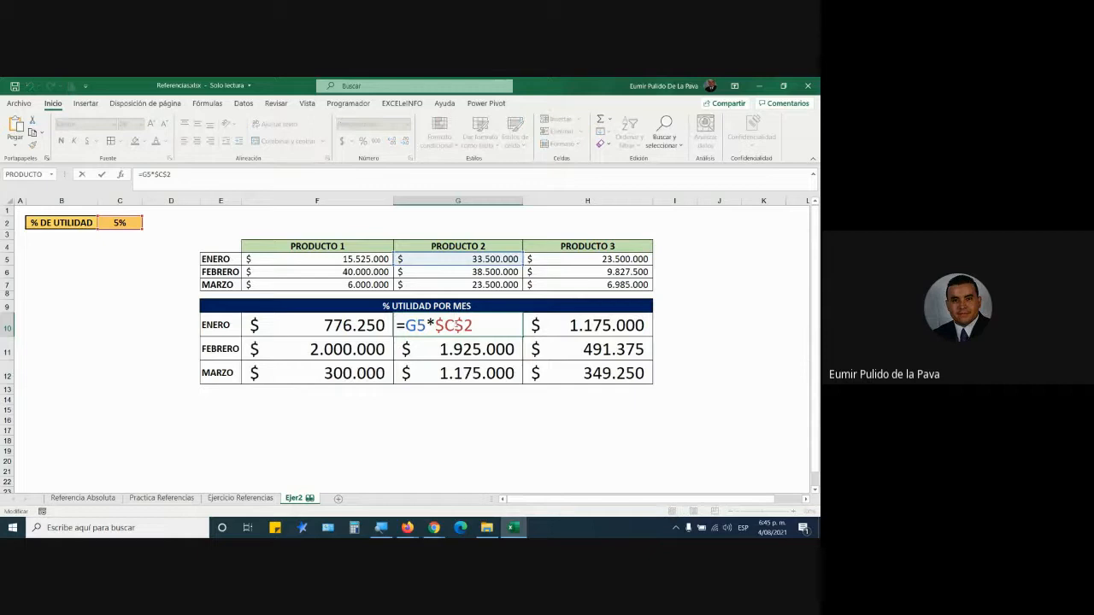
drag(435, 327, 464, 328)
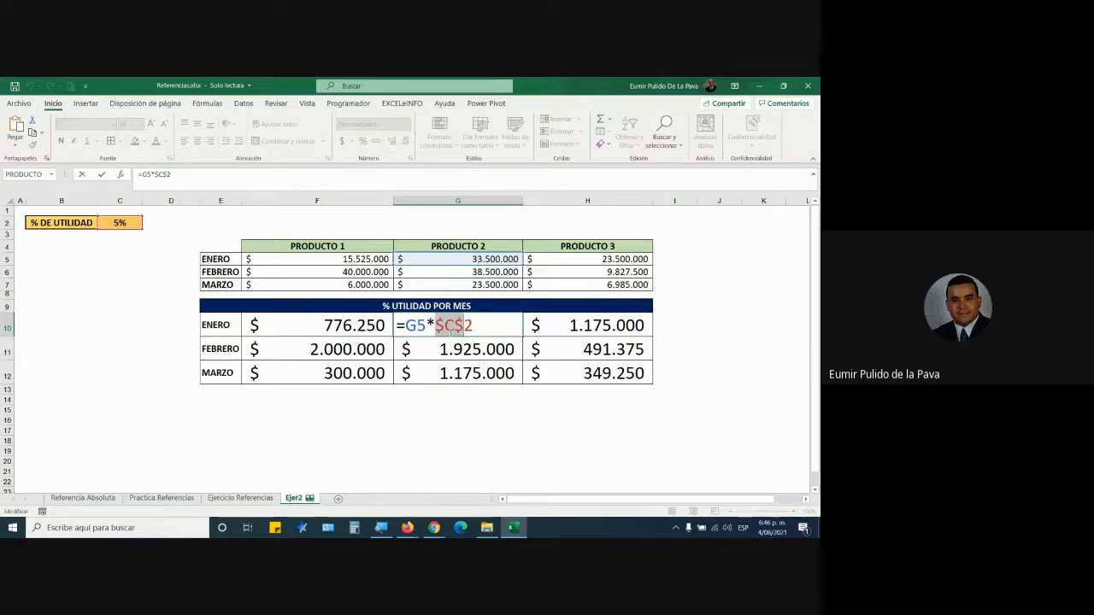
click(444, 325)
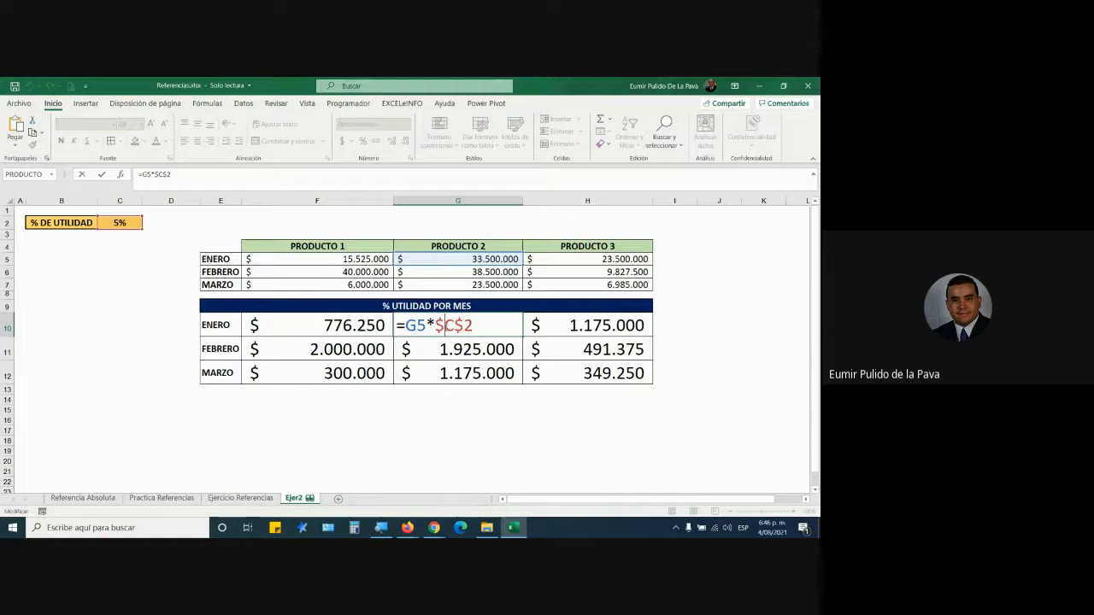
key(Return)
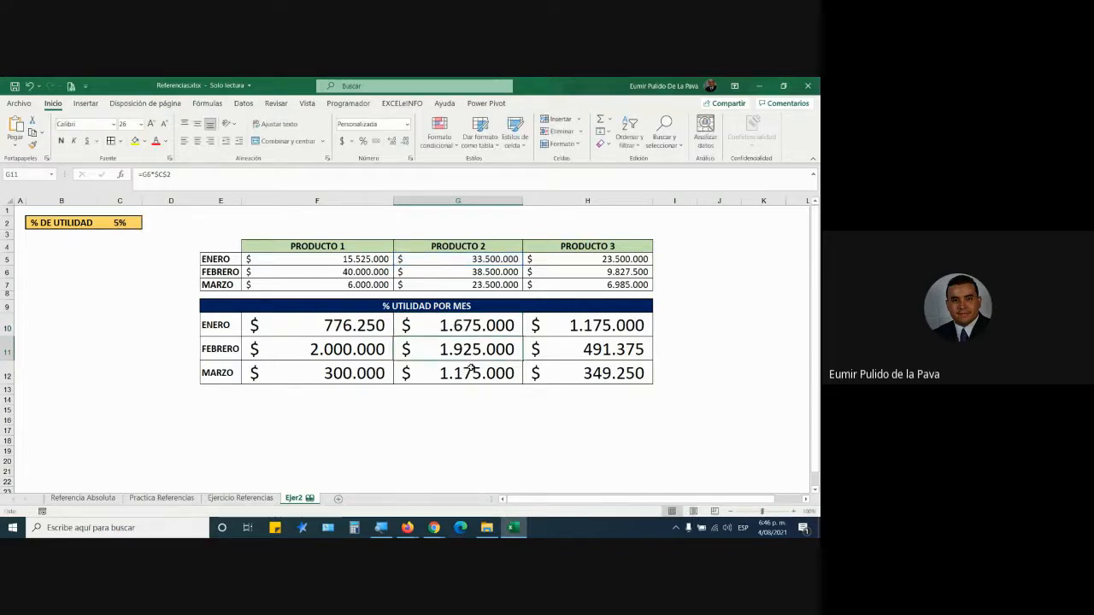
double_click(335, 326)
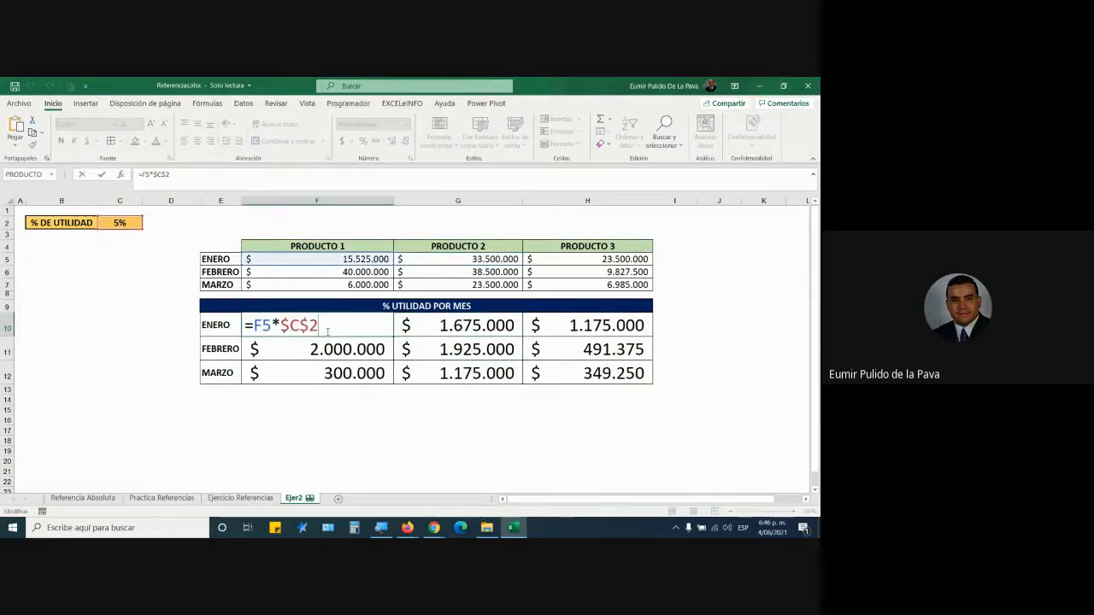
key(Return)
key(Return)
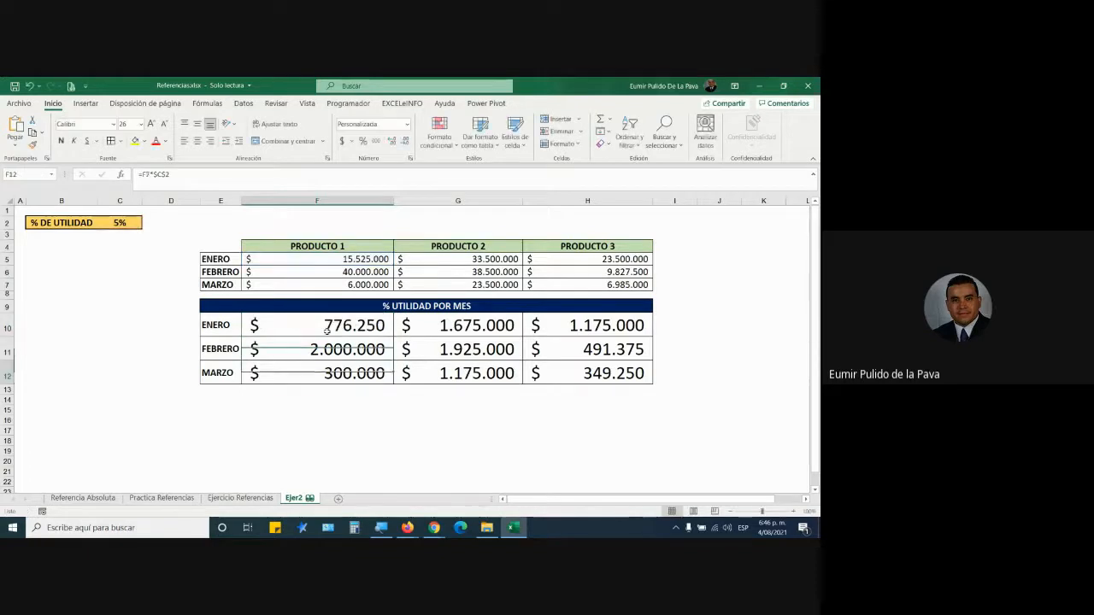
Step: Copy F10's formula again across to H10 and down through row 12, and highlight $C$2 in F10's formula
click(329, 325)
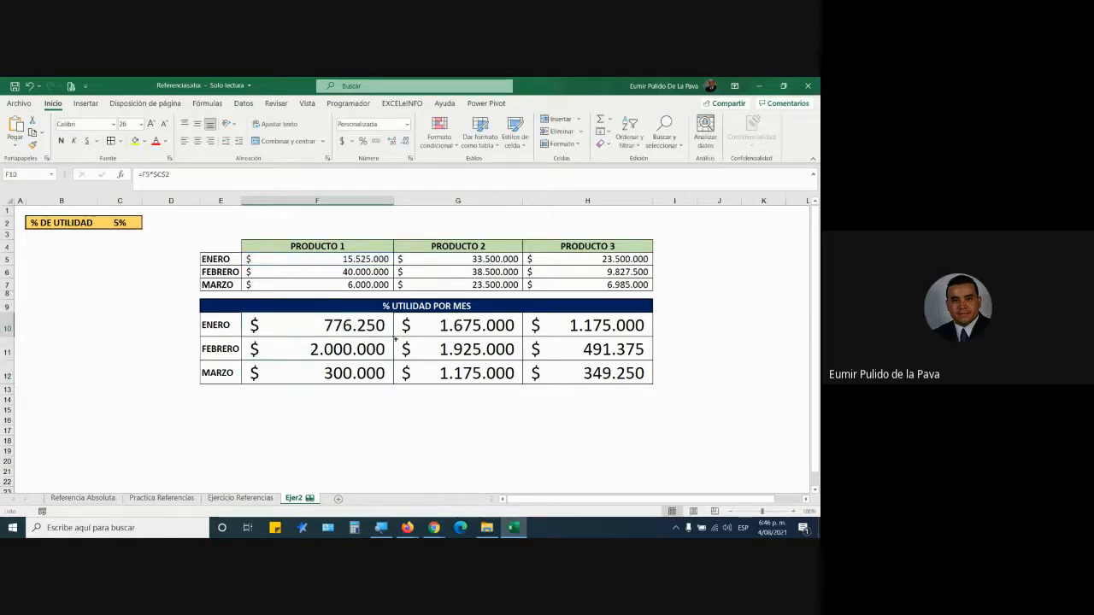
drag(393, 337, 626, 319)
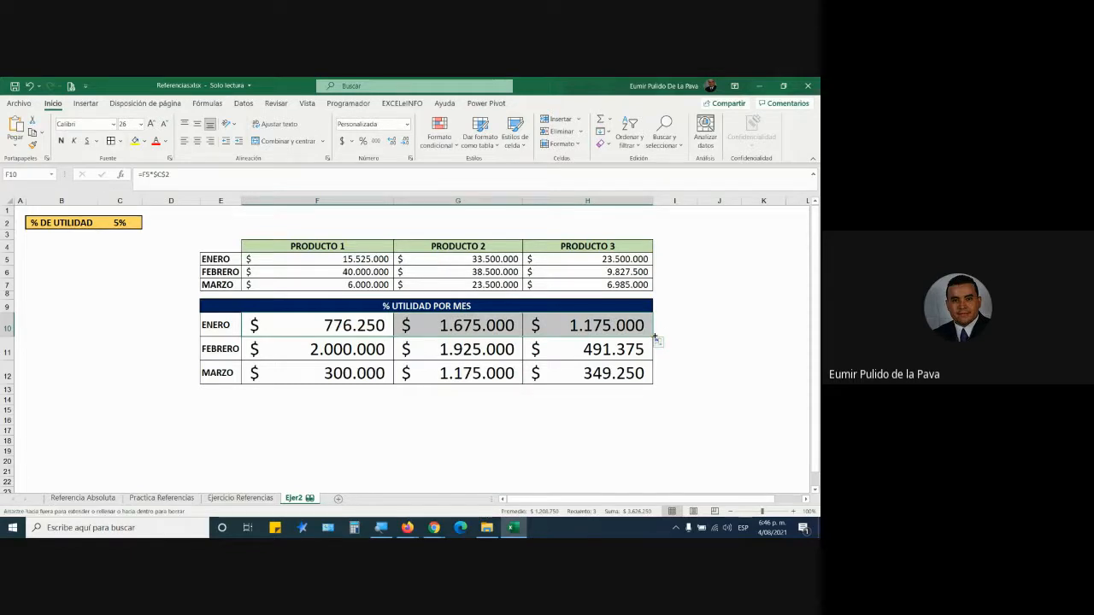
drag(654, 338, 655, 386)
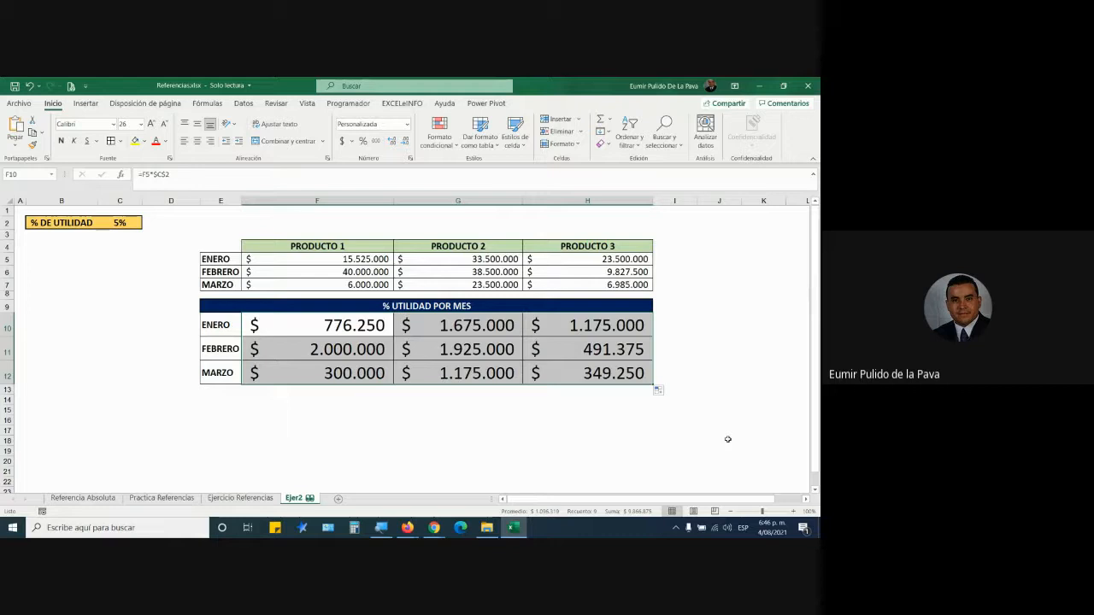
double_click(308, 318)
drag(281, 325, 353, 339)
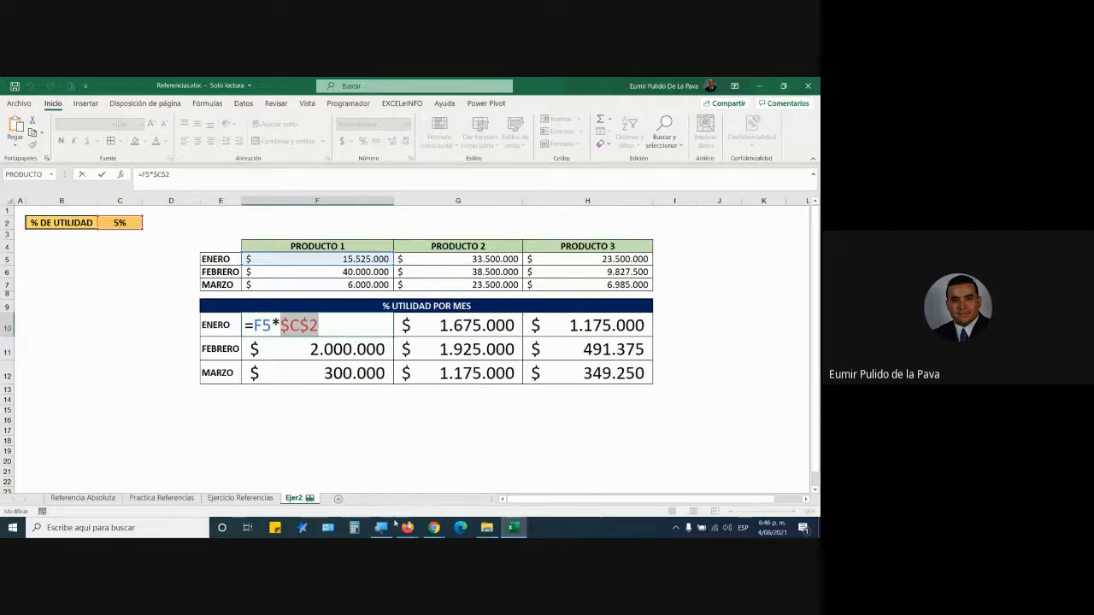
Step: Admit everyone waiting to join the Google Meet call, including the next person who asks, and return to the Excel workbook
click(434, 528)
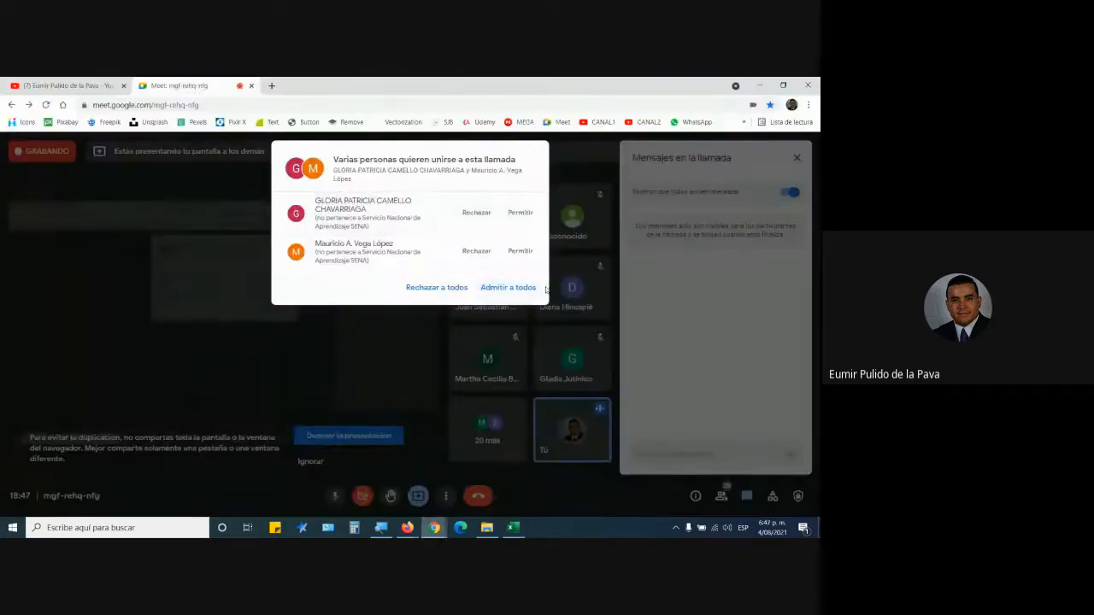
click(512, 291)
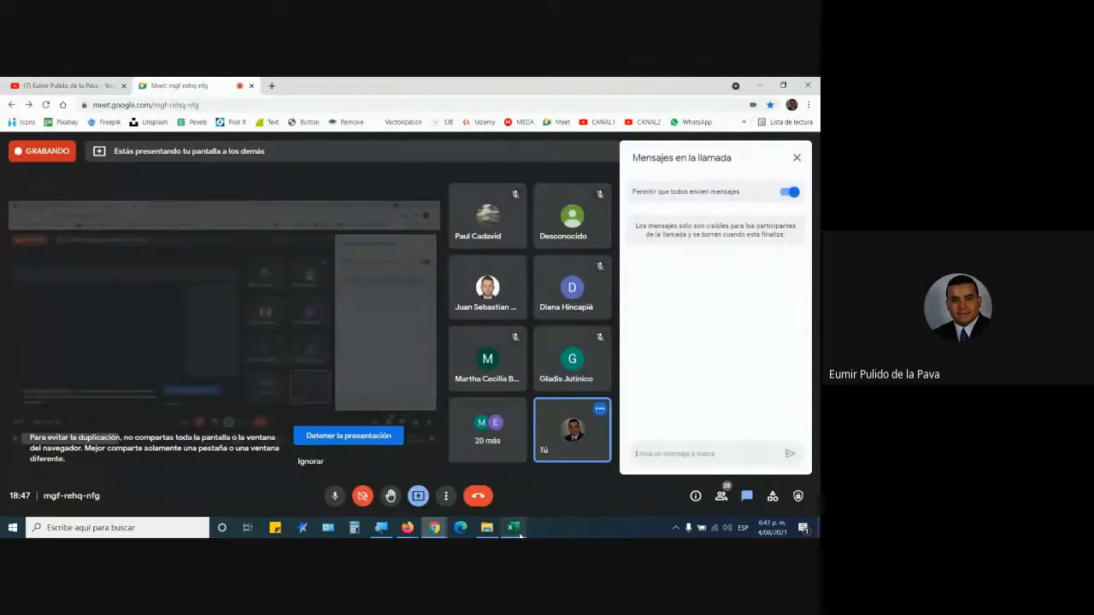
click(518, 530)
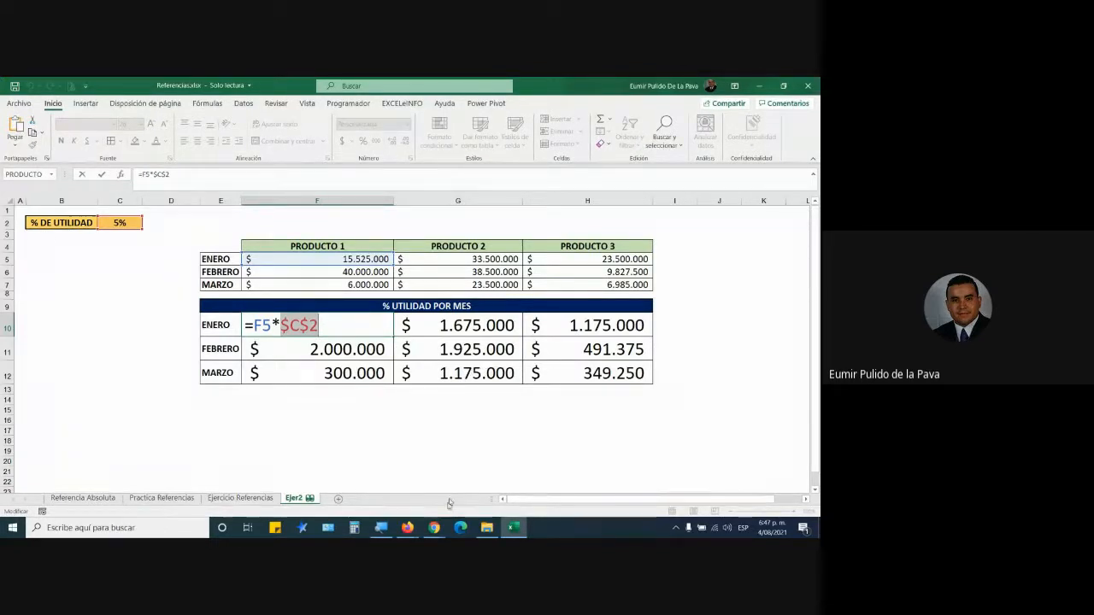
click(434, 527)
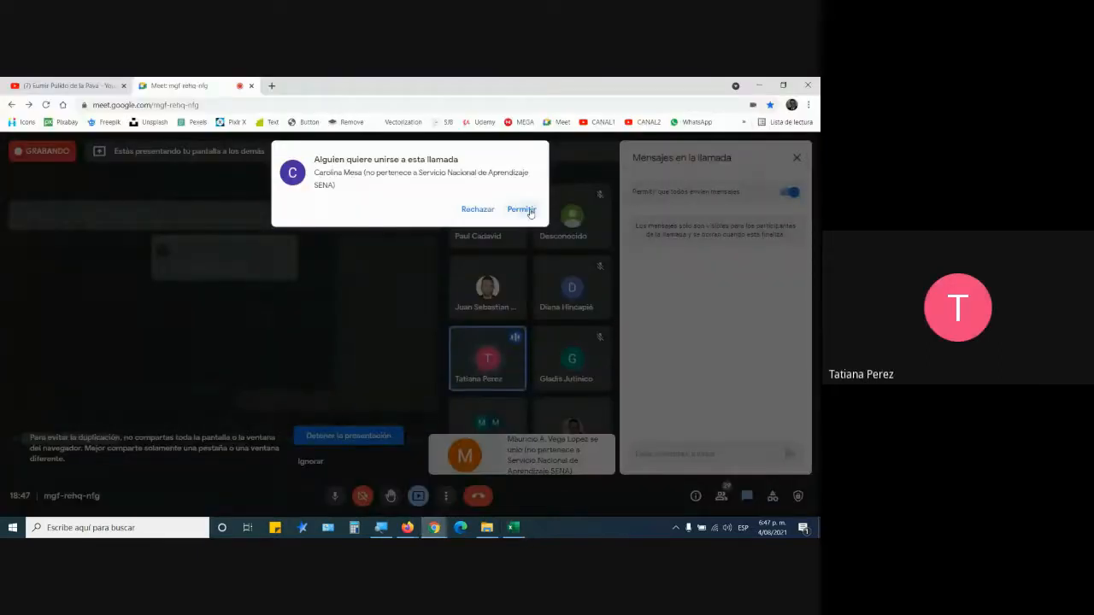
click(522, 209)
click(514, 529)
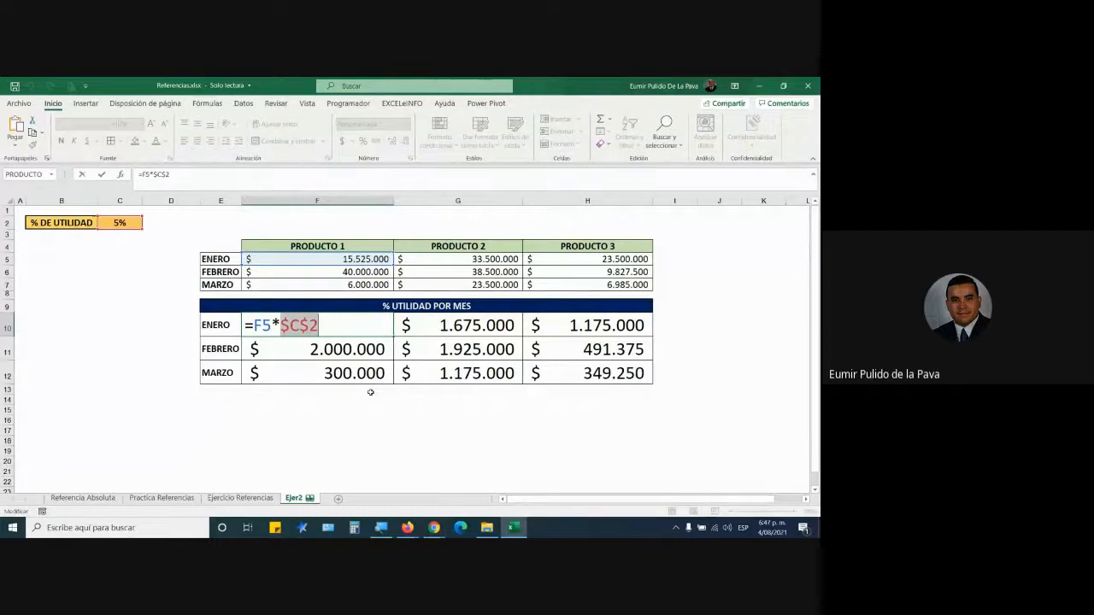
Step: Cycle the C2 reference in F10's formula through its absolute, mixed and relative forms, ending on $C$2
key(F4)
key(F4)
key(F4)
key(F4)
key(F4)
key(F4)
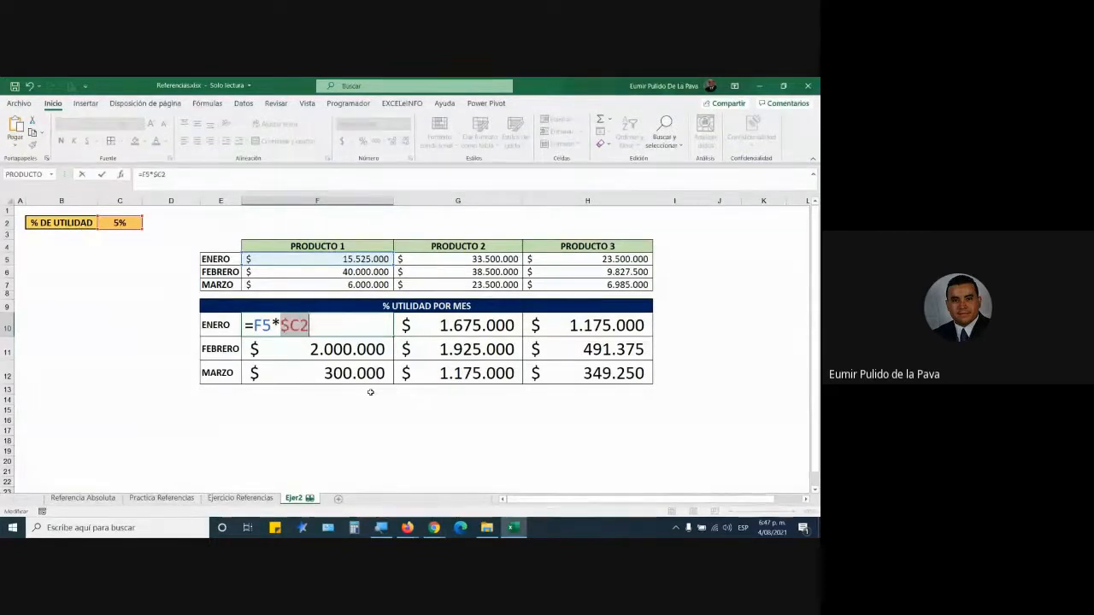
key(F4)
key(F4)
key(F4)
key(F4)
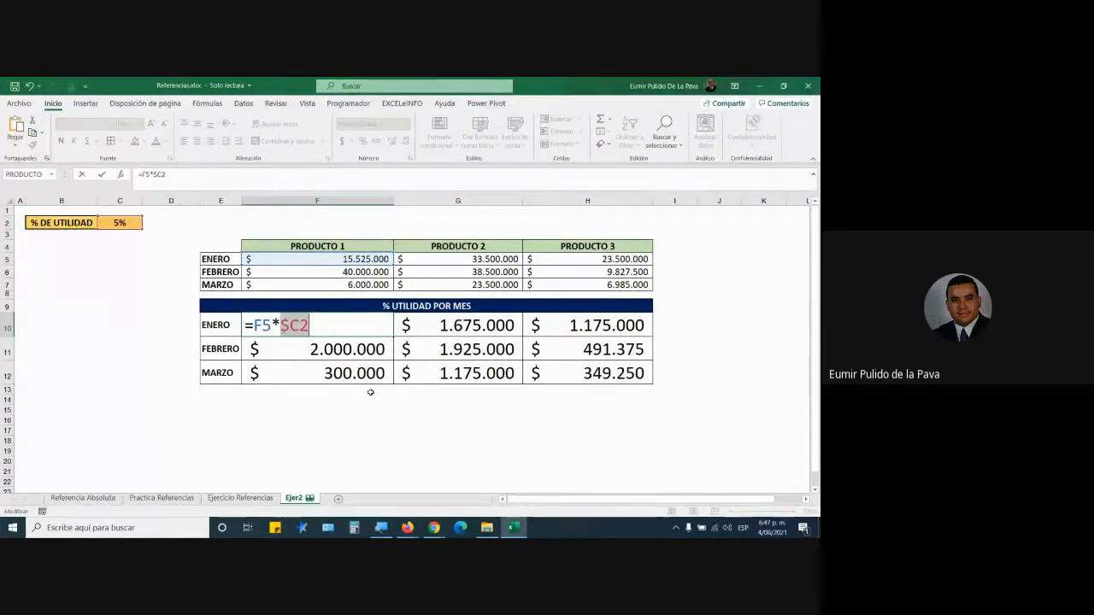
key(F4)
key(F4)
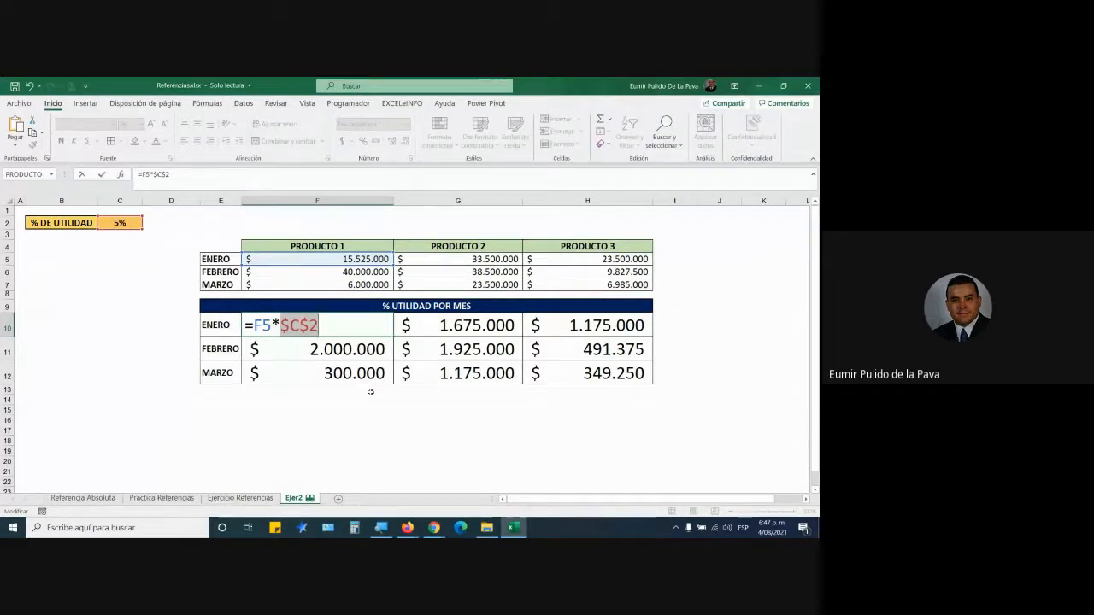
key(Return)
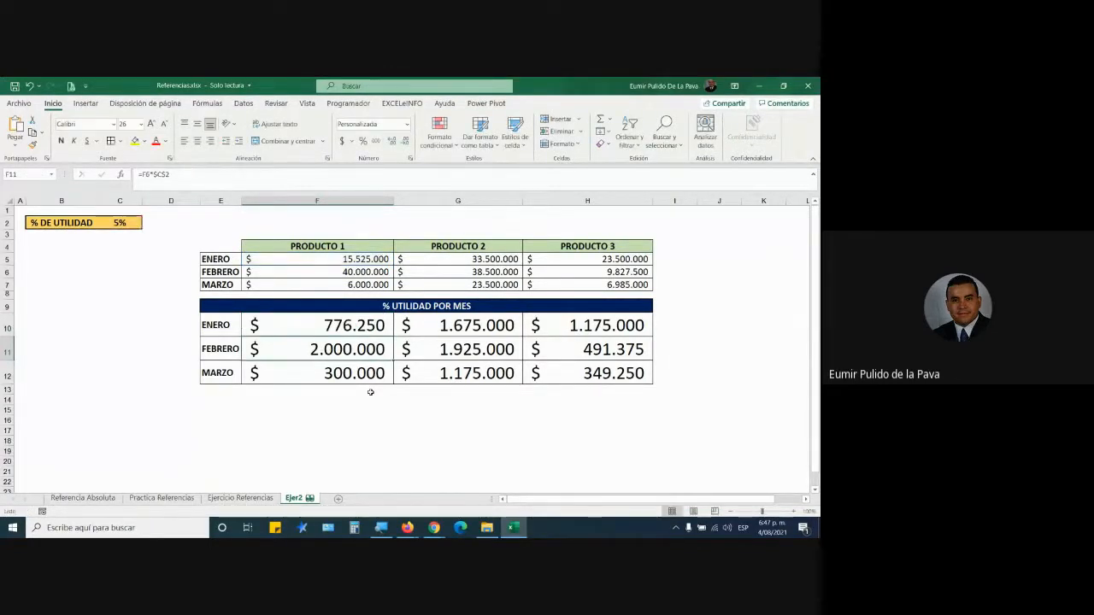
Step: Switch to Chrome and search Google Images for "teclado portatil" in a new browser tab
mouse_move(423, 521)
click(376, 478)
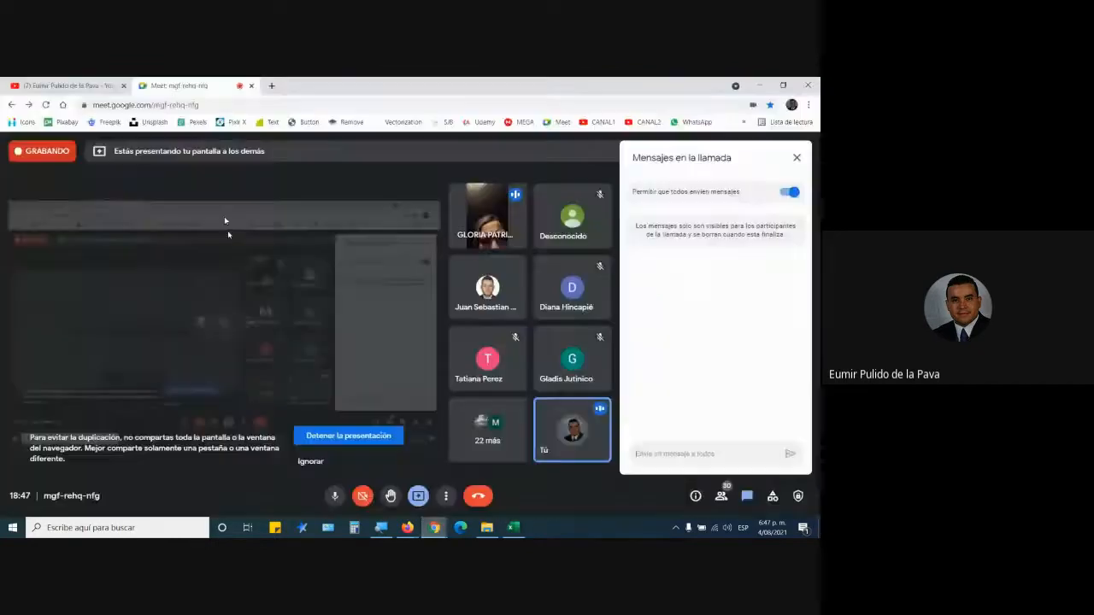
click(266, 85)
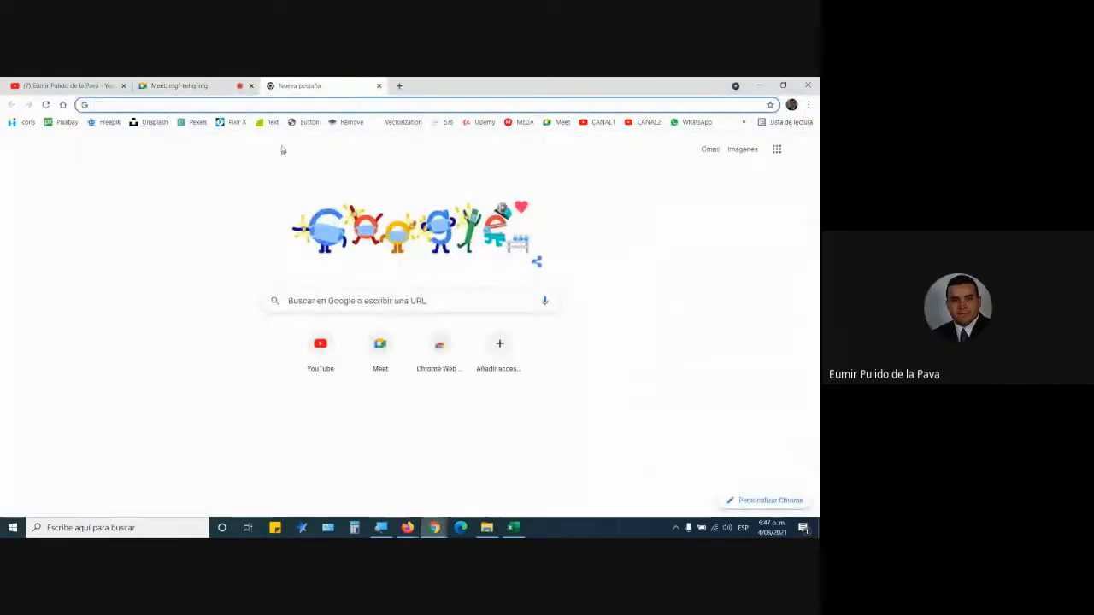
text(teclado)
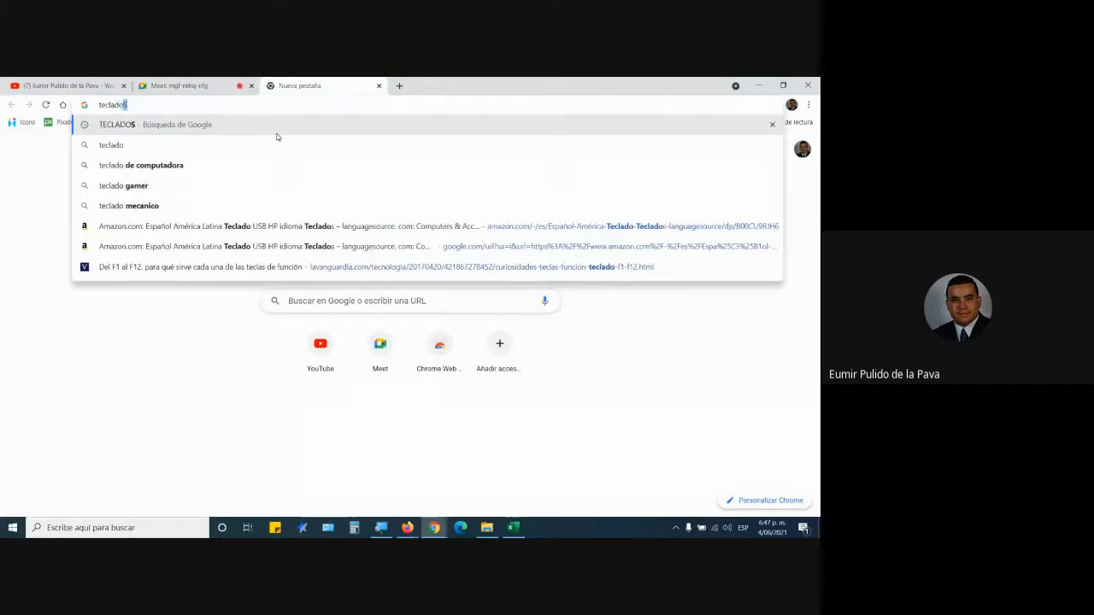
text( portatil)
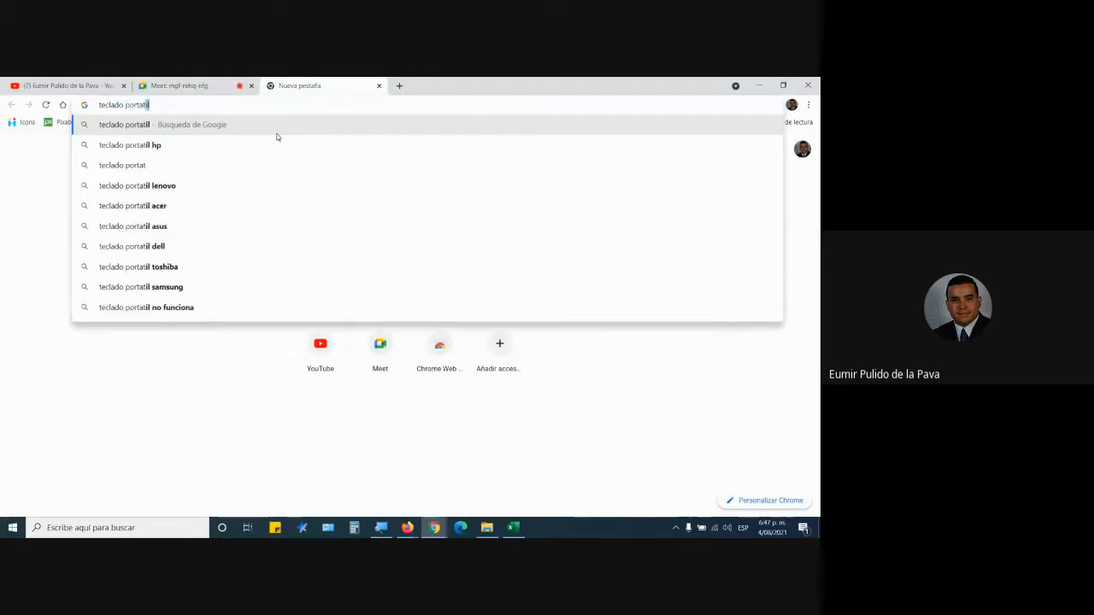
key(Return)
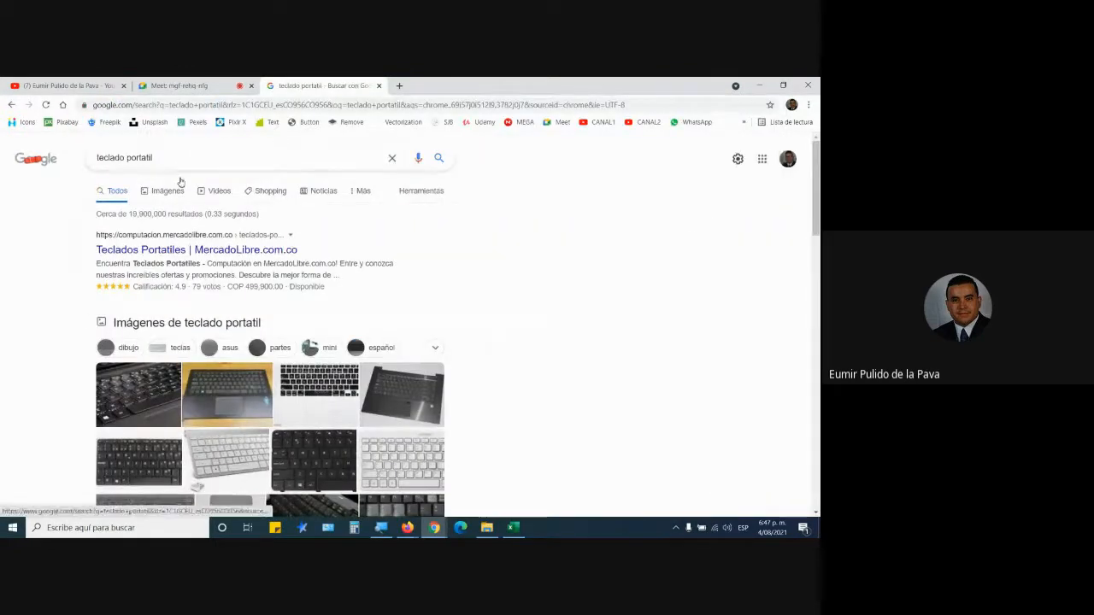
click(166, 191)
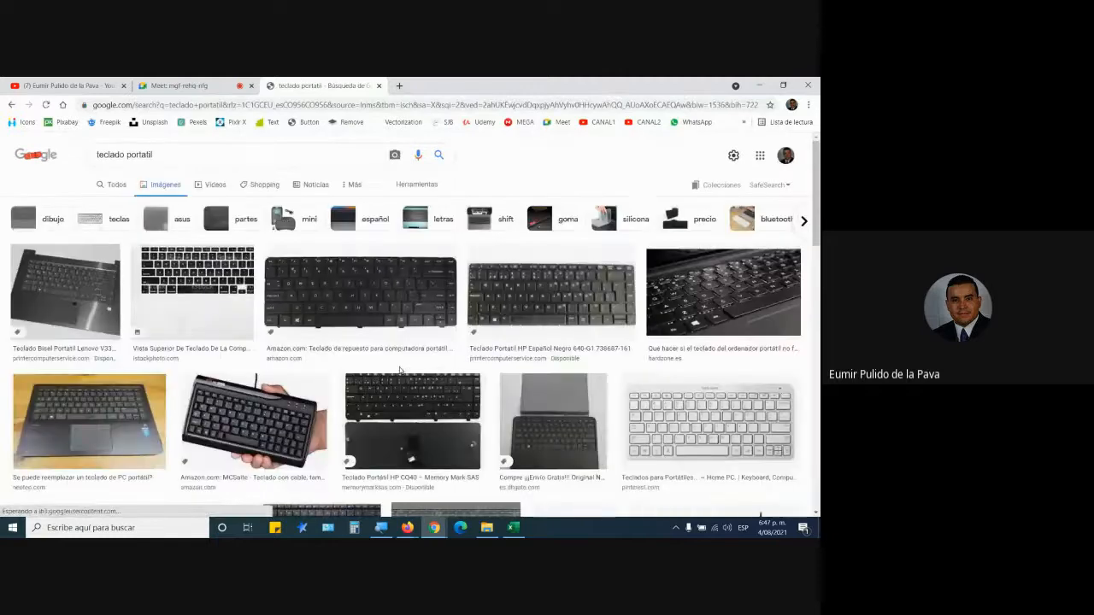
Step: Open the Amazon page of the HP 2000 – 300 Series replacement keyboard and enlarge its product photo
click(346, 323)
click(661, 237)
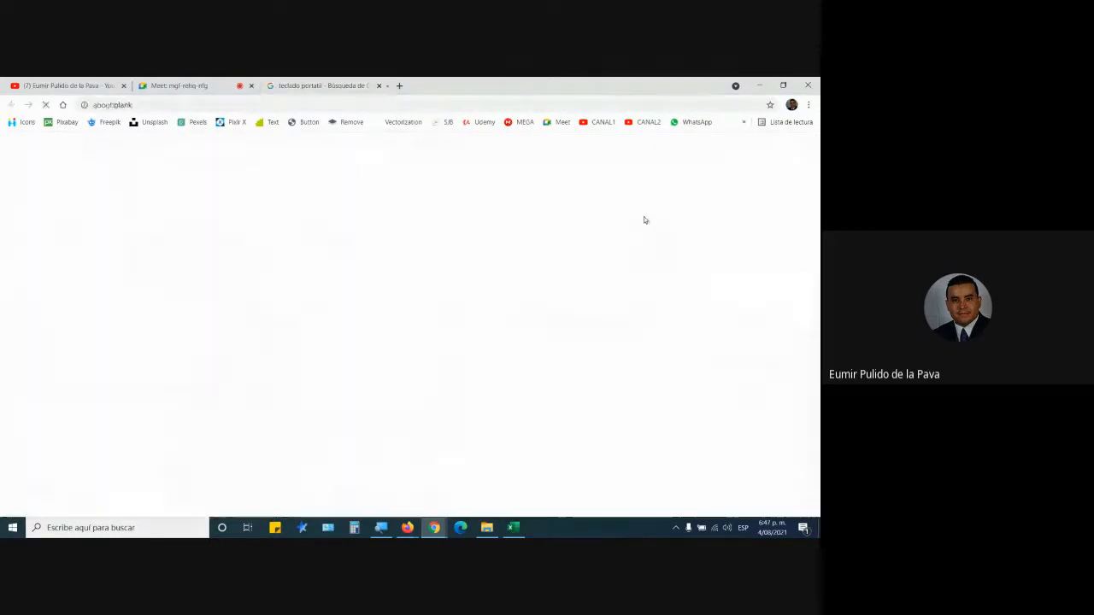
scroll(119, 351, down, 2)
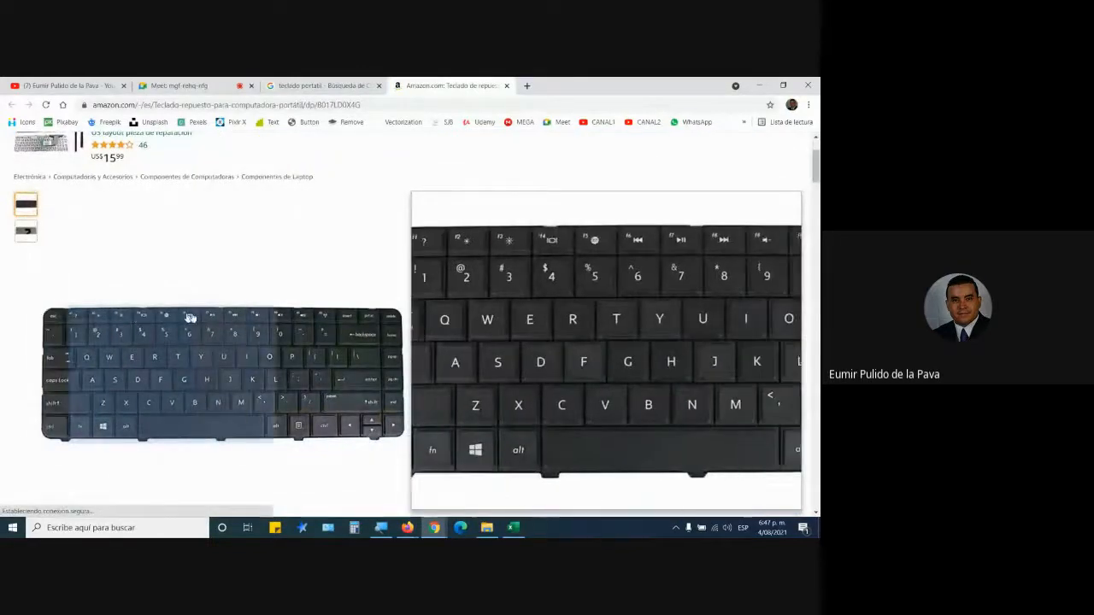
click(120, 346)
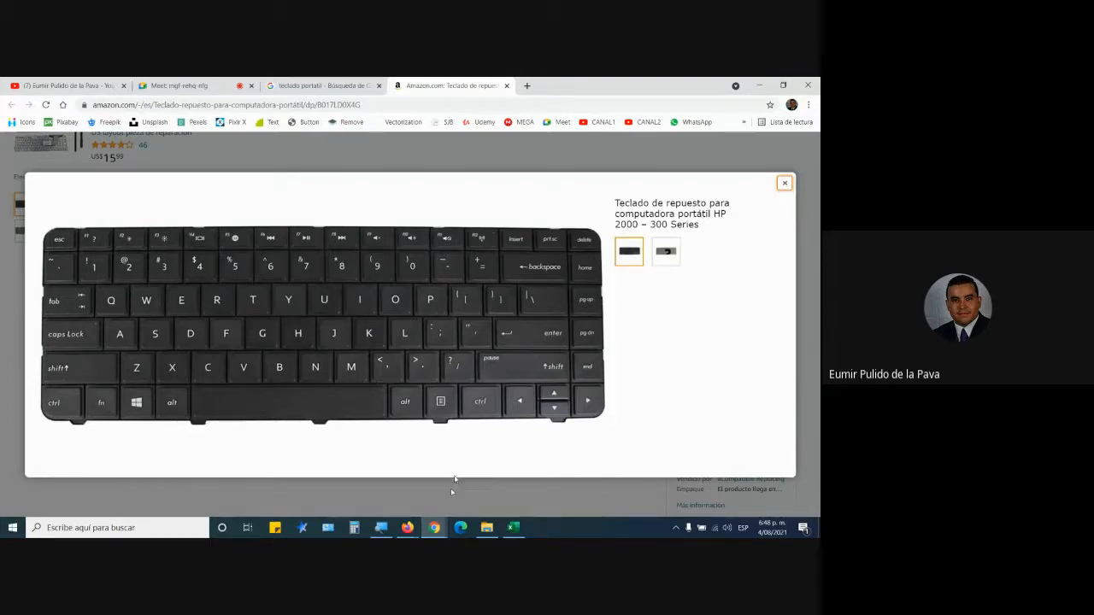
Step: Admit the person asking to join the Google Meet call and switch back to the Excel workbook
click(50, 82)
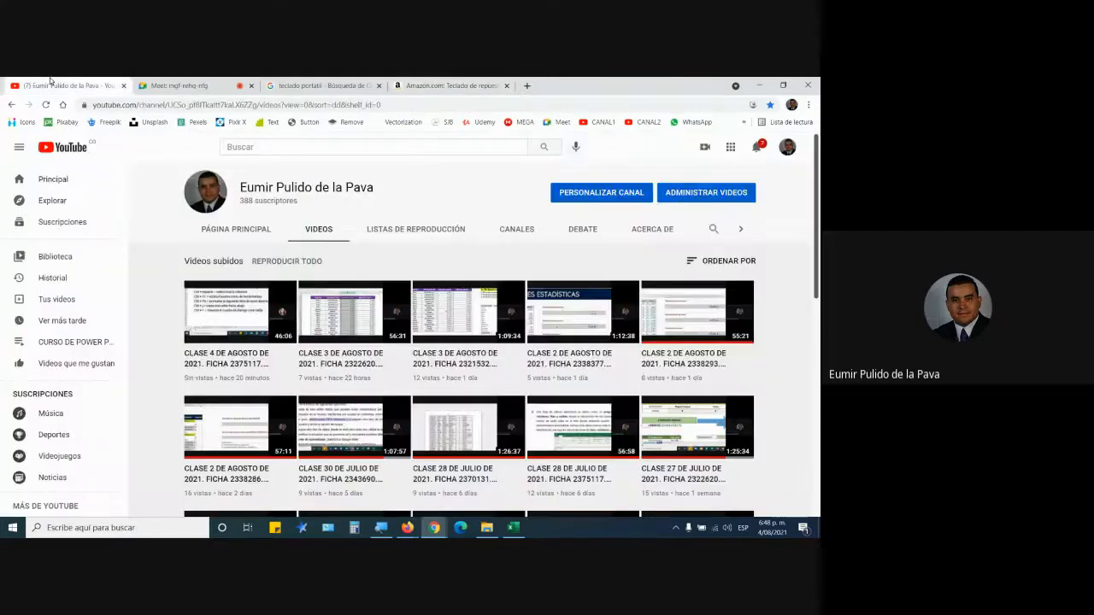
click(179, 86)
click(519, 208)
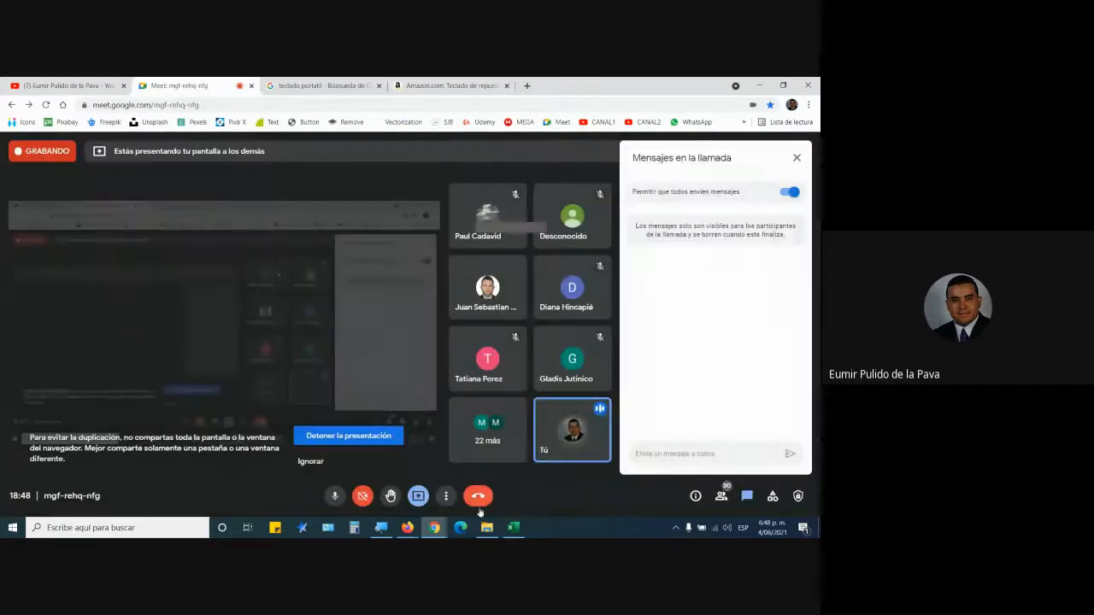
click(513, 527)
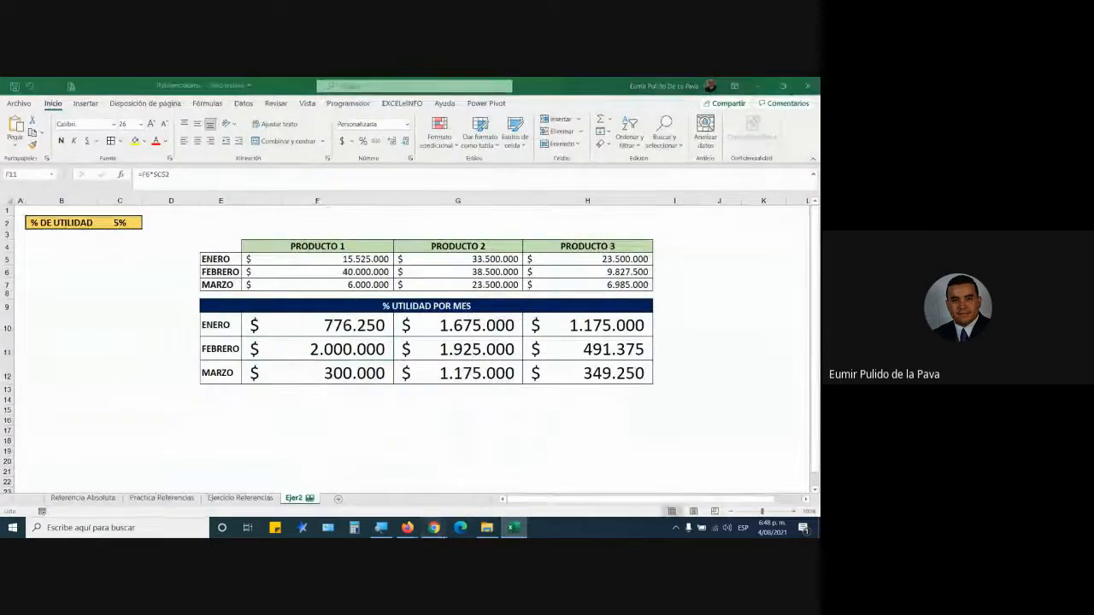
Step: Switch to Chrome and show the enlarged keyboard photo on the Amazon page again
click(435, 529)
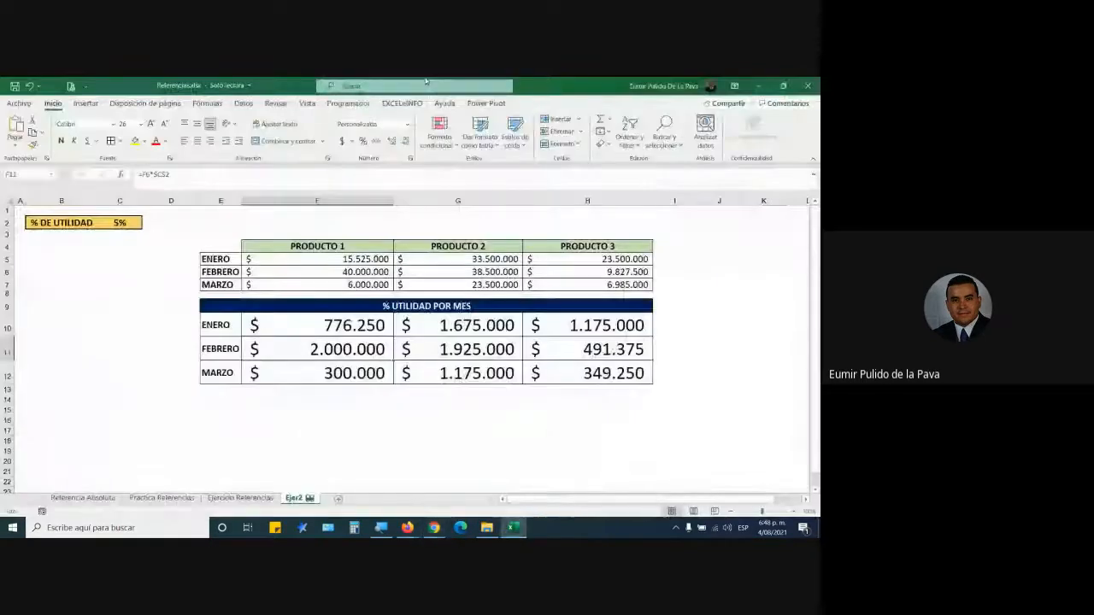
click(434, 528)
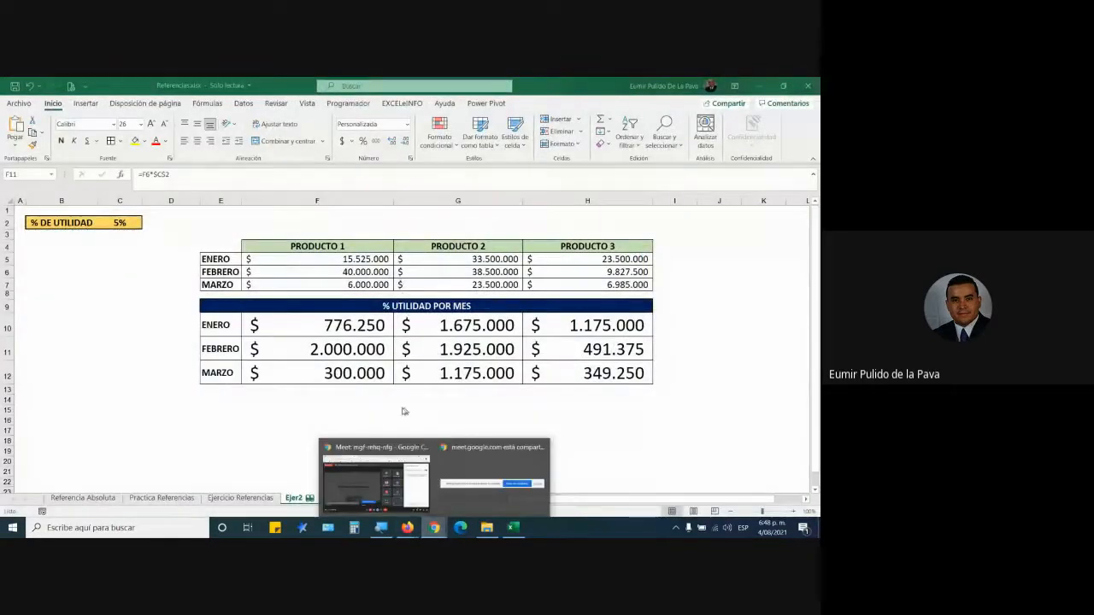
click(376, 483)
click(428, 86)
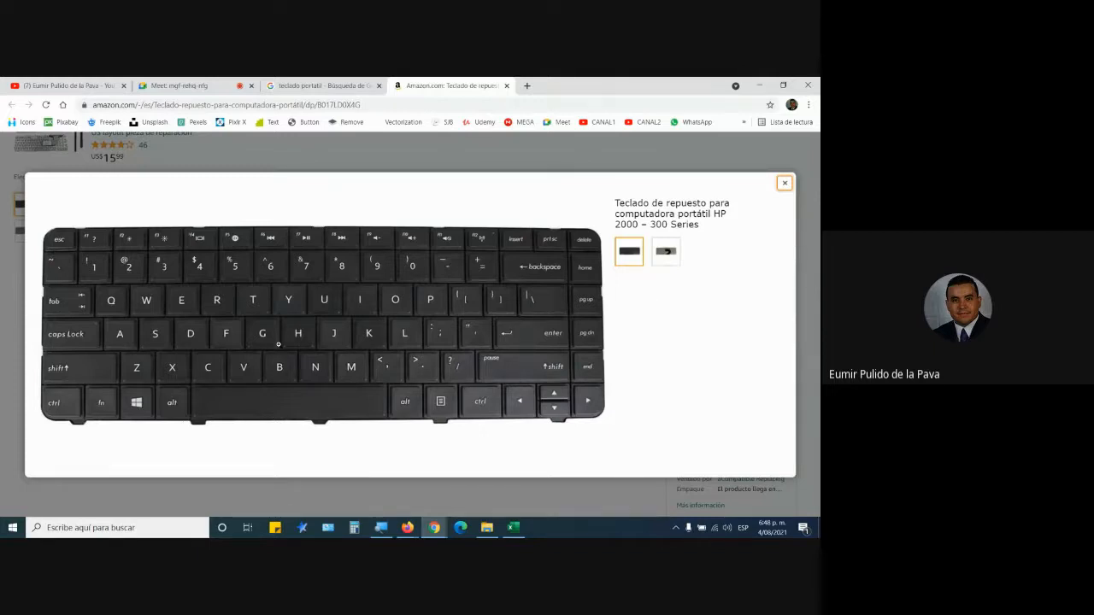
Step: Close the keyboard photo with its Amazon and Google Images pages, and admit the participant waiting to join the Meet call
click(784, 183)
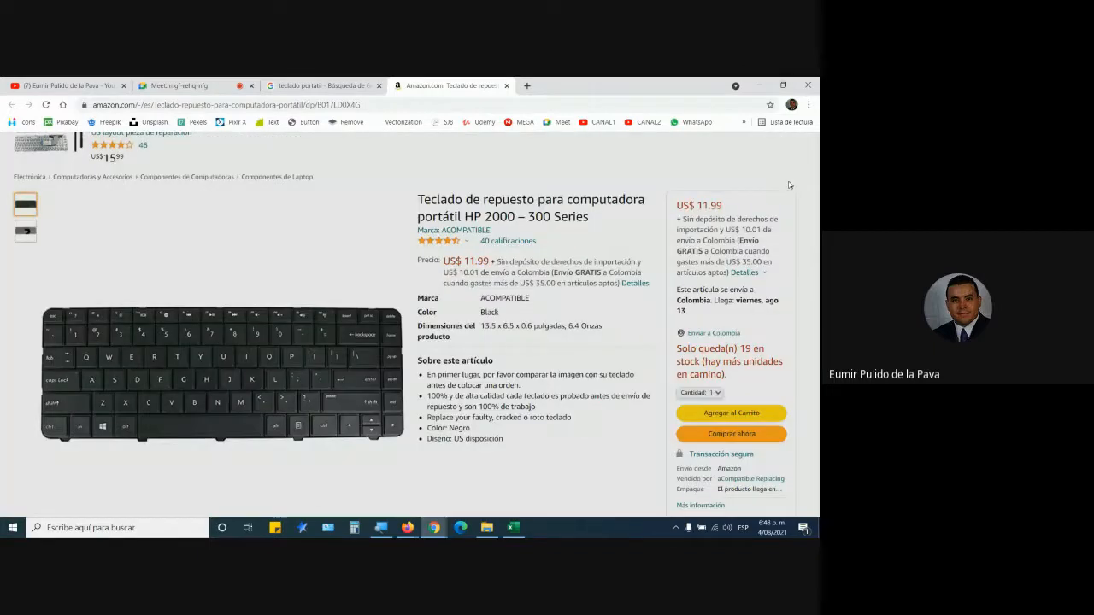
click(507, 86)
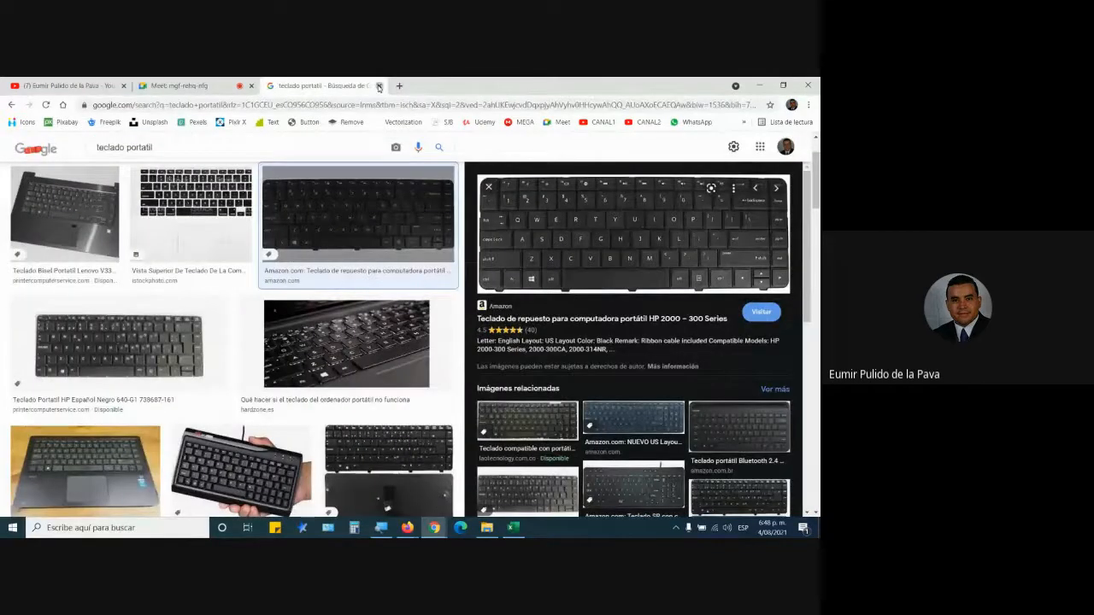
click(378, 86)
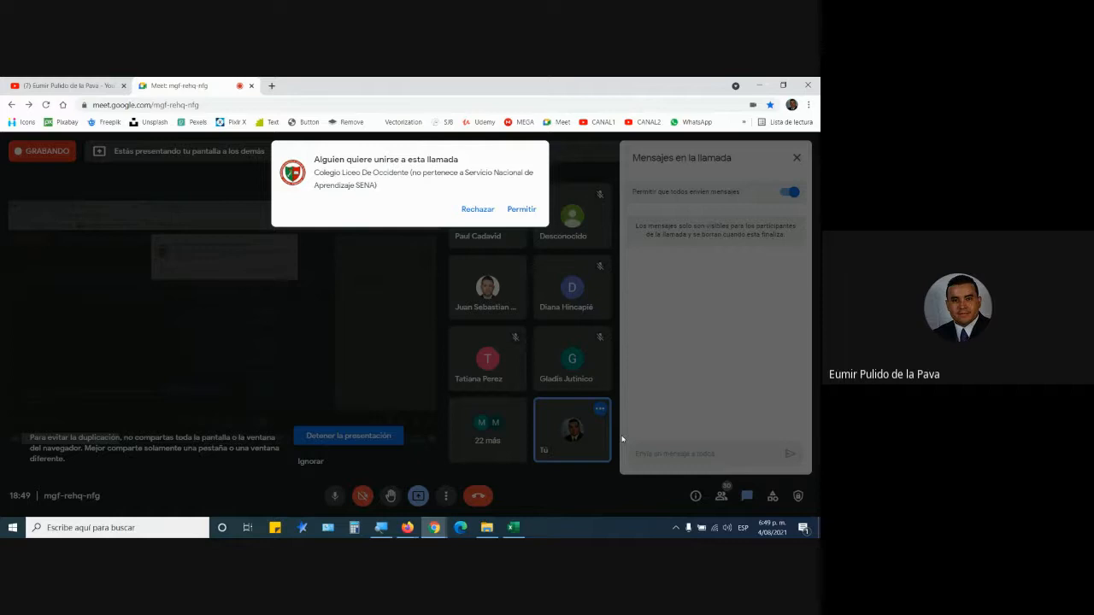
click(511, 217)
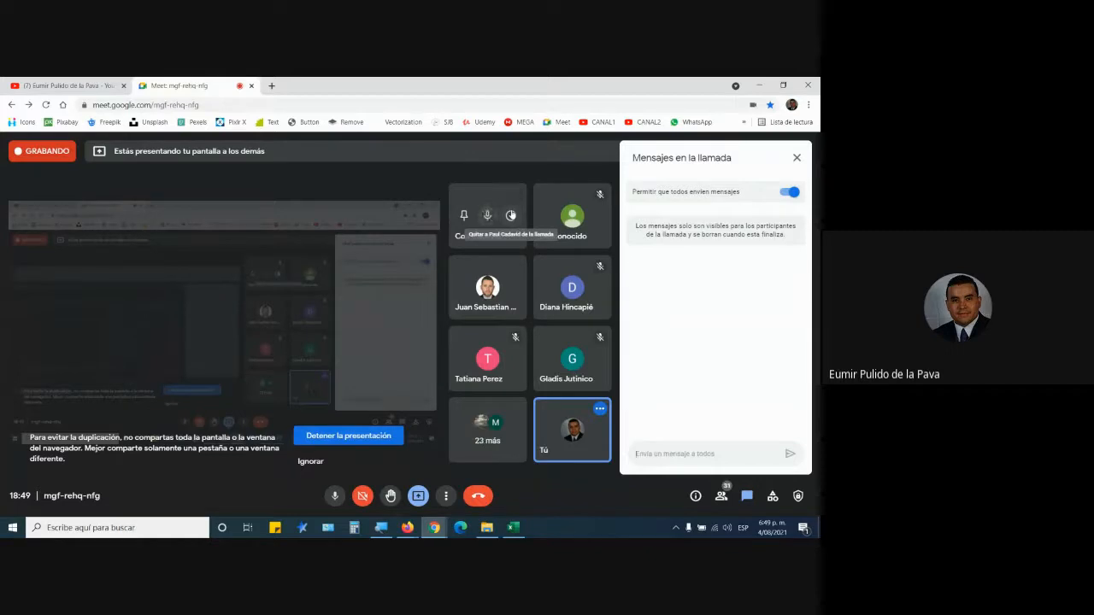
Step: Switch to the PDF learning guide in Firefox and find the table of Excel error types under section J on page 7
key(alt+Tab)
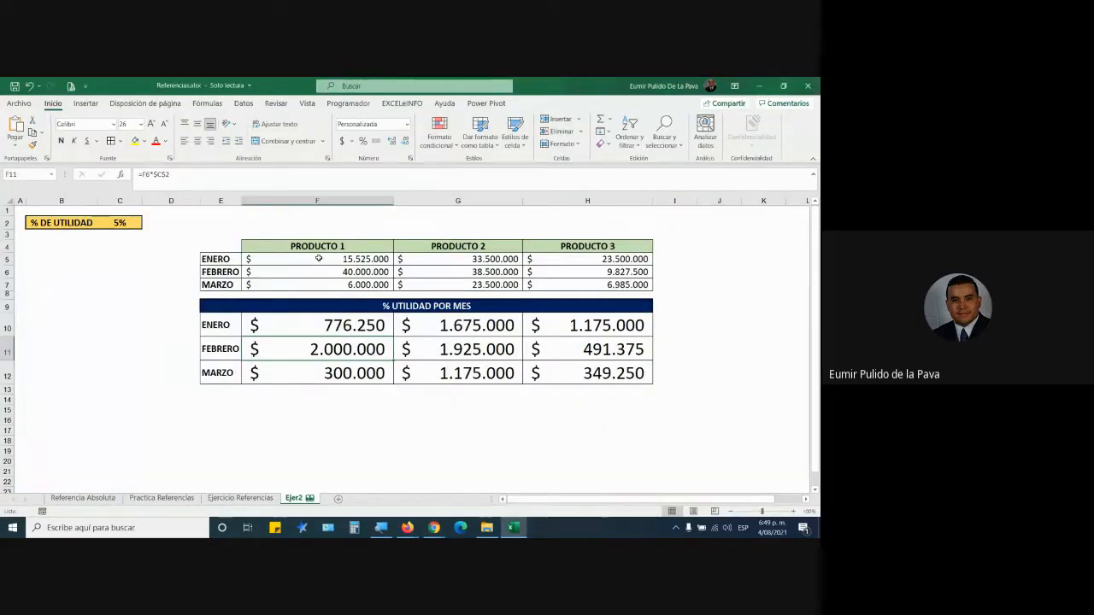
mouse_move(408, 528)
click(455, 497)
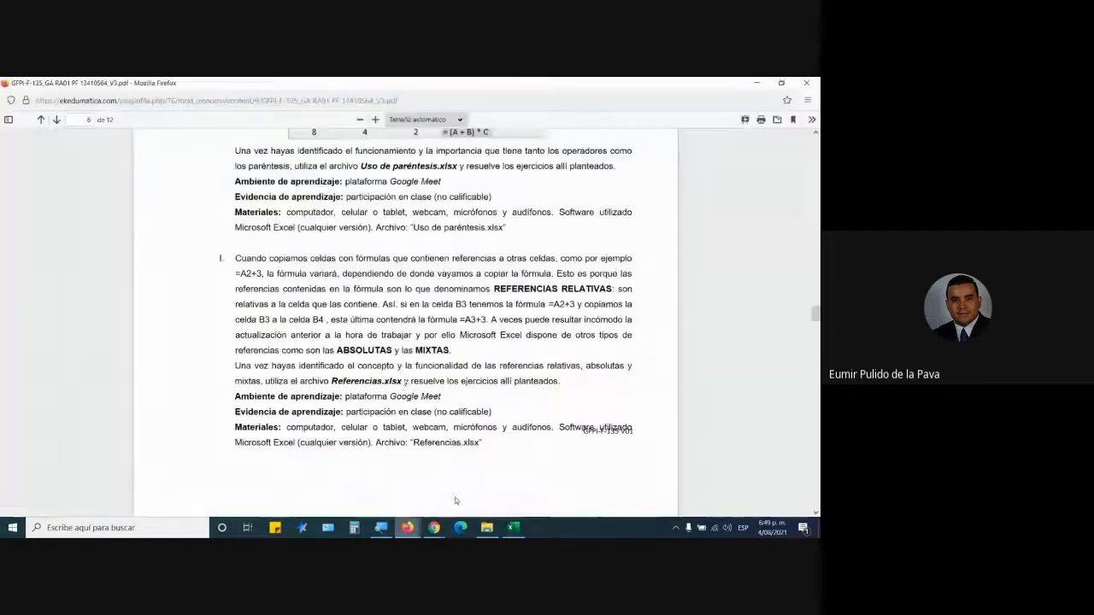
scroll(406, 385, down, 10)
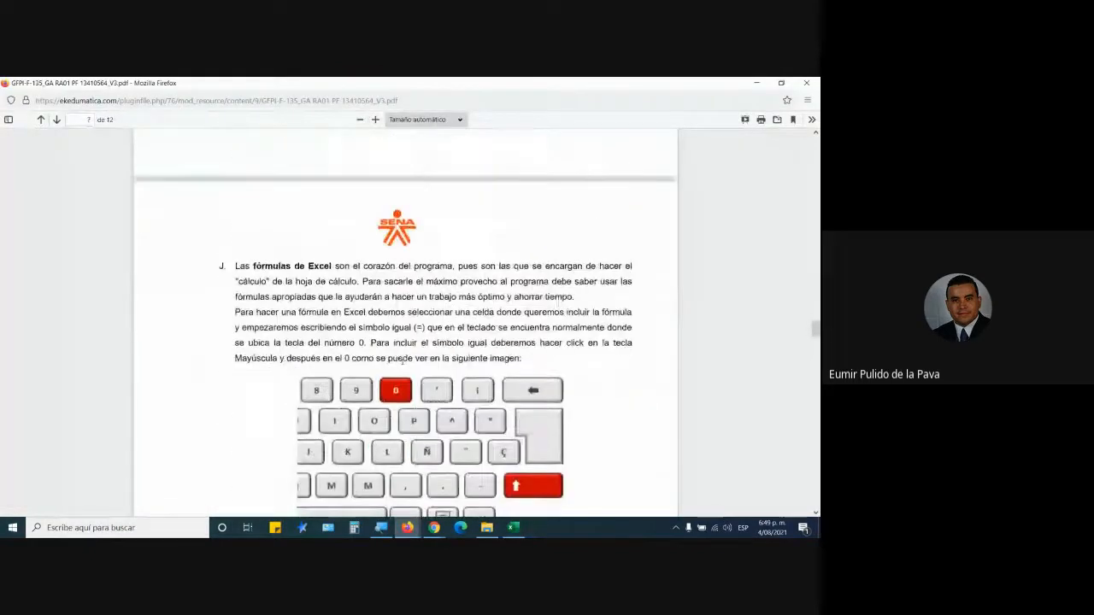
drag(236, 163, 359, 179)
scroll(515, 331, down, 3)
scroll(515, 332, down, 3)
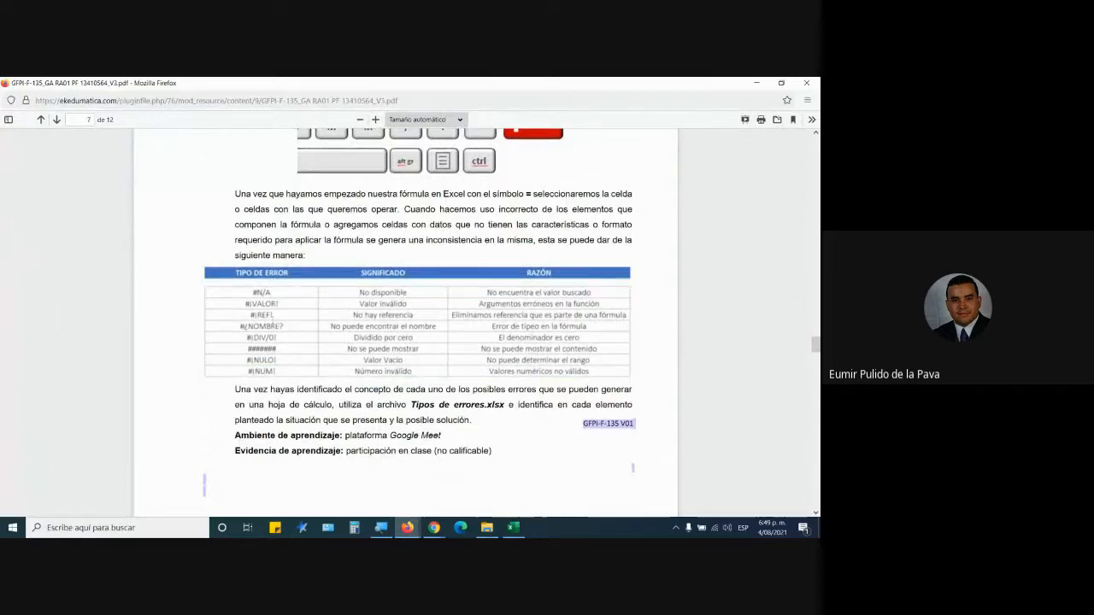
Step: Admit the next person asking to join the Google Meet call and return to the PDF guide in Firefox
click(429, 529)
click(385, 471)
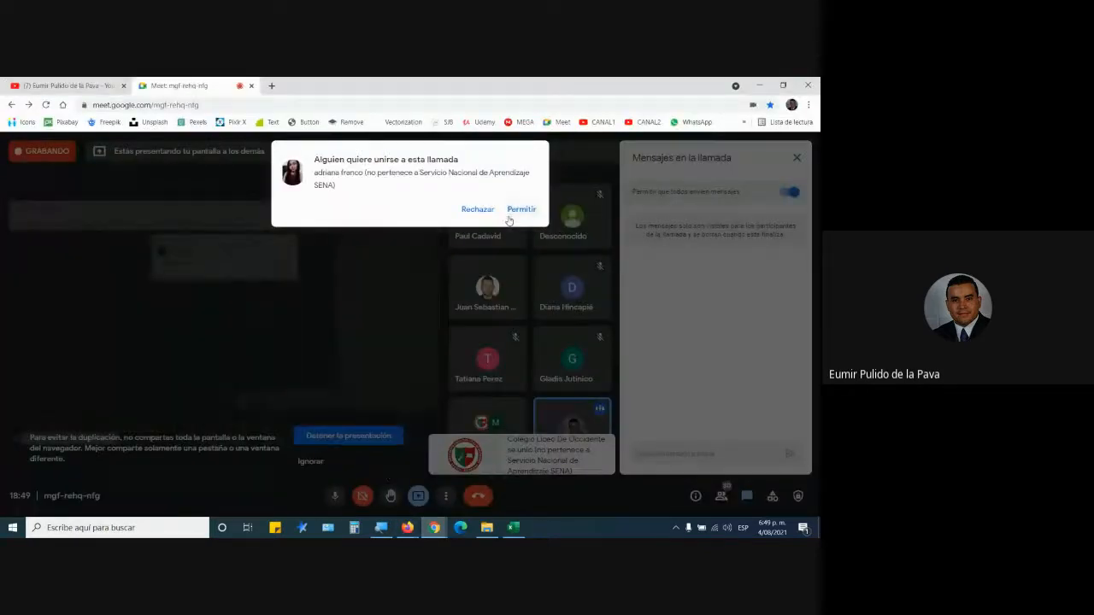
click(512, 215)
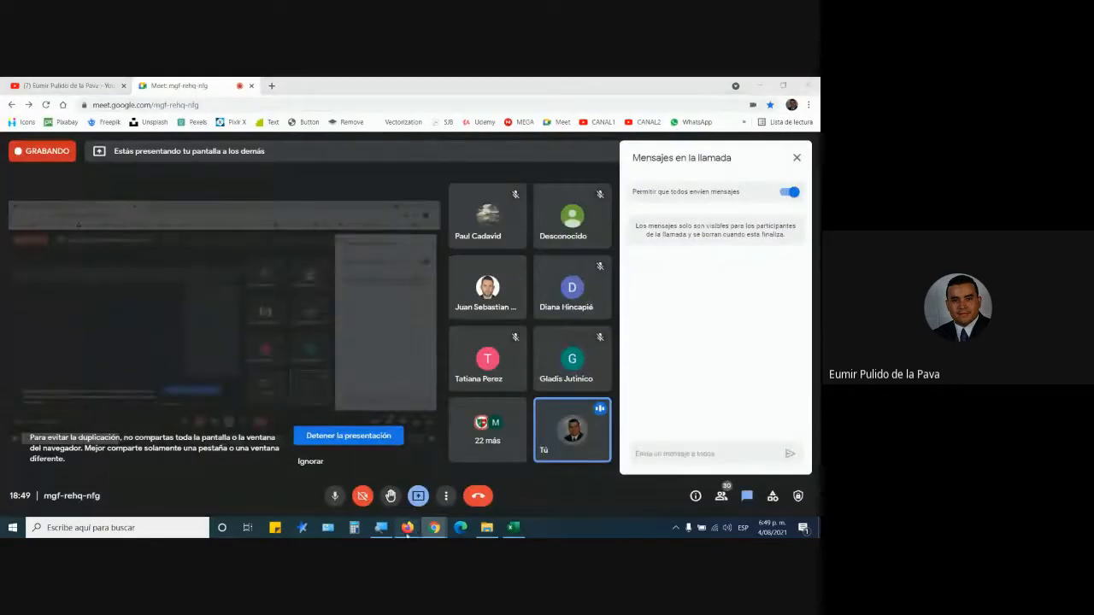
mouse_move(413, 515)
click(465, 483)
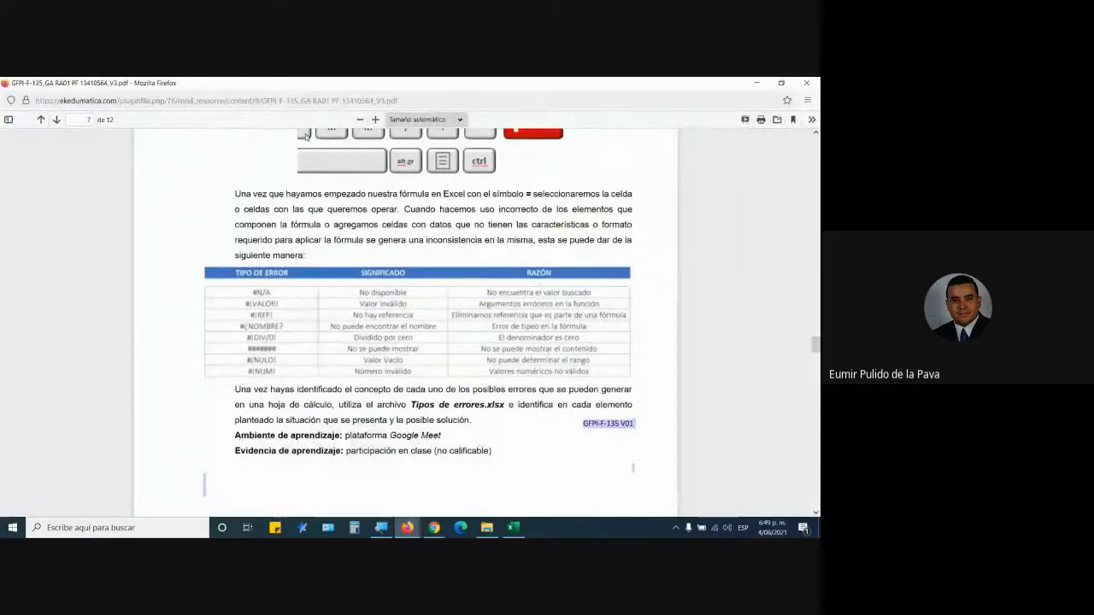
Step: Highlight the file name Tipos de errores.xlsx in the paragraph below the guide's error-type table
click(376, 121)
click(376, 120)
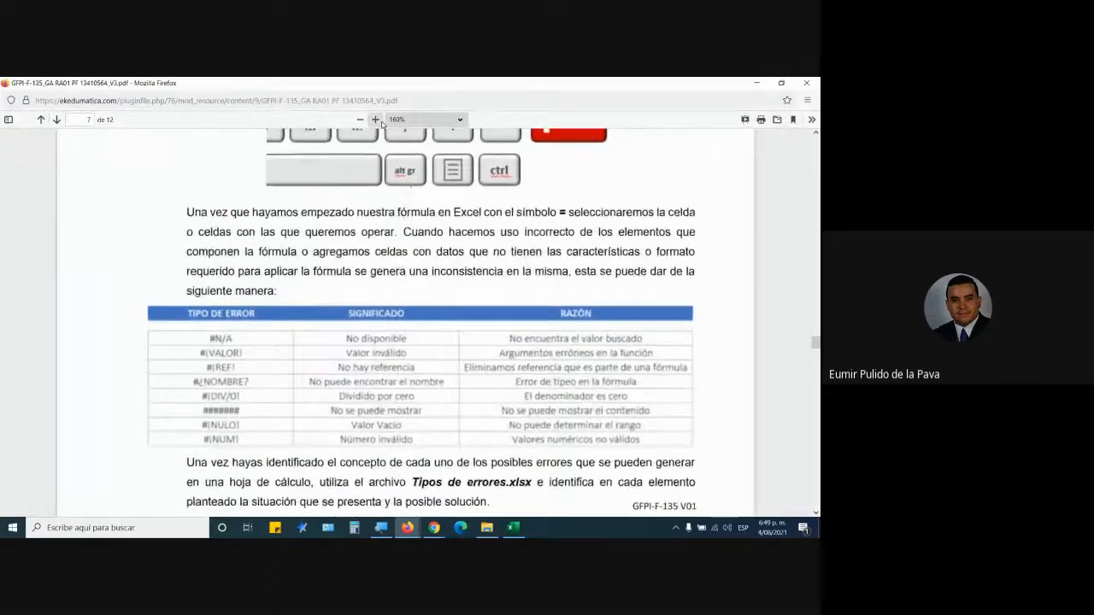
click(376, 120)
scroll(378, 217, down, 2)
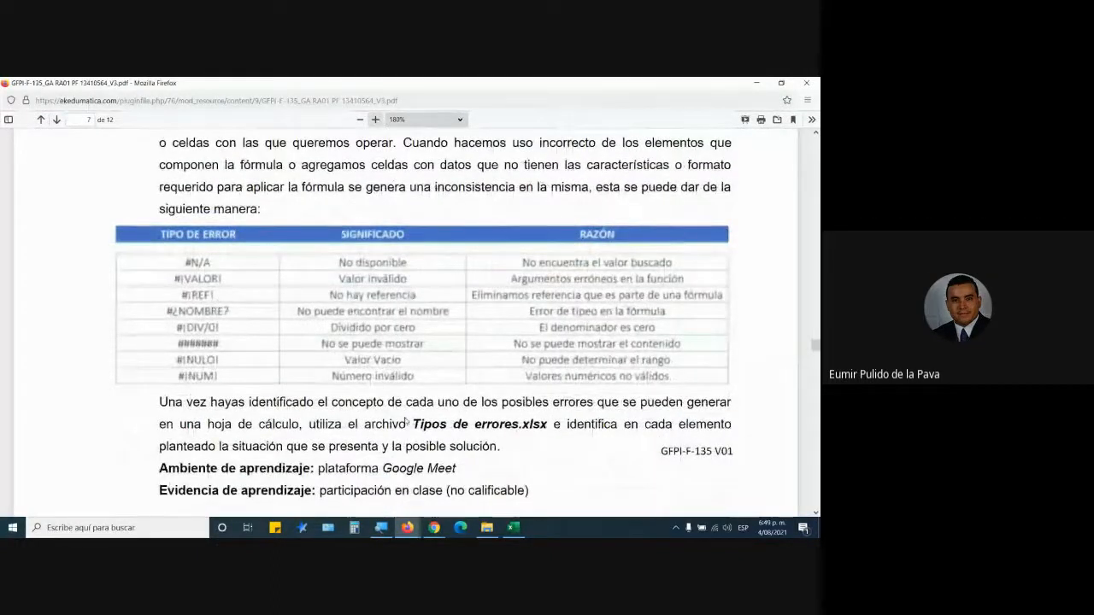
drag(411, 424, 547, 425)
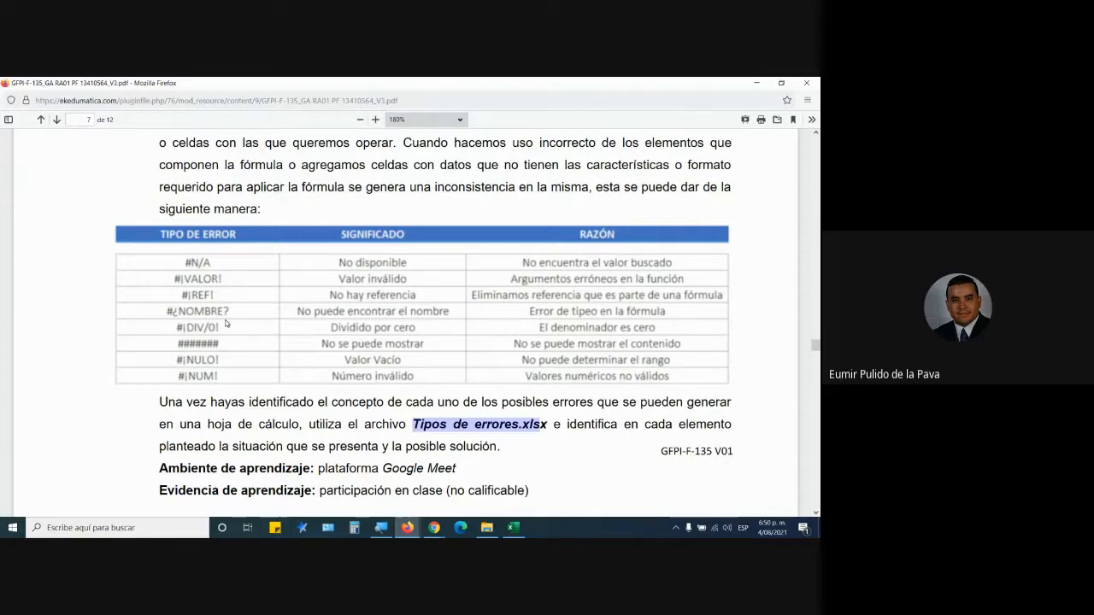
Step: Switch back to the Ejer2 sheet in Excel and select the empty cell G16 below the profit table
click(514, 528)
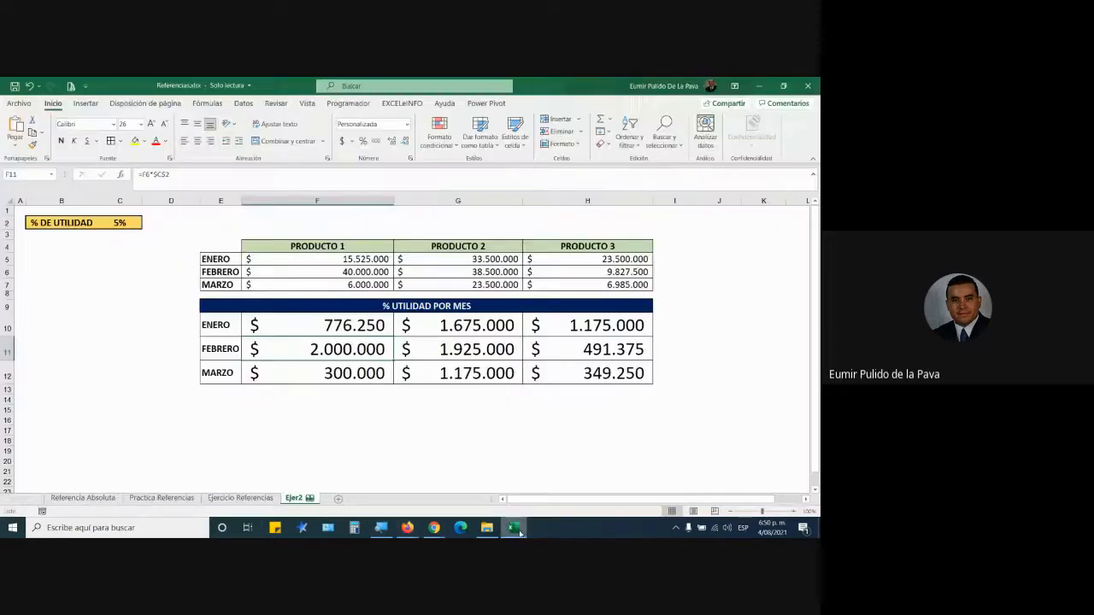
click(410, 420)
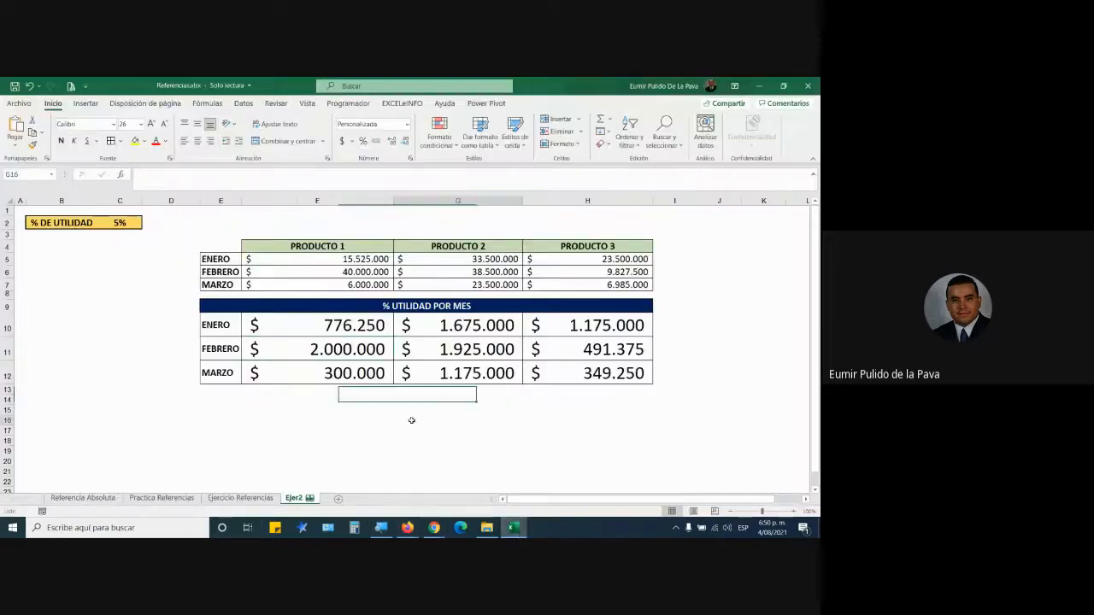
Step: Enlarge the font size of the empty cell G16 to 24
click(151, 124)
click(151, 123)
click(151, 124)
click(151, 124)
click(151, 124)
click(152, 124)
click(152, 124)
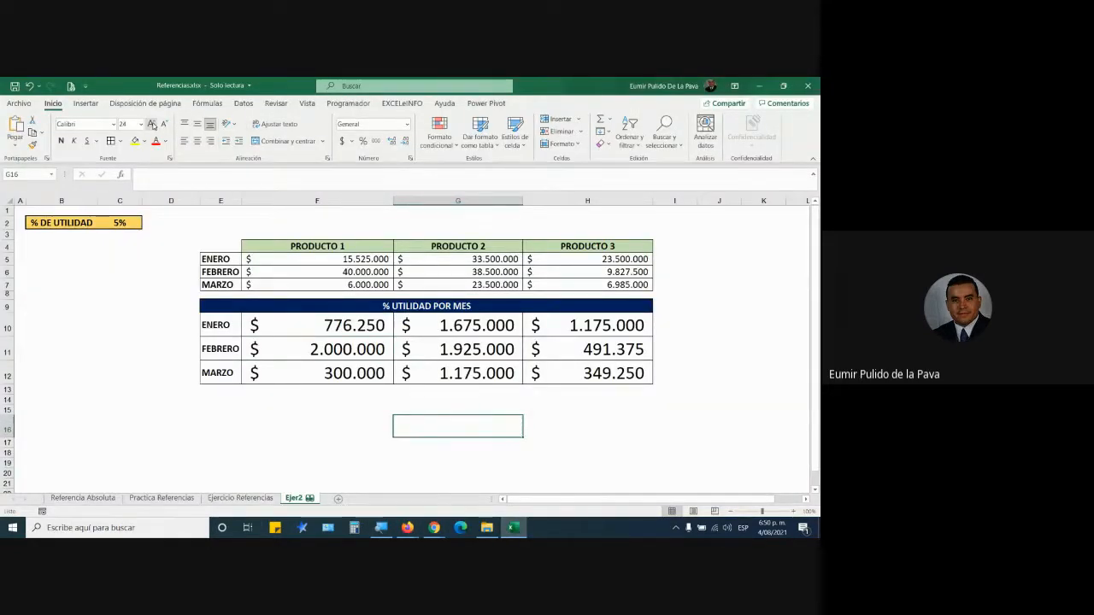
Step: Enter the deliberately misspelled formula =pomedio(G10:G12) in cell G16
text(=p)
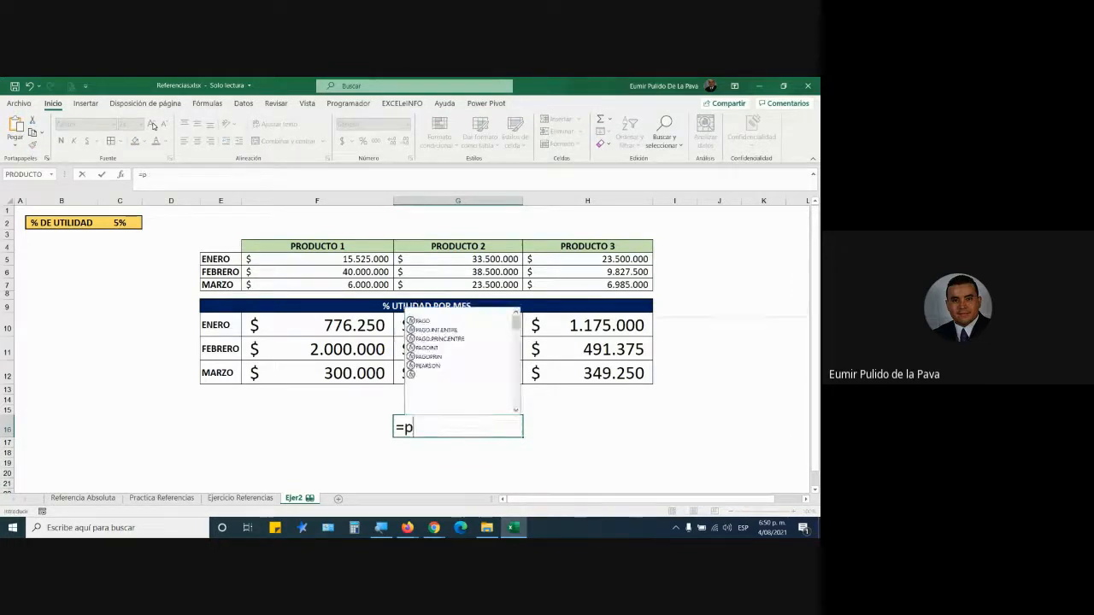
text(omedio)
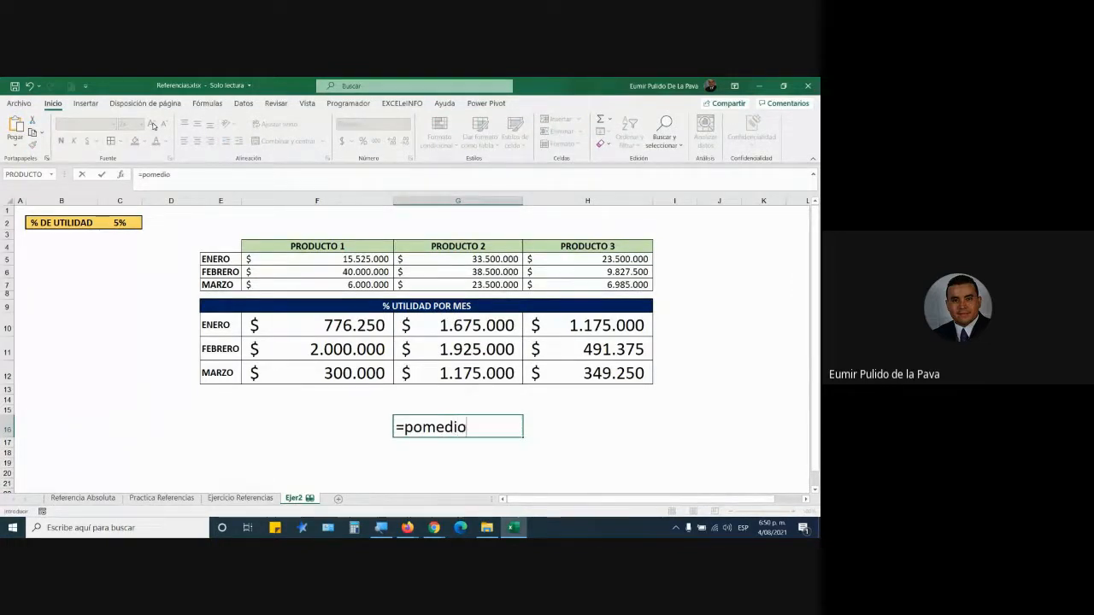
text(()
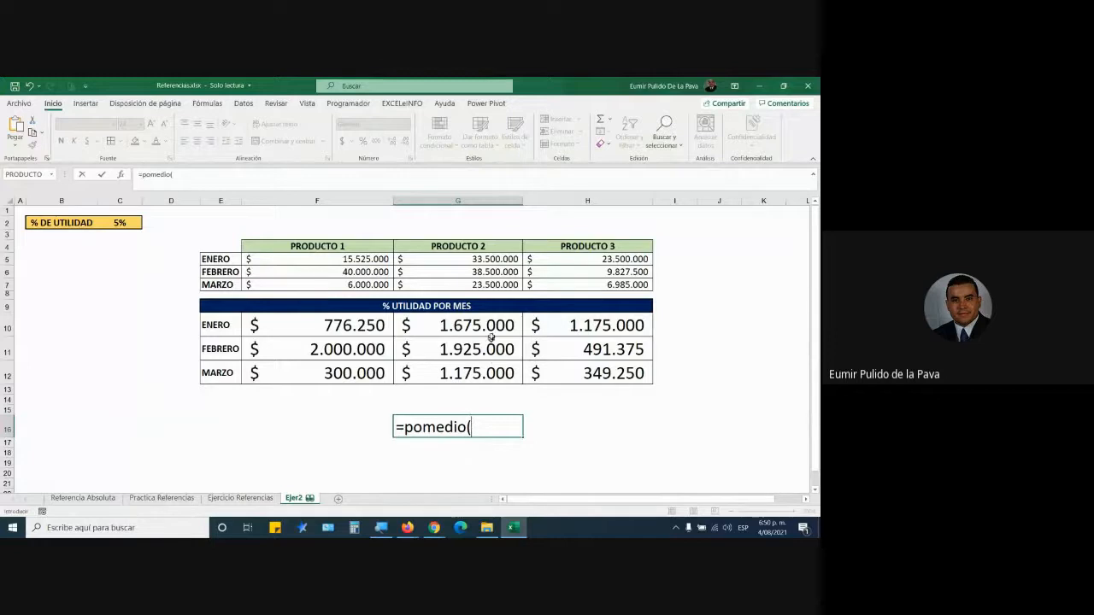
drag(490, 327, 475, 367)
text())
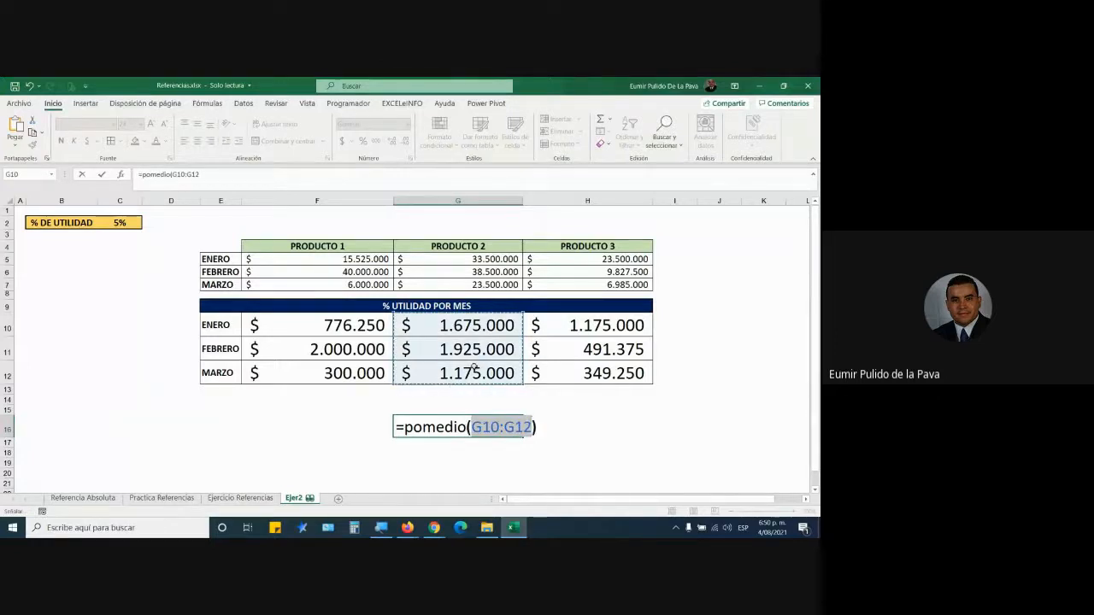
key(Return)
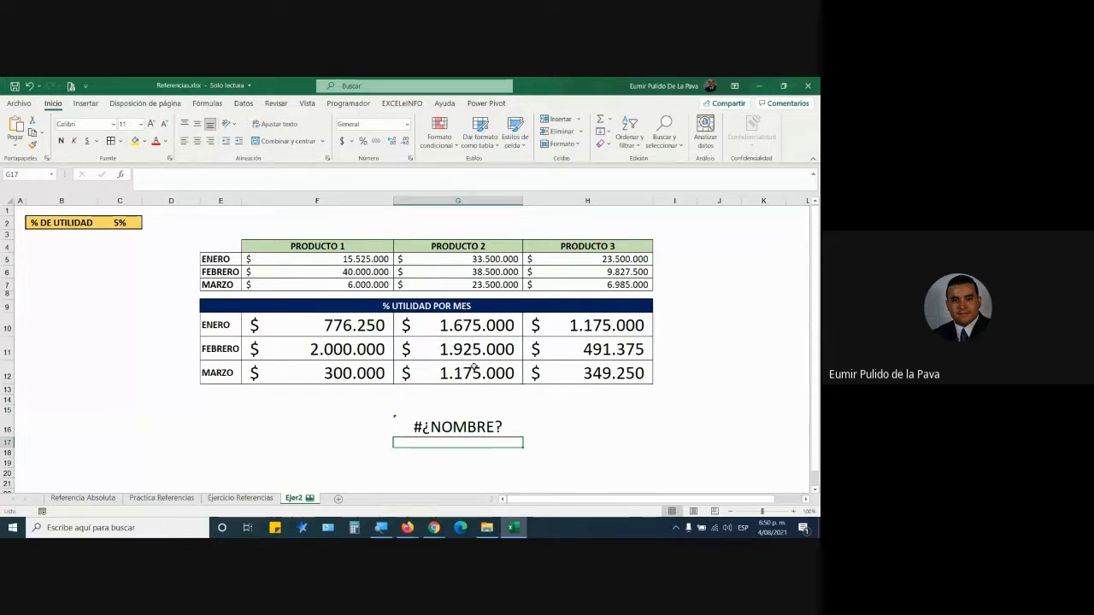
Step: Inspect the formula in G16, pointing out its source range G10:G12 and the misspelled function name pomedio
click(453, 430)
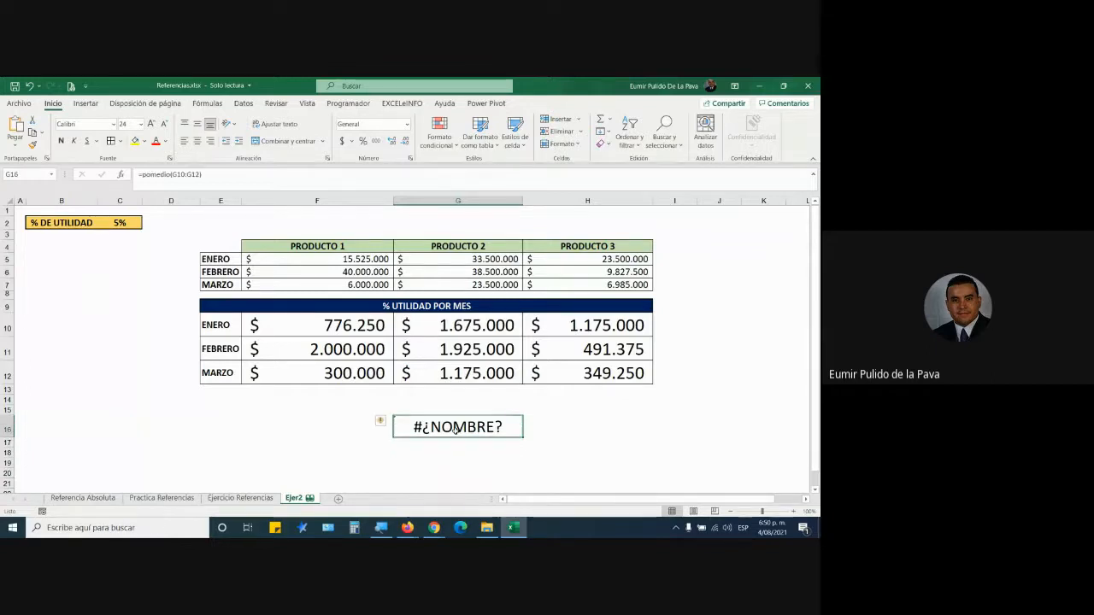
click(471, 325)
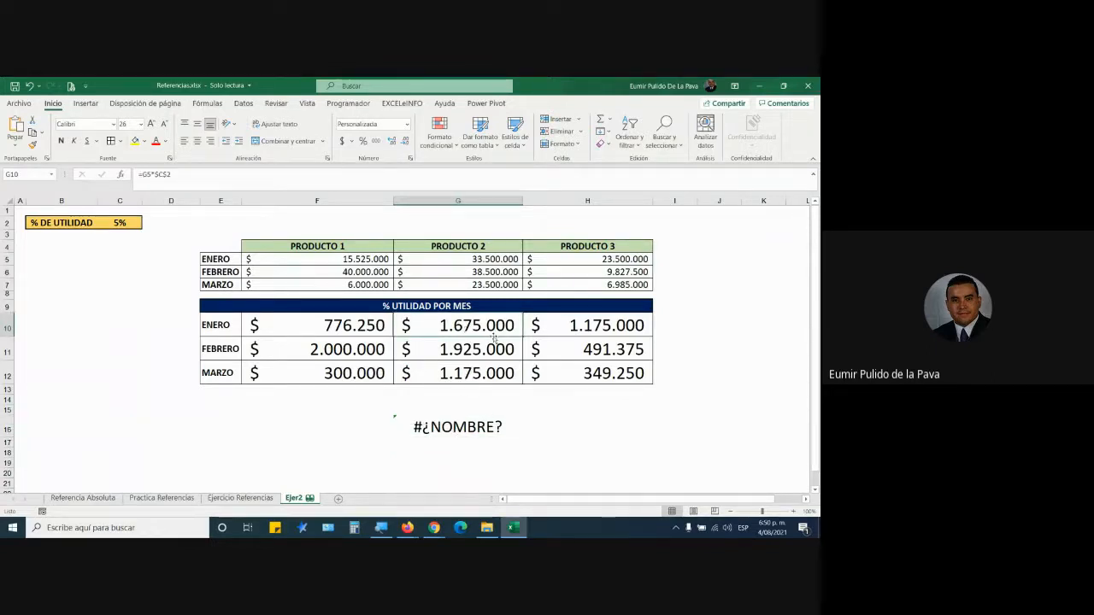
drag(494, 338, 460, 371)
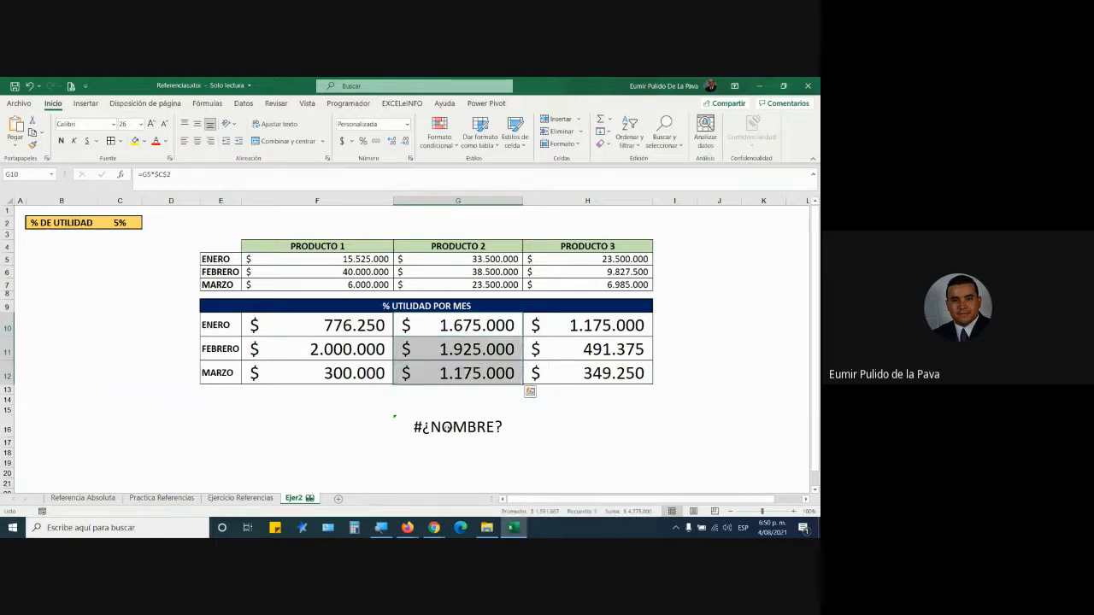
click(446, 428)
double_click(444, 428)
drag(402, 428, 463, 427)
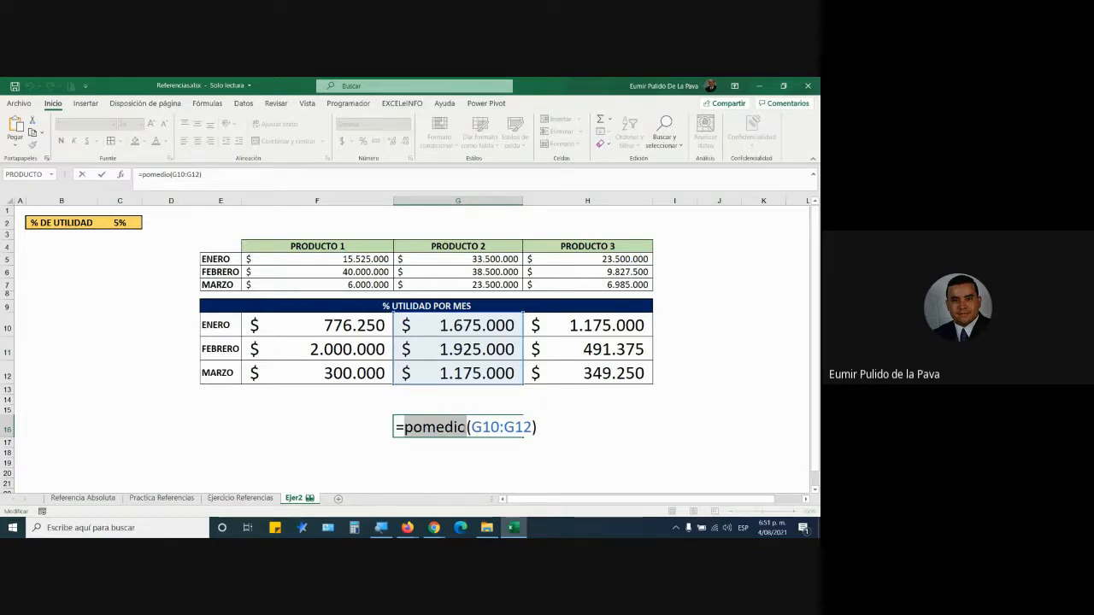
key(Return)
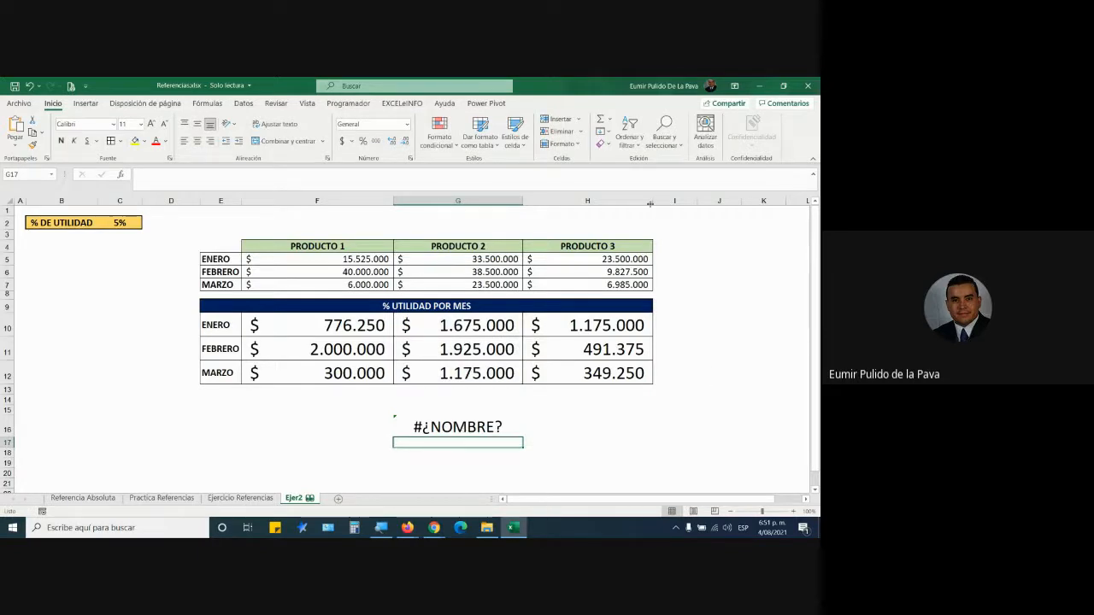
Step: Narrow column H to demonstrate the ##### error in H10:H12, and widen it again to fit the profit values
drag(653, 200, 587, 197)
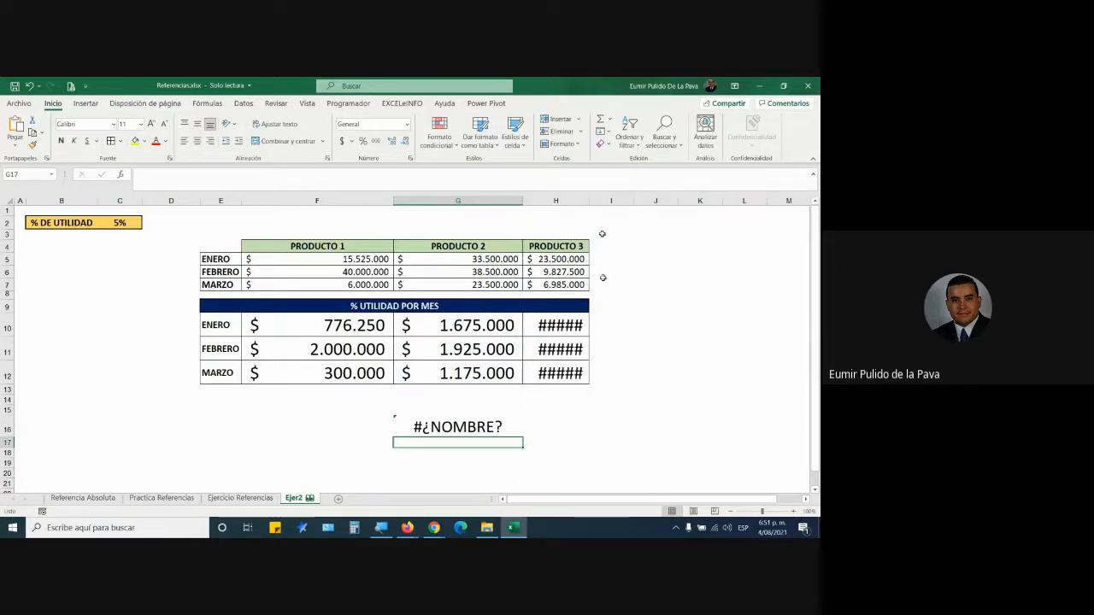
click(565, 323)
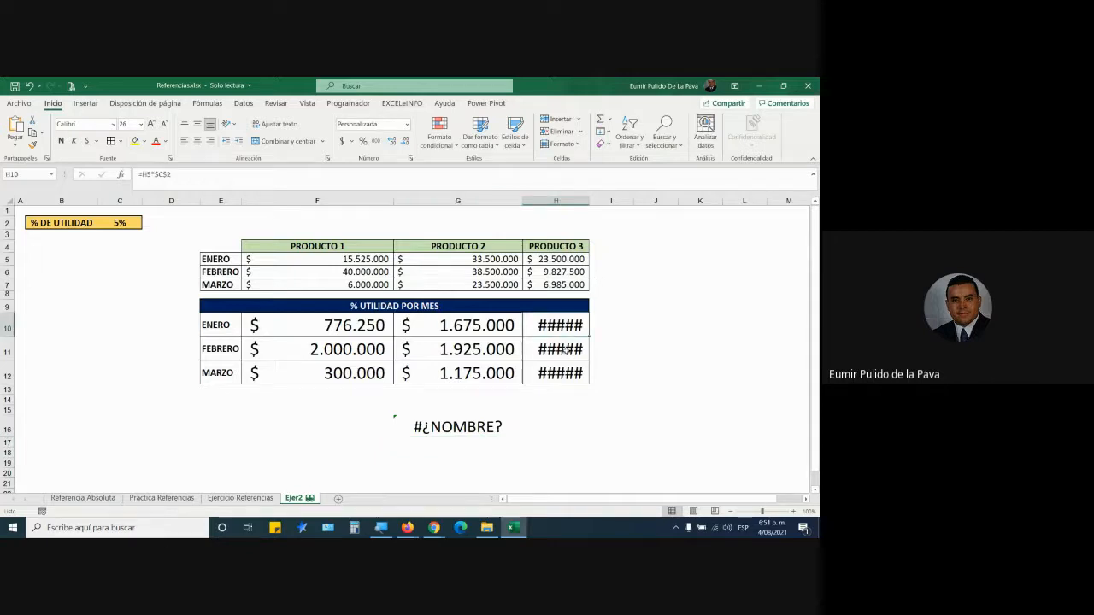
click(566, 350)
click(560, 373)
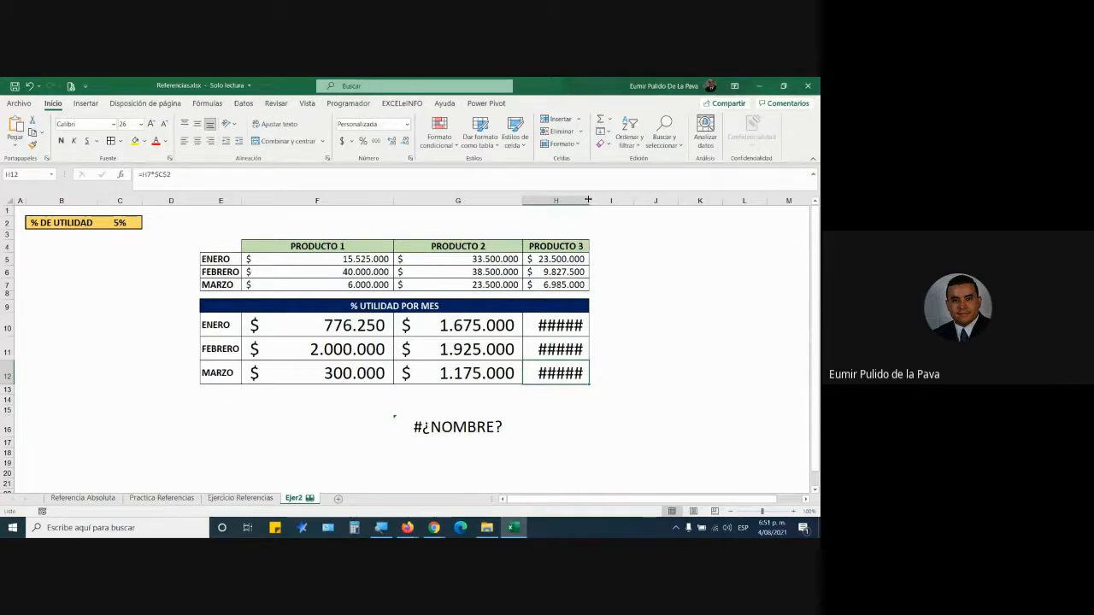
drag(588, 200, 661, 211)
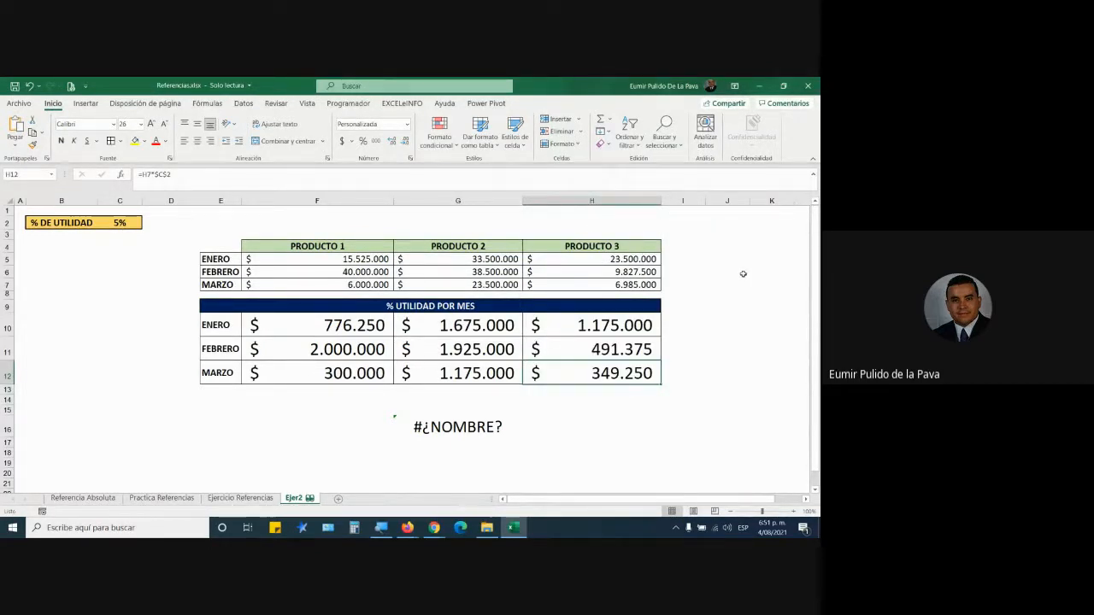
Step: Revisit the error-type table in the Firefox PDF guide, and open Tipos de errores.xlsx in Excel from the course files page
mouse_move(407, 527)
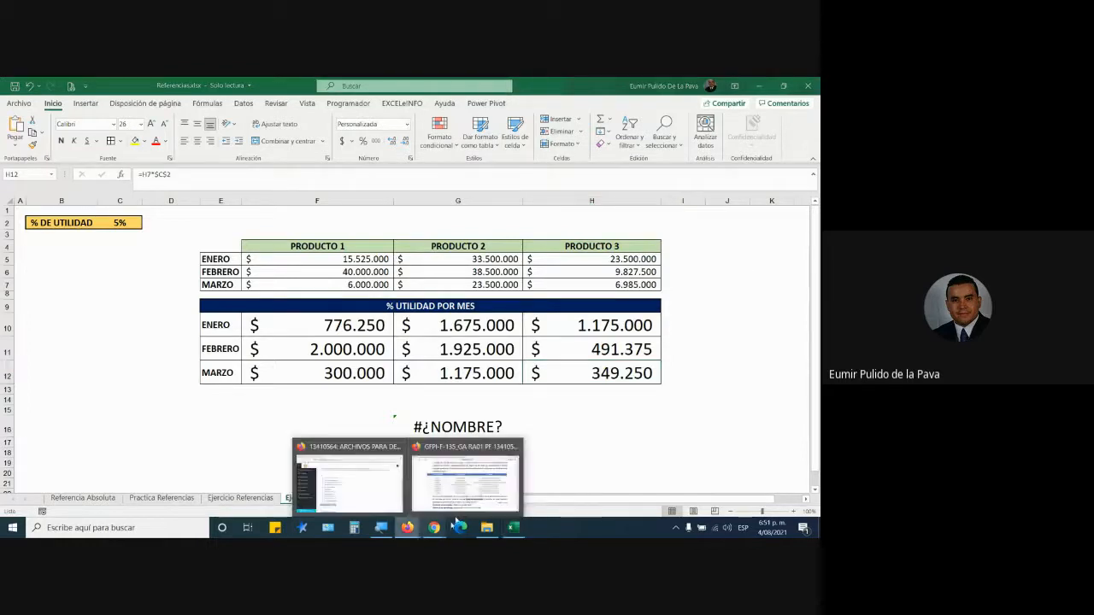
click(465, 493)
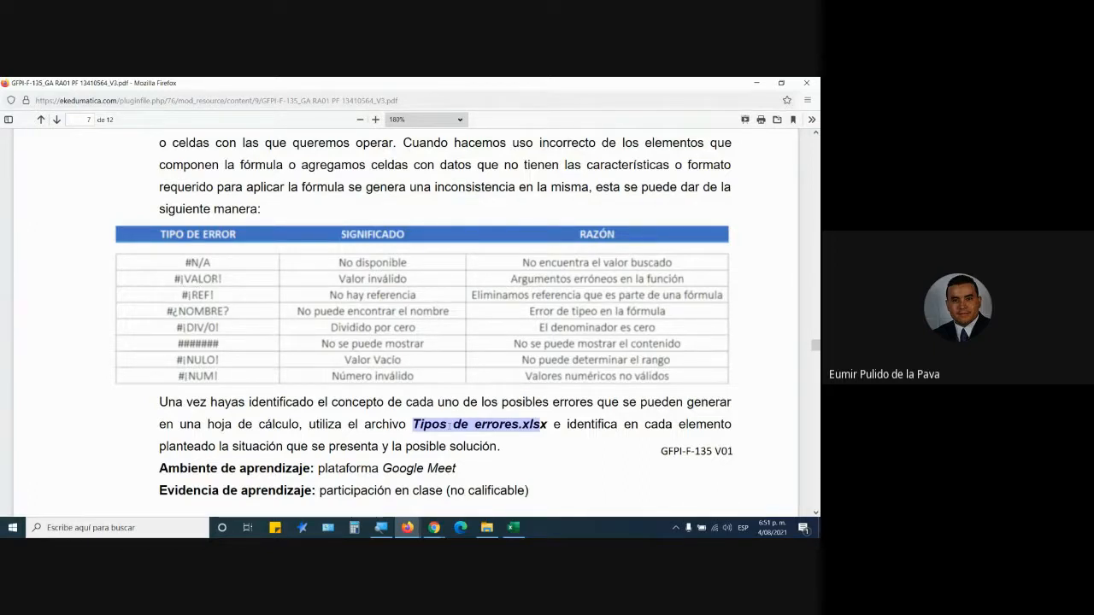
click(408, 527)
click(374, 501)
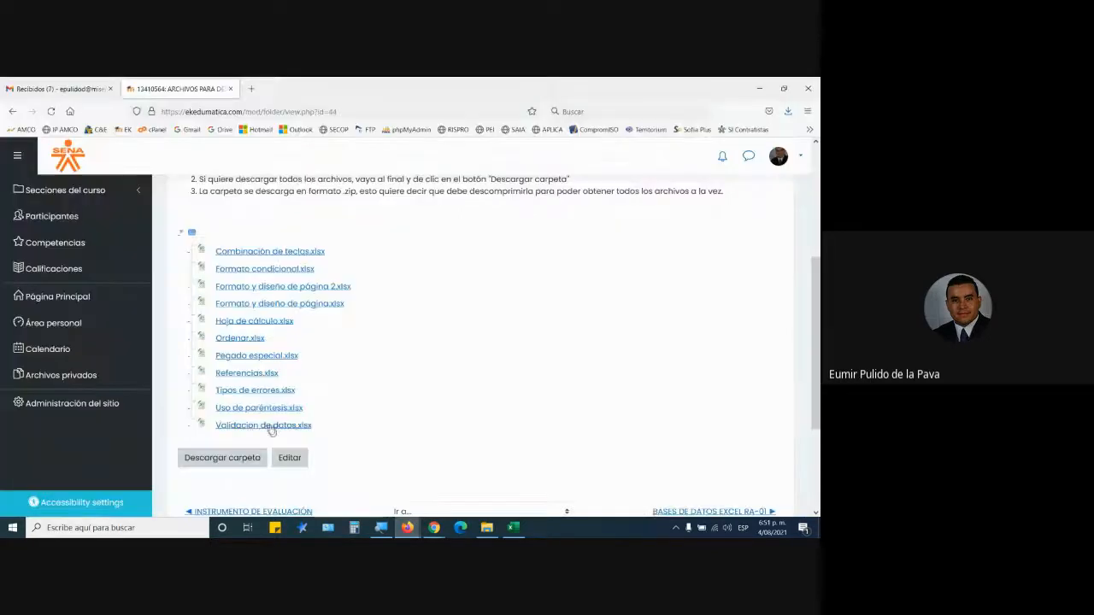
click(275, 391)
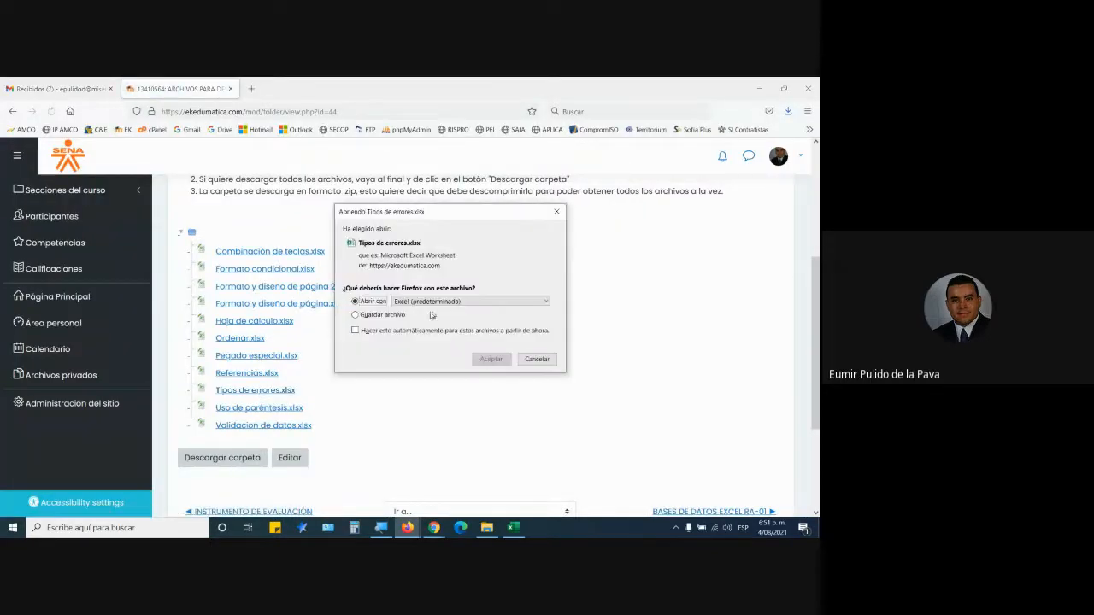
click(503, 360)
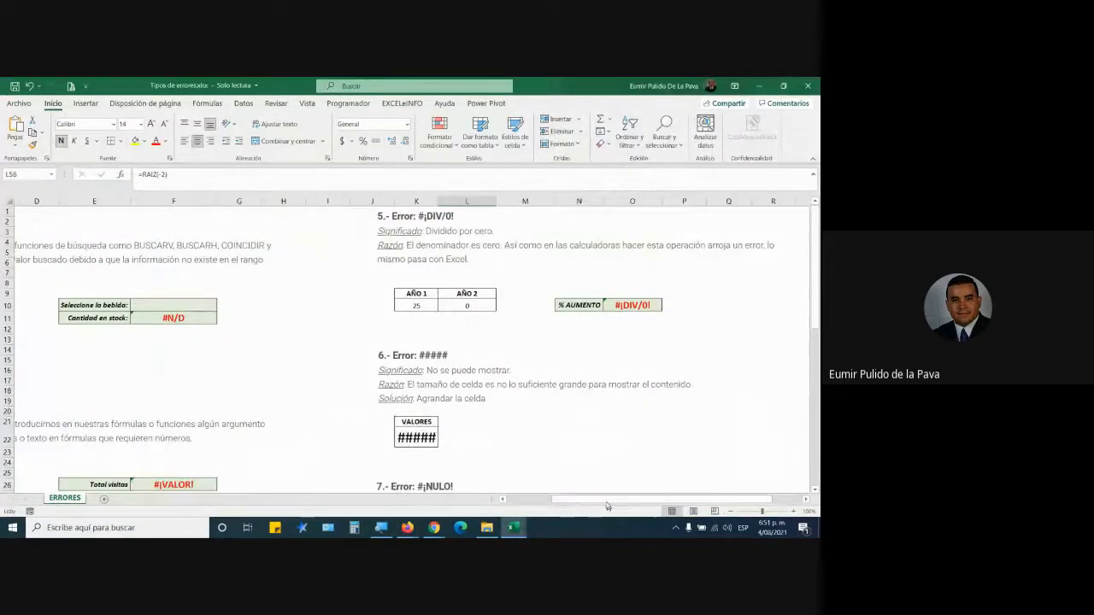
Step: Look through the numbered error examples on the ERRORES sheet and close the Tipos de errores.xlsx workbook
drag(607, 500, 485, 518)
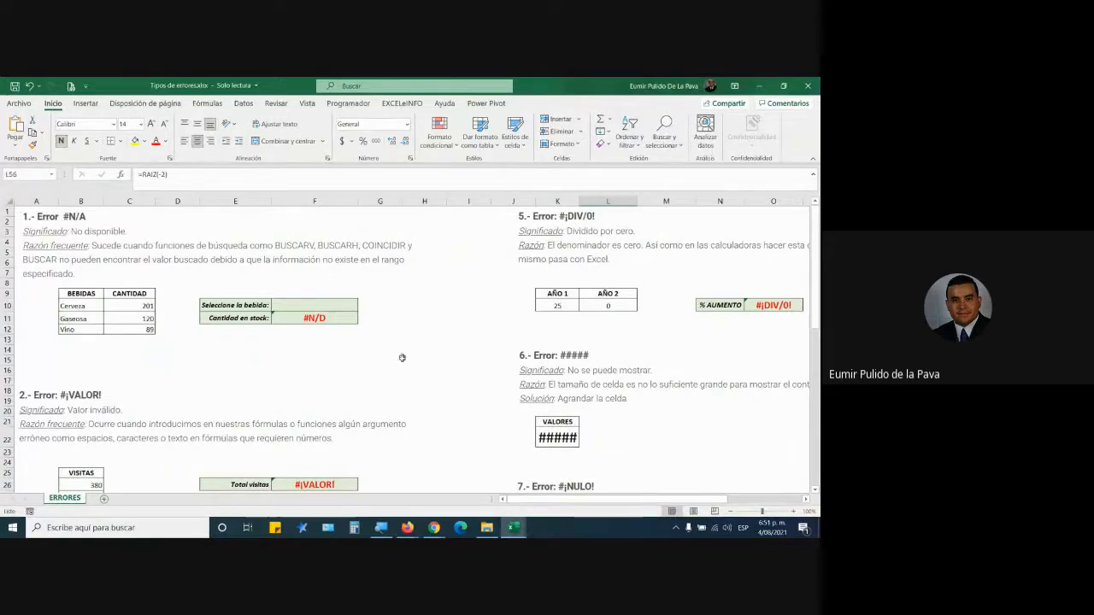
scroll(633, 318, down, 3)
scroll(598, 290, down, 2)
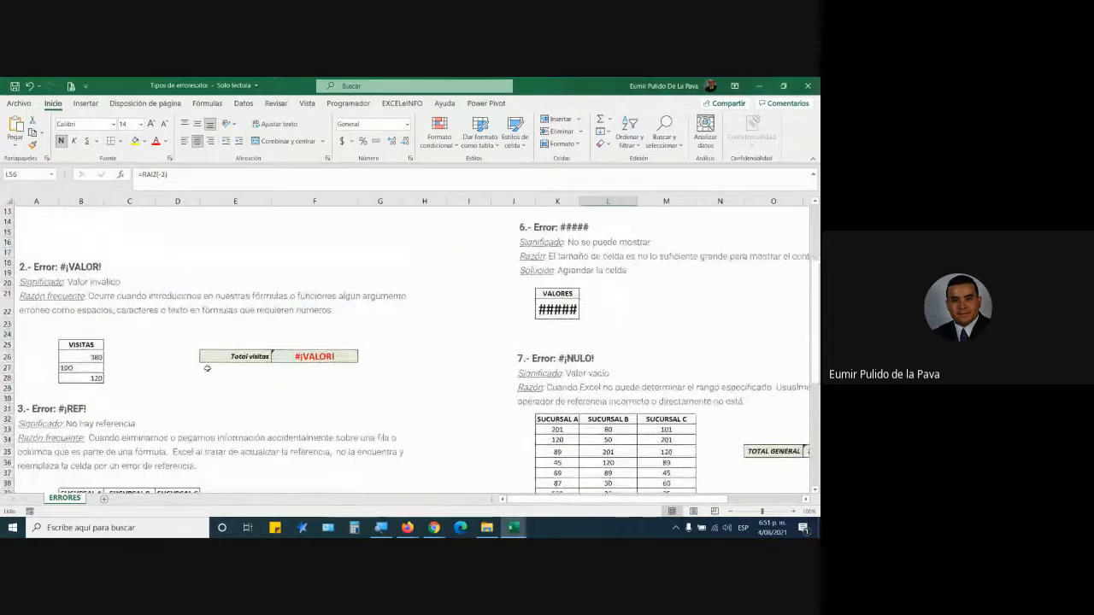
scroll(198, 365, down, 1)
scroll(440, 402, down, 3)
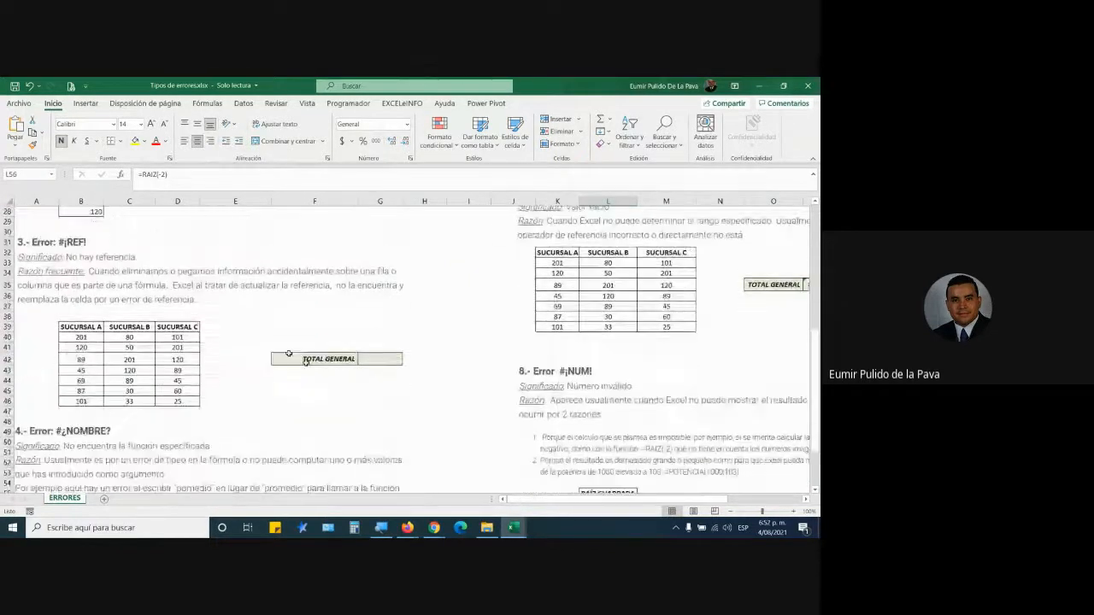
scroll(441, 402, down, 3)
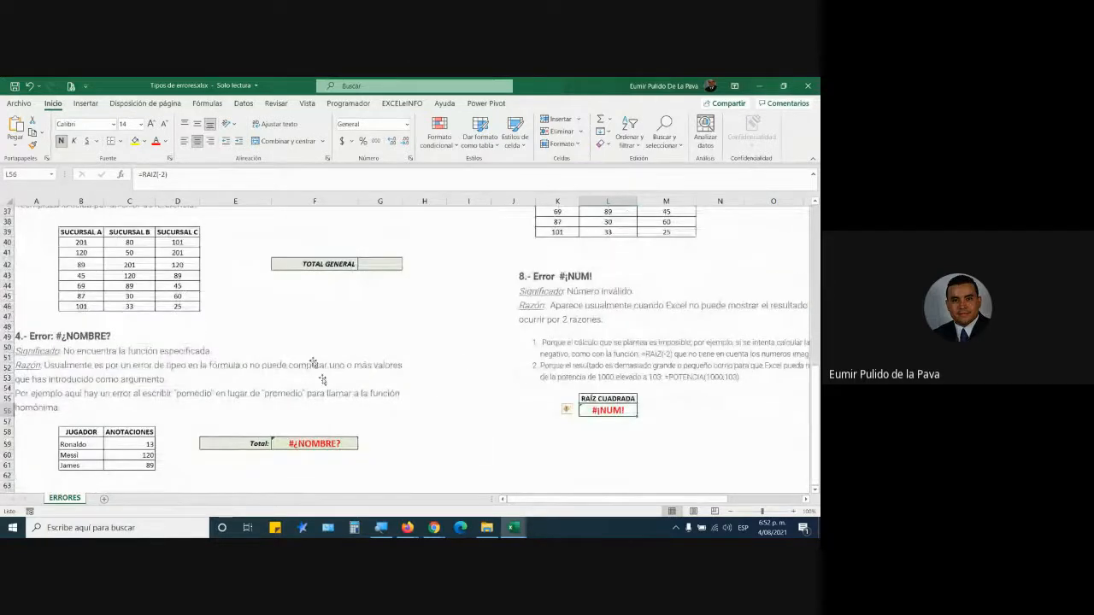
scroll(284, 288, up, 12)
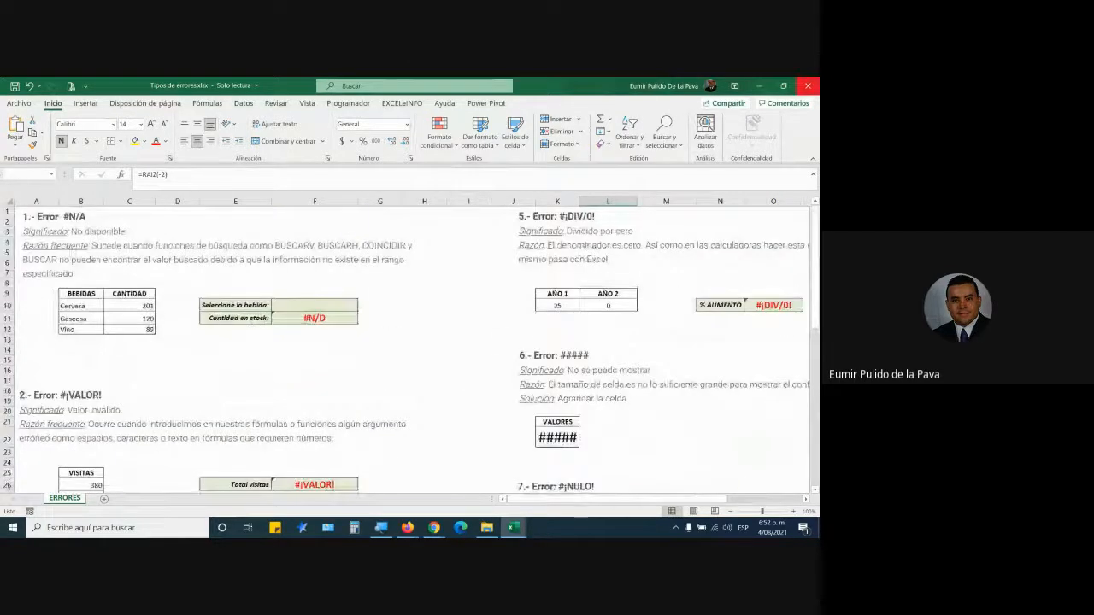
click(808, 85)
click(406, 318)
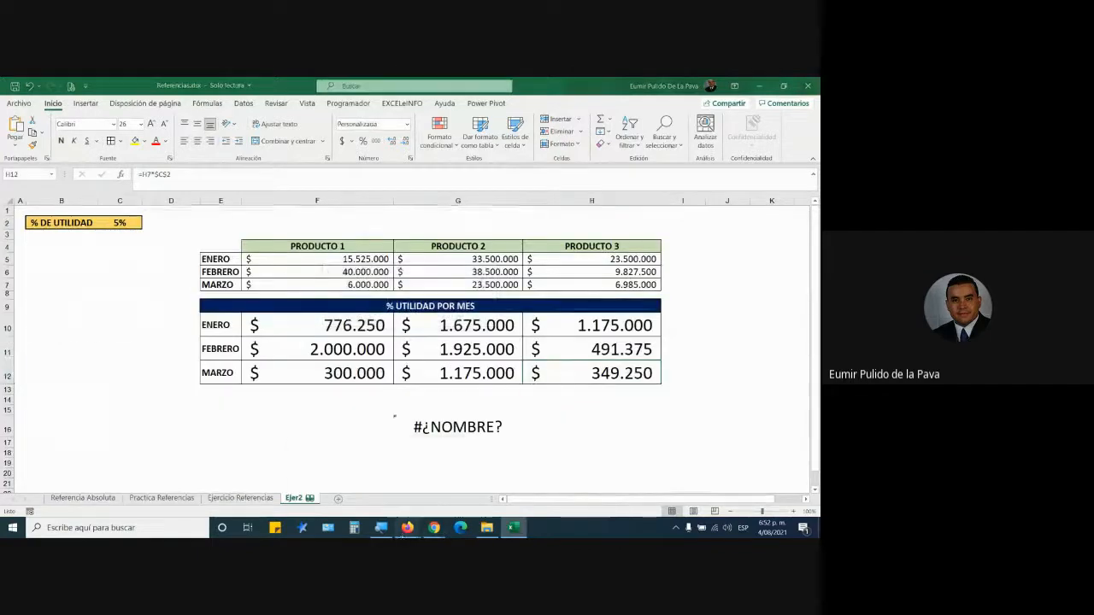
Step: Switch to the PDF guide in Firefox and highlight the term formato condicional in section K on page 8
click(408, 528)
scroll(334, 327, down, 5)
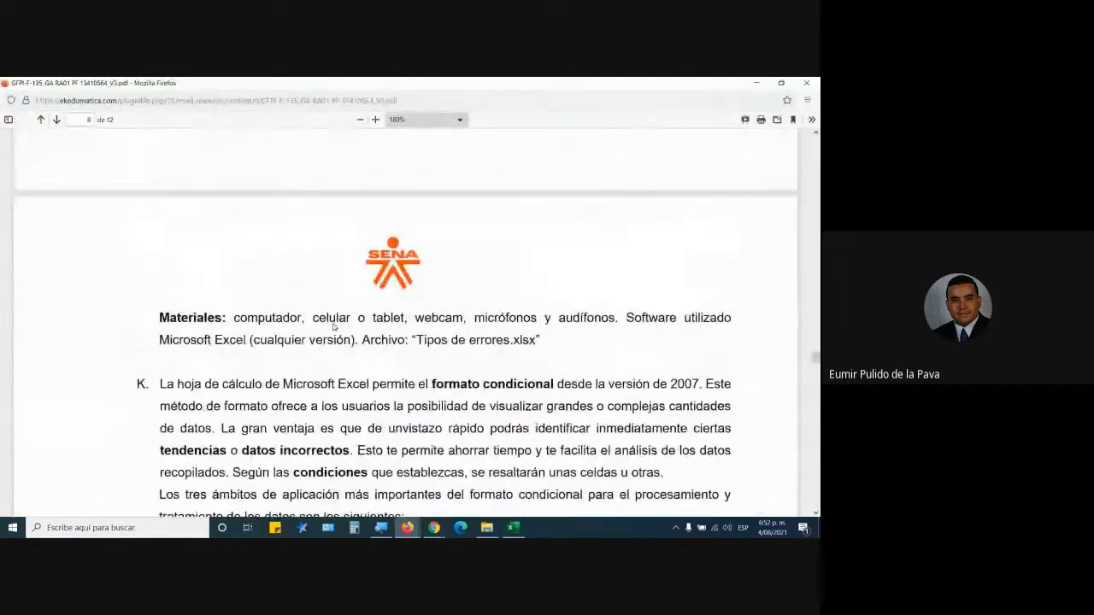
scroll(335, 326, down, 3)
scroll(333, 331, down, 1)
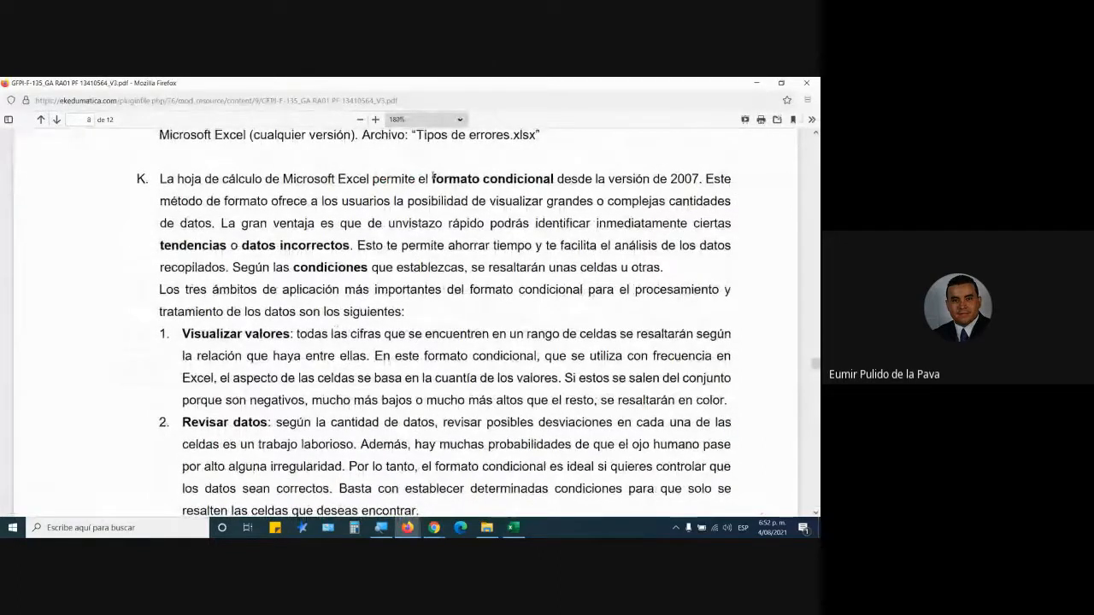
drag(432, 179, 557, 179)
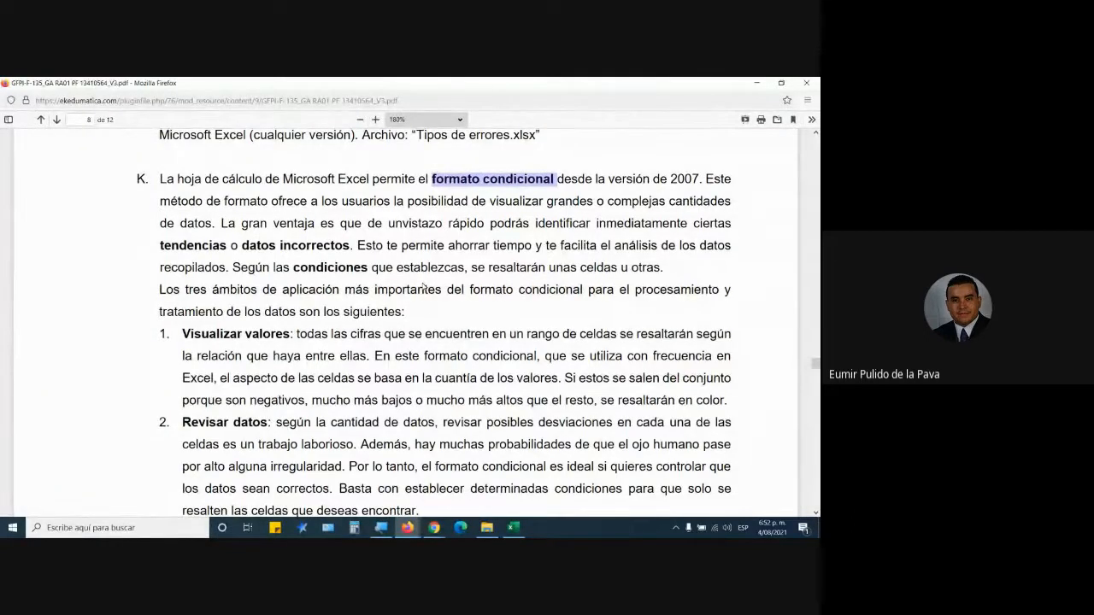
Step: Highlight the file name Formato condicional.xlsx in the line below the guide's conditional formatting menu image
scroll(444, 325, down, 8)
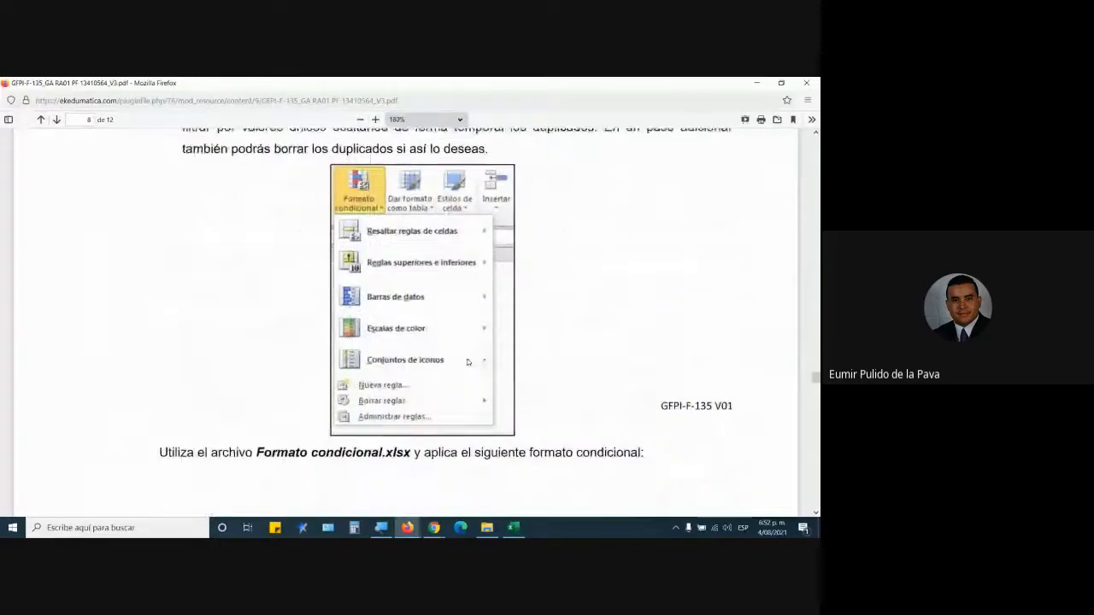
scroll(467, 362, down, 4)
drag(259, 192, 412, 186)
Step: Open Formato condicional.xlsx in Excel from the course files page in Firefox and show its Ejercicio 1 sheet
mouse_move(408, 527)
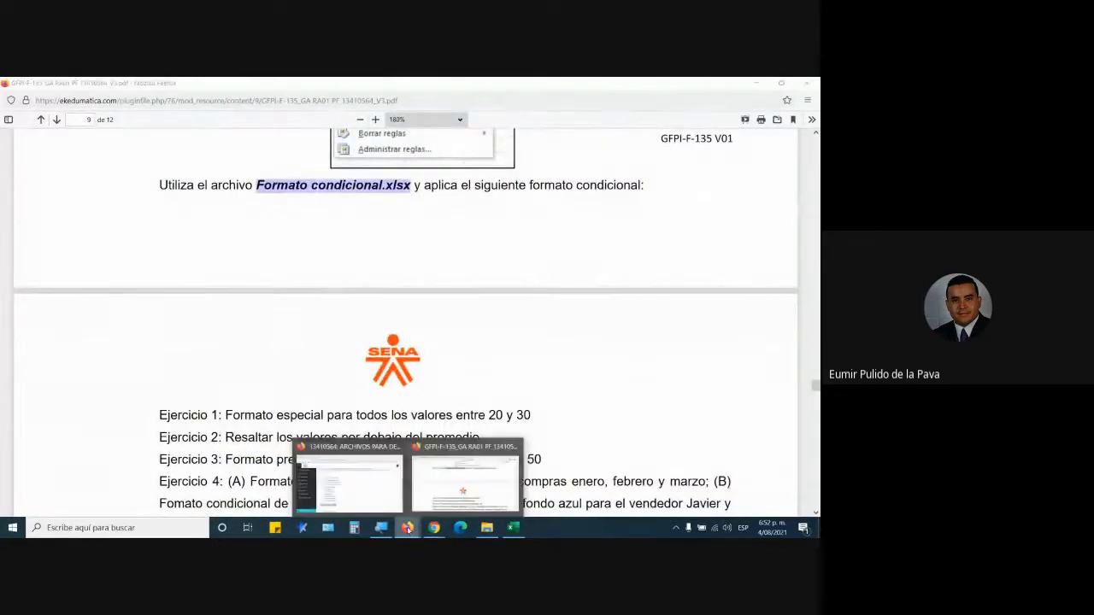
click(361, 483)
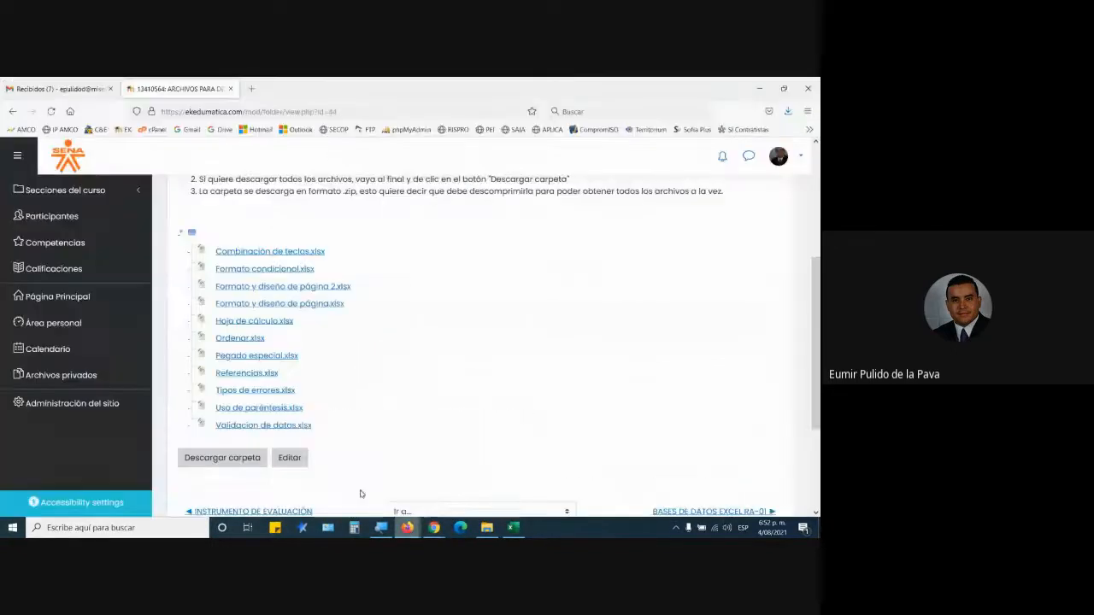
click(254, 272)
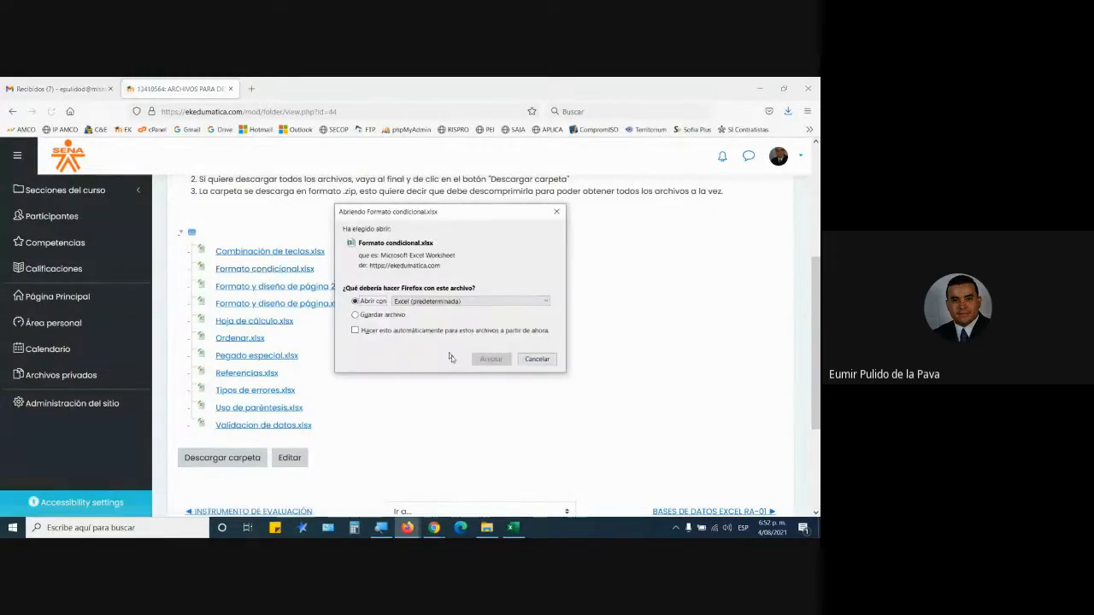
click(490, 359)
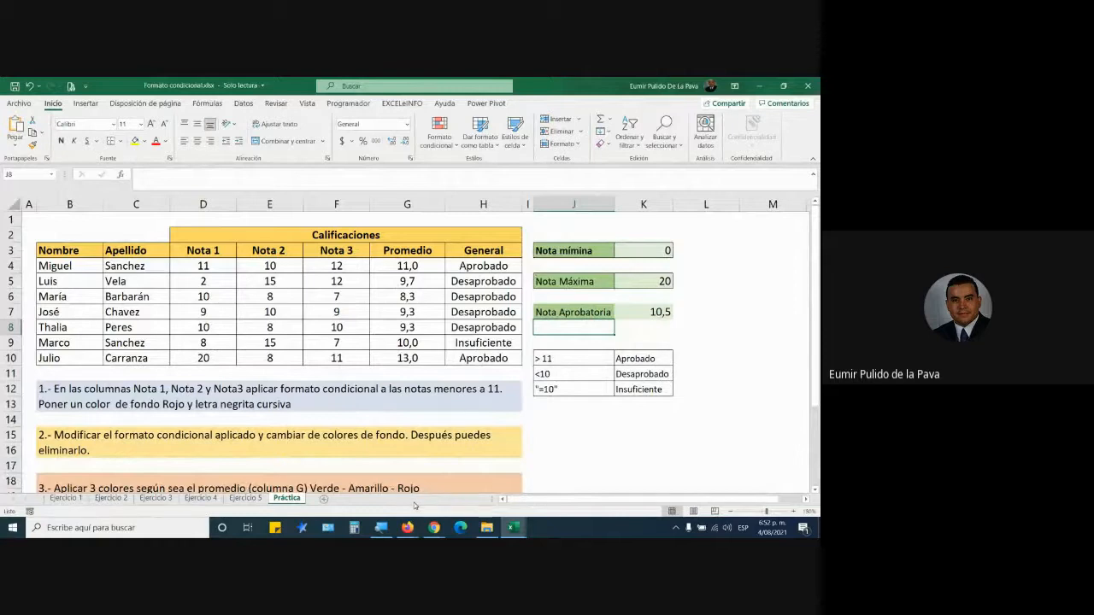
click(73, 499)
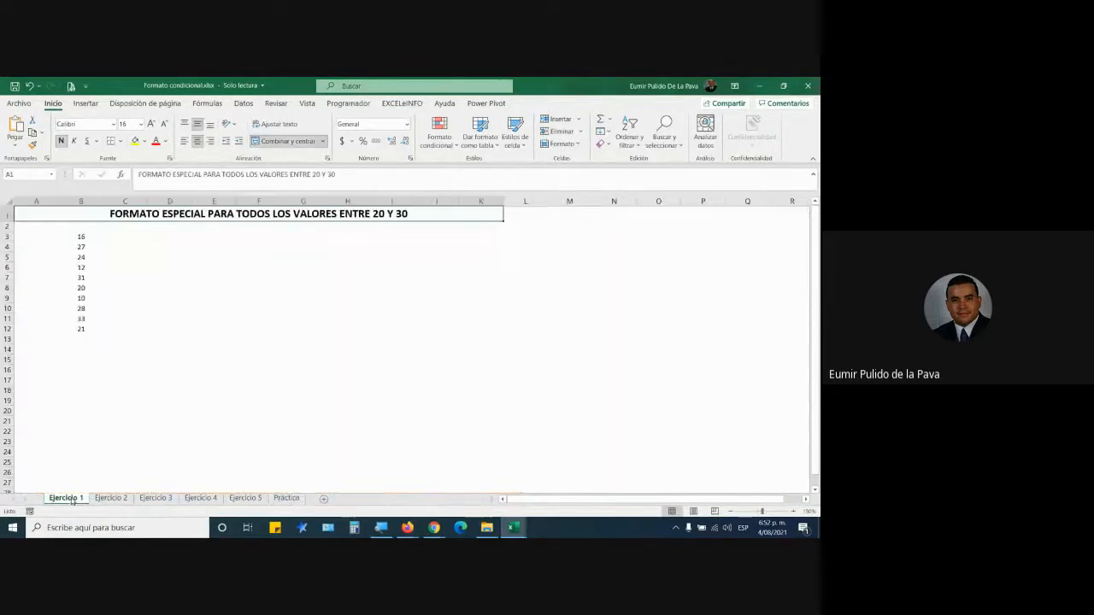
Step: Switch to the PDF guide in Firefox and highlight the Ejercicio 1 description on page 9
click(407, 528)
click(427, 513)
scroll(491, 393, down, 3)
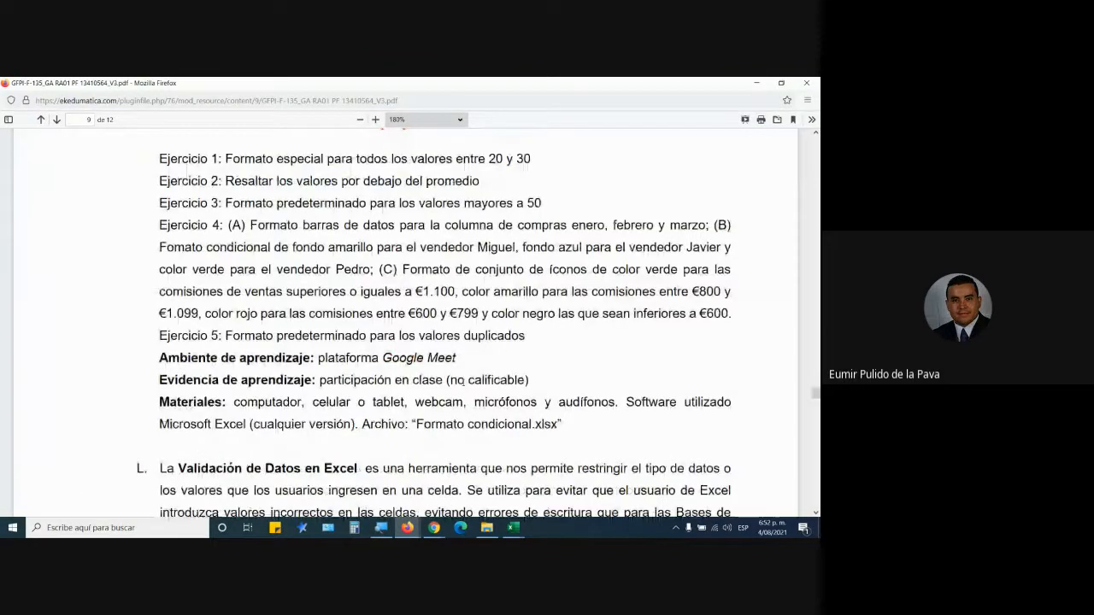
scroll(209, 180, up, 1)
drag(162, 209, 533, 212)
click(227, 211)
Step: Switch to the Referencias.xlsx workbook in Excel and close it without saving the changes
mouse_move(513, 527)
click(468, 493)
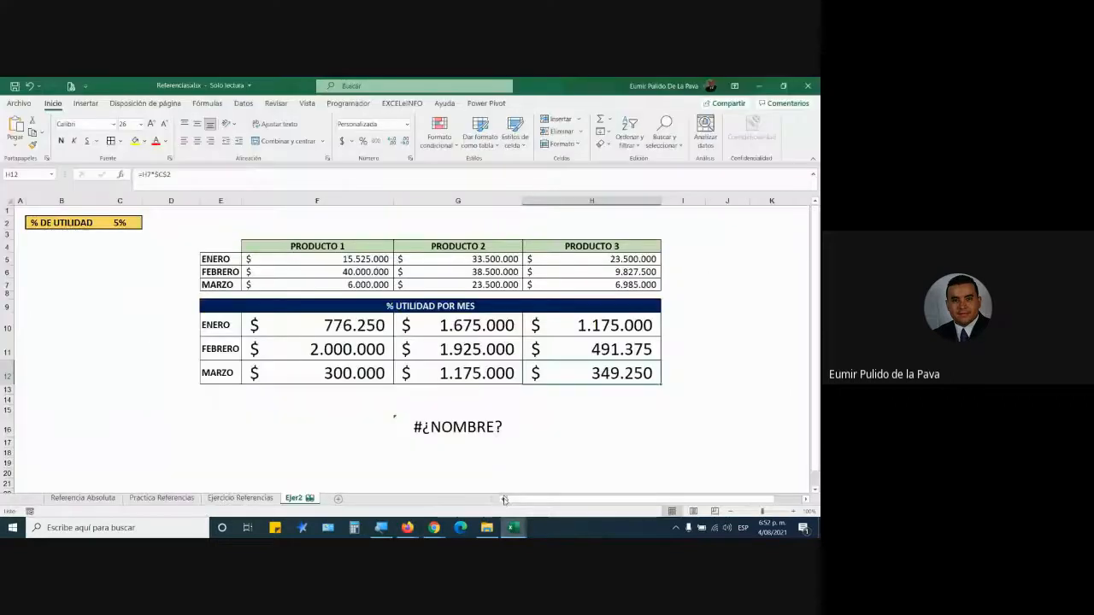
click(807, 86)
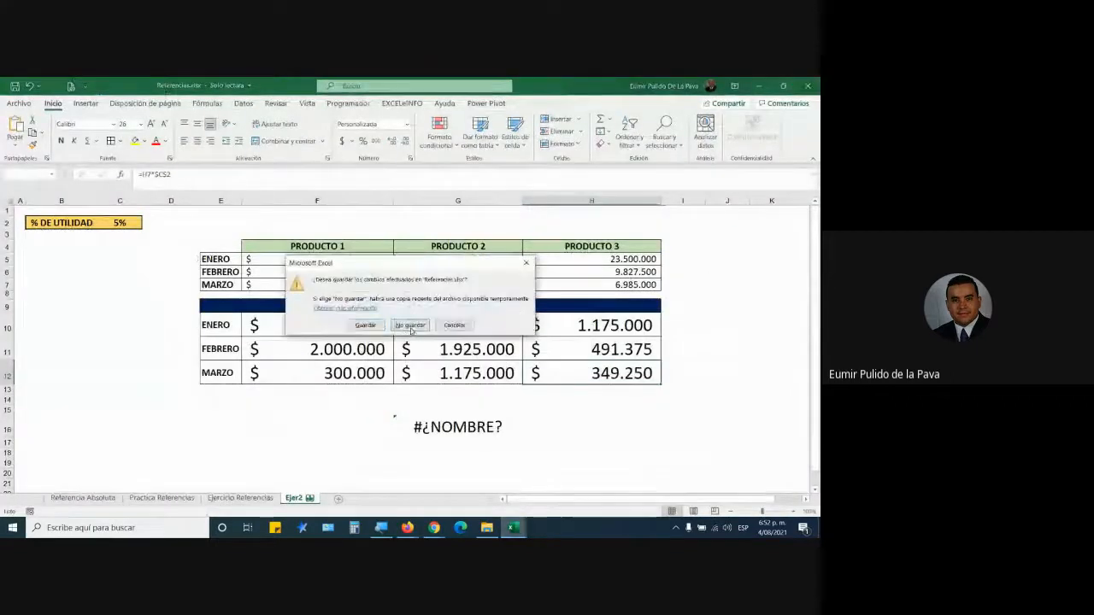
click(411, 326)
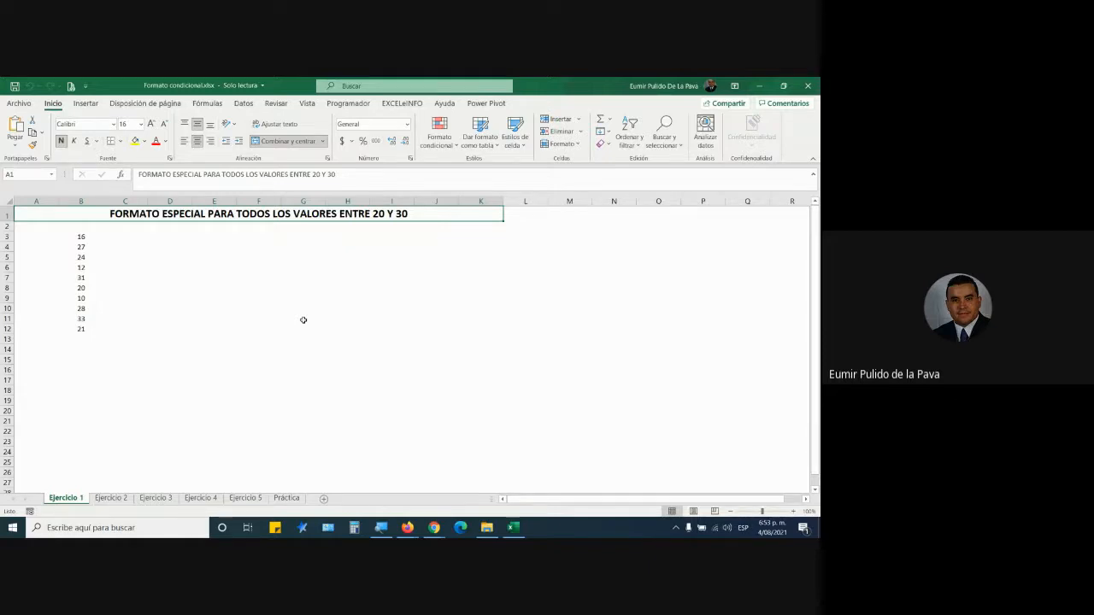
Step: Return to the PDF guide in Firefox and highlight the words Formato especial and the range 20 y 30 in Ejercicio 1
key(alt+Tab)
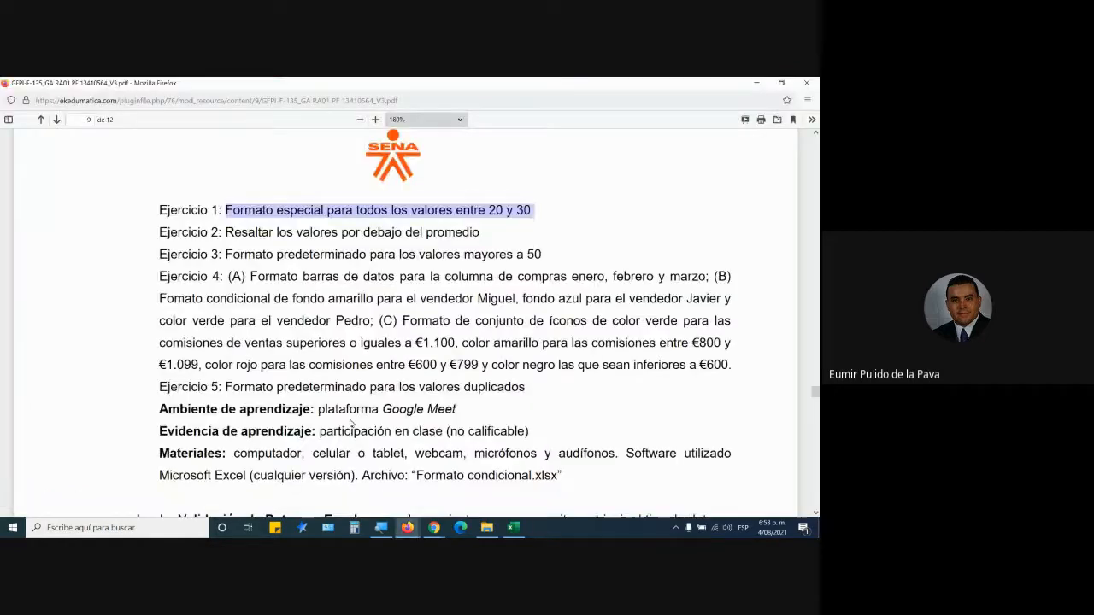
drag(239, 213, 324, 210)
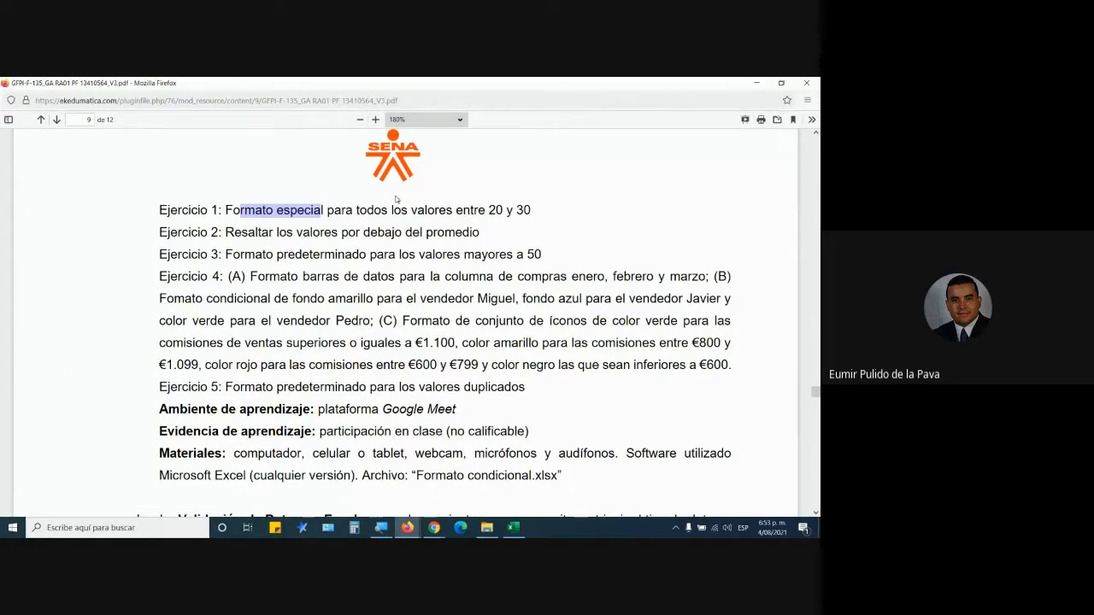
drag(487, 210, 533, 213)
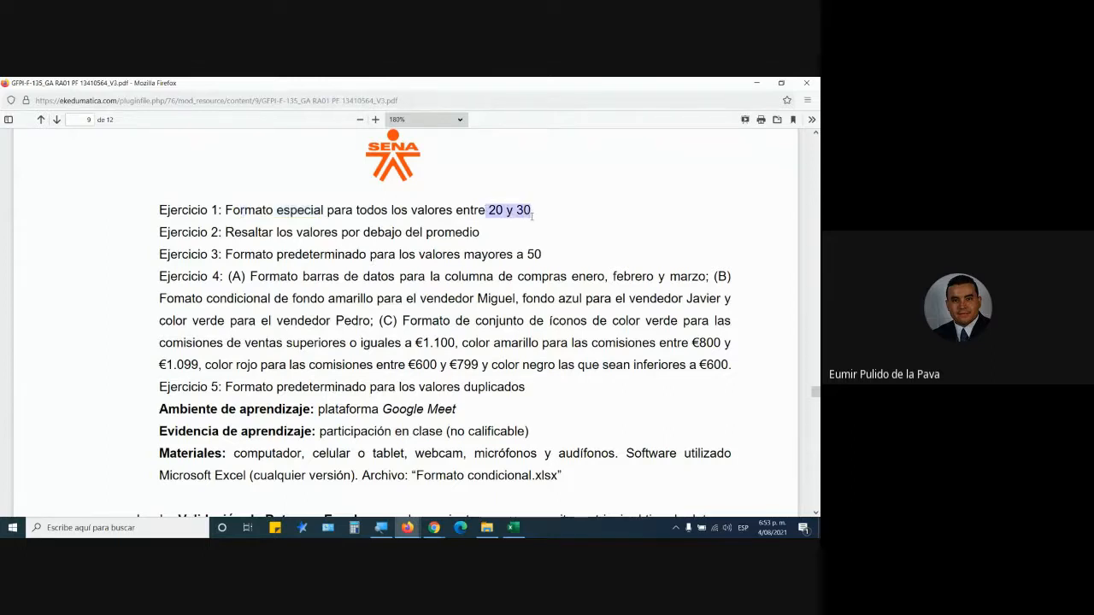
Step: Switch to Formato condicional.xlsx in Excel, select the numbers in B3:B12 and enlarge the sheet zoom to 170%
key(alt+Tab)
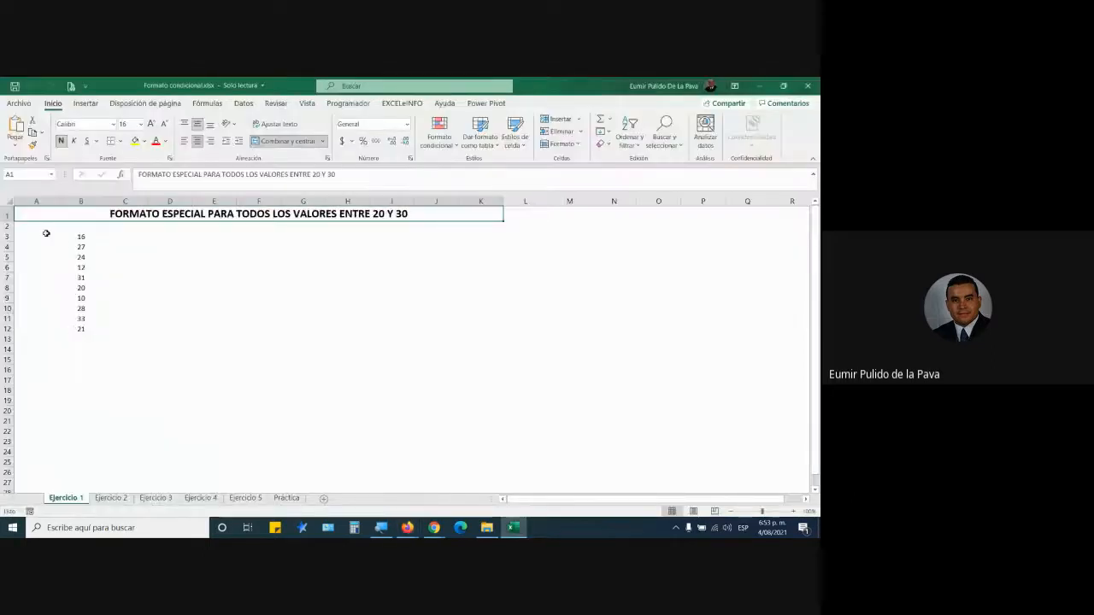
click(78, 234)
drag(79, 234, 81, 329)
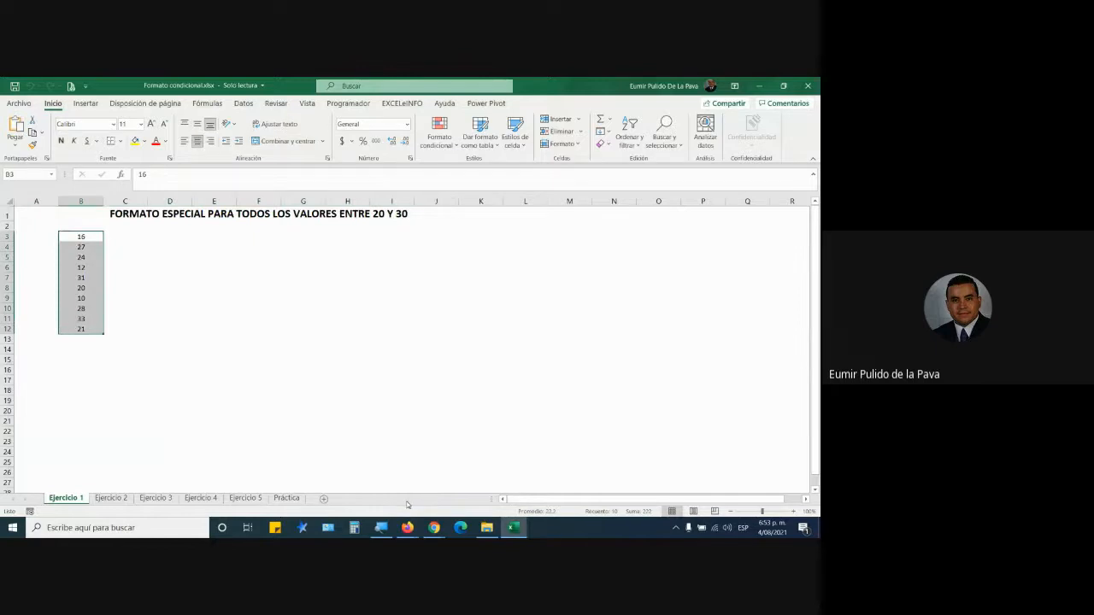
click(794, 511)
click(794, 511)
click(795, 511)
click(794, 511)
click(795, 511)
click(794, 511)
click(794, 512)
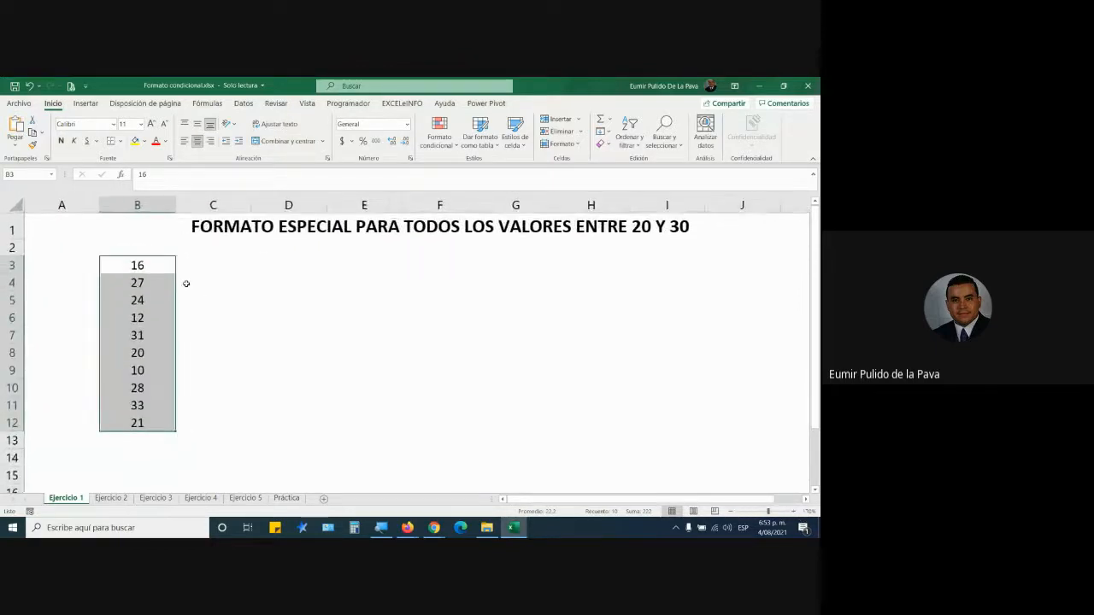
Step: Fill the cells with values between 20 and 30 (B4, B5, B8, B10, B12) yellow by hand and undo the fill
drag(152, 286, 157, 298)
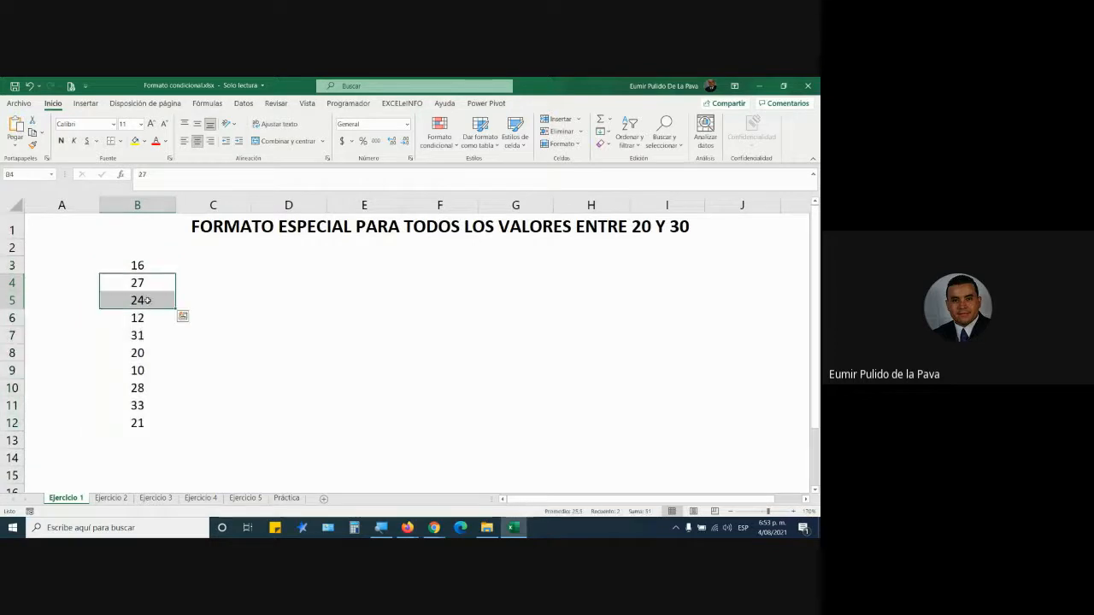
ctrl+click(138, 350)
ctrl+click(142, 386)
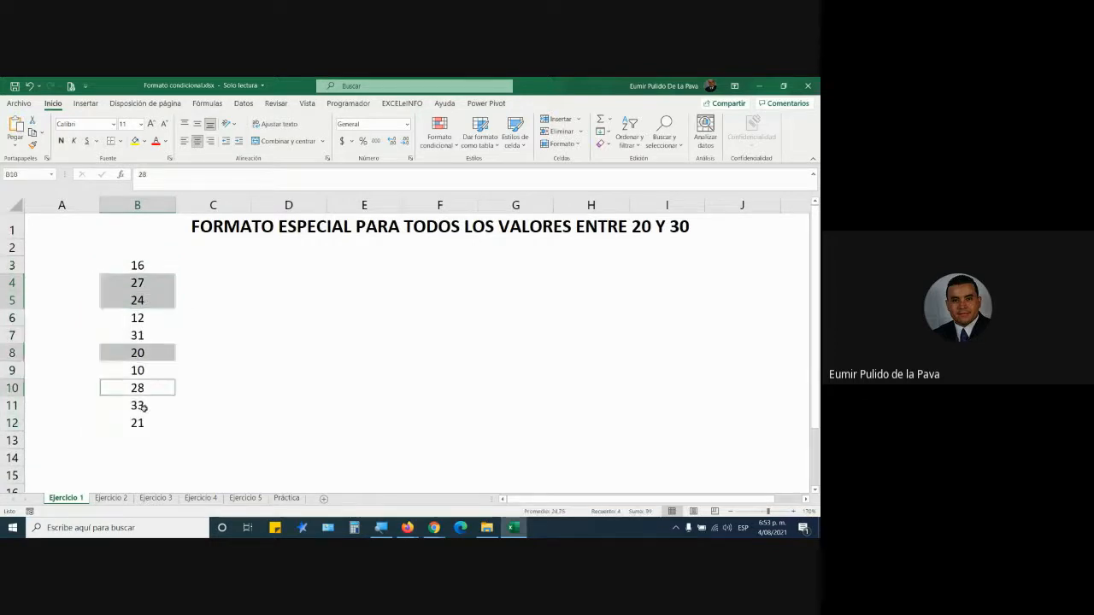
ctrl+click(144, 421)
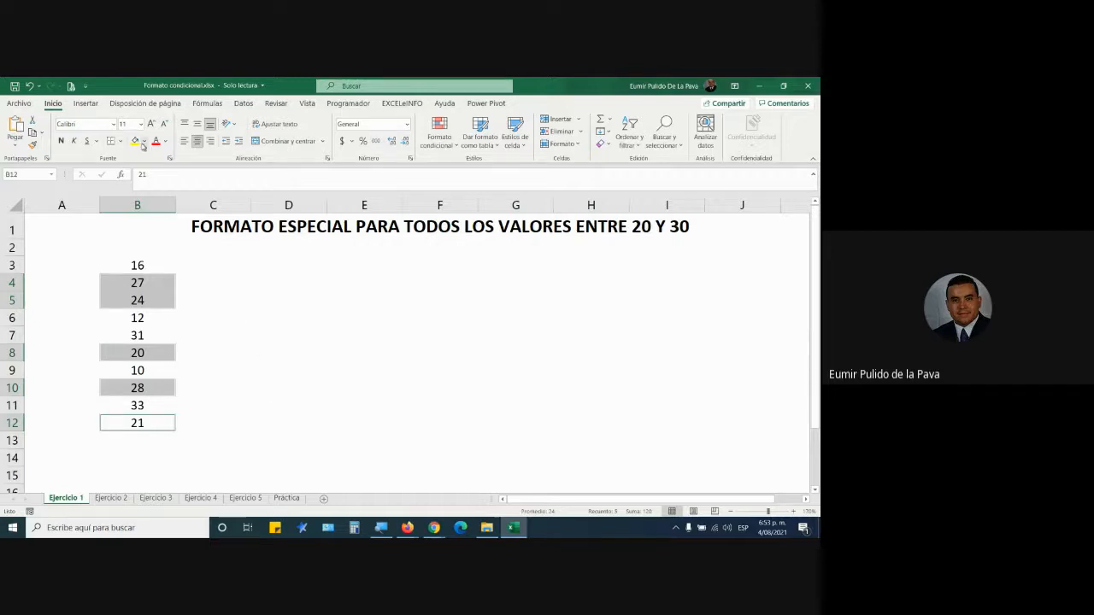
click(135, 141)
click(301, 355)
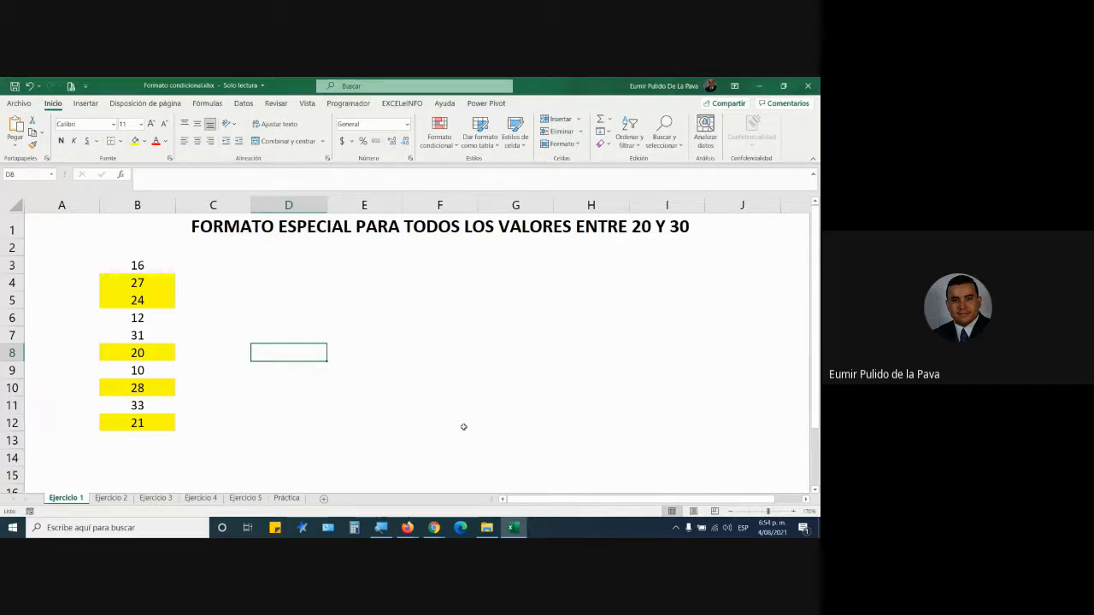
key(ctrl+z)
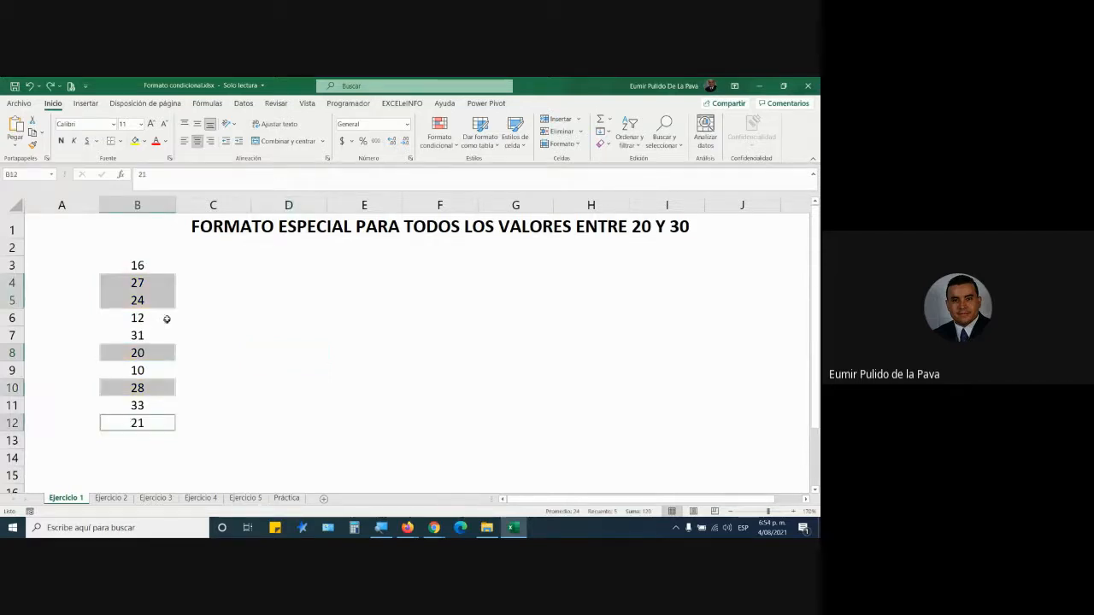
Step: Extend the number list in column B by pasting copies of B3:B12 starting at B13, B23 and B33
drag(138, 266, 146, 426)
key(ctrl+c)
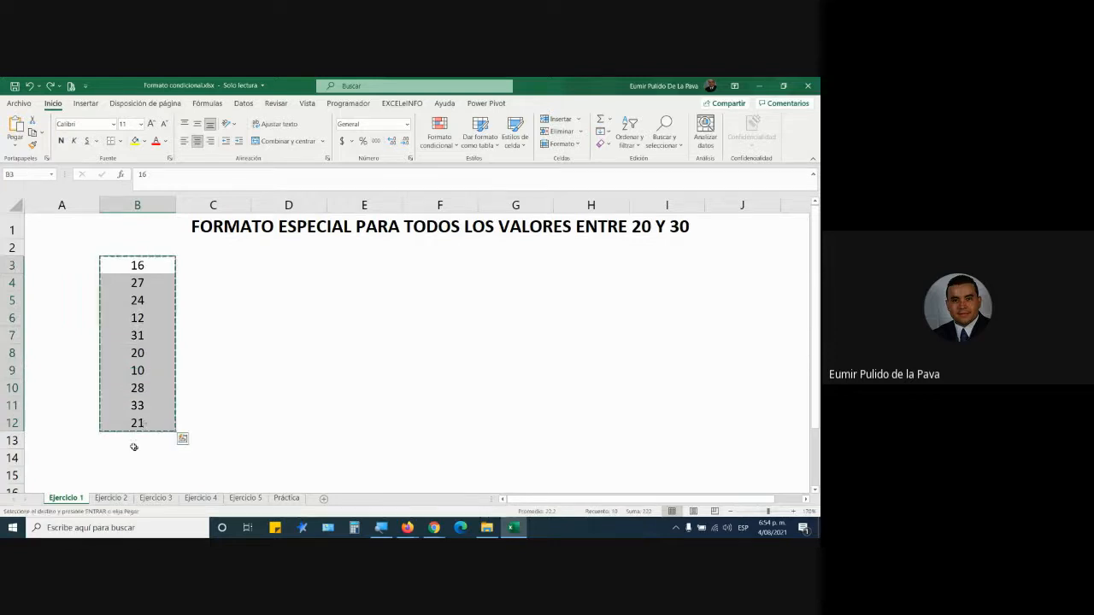
click(133, 441)
key(ctrl+v)
scroll(134, 428, down, 4)
scroll(133, 427, down, 1)
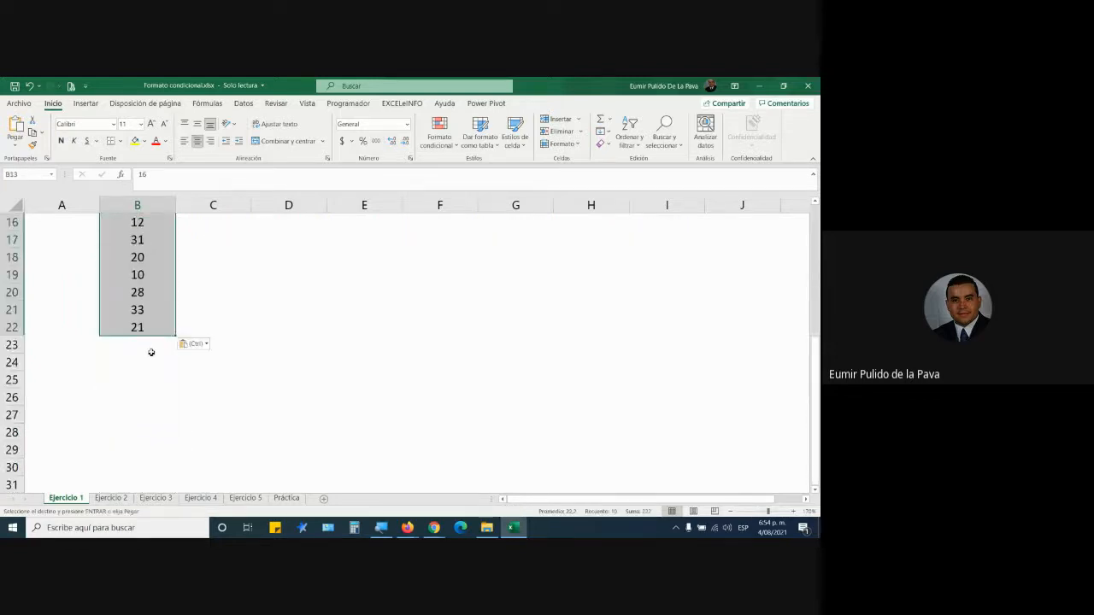
click(152, 345)
key(ctrl+v)
scroll(154, 386, down, 4)
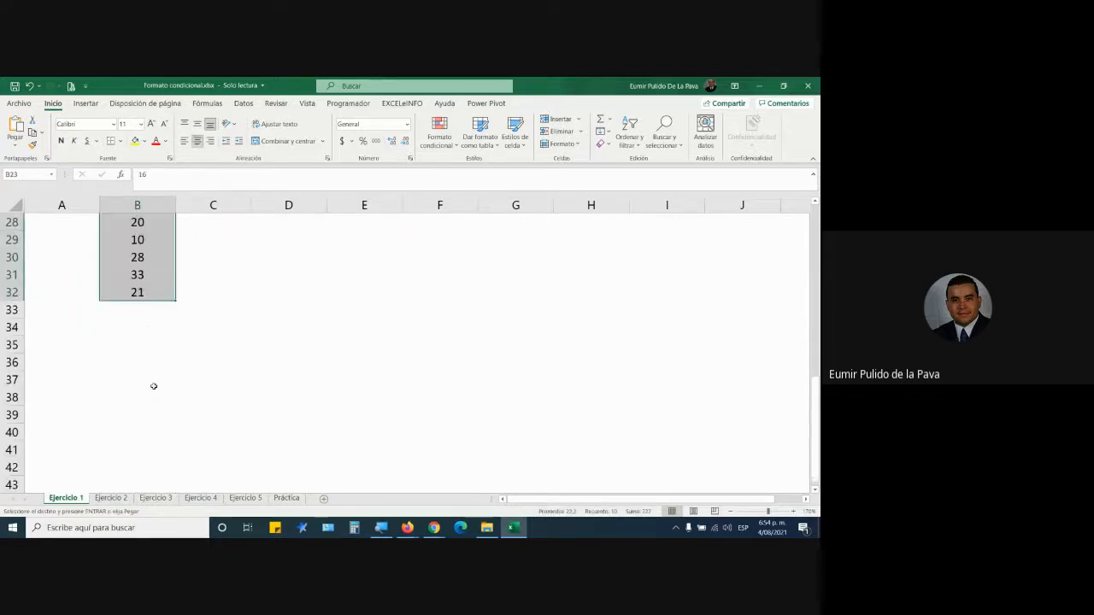
click(147, 310)
key(ctrl+v)
scroll(205, 320, up, 9)
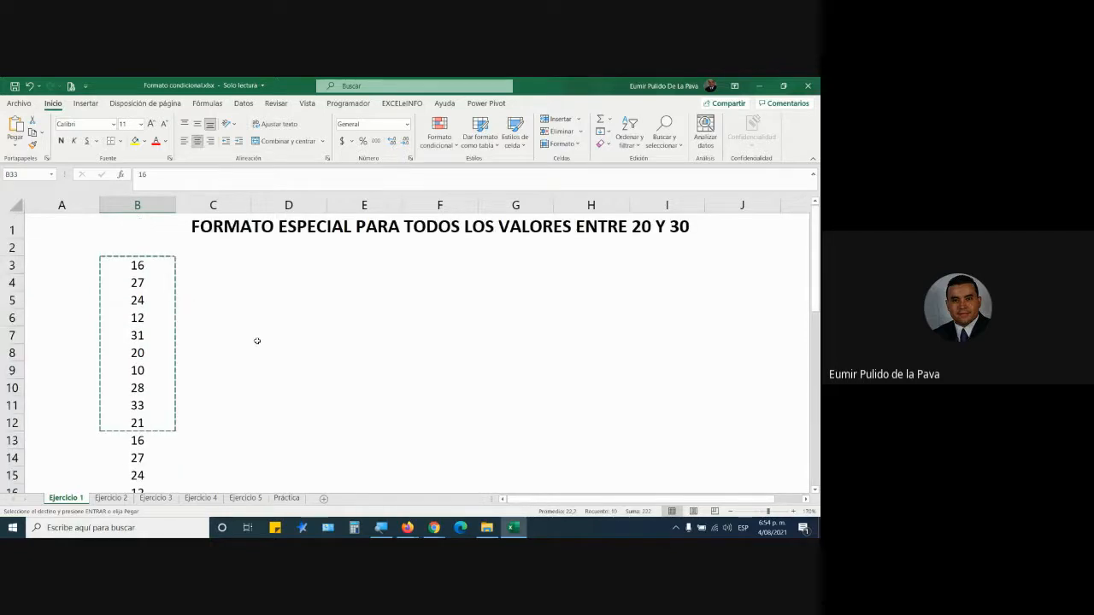
click(248, 335)
key(Escape)
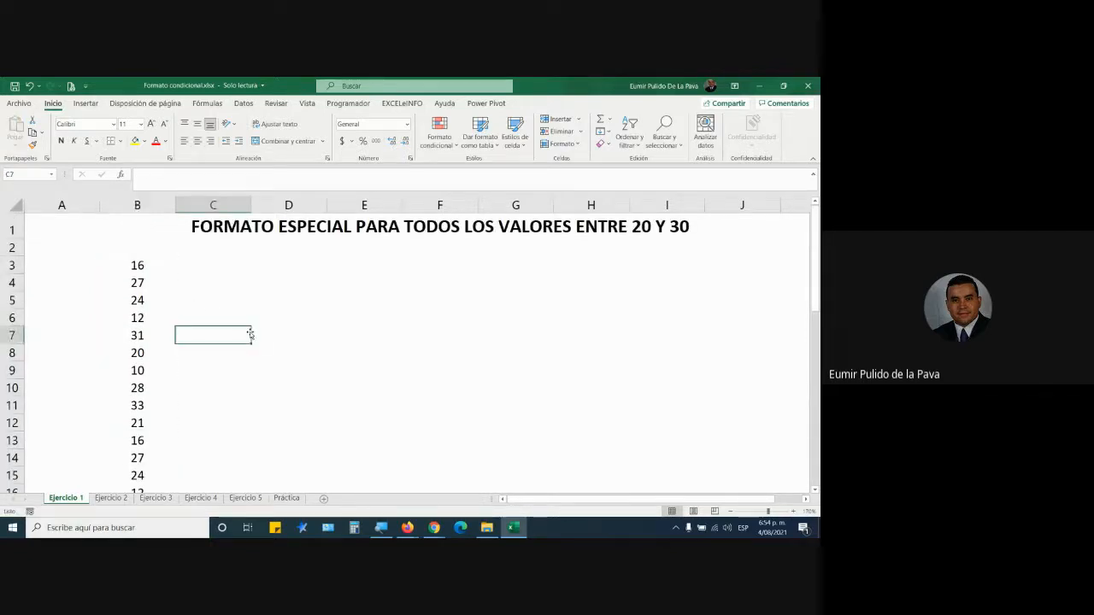
Step: Look through the extended number list in column B and select the cells B4, B5 and B10 as examples within the range
scroll(250, 334, down, 2)
scroll(249, 332, down, 2)
scroll(249, 332, down, 2)
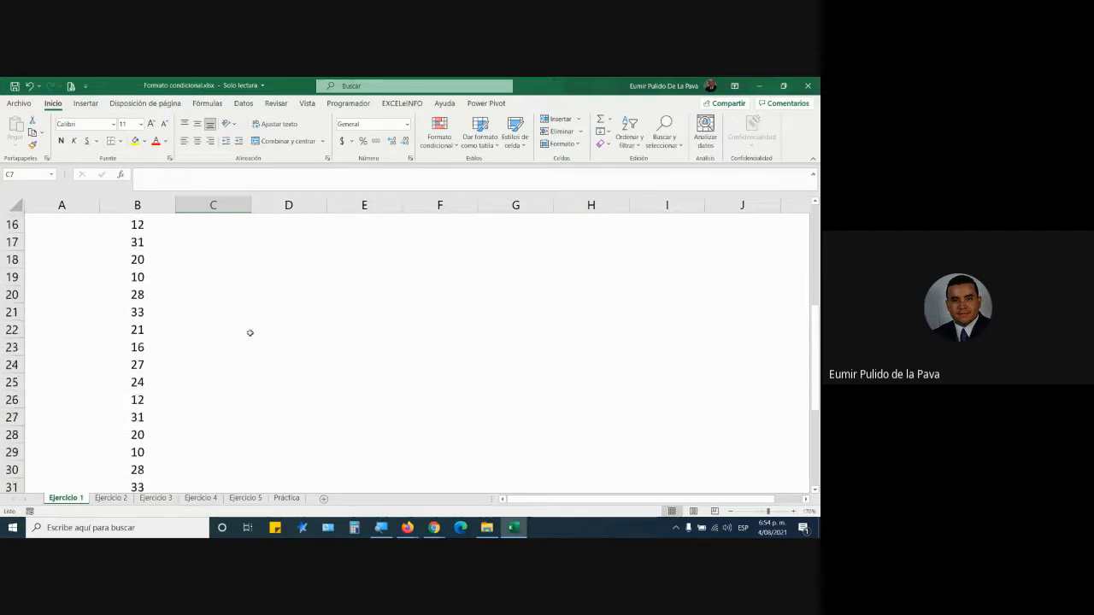
scroll(250, 333, up, 6)
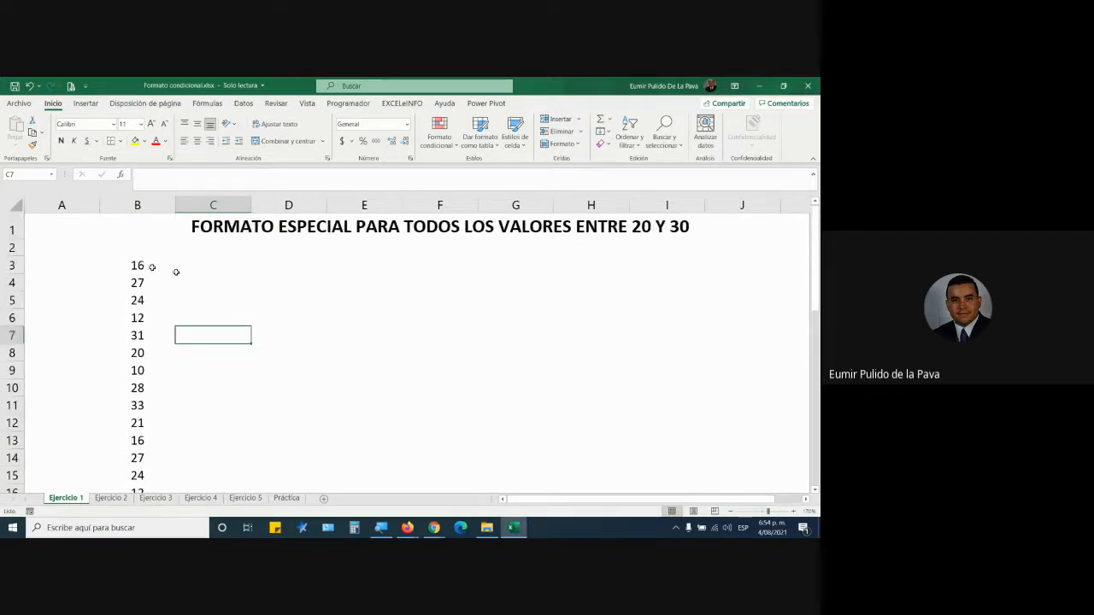
click(141, 283)
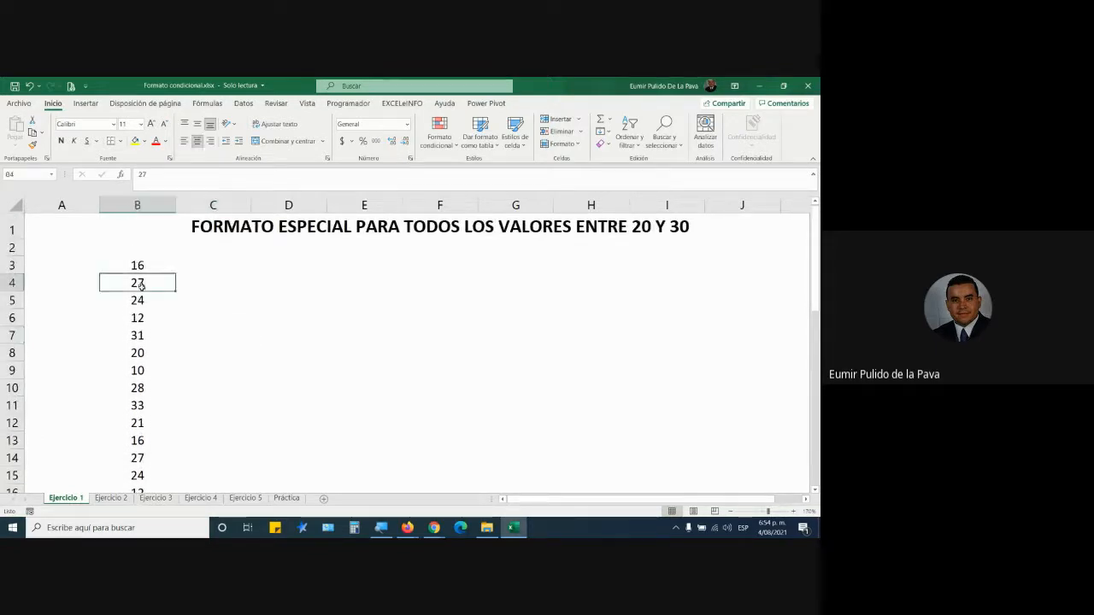
ctrl+click(147, 300)
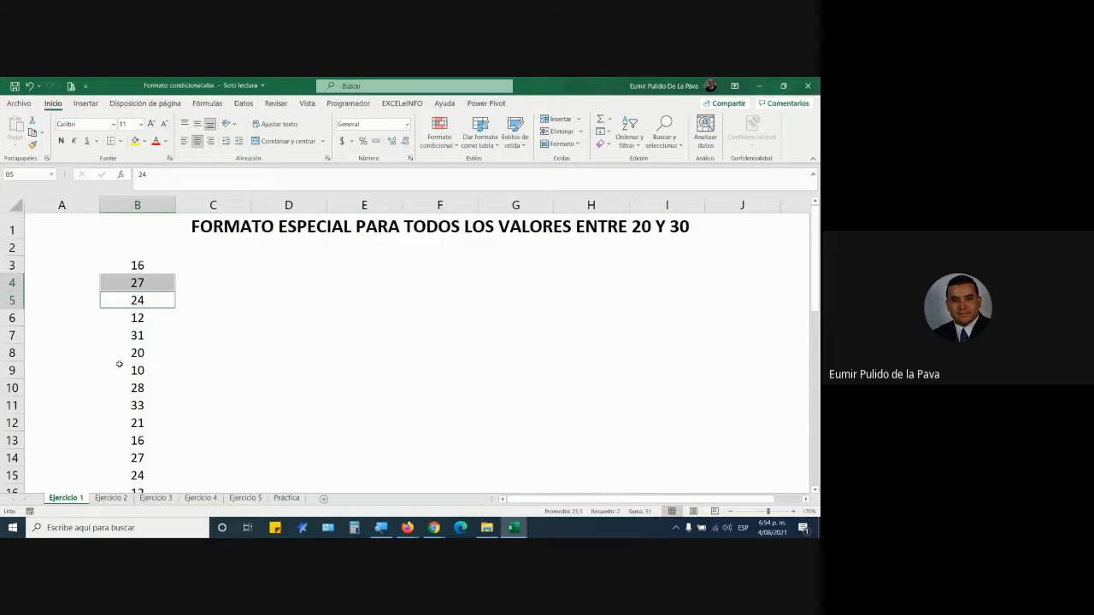
ctrl+click(140, 387)
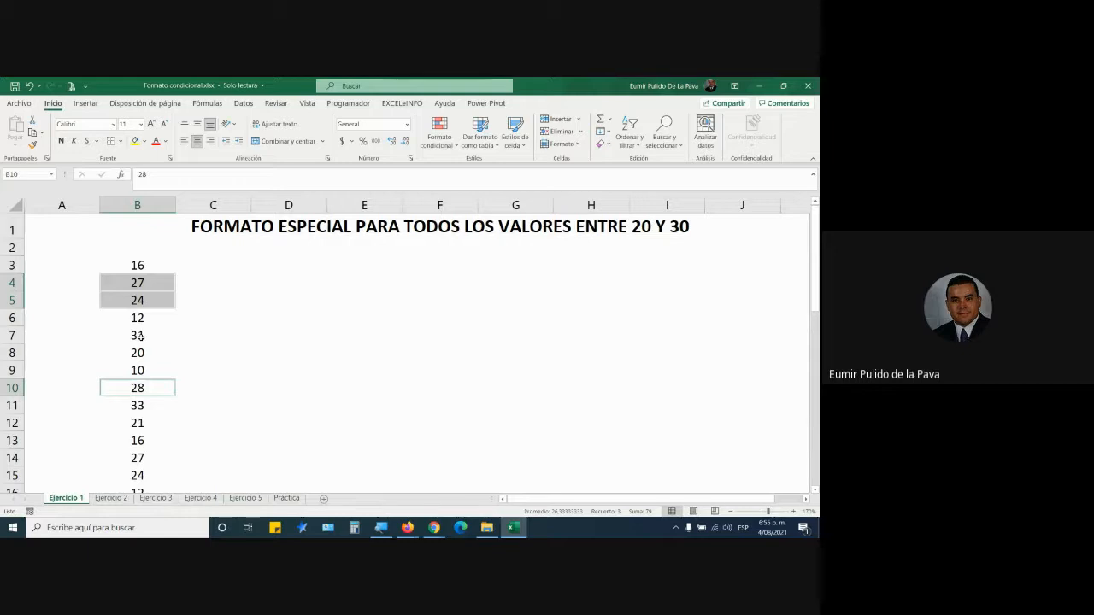
Step: Return to the PDF guide in Firefox, go back up the document and switch to the Google Meet call in Chrome
key(alt+Tab)
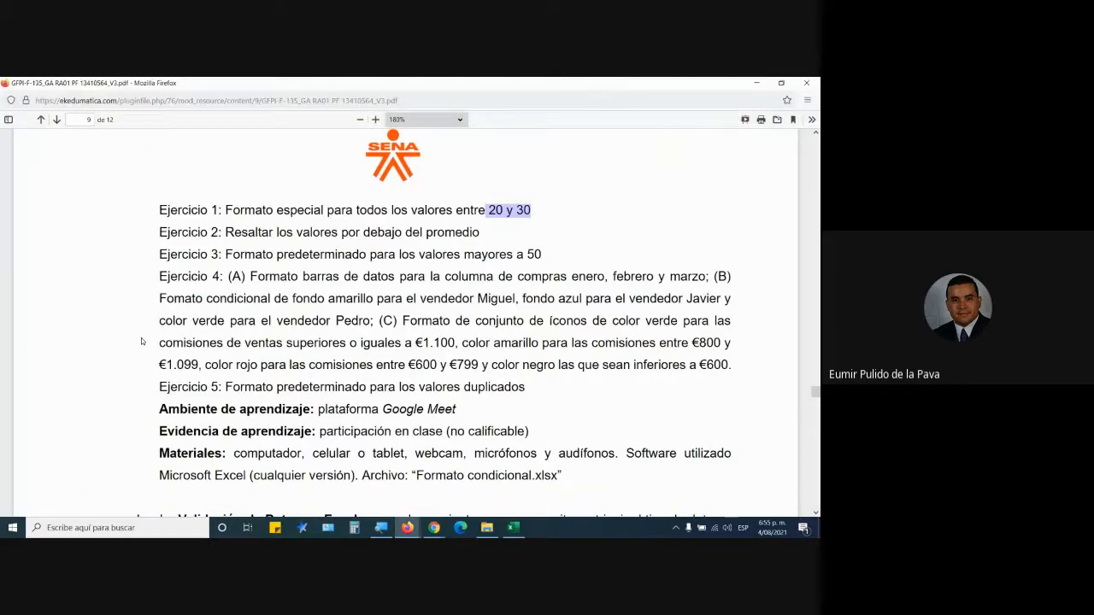
scroll(141, 341, up, 5)
click(434, 528)
click(371, 482)
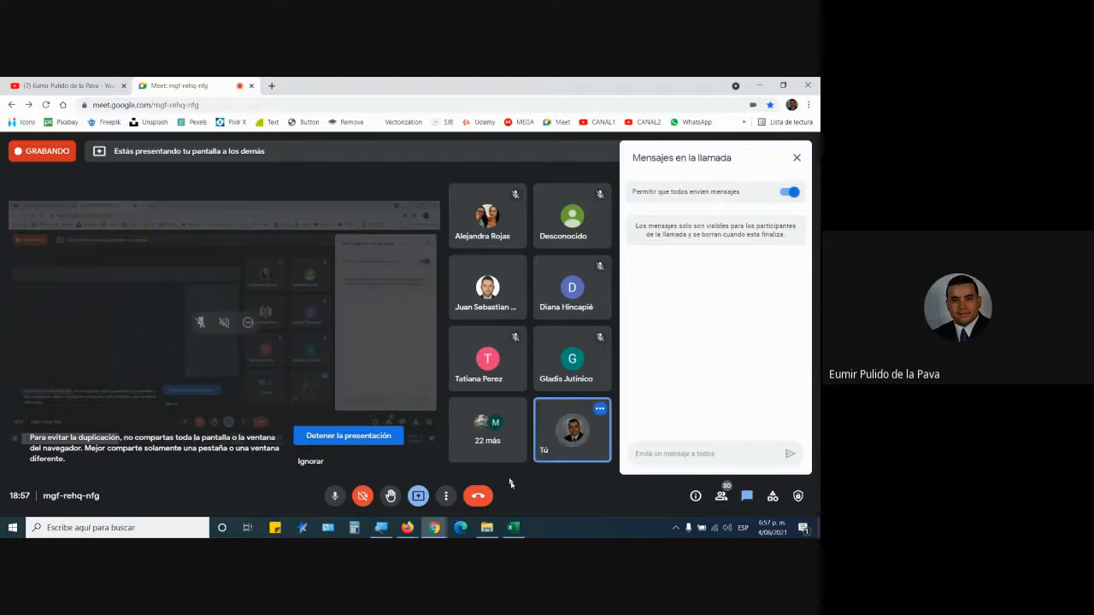
Step: Switch to File Explorer and open the FINALIZADAS folder inside 2021 > COMPLEMENTARIOS
click(486, 533)
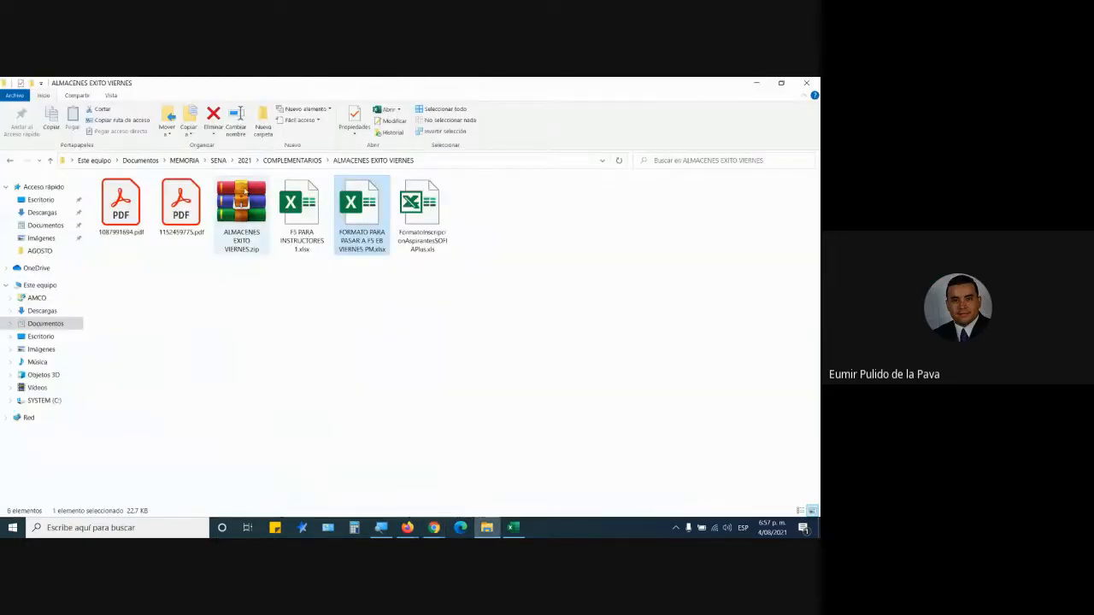
click(244, 160)
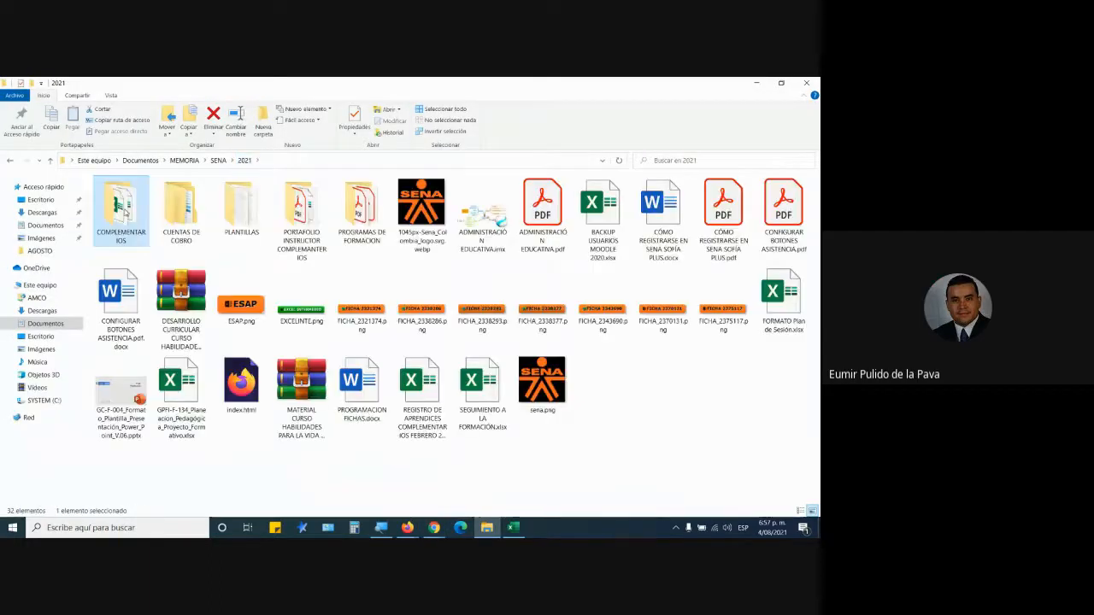
double_click(125, 212)
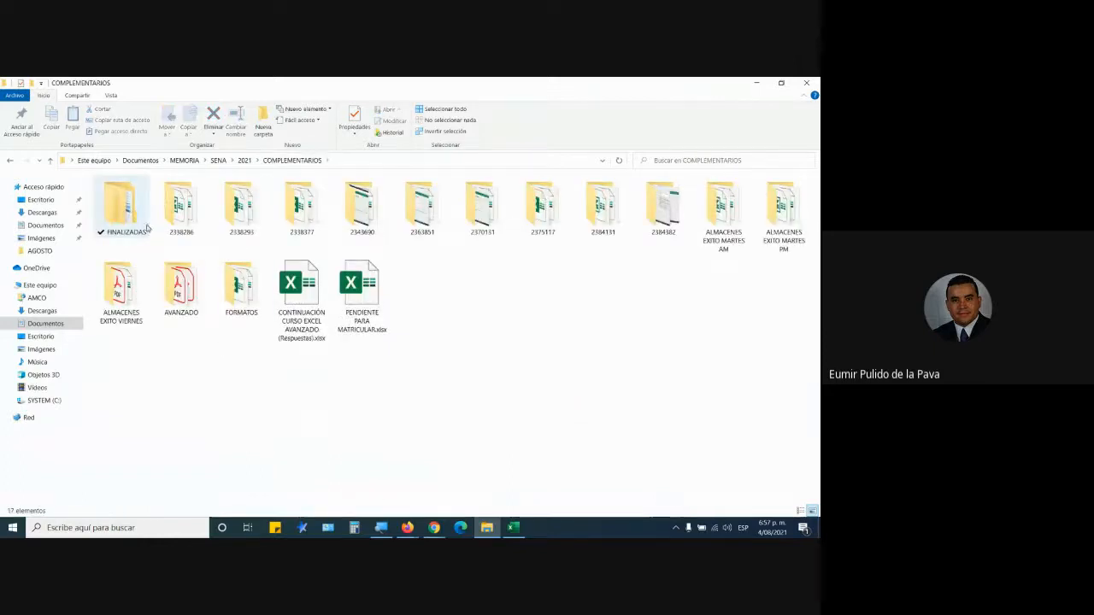
double_click(120, 210)
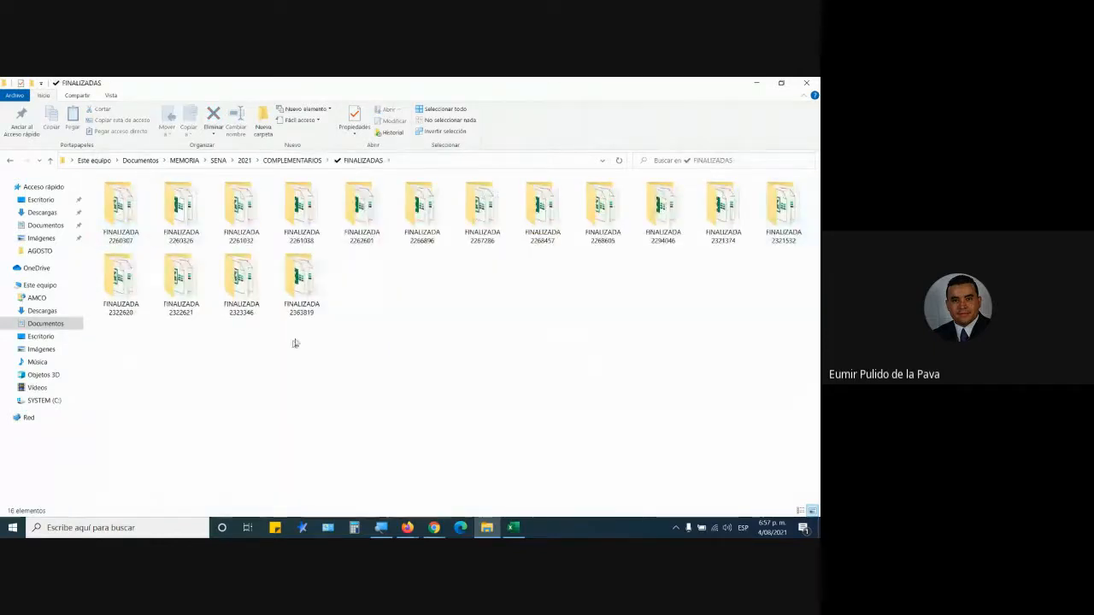
Step: Open FINALIZADA FICHA 2363819 AC.xlsx from the FINALIZADA 2363819 folder, examine its attendance and approval results including the totals block, and close it
double_click(312, 295)
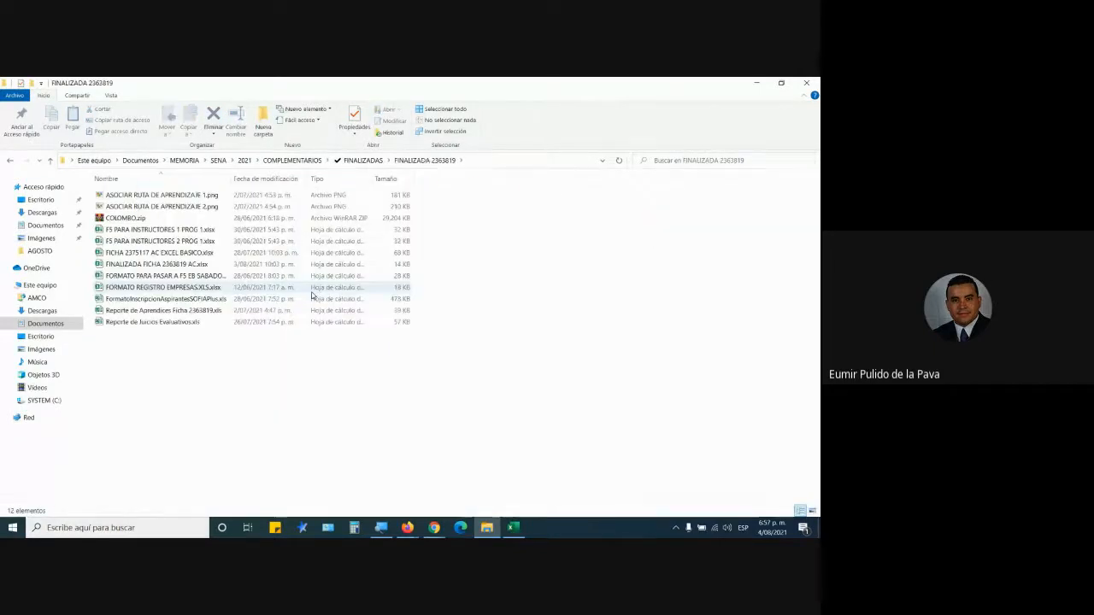
double_click(150, 267)
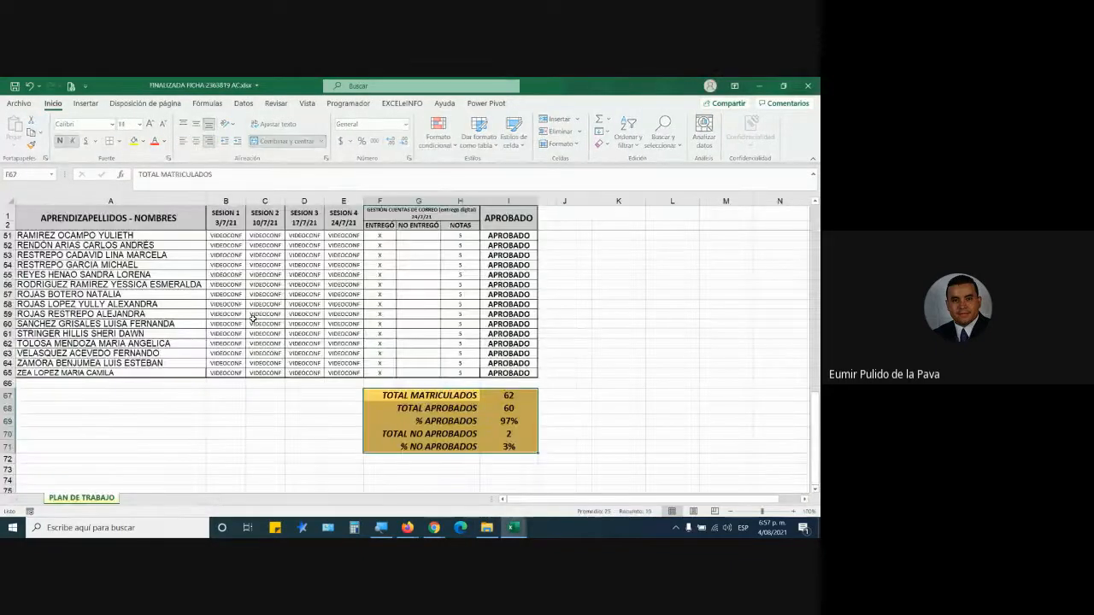
scroll(577, 307, up, 11)
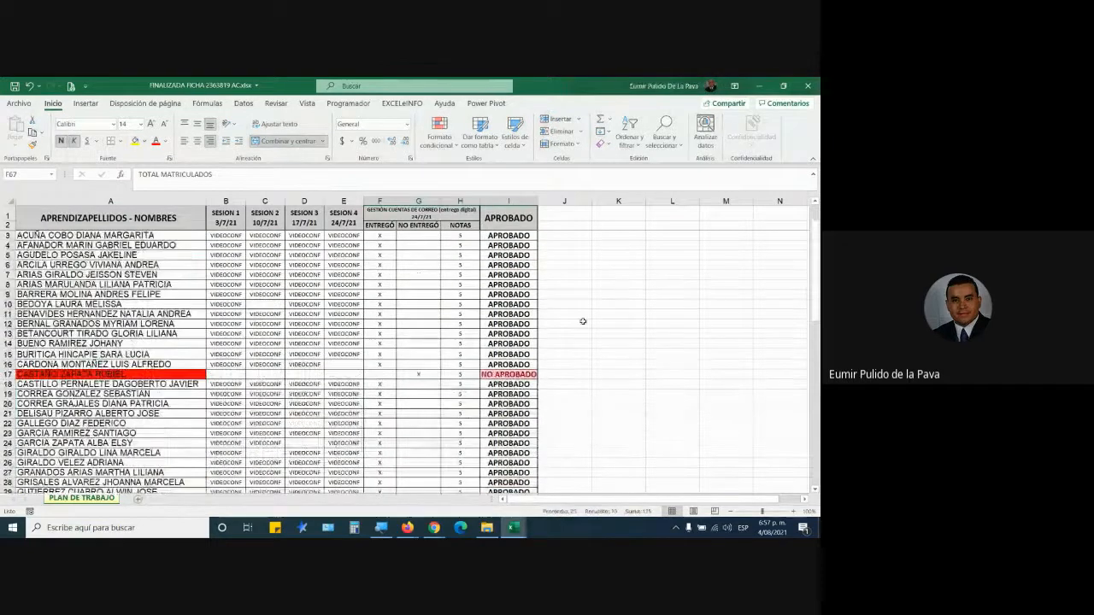
scroll(562, 354, down, 7)
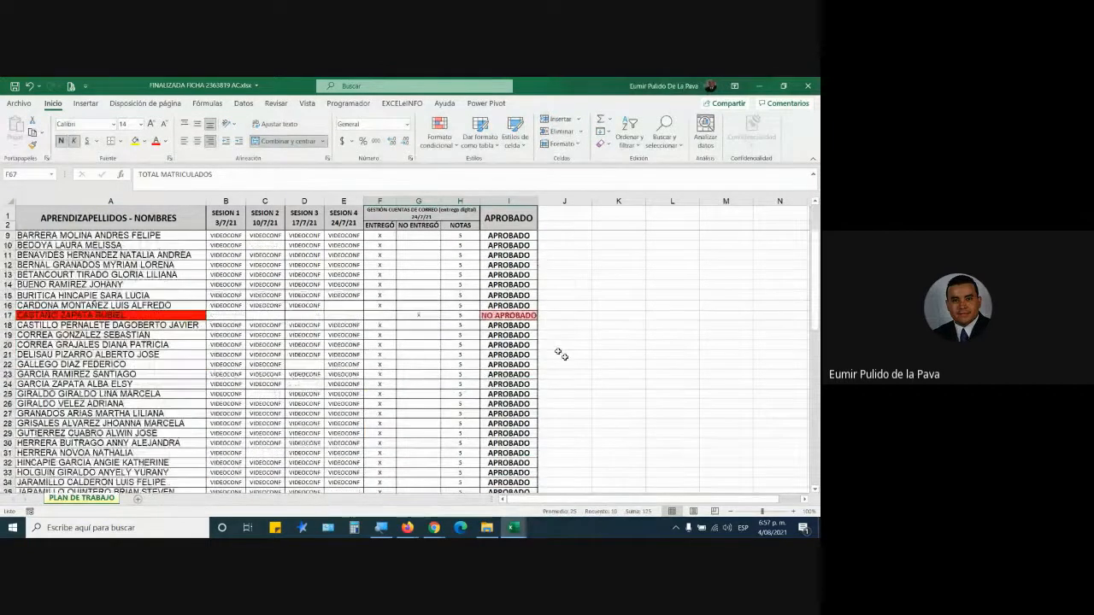
scroll(616, 452, down, 4)
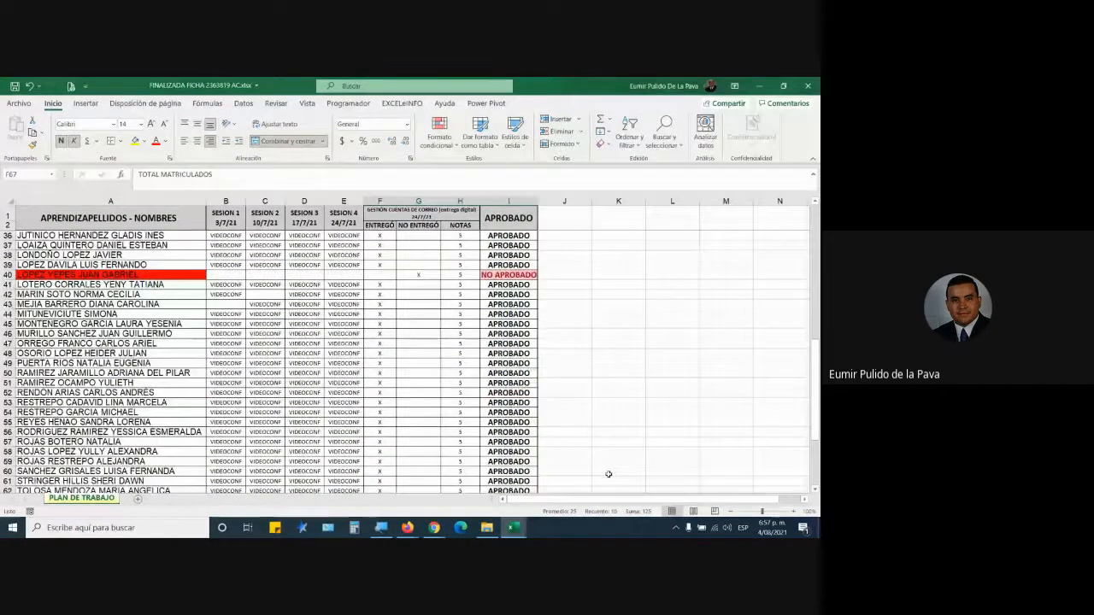
scroll(564, 376, down, 5)
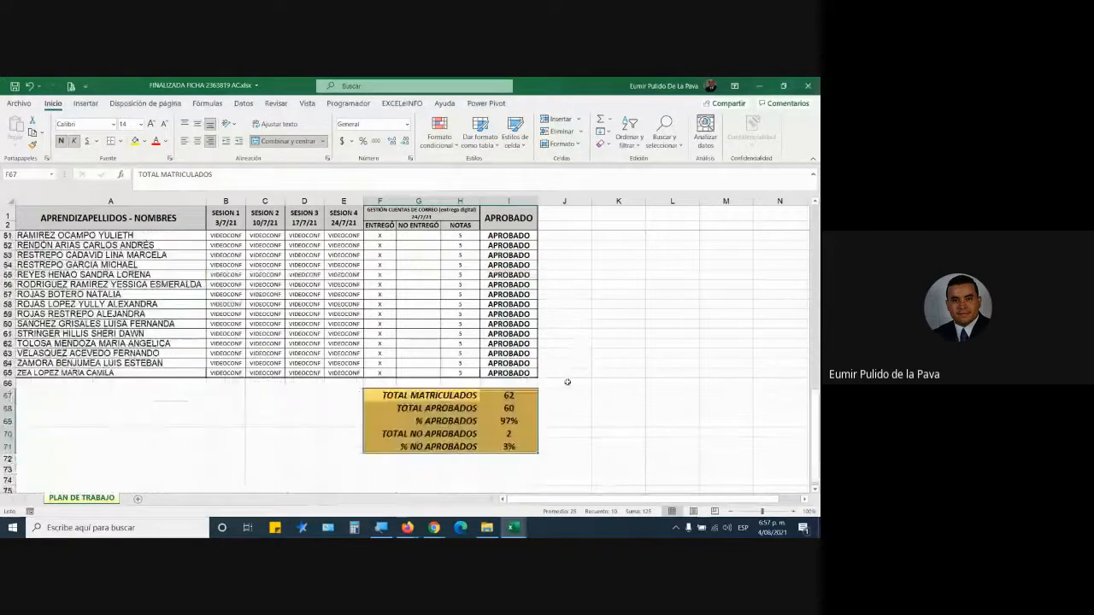
scroll(555, 388, up, 8)
scroll(557, 383, up, 8)
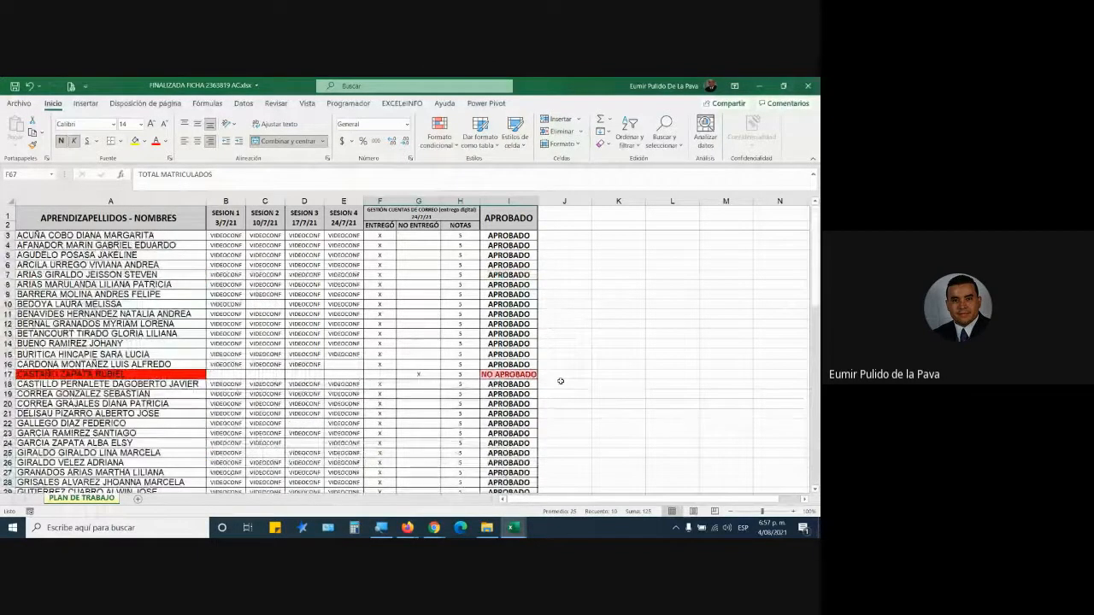
scroll(559, 385, down, 7)
scroll(558, 434, down, 8)
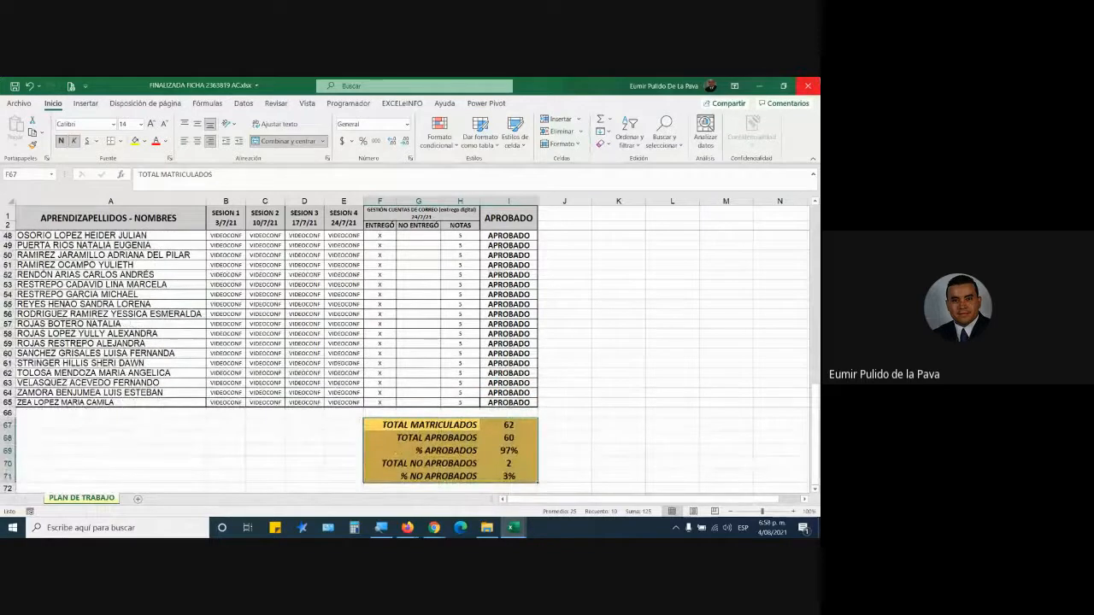
scroll(602, 368, up, 5)
scroll(601, 367, up, 10)
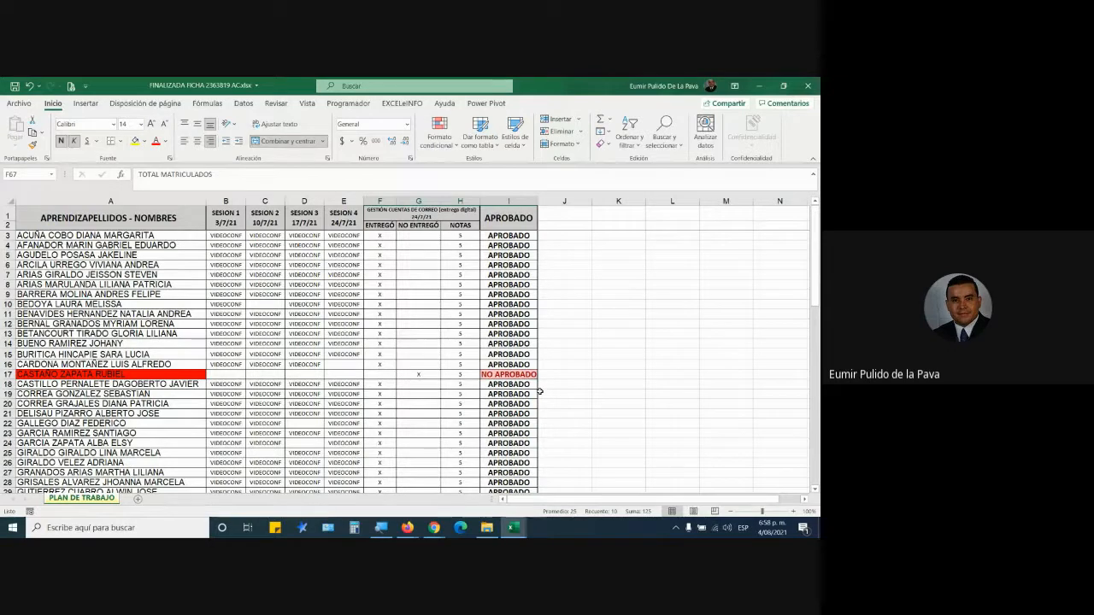
click(816, 86)
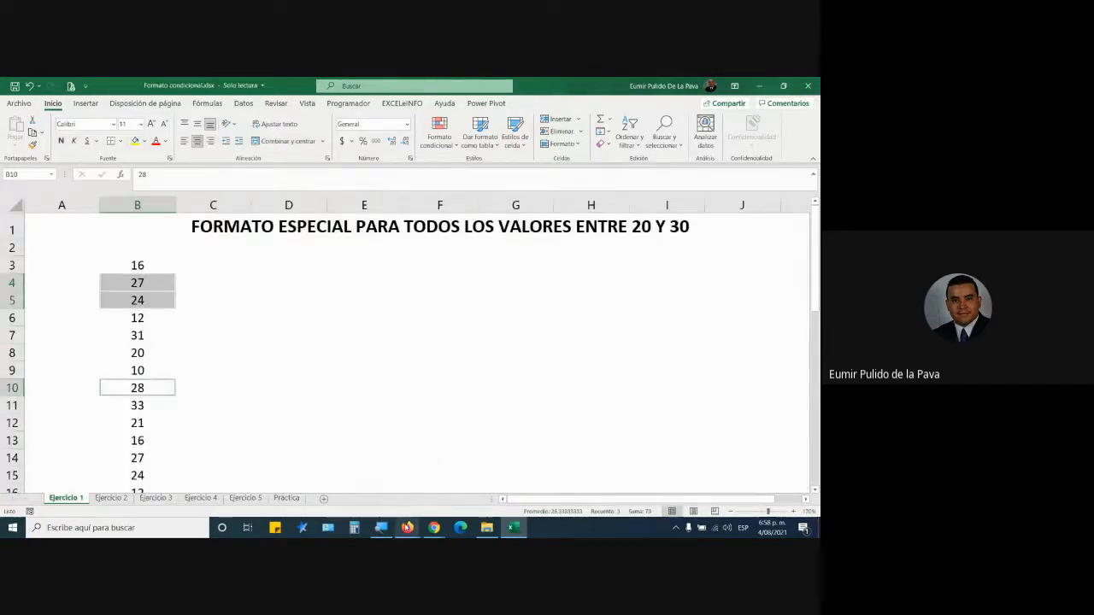
Step: Undo the repeated numbers pasted below B12 on the Ejercicio 1 sheet and cancel the pending copy selection
click(216, 272)
key(ctrl+z)
key(ctrl+z)
key(ctrl+z)
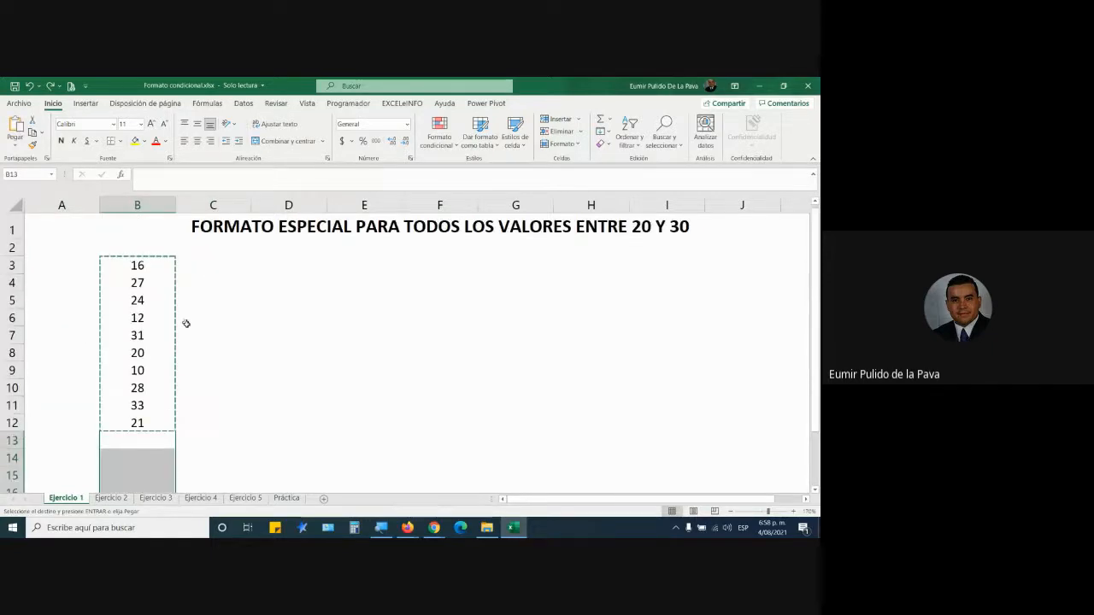
click(245, 336)
key(Escape)
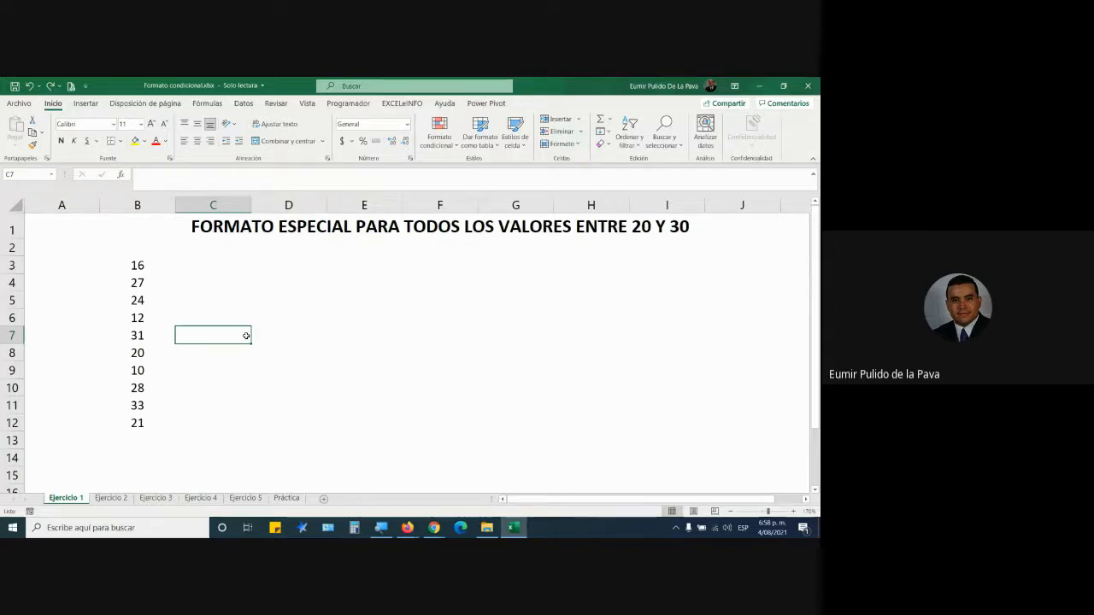
Step: Review the conditional formatting exercises and the data validation section in the PDF guide in Firefox, and return to the Excel workbook
drag(144, 263, 171, 417)
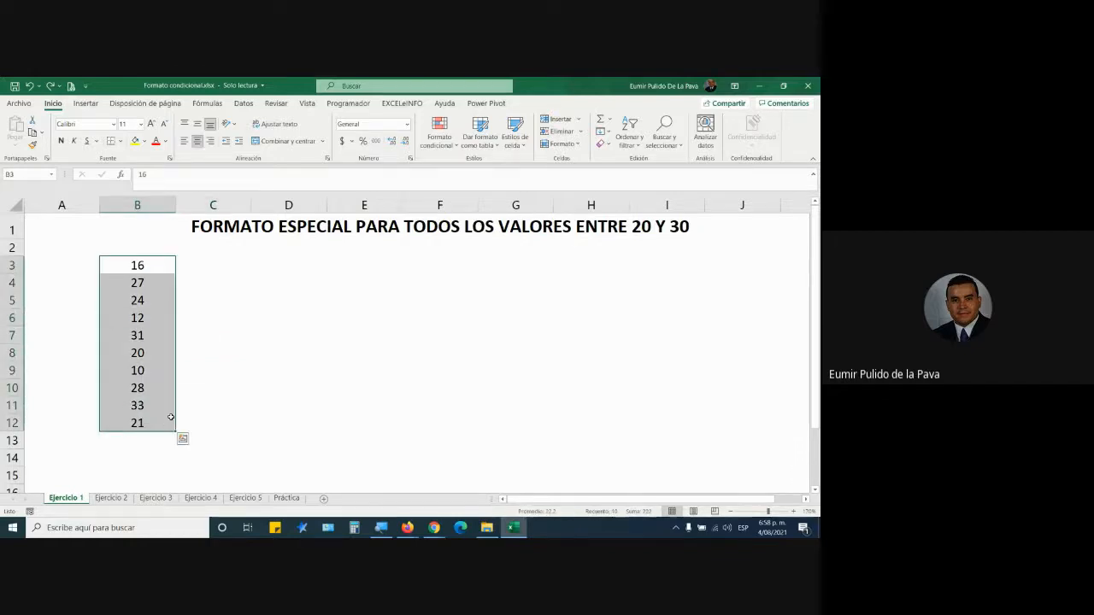
click(407, 527)
click(427, 477)
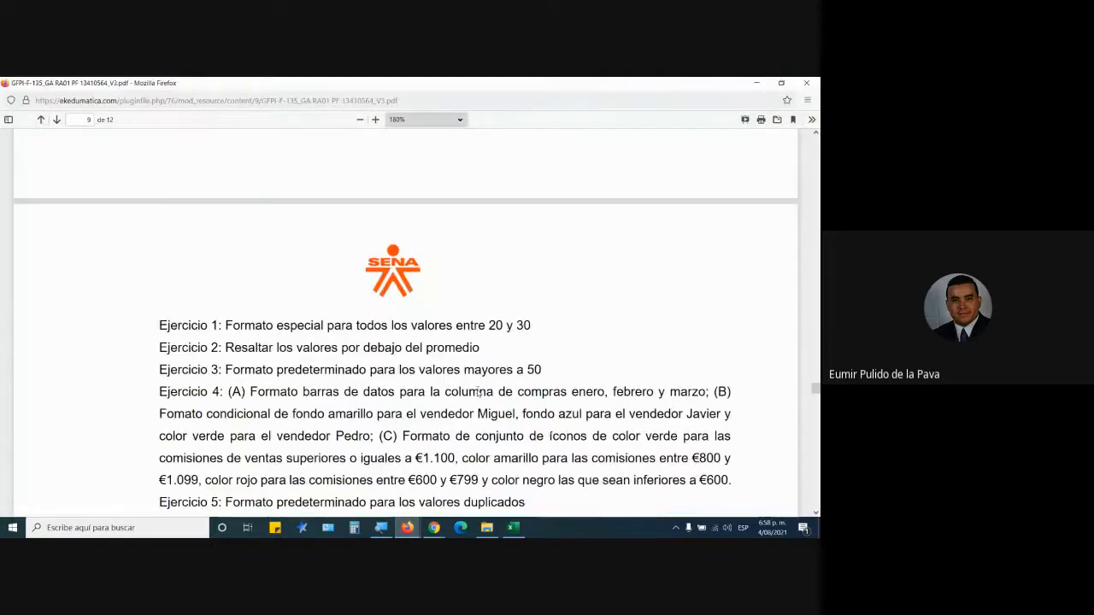
scroll(491, 401, down, 4)
scroll(492, 402, down, 2)
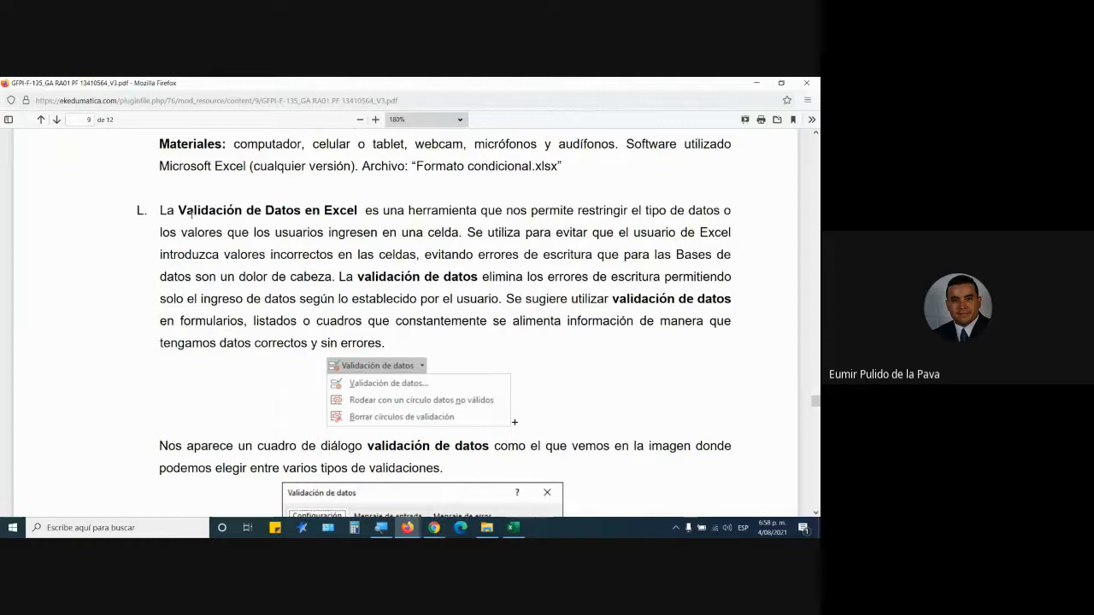
click(513, 527)
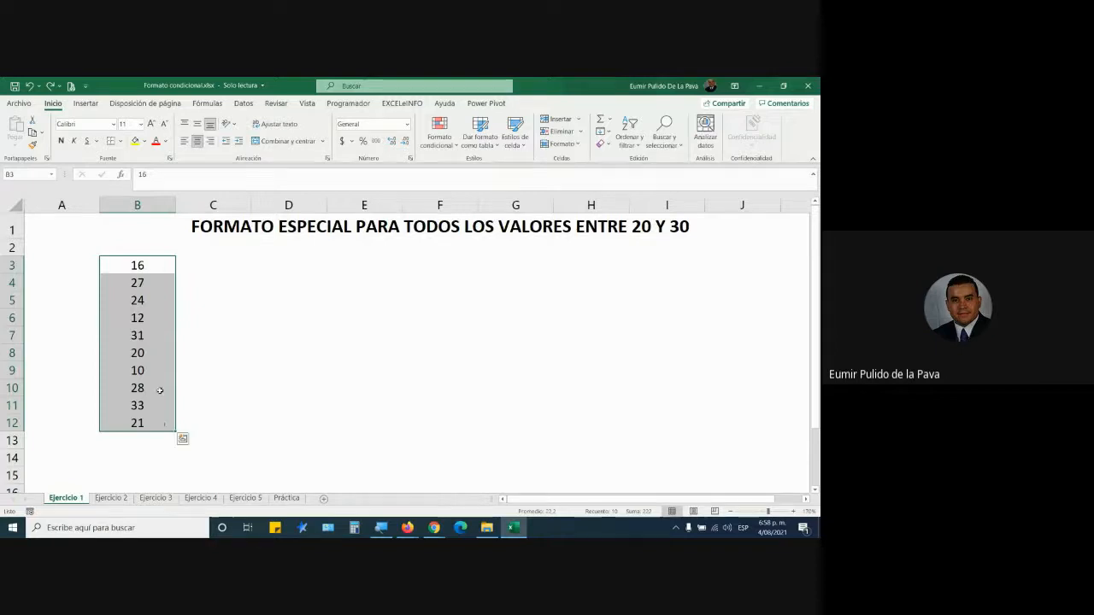
click(421, 312)
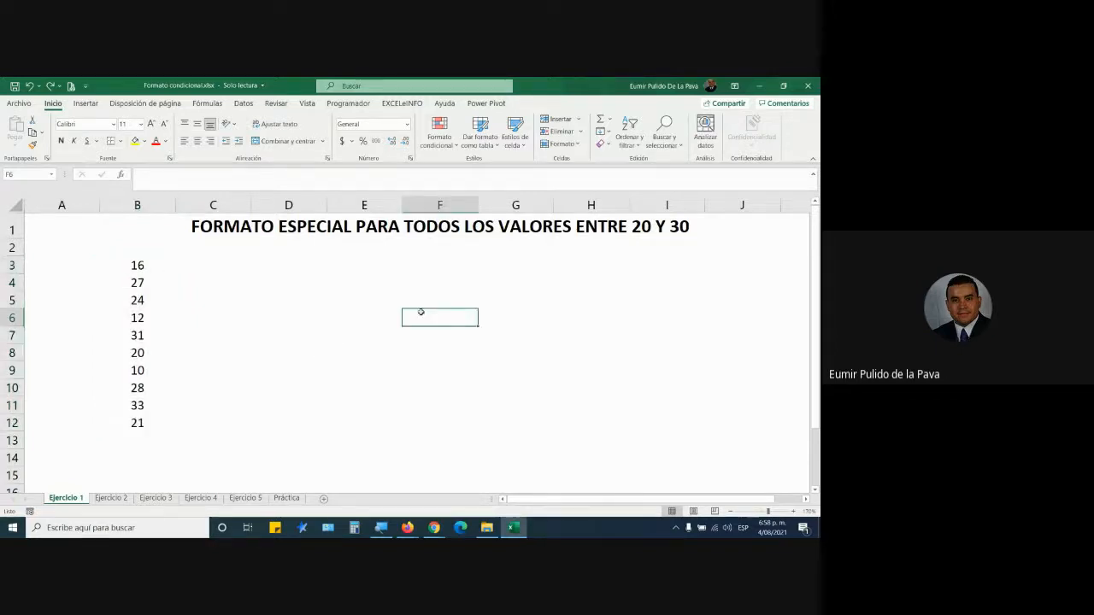
click(629, 284)
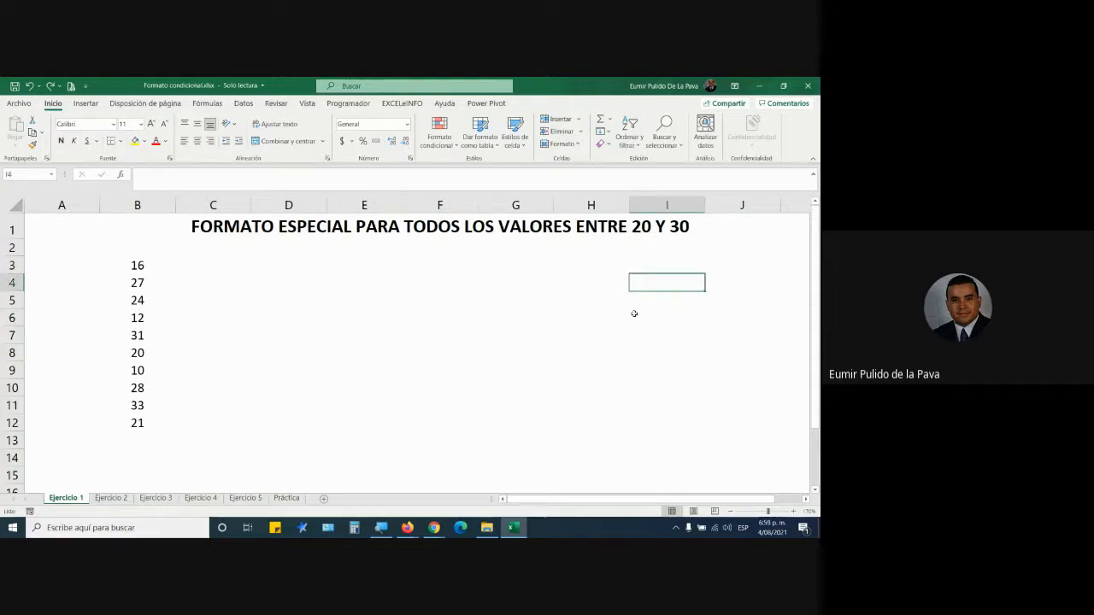
Step: Set up a Between (Entre) highlight rule for the numbers in B3:B12 with limits 20 and 30
drag(131, 266, 135, 422)
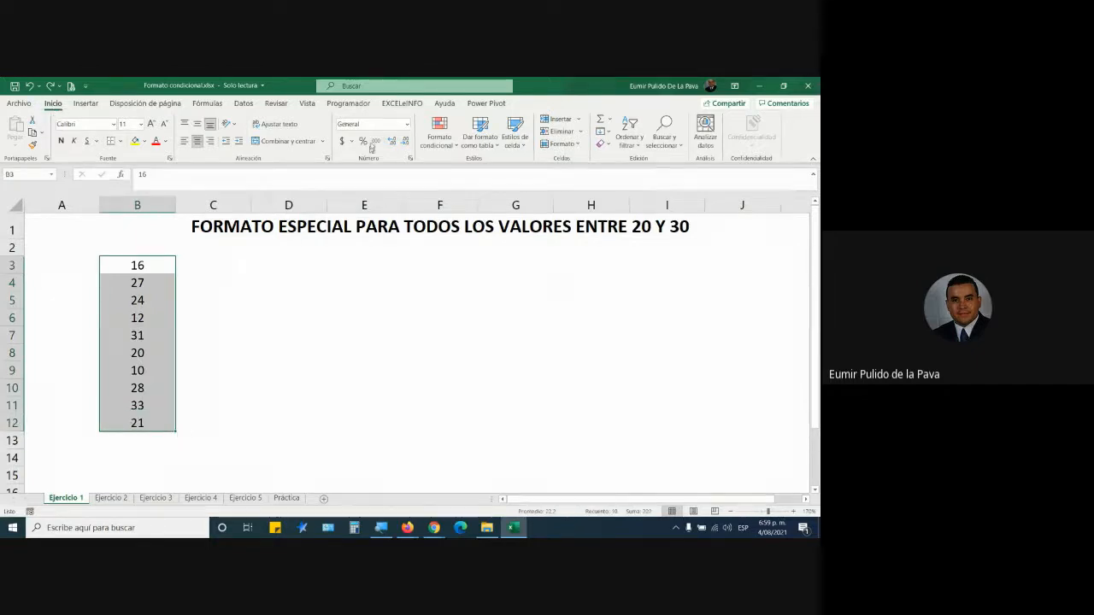
click(451, 127)
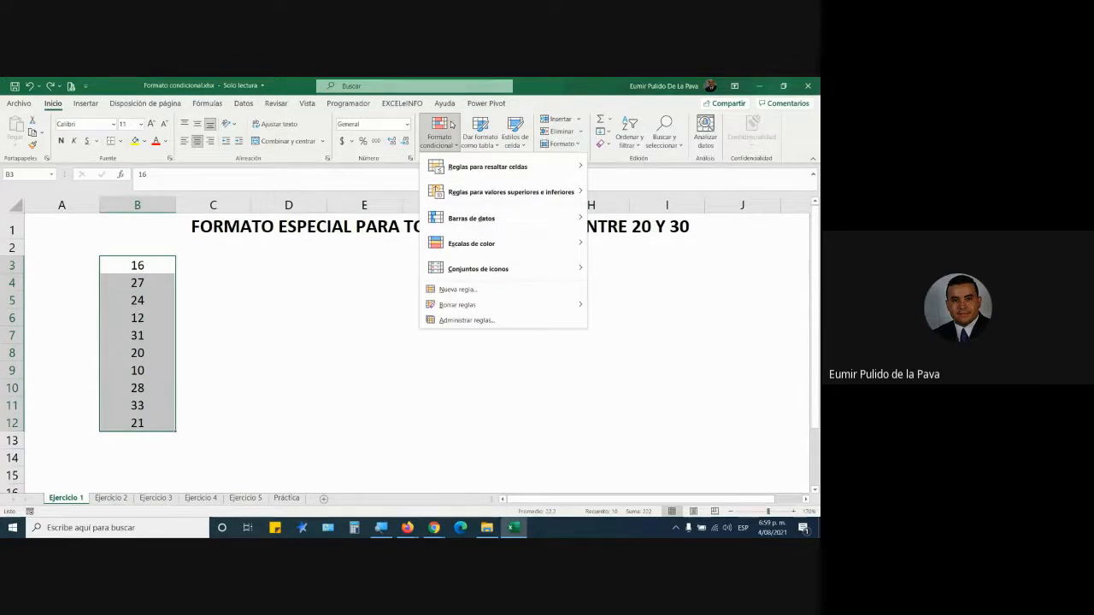
mouse_move(472, 174)
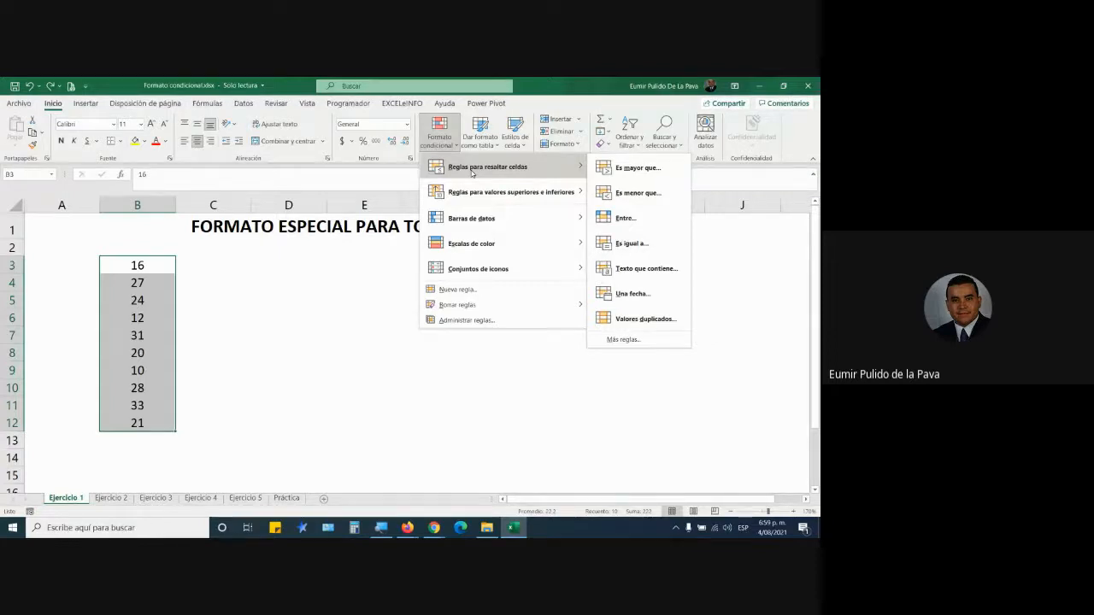
click(645, 224)
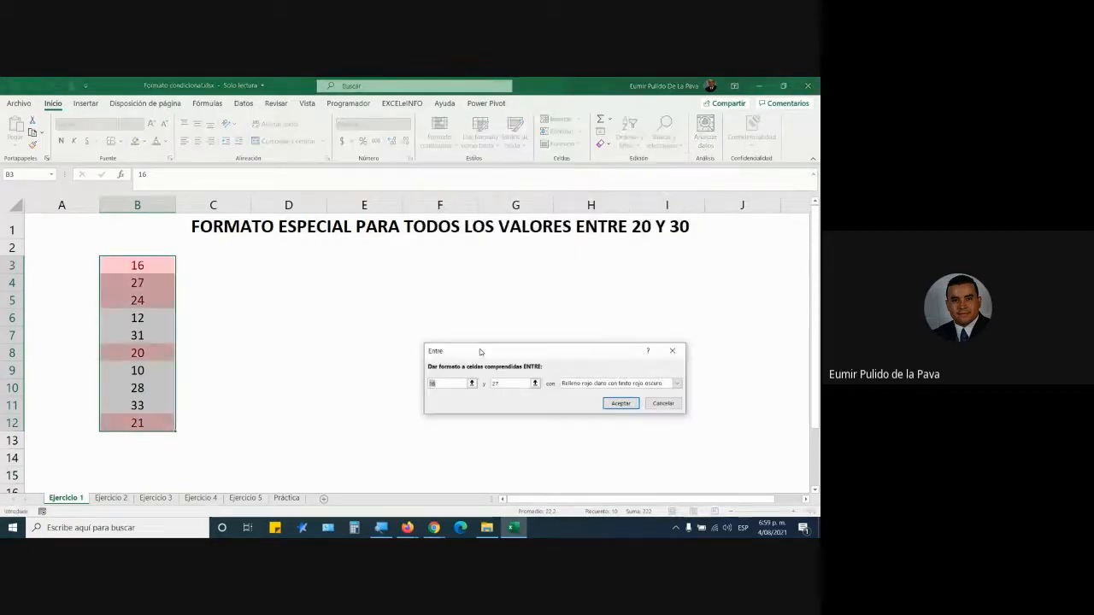
drag(477, 351, 262, 301)
key(super+plus)
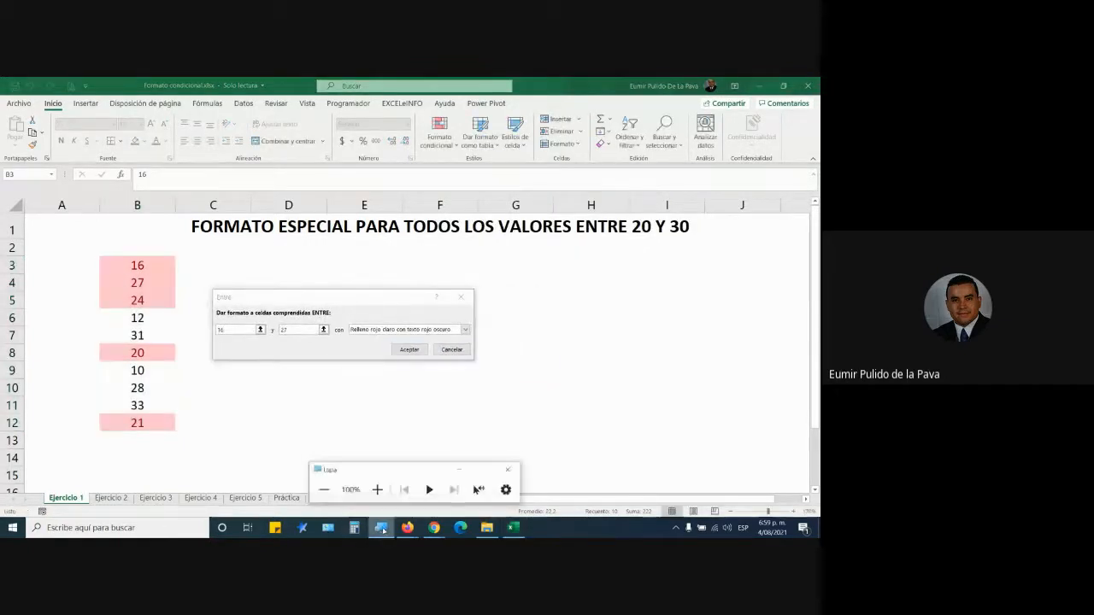
click(379, 488)
click(497, 459)
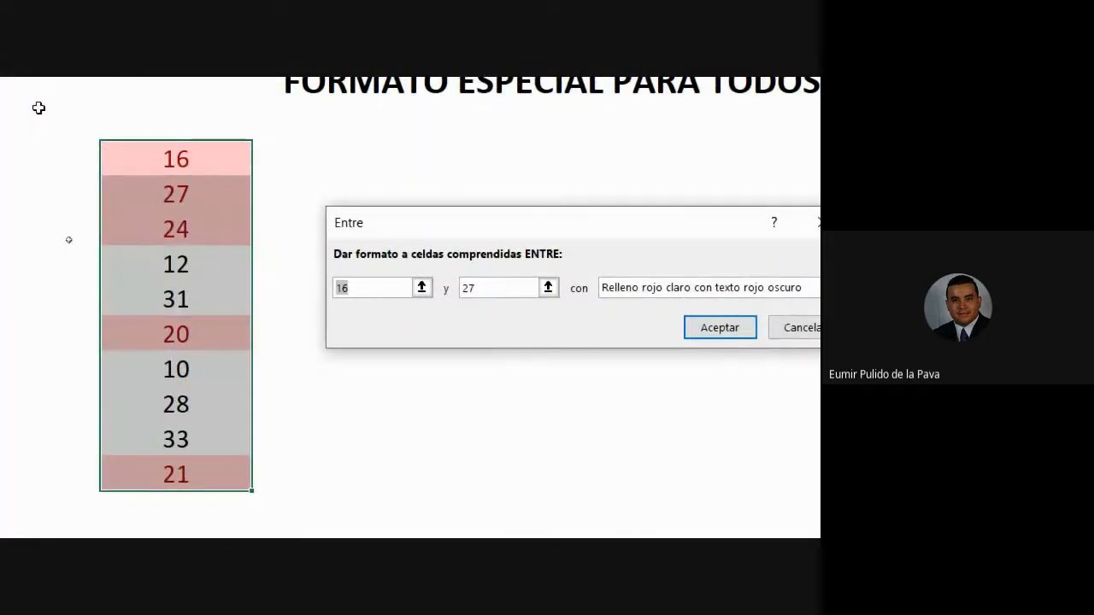
text(20)
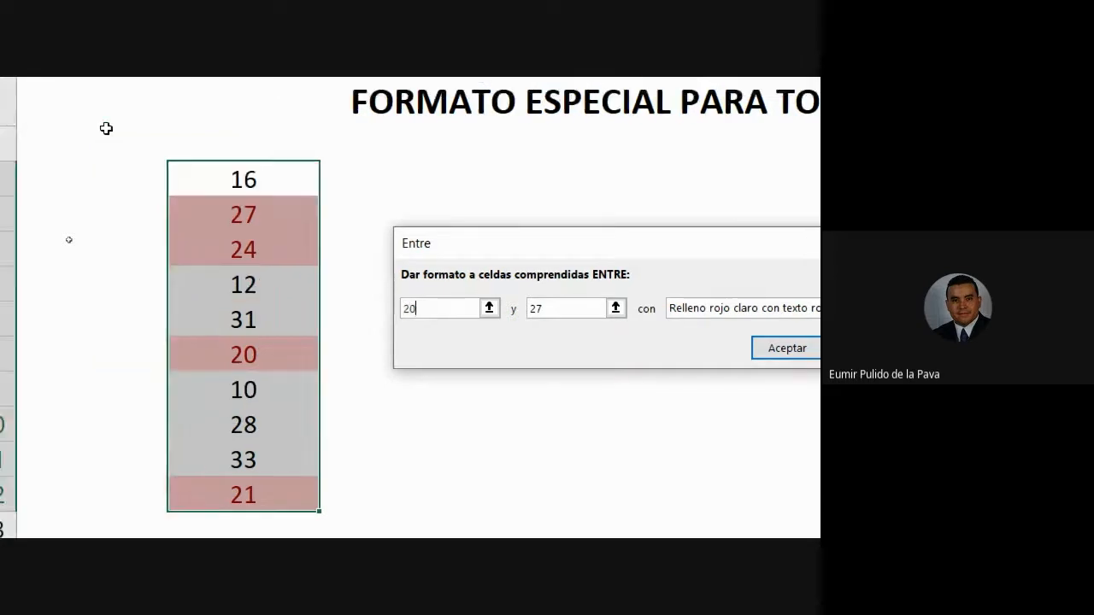
key(Tab)
text(30)
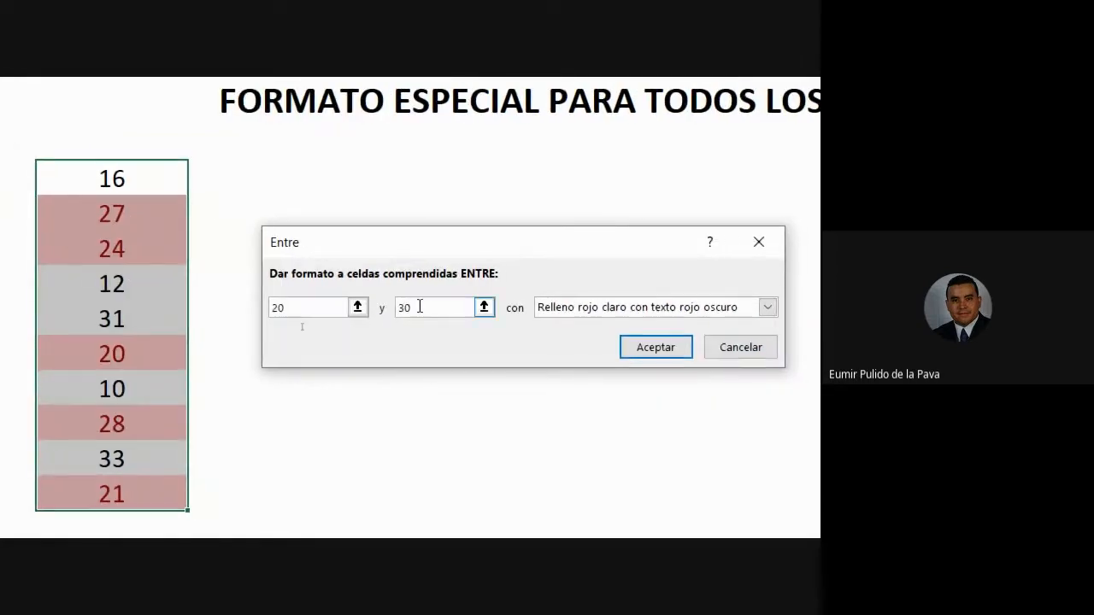
Step: Try the rule's preset formats: yellow fill with dark yellow text, green fill with dark green text, light red fill, and red text
click(608, 309)
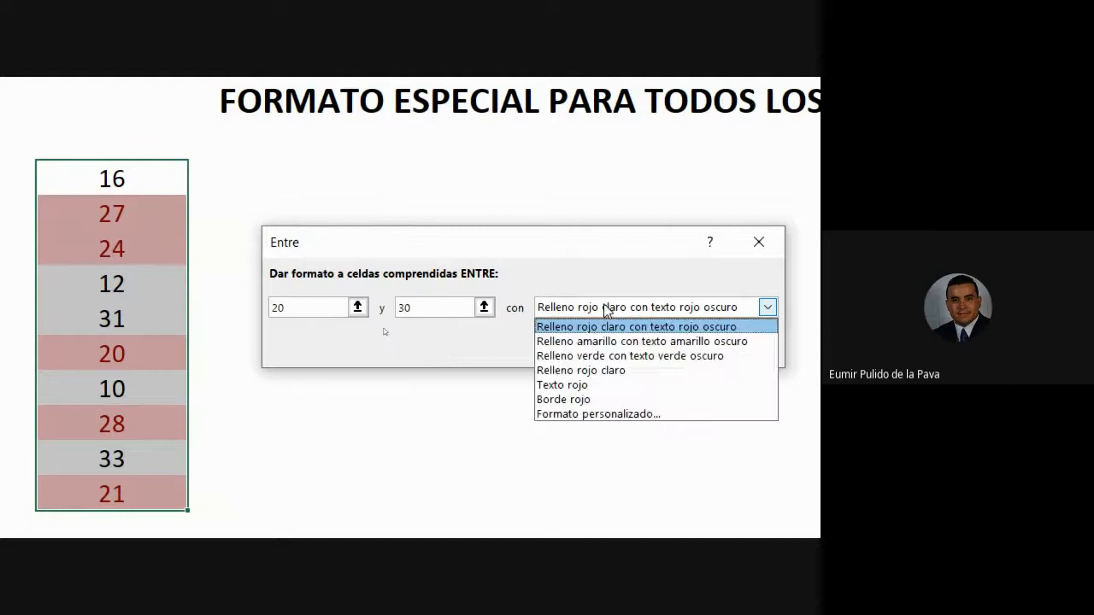
click(571, 341)
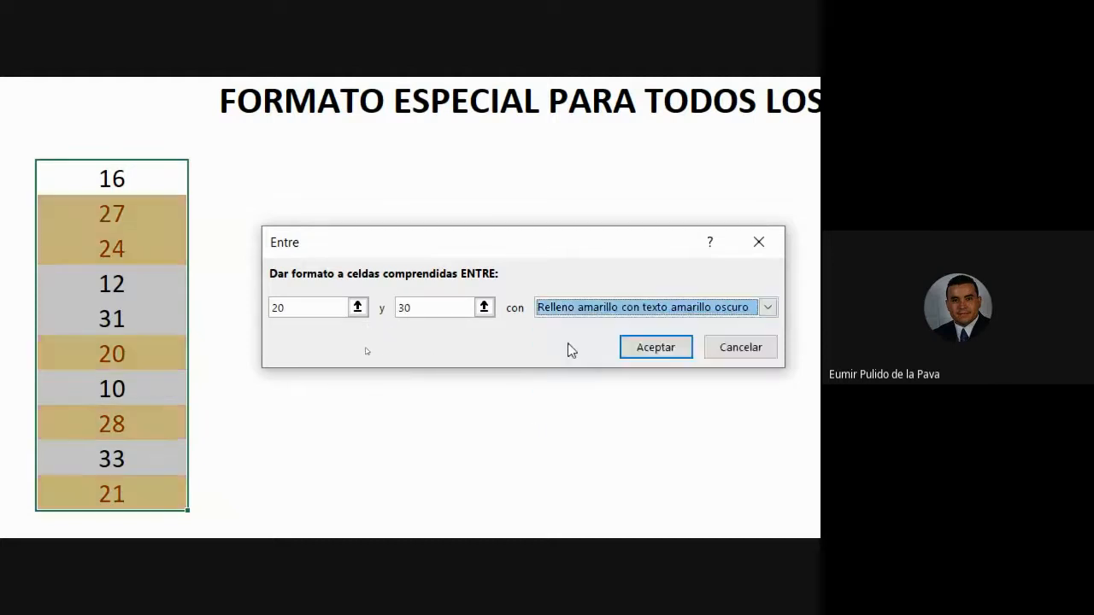
click(573, 309)
click(571, 356)
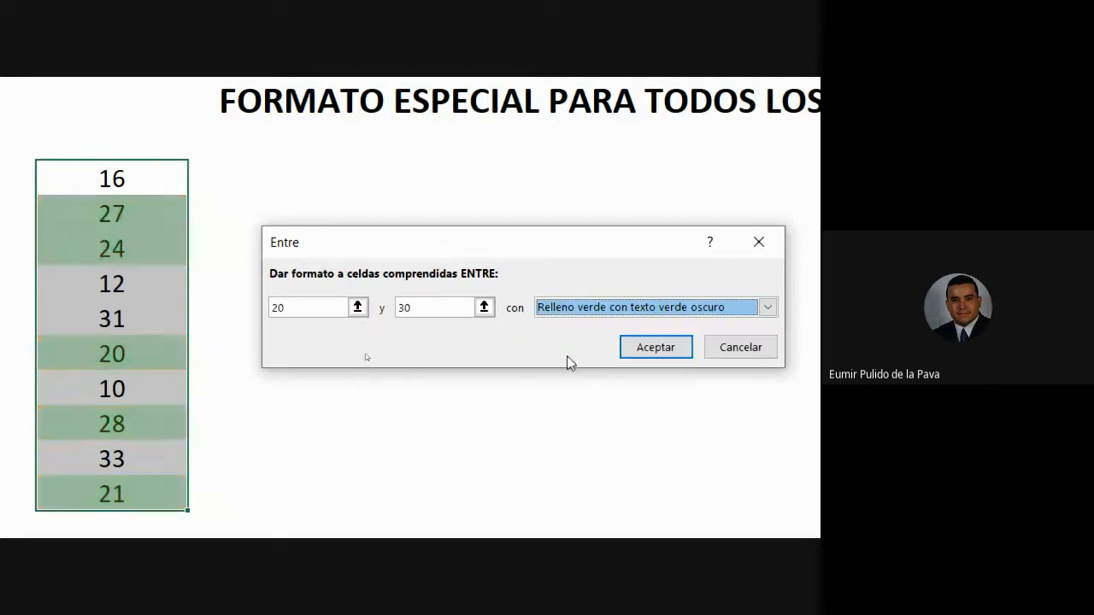
click(571, 309)
click(575, 372)
click(569, 307)
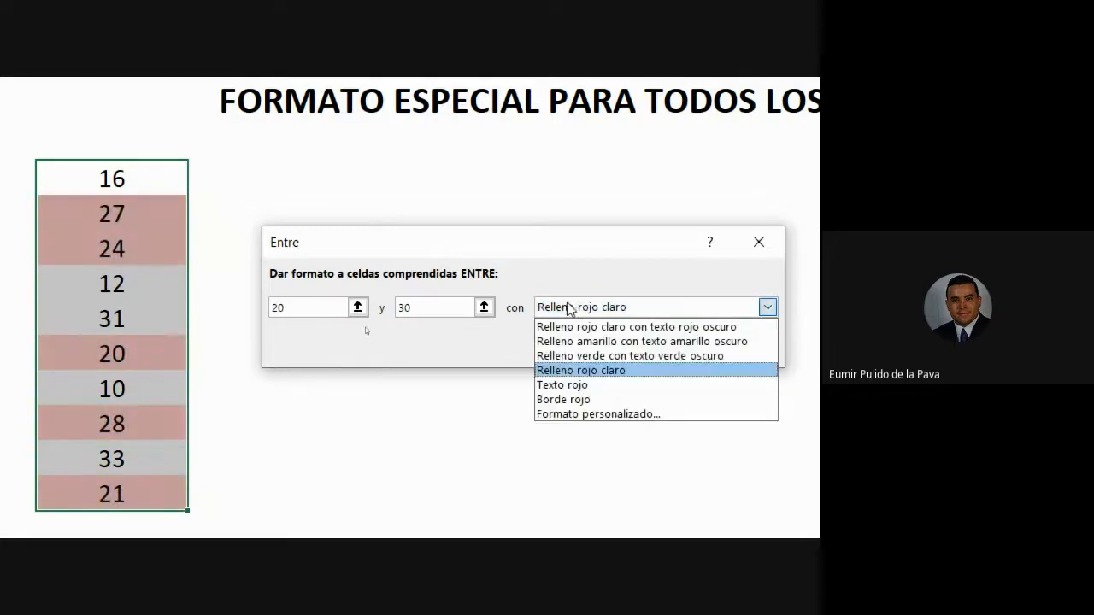
click(564, 384)
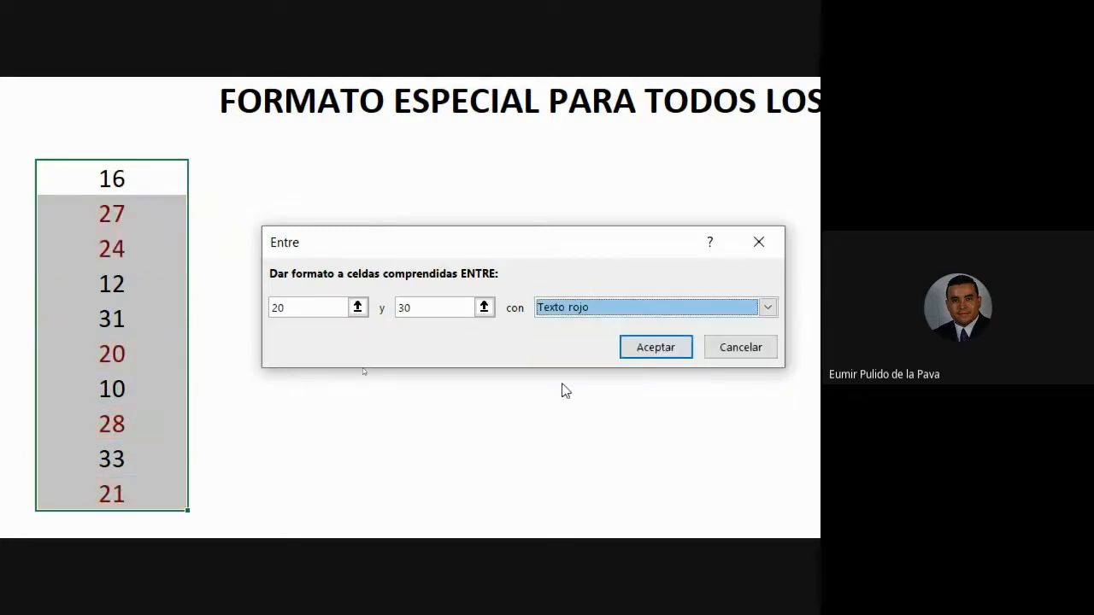
Step: Give the rule a custom format (Formato personalizado) with bold (Negrita) font style and red font colour
click(574, 315)
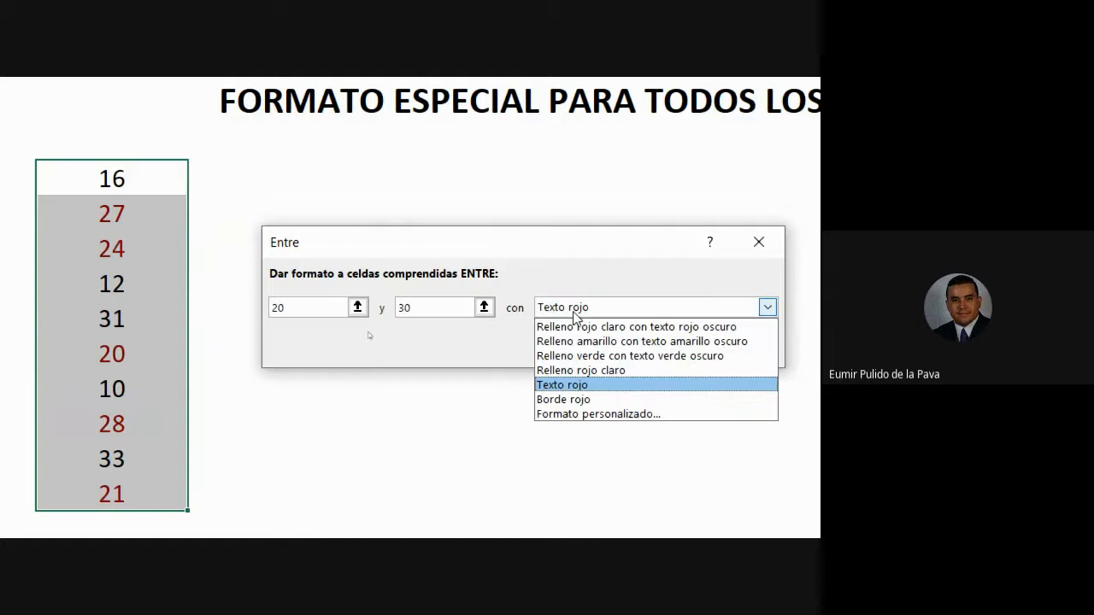
click(599, 414)
drag(726, 167, 303, 160)
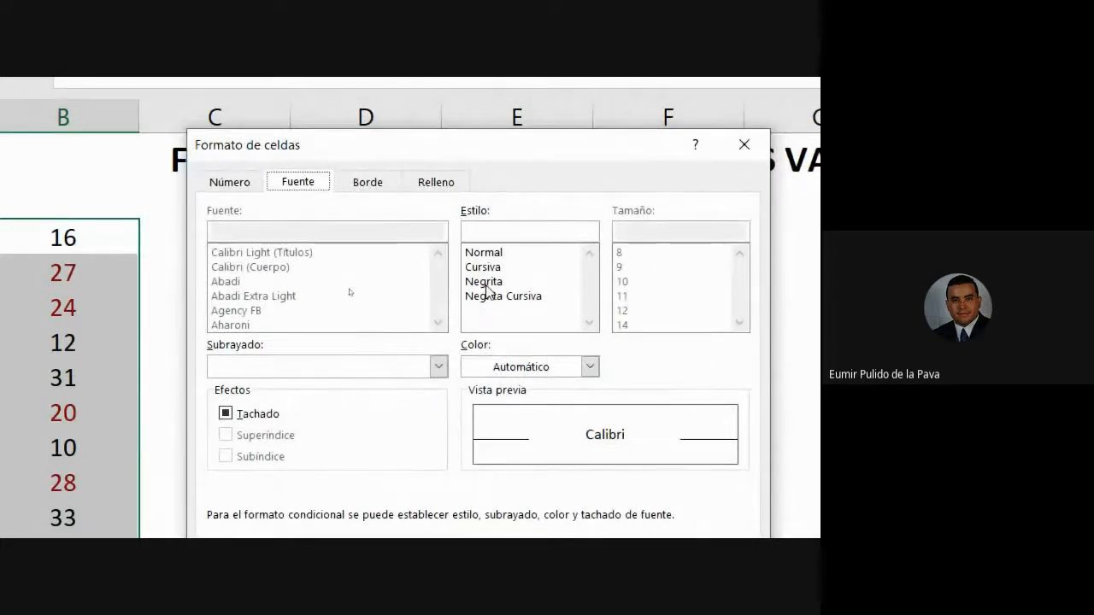
click(485, 285)
click(554, 370)
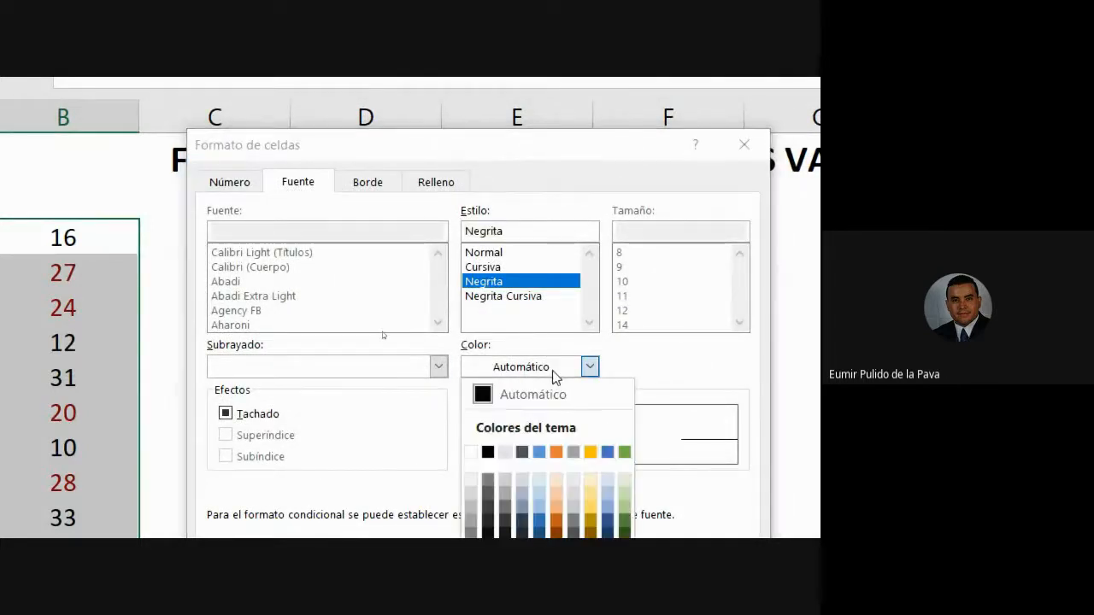
click(487, 460)
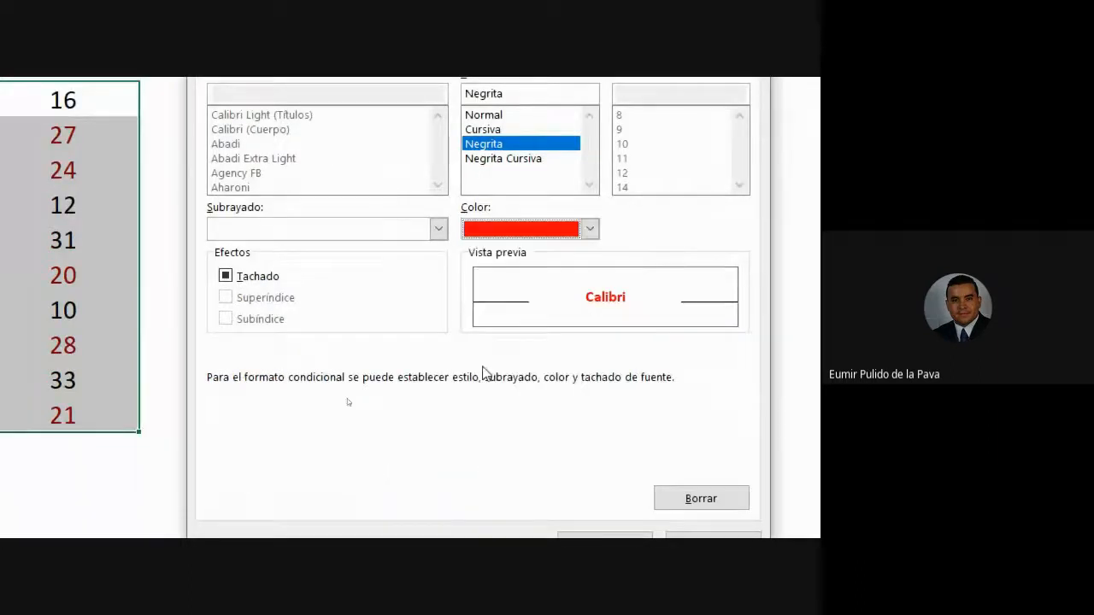
Step: Add a yellow fill and a red outline border (Contorno) to the custom format, and apply the Between rule
click(437, 127)
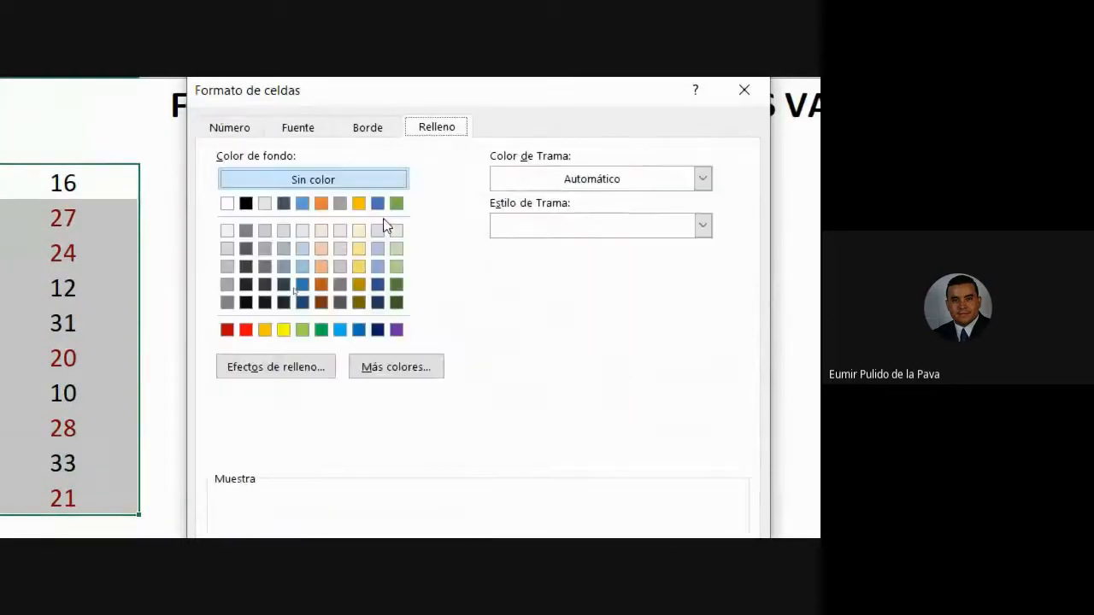
click(283, 332)
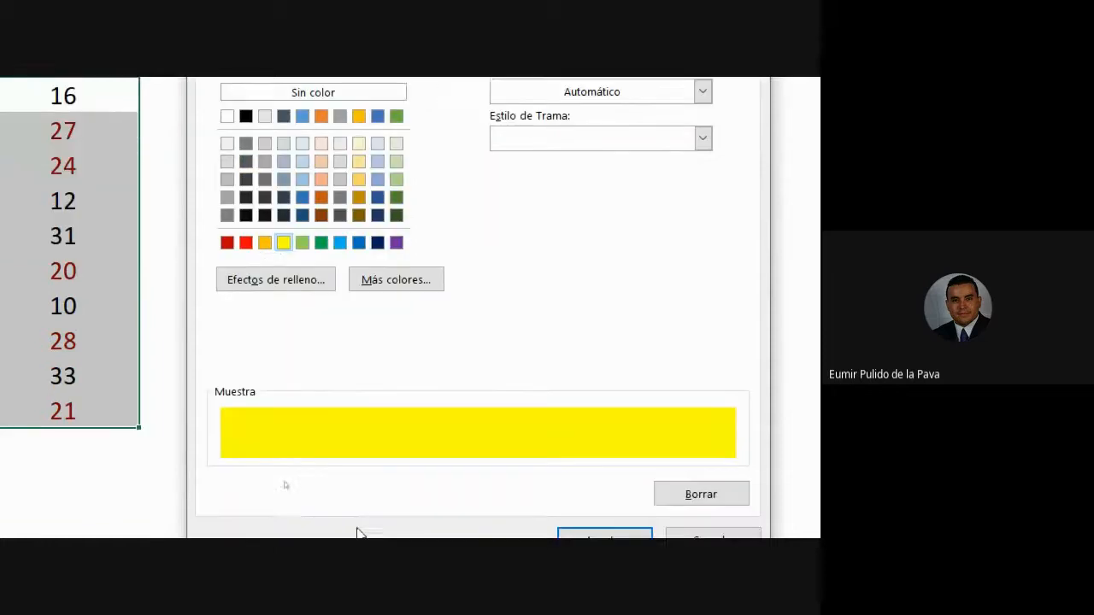
click(371, 228)
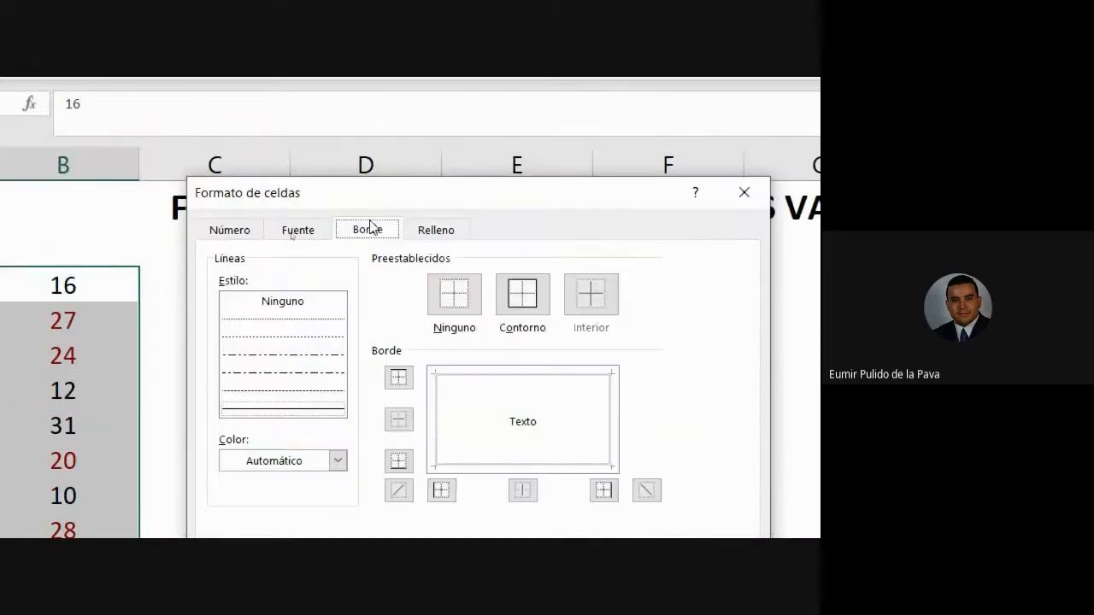
click(321, 454)
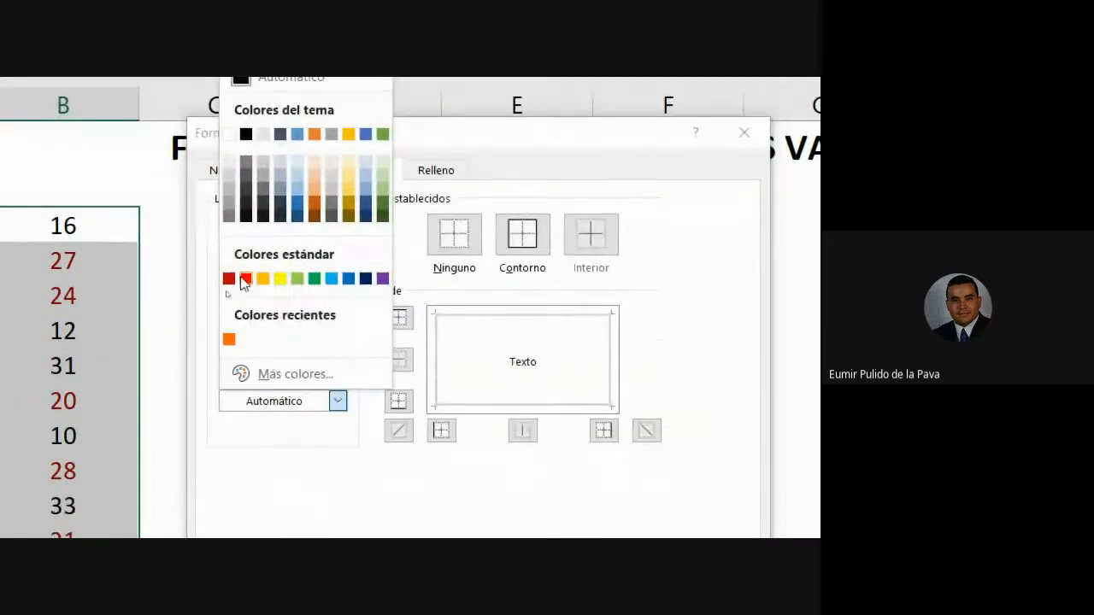
click(246, 328)
click(524, 292)
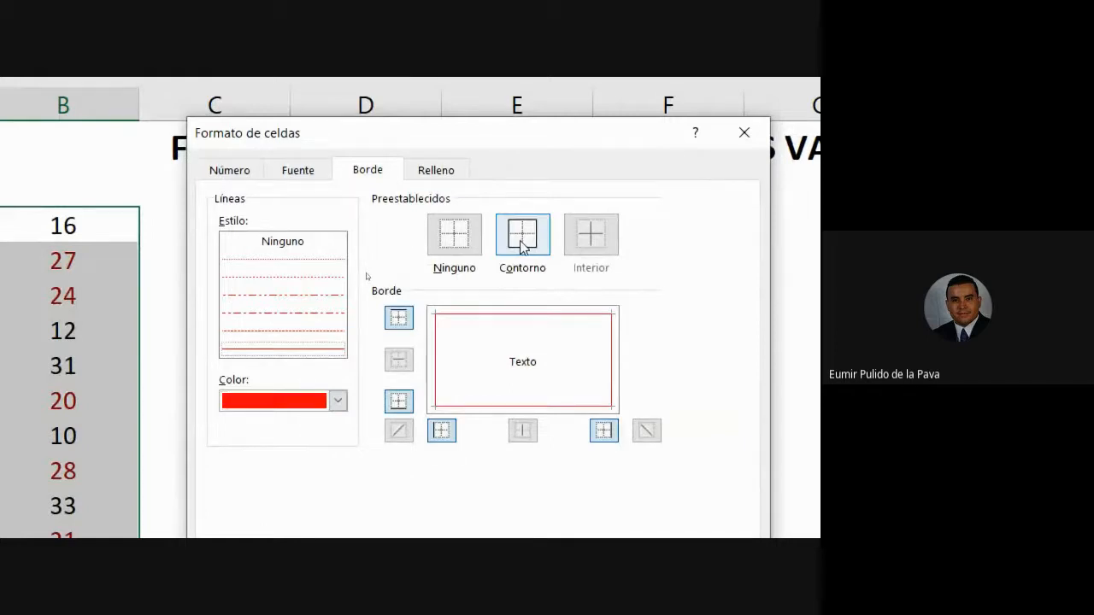
click(608, 470)
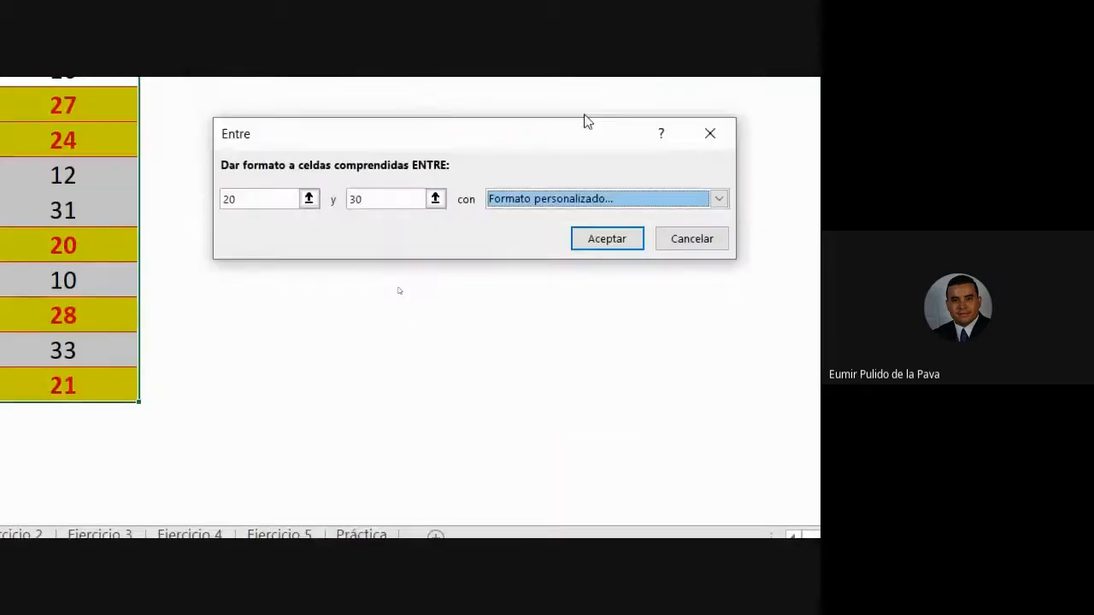
click(635, 278)
click(416, 171)
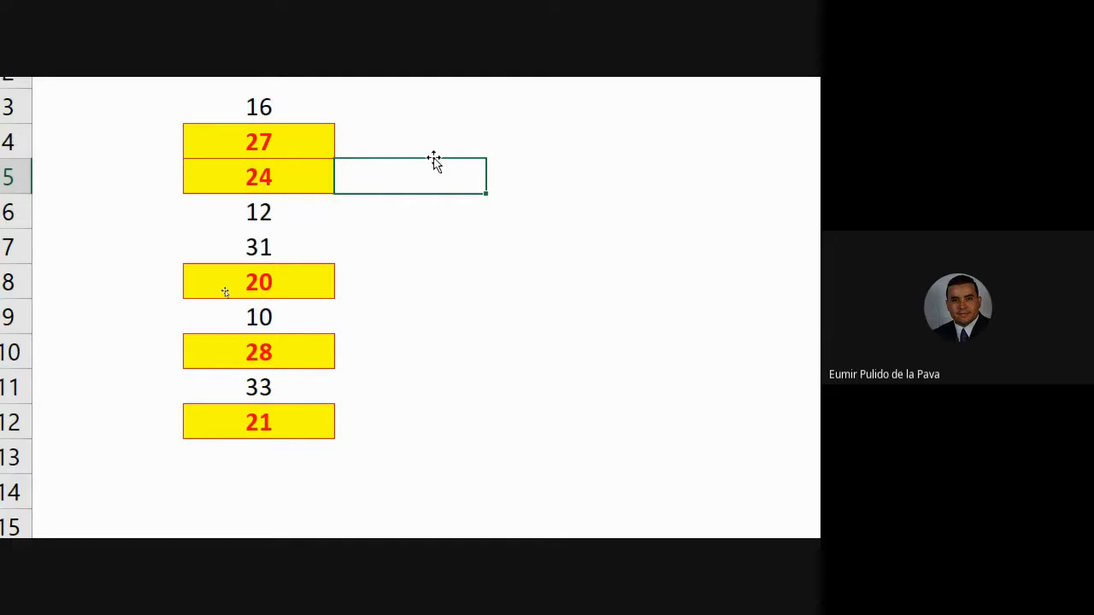
scroll(434, 162, up, 2)
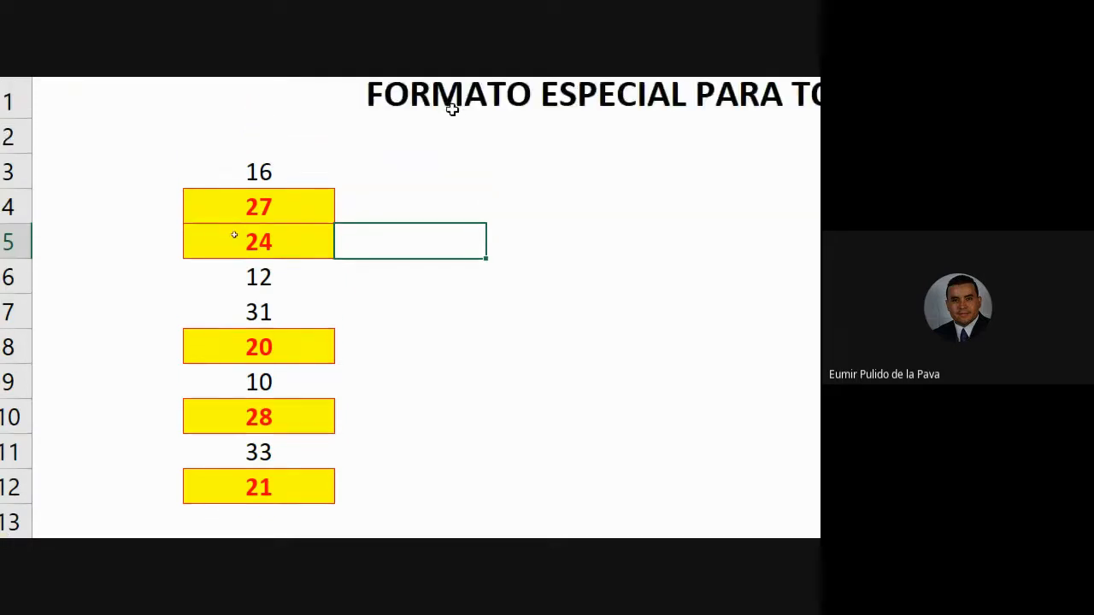
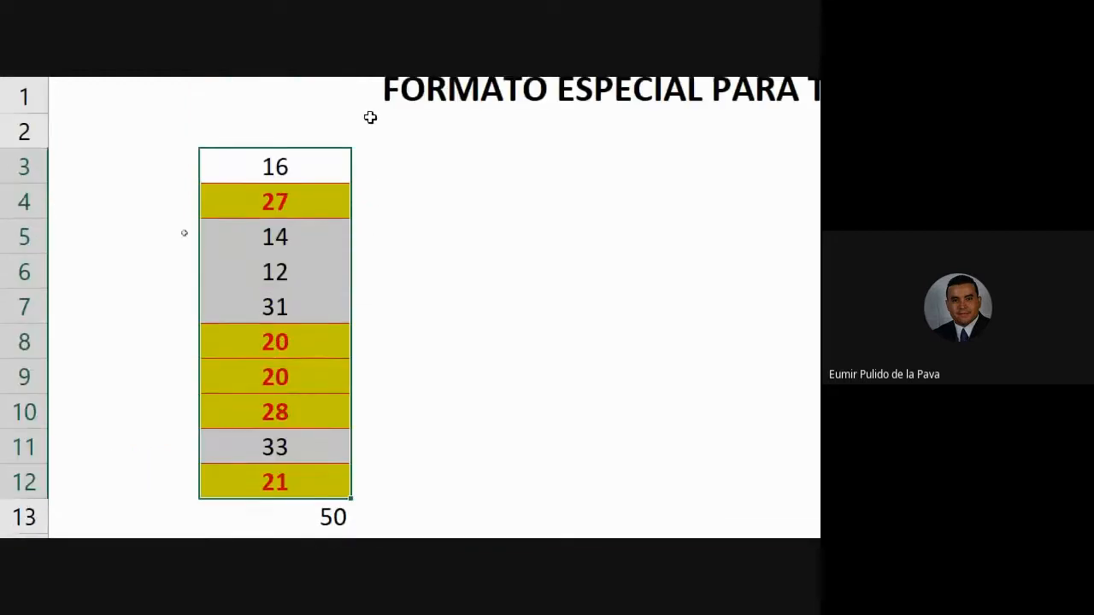
Step: Open the conditional formatting rules manager (Administrar reglas) from cell B3 and select the rule for values between 20 and 30
click(322, 176)
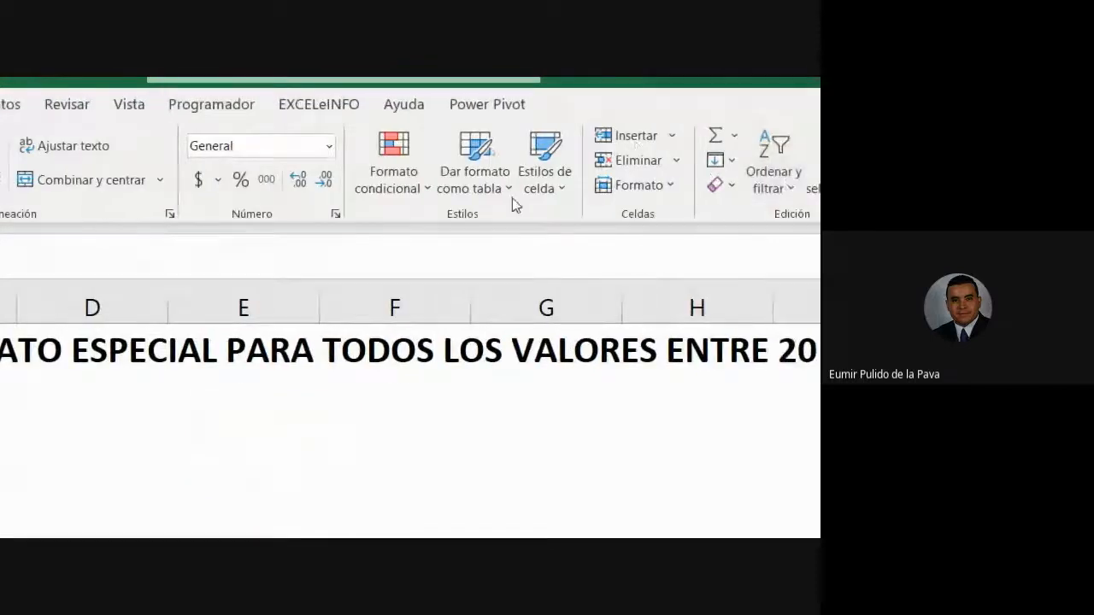
click(394, 171)
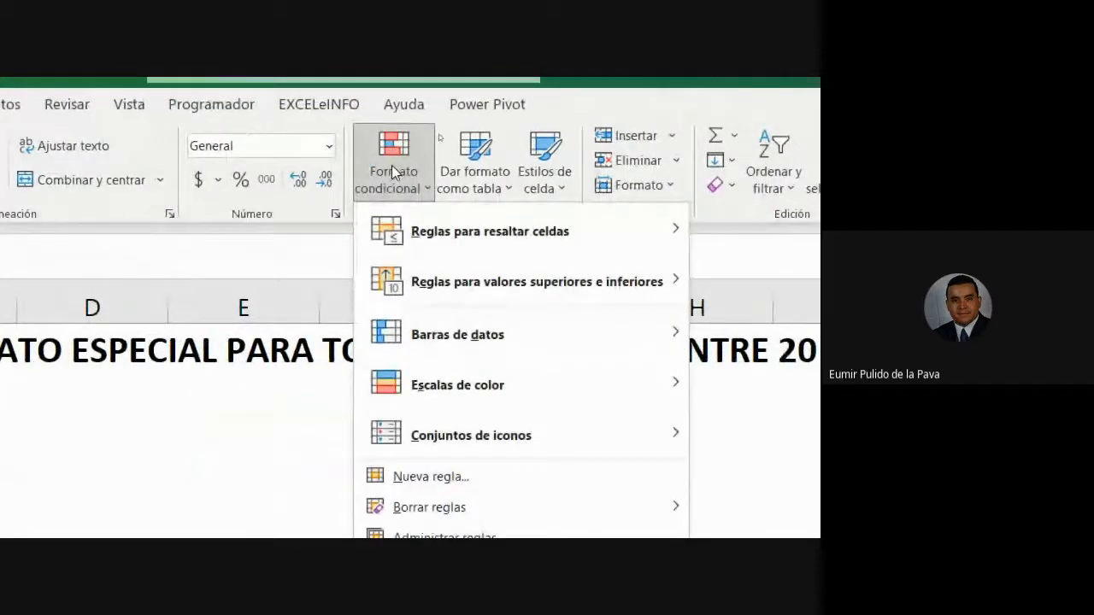
mouse_move(433, 237)
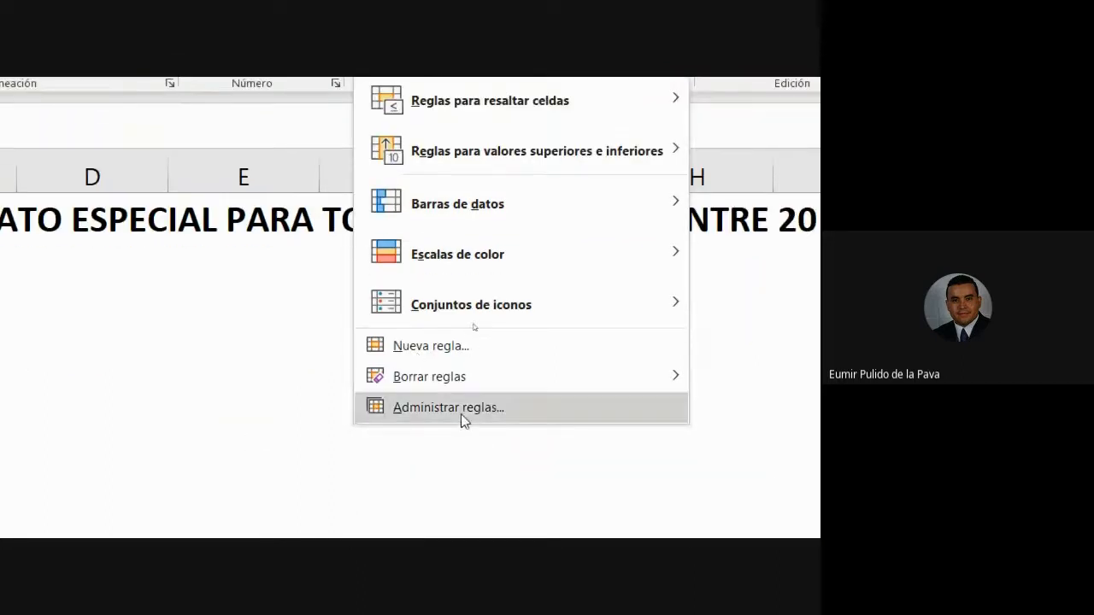
click(460, 537)
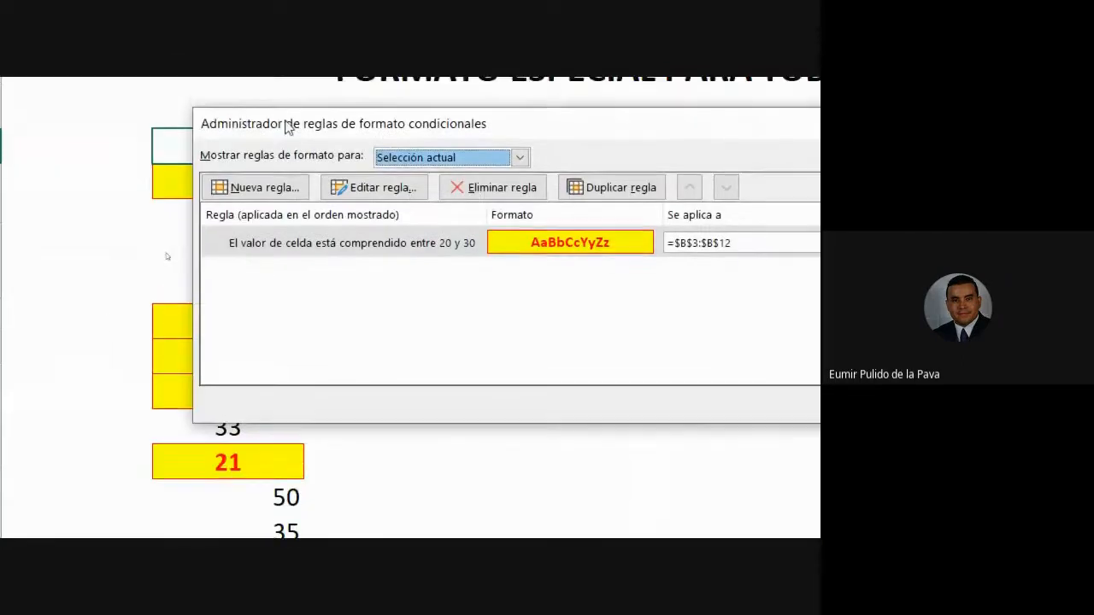
drag(287, 126, 406, 167)
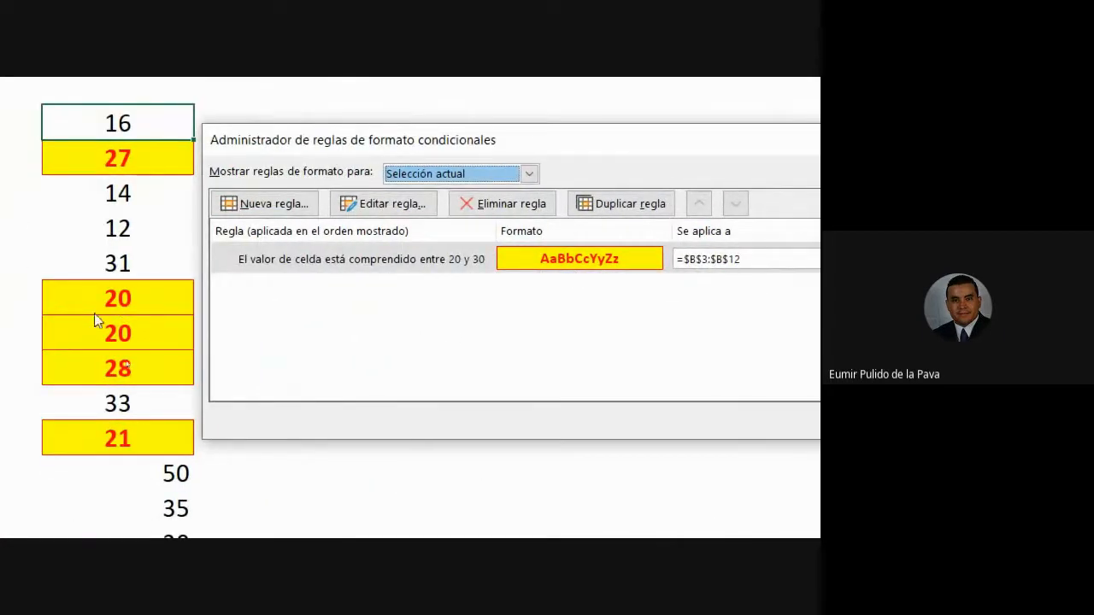
click(466, 269)
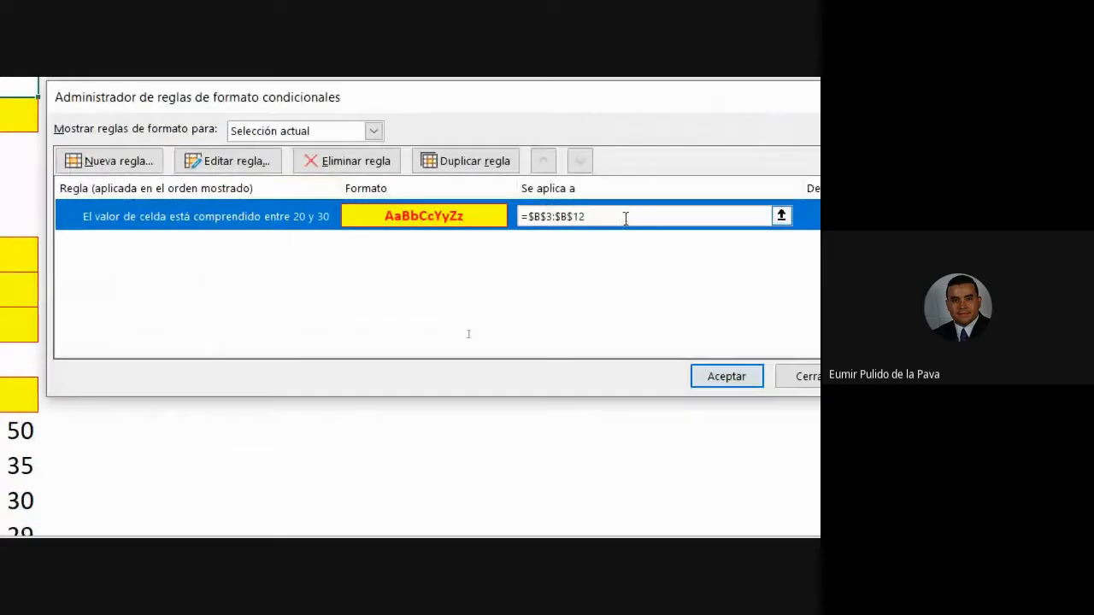
Step: Set the range the rule applies to to =$B$3:$B$128 and accept the change
click(601, 215)
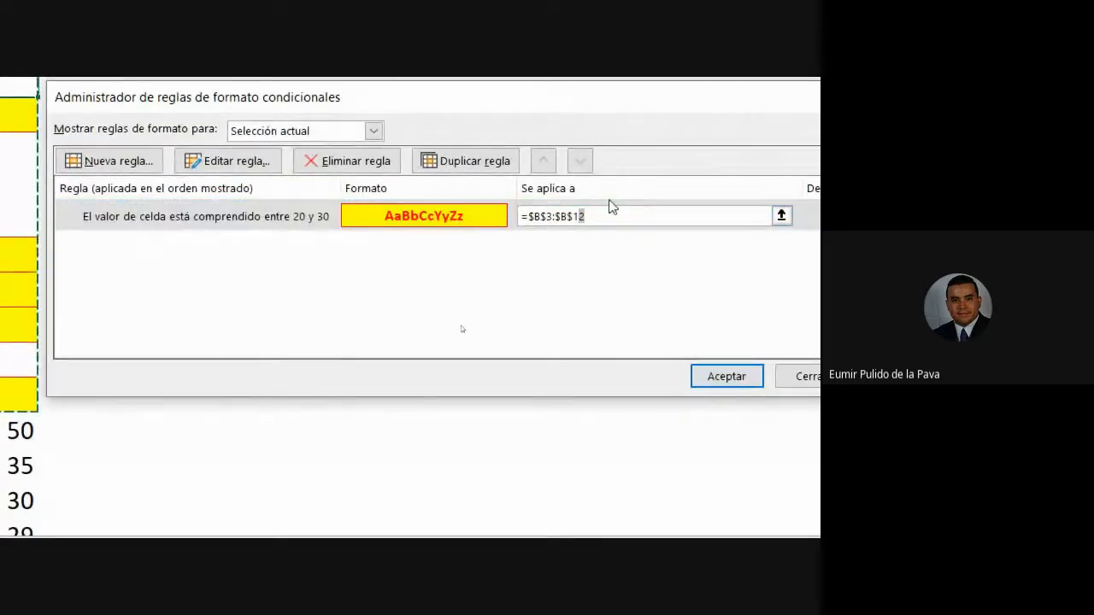
drag(590, 218, 518, 222)
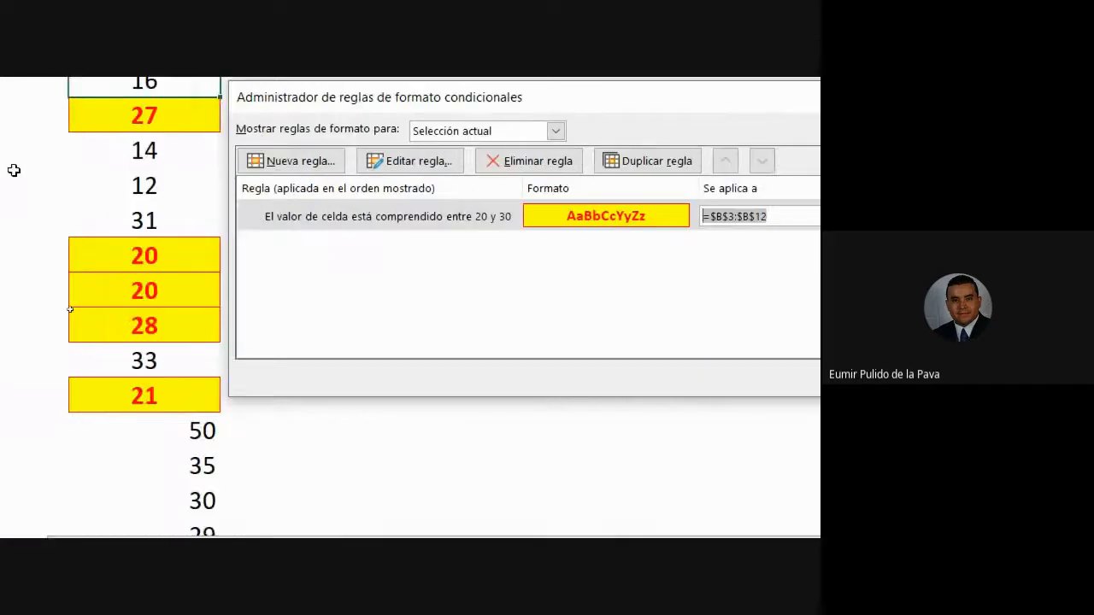
key(Delete)
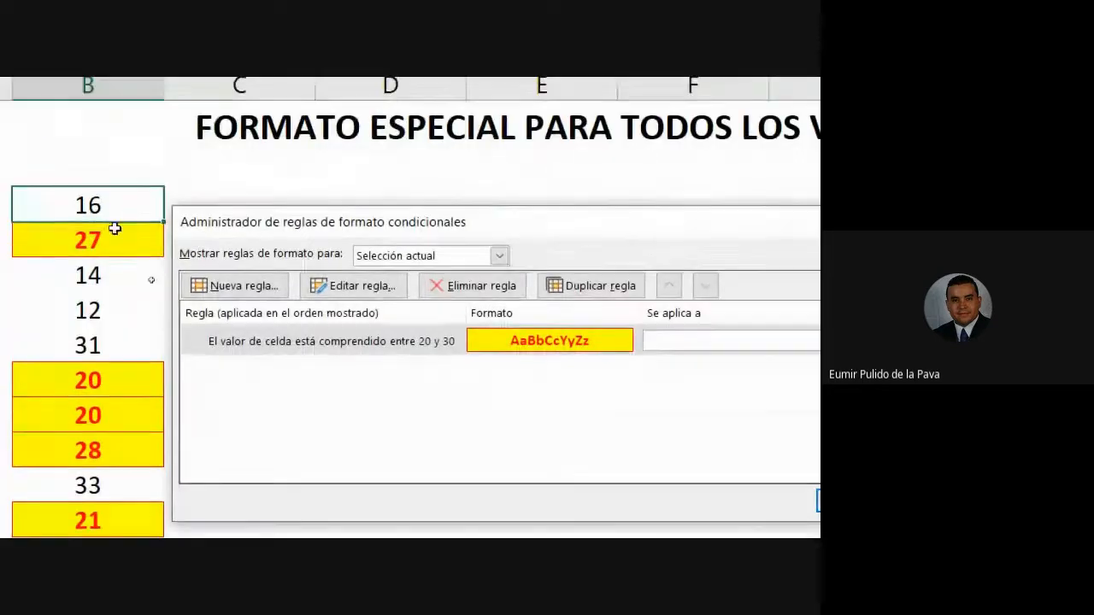
mouse_move(120, 214)
mouse_down()
mouse_move(111, 411)
mouse_move(96, 402)
mouse_move(72, 535)
mouse_move(19, 134)
mouse_move(110, 289)
mouse_move(97, 423)
mouse_move(122, 233)
mouse_up()
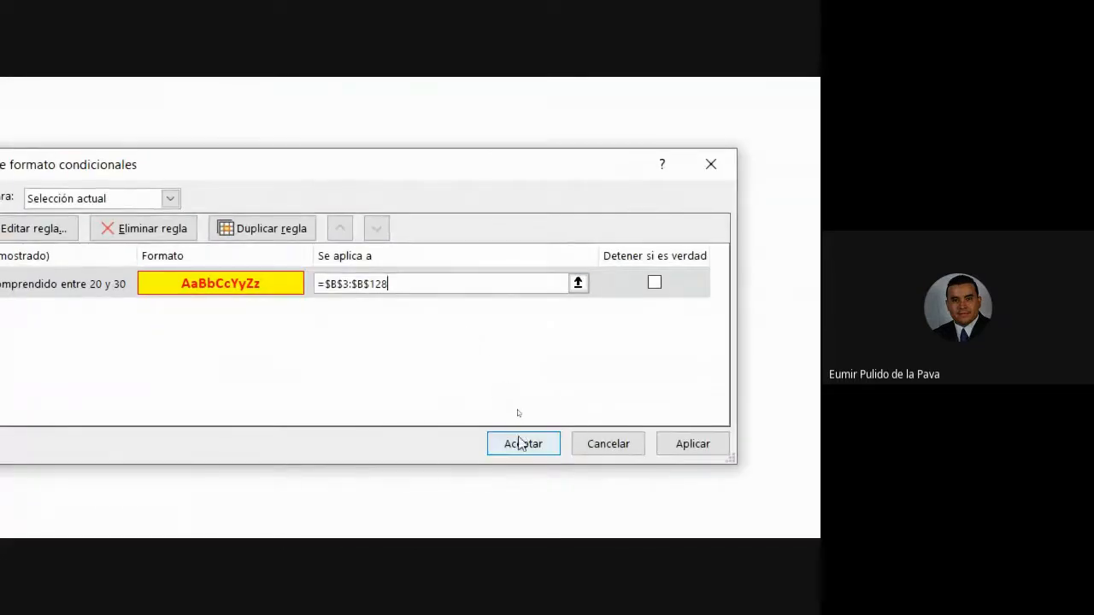
click(518, 444)
Step: Enter the test values 79, 100, 21, 18, 19, 20, 30, 31 and 40 in cells B18 to B26
scroll(399, 347, up, 20)
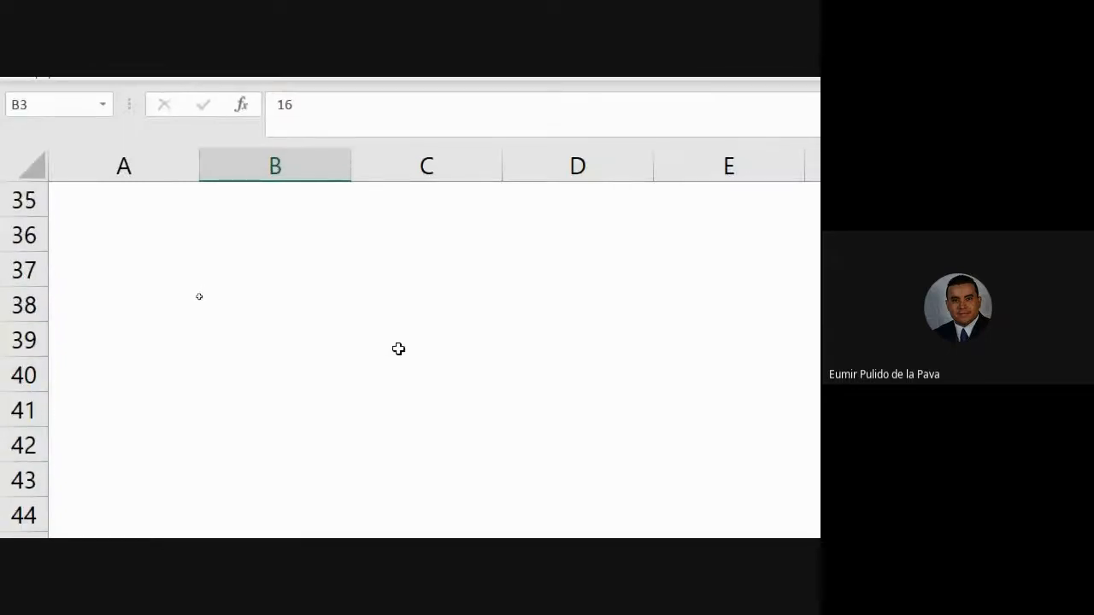
scroll(392, 349, up, 2)
click(313, 449)
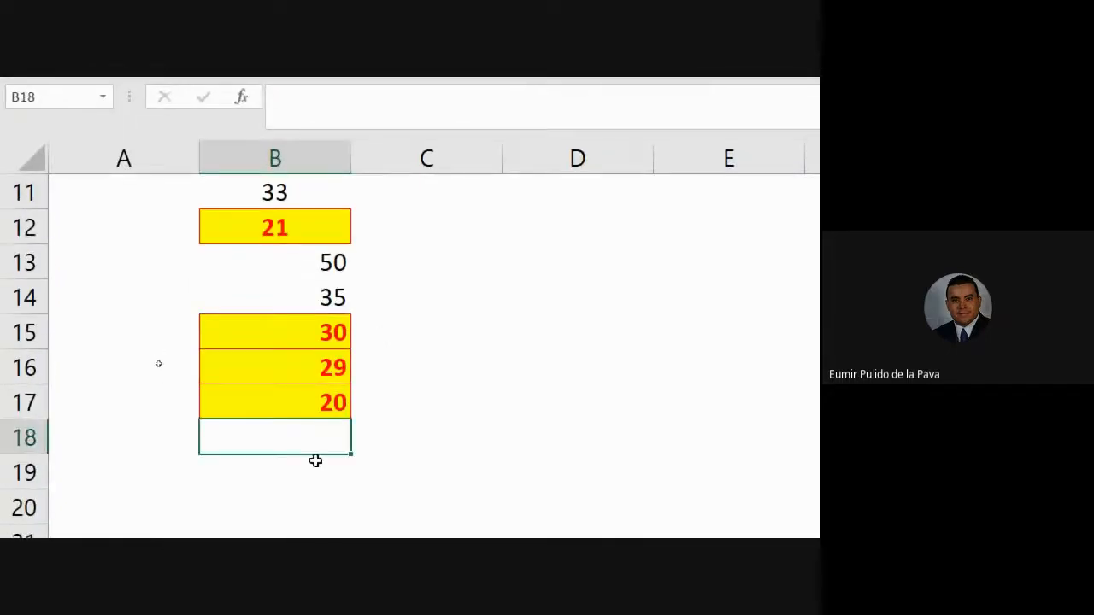
text(79)
key(Return)
text(100)
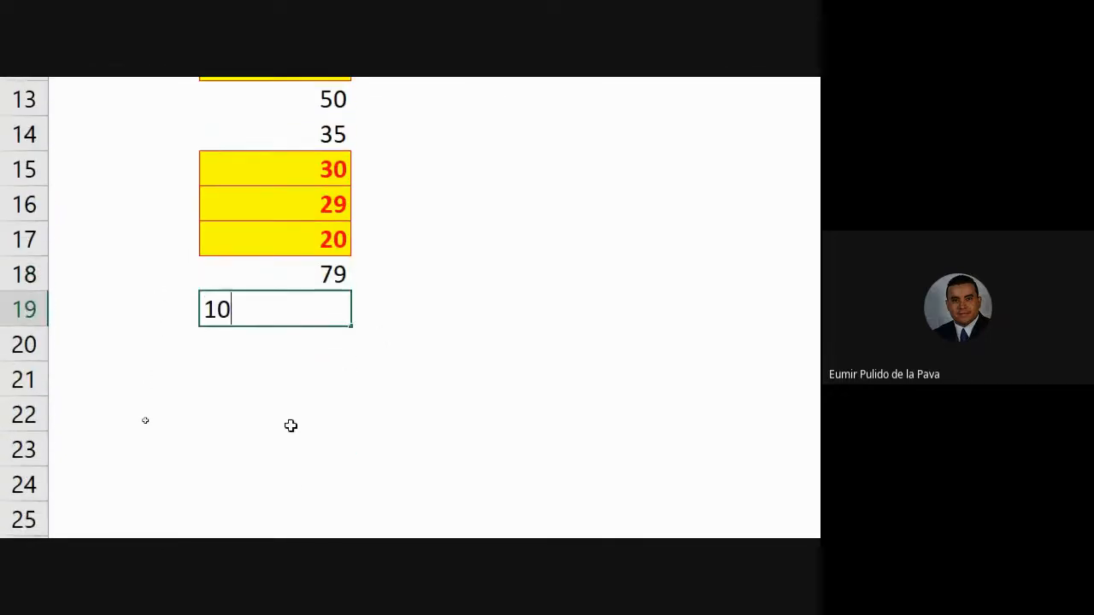
key(Return)
text(21)
key(Return)
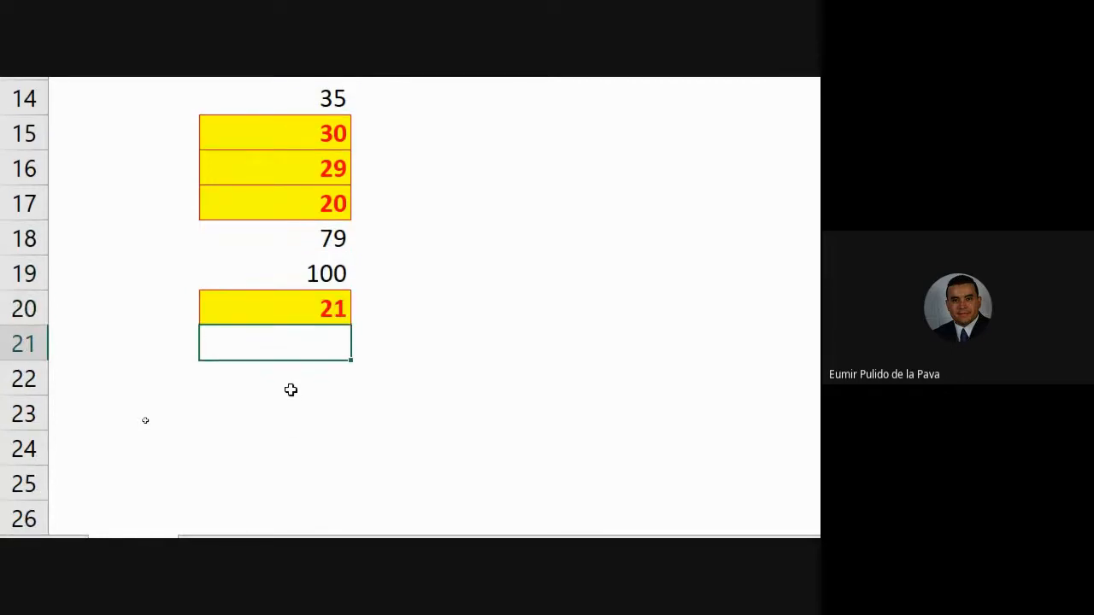
text(18)
key(Return)
text(19)
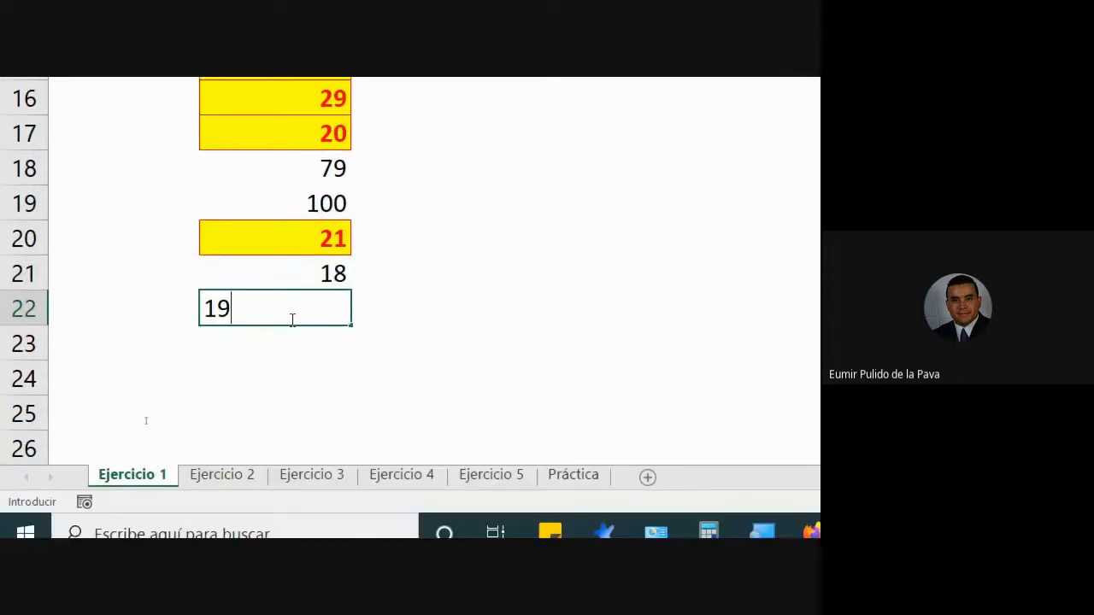
key(Return)
text(20)
key(Return)
text(30)
key(Return)
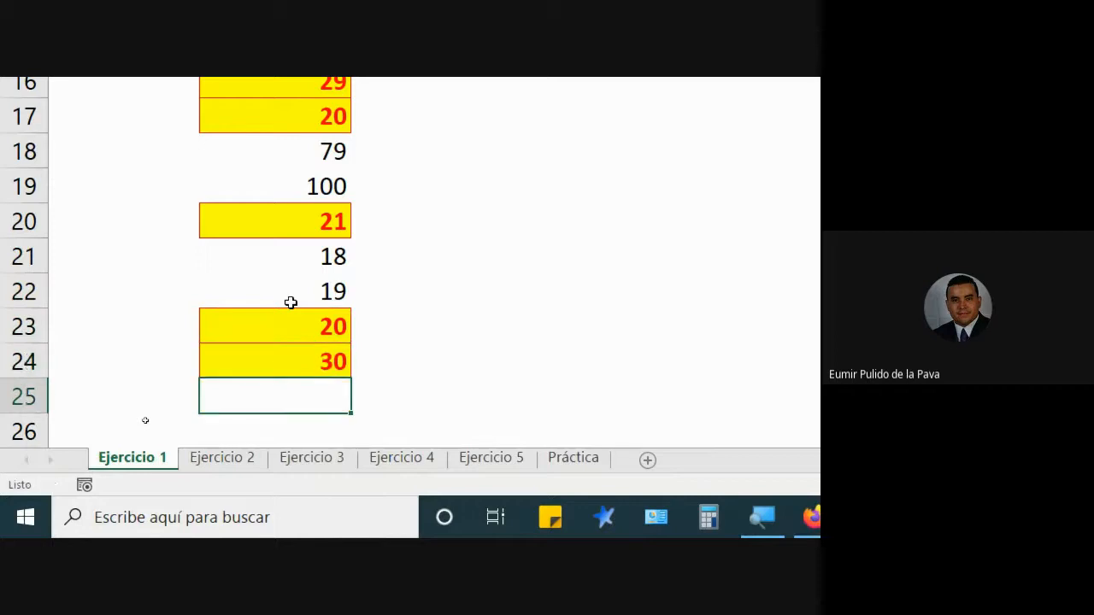
text(31)
key(Return)
text(40)
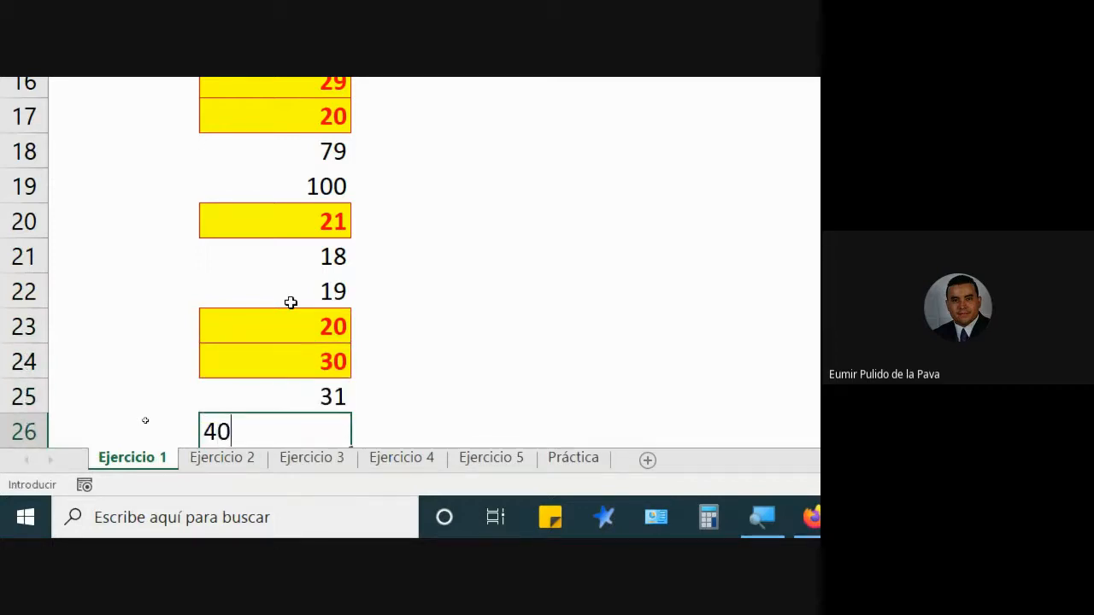
key(Return)
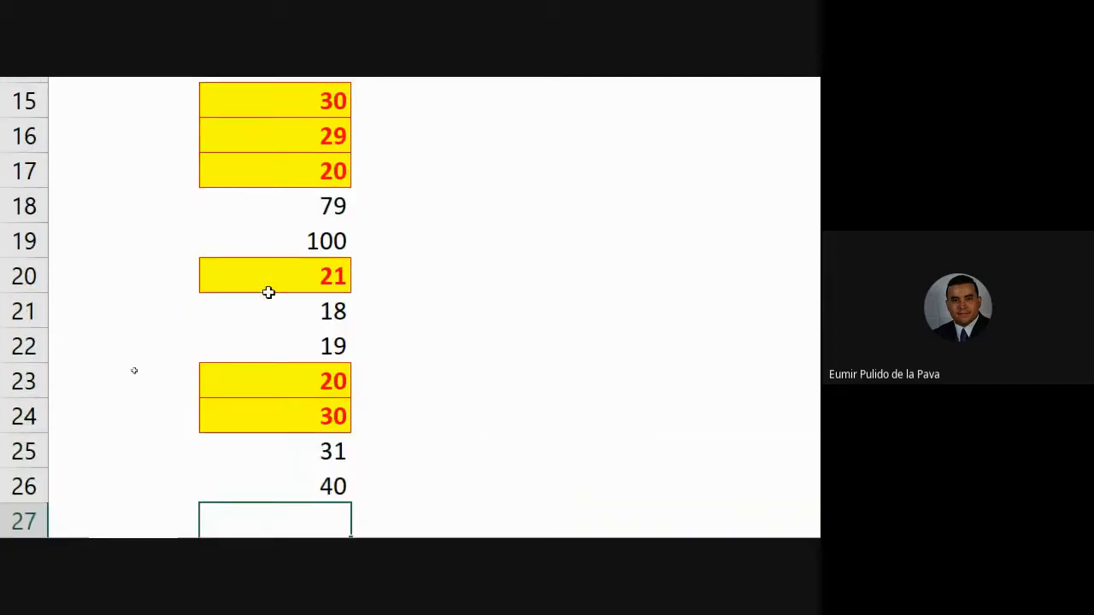
Step: Change the value in cell B4 to 17 to test the conditional format
scroll(342, 256, up, 4)
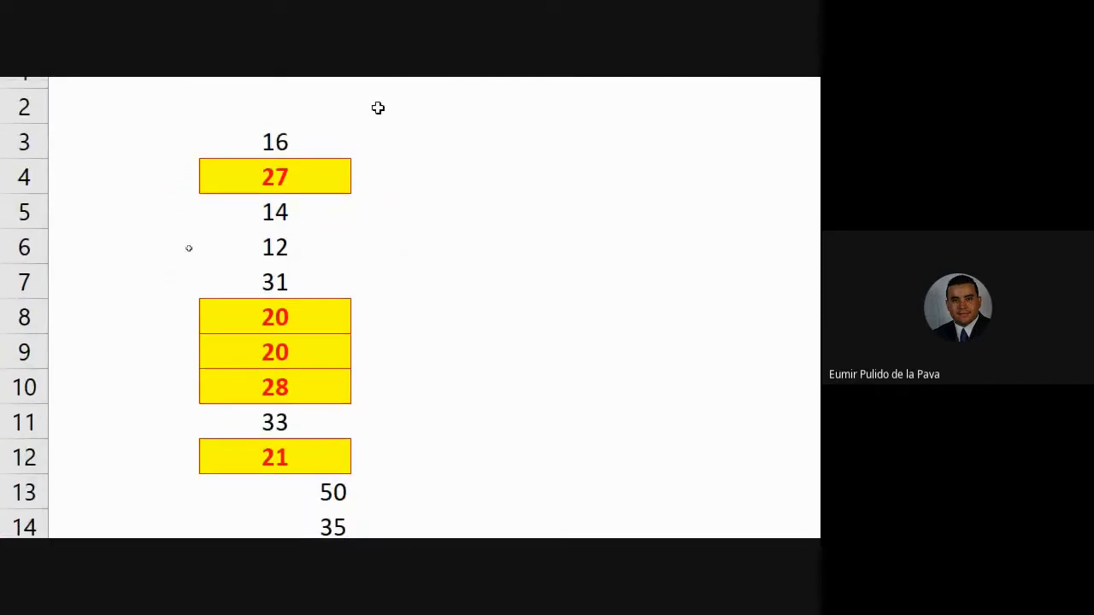
click(317, 188)
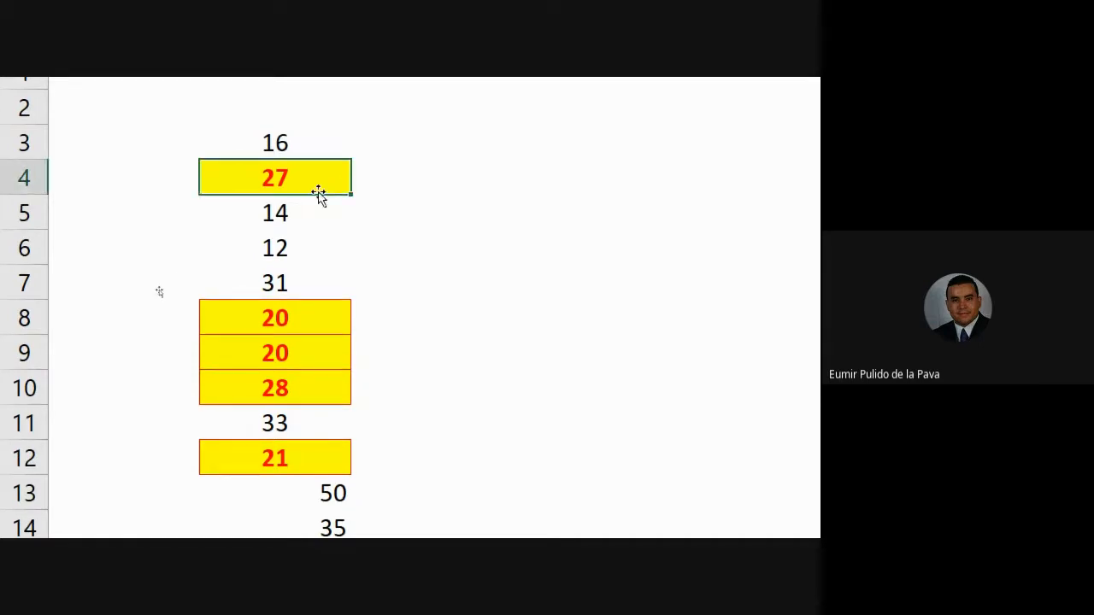
text(17)
key(Return)
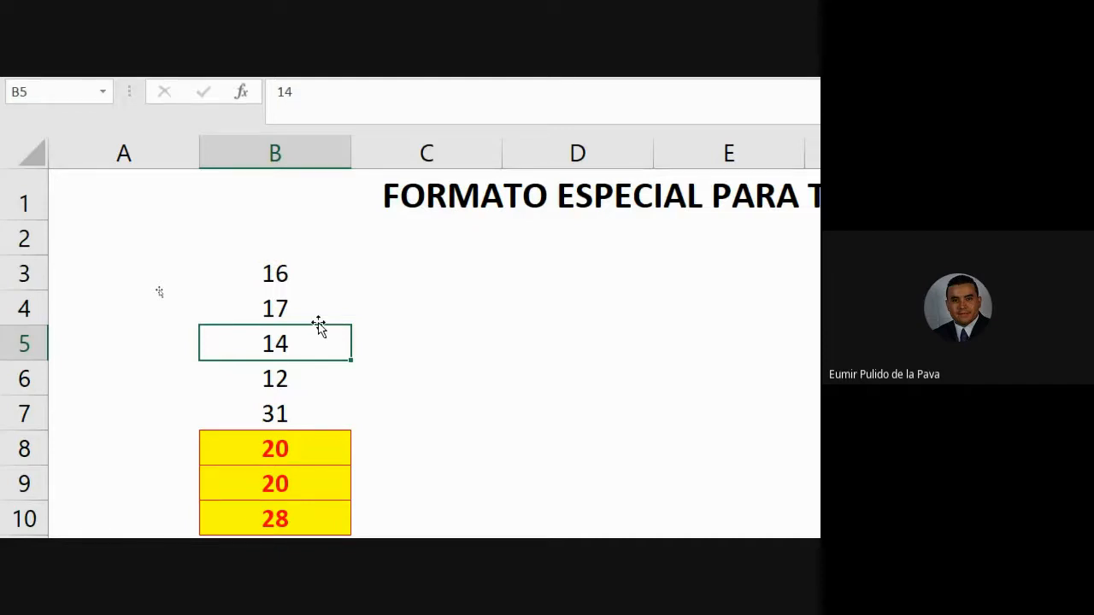
Step: Switch to the Google Meet call in Chrome and mute all participants (Silenciar a todos) from the people list
click(561, 520)
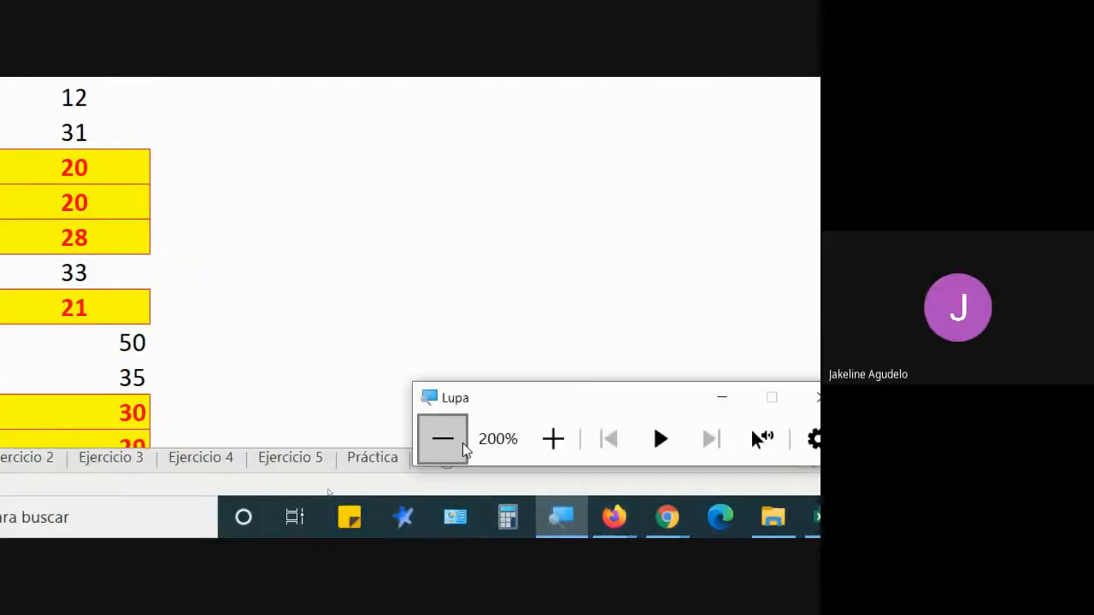
click(462, 450)
mouse_move(434, 528)
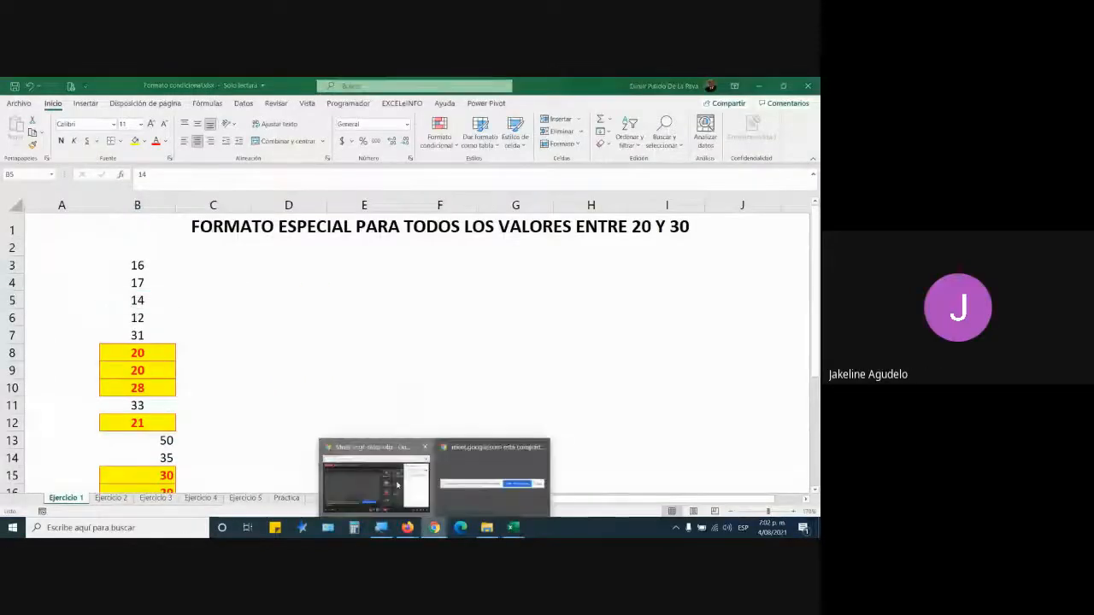
click(396, 485)
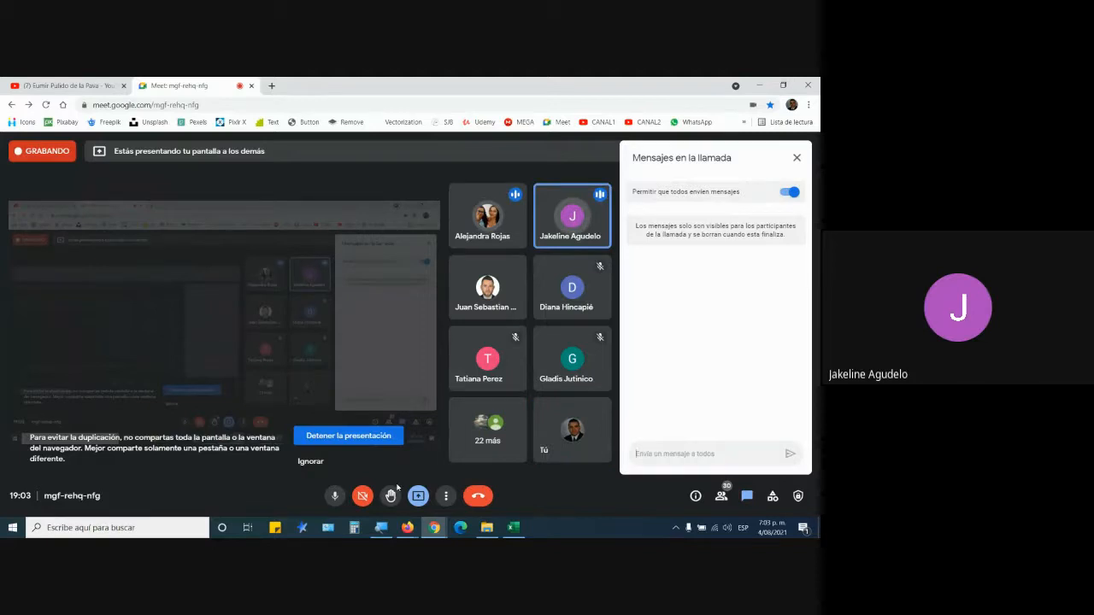
click(720, 496)
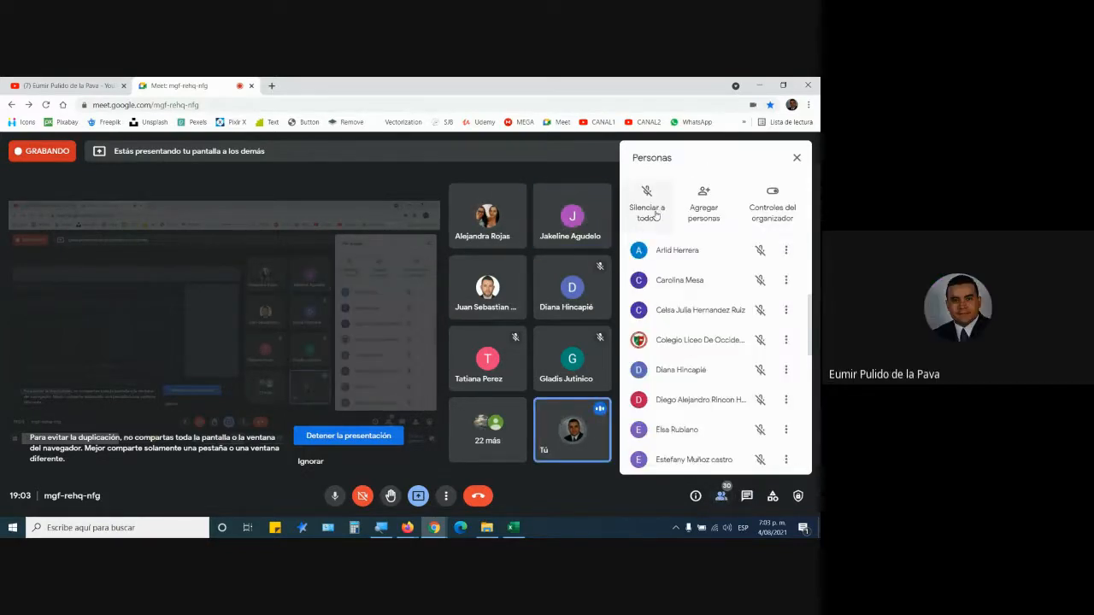
click(654, 213)
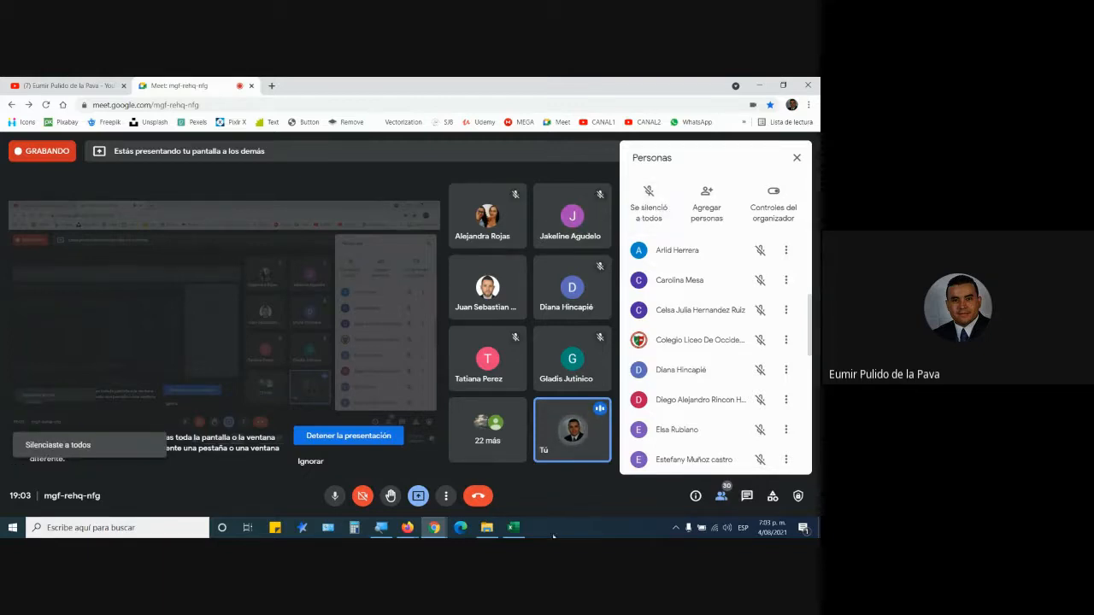
Step: Switch back to the Formato condicional workbook in Excel and select the values in B3:B15
click(511, 529)
drag(137, 265, 136, 467)
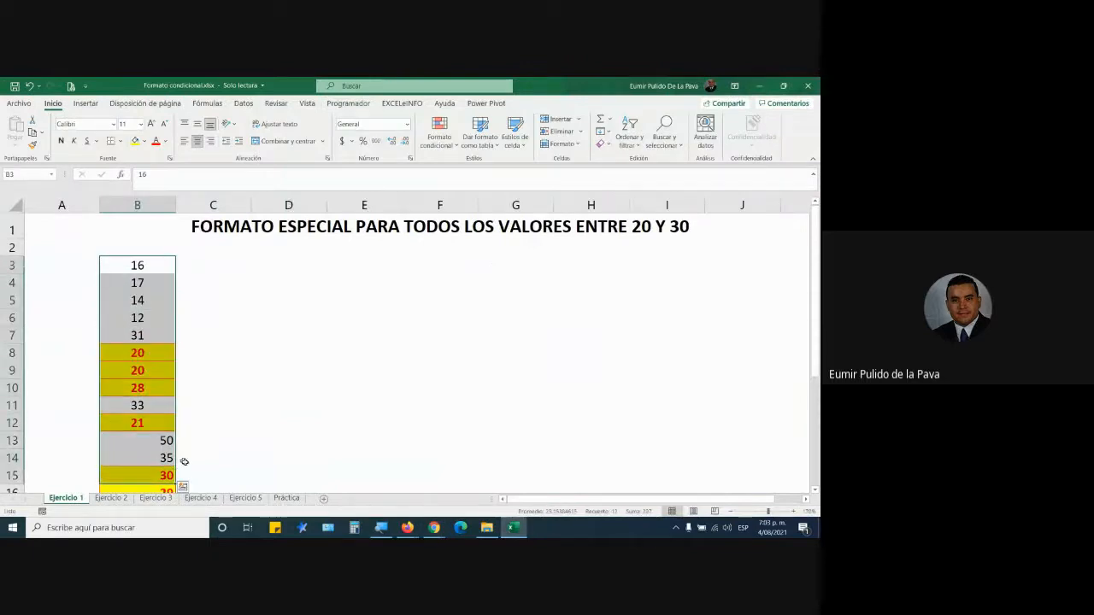
scroll(384, 262, down, 1)
scroll(389, 248, up, 1)
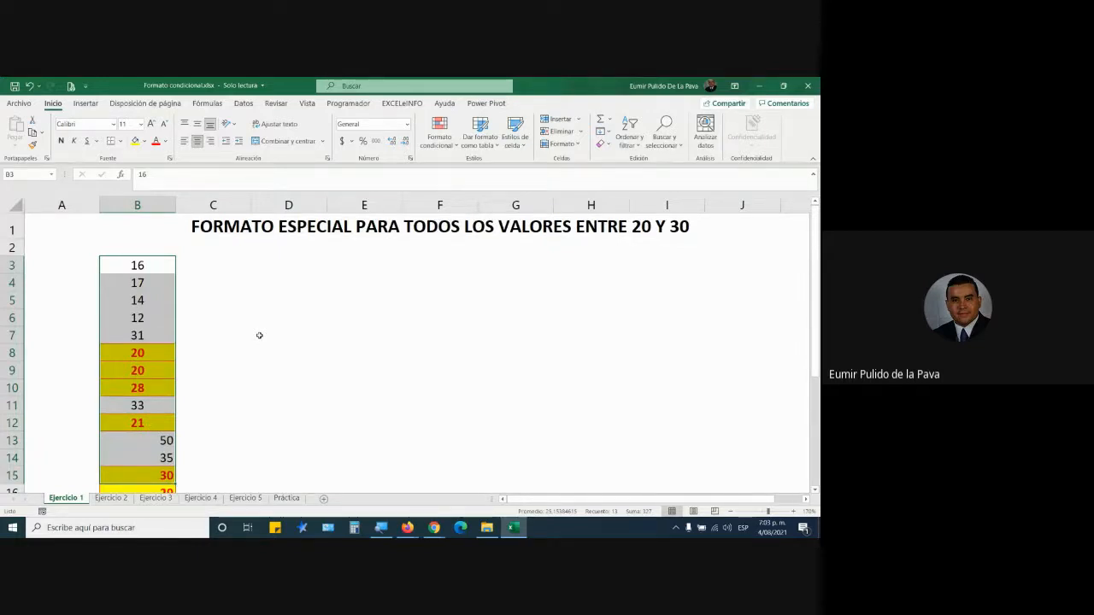
key(alt+Tab)
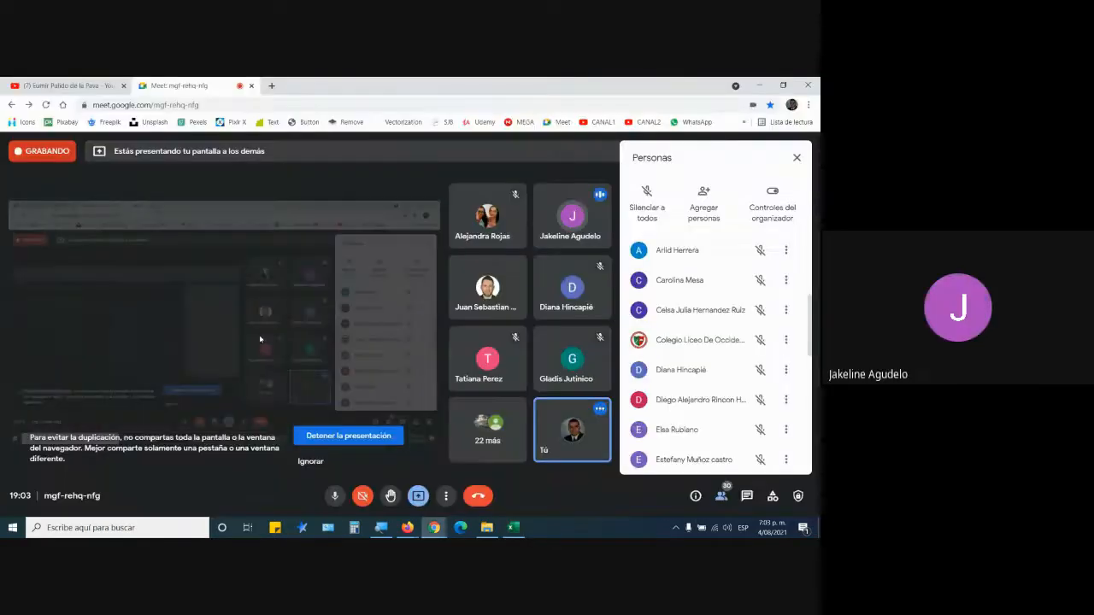
key(alt+Tab)
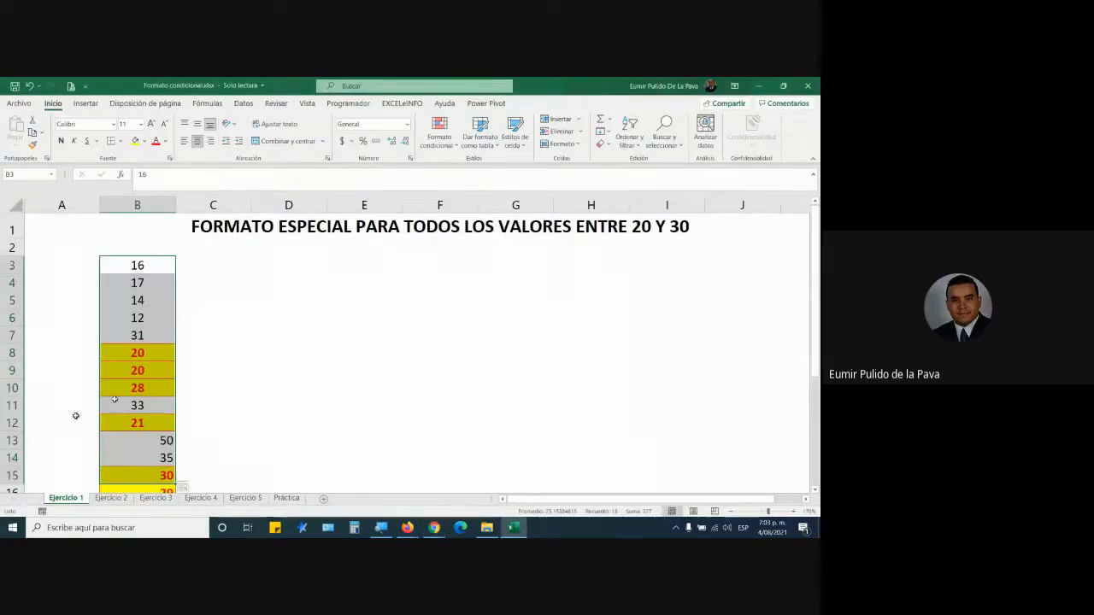
key(alt+Tab)
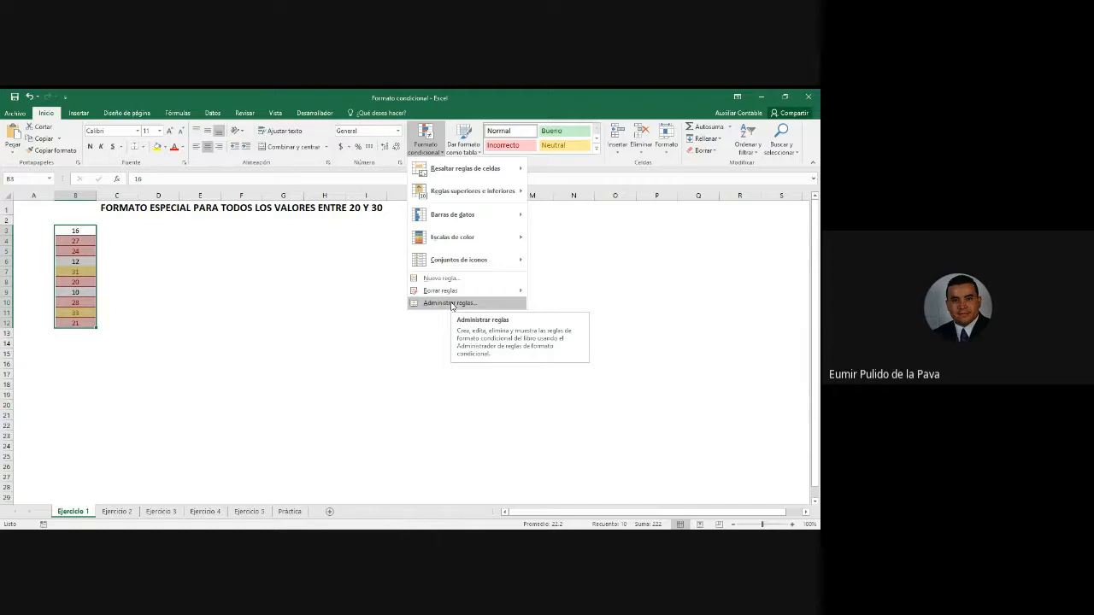
Step: Open the conditional formatting rules manager and delete the last three rules for B3:B12, keeping only the first between rule
click(451, 303)
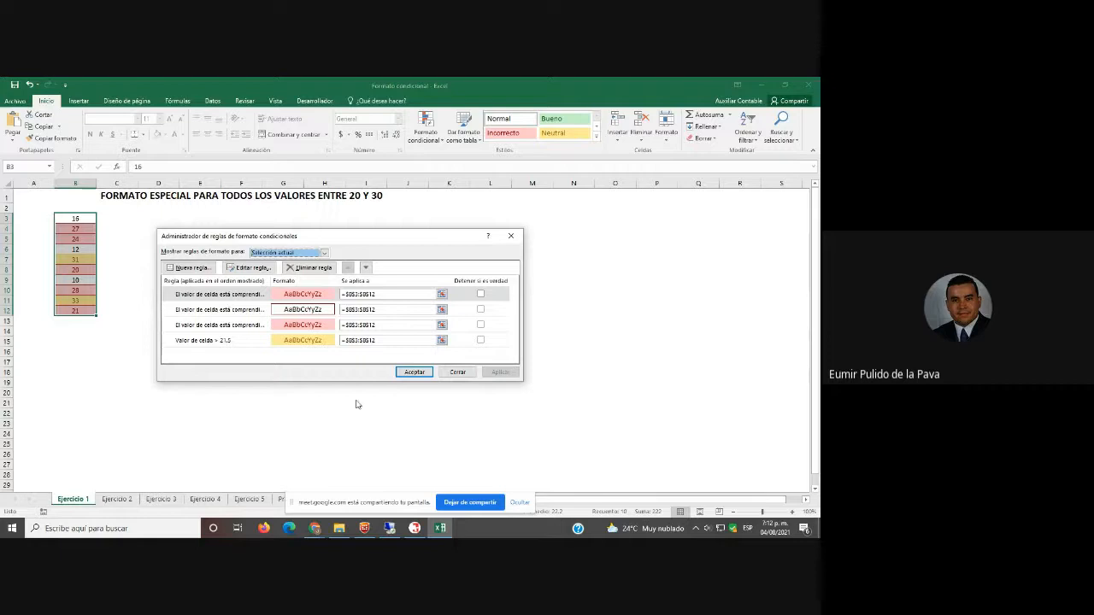
click(480, 341)
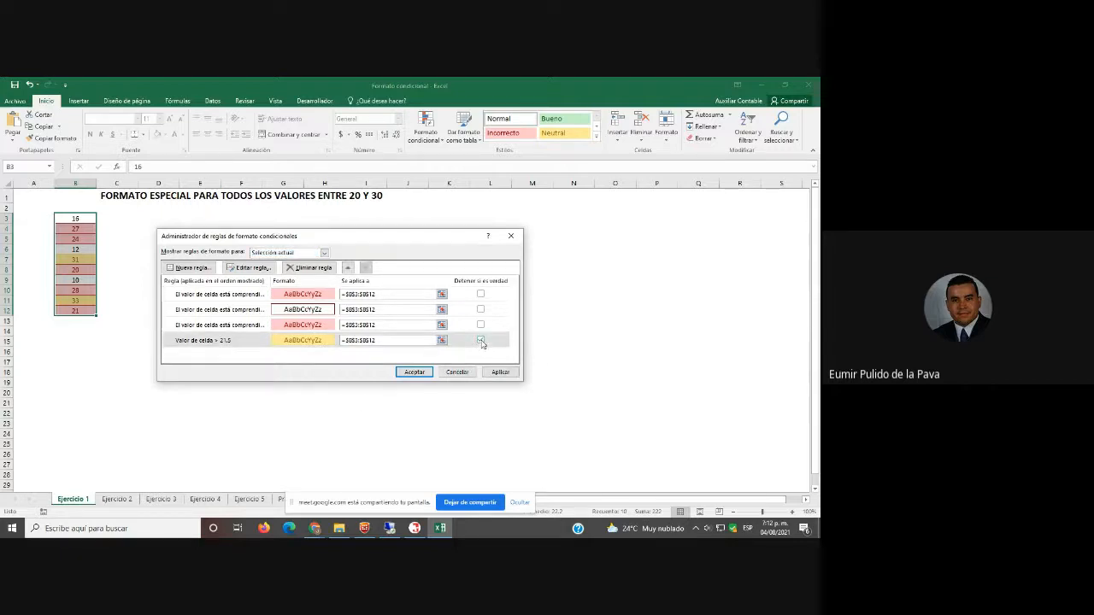
click(313, 268)
click(480, 326)
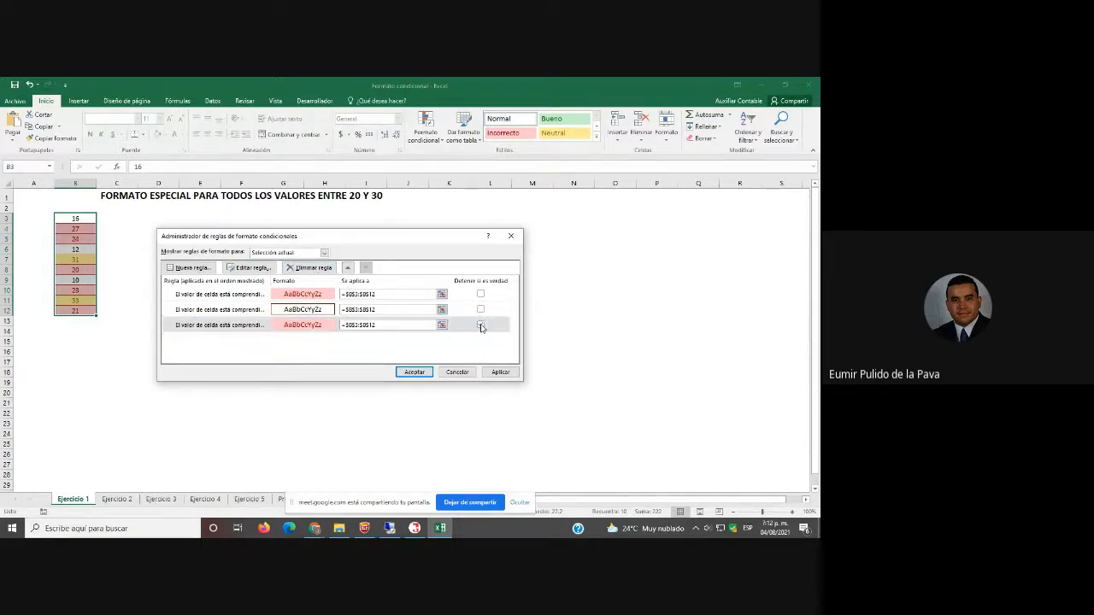
click(312, 268)
click(481, 311)
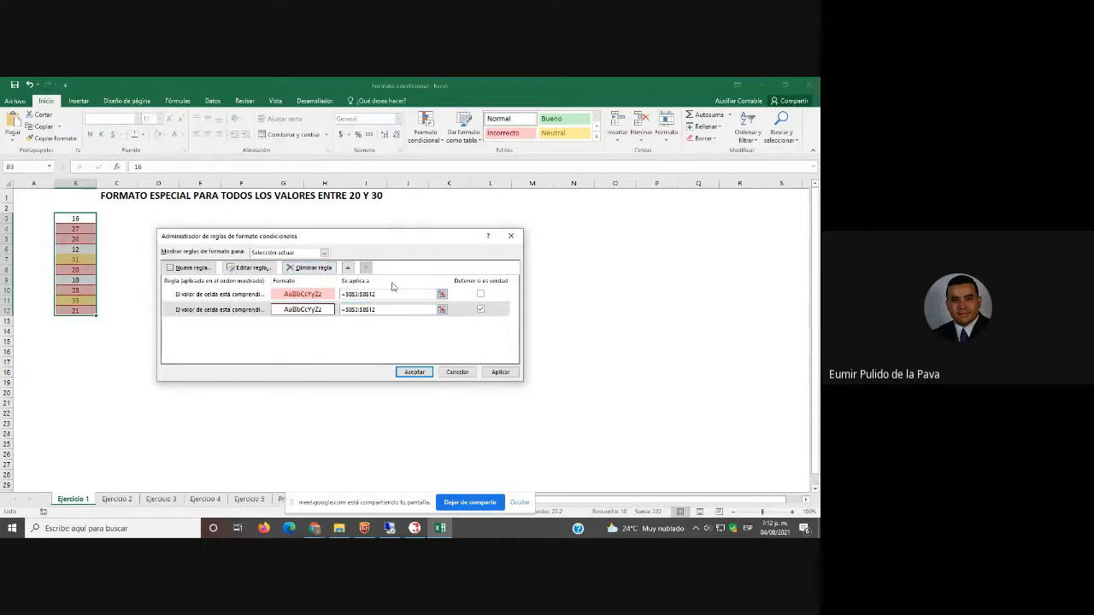
click(330, 269)
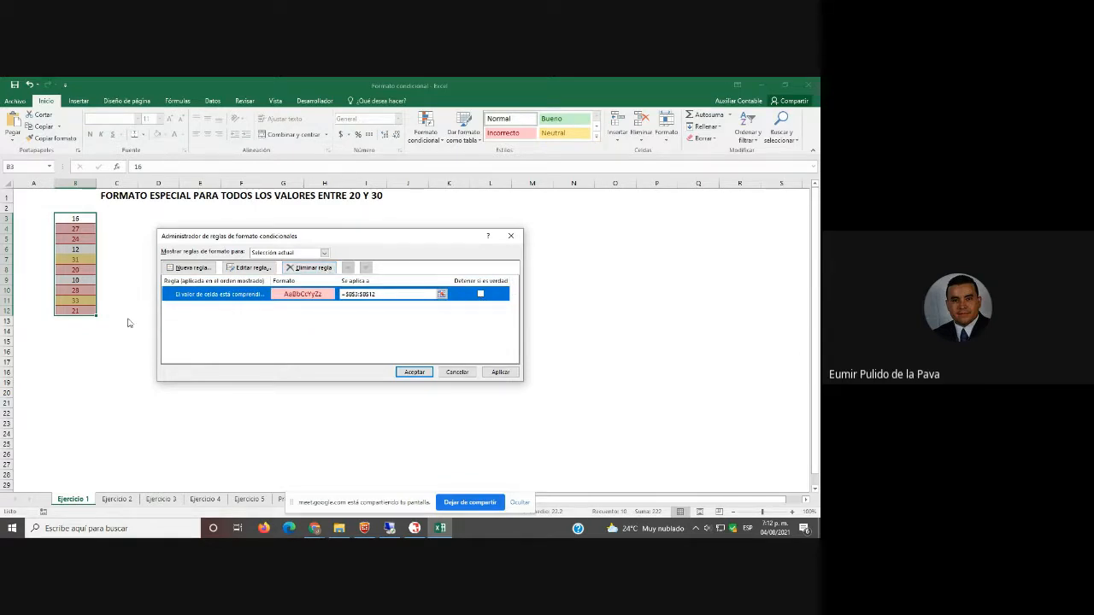
Step: Check the criteria of the remaining between rule and apply the rule changes to the sheet
click(249, 268)
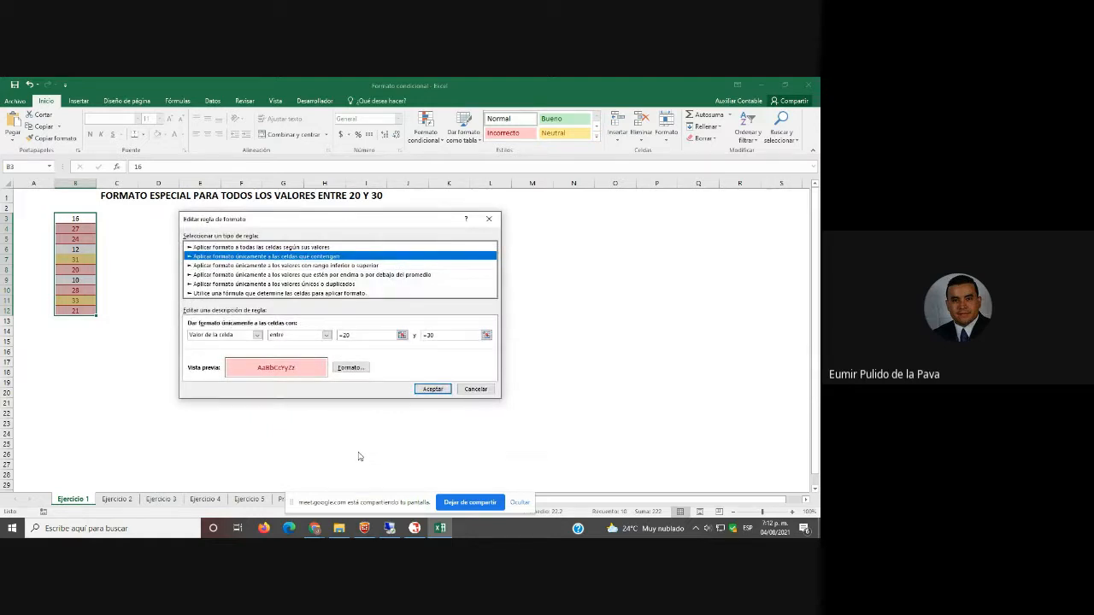
click(433, 389)
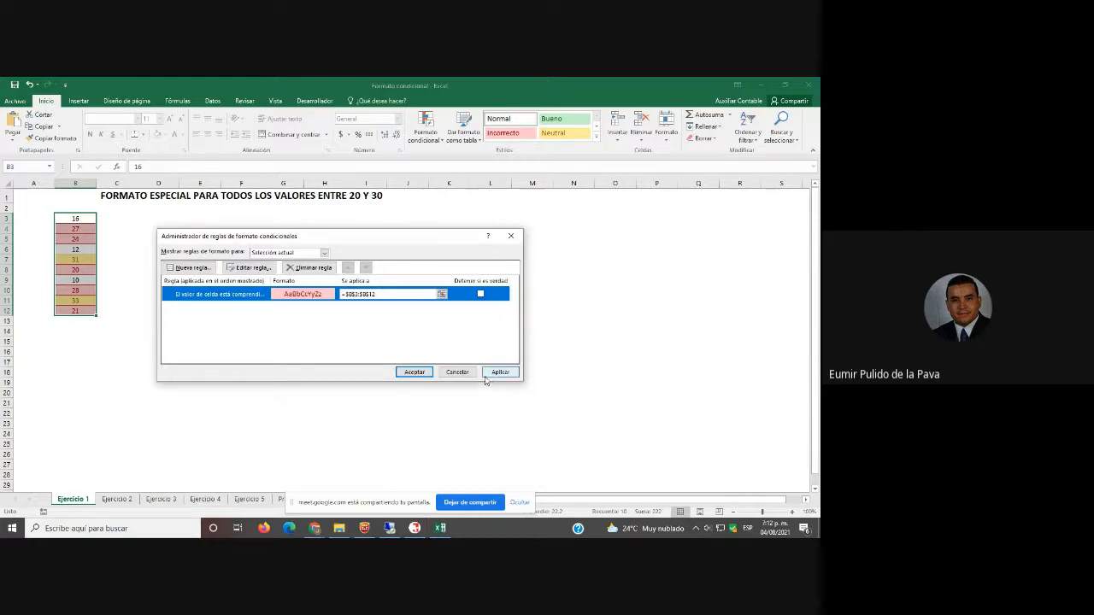
click(414, 372)
click(417, 412)
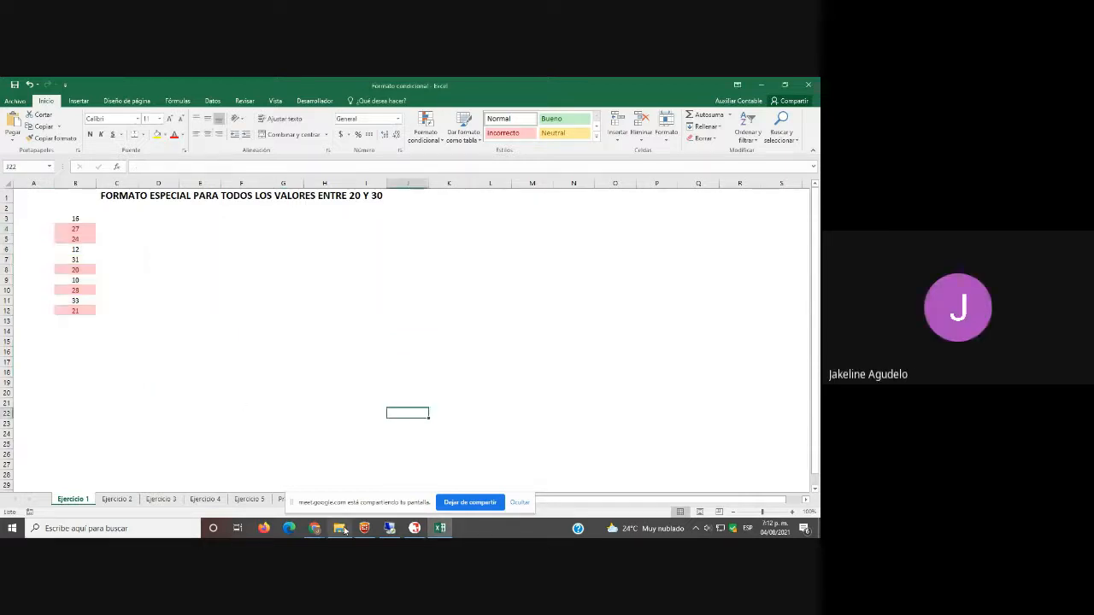
mouse_move(339, 530)
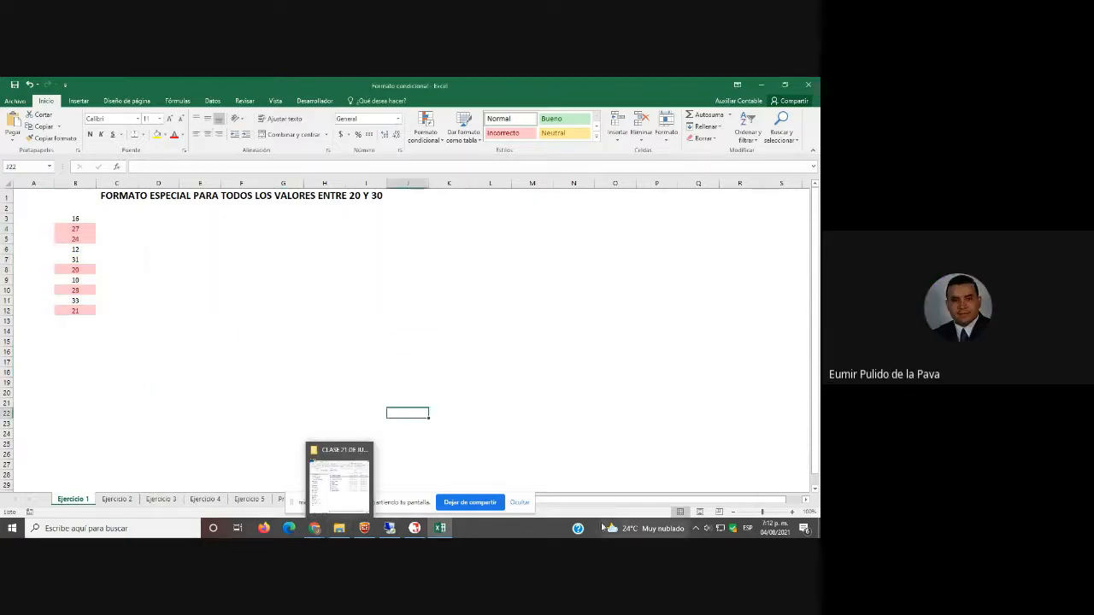
click(224, 300)
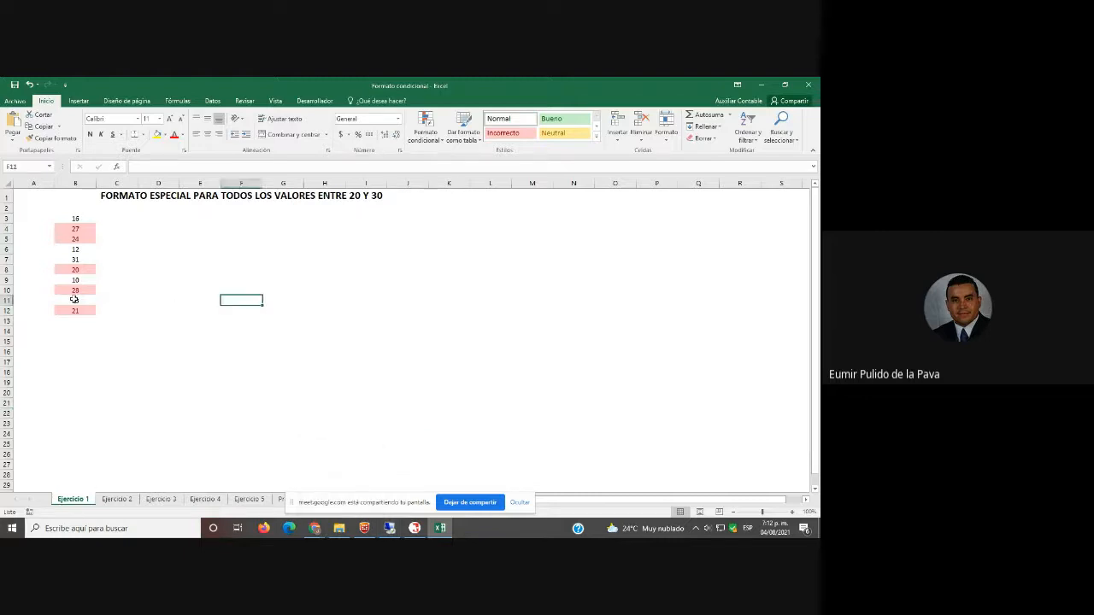
Step: Change B4 to 15, B12 to 30 and B9 to 22 to test the conditional format
click(79, 229)
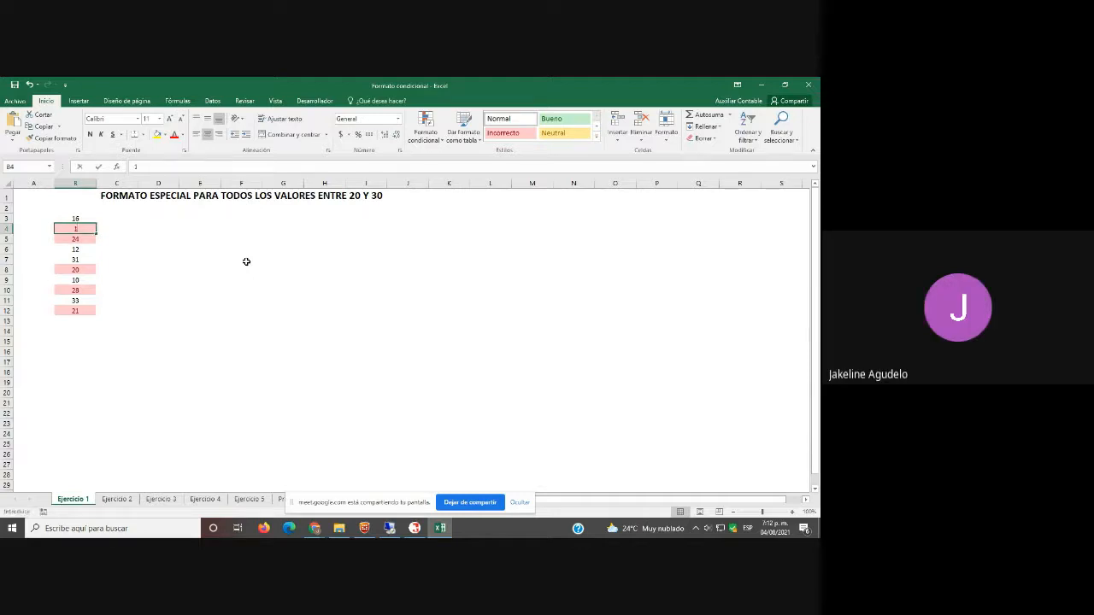
text(15)
key(Return)
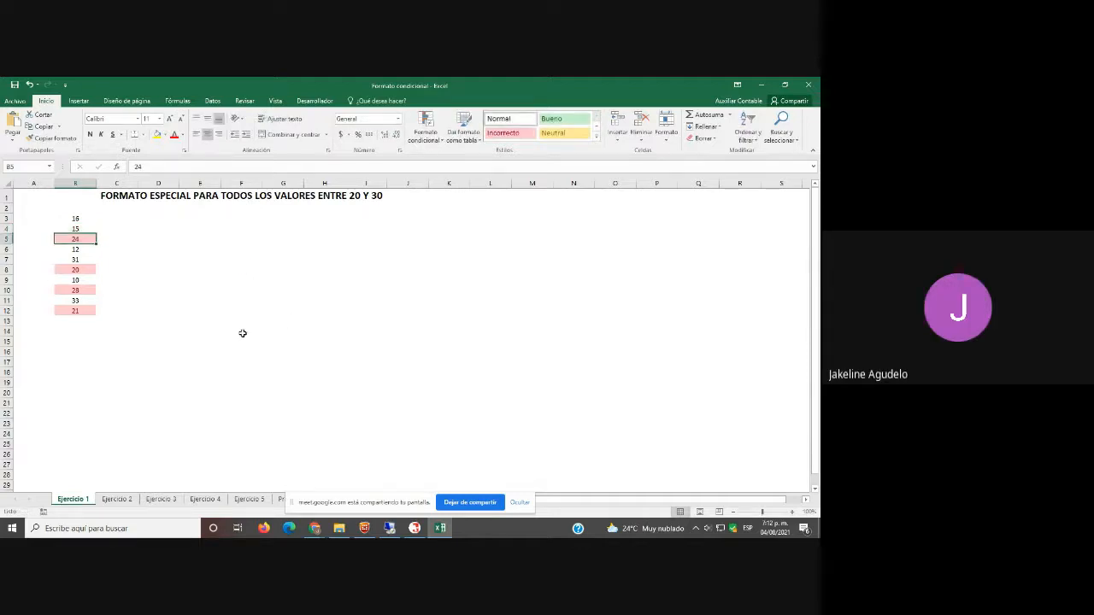
click(81, 310)
text(3)
key(Return)
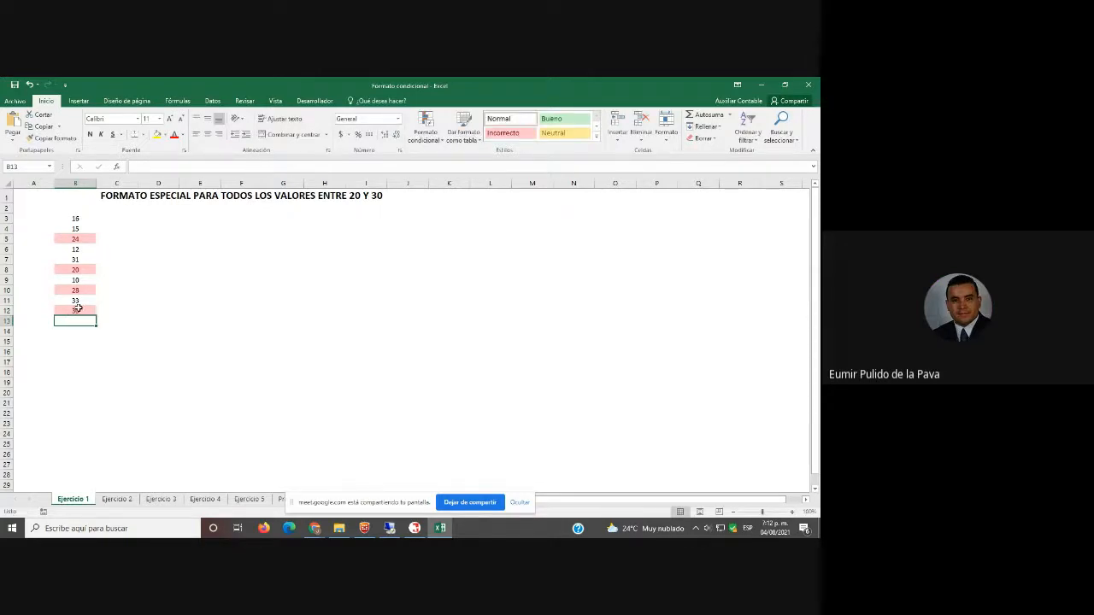
click(358, 442)
click(79, 280)
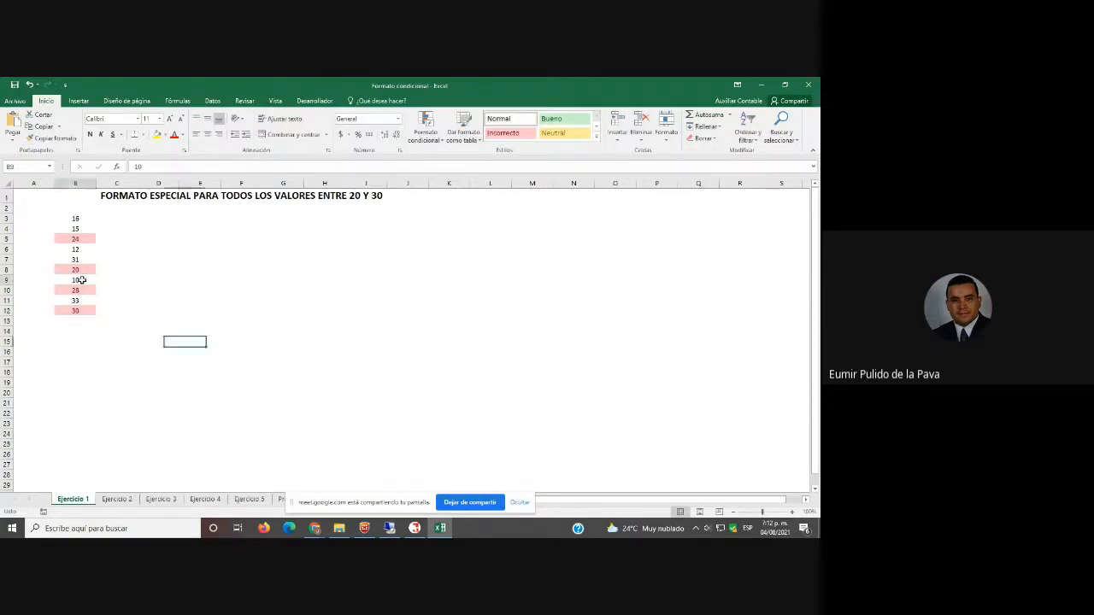
text(35)
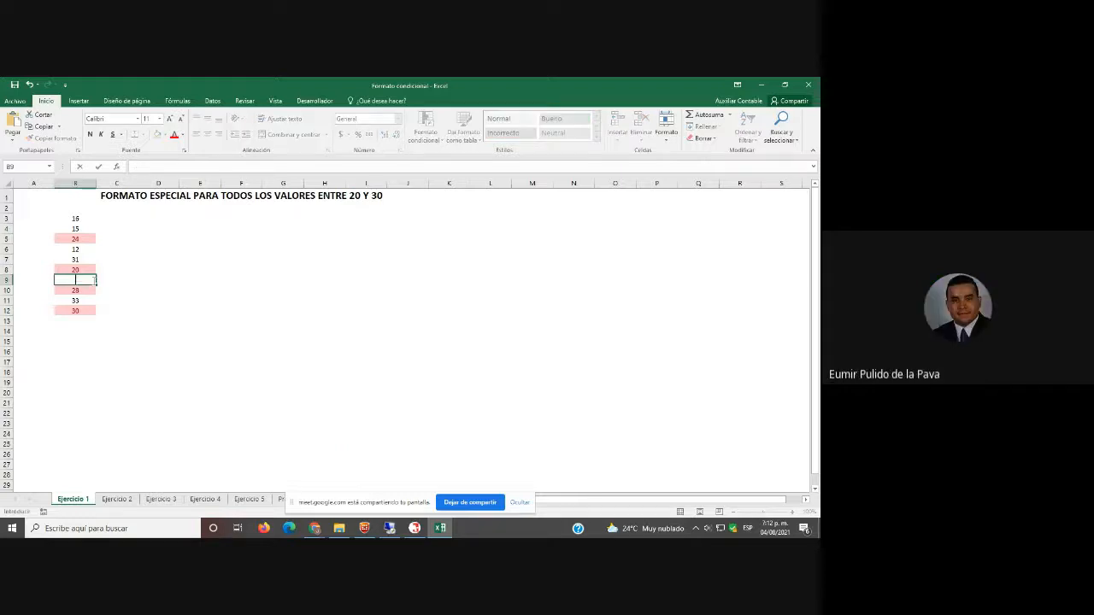
text(22)
key(Return)
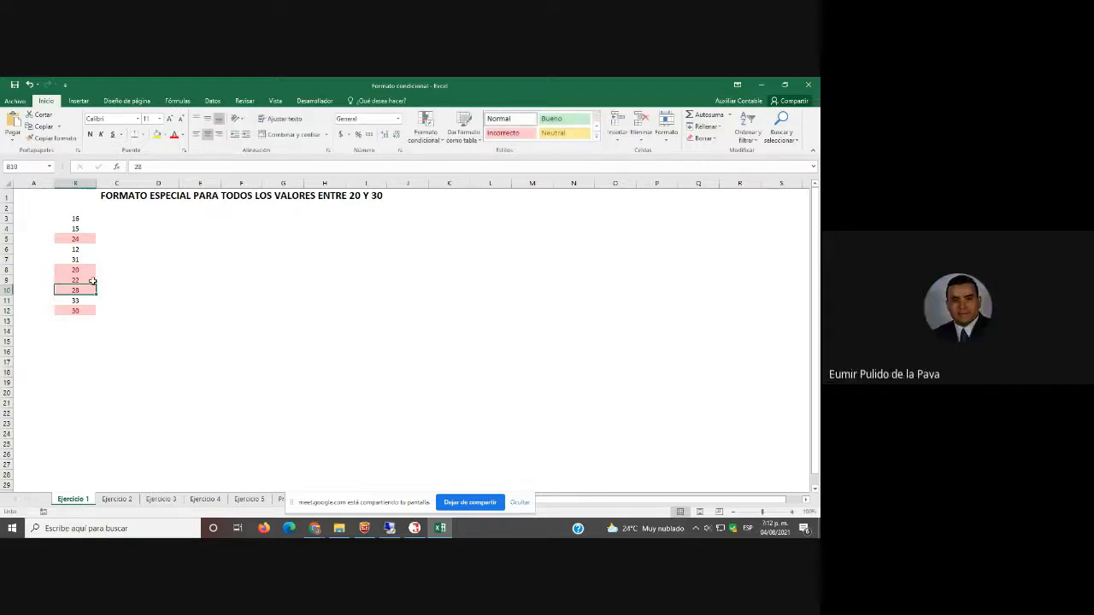
click(210, 340)
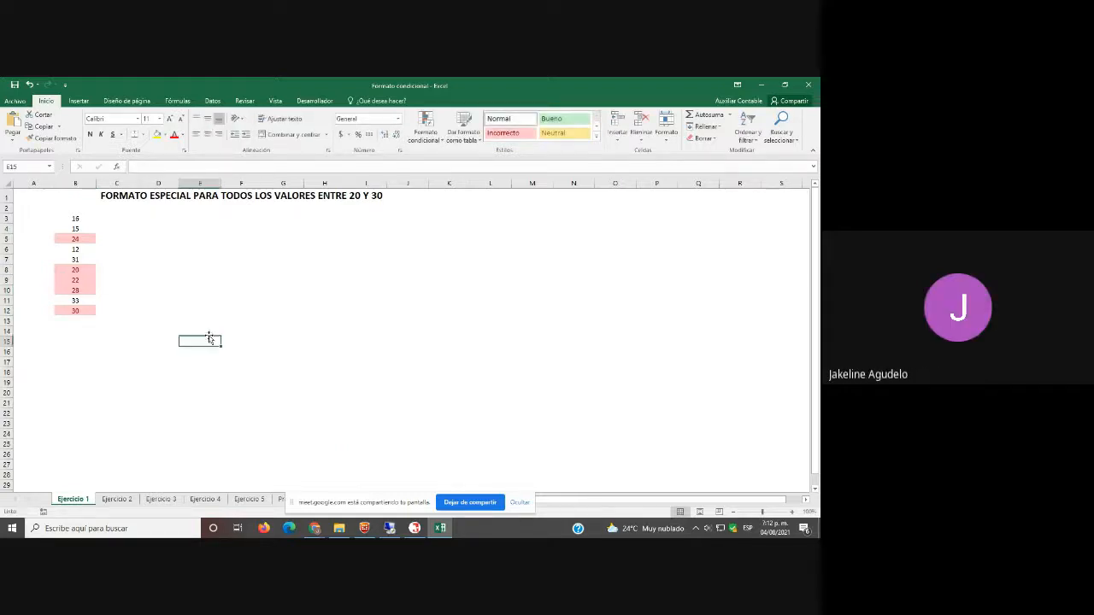
Step: Stop the screen sharing and return to the Excel workbook with the extended value list
click(470, 503)
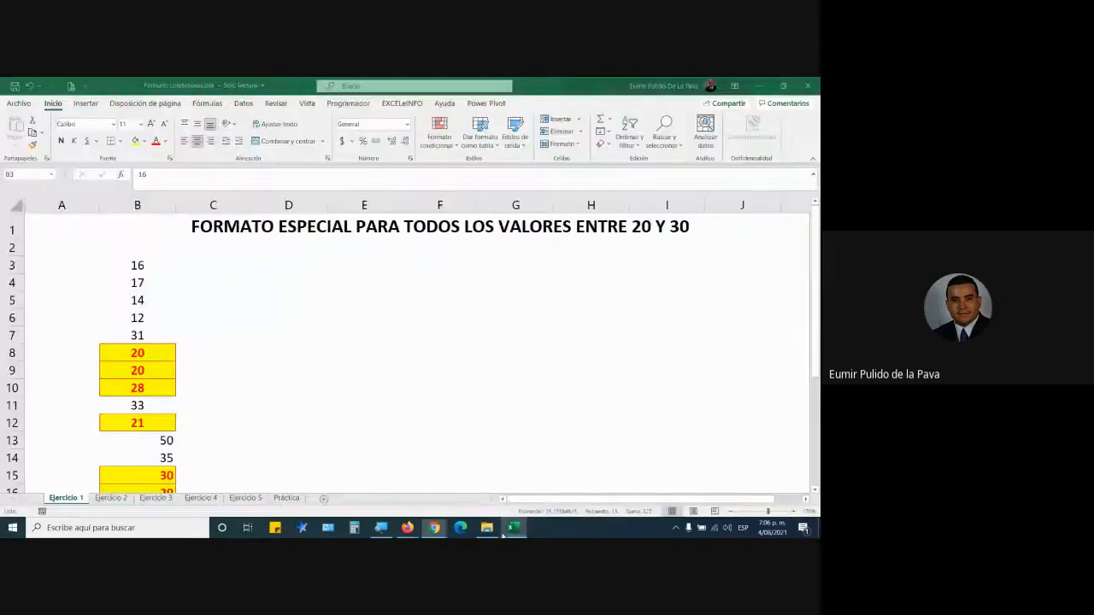
click(513, 528)
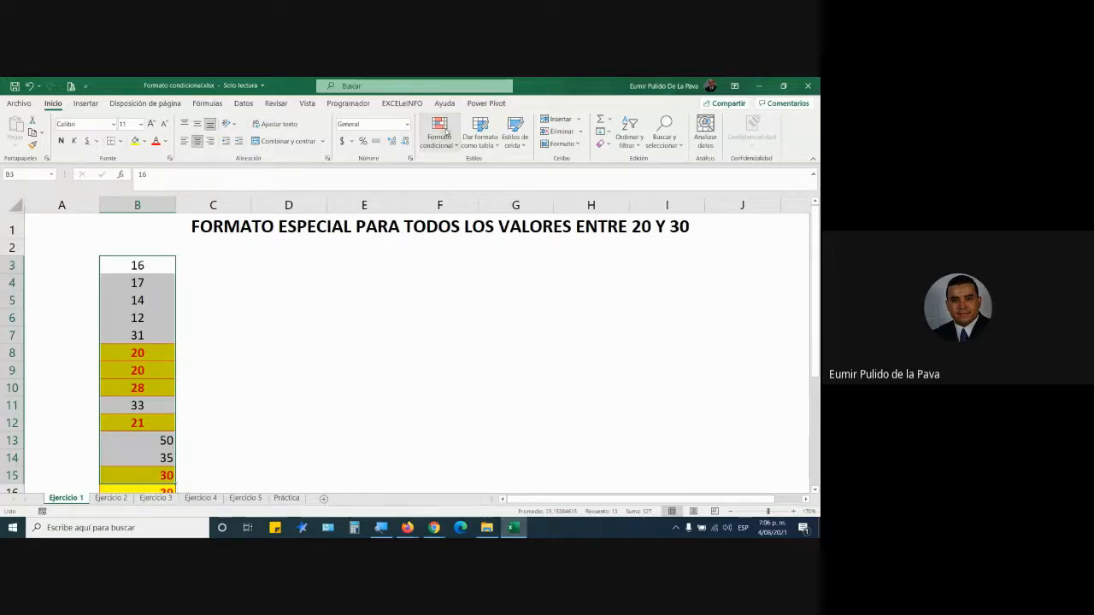
Step: Open the rule for values between 20 and 30 for editing and review its lower and upper limits
click(440, 132)
mouse_move(468, 170)
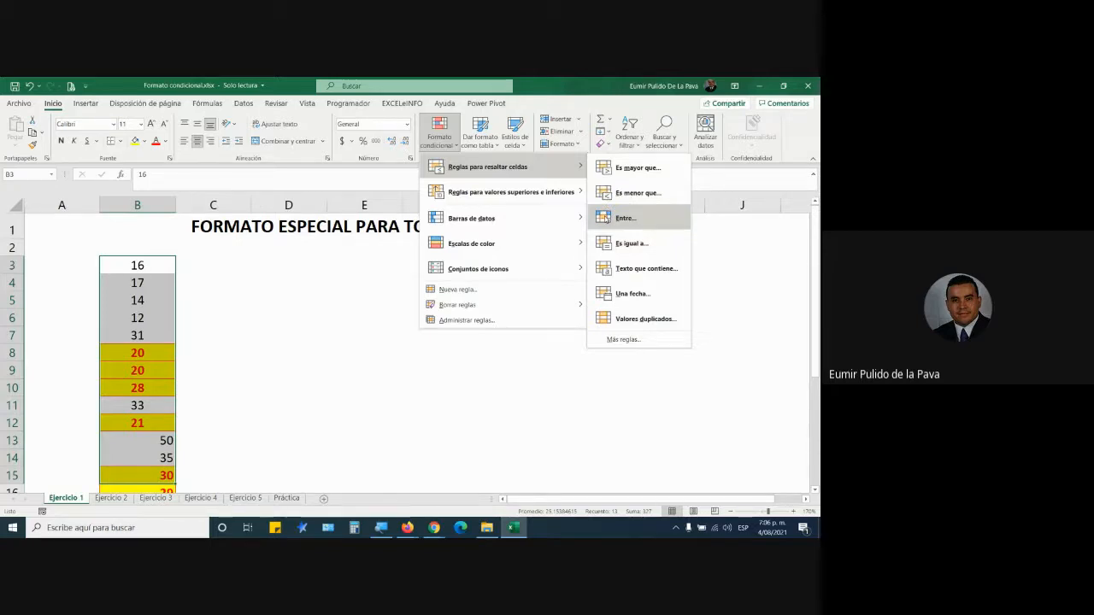
click(462, 321)
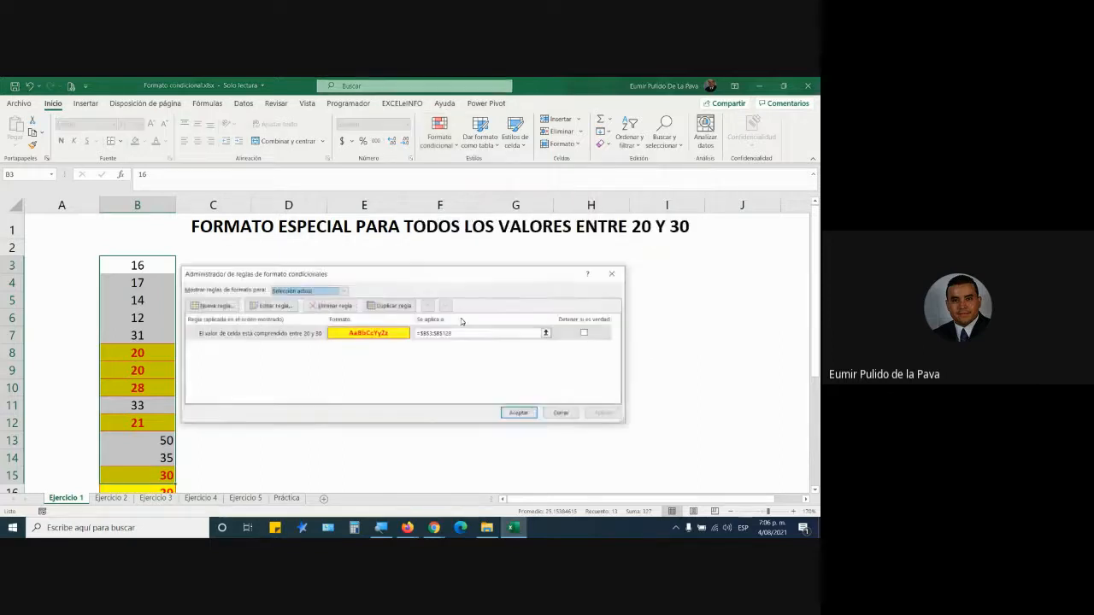
click(361, 334)
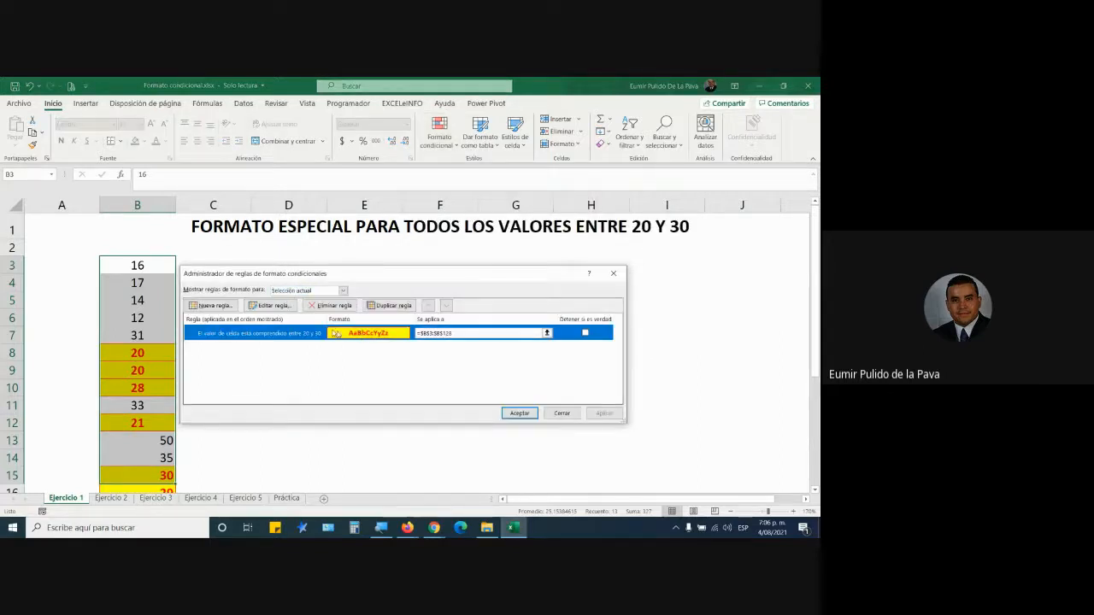
click(270, 305)
drag(432, 377, 370, 370)
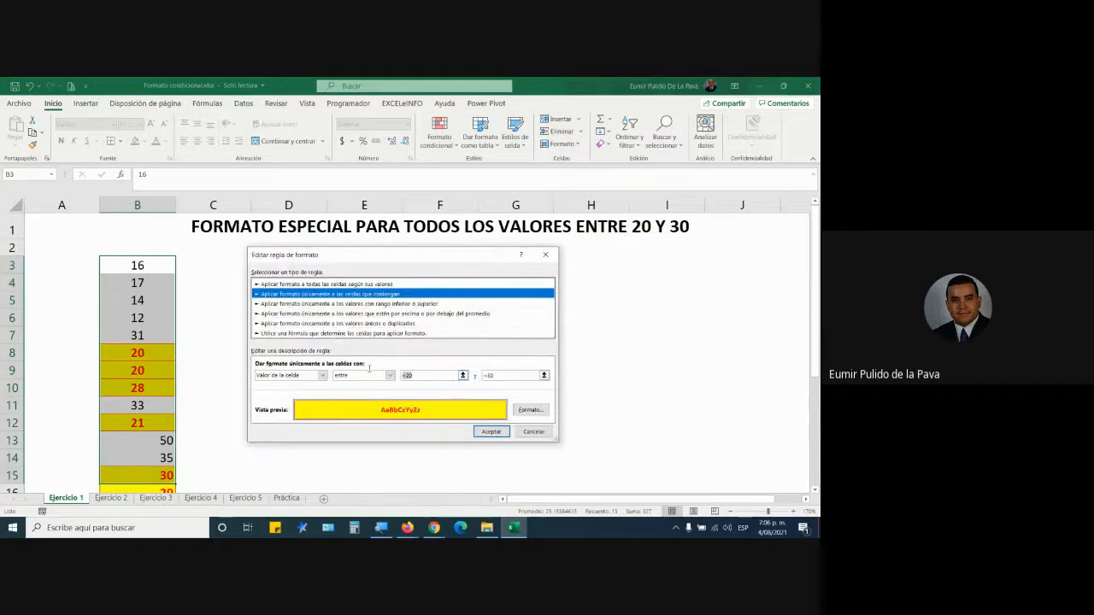
drag(507, 377, 452, 381)
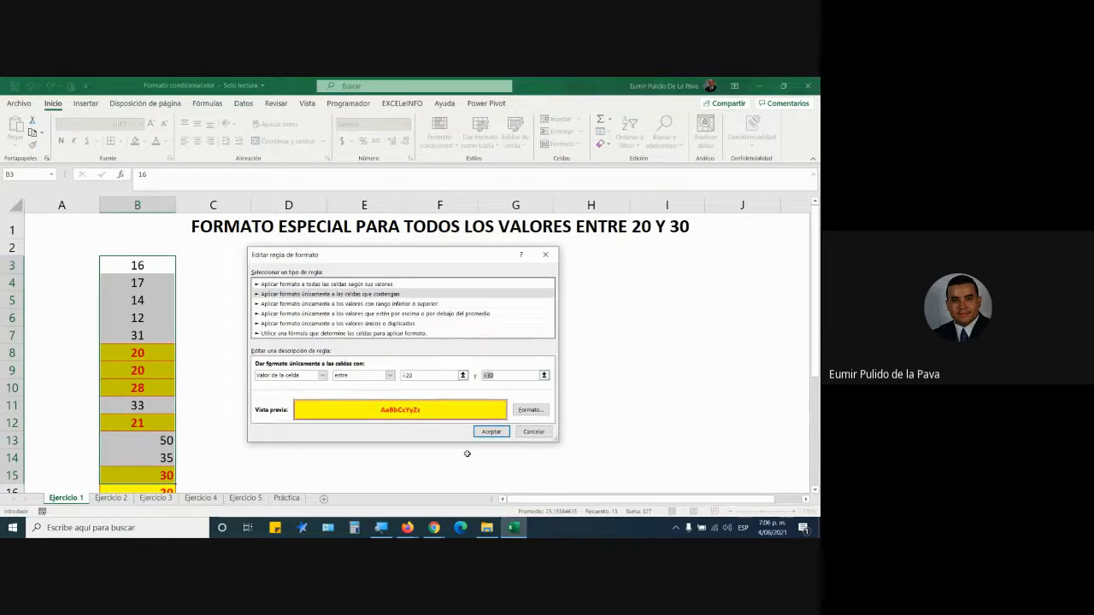
Step: In the rule's cell format, choose light blue as the border line colour and blue as the font colour
click(530, 410)
click(331, 324)
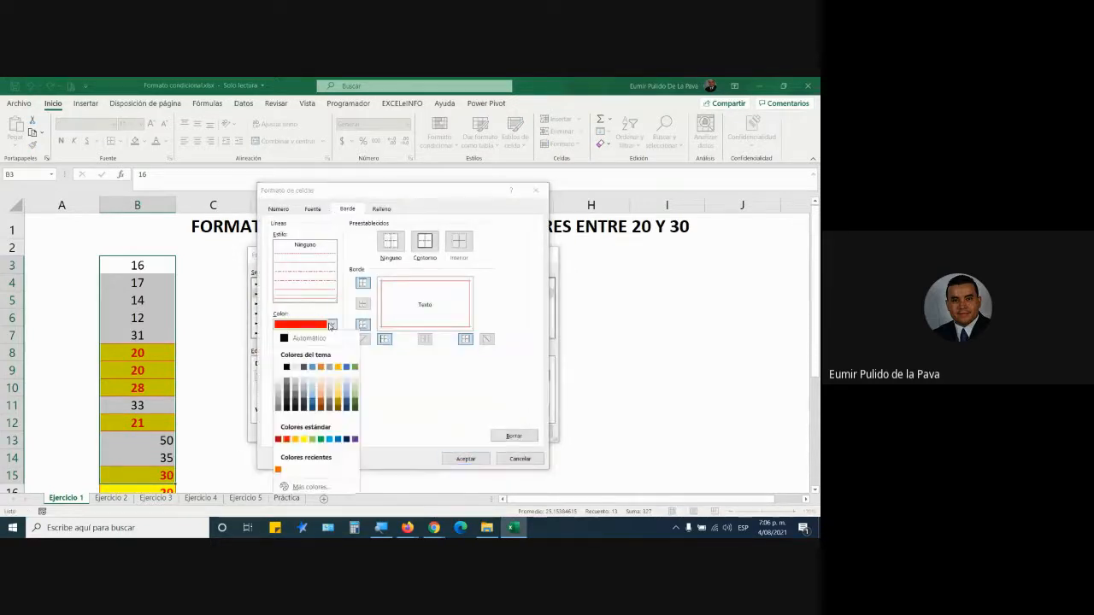
click(329, 440)
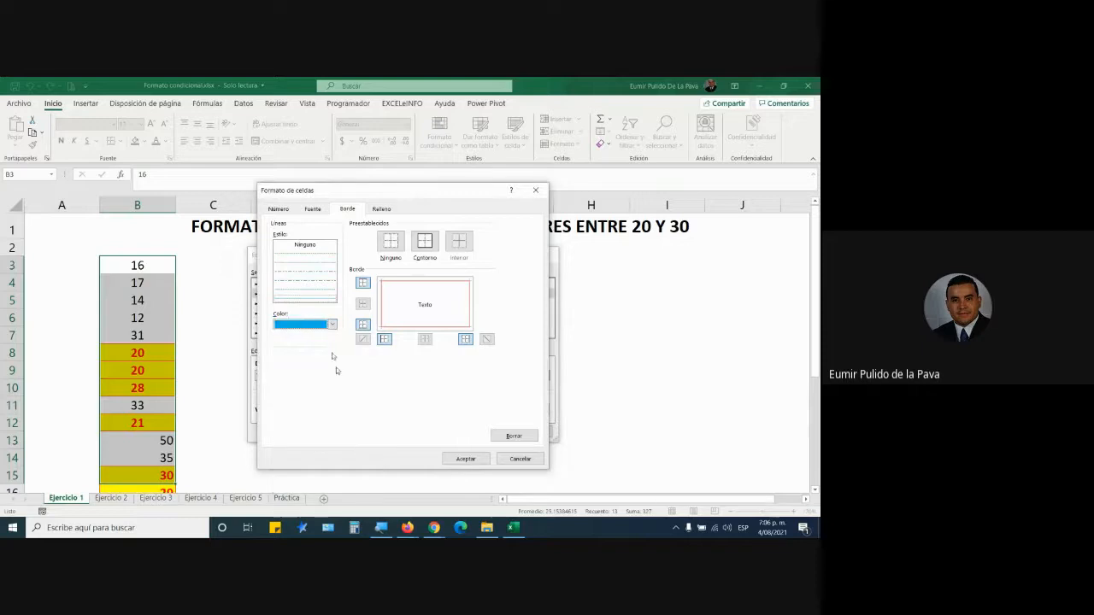
click(312, 209)
click(458, 301)
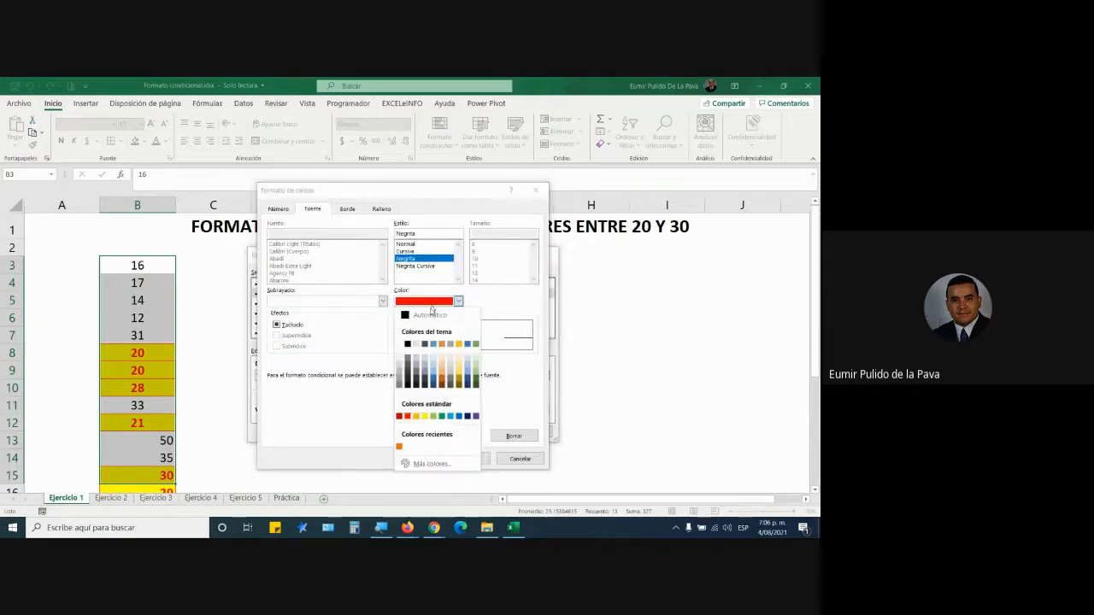
click(467, 416)
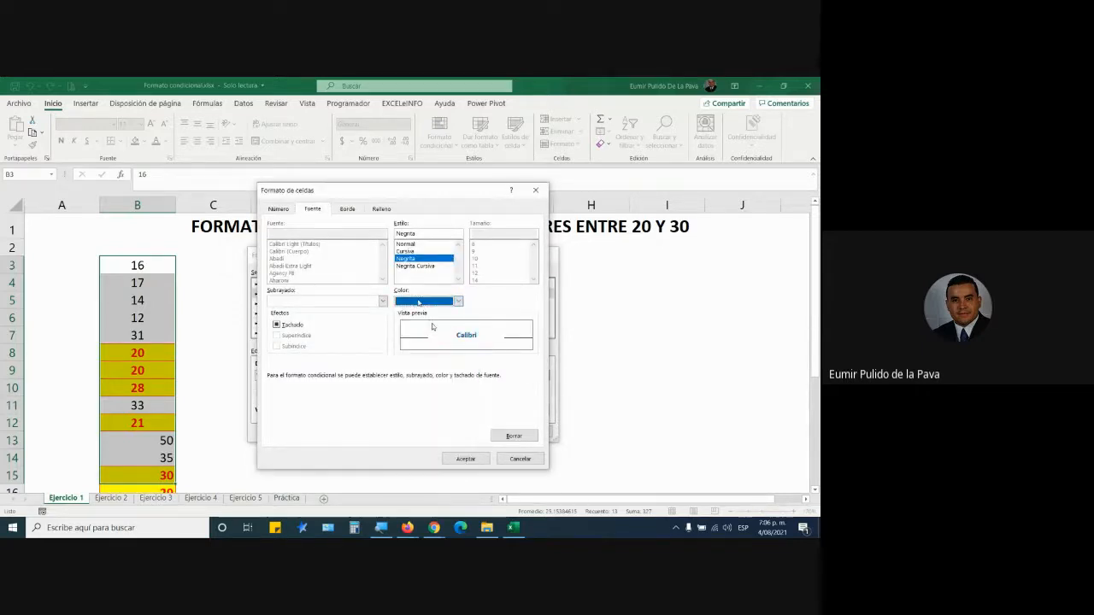
Step: Set the rule's fill to light blue and accept the cell format and the edited rule
click(375, 210)
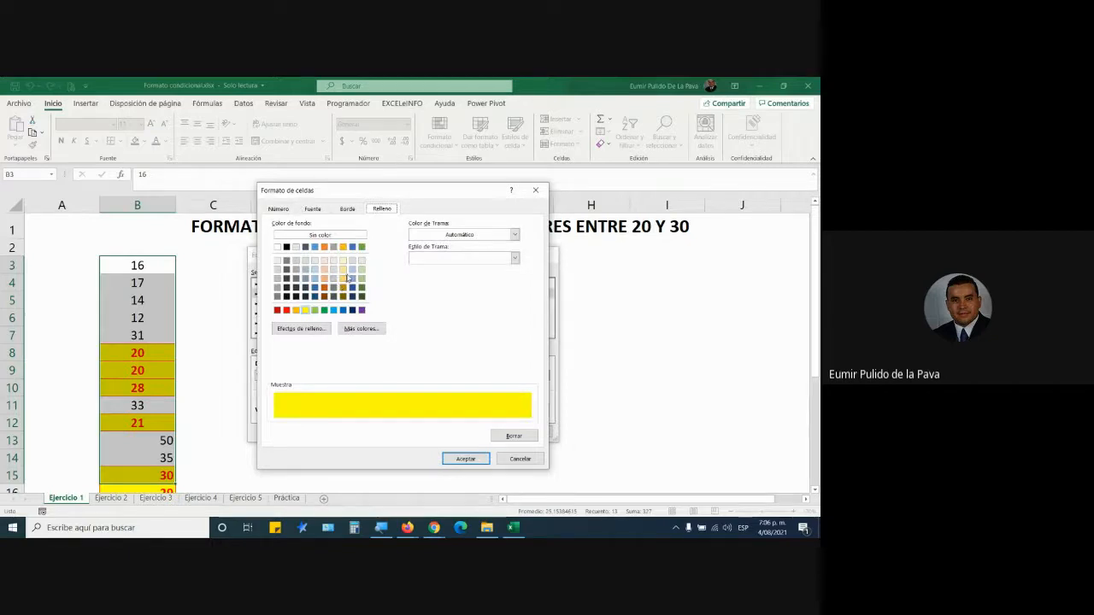
click(354, 264)
click(465, 459)
click(489, 432)
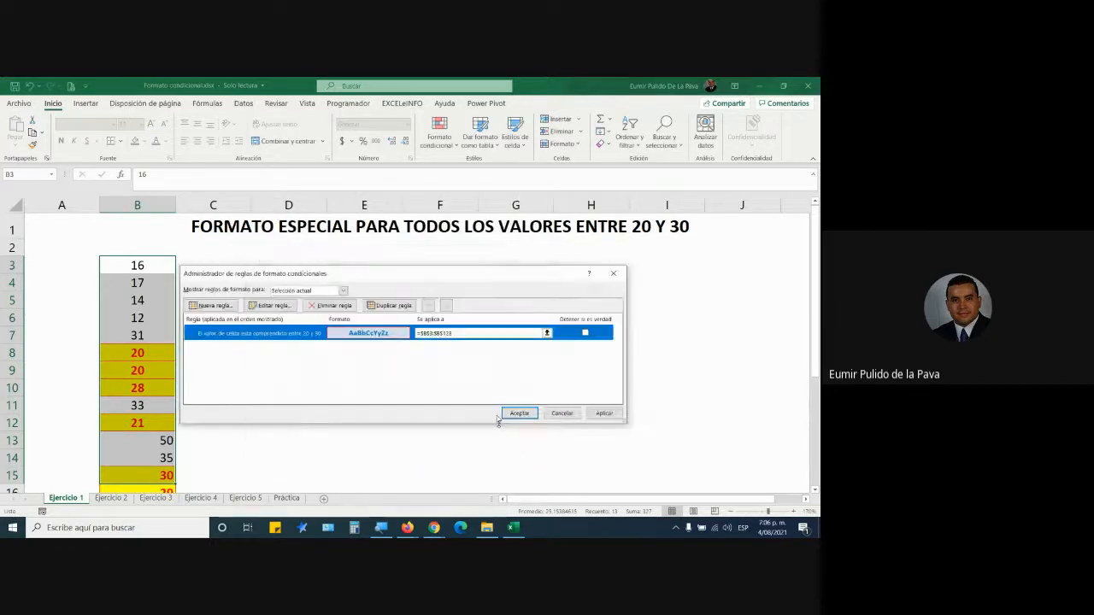
Step: Apply the edited rule for values between 20 and 30 and check its new format throughout the column B values
click(519, 413)
scroll(220, 379, down, 3)
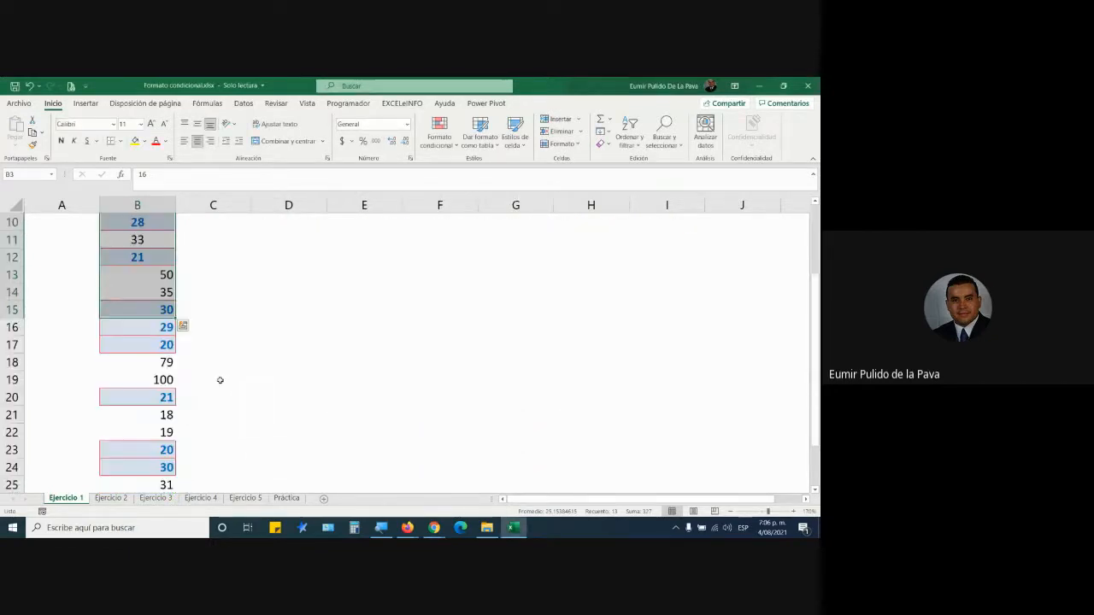
scroll(217, 317, up, 3)
scroll(228, 325, down, 2)
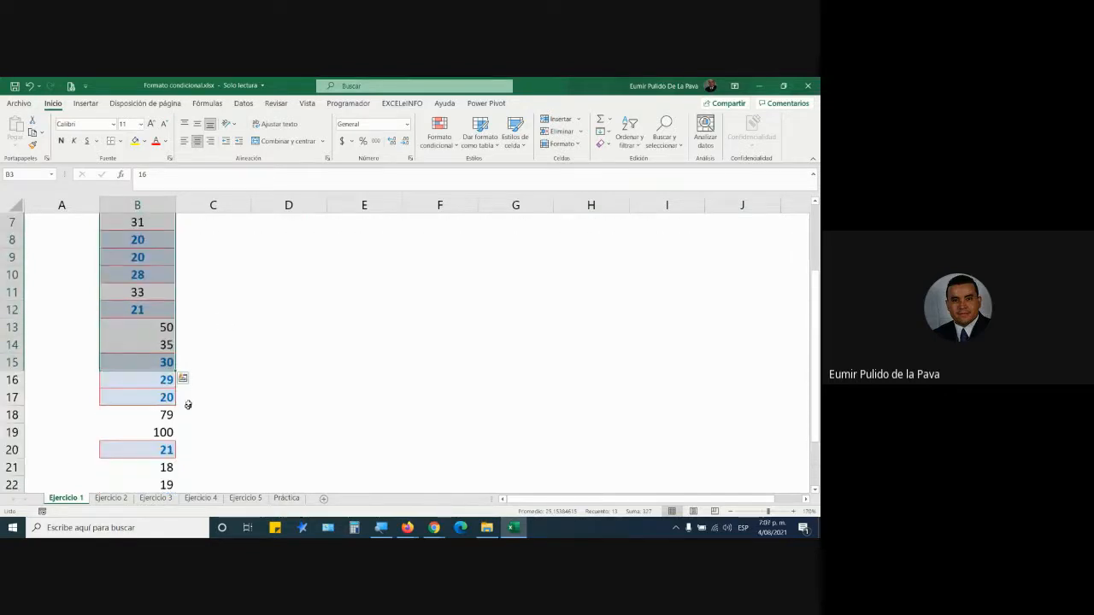
scroll(184, 334, up, 2)
click(184, 333)
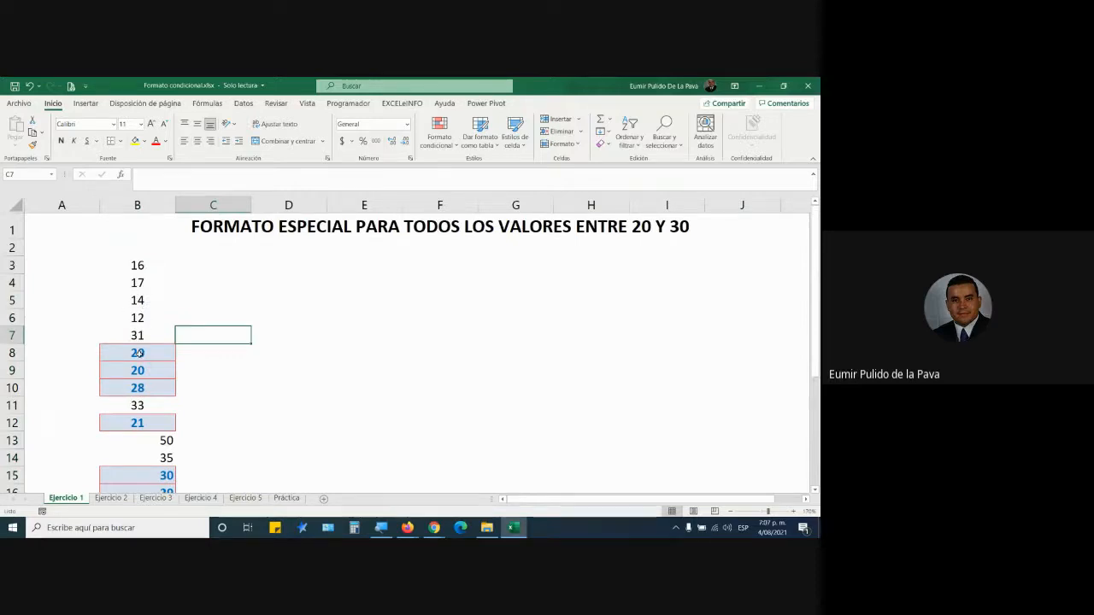
Step: Review the conditional formatting rule that applies to B3:B13 in the rule manager, leaving it as it is
drag(137, 265, 163, 440)
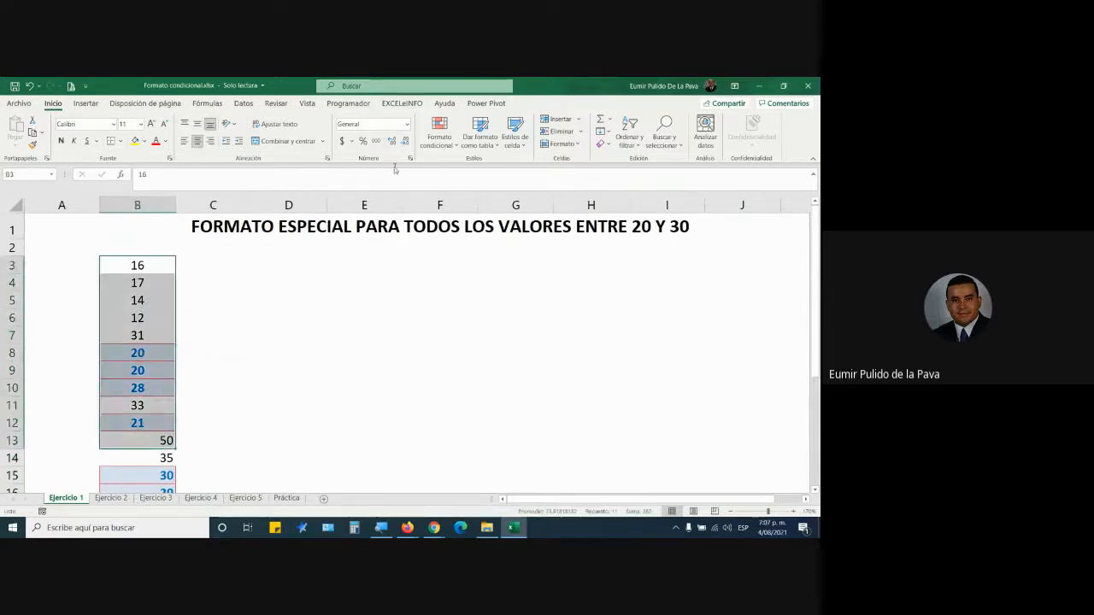
click(441, 137)
click(479, 320)
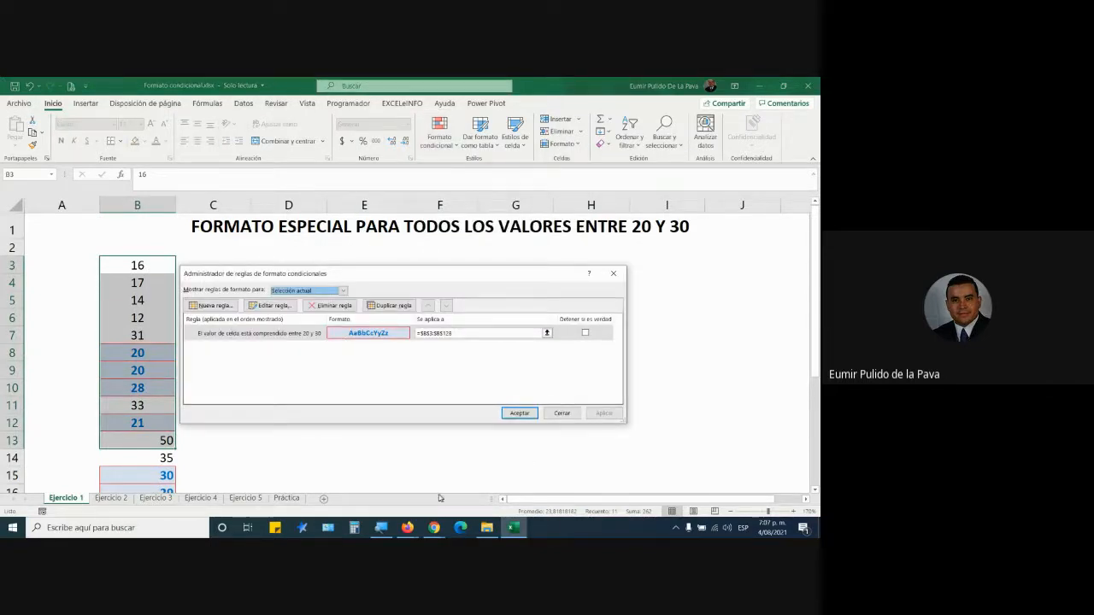
click(562, 413)
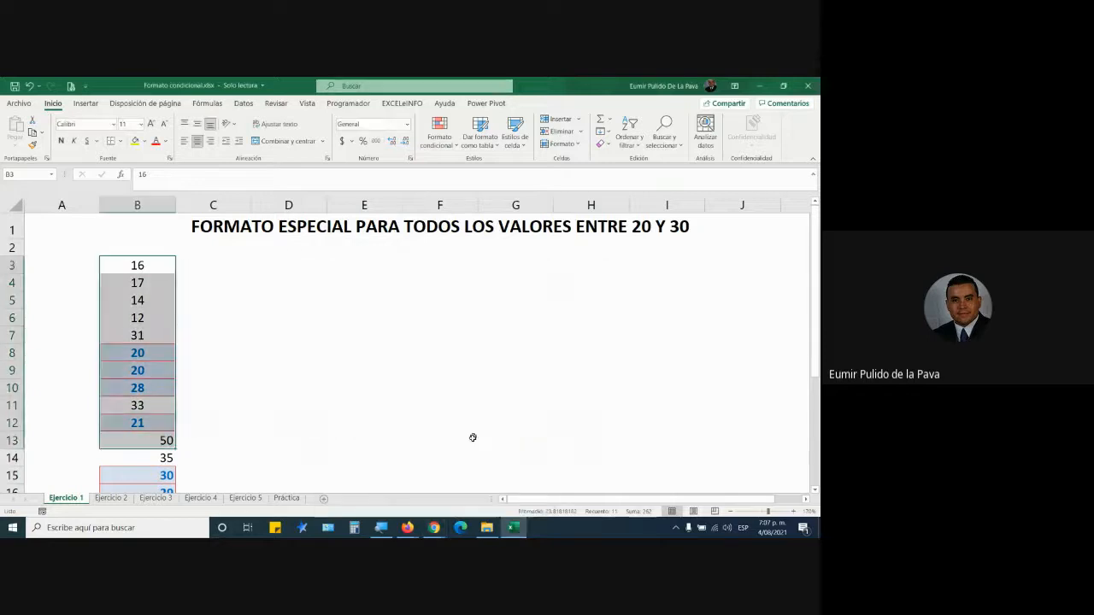
Step: Switch to the Google Meet call in Chrome and check the in-call messages
click(434, 527)
click(505, 463)
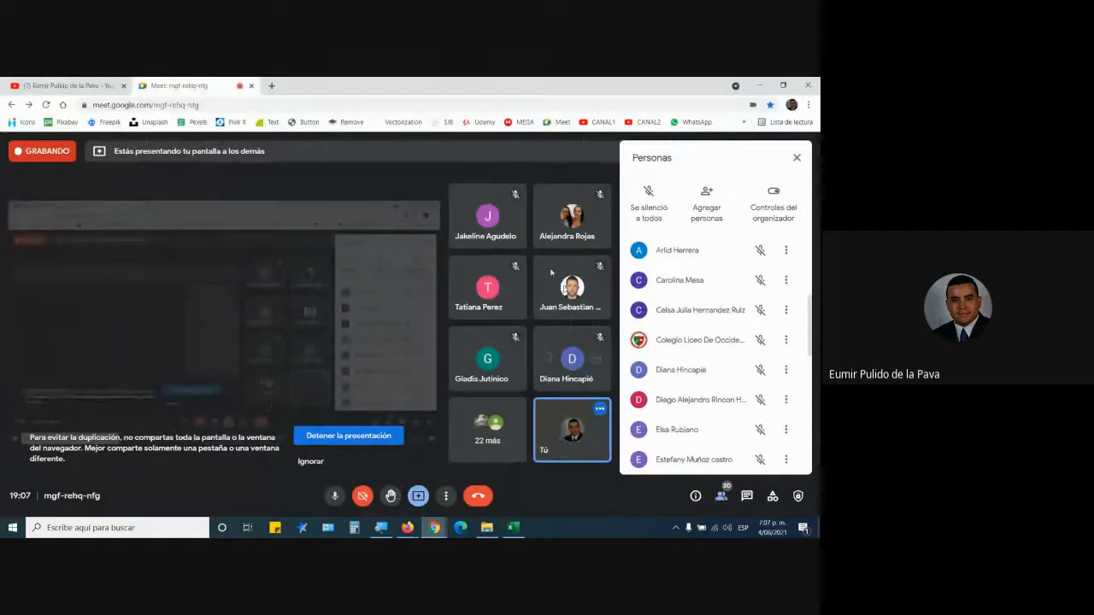
click(748, 501)
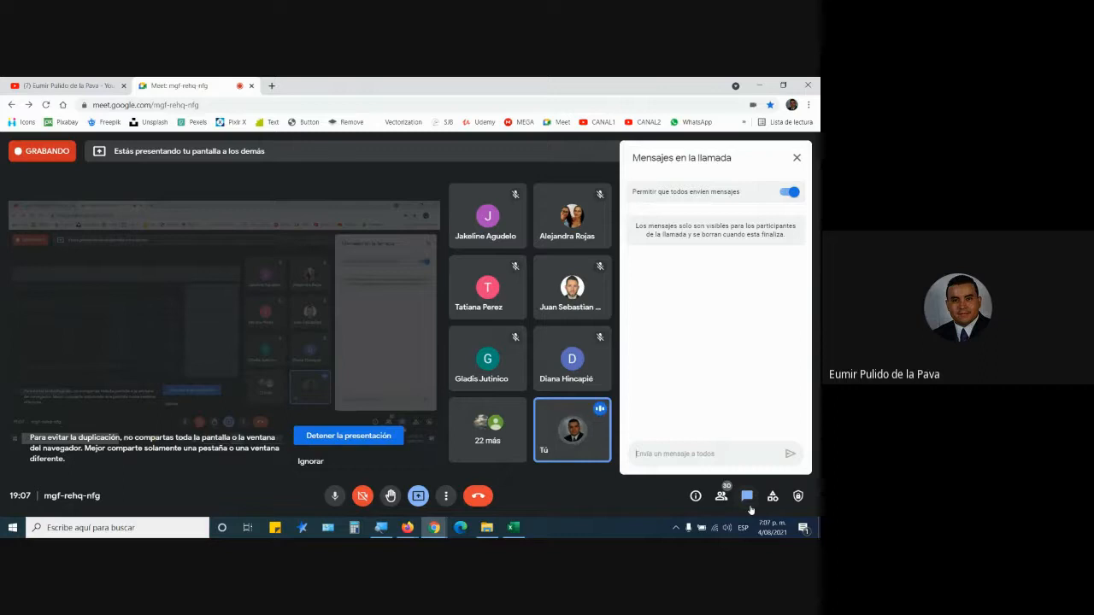
Step: Return to the Excel workbook and open the Ejercicio 2 sheet
click(513, 528)
click(111, 499)
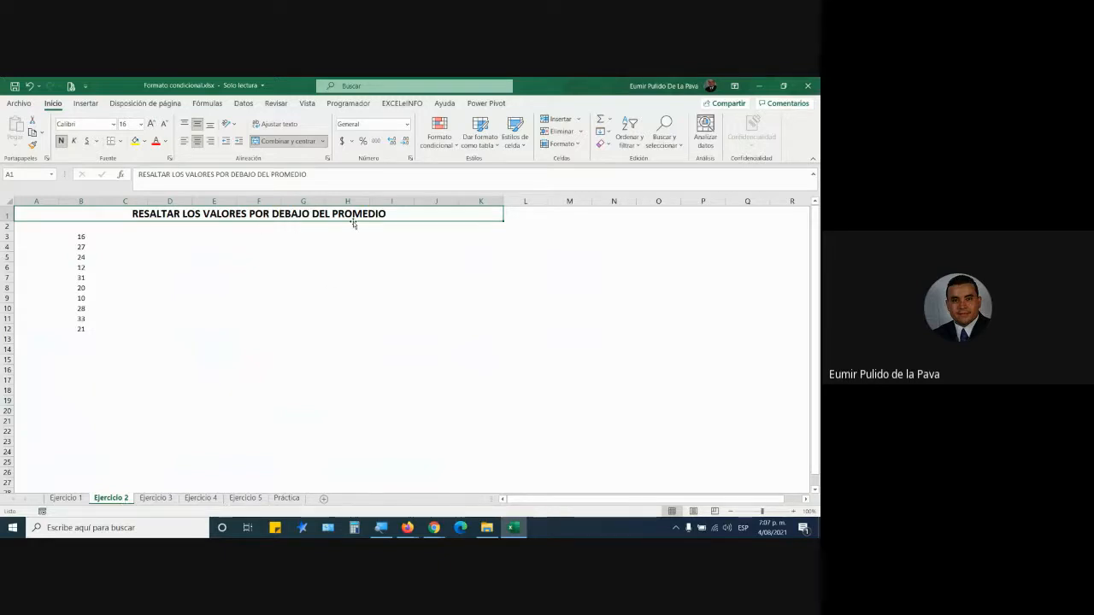
click(794, 512)
click(795, 511)
click(794, 511)
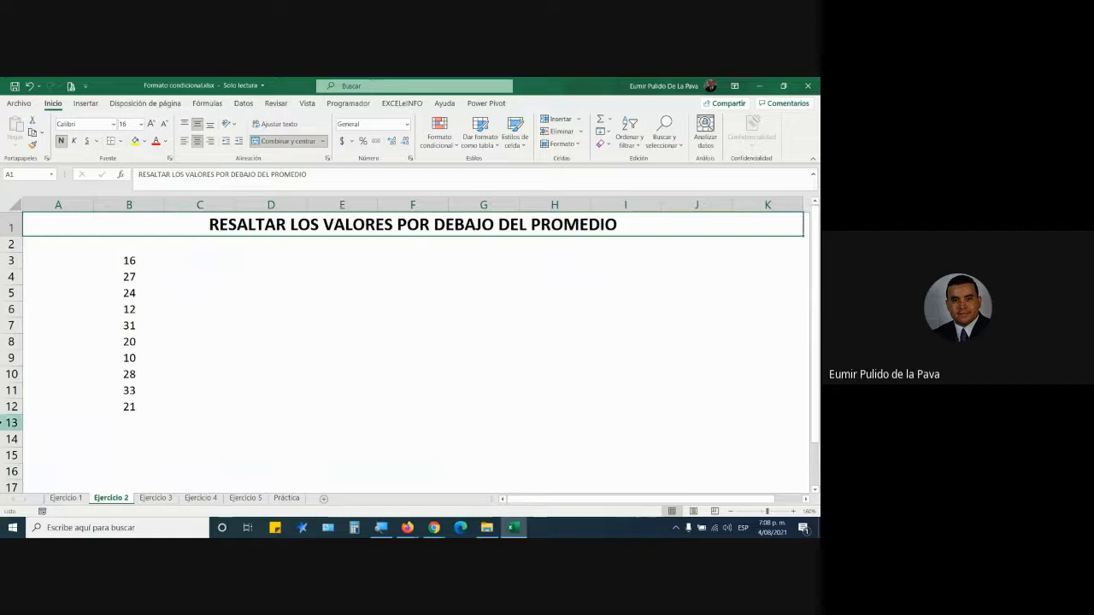
Step: Select B3:B12, turn on the screen magnifier and look through the conditional formatting options for highlighting cells
drag(122, 259, 139, 415)
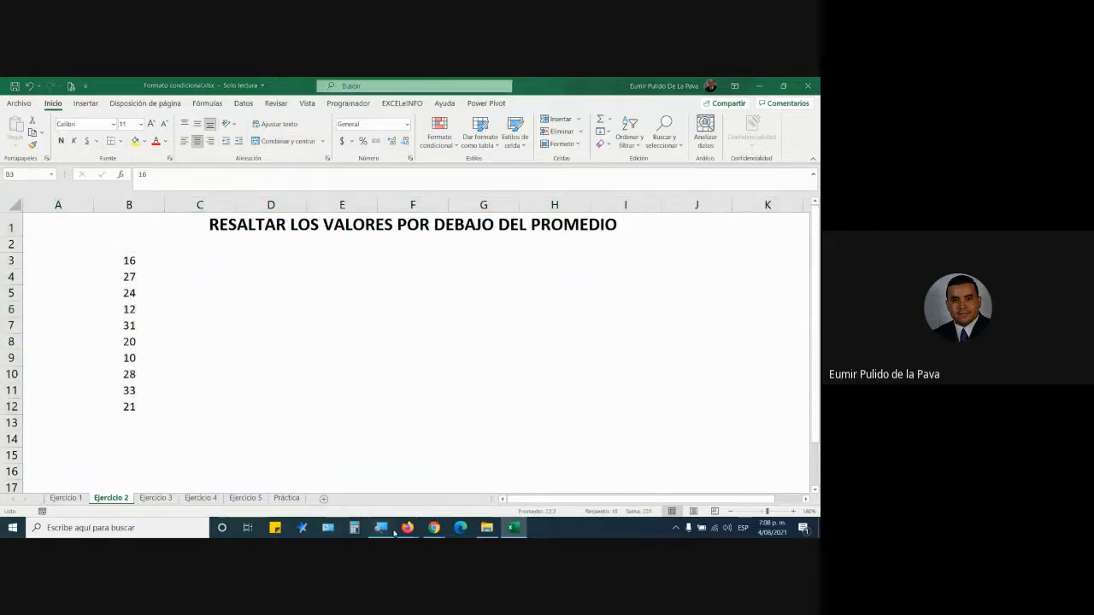
key(super+plus)
click(499, 396)
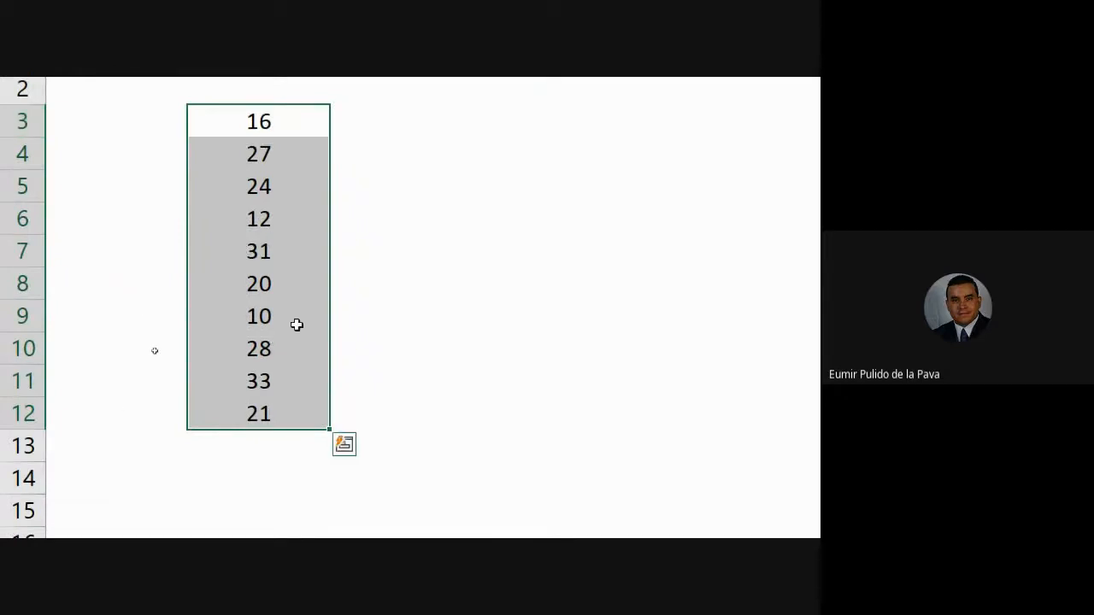
click(585, 102)
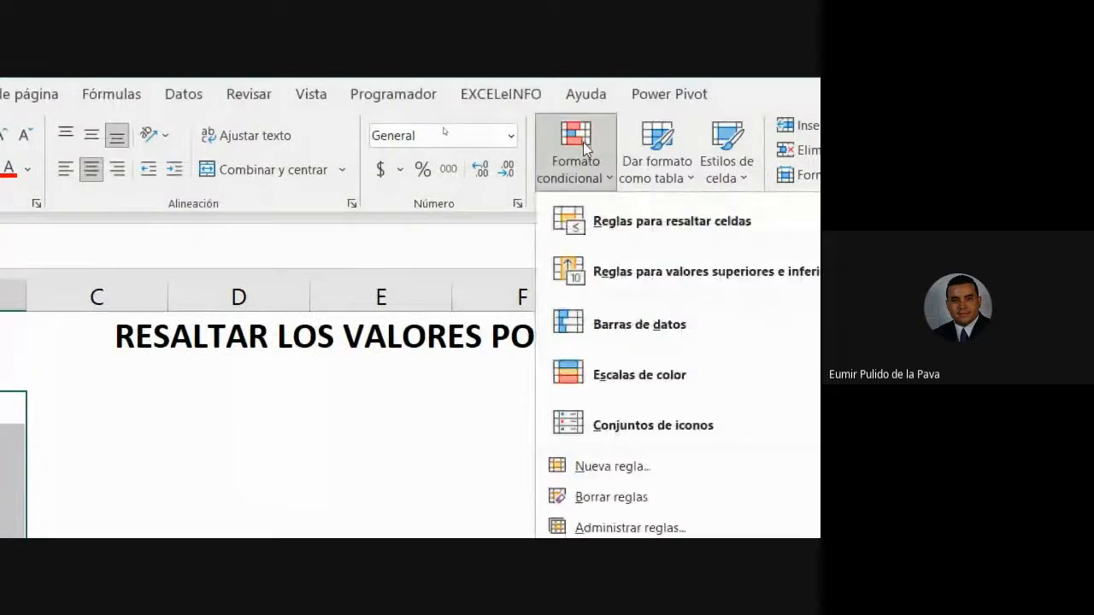
mouse_move(279, 219)
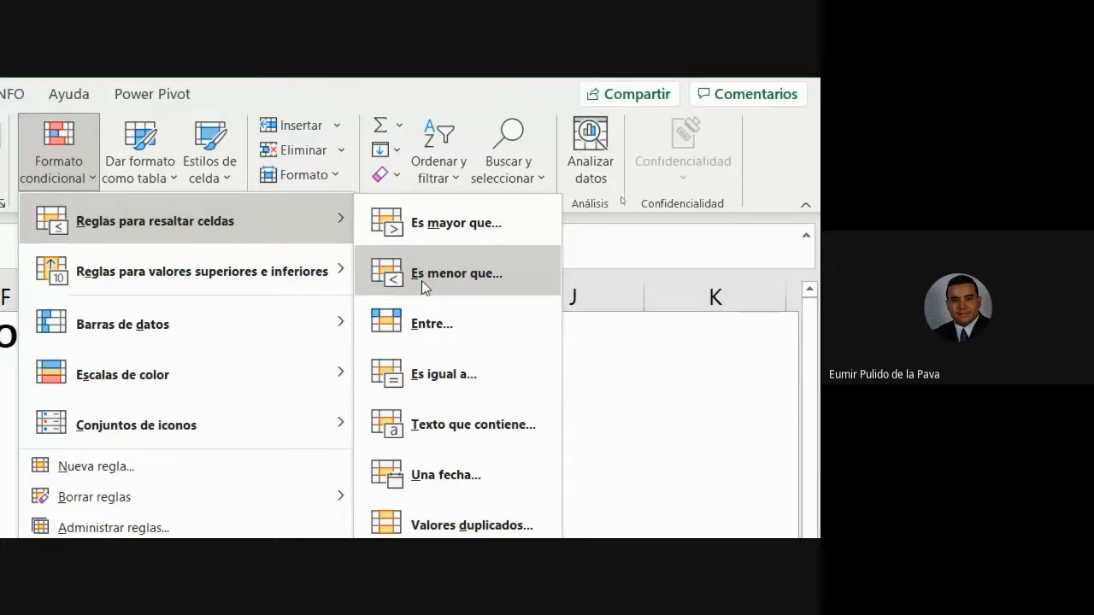
click(71, 338)
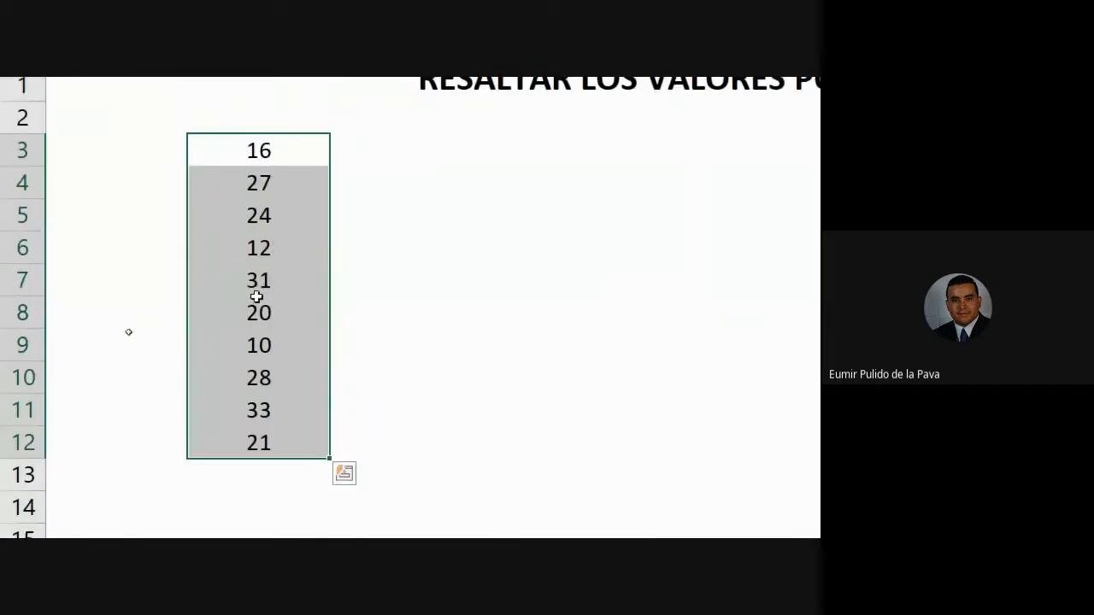
Step: Set the value in cell B7 to 310
click(257, 171)
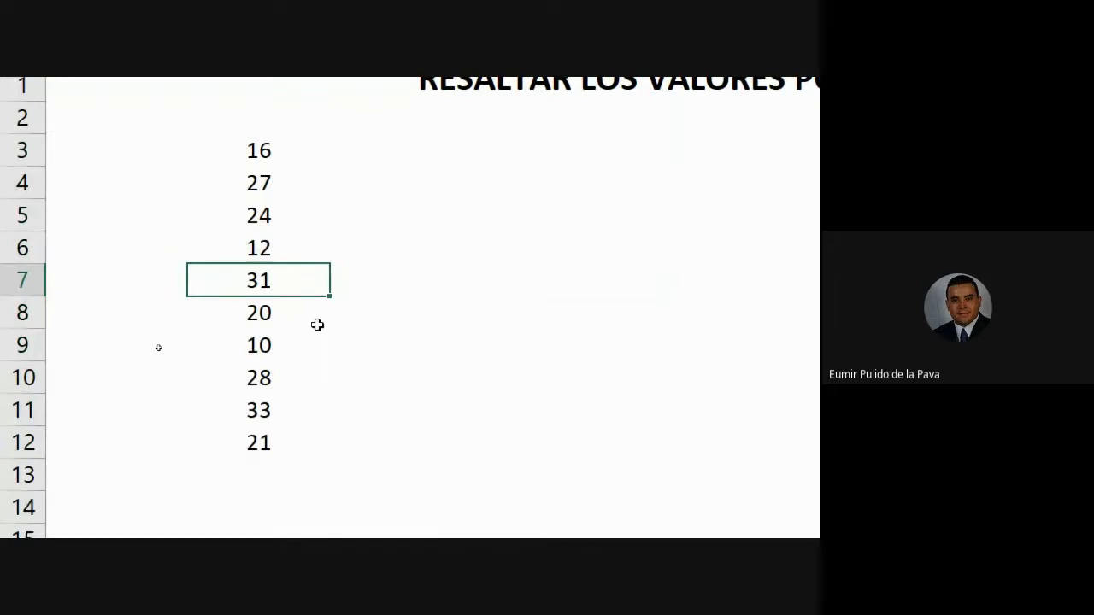
text(310)
key(Return)
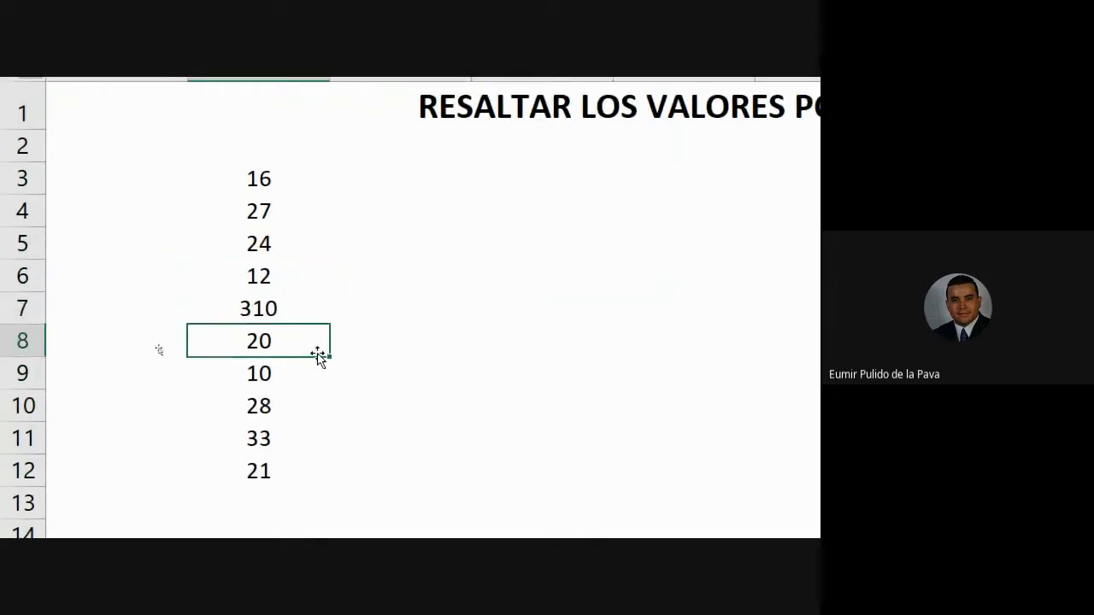
Step: Select B3:B12 and check the rule manager for existing conditional formatting rules on the range
drag(257, 175, 259, 465)
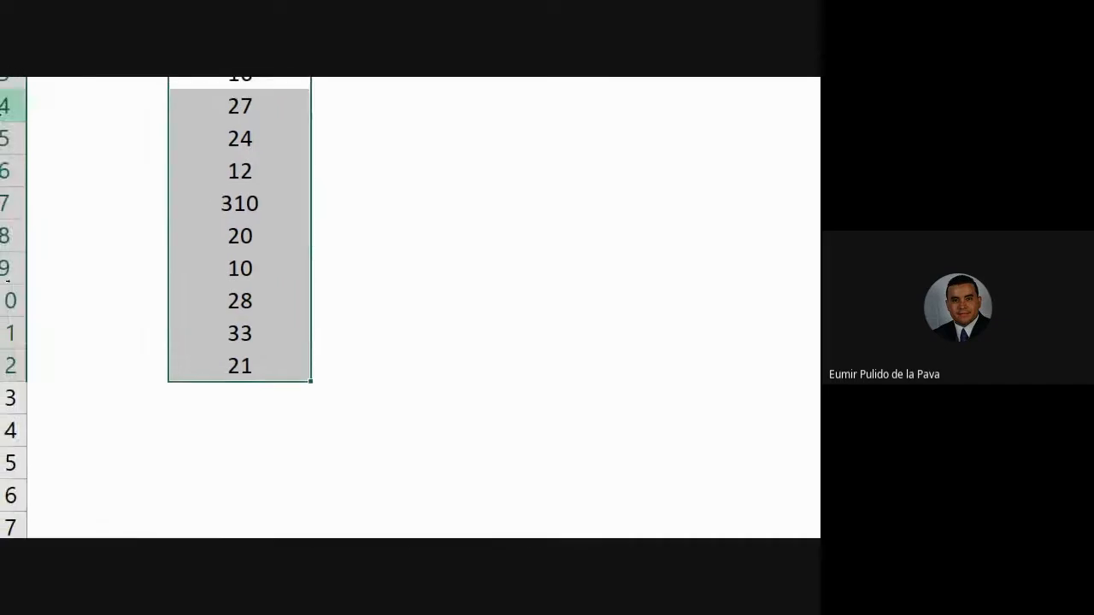
click(492, 124)
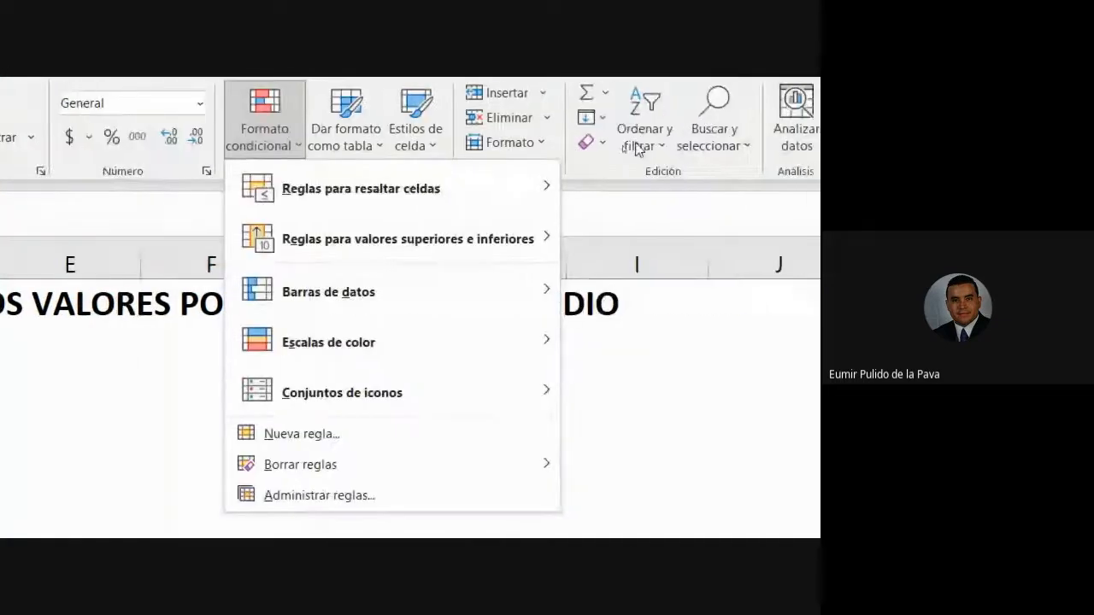
mouse_move(720, 179)
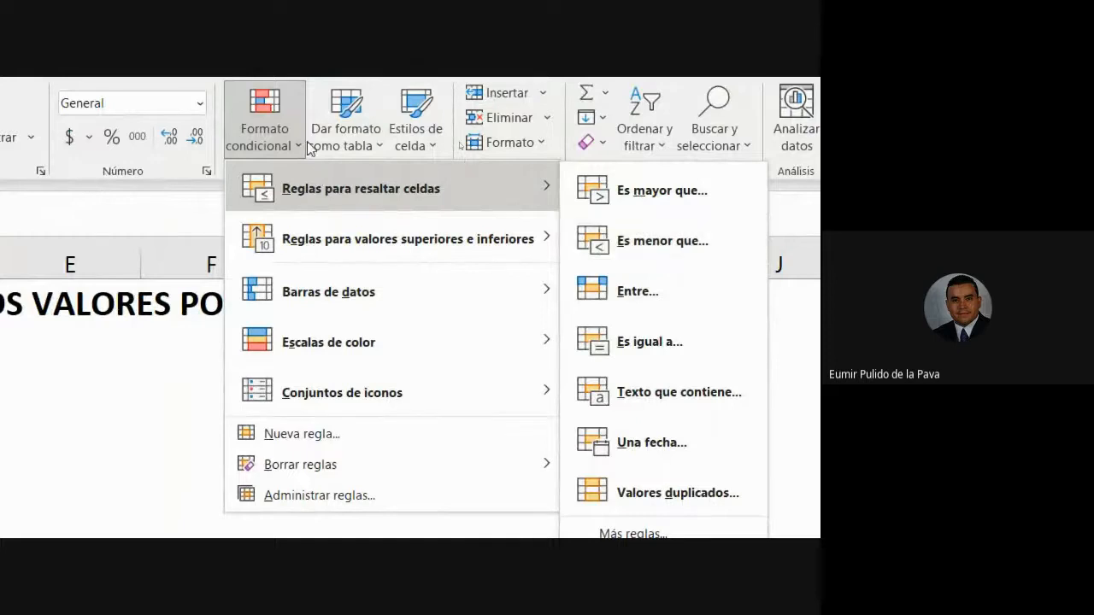
click(281, 127)
click(281, 128)
click(309, 492)
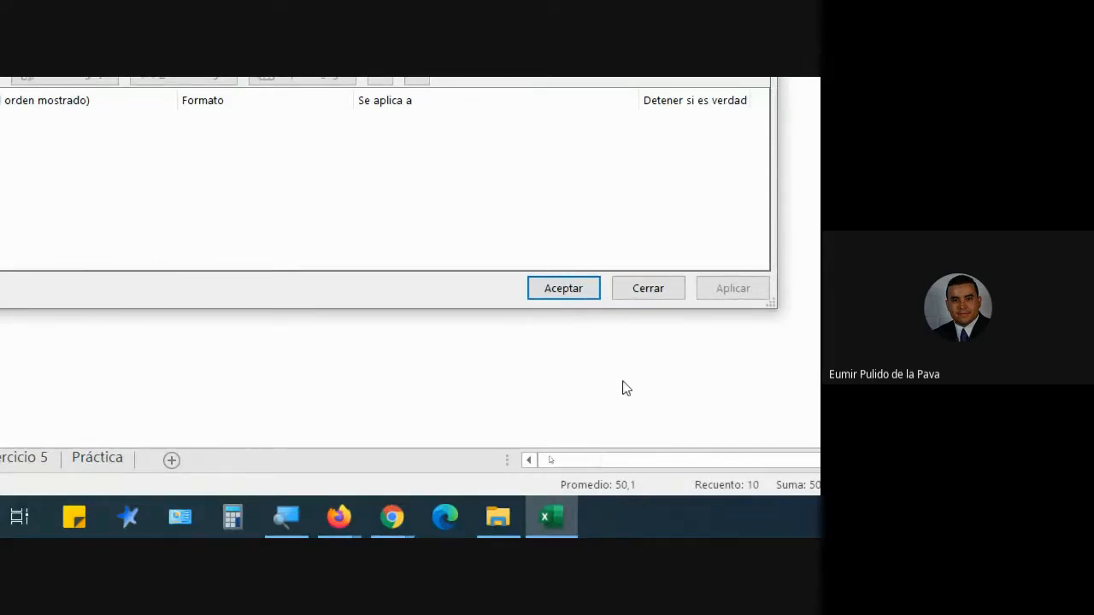
click(647, 288)
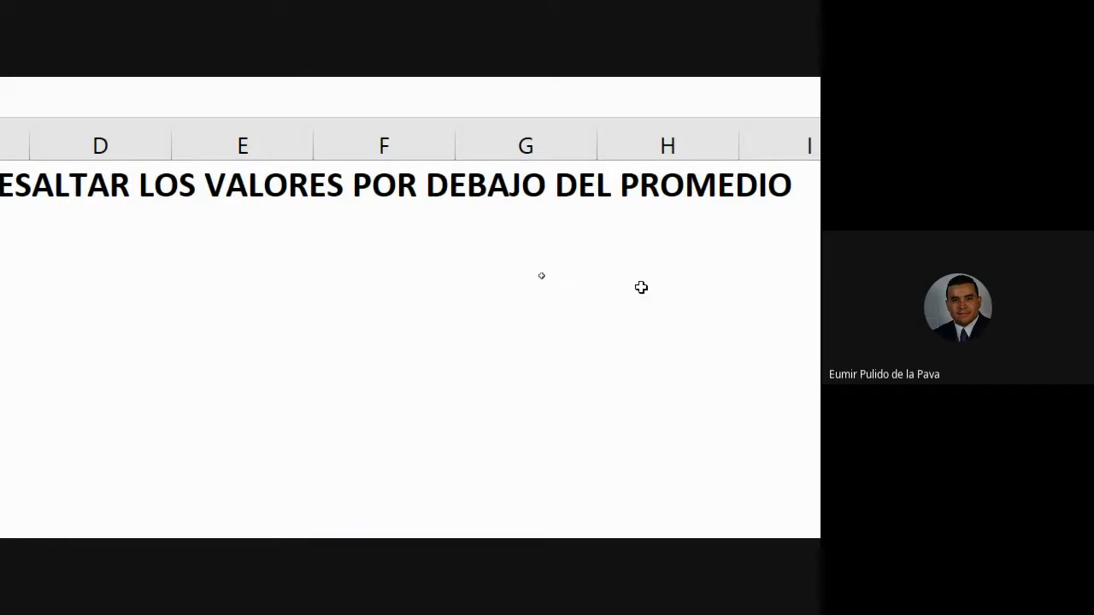
Step: Highlight the below-average values in B3:B12 with the preset Relleno verde con texto verde oscuro
click(424, 193)
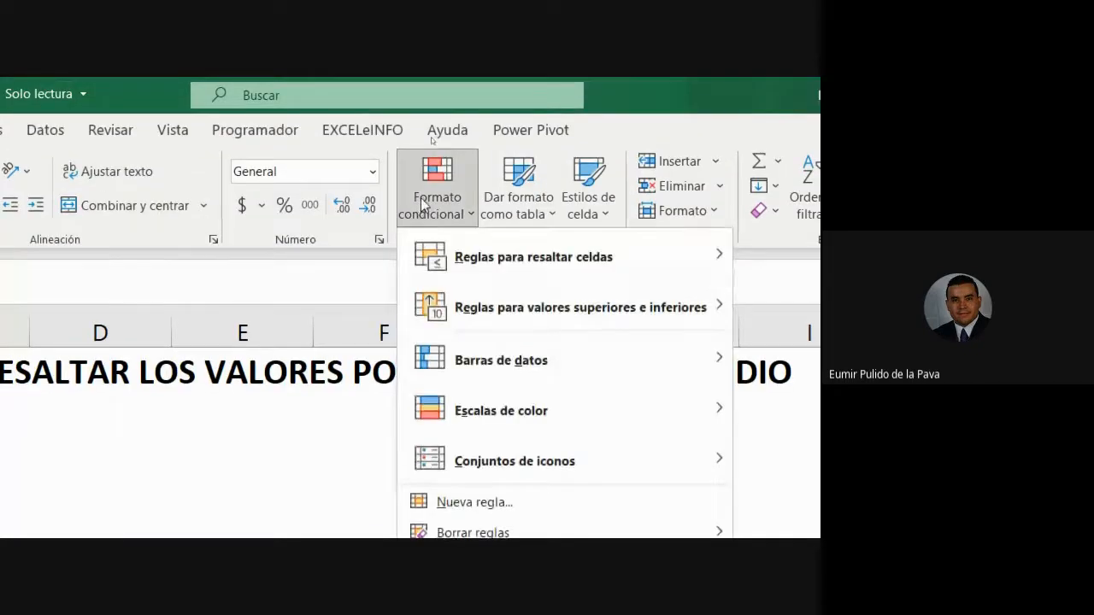
mouse_move(488, 308)
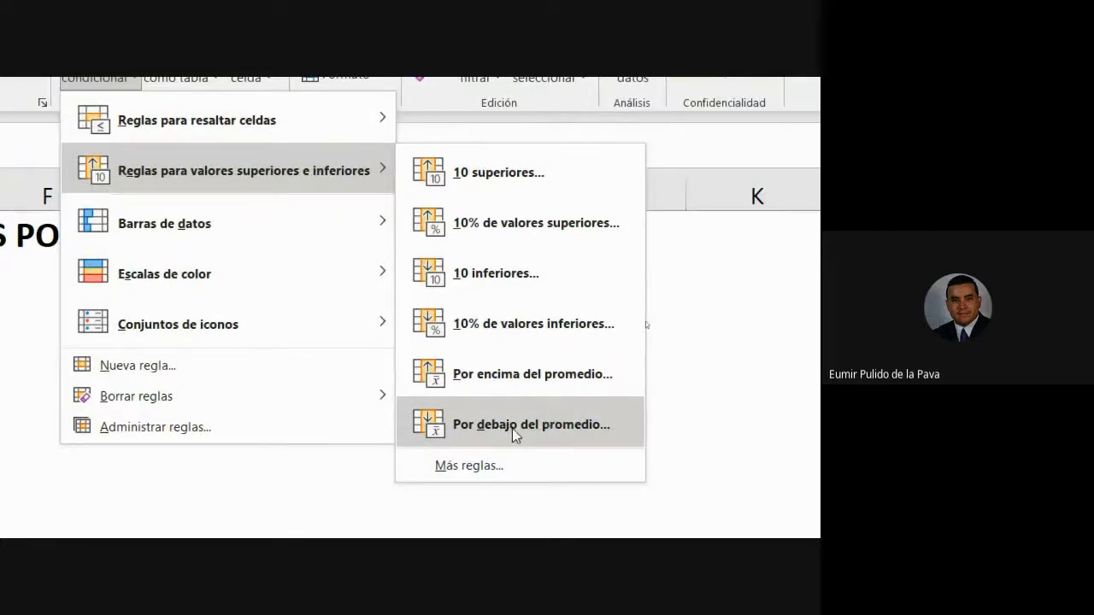
click(462, 421)
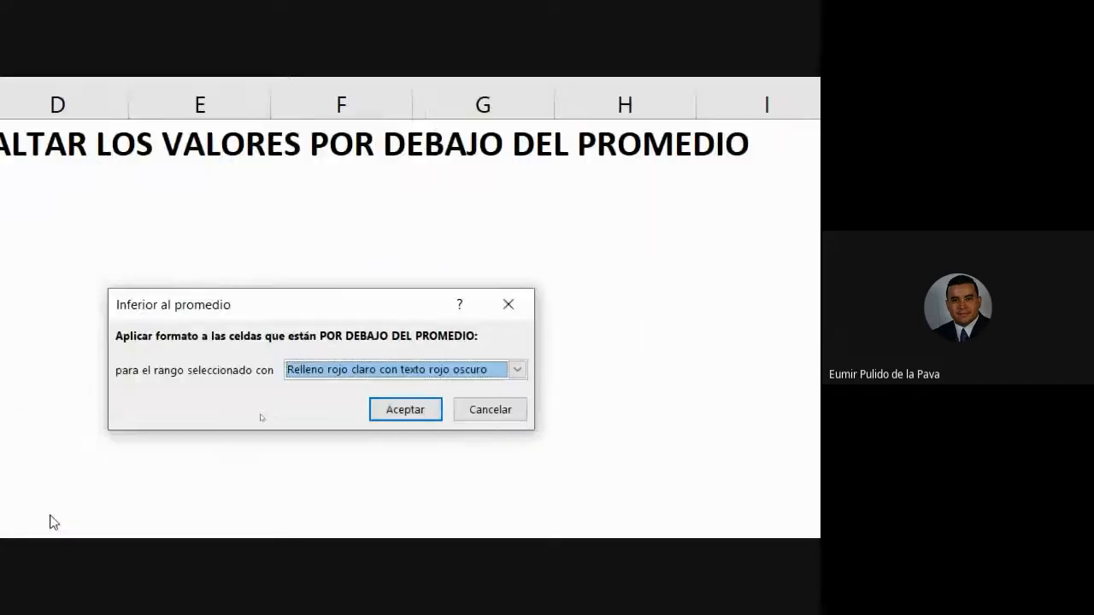
click(337, 369)
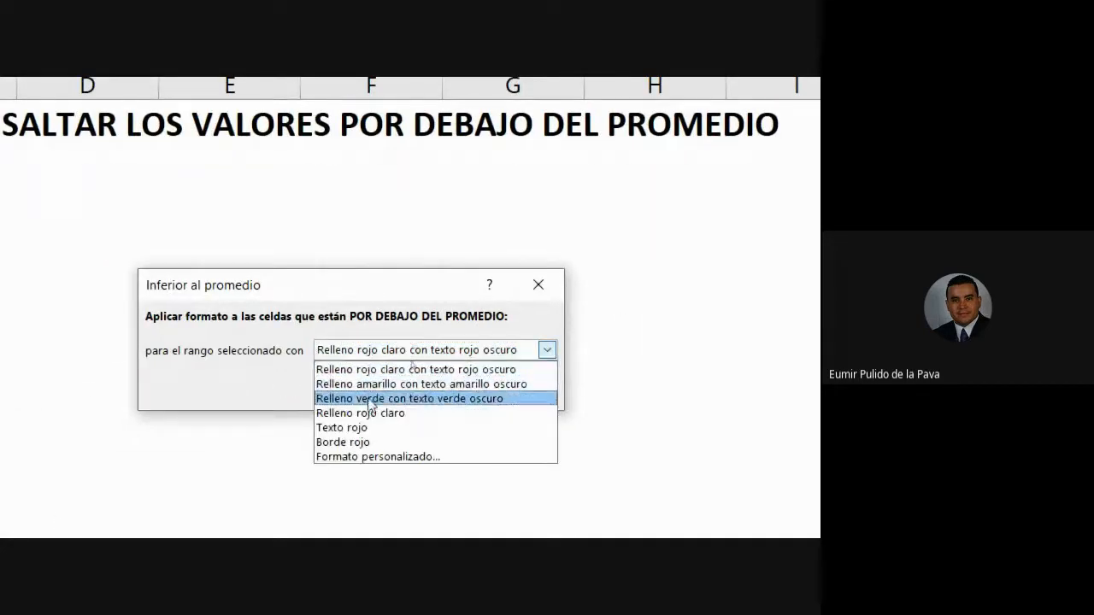
click(370, 399)
click(422, 394)
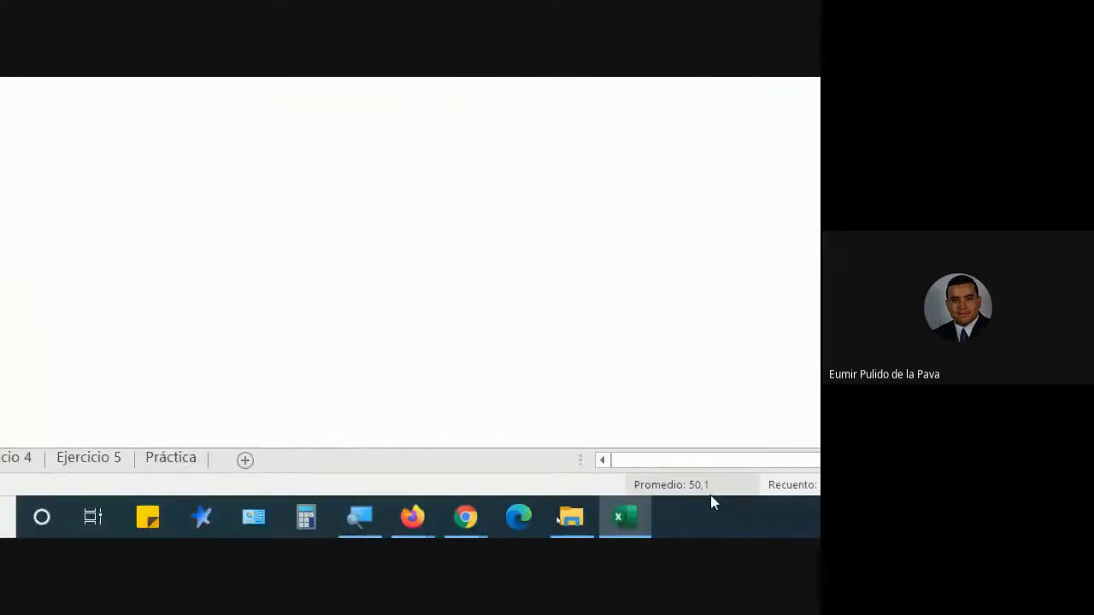
Step: Set the value in cell B7 back to 31
click(262, 357)
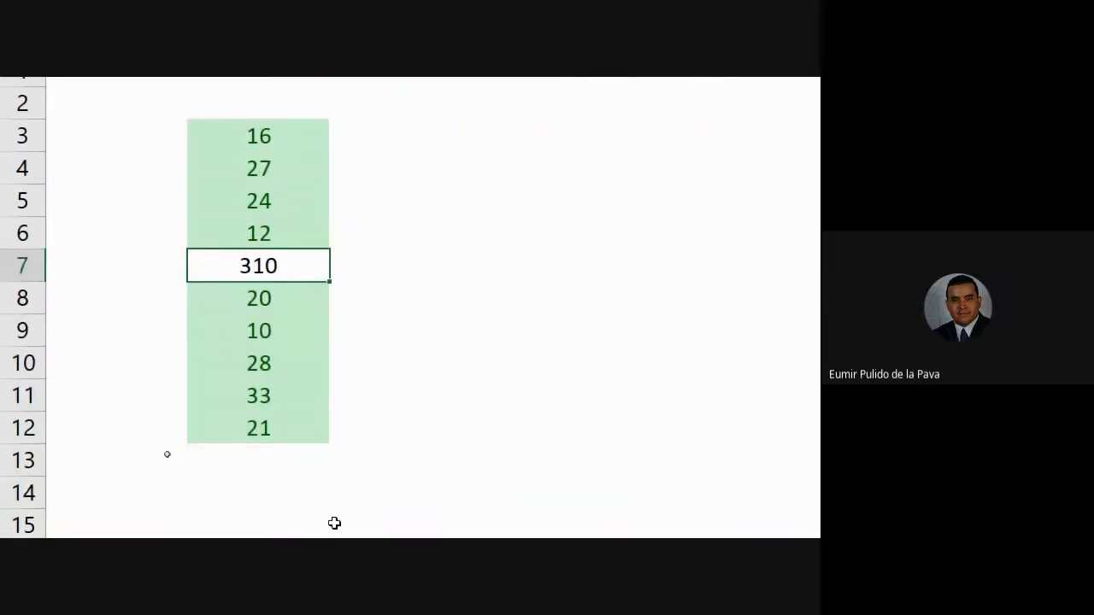
text(31)
key(Return)
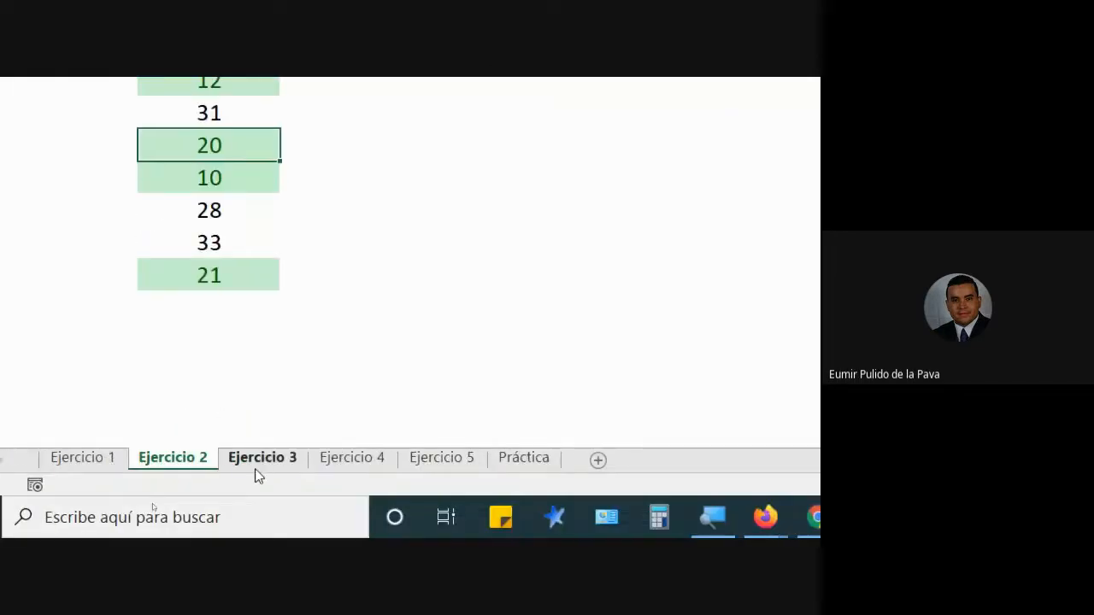
Step: Reduce the Lupa screen magnifier back to normal screen size
click(576, 517)
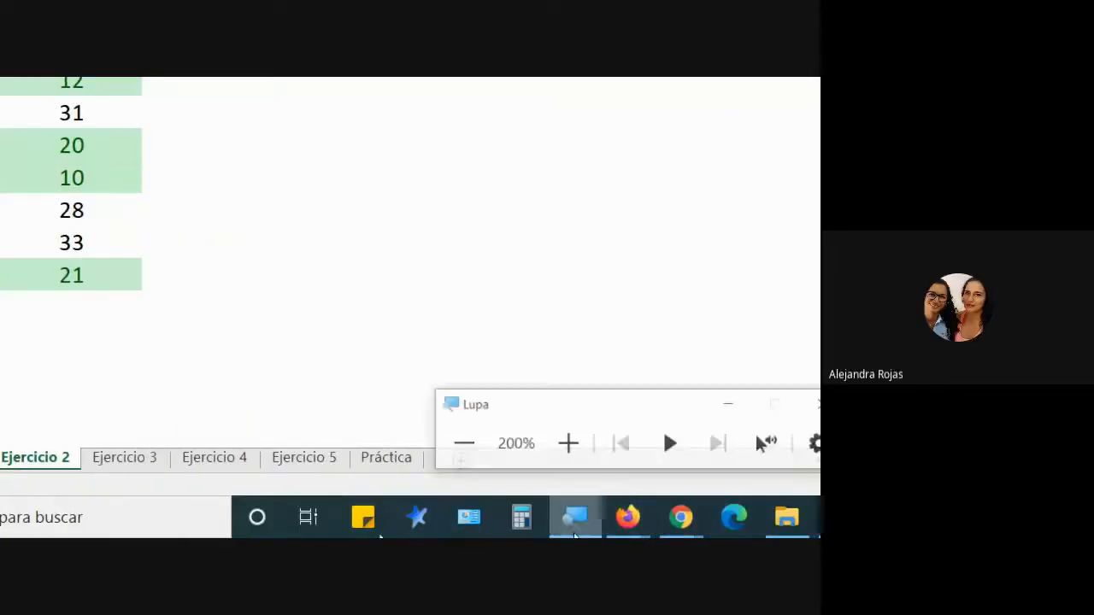
click(454, 439)
click(461, 469)
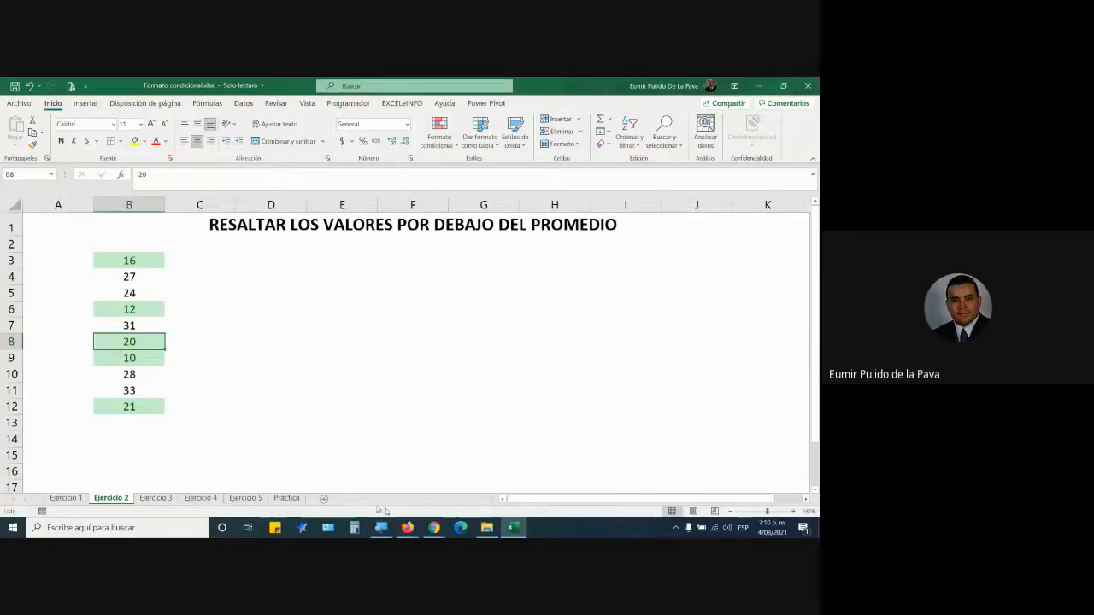
Step: Switch to Firefox and look over the course page listing the files to download
mouse_move(407, 527)
click(338, 493)
scroll(408, 325, up, 5)
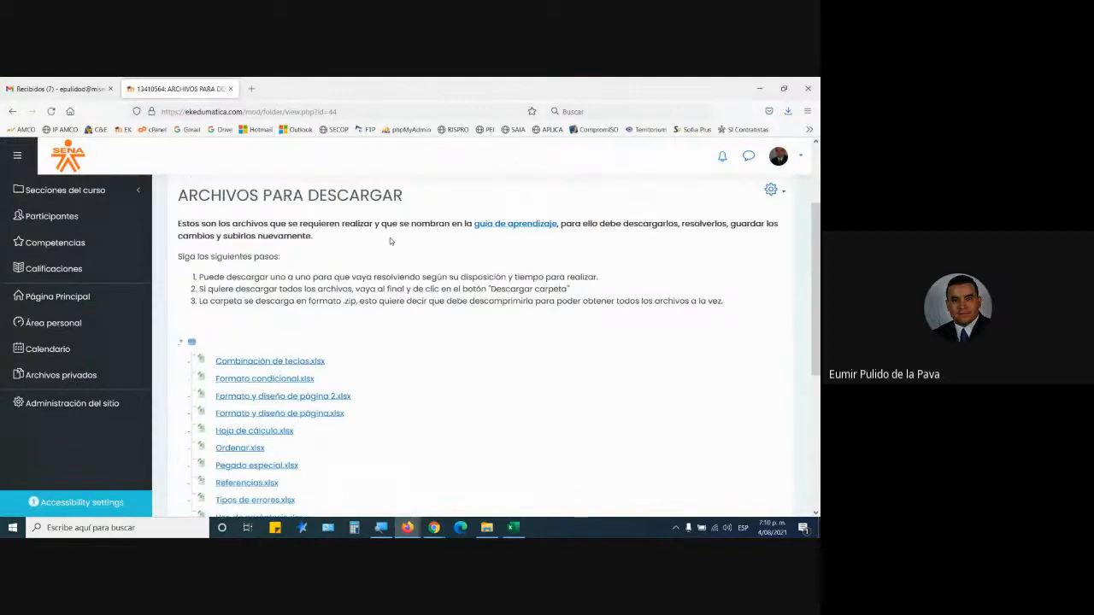
scroll(432, 262, down, 3)
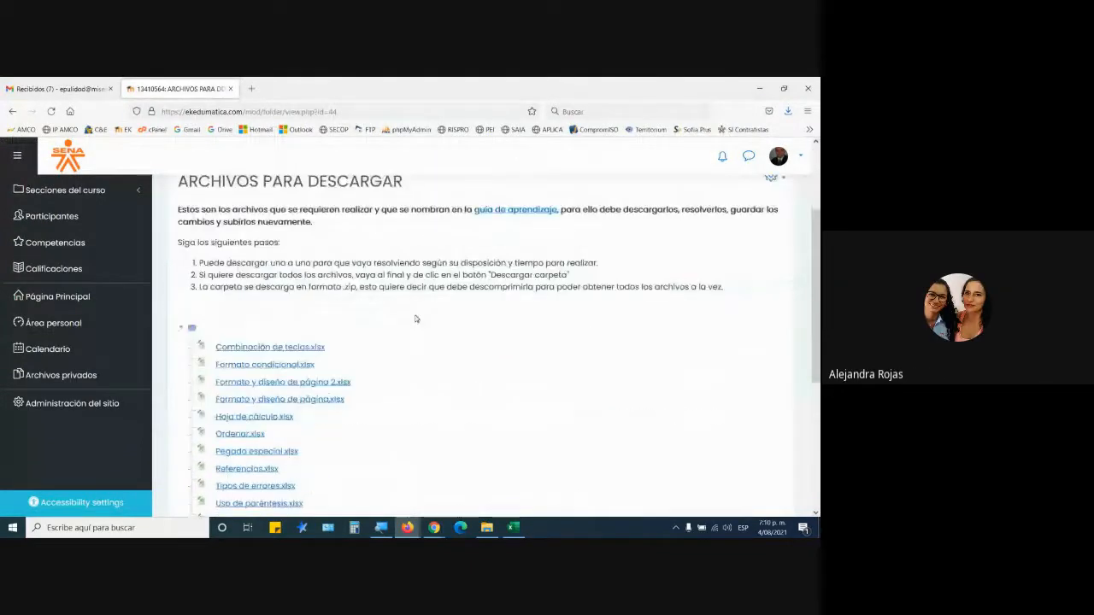
Step: Return to the Excel workbook and open the Ejercicio 3 sheet
click(513, 528)
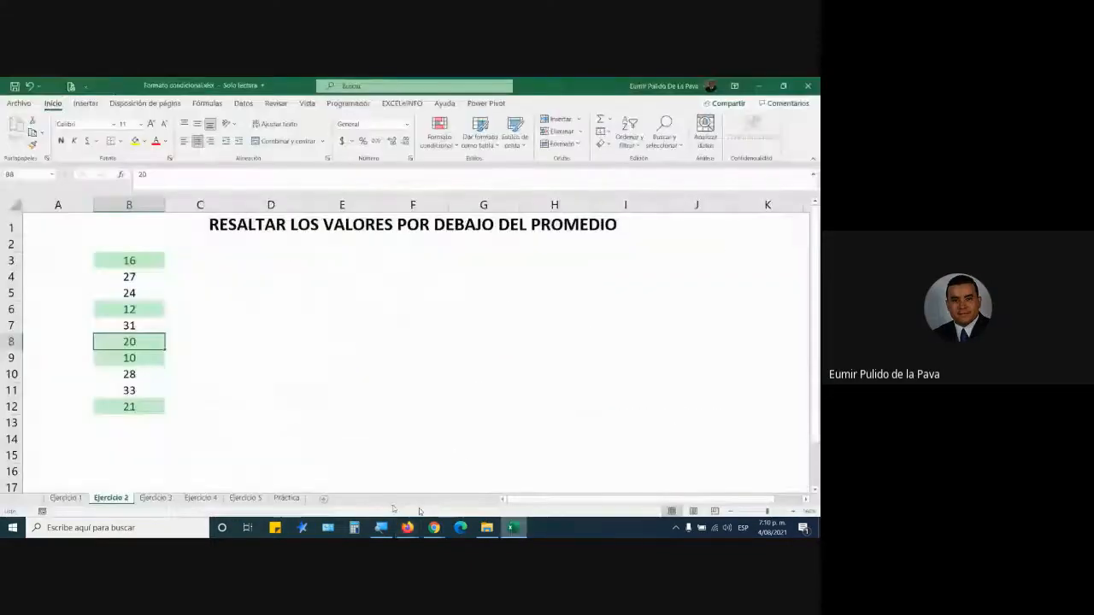
click(158, 499)
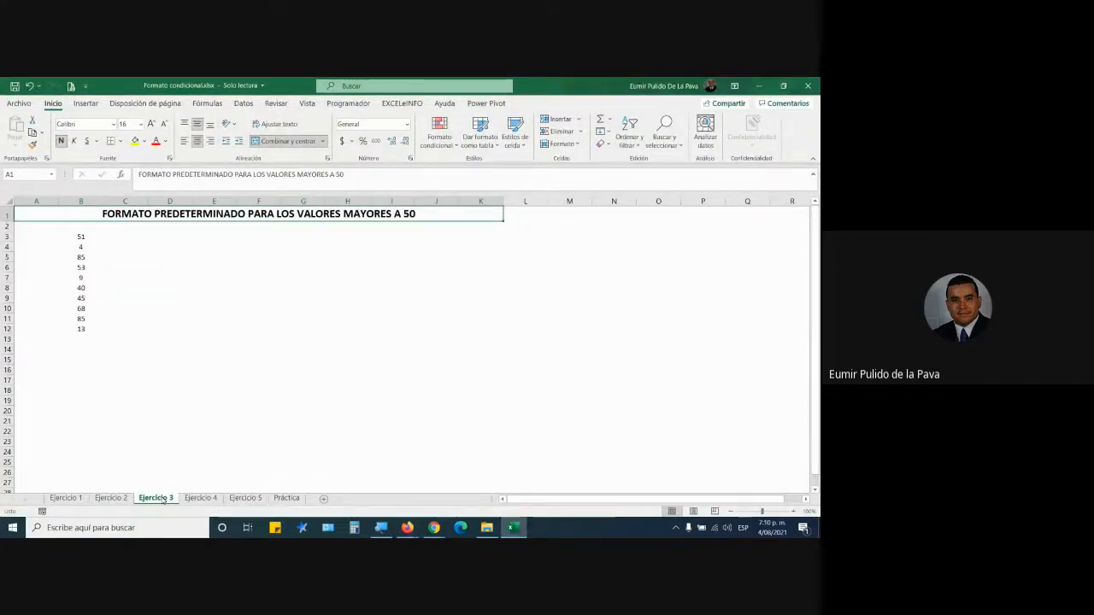
Step: Create a highlight rule for values greater than 50 on the column B cells from B3 down, choosing a custom format
drag(86, 237, 108, 473)
click(439, 137)
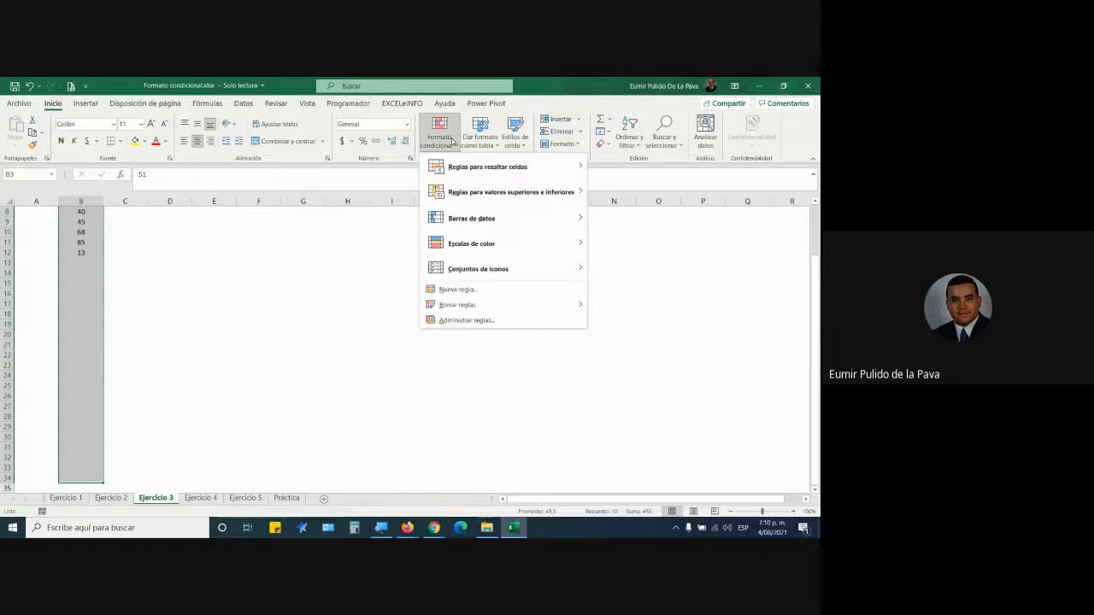
mouse_move(465, 164)
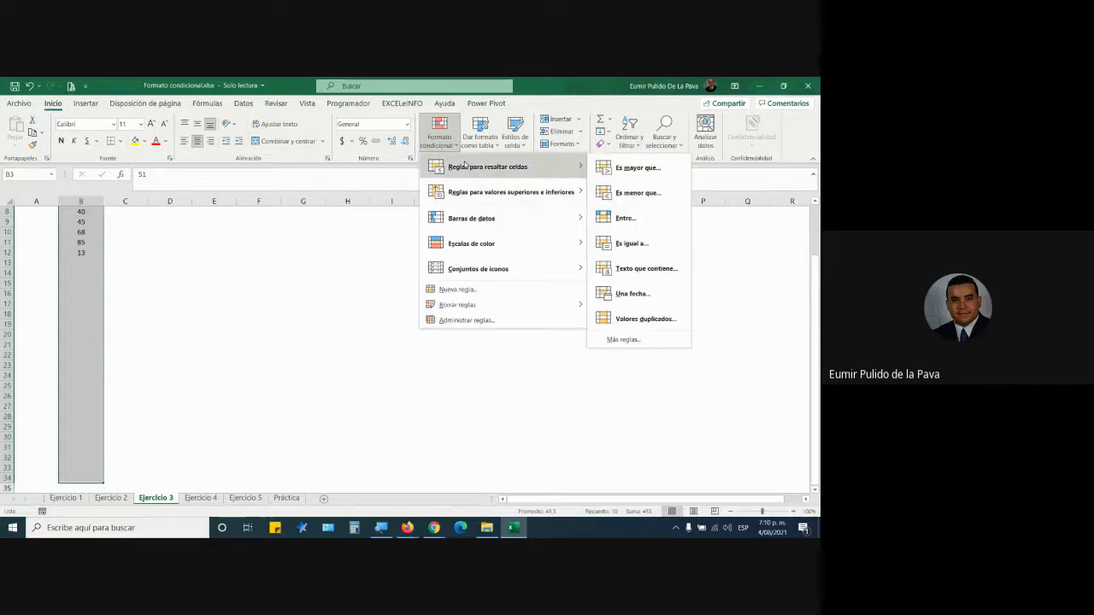
click(637, 169)
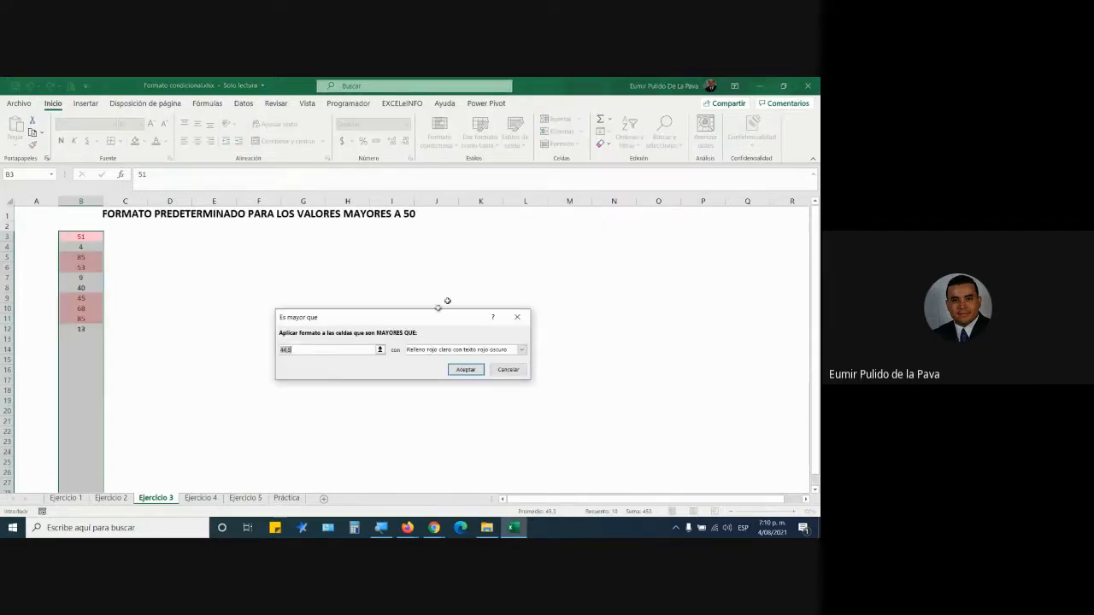
text(50)
click(476, 351)
click(467, 351)
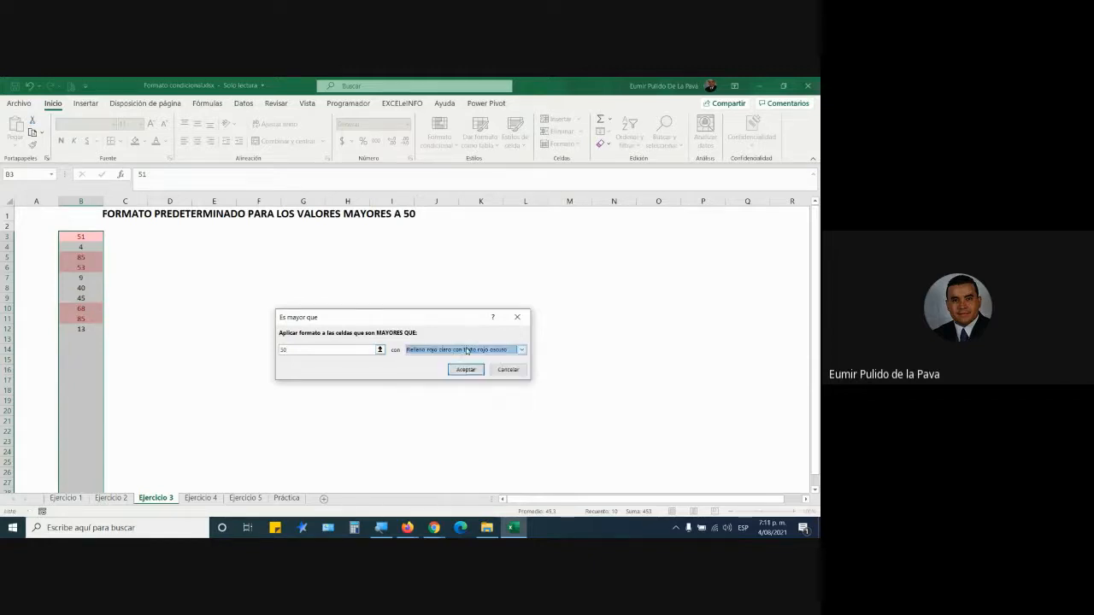
click(479, 352)
click(437, 403)
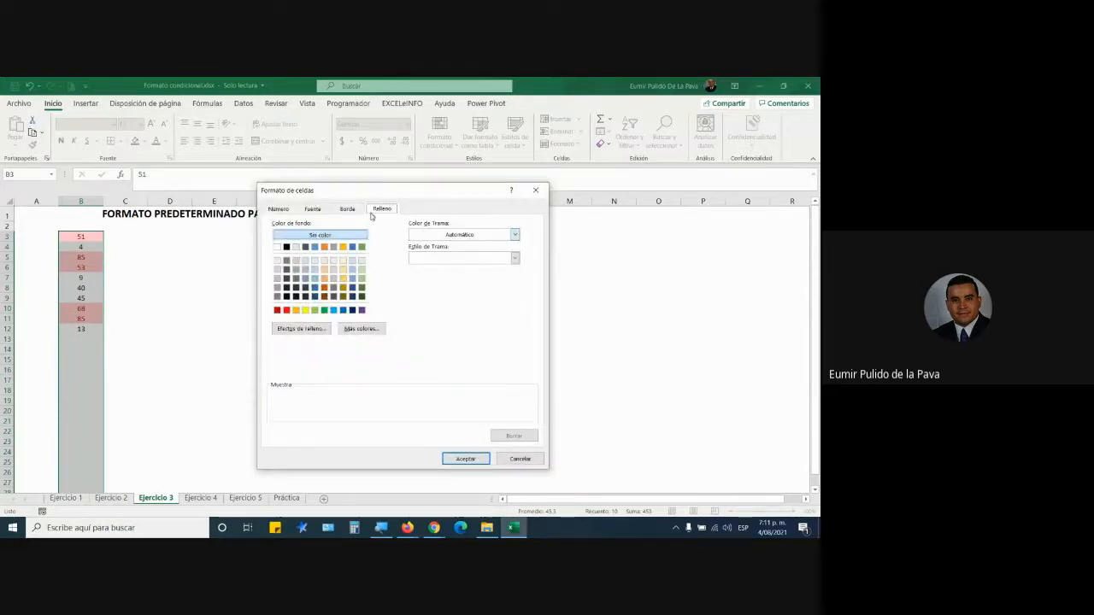
Step: Magnify the screen to 200% with Lupa, give the custom format a gold vertical-stripe fill pattern, and apply the rule
click(380, 525)
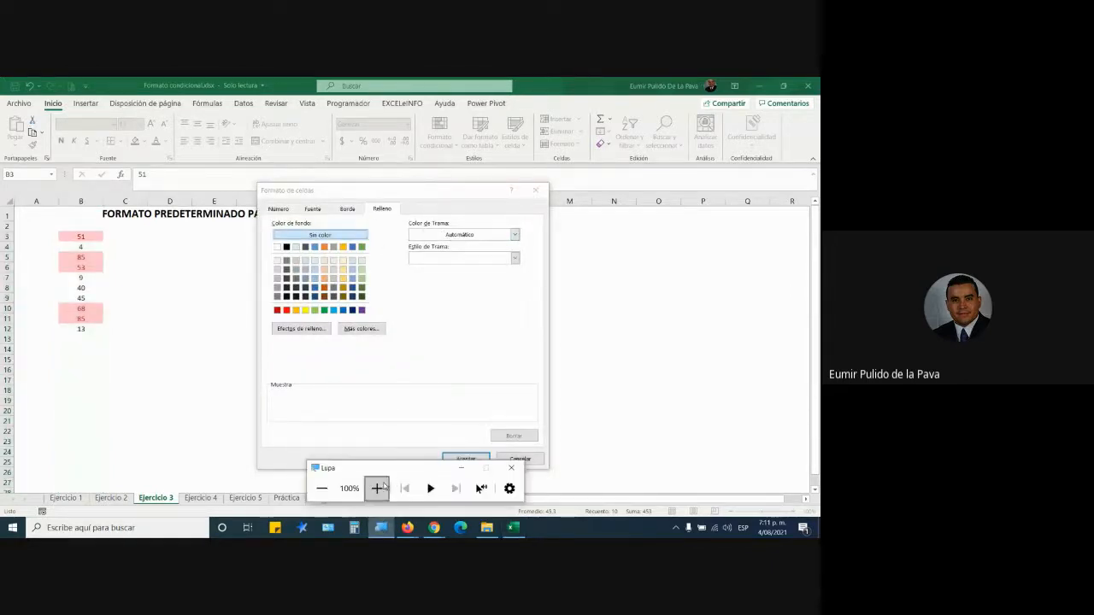
click(378, 489)
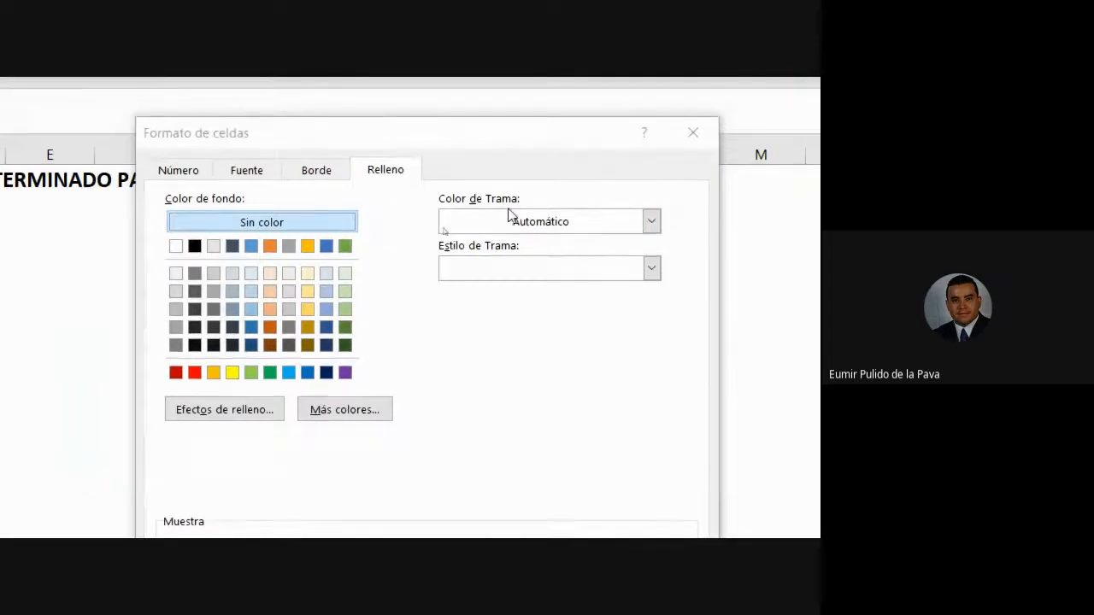
click(524, 222)
click(568, 362)
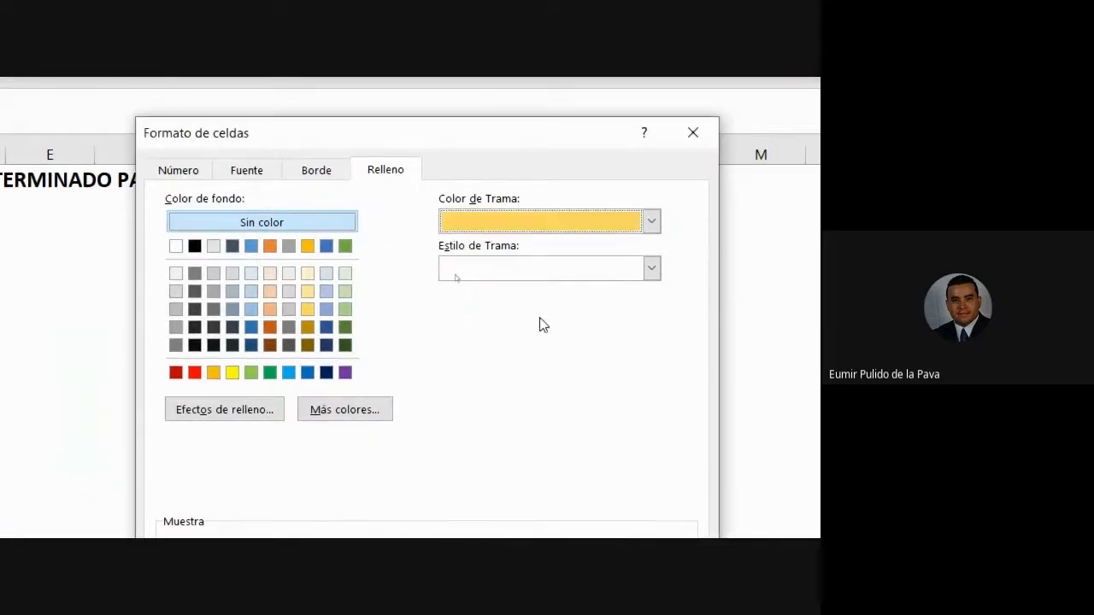
click(488, 270)
click(482, 347)
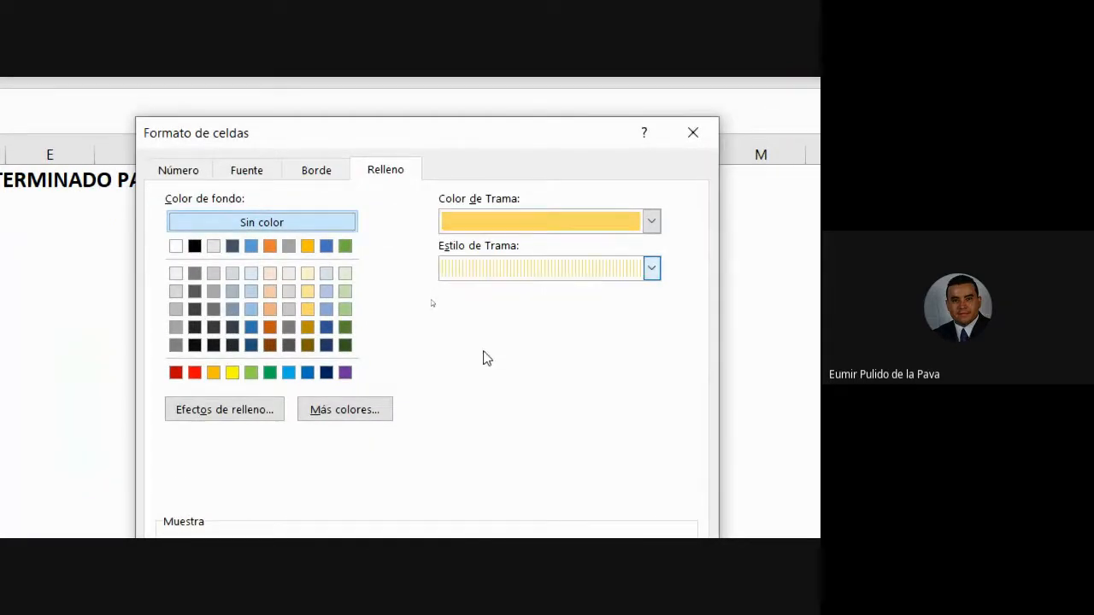
click(560, 376)
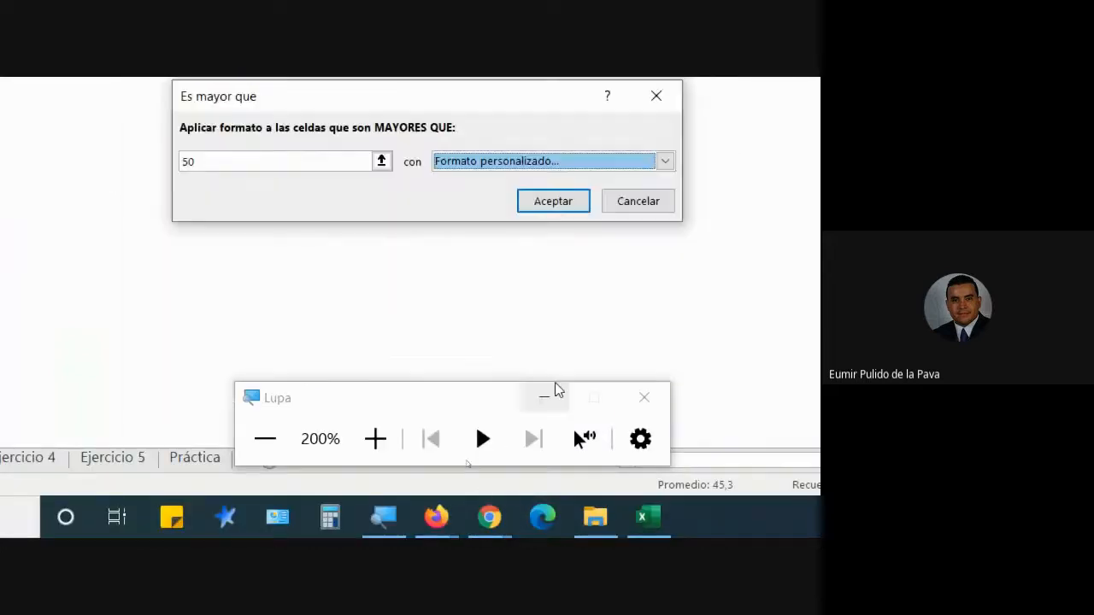
key(Return)
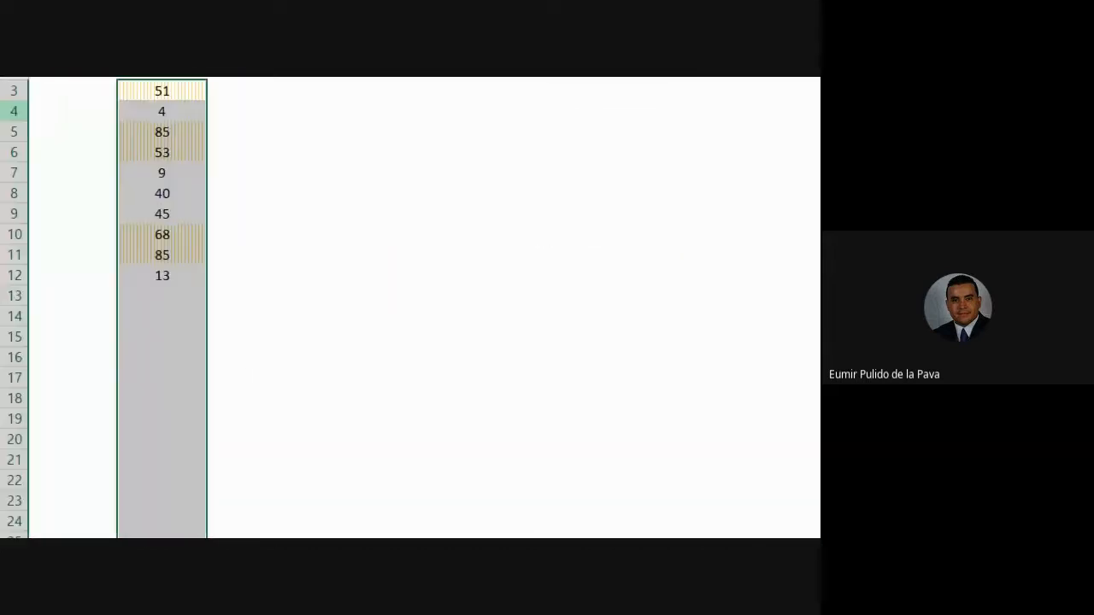
Step: Test the greater-than-50 rule by setting cell B7 to 59
click(214, 295)
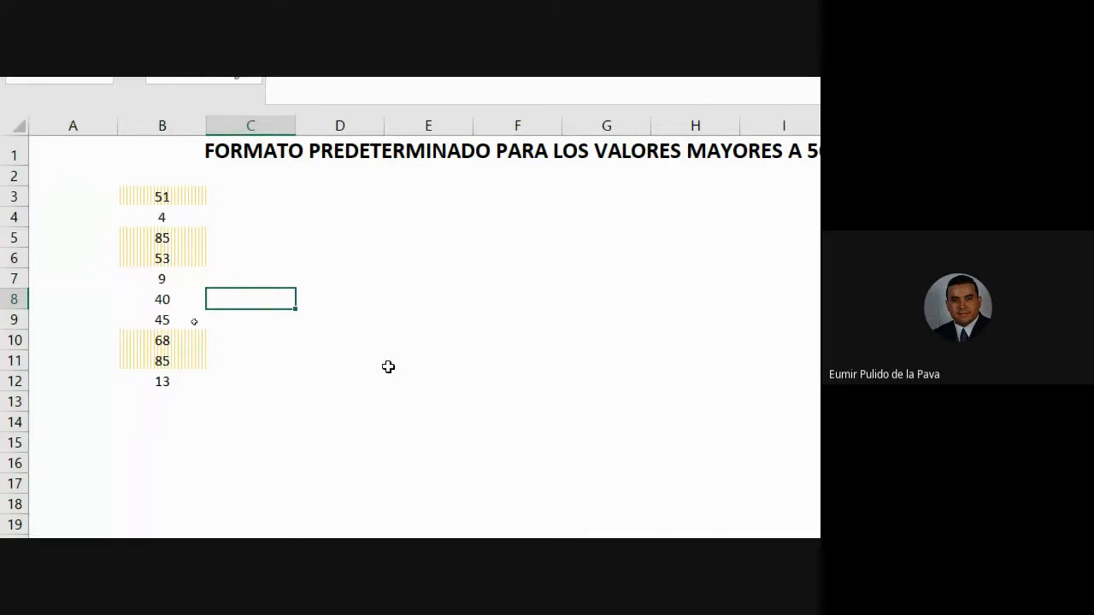
click(166, 272)
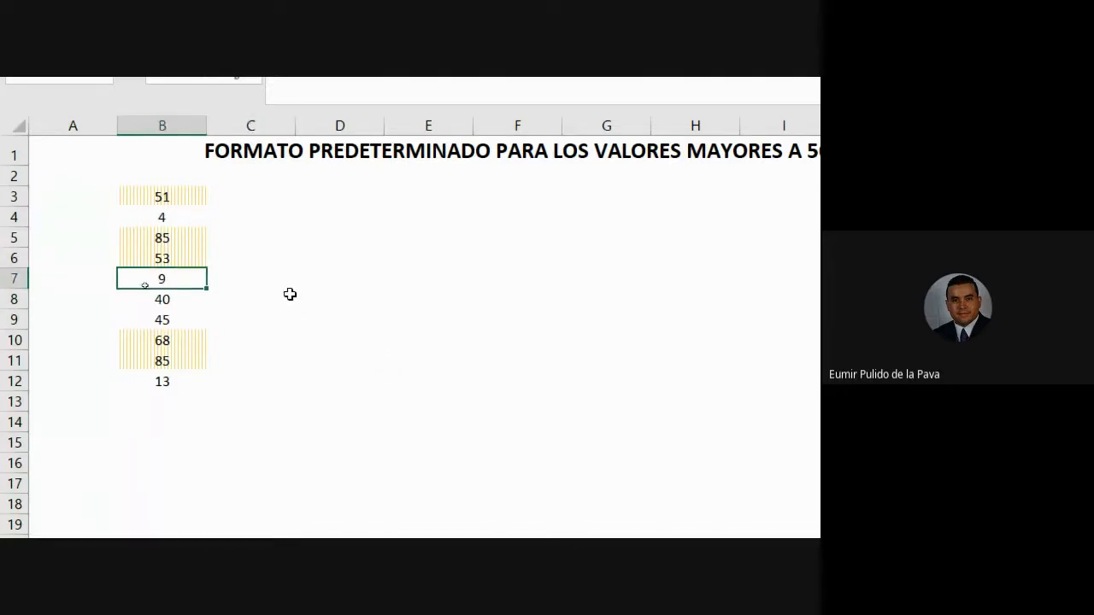
text(59)
key(Return)
key(Down)
key(Down)
key(Down)
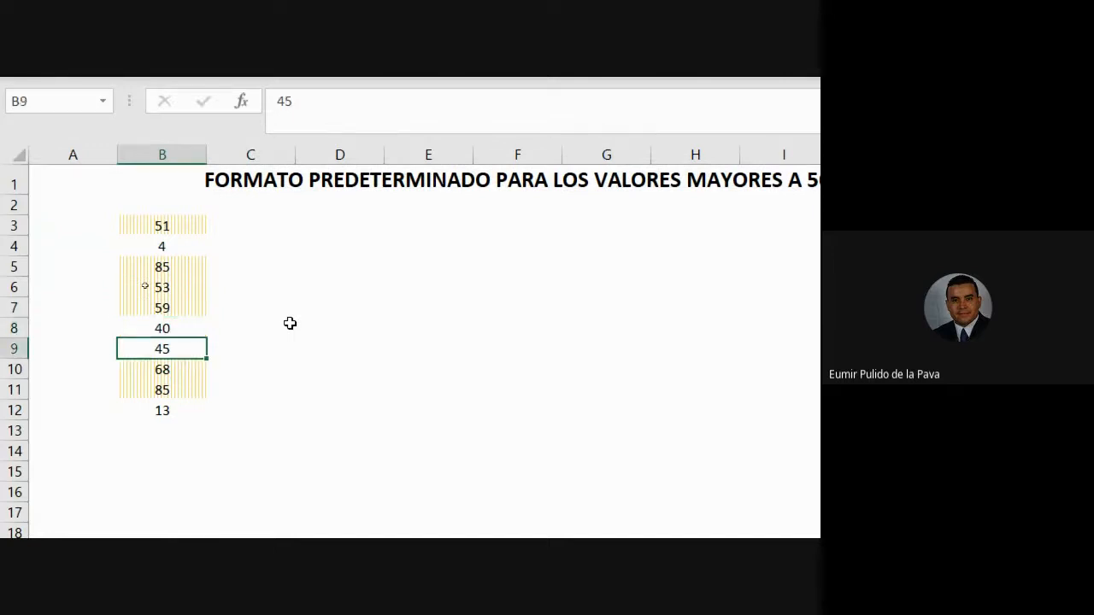
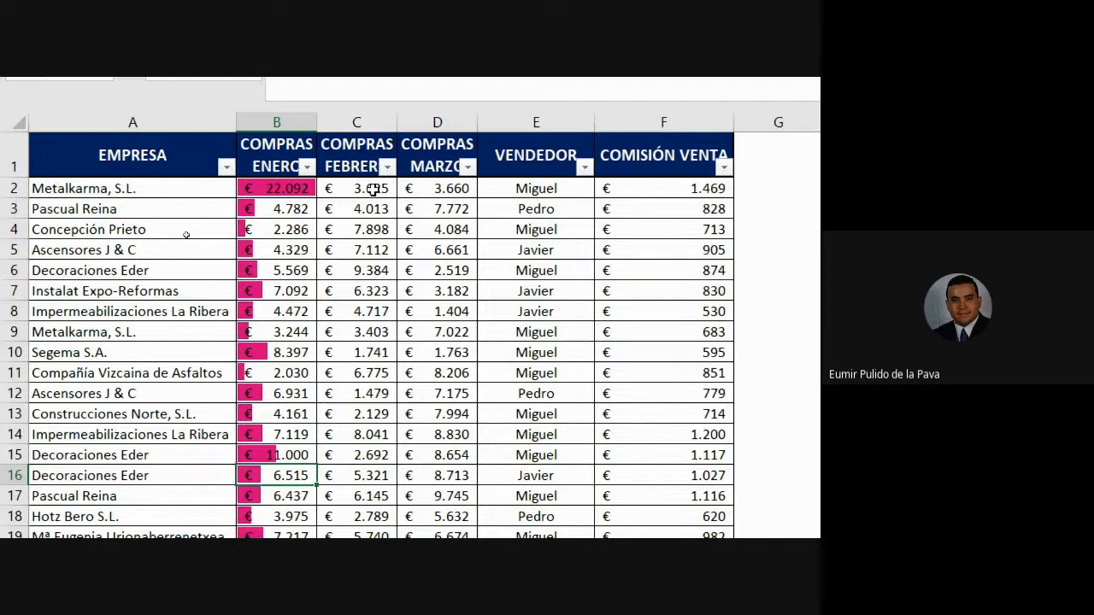
Step: Edit the data bar rule on the COMPRAS ENERO values so its solid fill uses the standard orange colour
click(295, 184)
drag(292, 257, 262, 456)
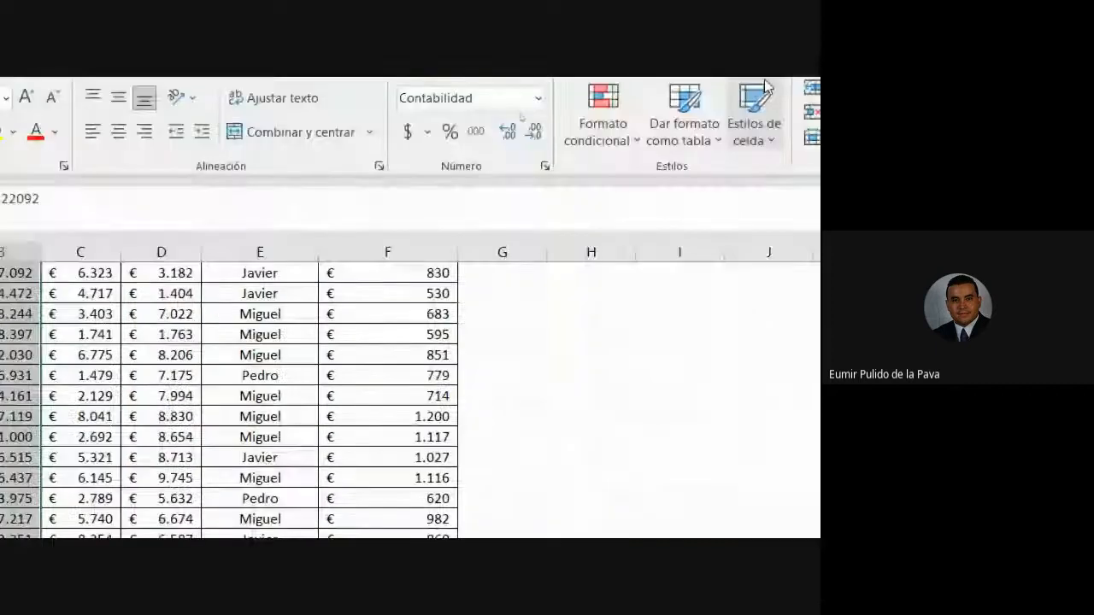
click(602, 116)
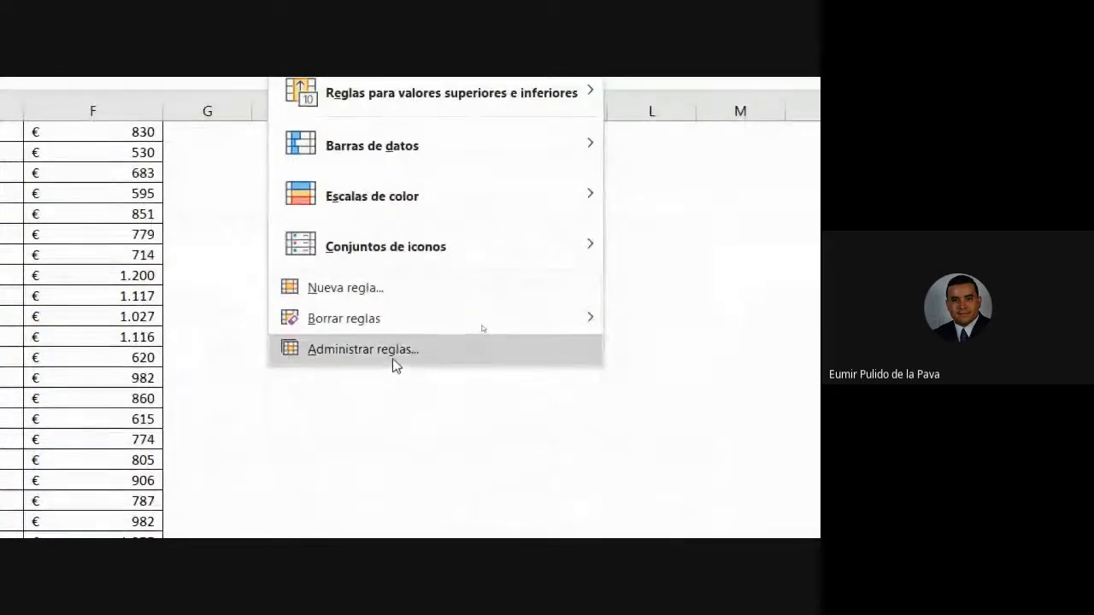
click(392, 364)
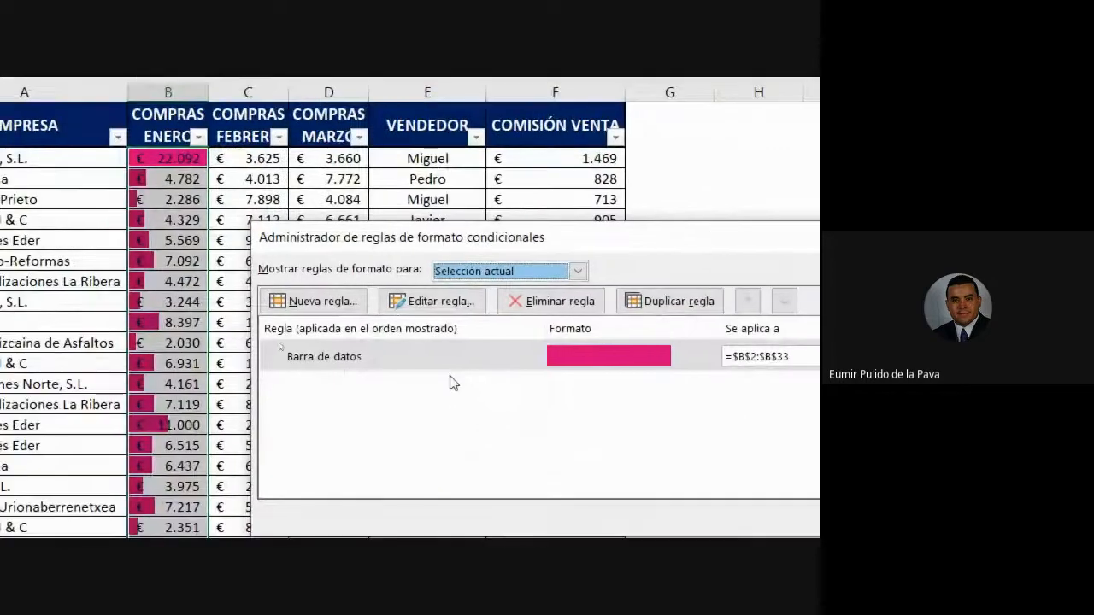
click(427, 375)
click(419, 319)
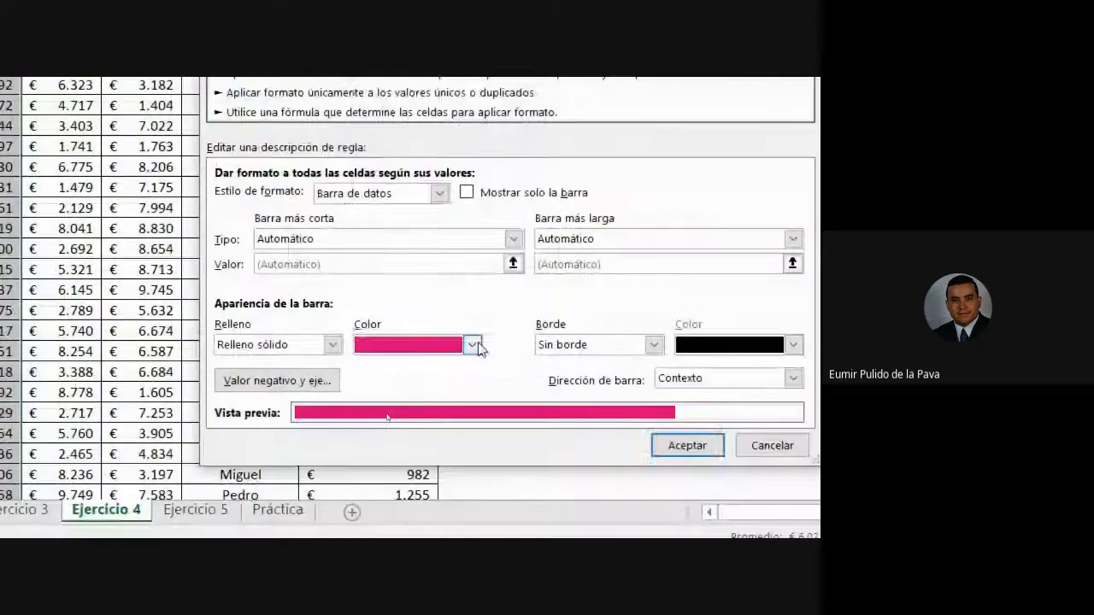
click(507, 501)
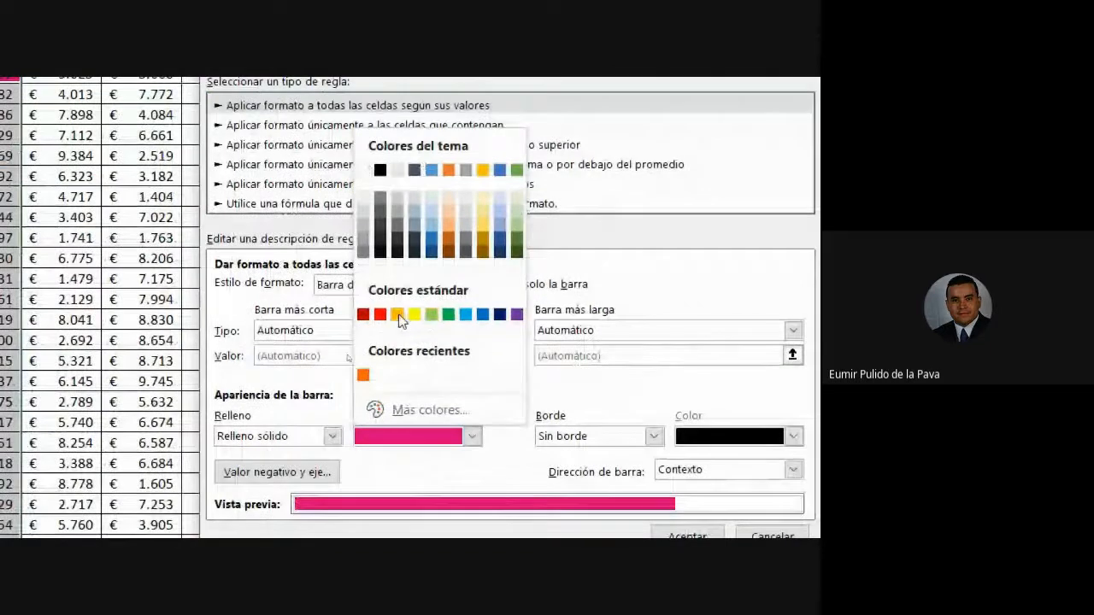
click(398, 314)
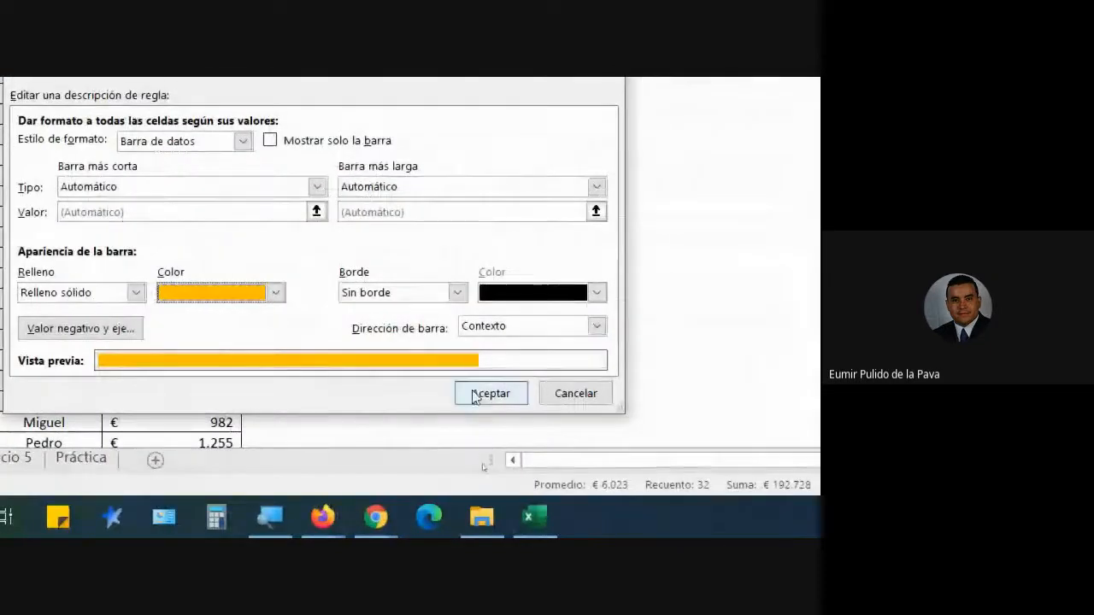
click(476, 395)
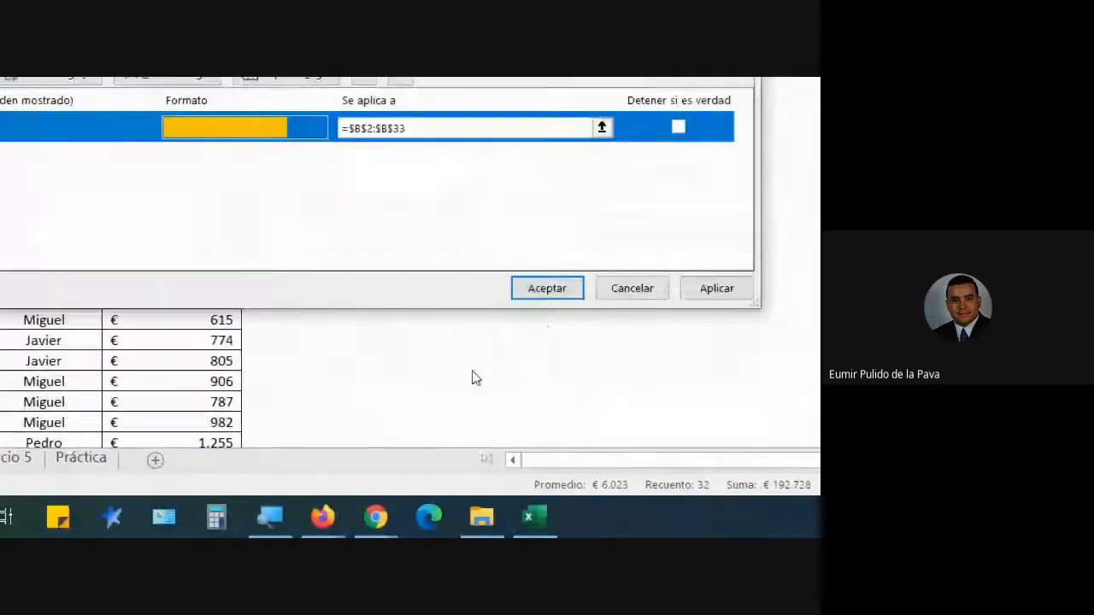
click(544, 296)
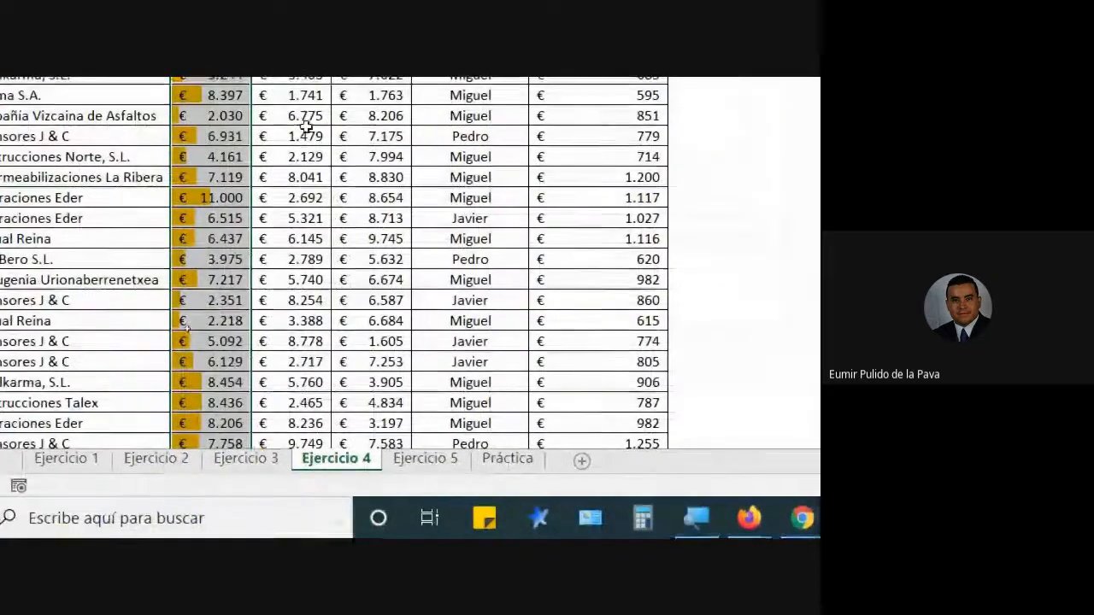
Step: Highlight the February, March and January purchase values in turn to compare the three columns
drag(298, 216, 289, 481)
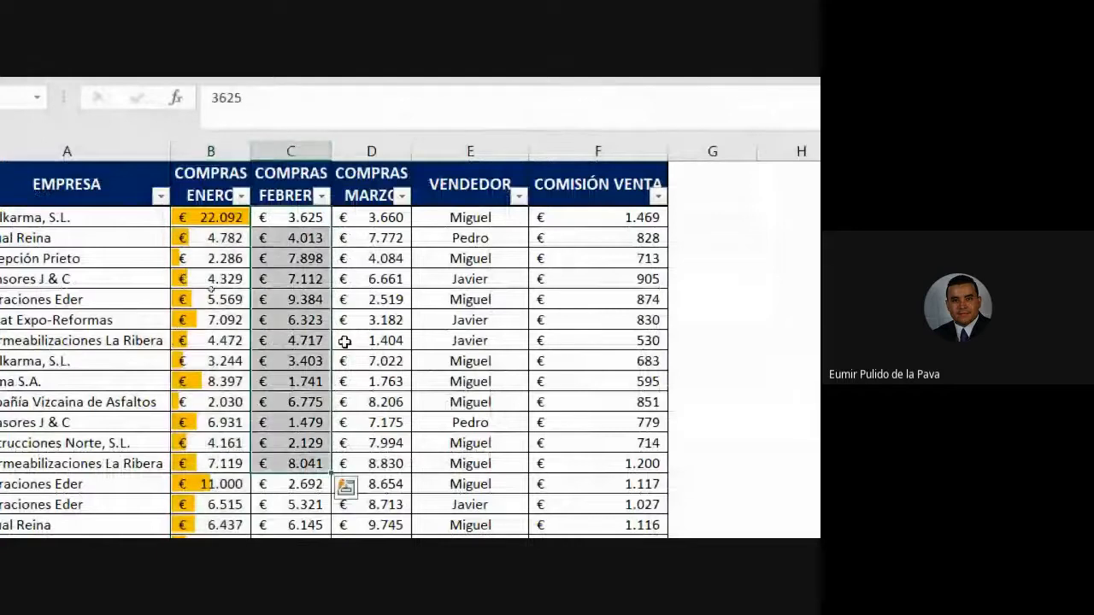
drag(370, 217, 376, 381)
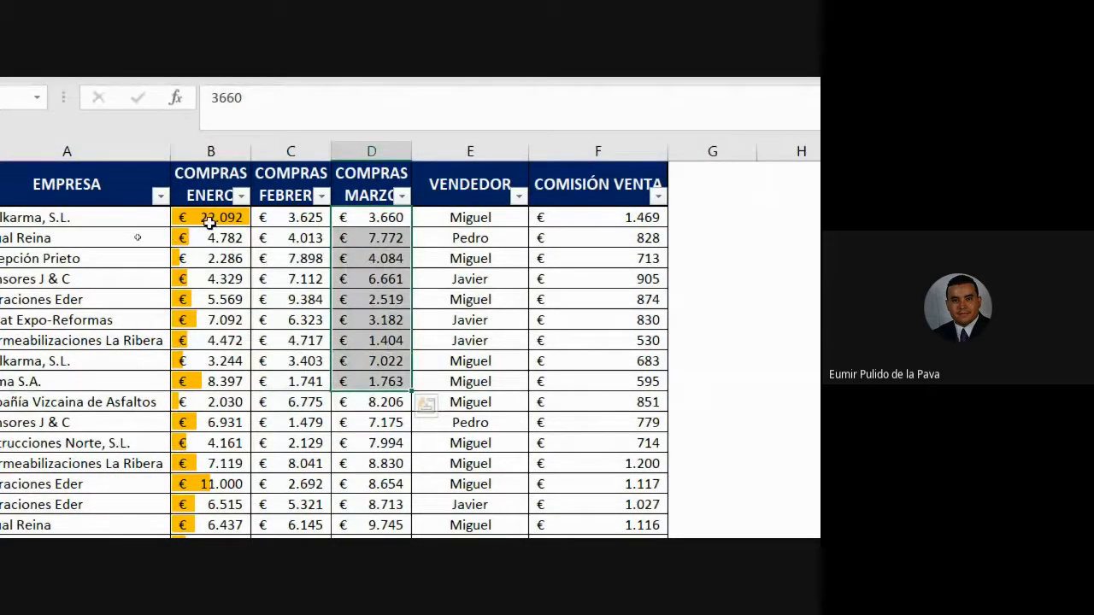
drag(208, 217, 213, 484)
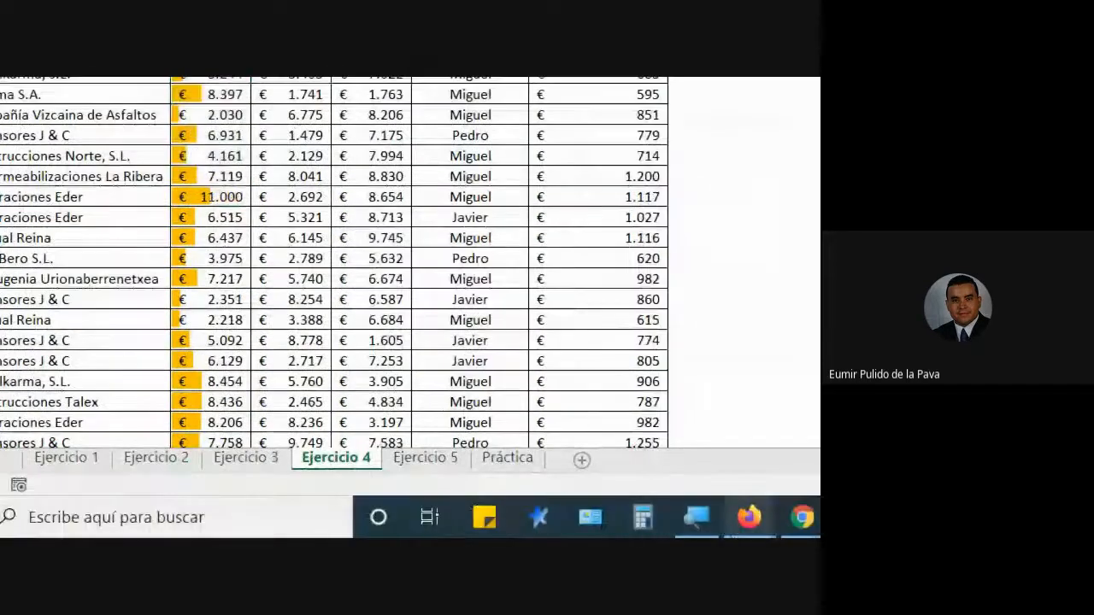
Step: Reduce the Lupa screen magnifier back to 100%
click(697, 518)
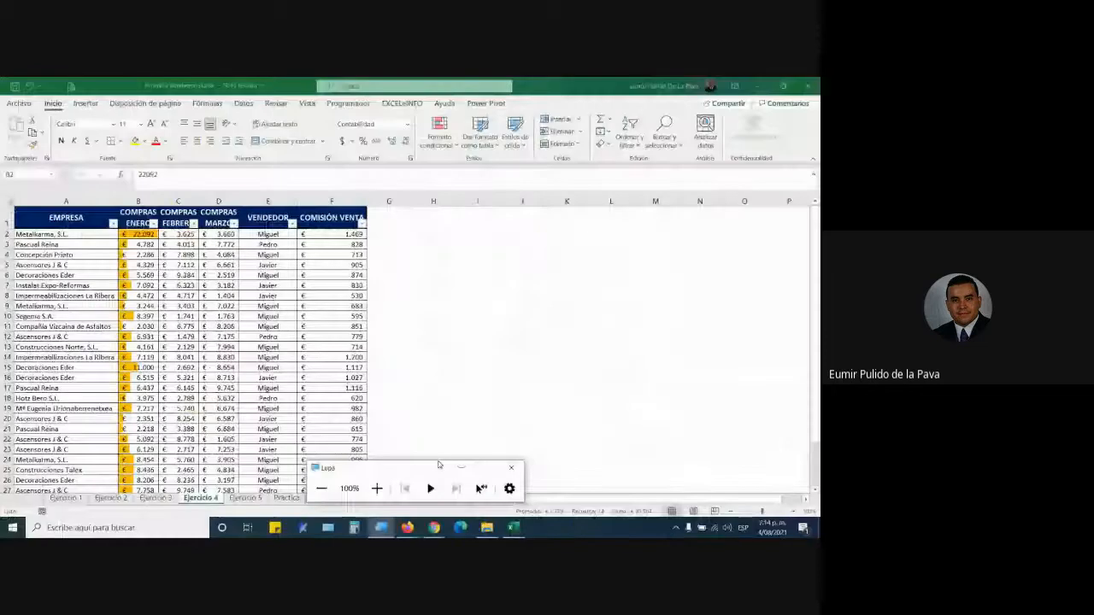
click(667, 437)
mouse_move(627, 523)
click(391, 475)
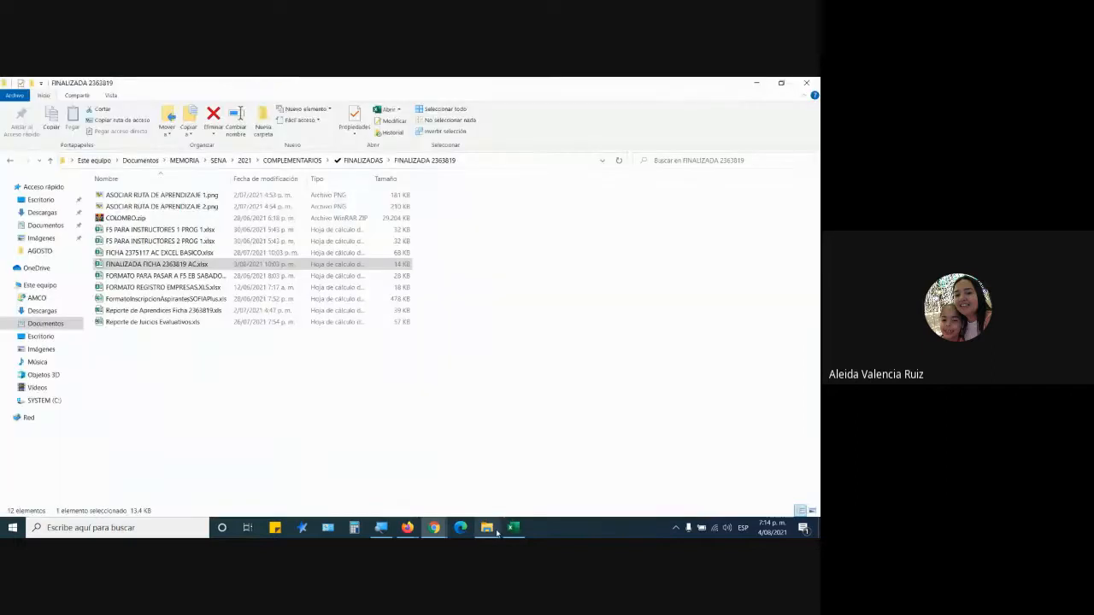
Step: Switch to File Explorer and open the 13410564 MANEJO INTERMEDIO course folder under 3 Guías de aprendizaje in the instructor portfolio of 2021
click(486, 527)
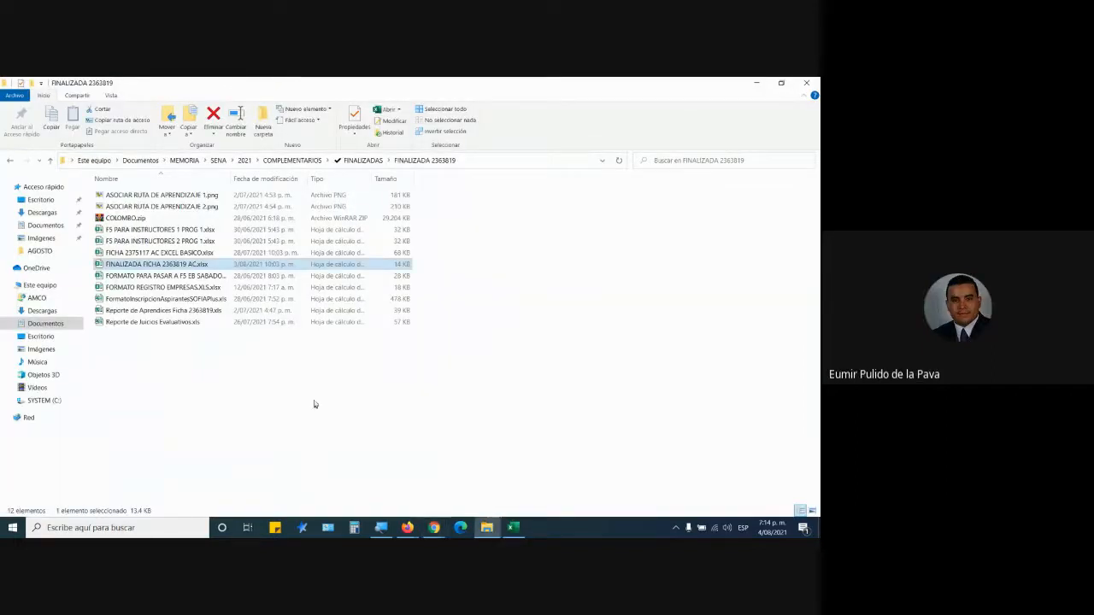
click(10, 161)
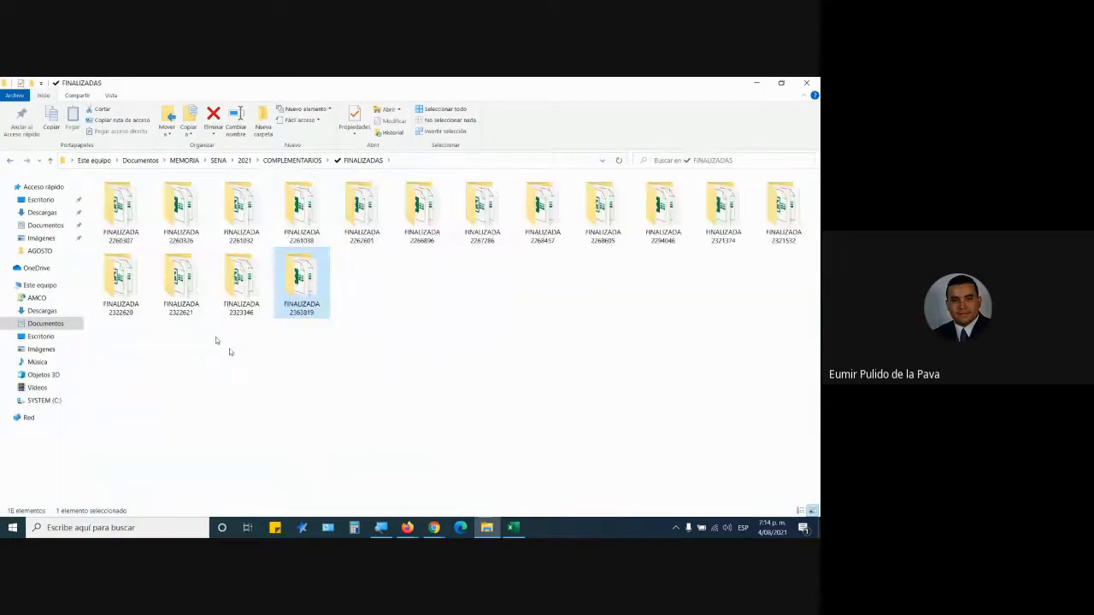
click(9, 161)
click(8, 162)
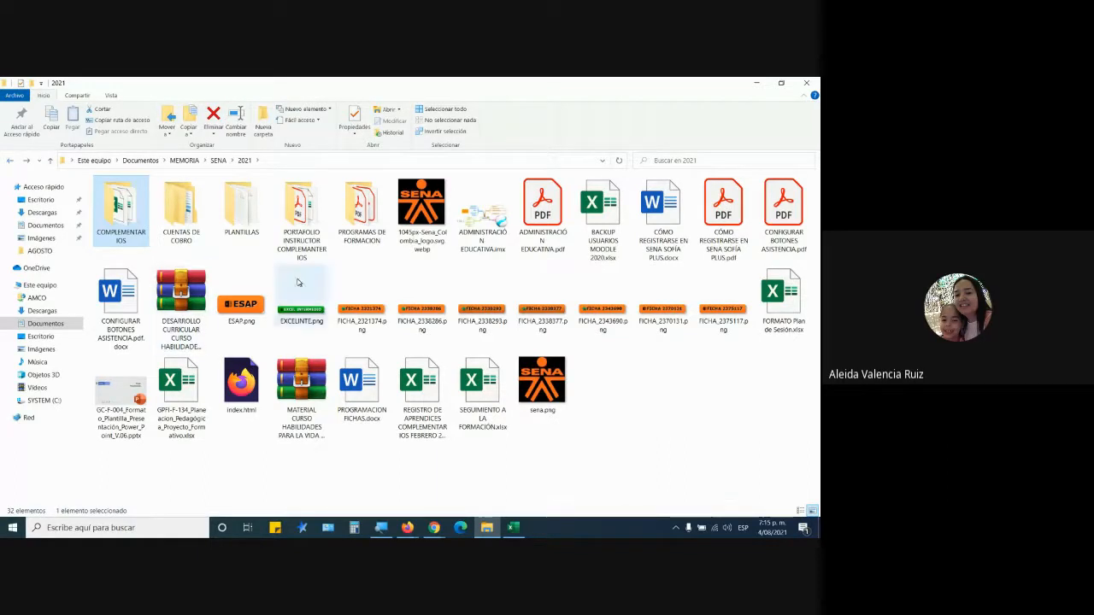
double_click(301, 212)
click(240, 219)
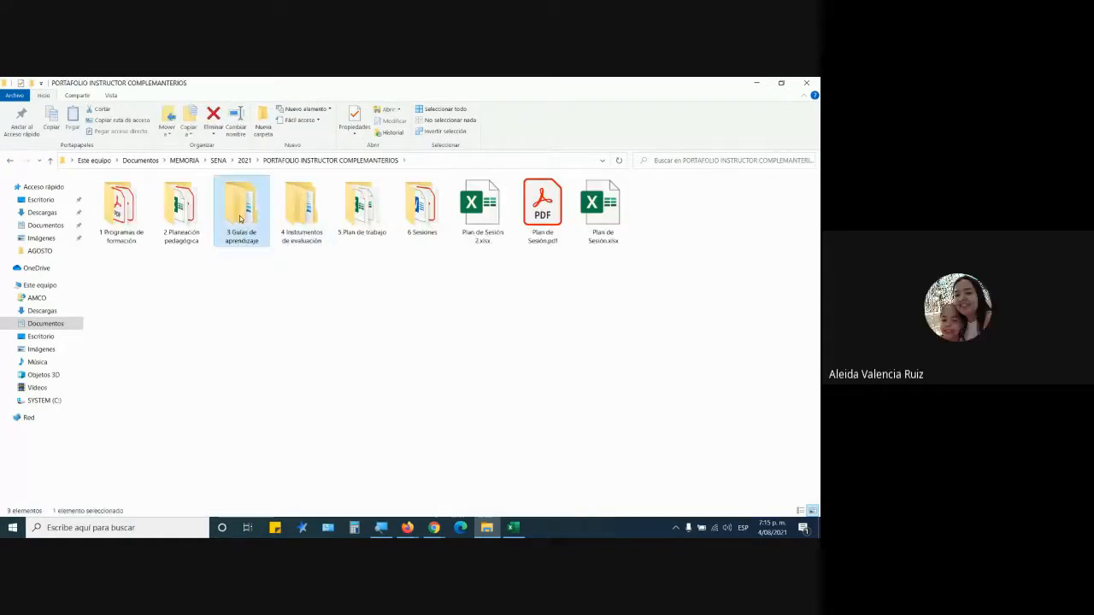
double_click(240, 219)
double_click(184, 214)
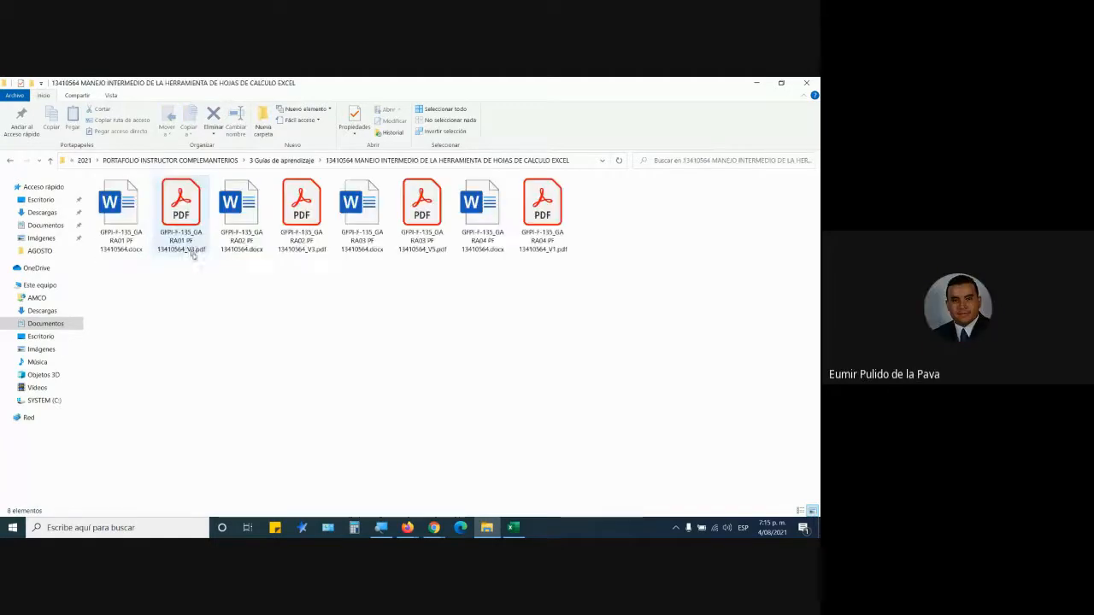
Step: Open the GFPI-F-135_GA RA03 PF 13410564_V5 PDF guide and examine its Excel chart types from pie to line charts
double_click(423, 214)
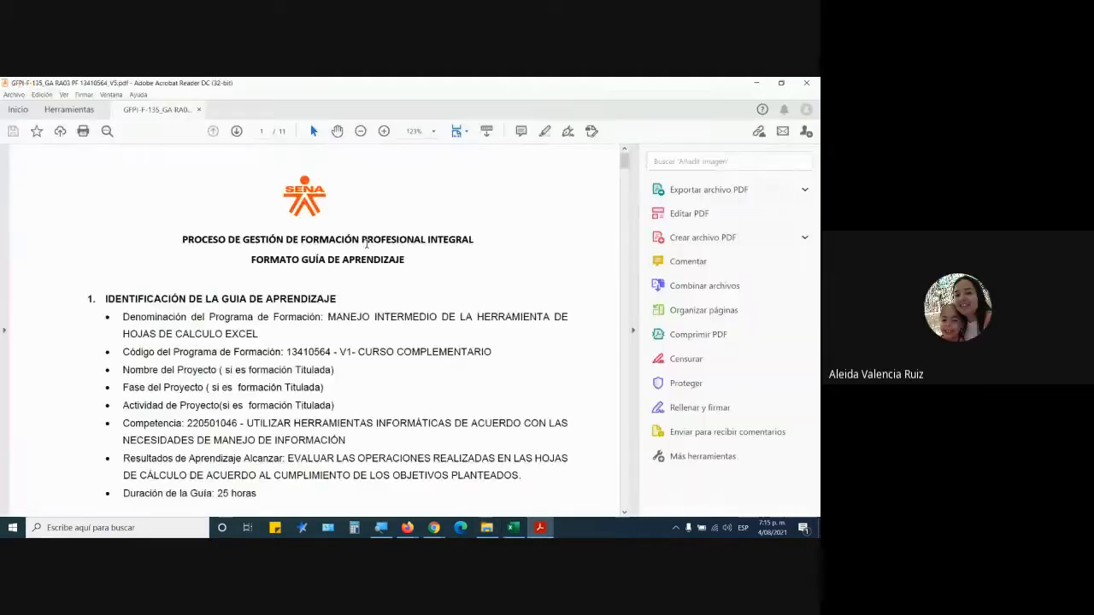
scroll(412, 377, down, 3)
scroll(412, 376, down, 12)
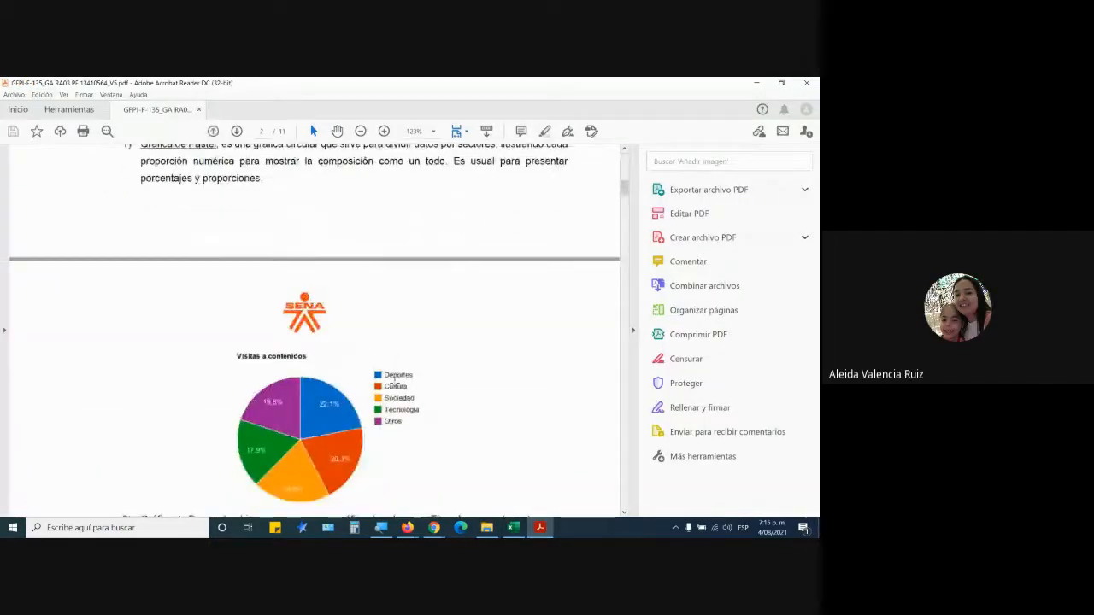
scroll(396, 386, up, 2)
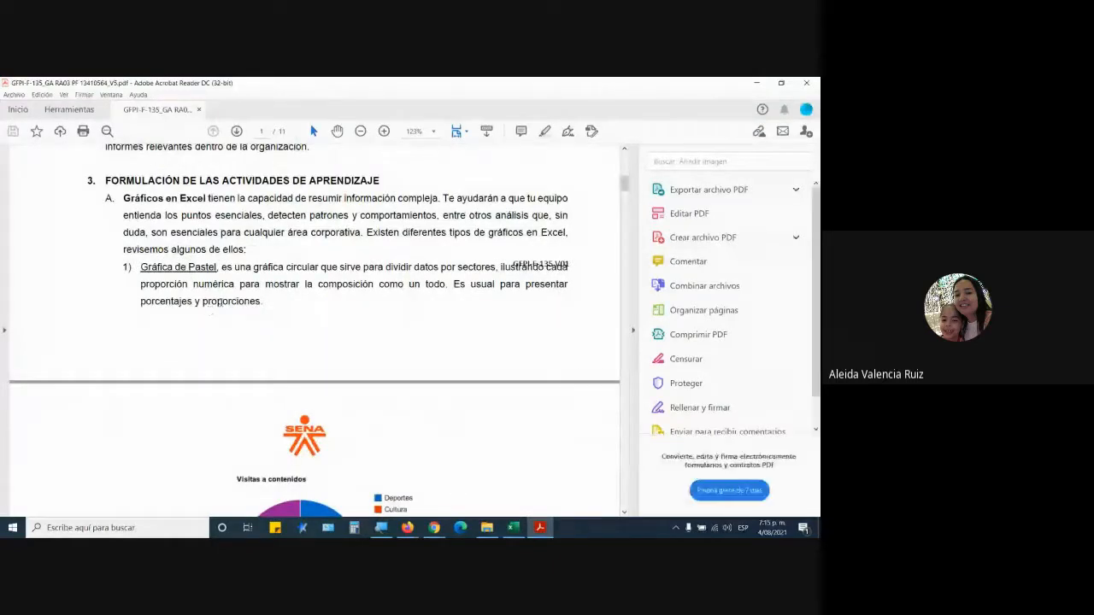
scroll(228, 256, down, 4)
scroll(329, 494, down, 2)
scroll(330, 409, up, 10)
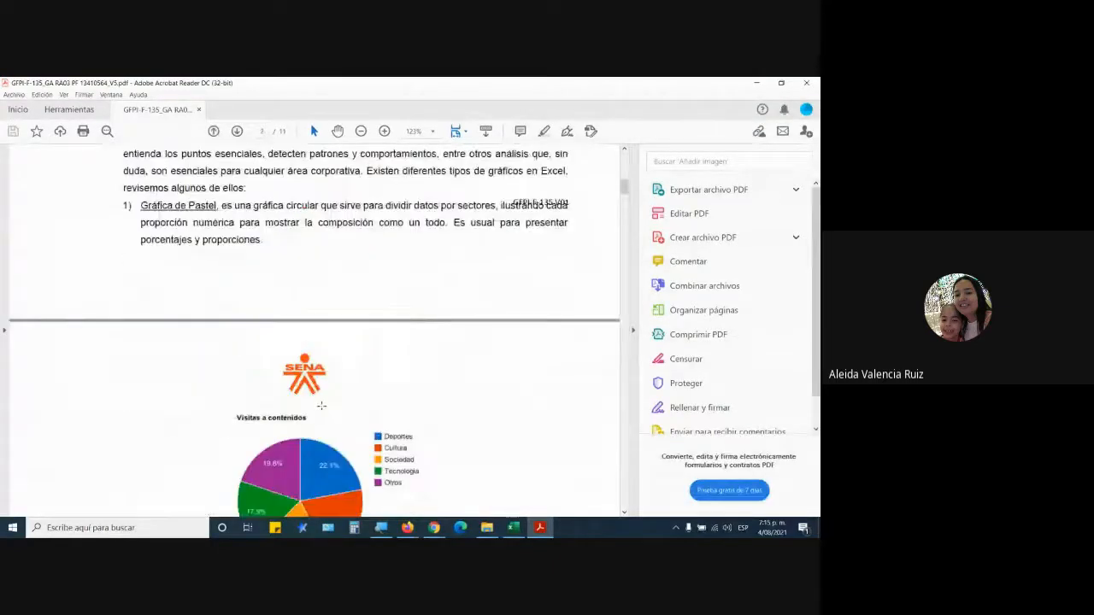
scroll(322, 427, down, 4)
scroll(322, 427, down, 13)
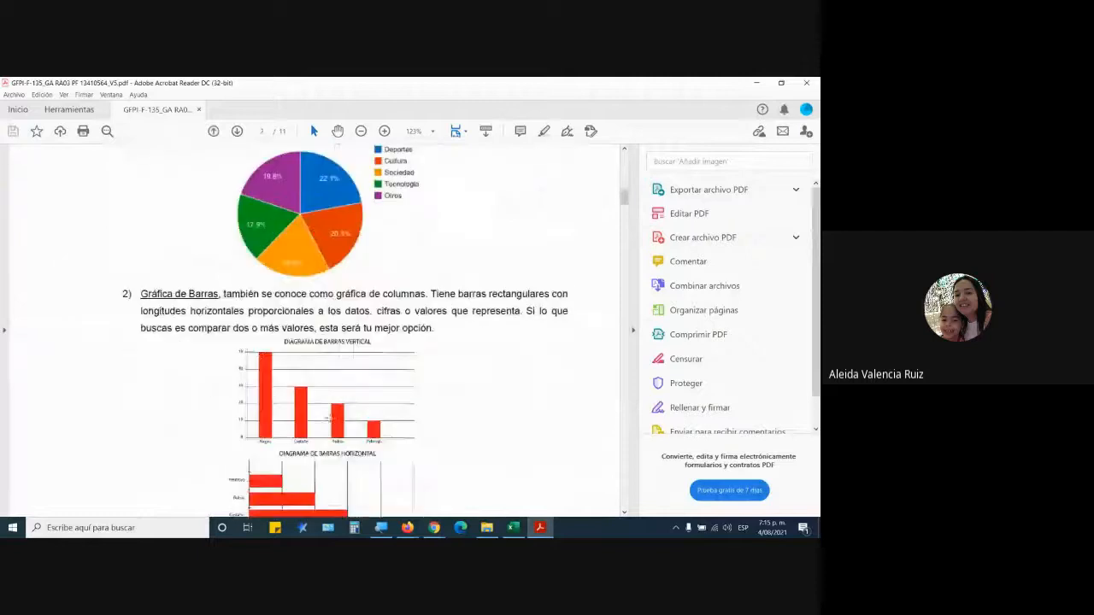
scroll(407, 408, down, 3)
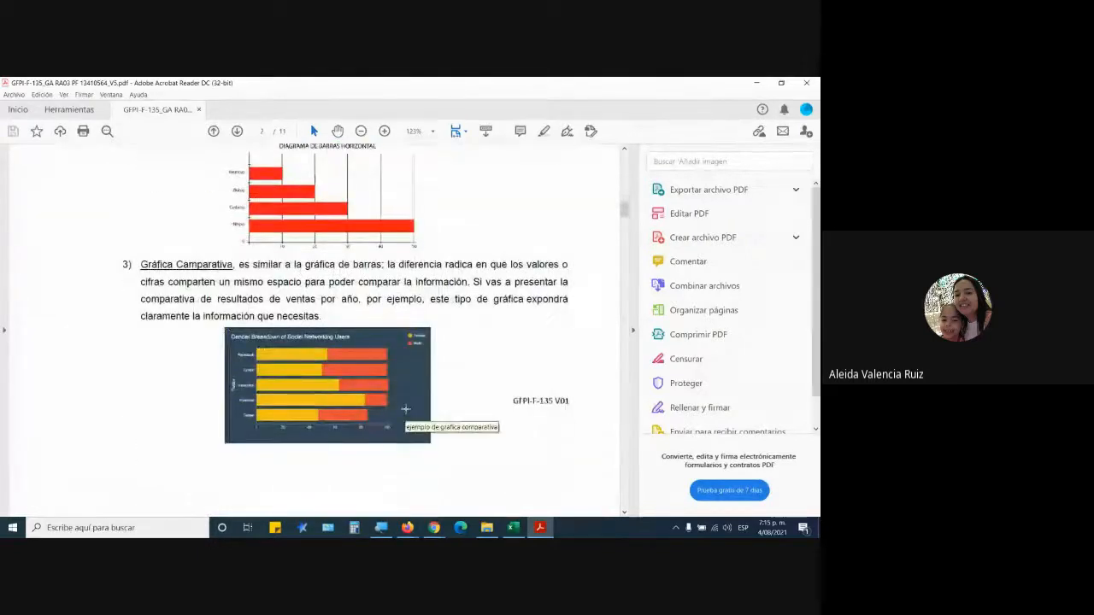
scroll(407, 408, down, 3)
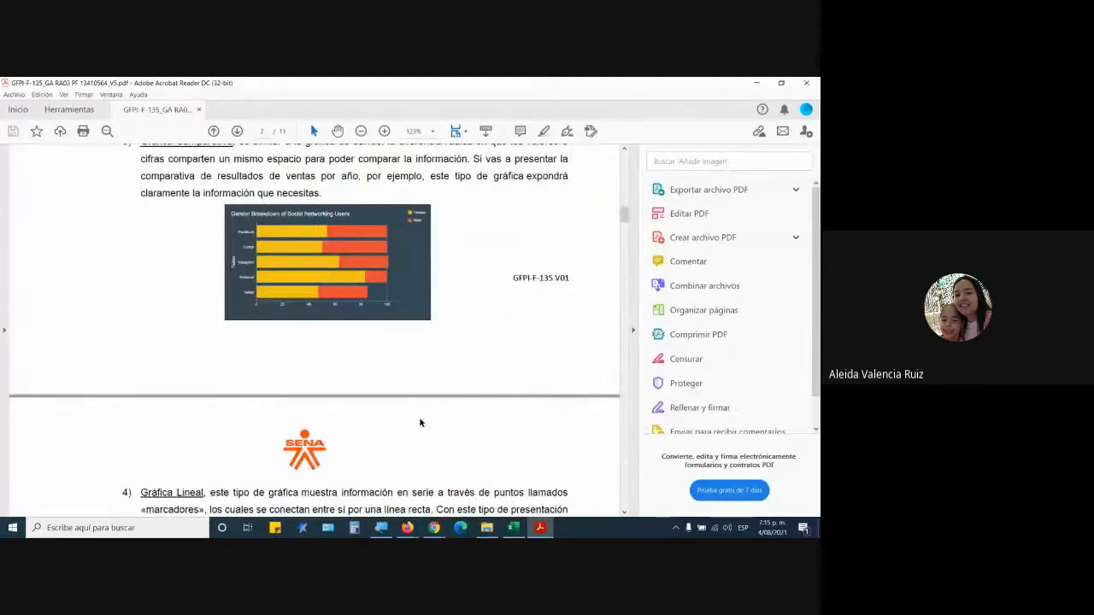
scroll(420, 422, down, 6)
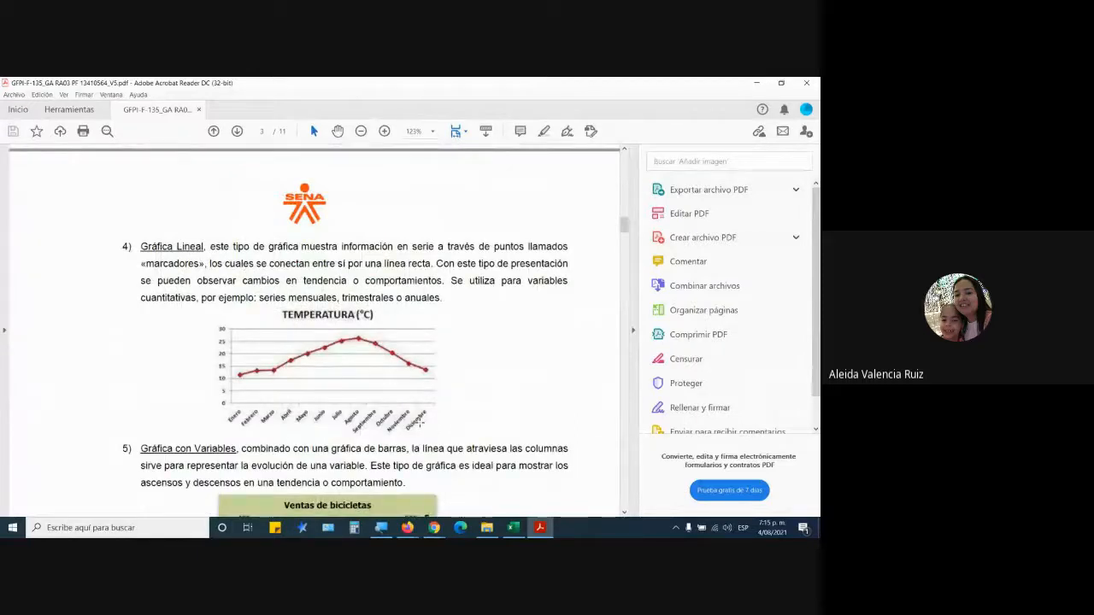
Step: Return to the Gráficos en Excel section, highlight its opening words, and read on through to the Consolidar datos en Excel section
scroll(419, 422, up, 20)
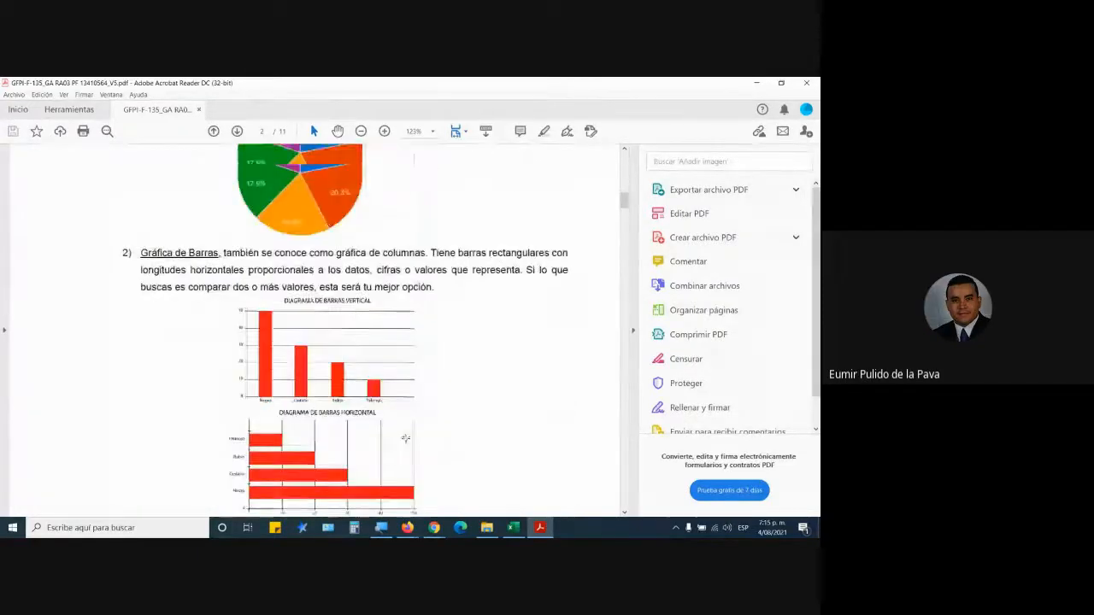
scroll(406, 438, up, 15)
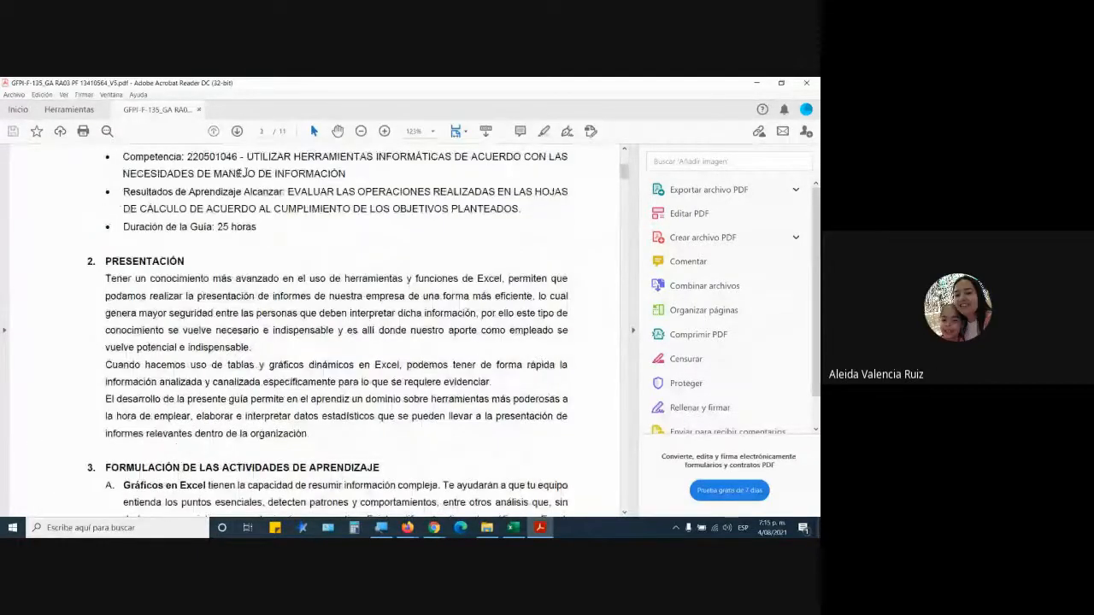
scroll(241, 171, down, 4)
drag(125, 322, 239, 322)
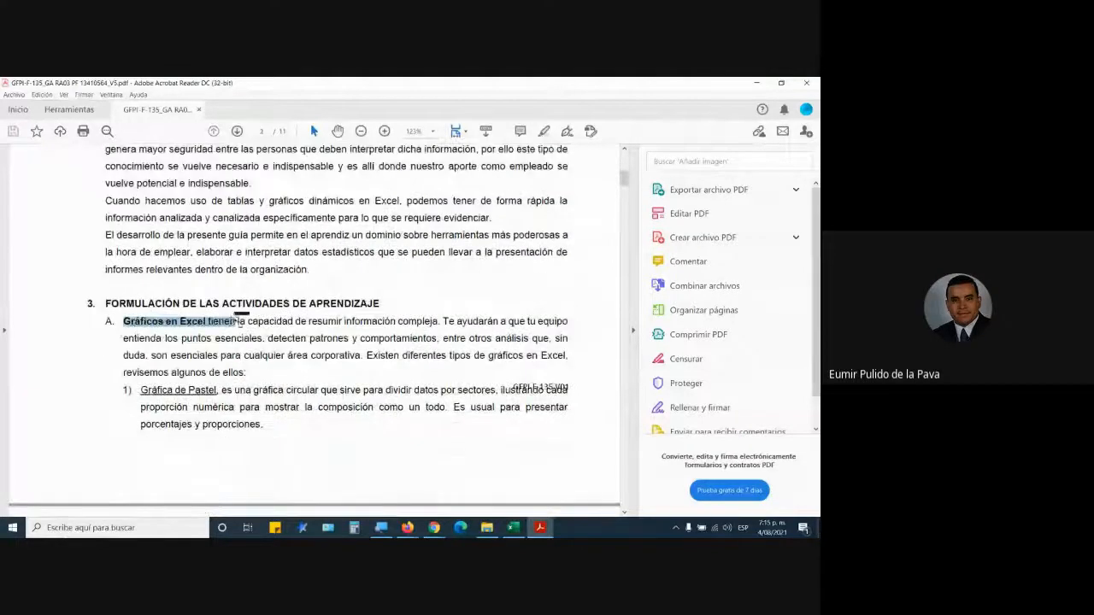
scroll(349, 377, down, 10)
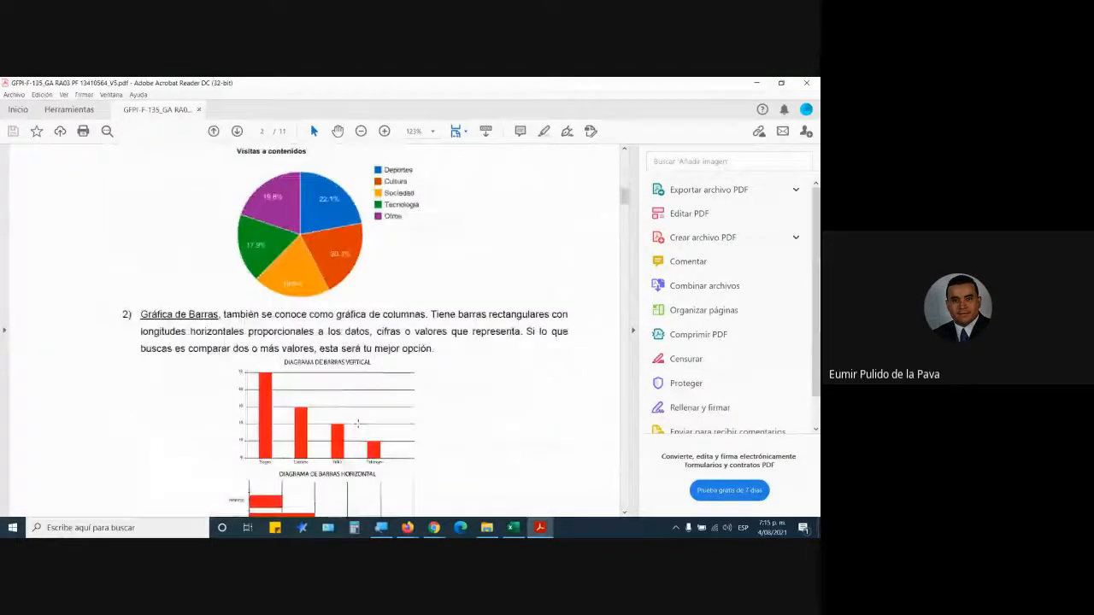
scroll(355, 407, down, 15)
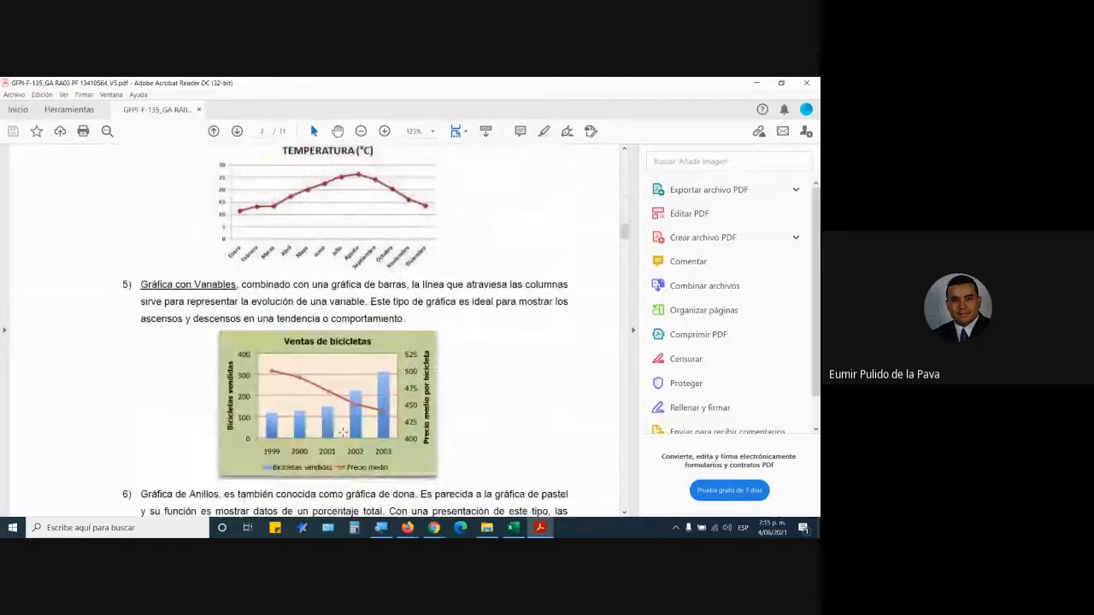
scroll(347, 426, down, 8)
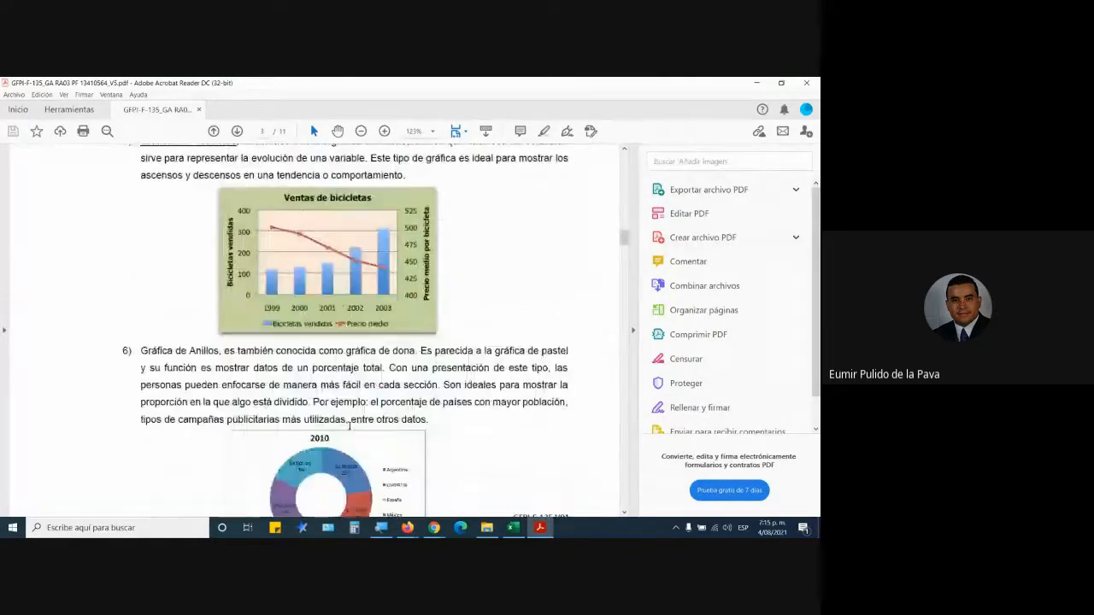
scroll(345, 428, down, 3)
scroll(349, 402, up, 2)
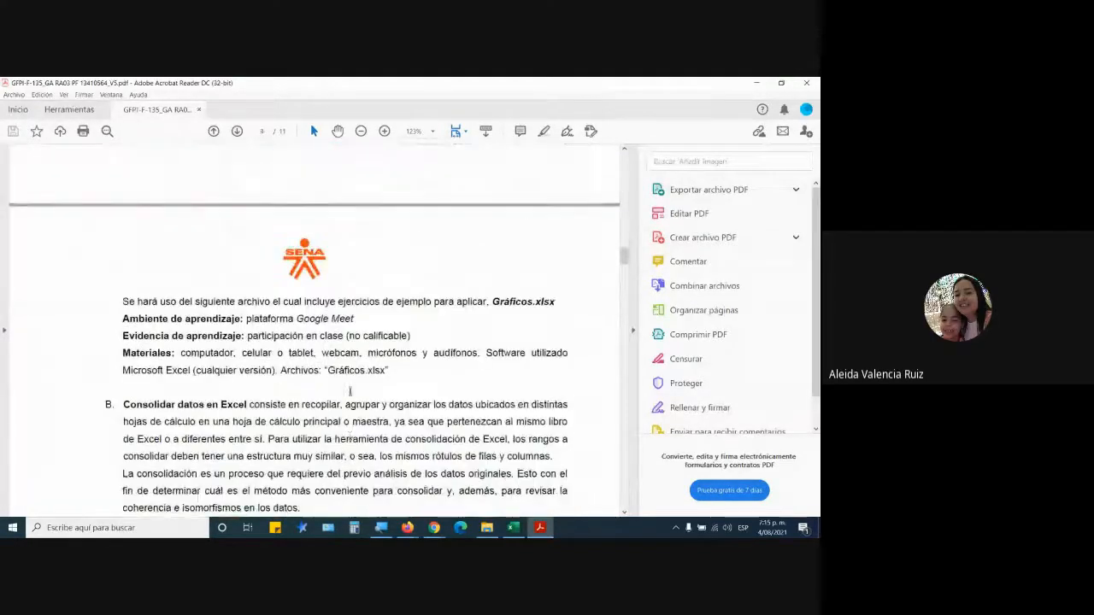
scroll(348, 397, up, 1)
scroll(351, 385, down, 5)
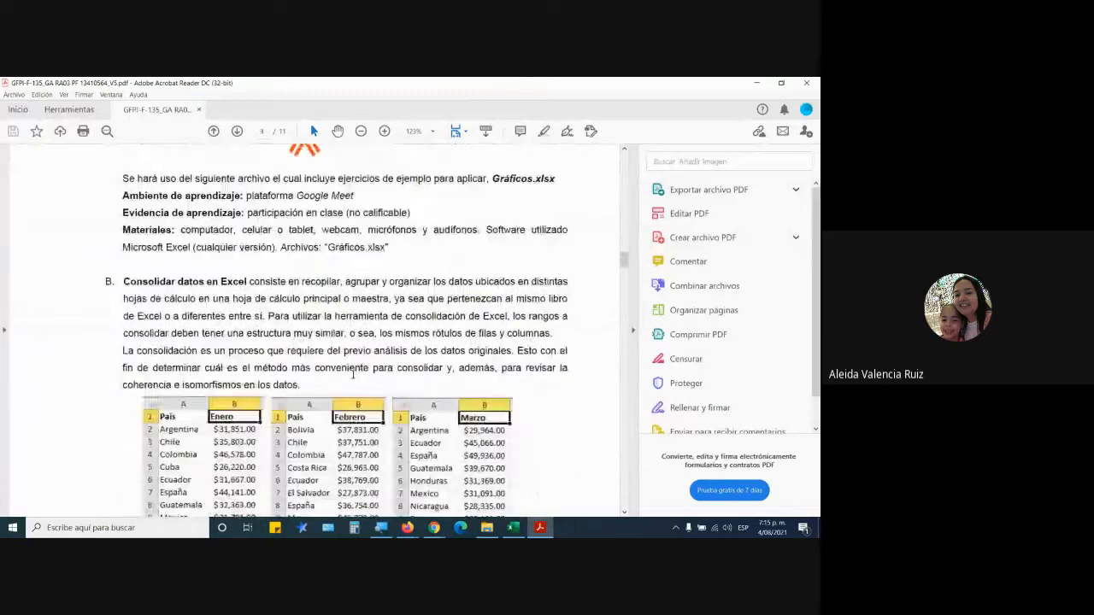
Step: Close the RA03 guide and Acrobat Reader, and switch to the Google Meet call to check its messages
click(199, 110)
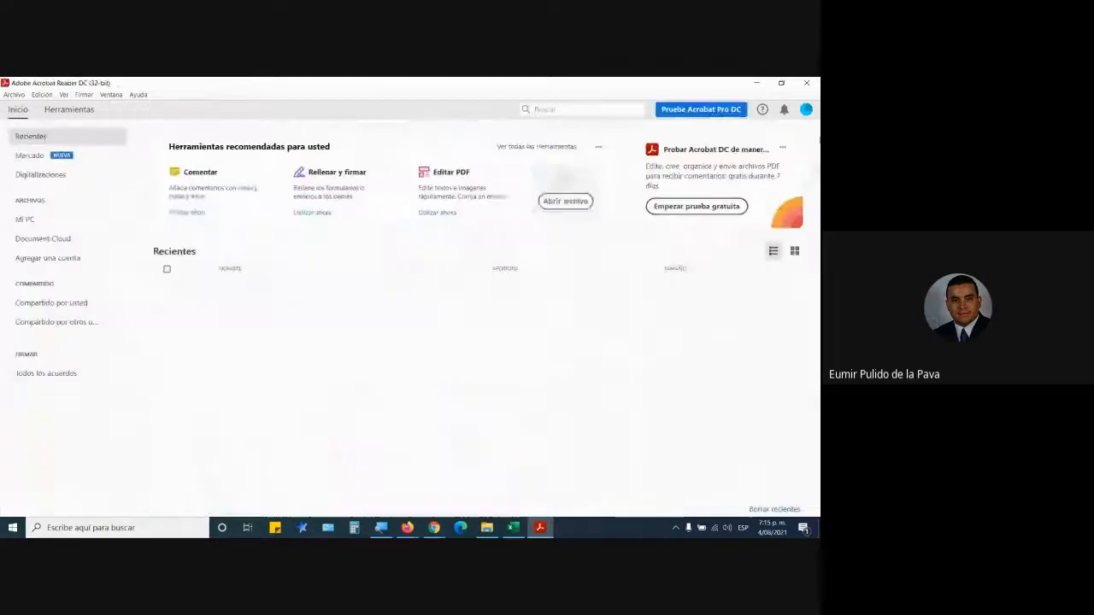
click(810, 83)
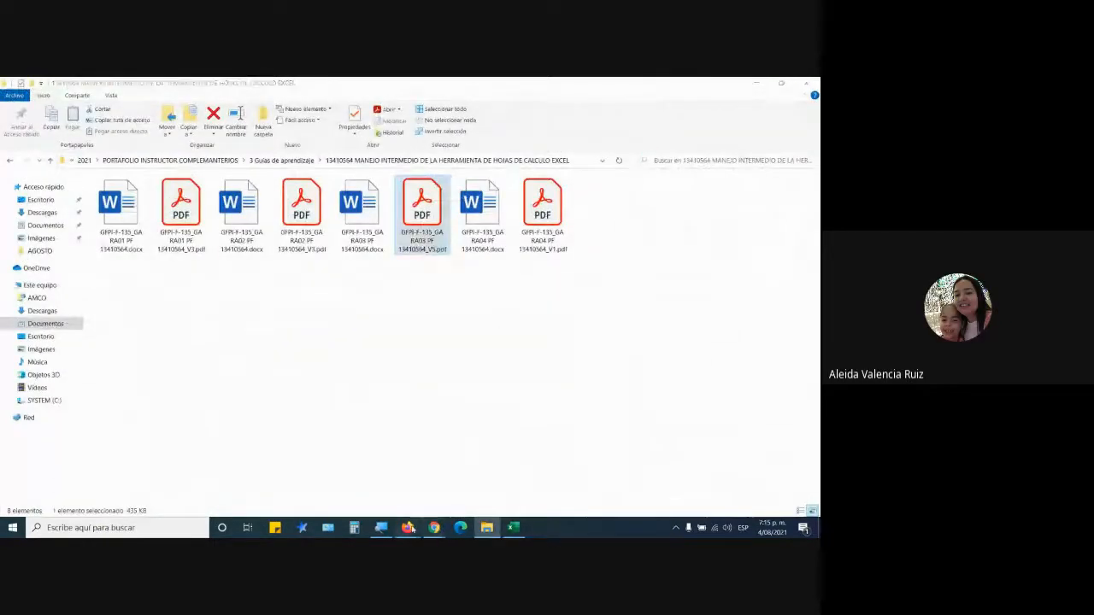
mouse_move(408, 528)
click(393, 494)
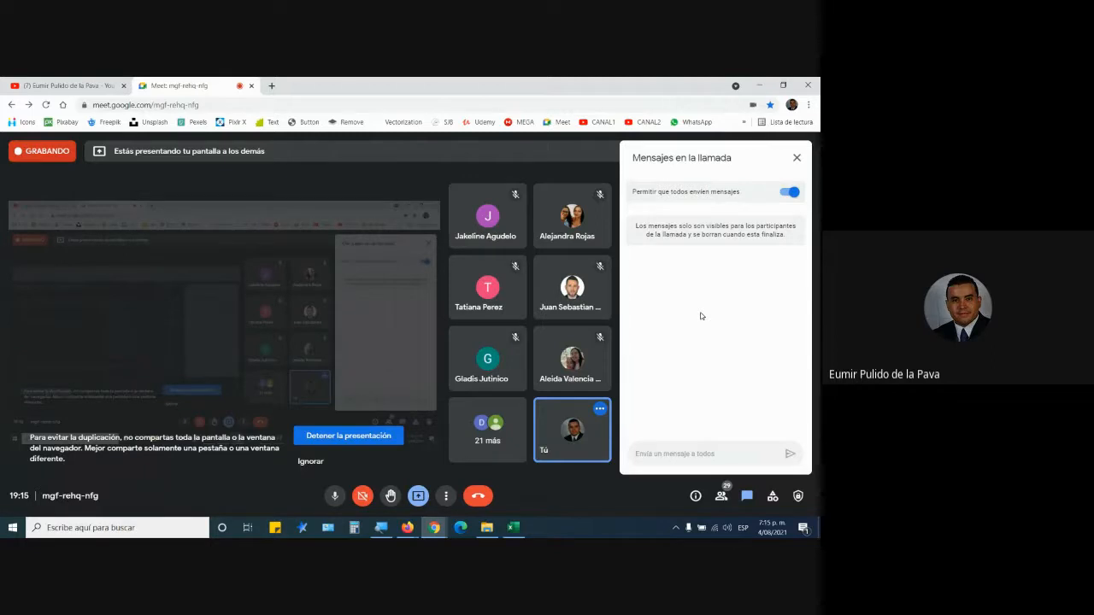
Step: Switch to the RA01 guide in Firefox and highlight part (B) of Ejercicio 4 about background colours for each seller
click(513, 527)
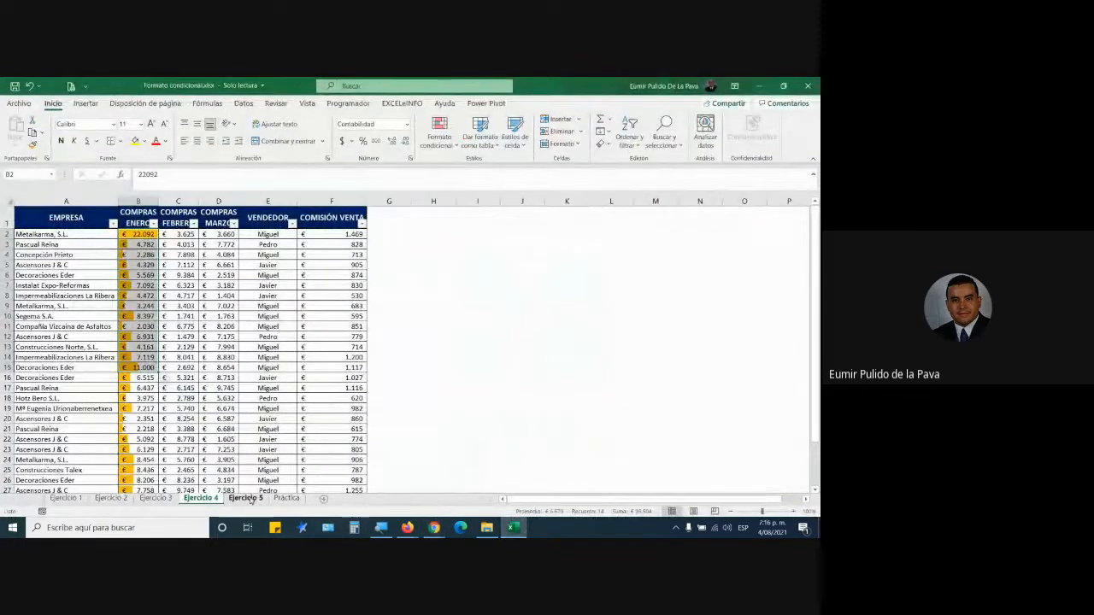
mouse_move(408, 527)
click(445, 496)
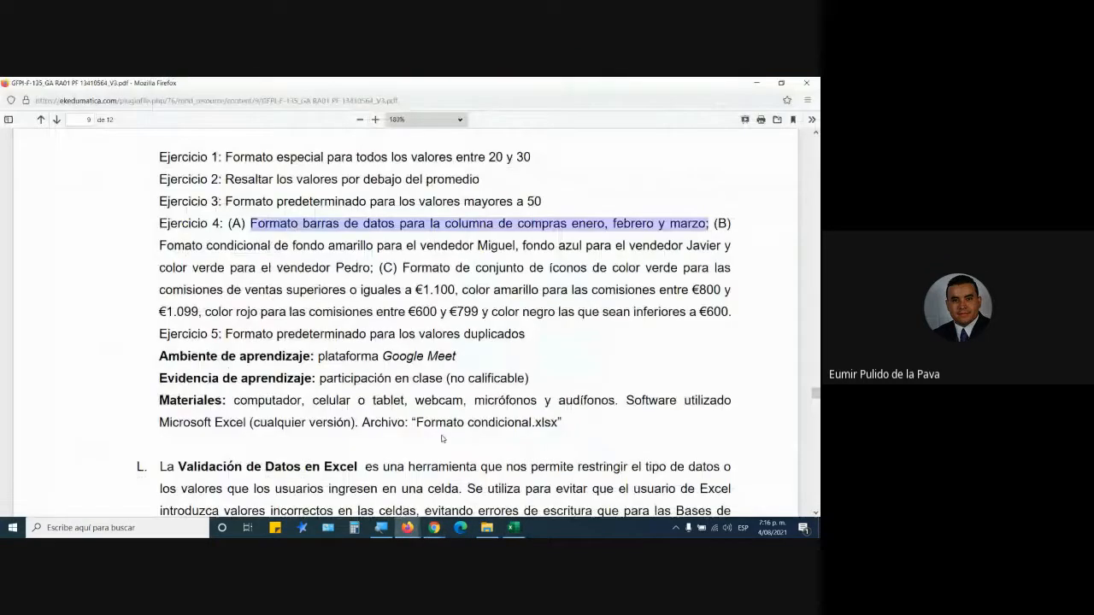
drag(712, 223, 377, 268)
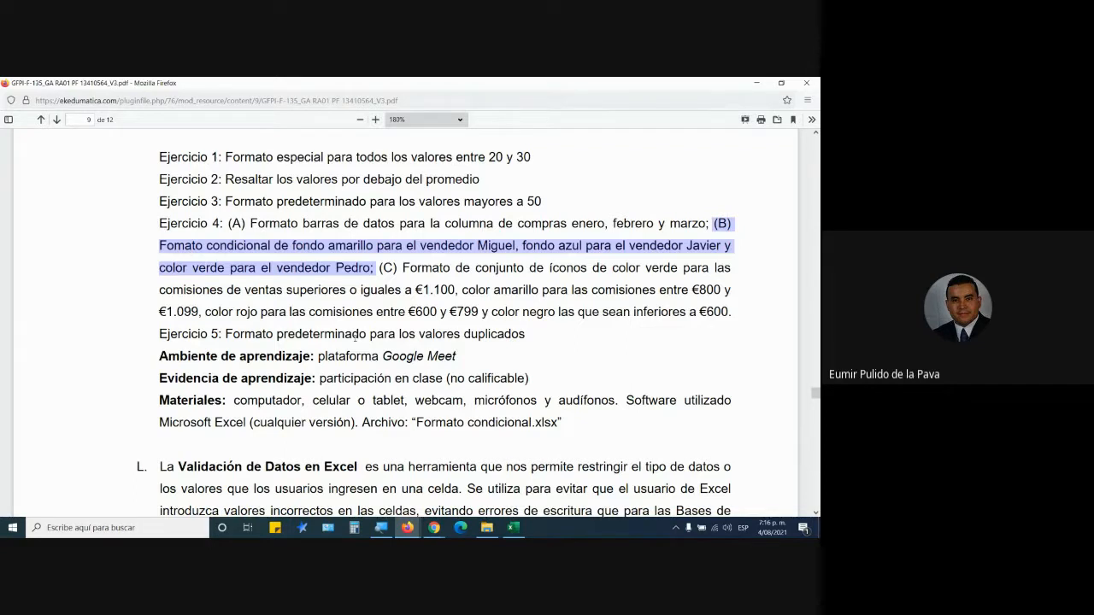
Step: Switch to Excel, select all the VENDEDOR values on the Ejercicio 4 sheet, and recheck part (B) in the guide
key(alt+Tab)
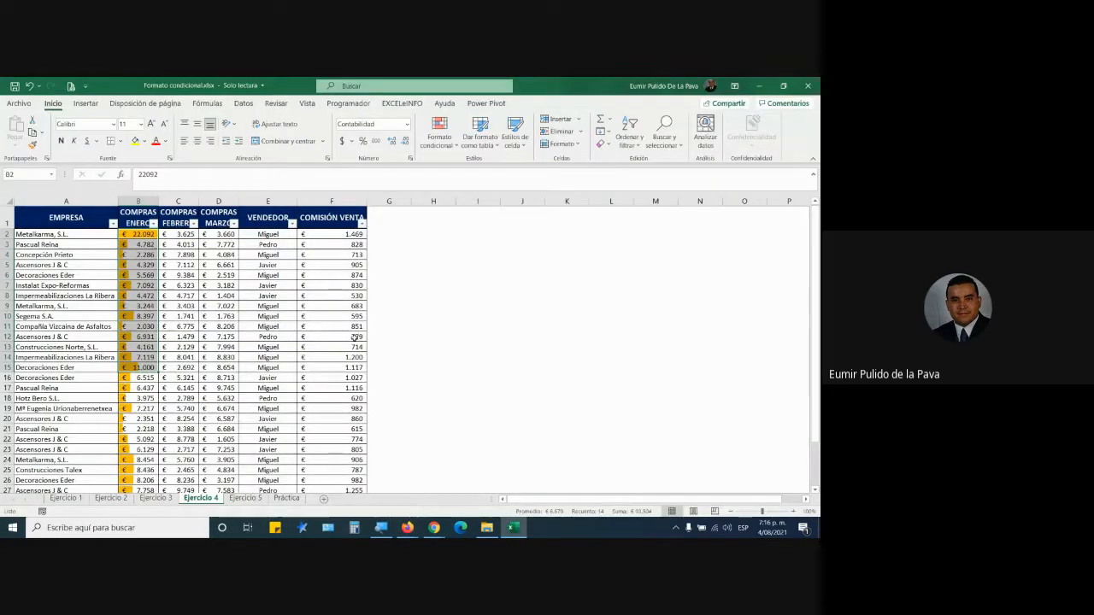
key(ctrl+shift+Down)
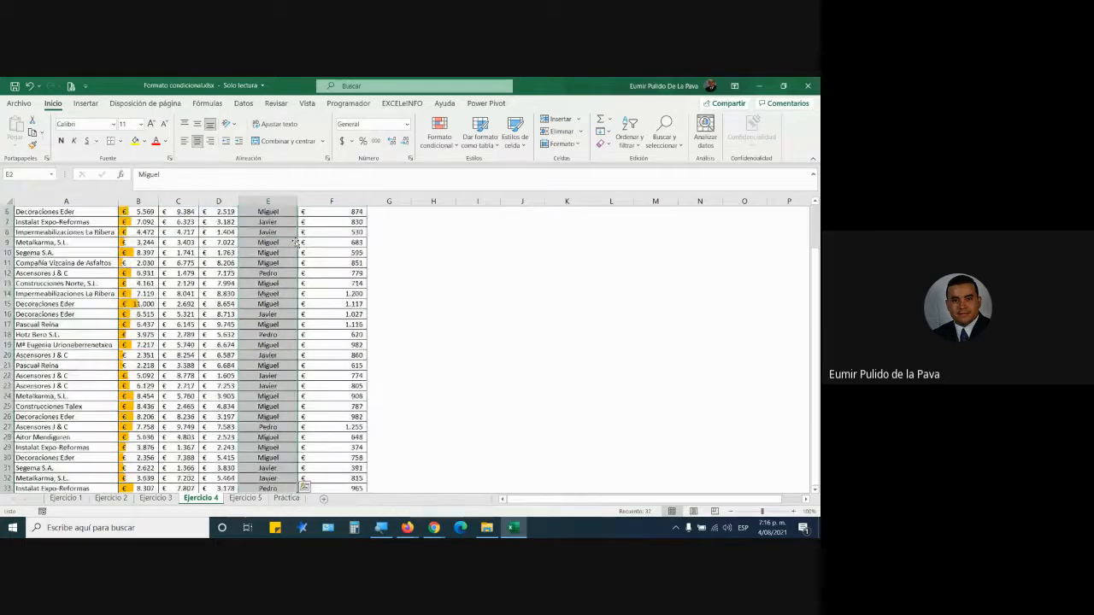
click(442, 139)
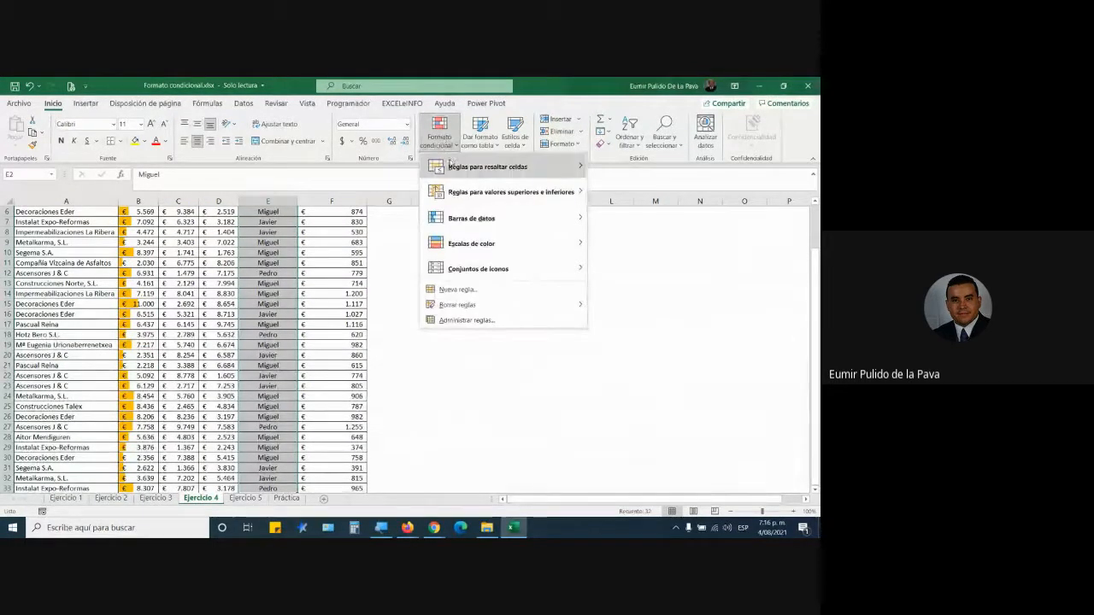
mouse_move(450, 161)
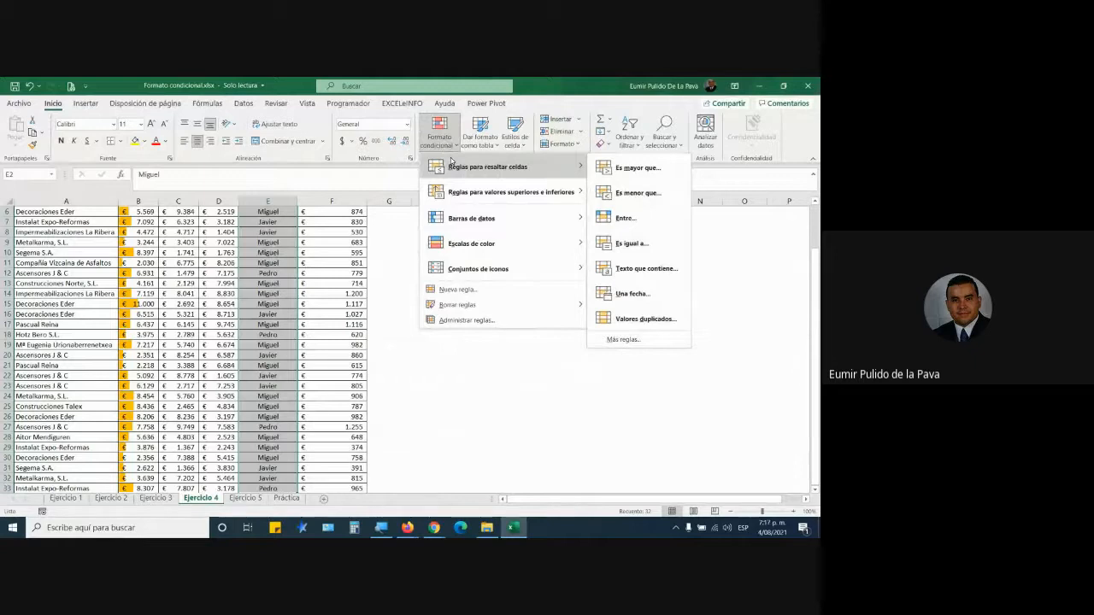
key(Escape)
key(Escape)
key(alt+Tab)
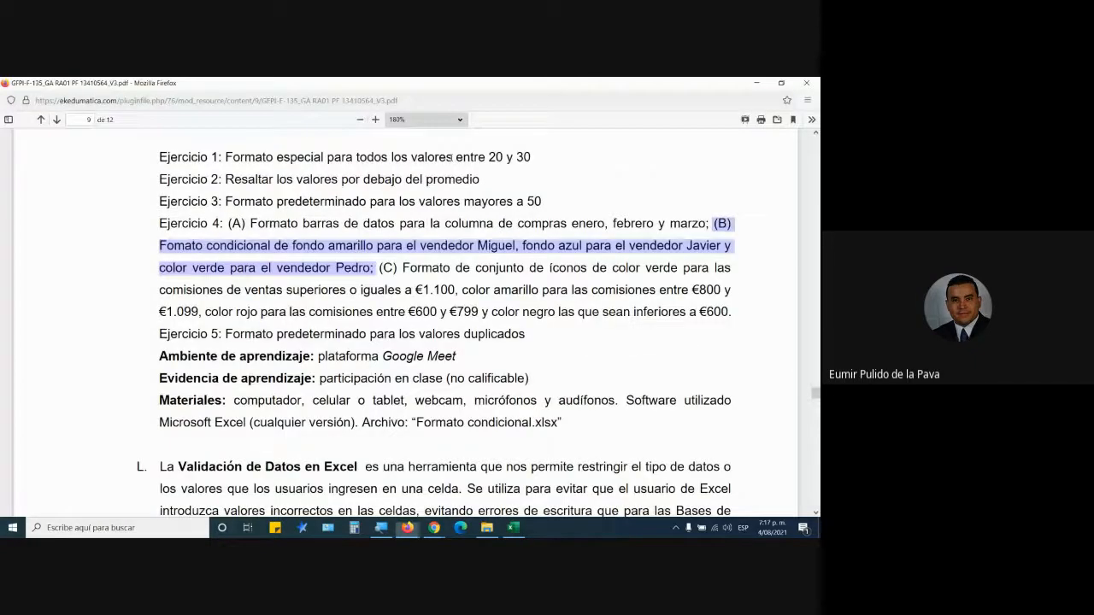
key(alt+Tab)
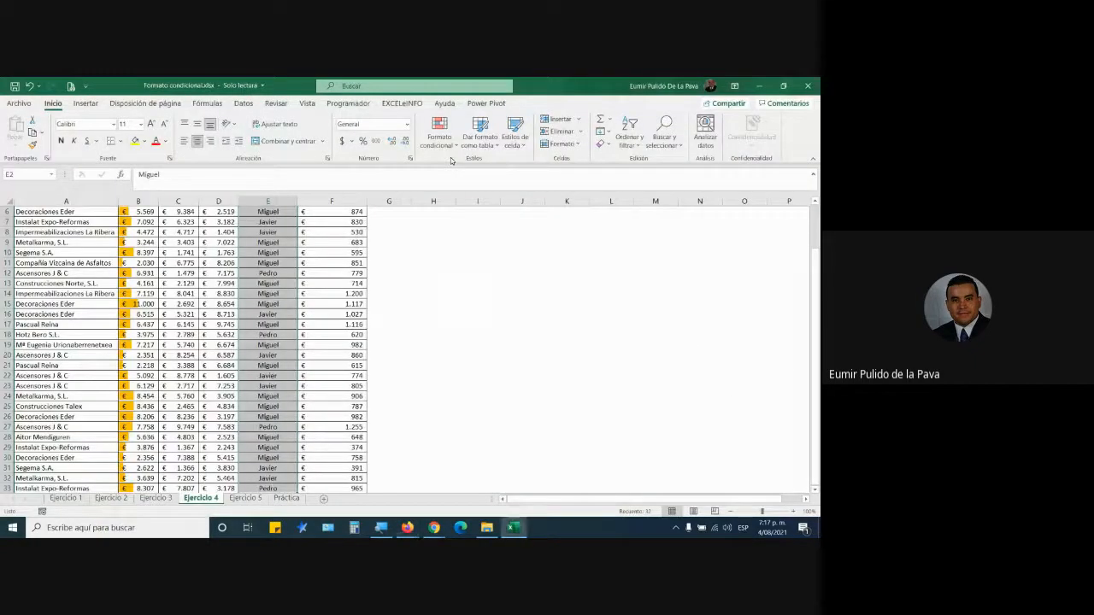
Step: Look at the Práctica sheet and return to the VENDEDOR data on the Ejercicio 4 sheet
click(450, 144)
mouse_move(466, 171)
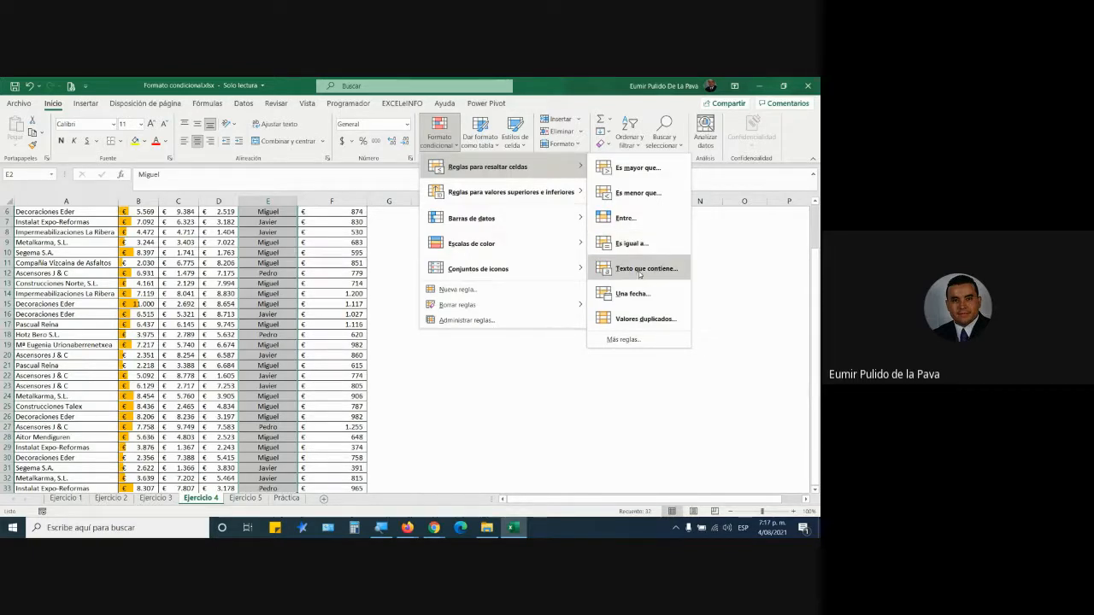
click(281, 500)
click(280, 500)
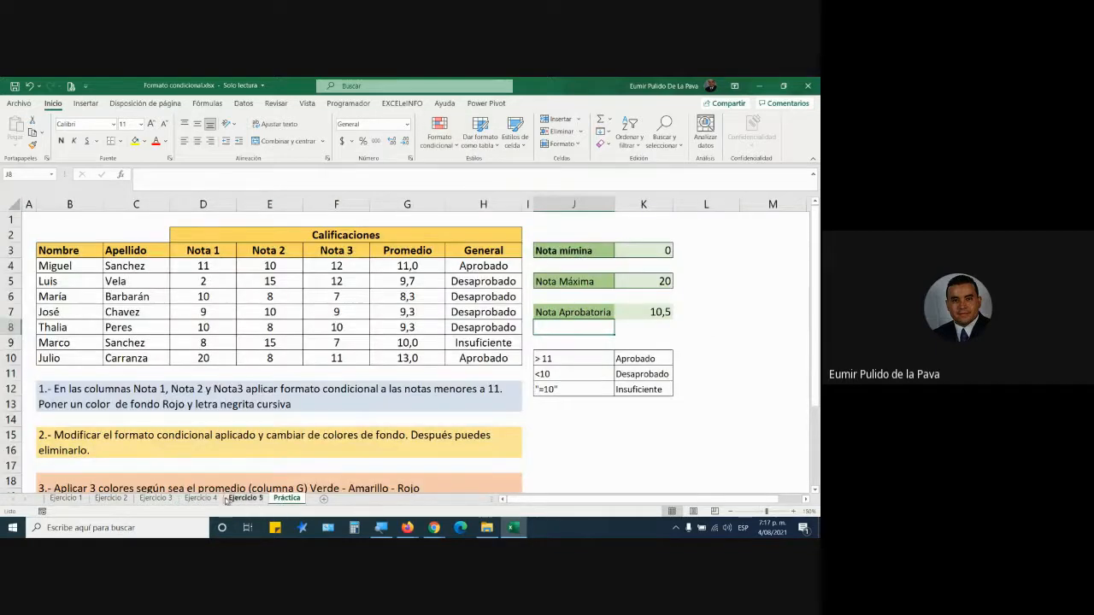
click(204, 501)
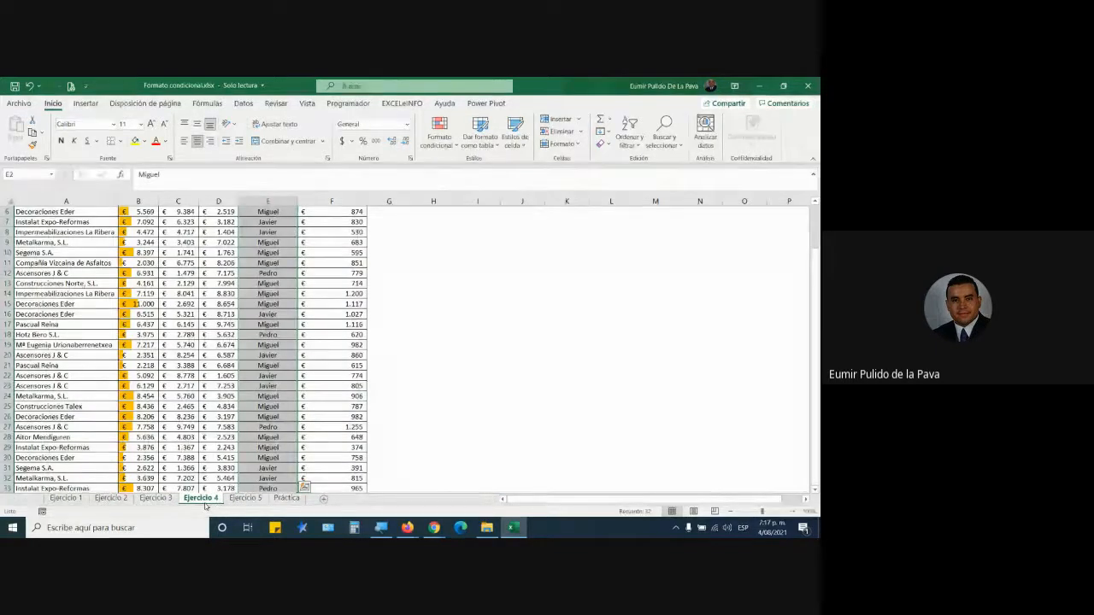
scroll(265, 352, up, 2)
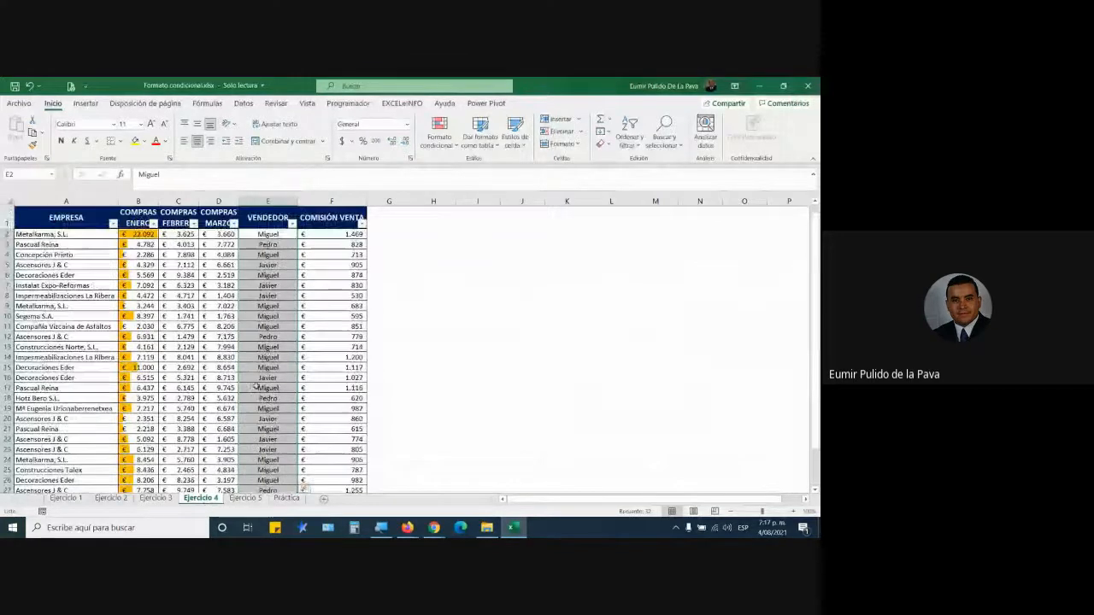
Step: Add an "Es igual a" highlight rule to the VENDEDOR values giving the seller named in E2 a custom yellow fill
click(450, 141)
mouse_move(496, 167)
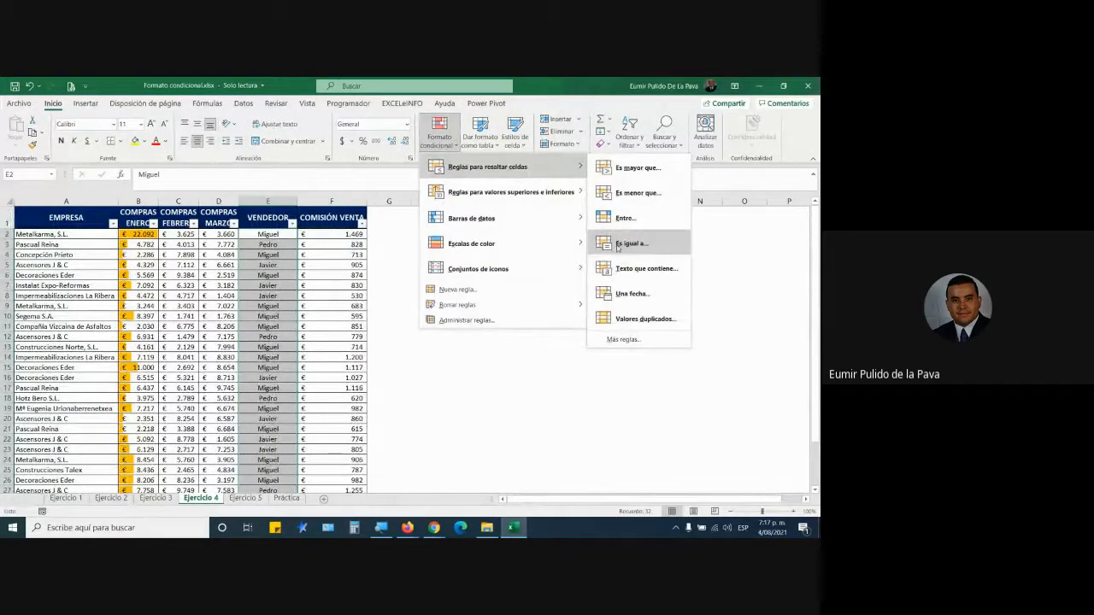
click(628, 246)
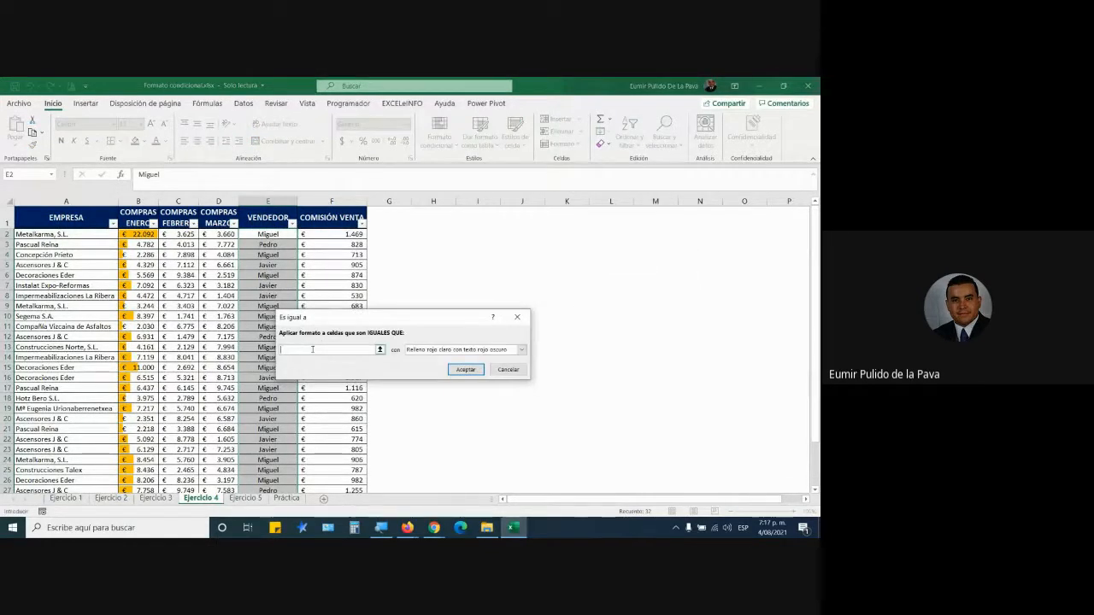
text(MIGUEL)
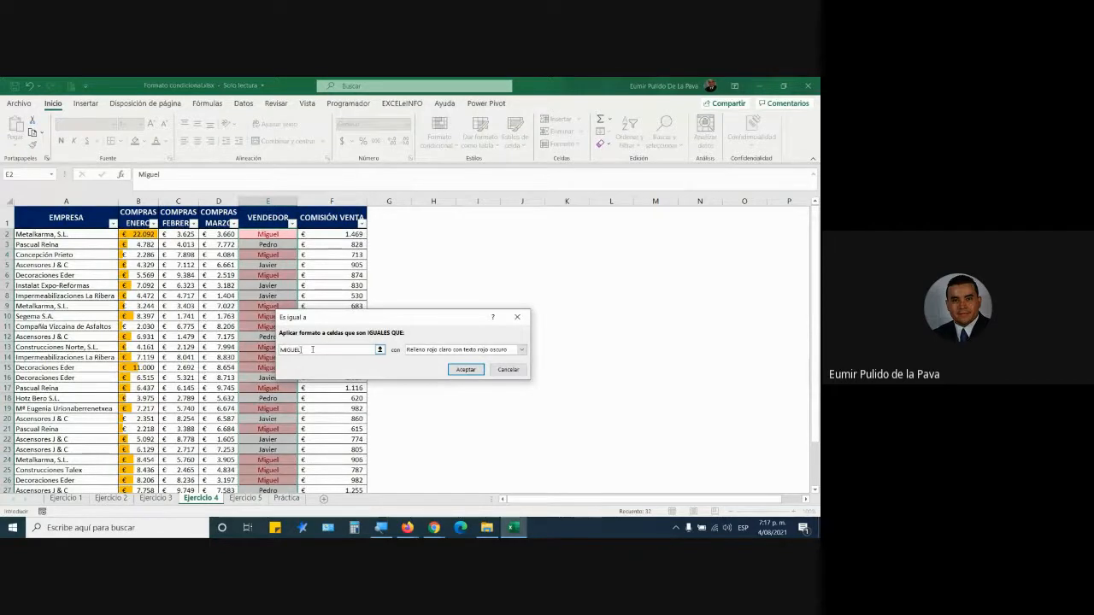
click(380, 528)
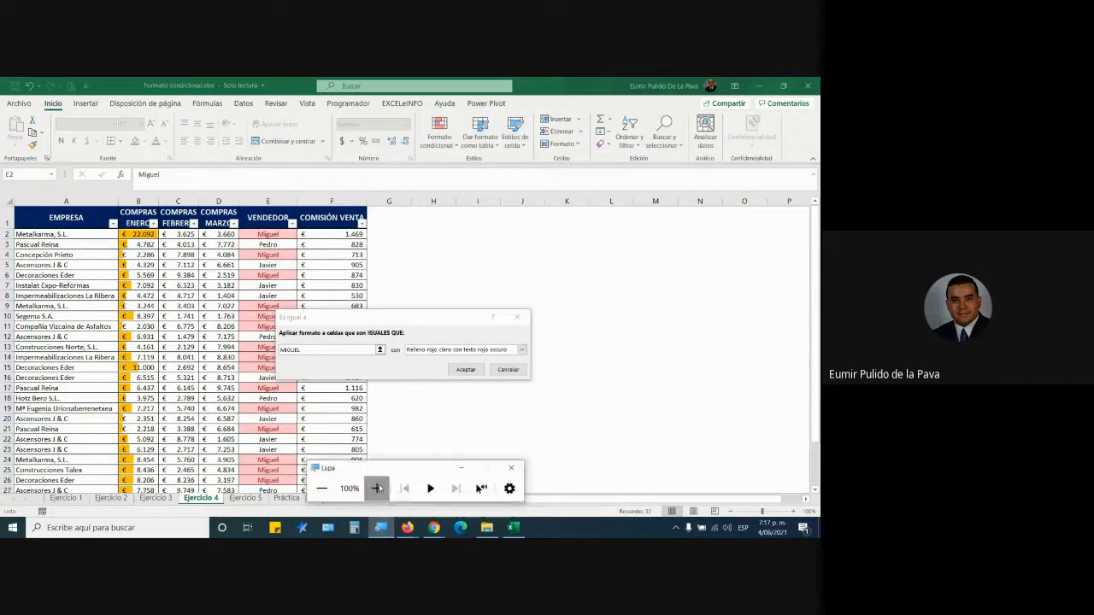
click(377, 488)
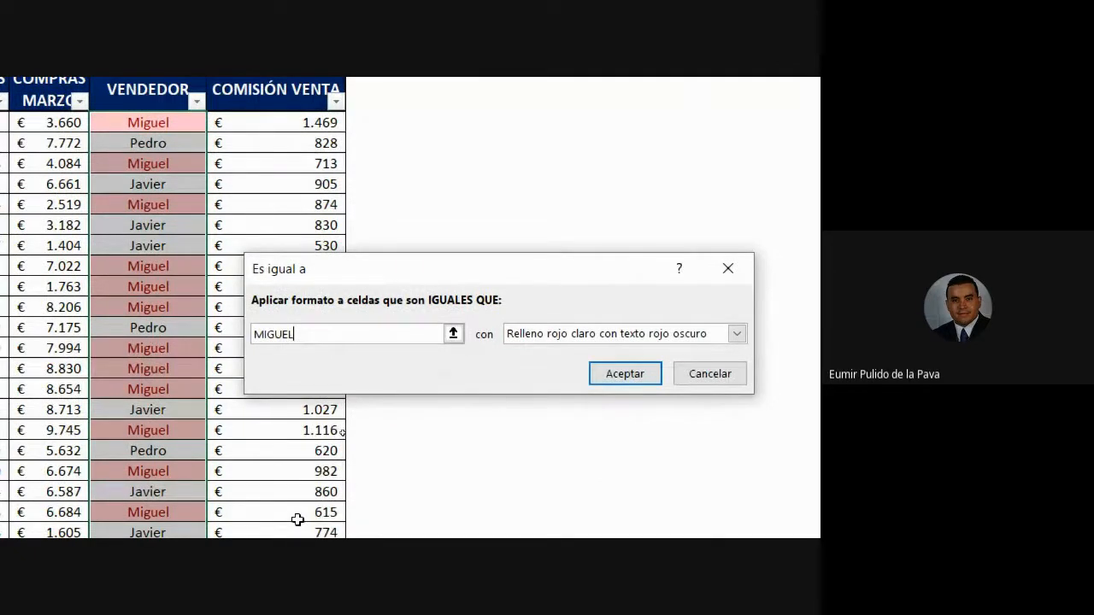
click(527, 335)
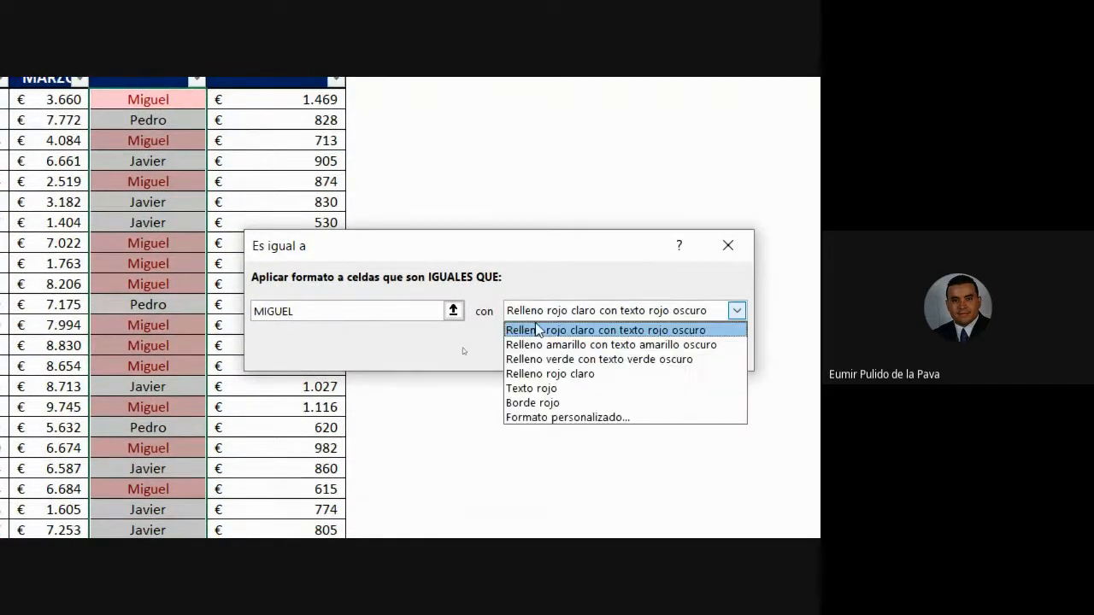
click(567, 418)
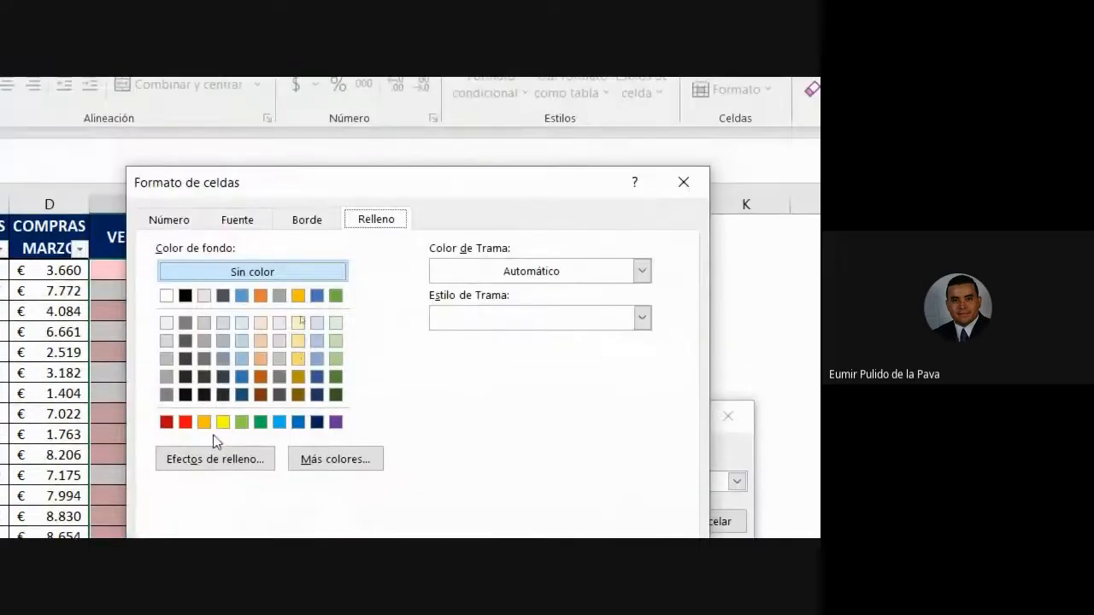
click(222, 421)
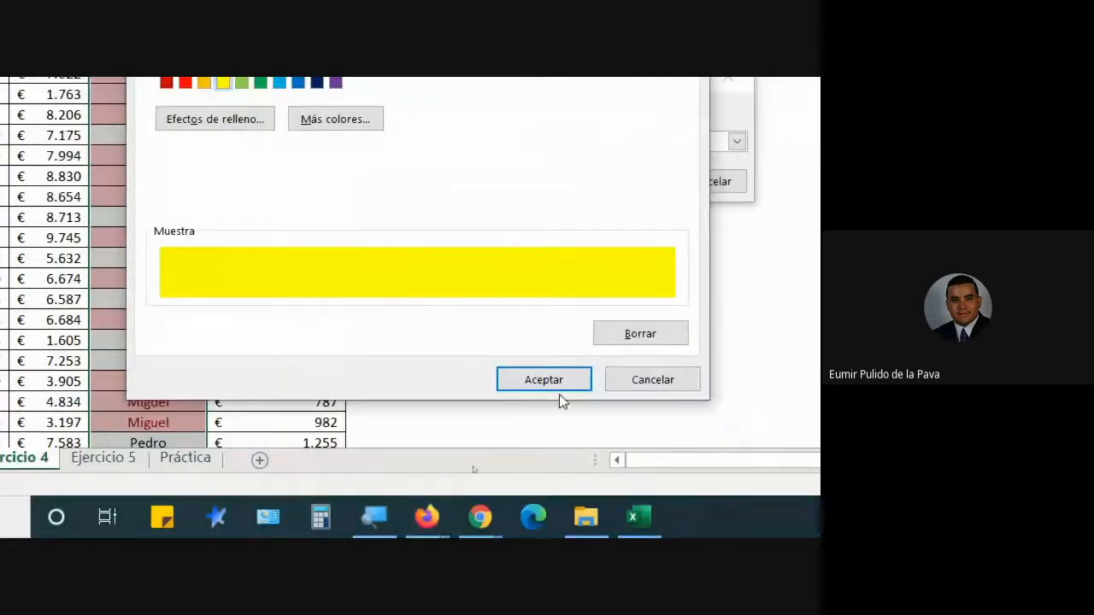
click(555, 386)
click(617, 182)
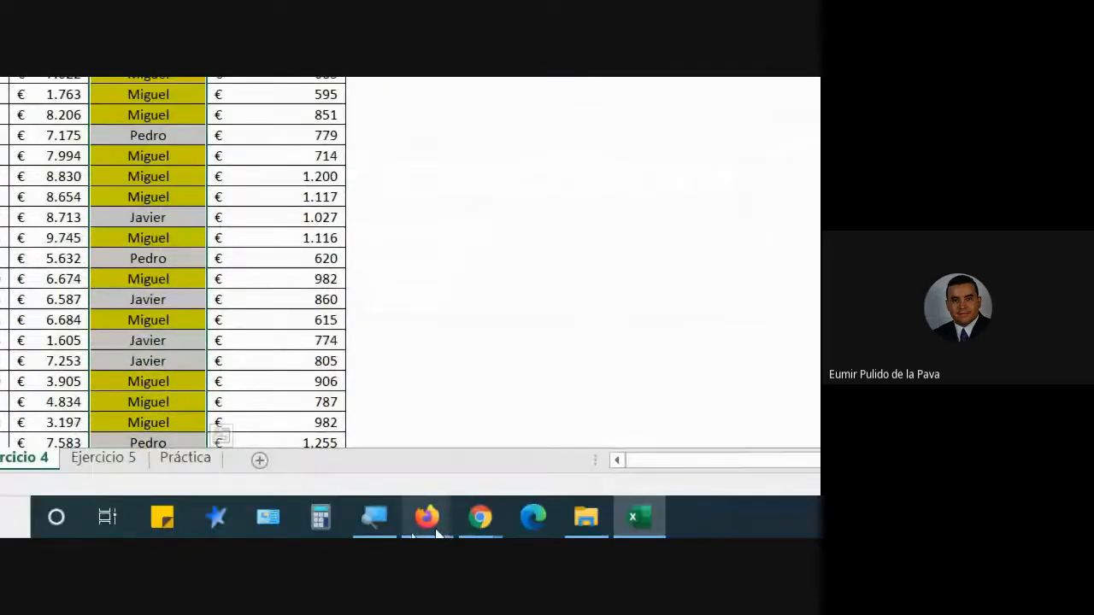
Step: Recheck the seller background colours in part (B) of the guide in Firefox, and return to the Excel workbook
mouse_move(427, 518)
click(542, 401)
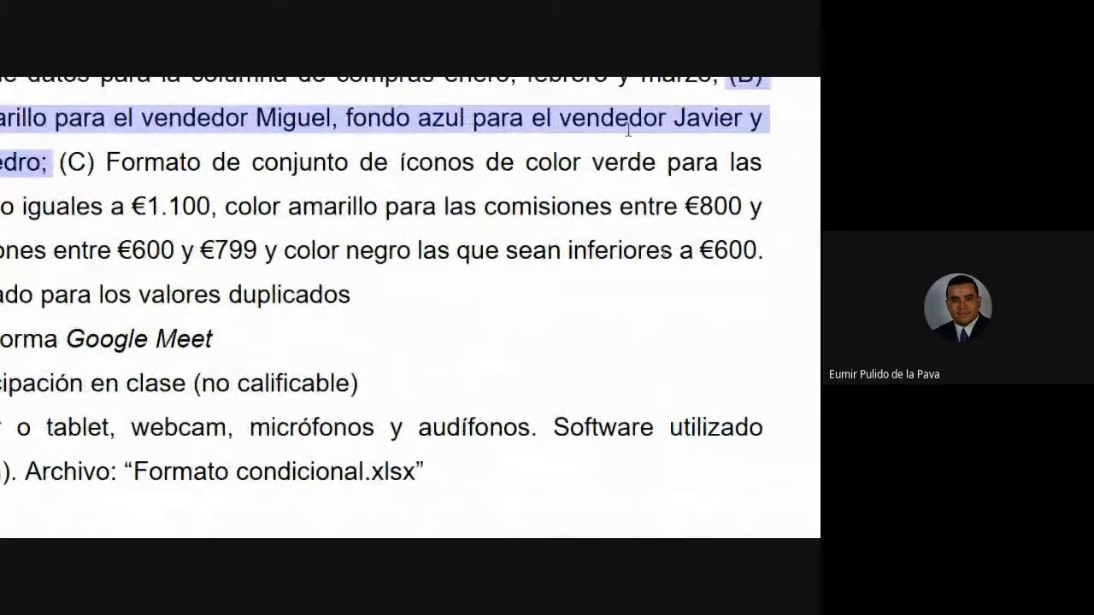
click(359, 518)
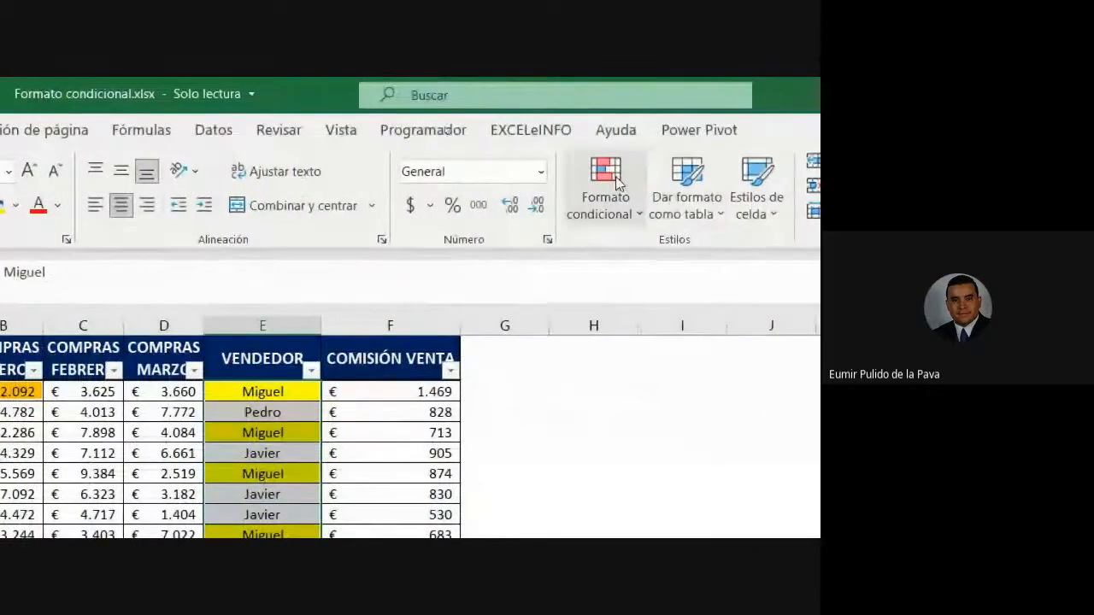
Step: Review the conditional formatting rules that apply to the selected VENDEDOR values in the rules manager
click(616, 181)
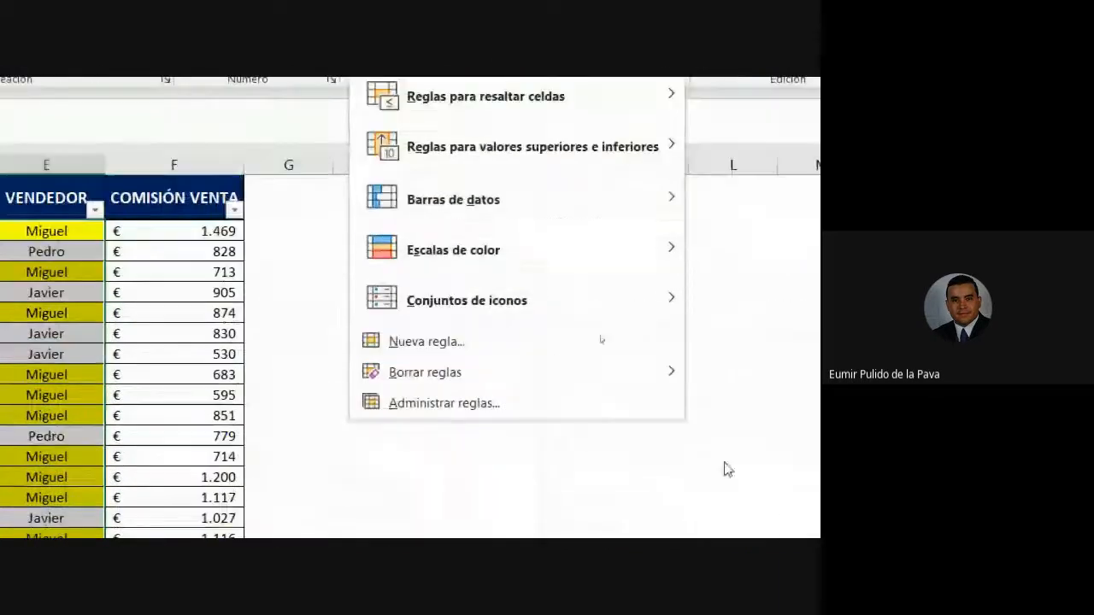
mouse_move(570, 114)
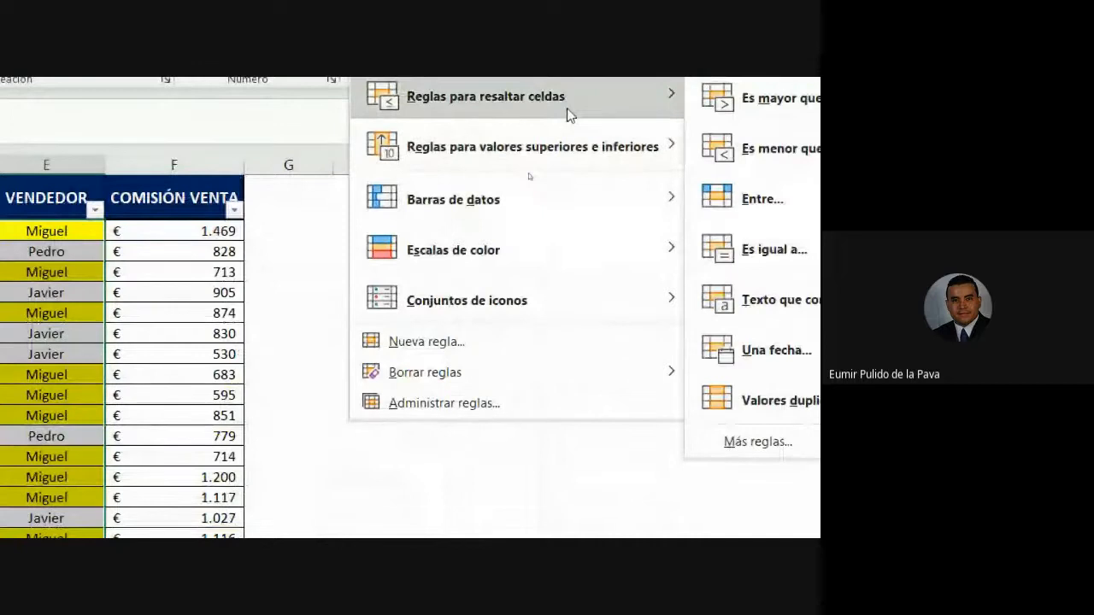
click(517, 406)
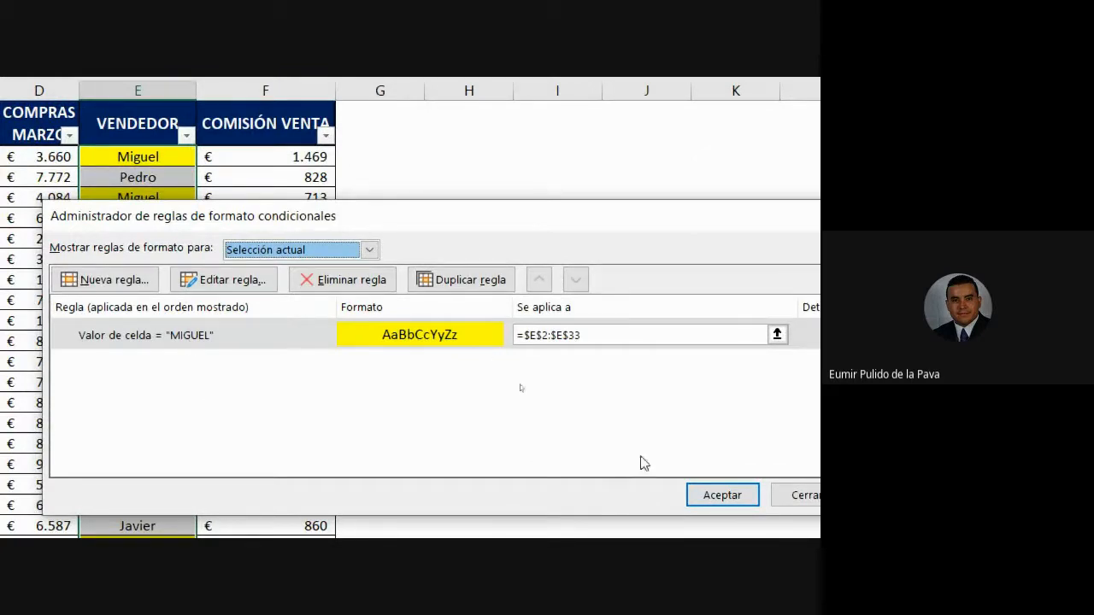
click(718, 496)
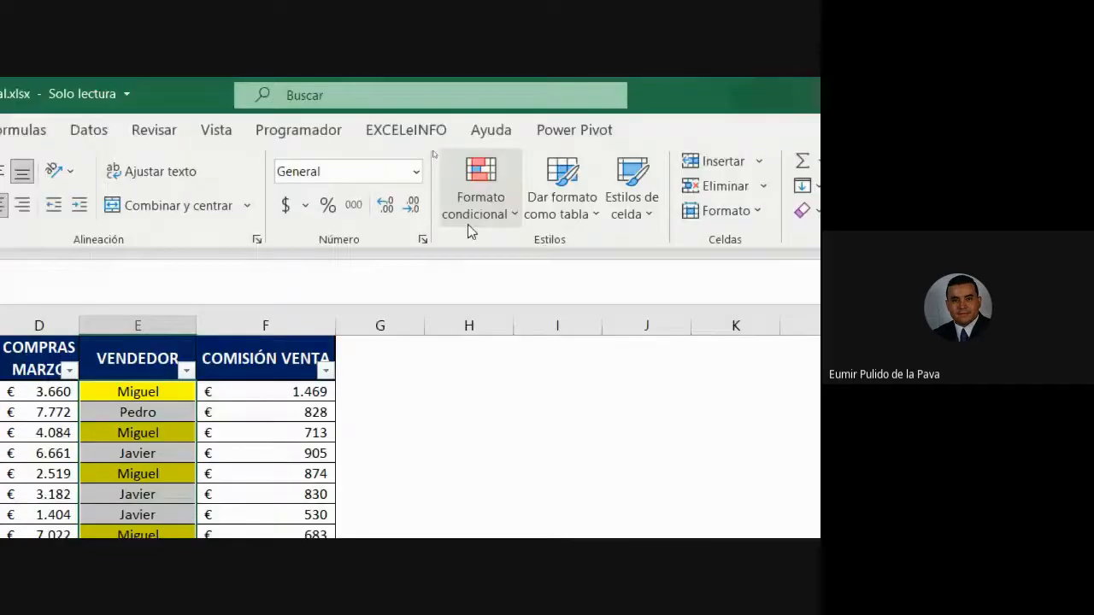
Step: Add an "Es igual a" highlight rule to the VENDEDOR values giving the seller named in E5 a custom light blue fill
click(472, 175)
mouse_move(610, 258)
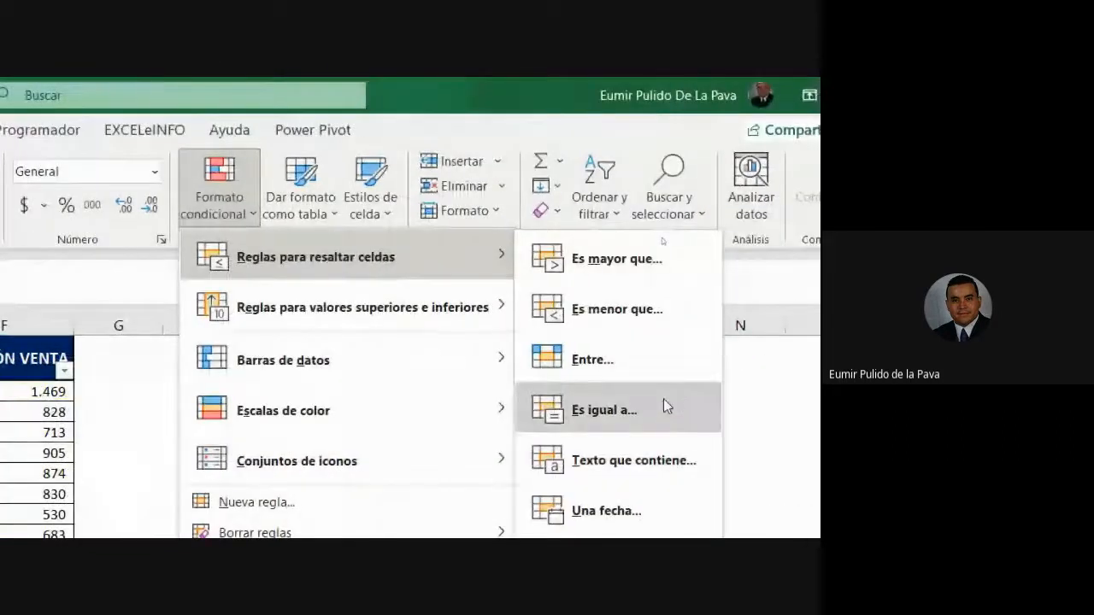
click(632, 409)
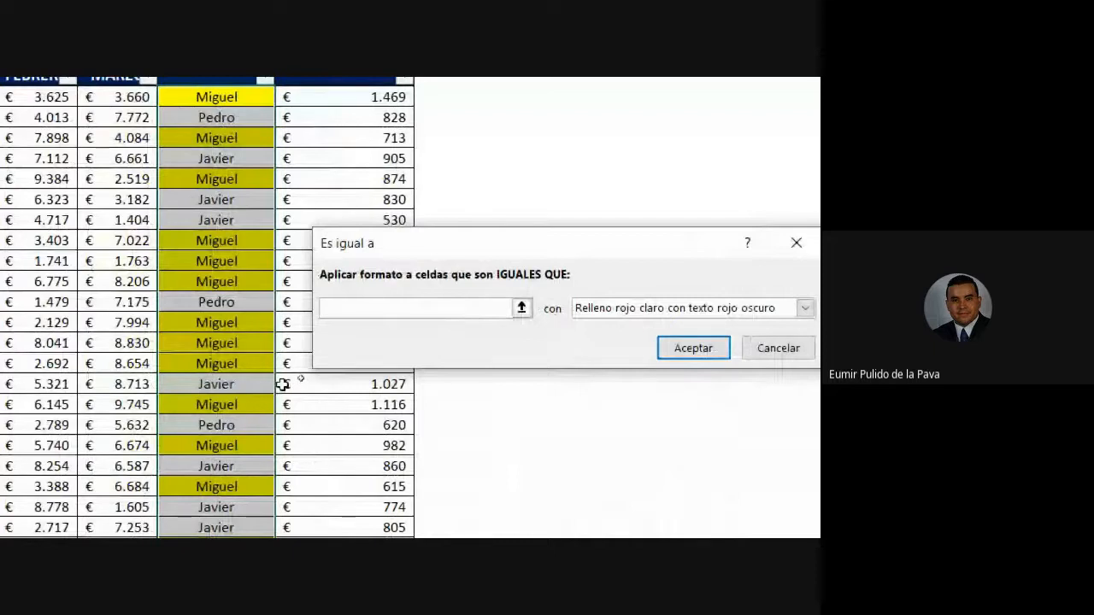
text(JAV)
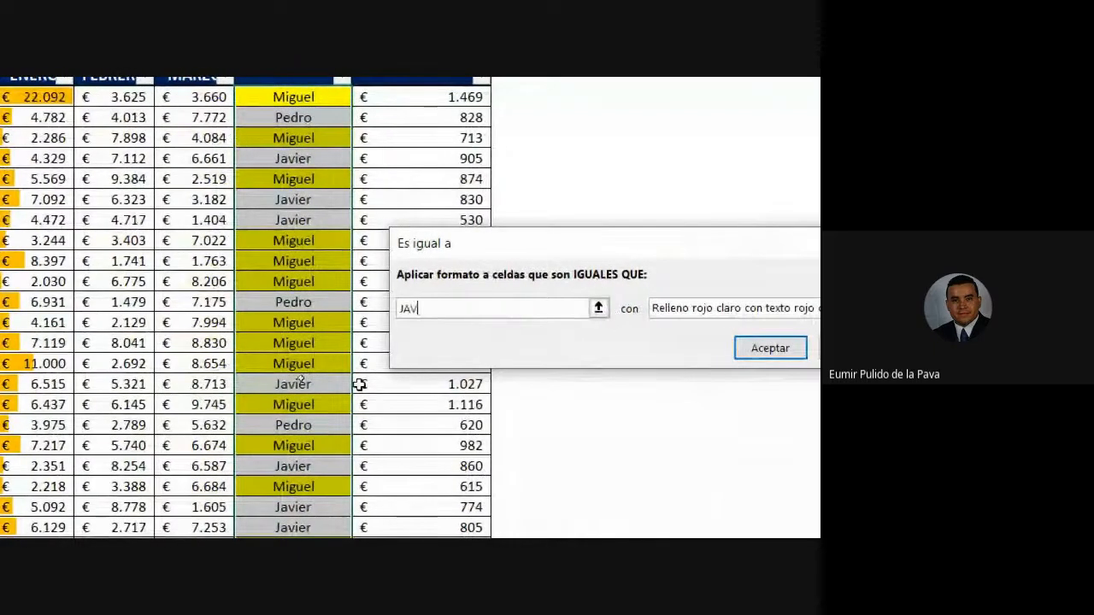
text(IER)
click(789, 309)
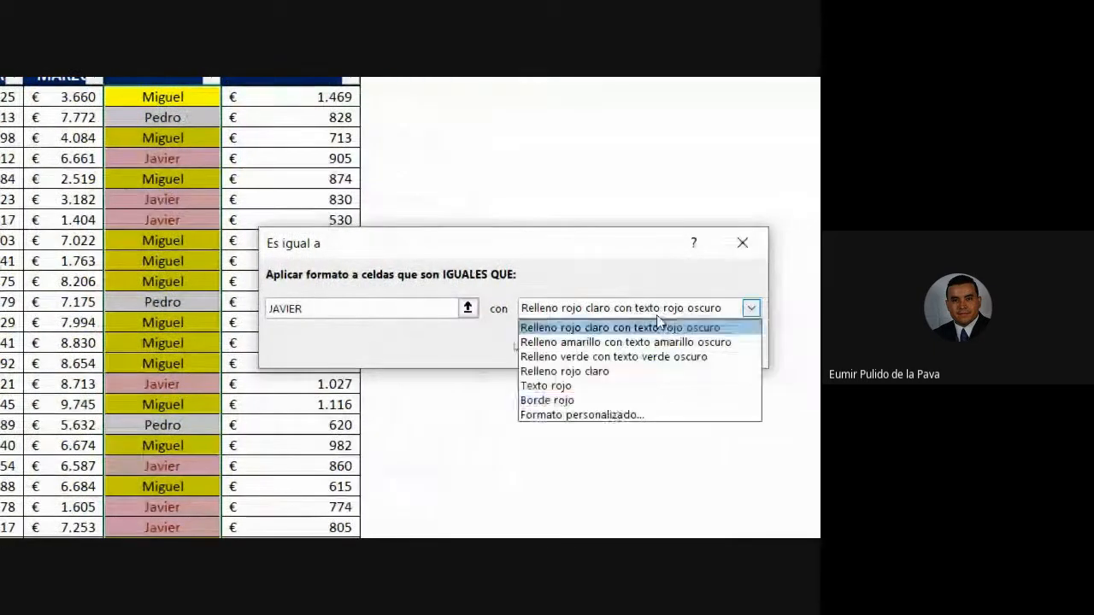
click(610, 416)
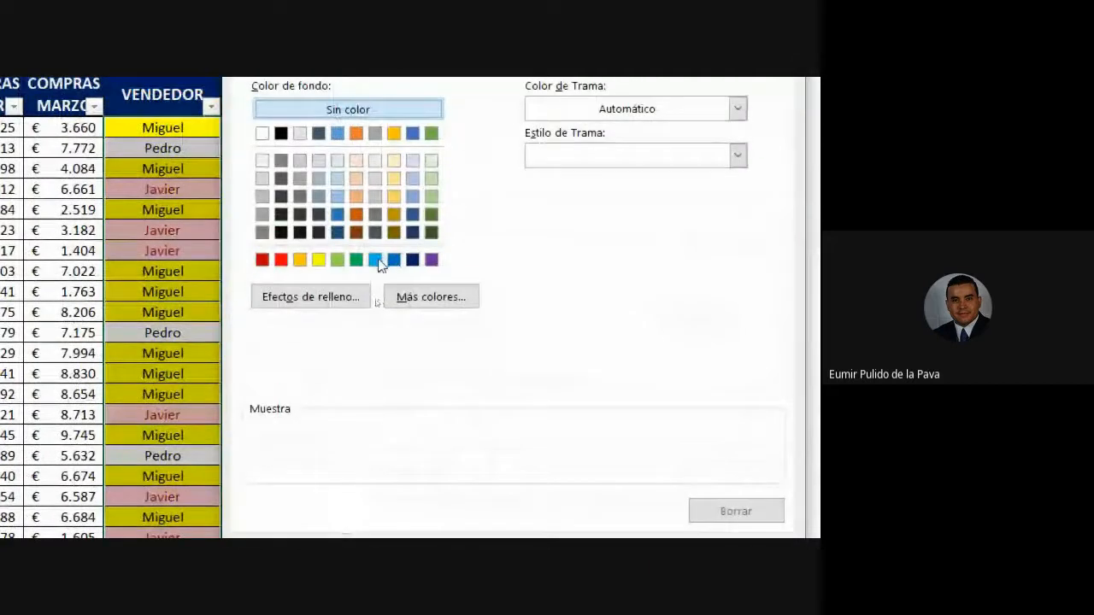
click(376, 260)
click(612, 429)
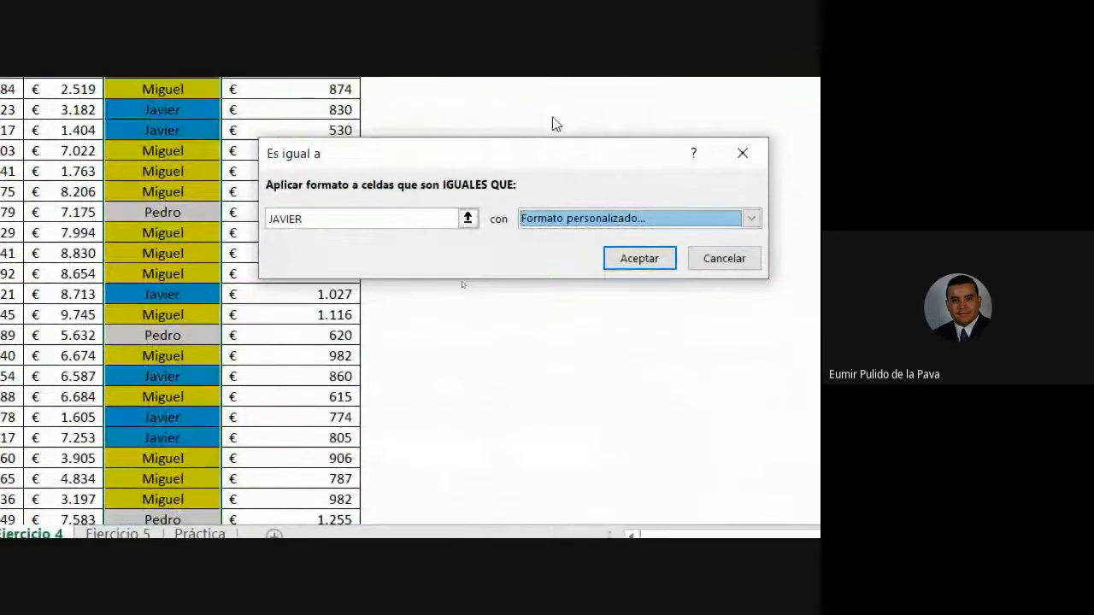
click(625, 252)
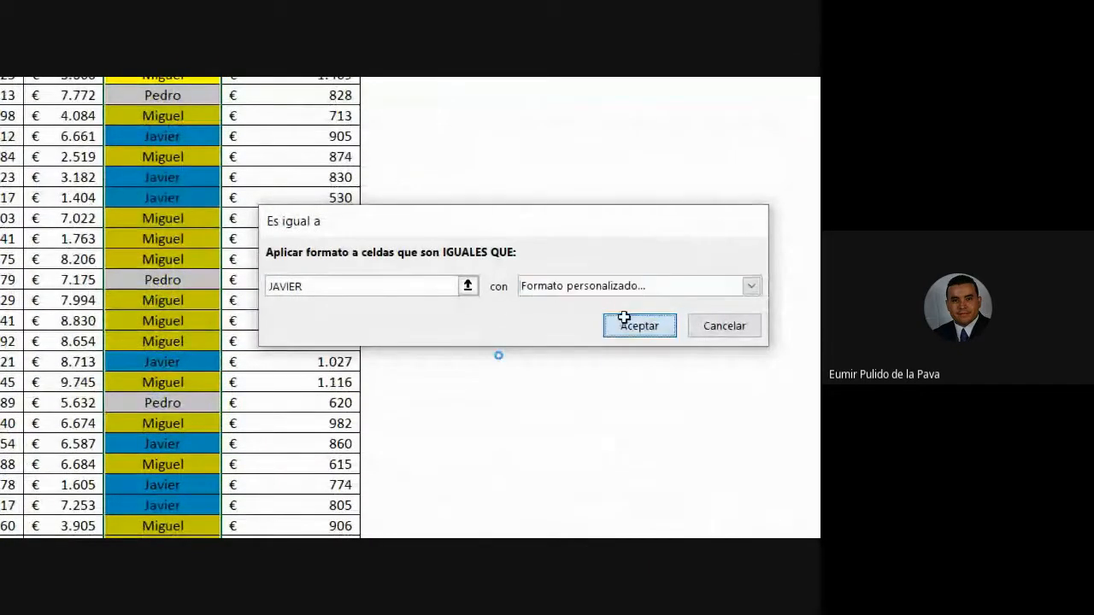
Step: Add an "Es igual a" highlight rule to the VENDEDOR values giving the seller named in E3 a custom light green fill
click(464, 119)
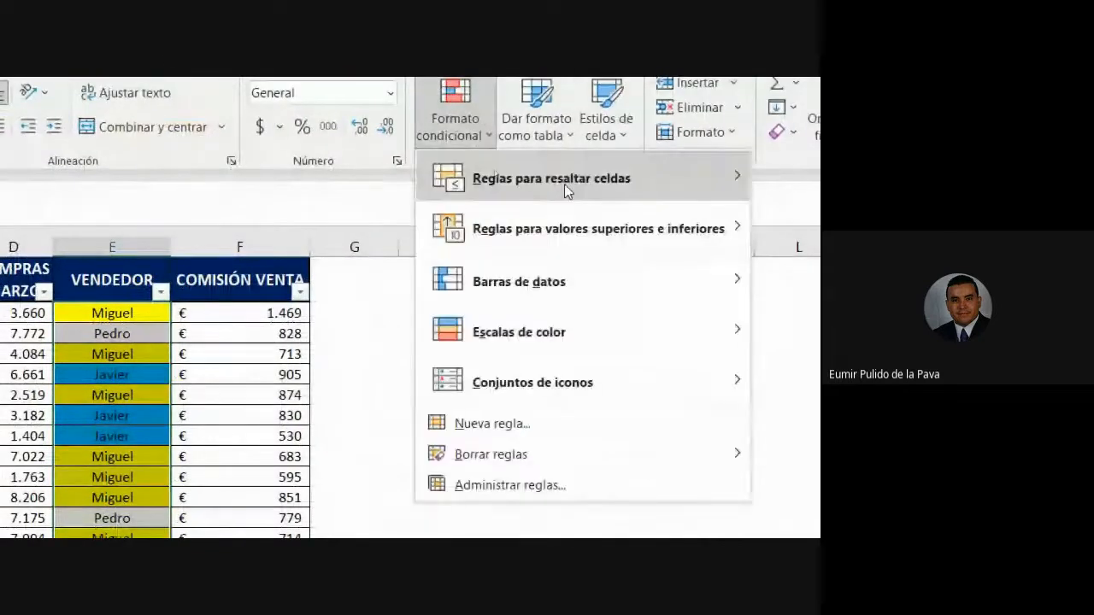
mouse_move(694, 177)
click(628, 347)
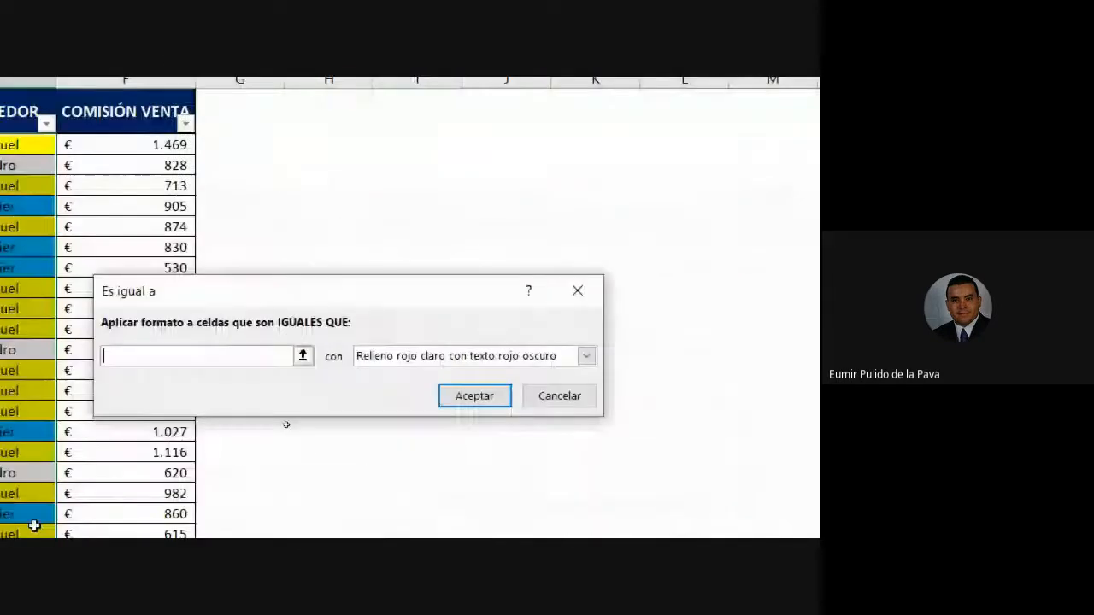
text(PE)
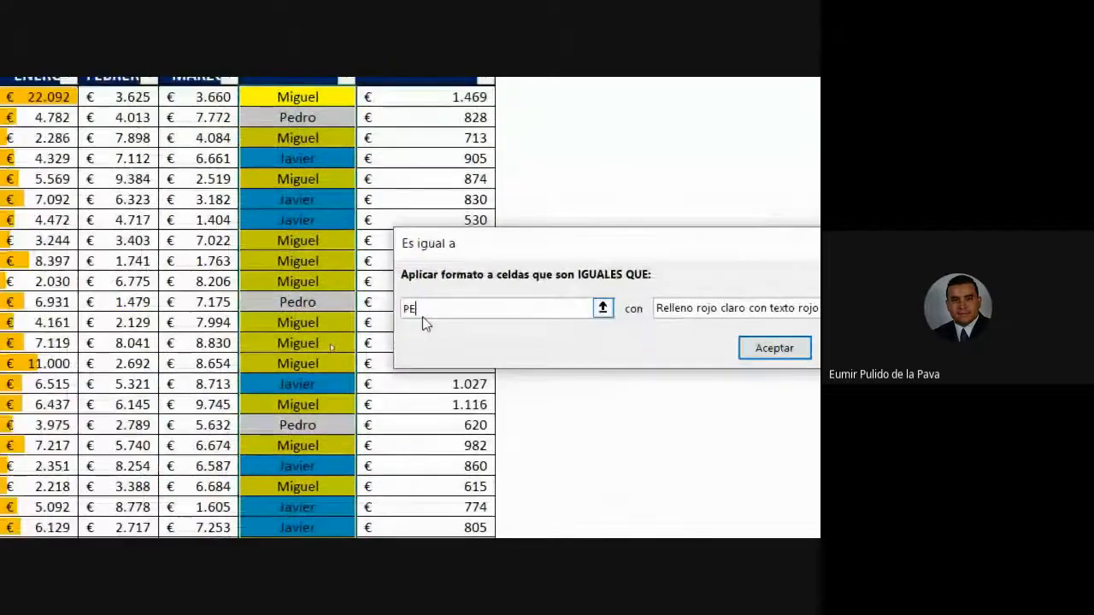
text(DRO)
click(720, 309)
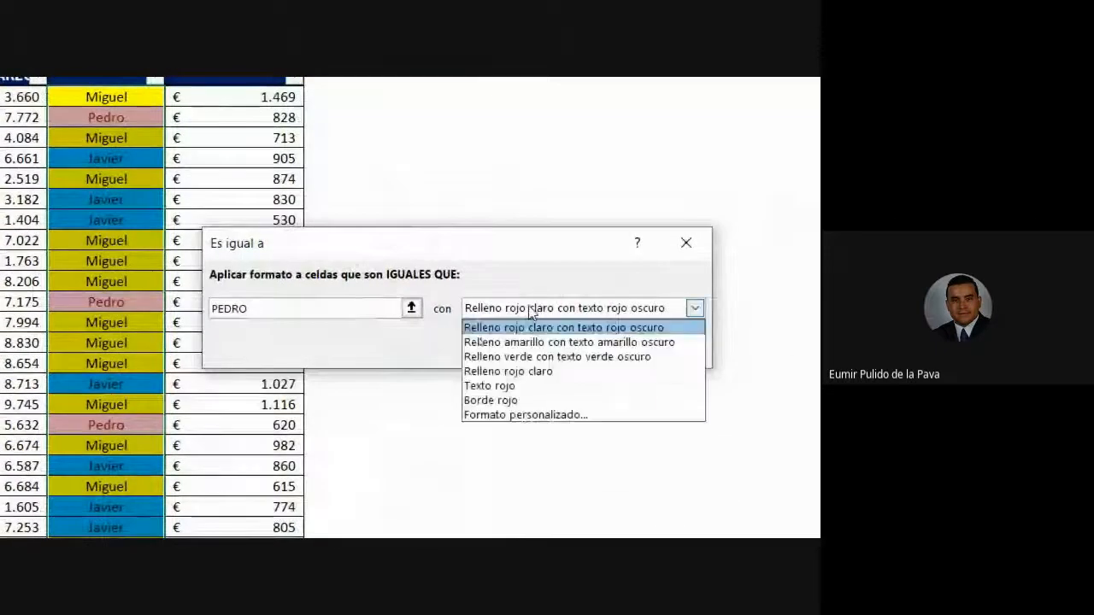
click(513, 357)
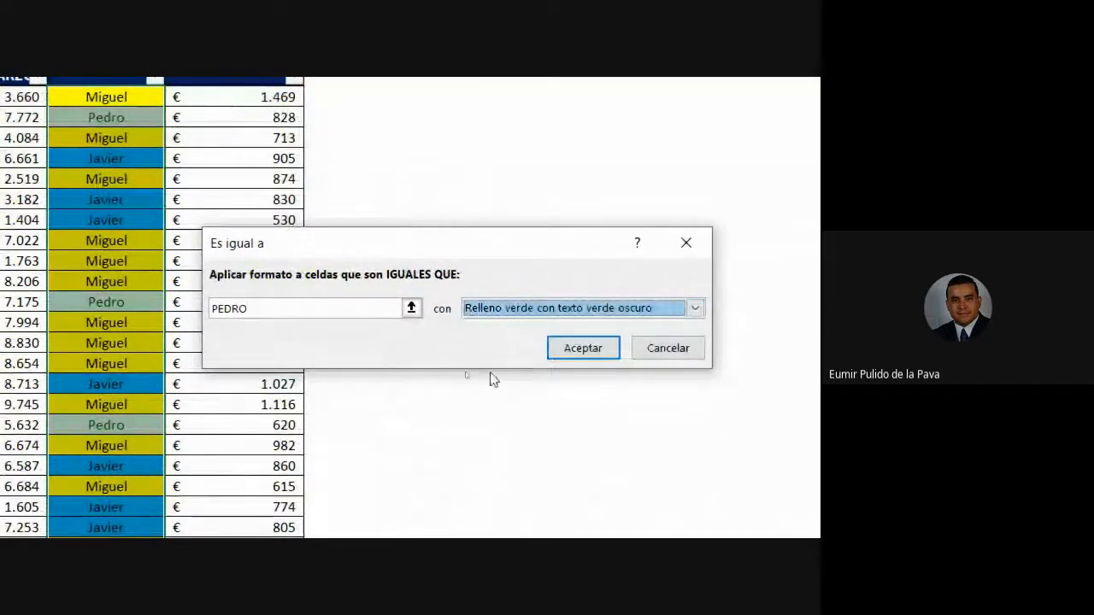
click(550, 310)
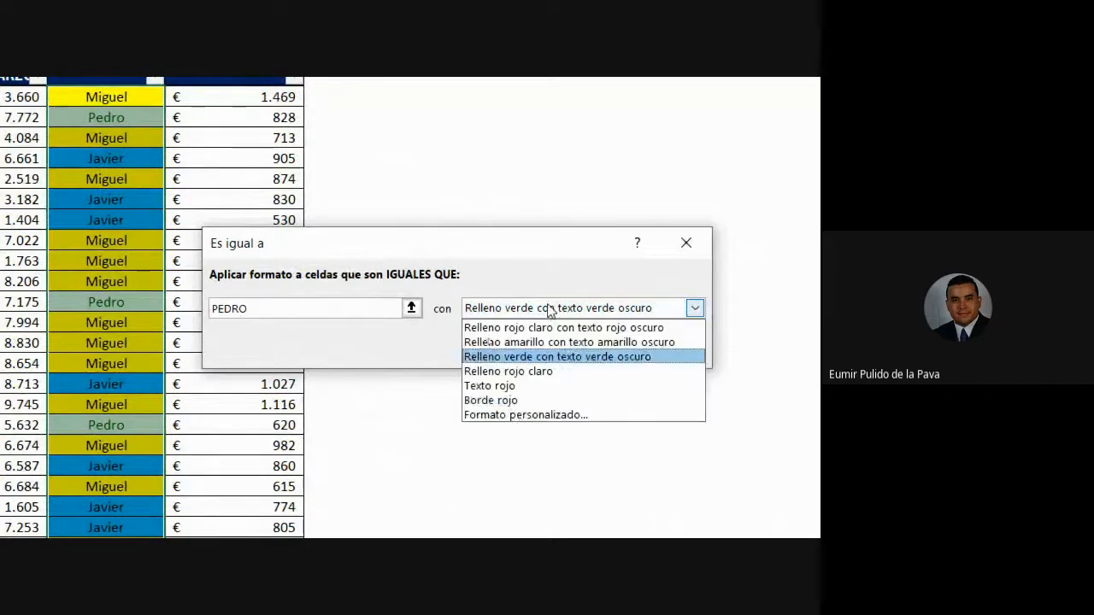
click(526, 415)
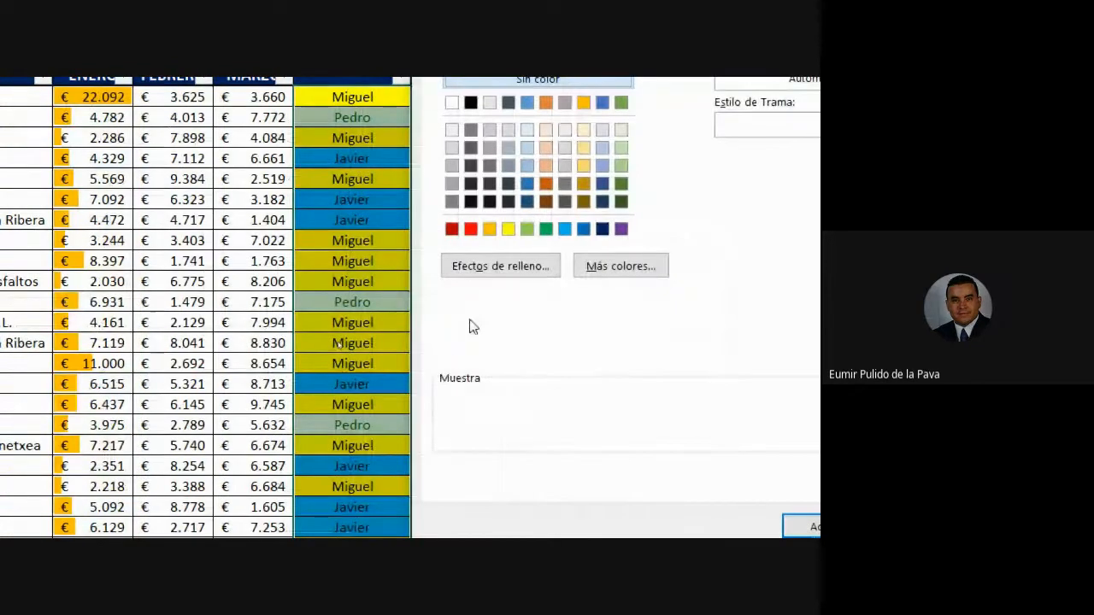
click(545, 229)
click(526, 229)
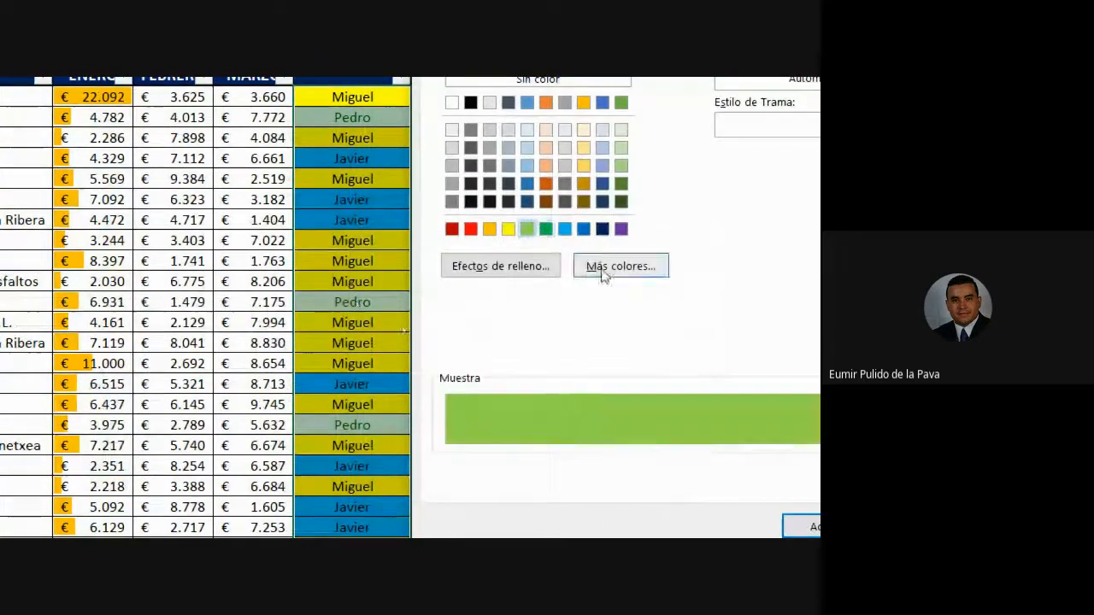
click(812, 527)
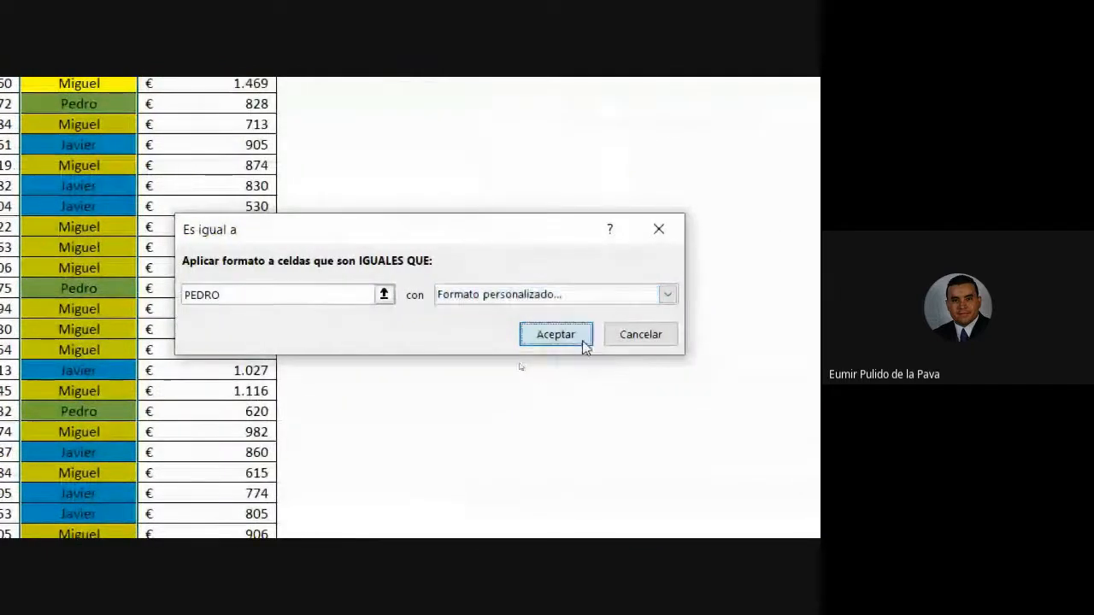
click(582, 339)
click(199, 100)
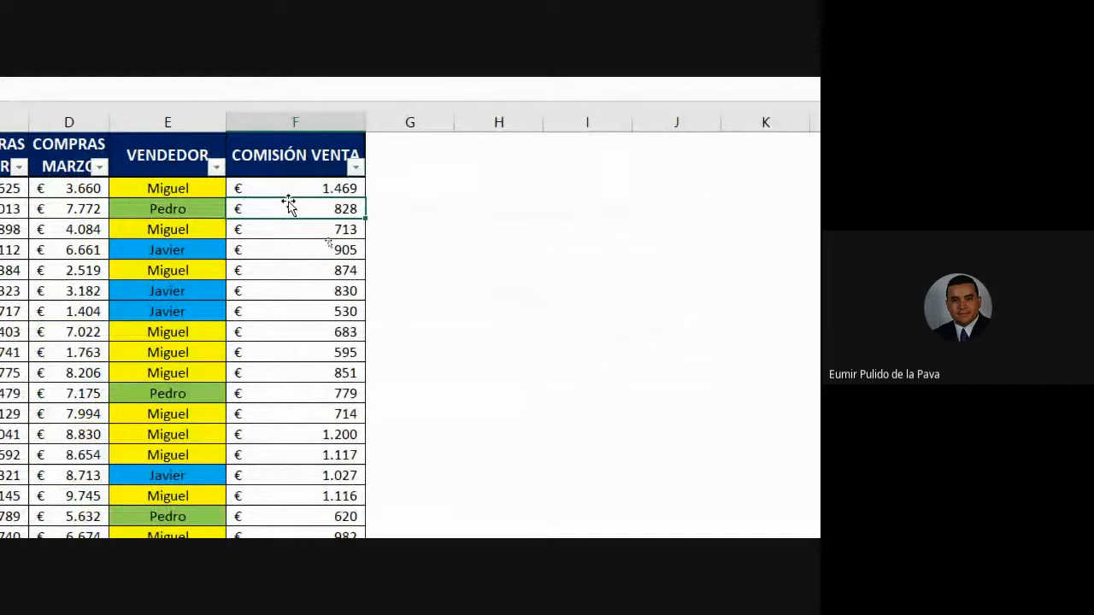
Step: Select E2:E6 in the VENDEDOR column and examine each seller's rule in the conditional formatting rules manager
drag(195, 188, 171, 270)
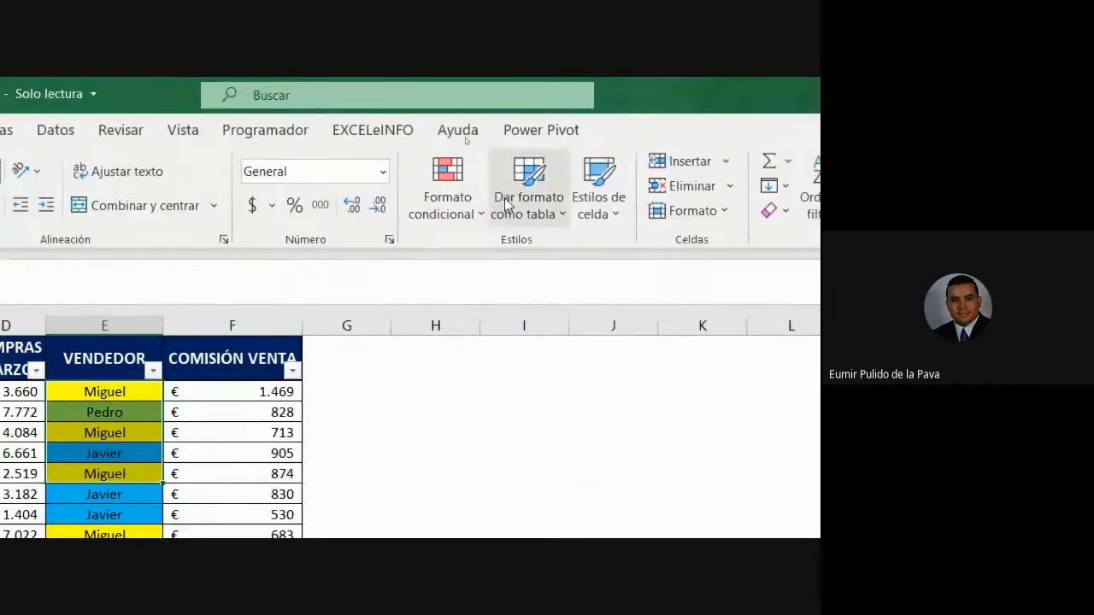
click(448, 201)
click(475, 458)
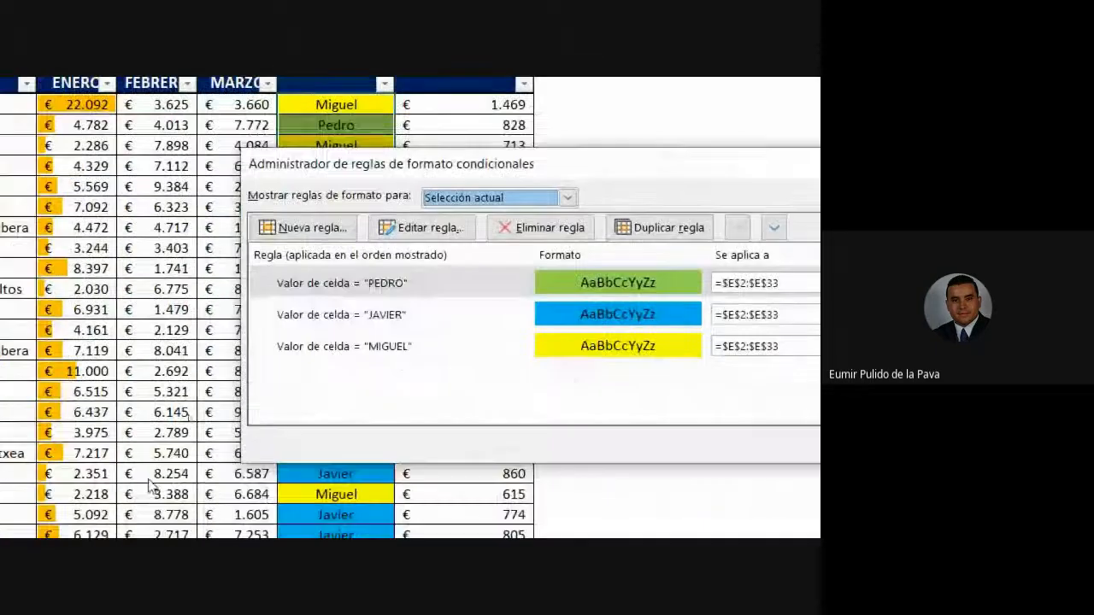
click(386, 315)
click(376, 347)
click(399, 292)
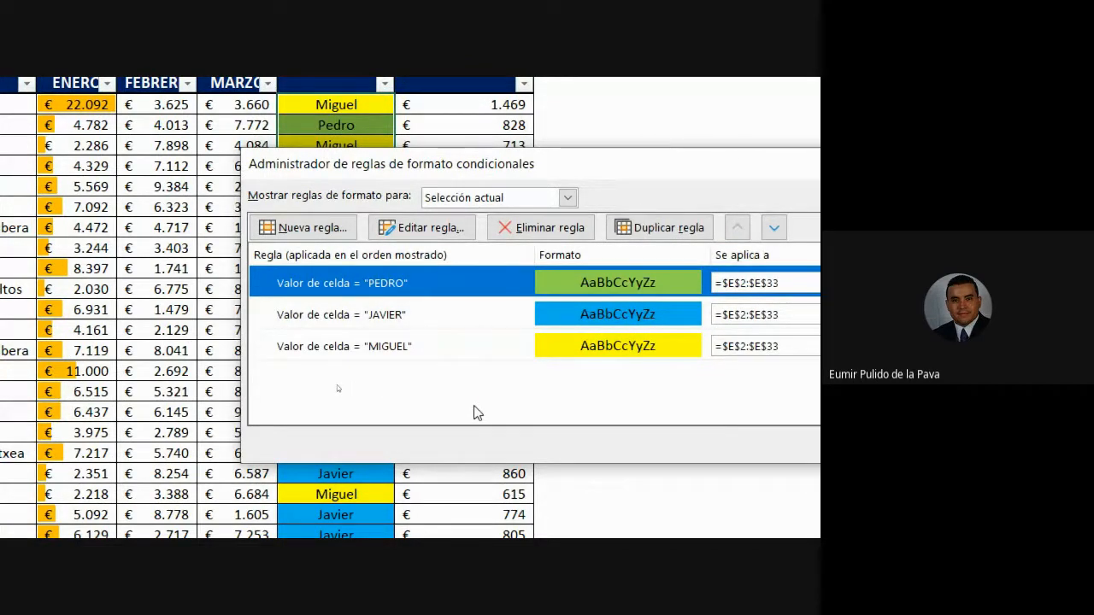
Step: Close the rules manager and replace the VENDEDOR entries: E4 with the seller named in E3, and E8 with the seller named in E2
click(794, 444)
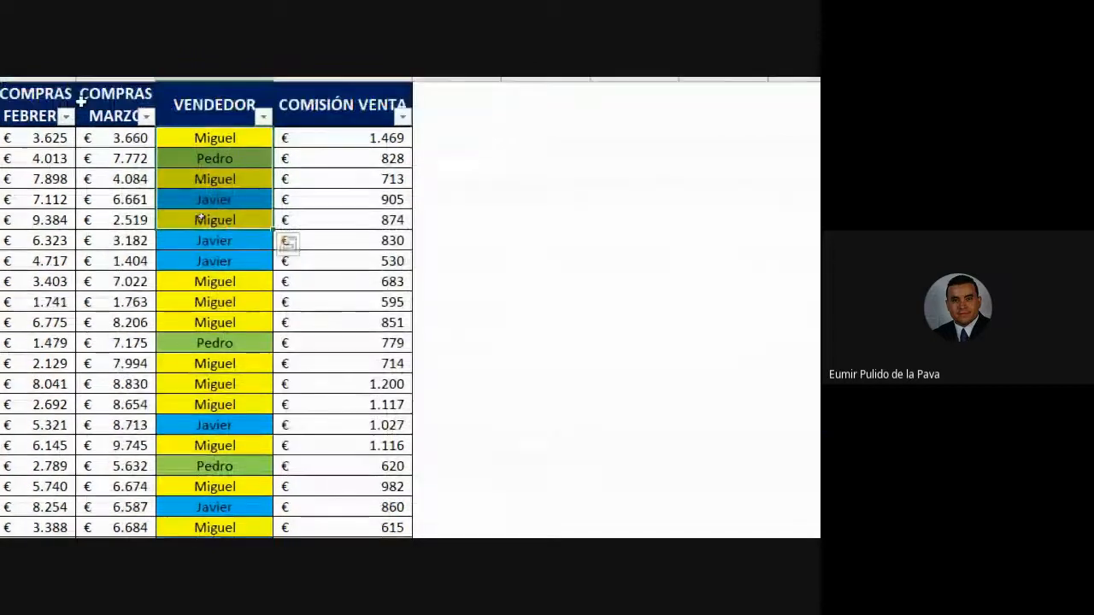
click(300, 146)
text(pedro)
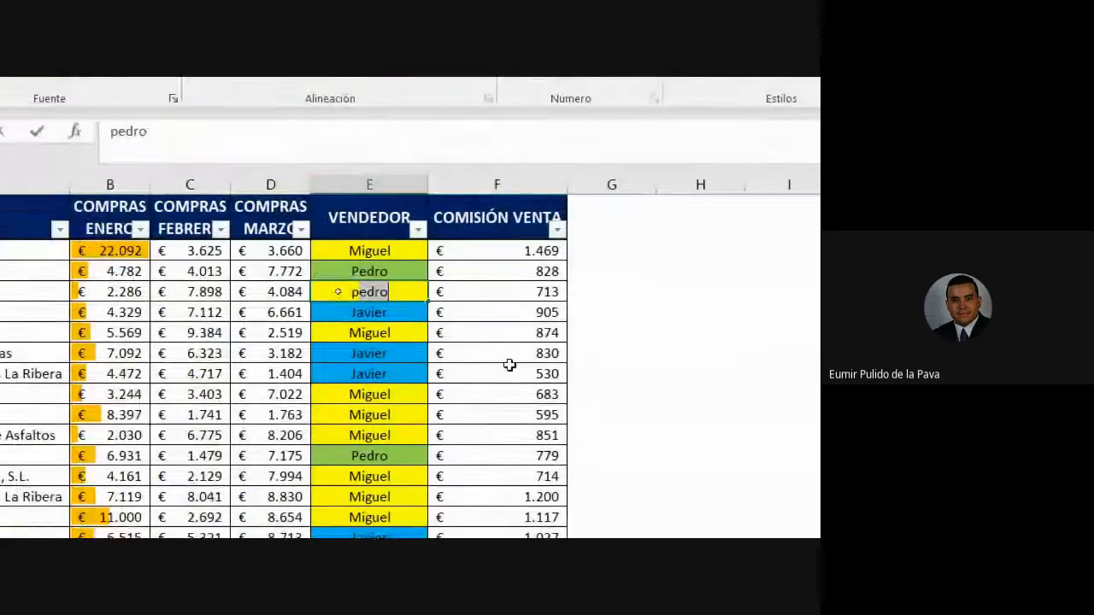
key(Return)
key(Down)
key(Down)
key(Down)
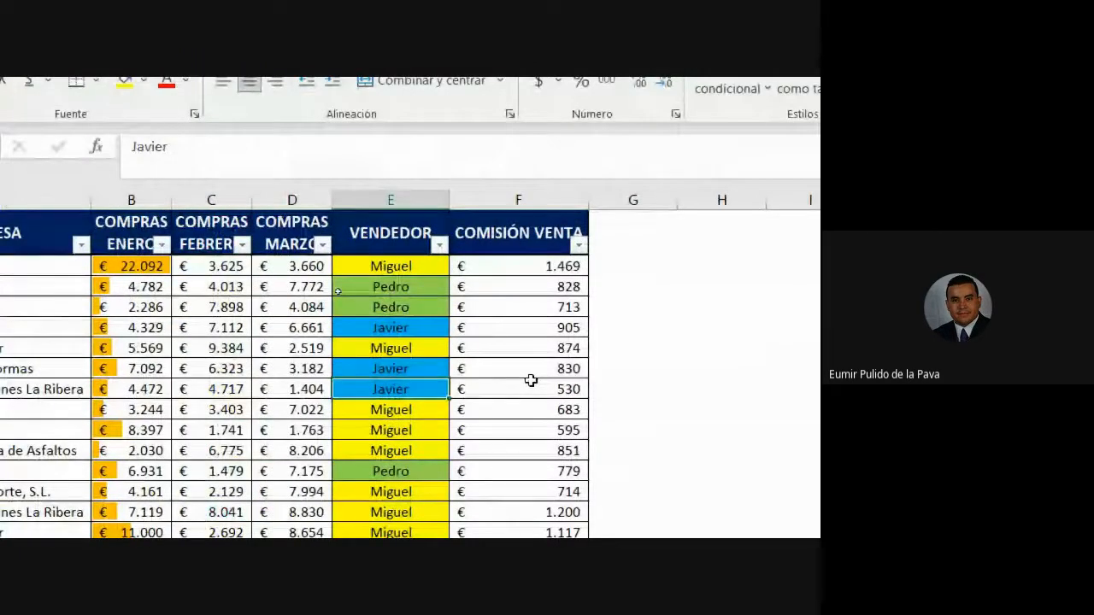
text(miguel)
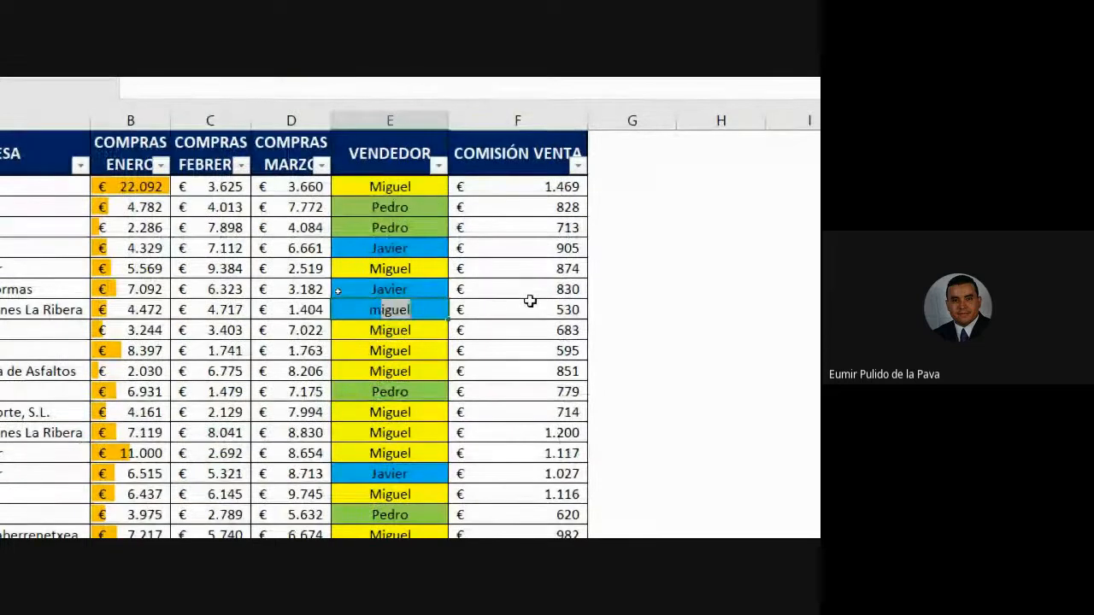
key(Return)
Step: Enter seller names that no formatting rule covers in cells E12 and E16 of the VENDEDOR column
key(Down)
key(Down)
key(Down)
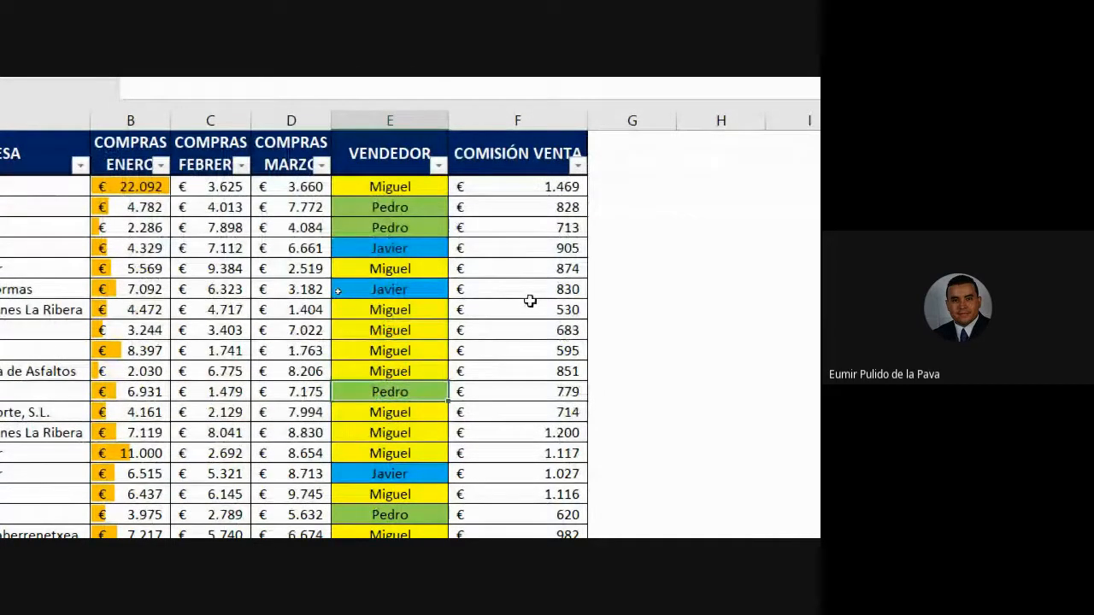
text(eUMI)
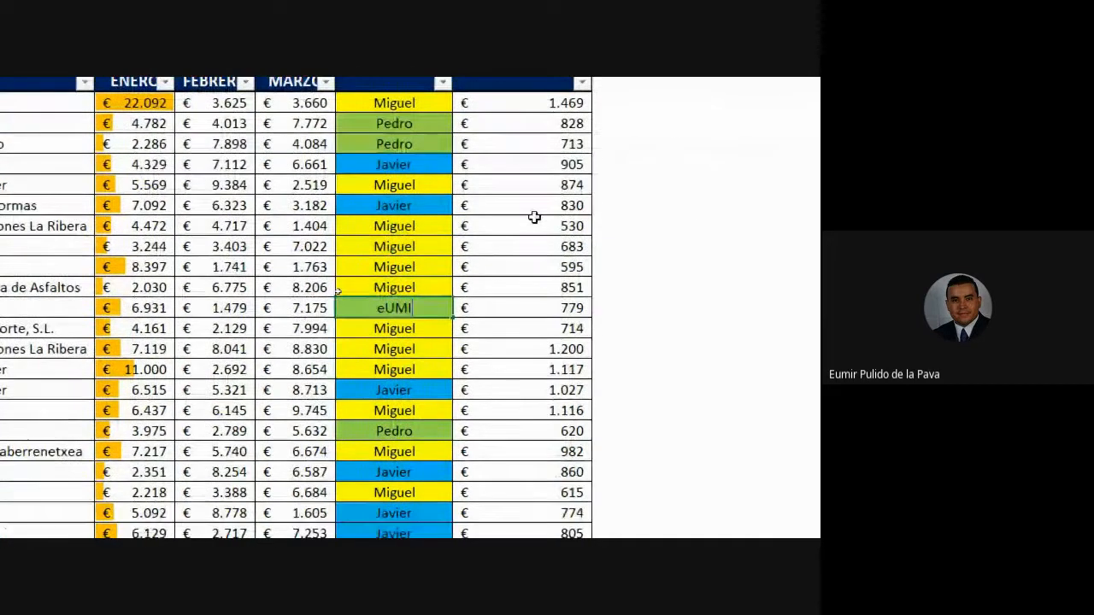
text(R)
key(Return)
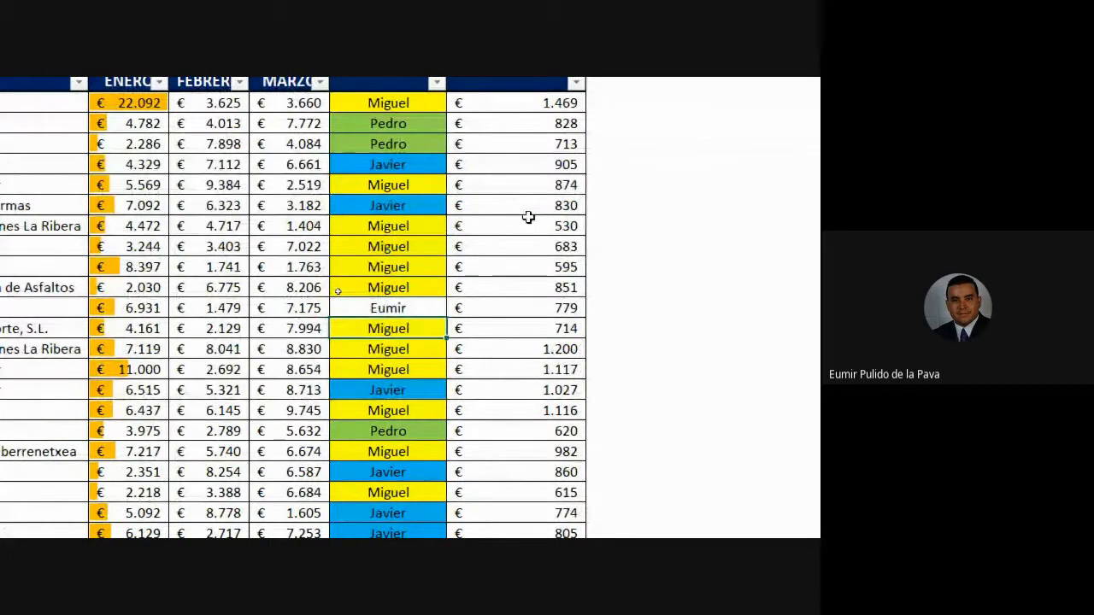
key(Down)
key(Down)
key(Down)
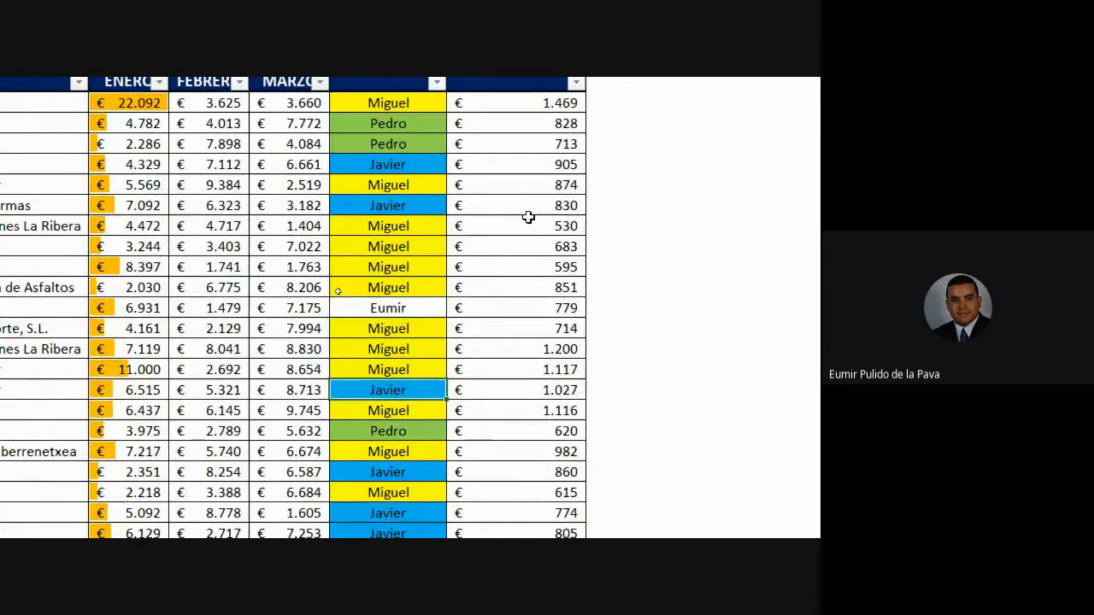
text(Jackel)
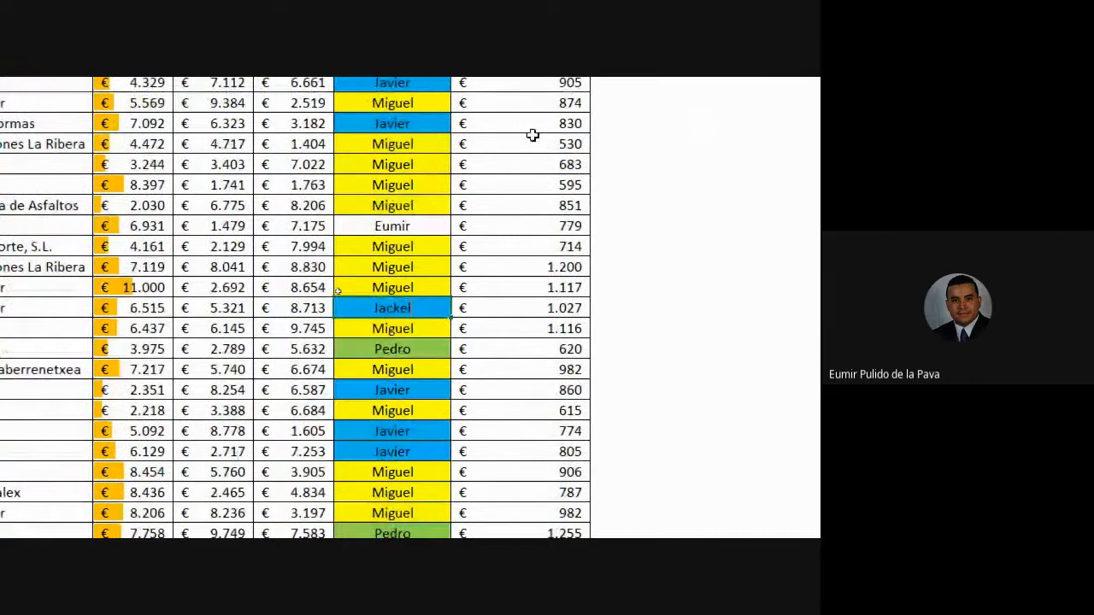
text(ine)
key(Return)
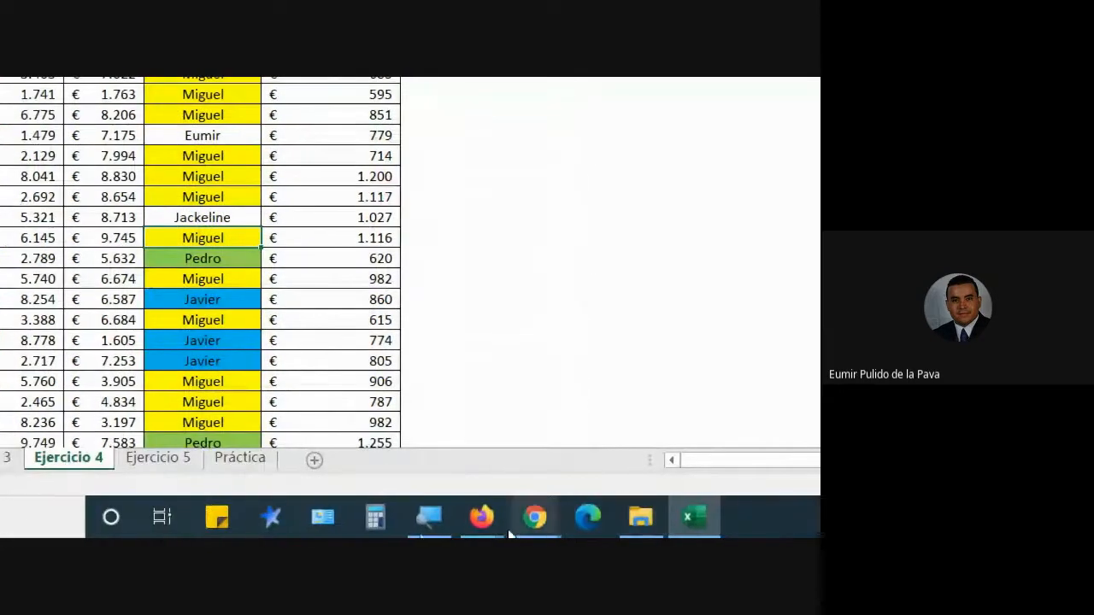
Step: Read the "Formato de conjunto de íconos" instruction of Ejercicio 4 part C in the Firefox guide and check the Google Meet call
mouse_move(502, 532)
click(587, 422)
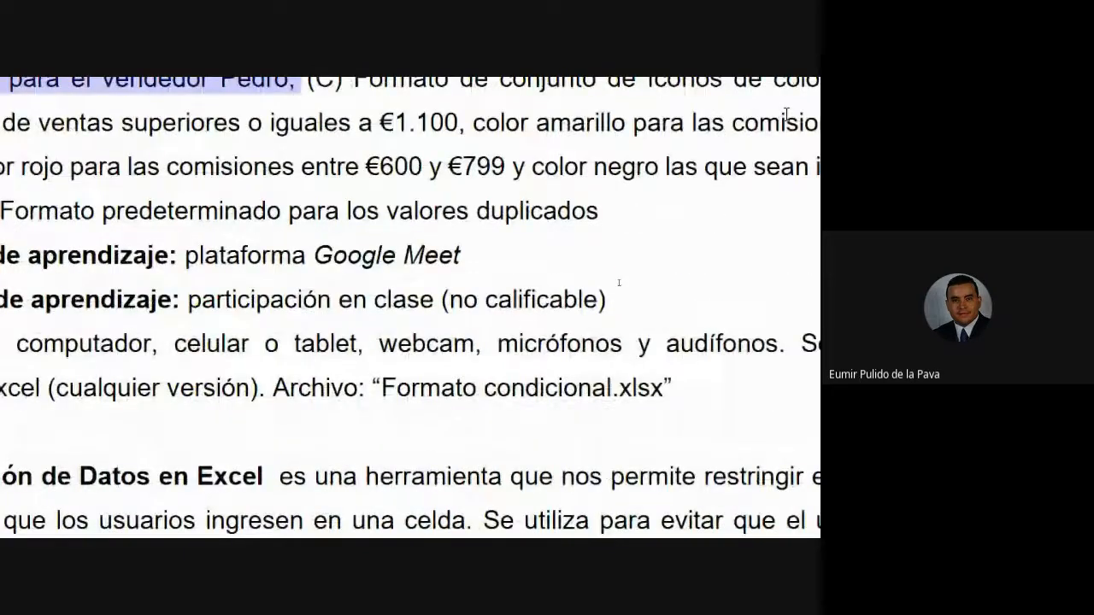
drag(268, 161, 604, 162)
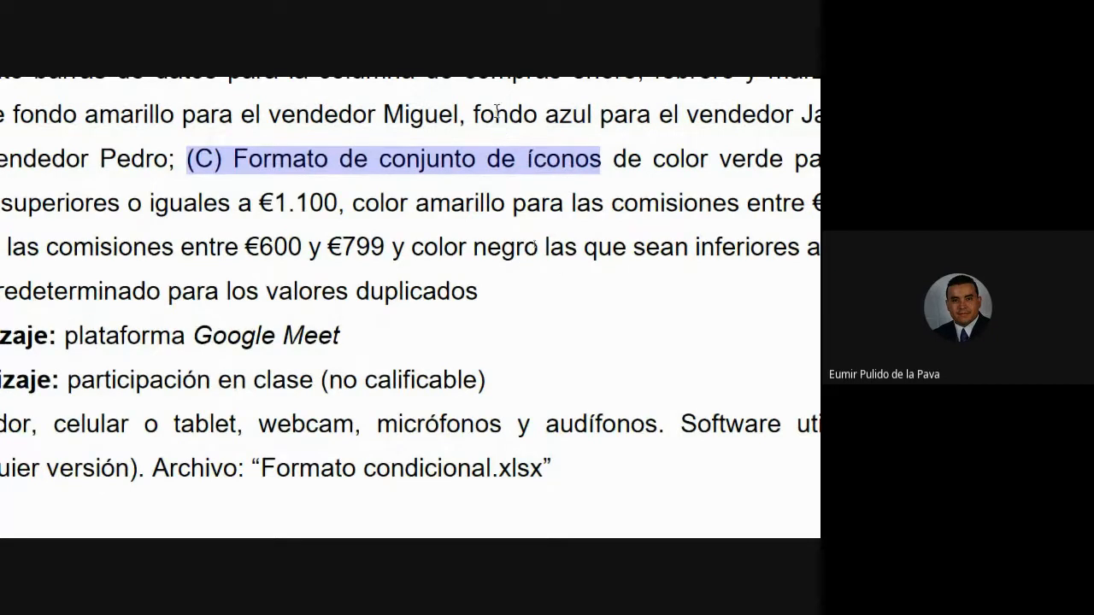
mouse_move(295, 517)
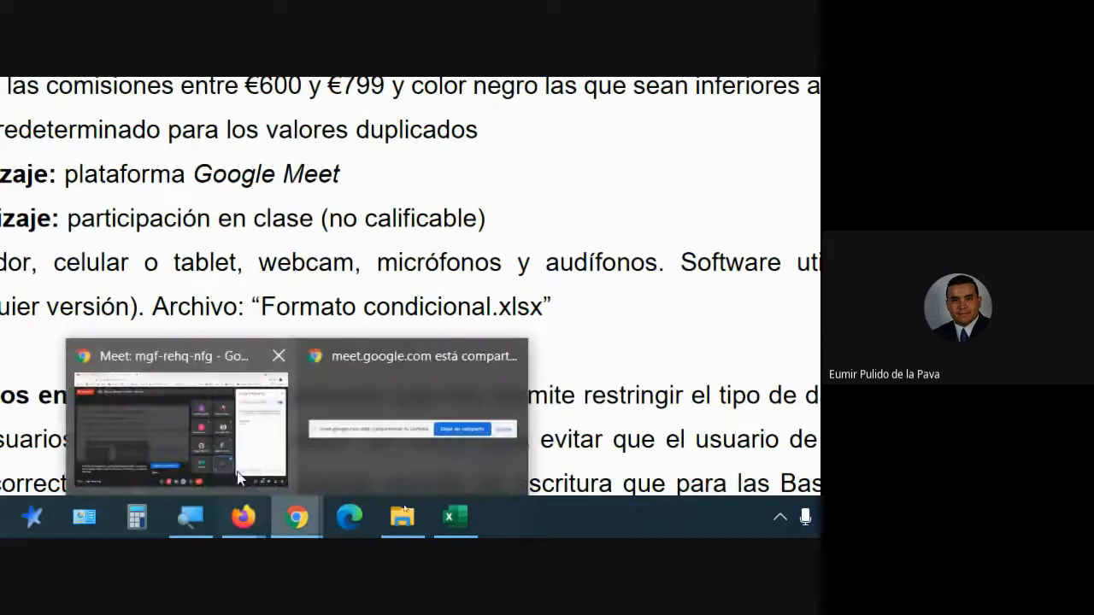
click(179, 423)
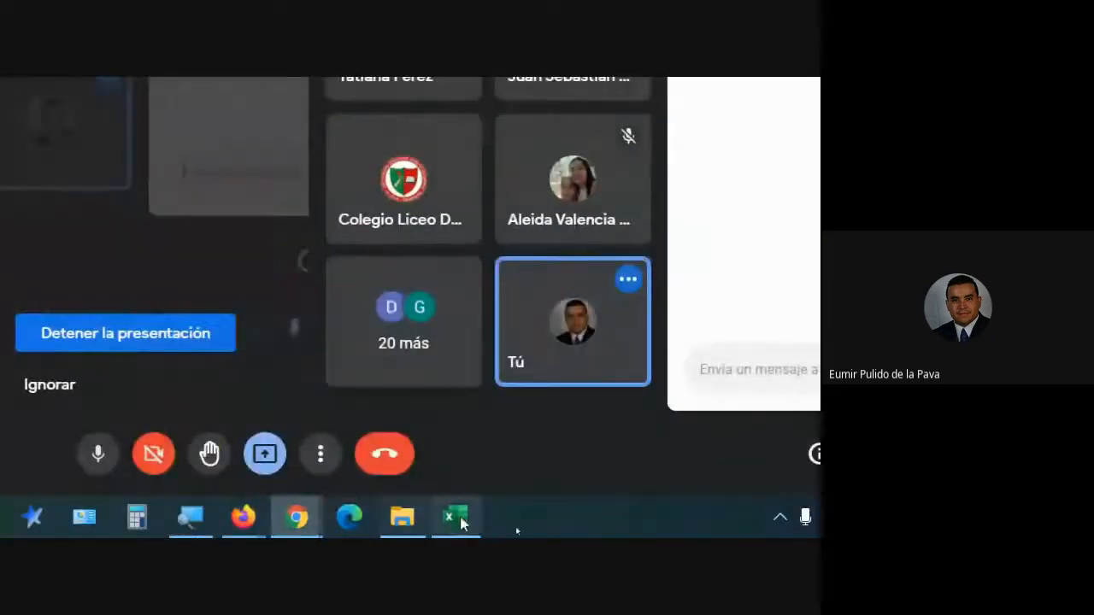
Step: Switch back to Excel and select the COMISIÓN VENTA values from F2 down to the end of the column
click(455, 520)
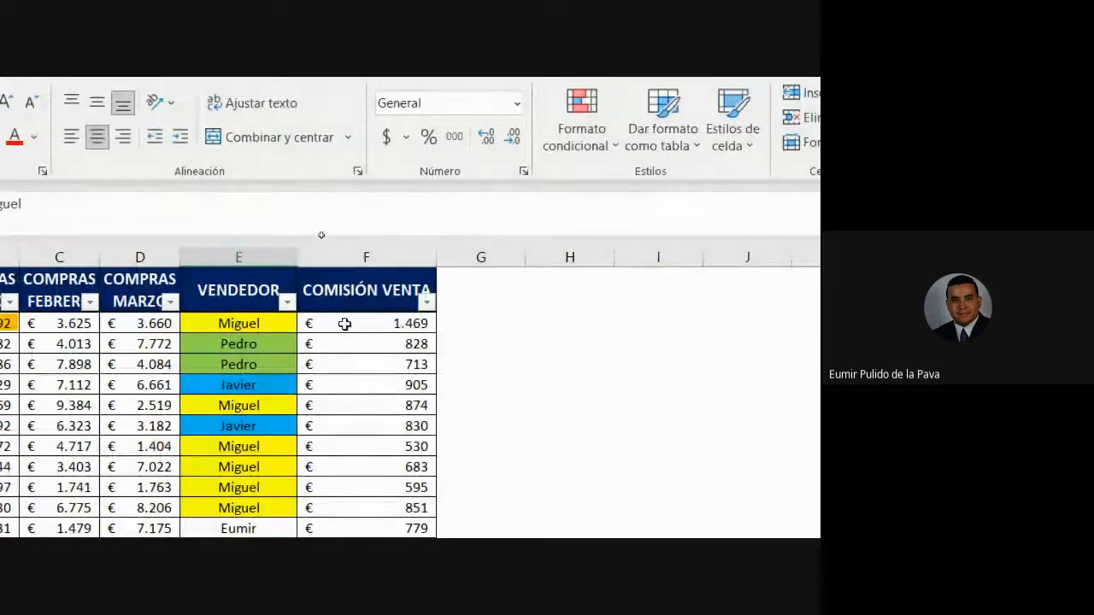
click(344, 324)
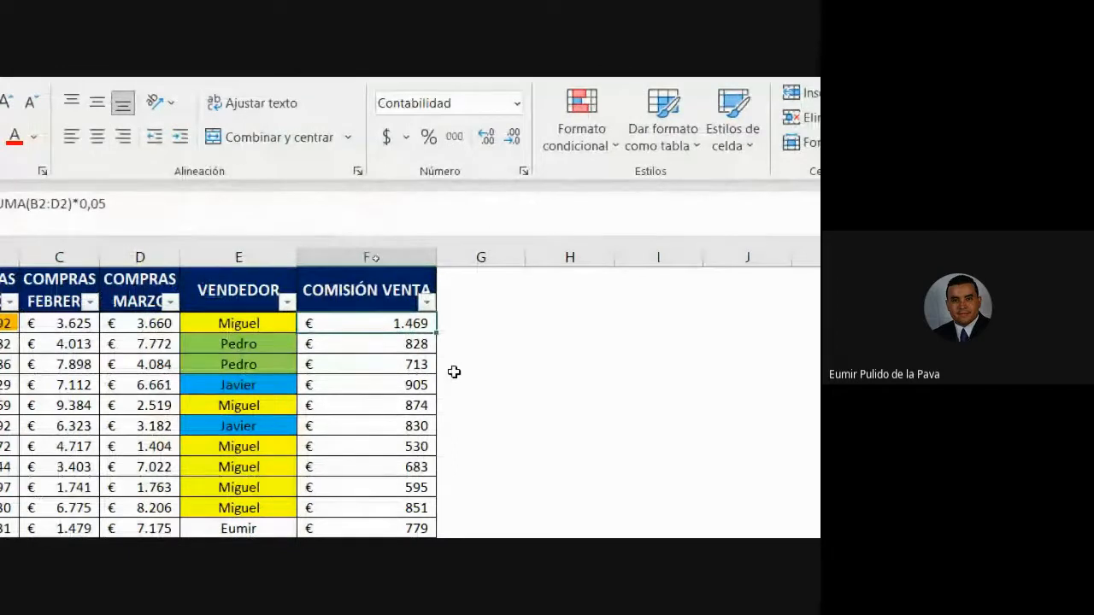
key(ctrl+shift+Down)
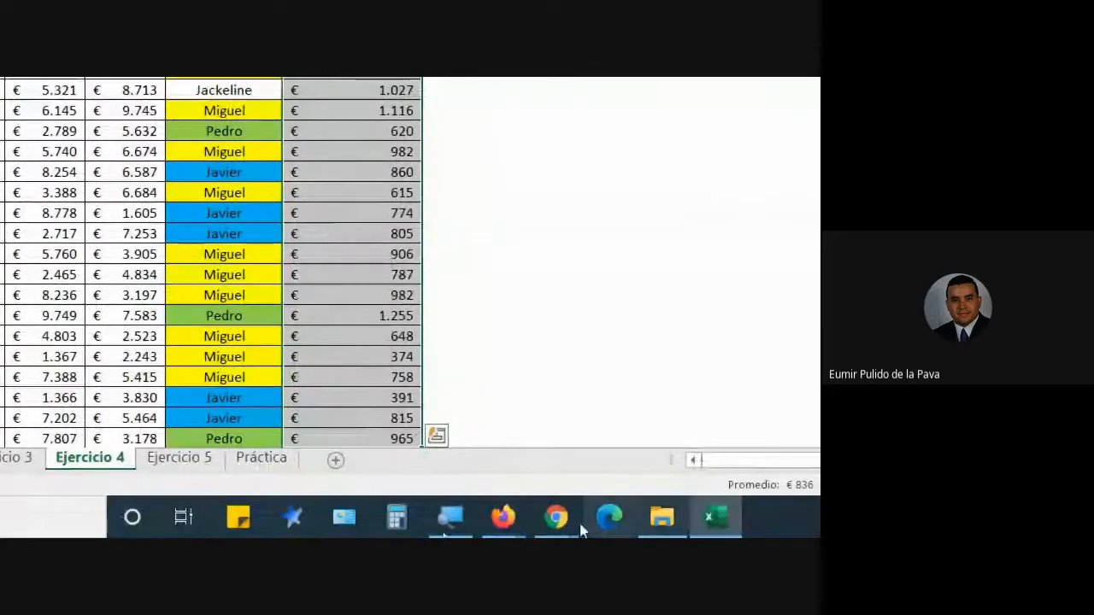
Step: Reset the screen magnifier (Lupa) to 100% and minimize its window
click(450, 518)
click(332, 437)
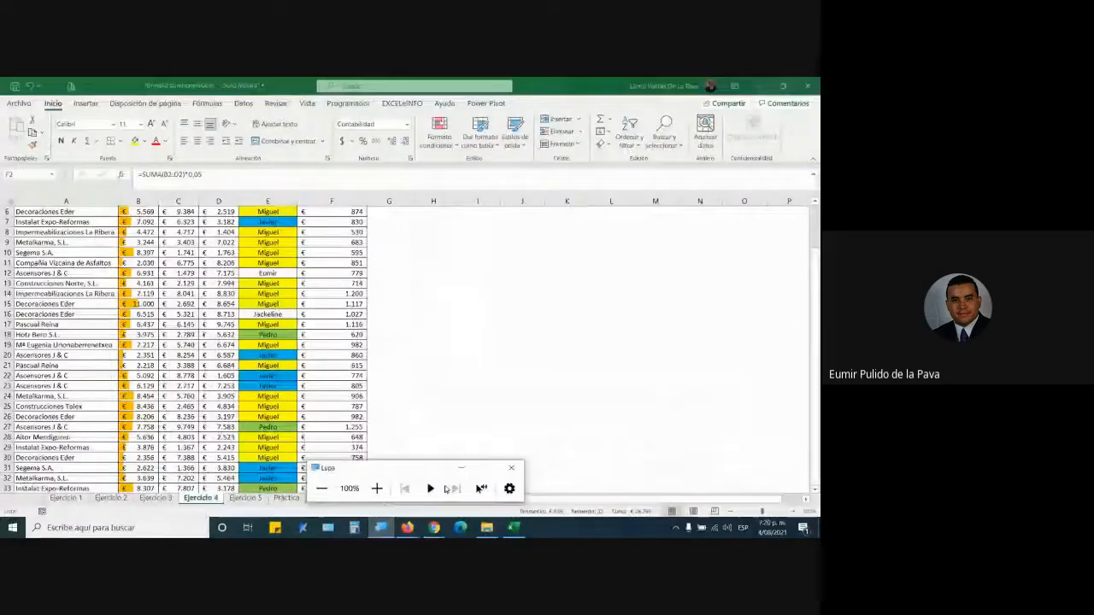
click(462, 468)
Step: Switch to the guide PDF in Firefox and examine the green icon condition for commissions of €1.100 or more in part C
mouse_move(407, 527)
click(451, 489)
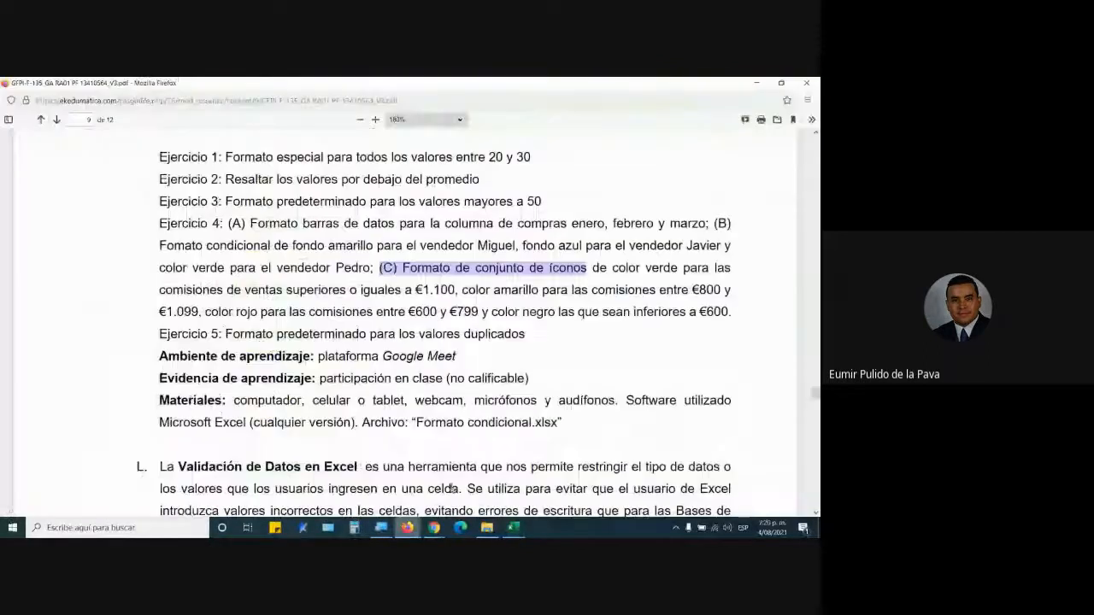
click(41, 129)
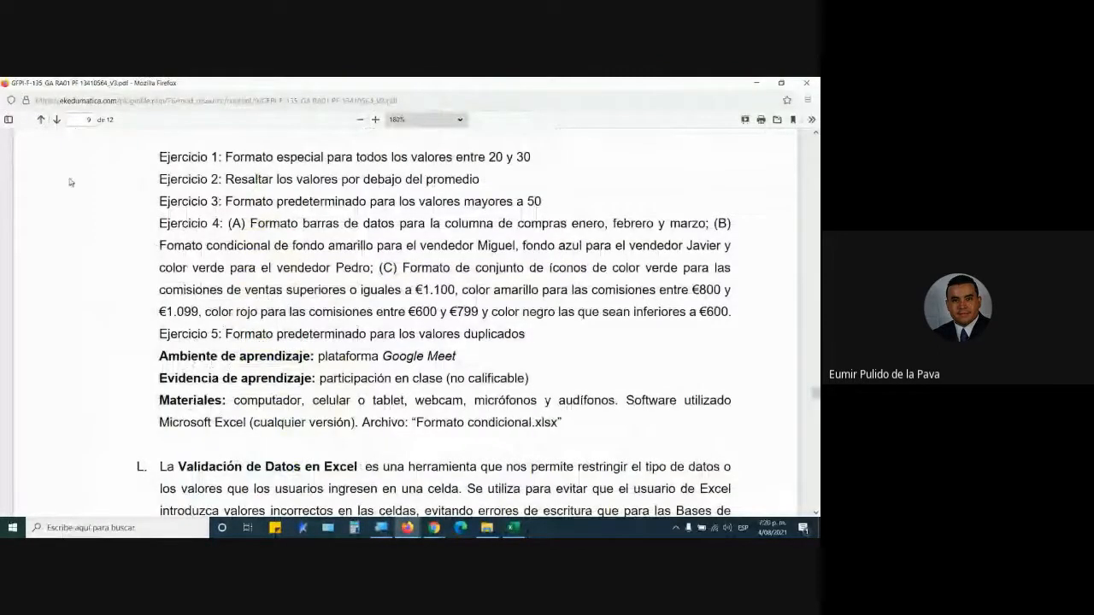
drag(531, 267, 460, 290)
click(460, 289)
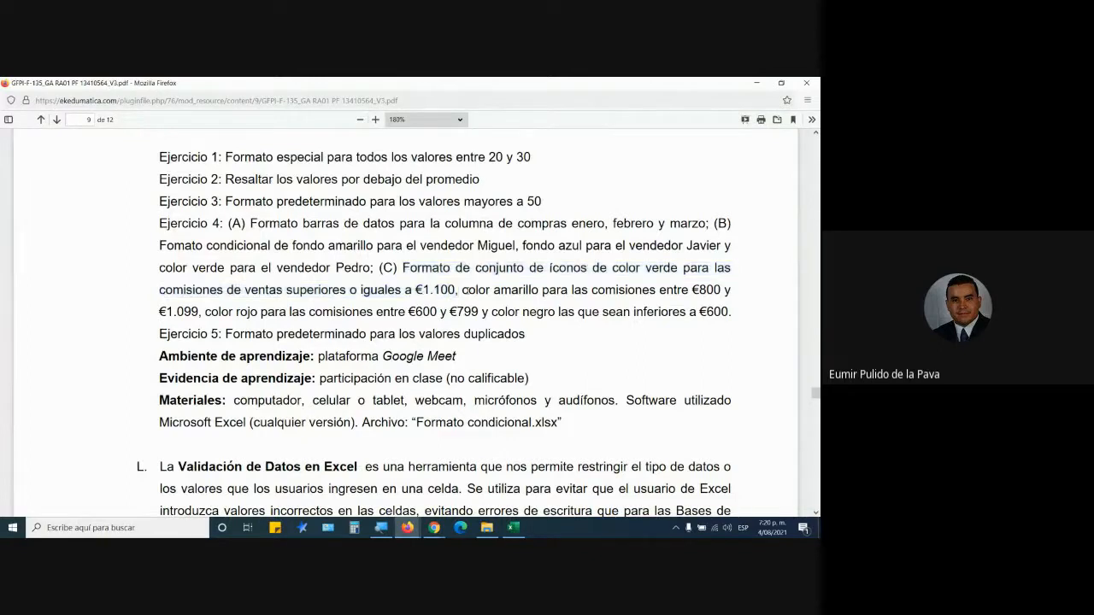
click(128, 528)
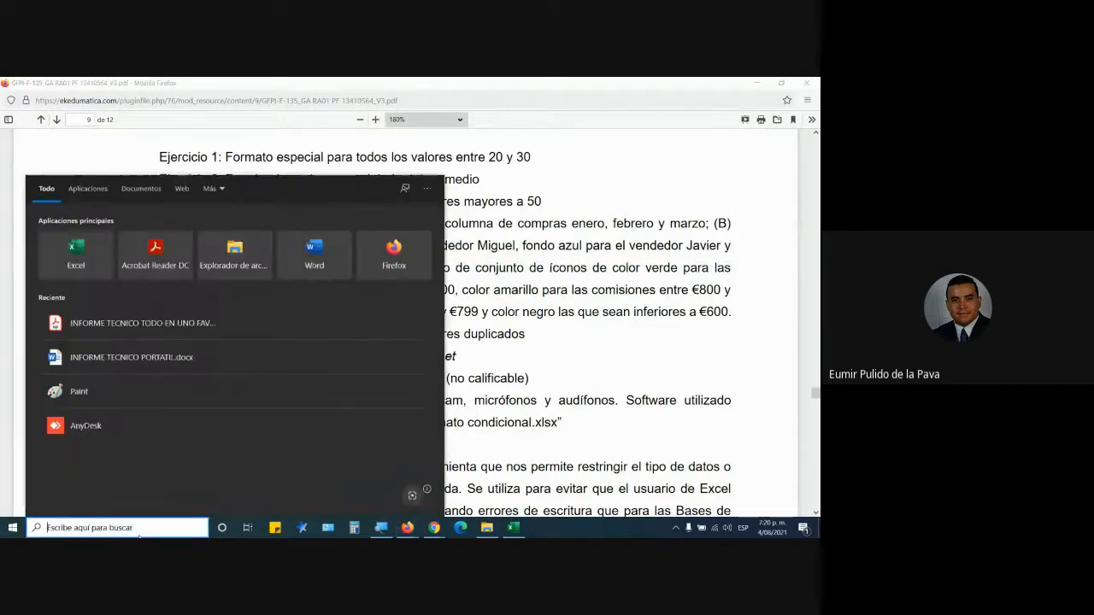
text(pai)
key(Return)
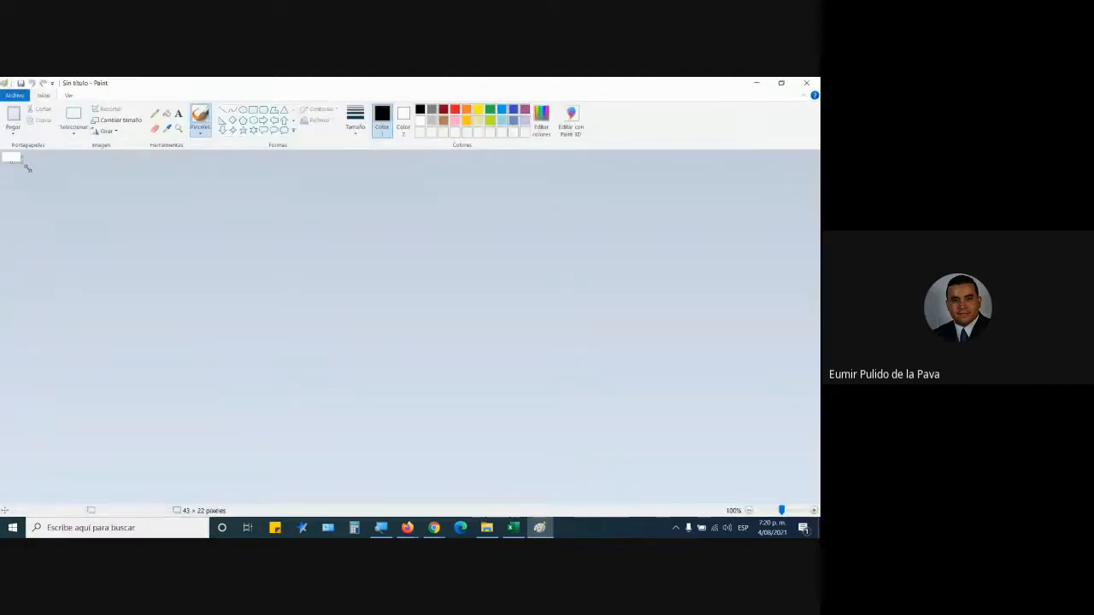
key(alt+F4)
Step: Start Word and create a blank document for noting the icon conditions
key(super)
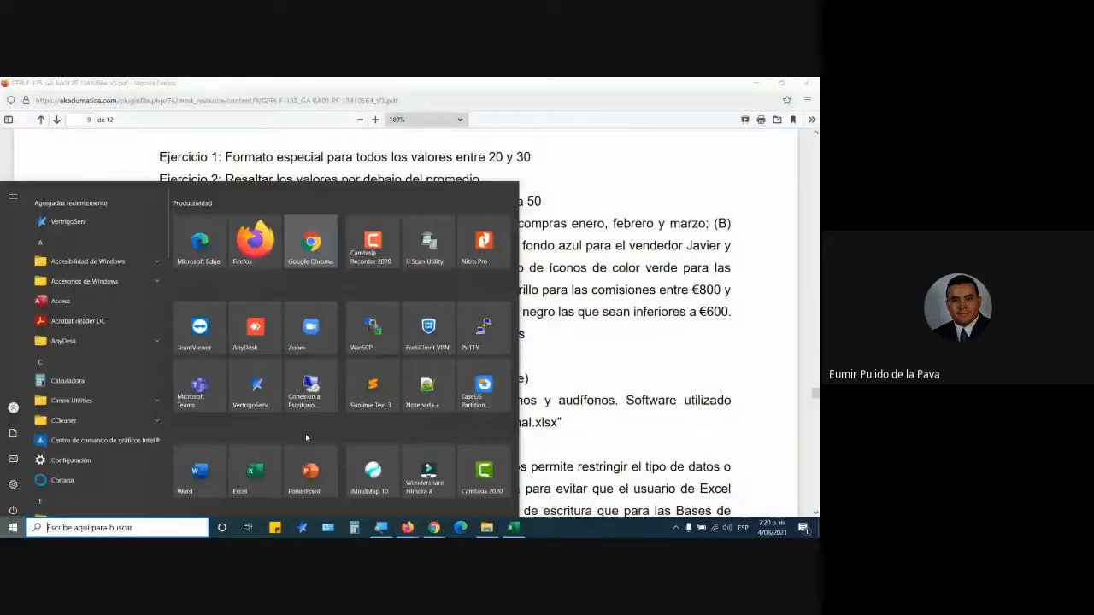
click(199, 472)
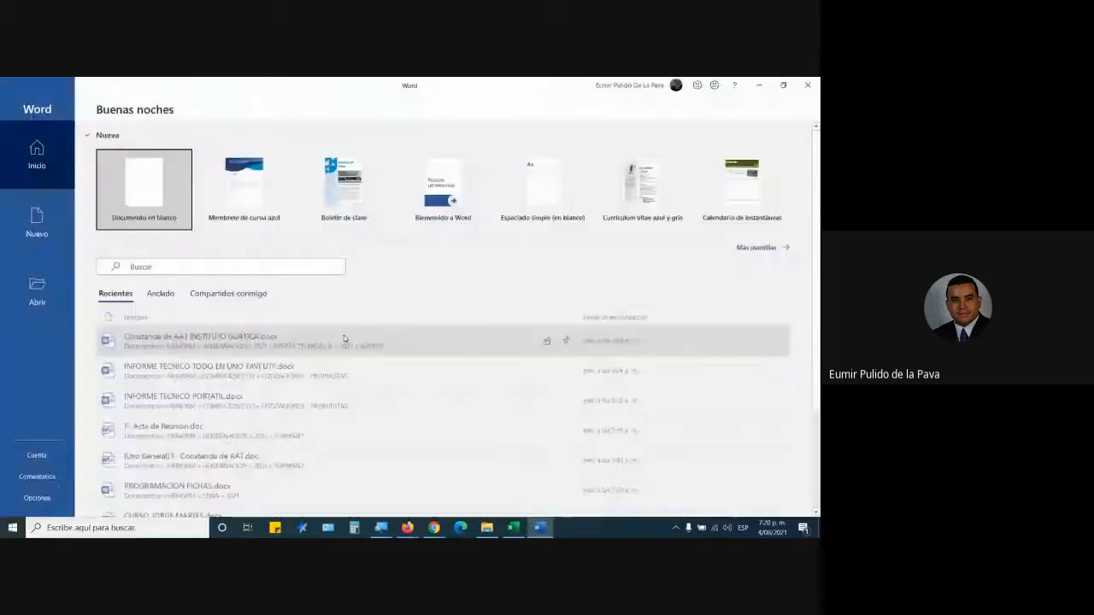
click(133, 178)
Step: Check the guide and write the green icon condition "VERDE >= 1100" as the first line of the Word document
key(alt+Tab)
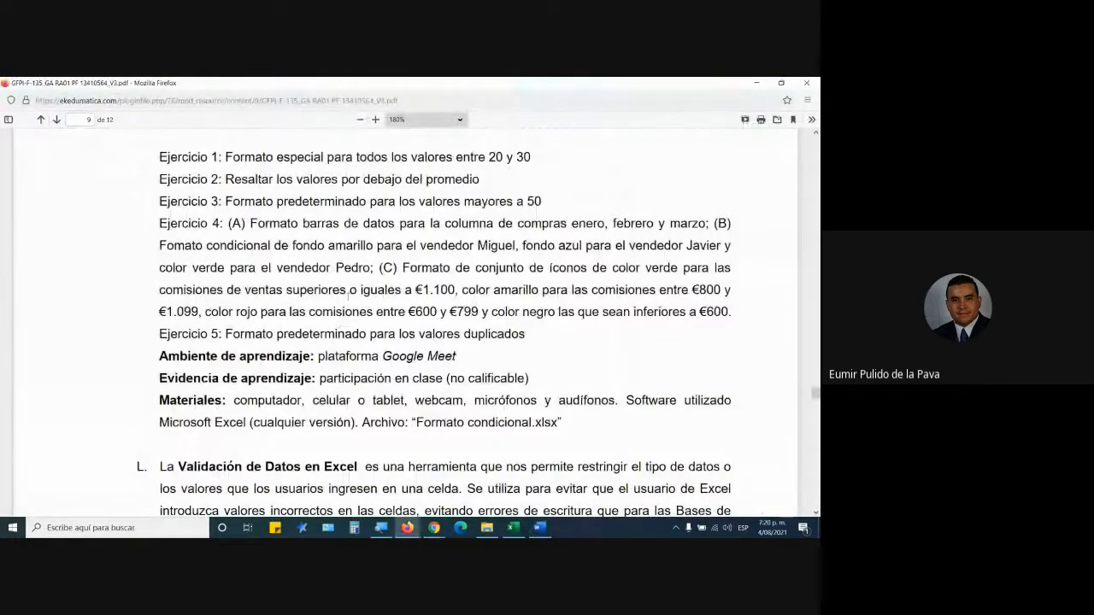
key(alt+Tab)
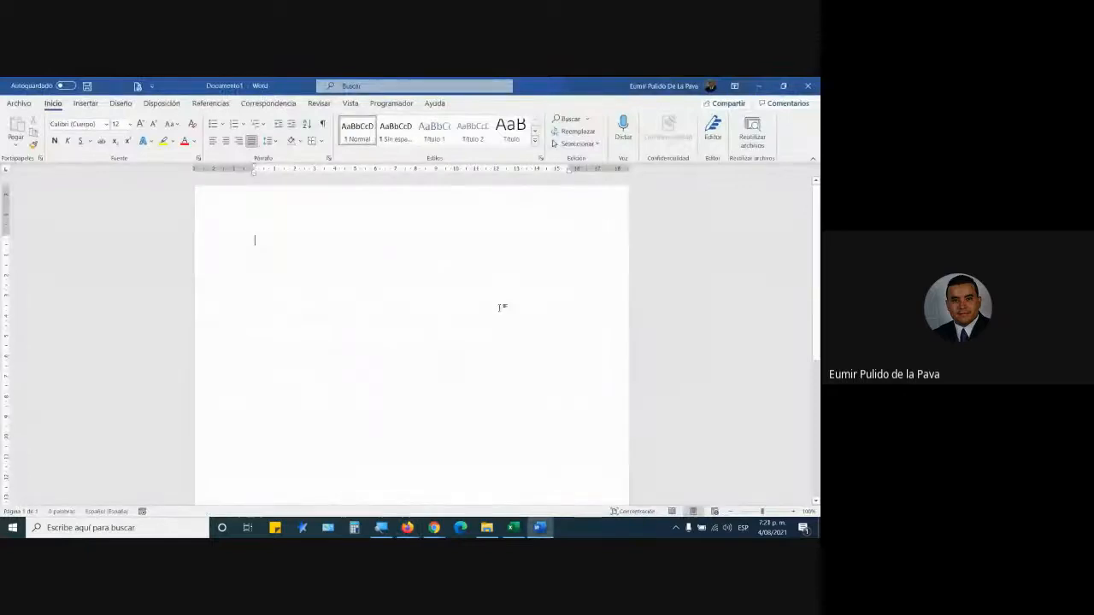
text(VERDE -> )
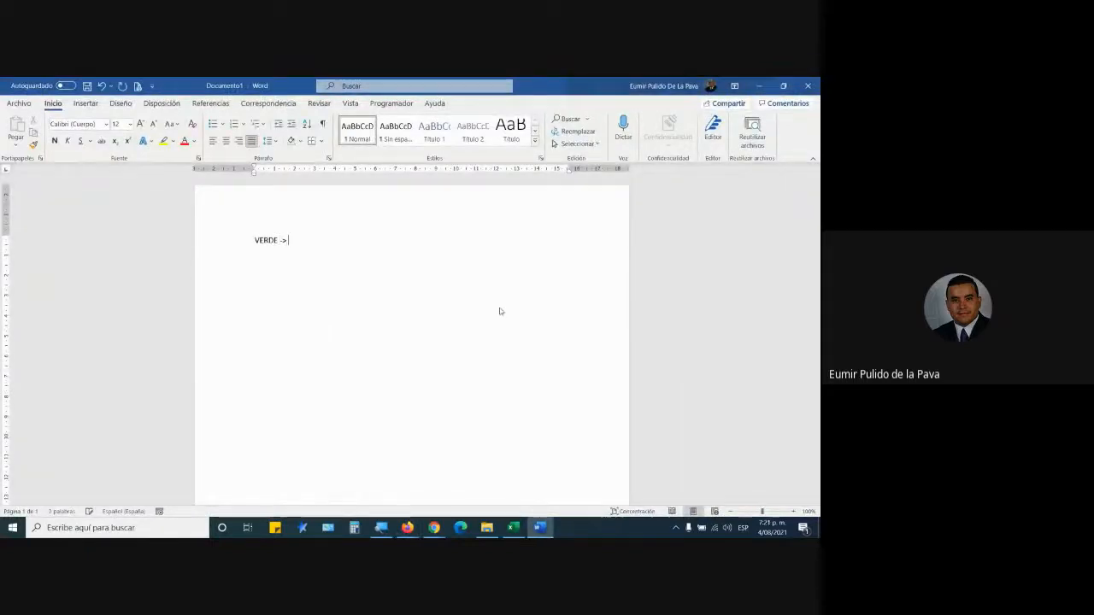
text(>)
key(BackSpace)
key(BackSpace)
text(>=)
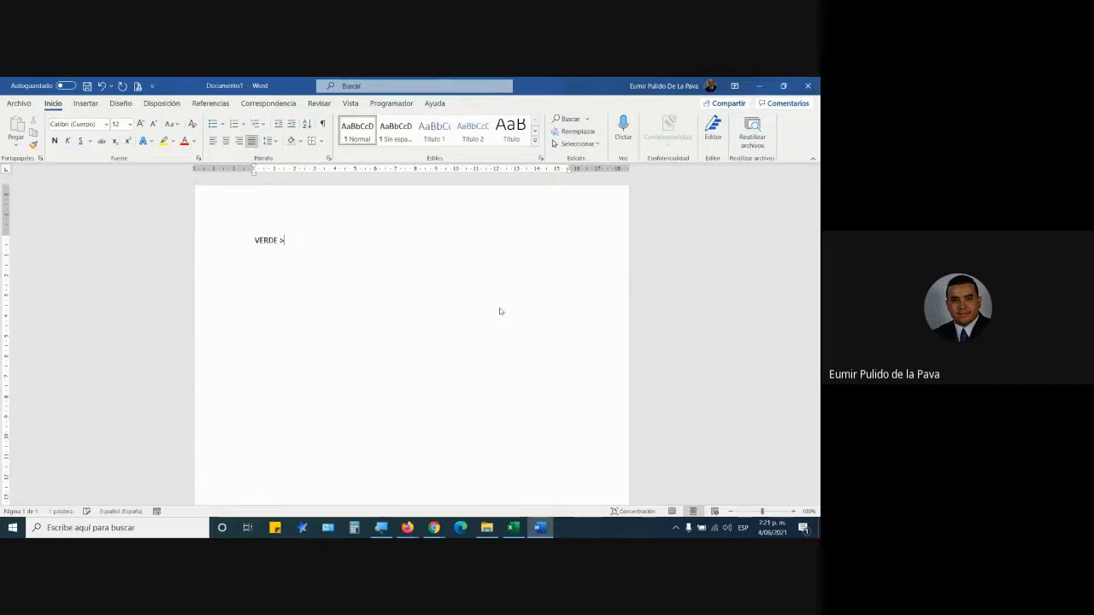
text( 1100)
key(Return)
Step: Consult the yellow condition in the guide and note "AMARILLO >=800 Y <= 1099" in Word, plus an alternative form using >=800 and 1100
key(alt+Tab)
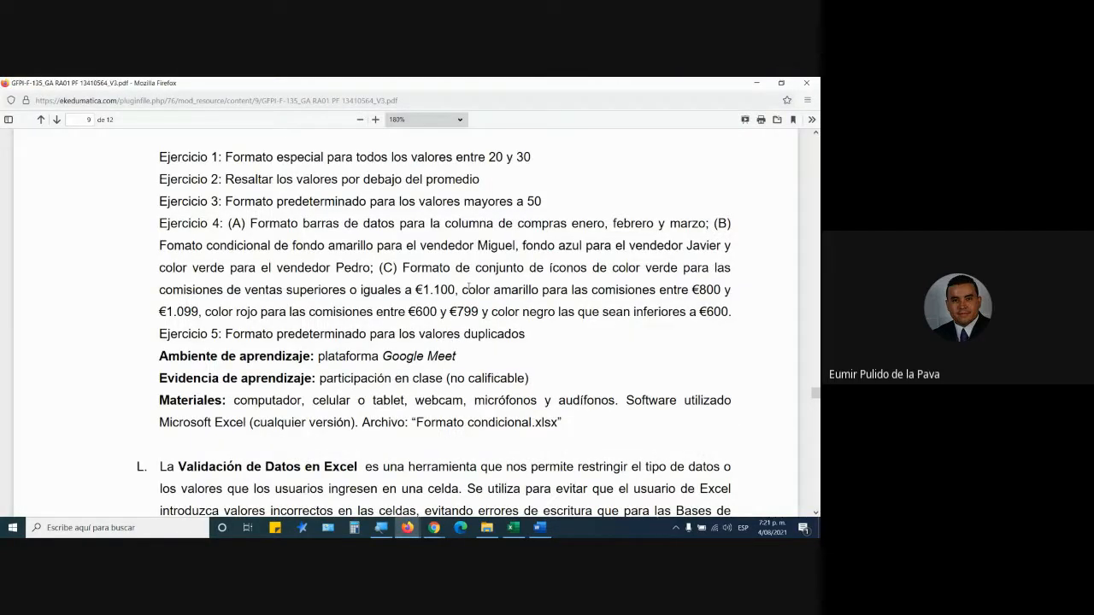
drag(469, 288, 200, 312)
key(alt+Tab)
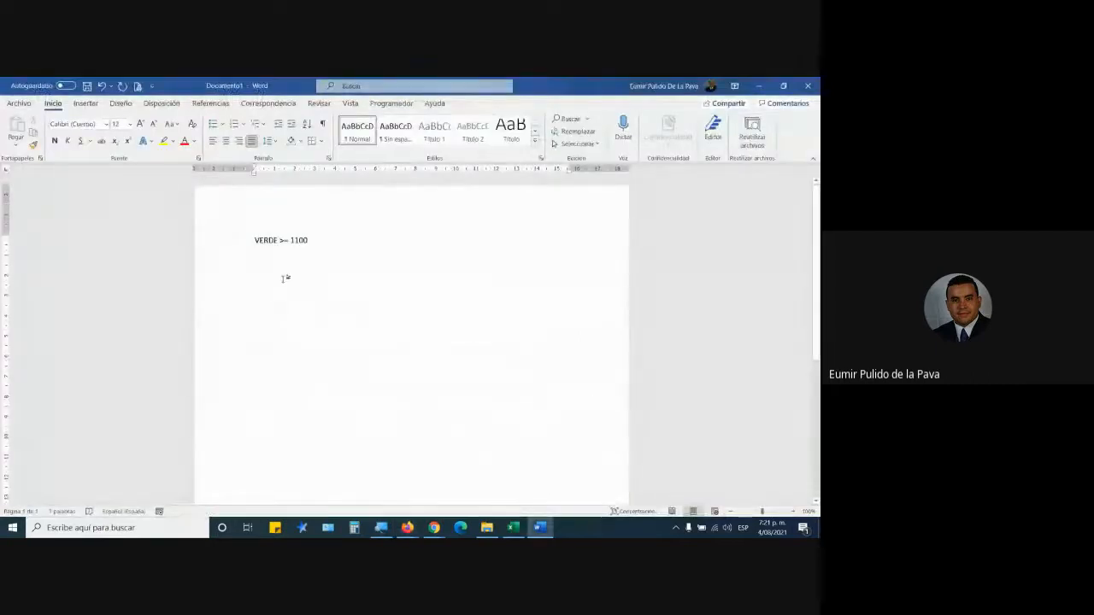
text(amaril)
key(BackSpace)
key(BackSpace)
key(BackSpace)
key(BackSpace)
key(BackSpace)
key(BackSpace)
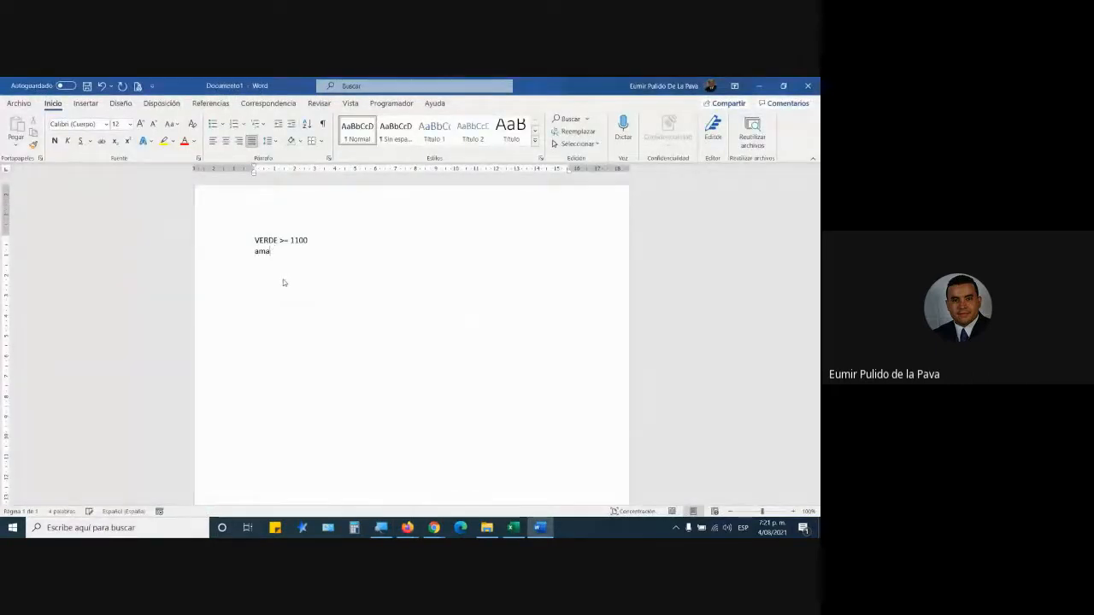
text(AMARILLO >=800 Y <= 1099 - >=)
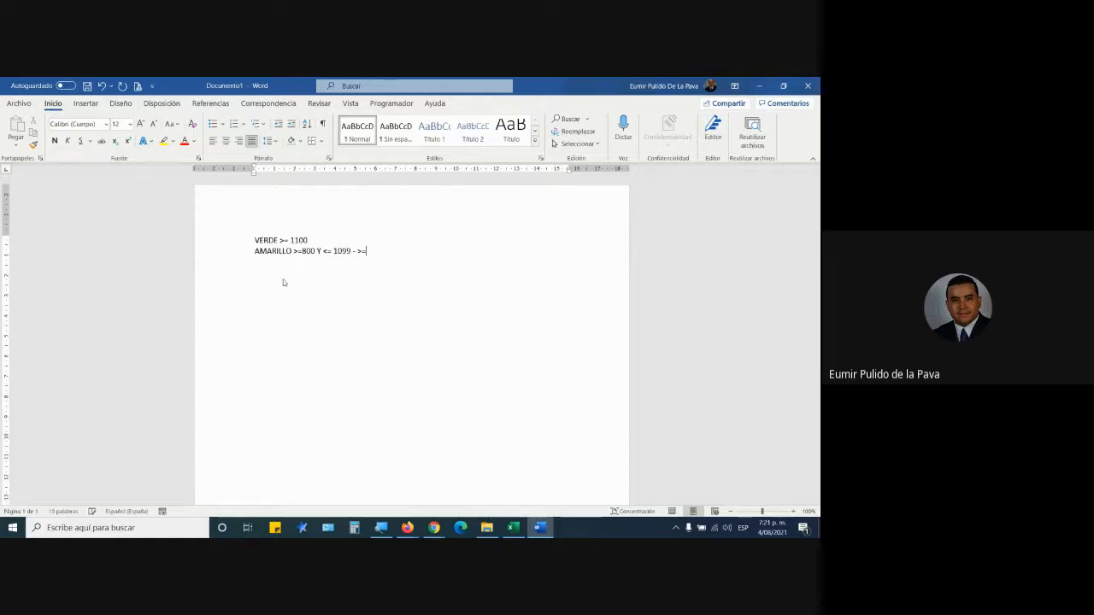
text(800)
text( Y >11)
text(100)
Step: Consult the guide and note "ROJO >=600 Y <=799 - >=600 Y <800" and "NEGRO <600 - <=599" as new lines in the Word document
key(alt+Tab)
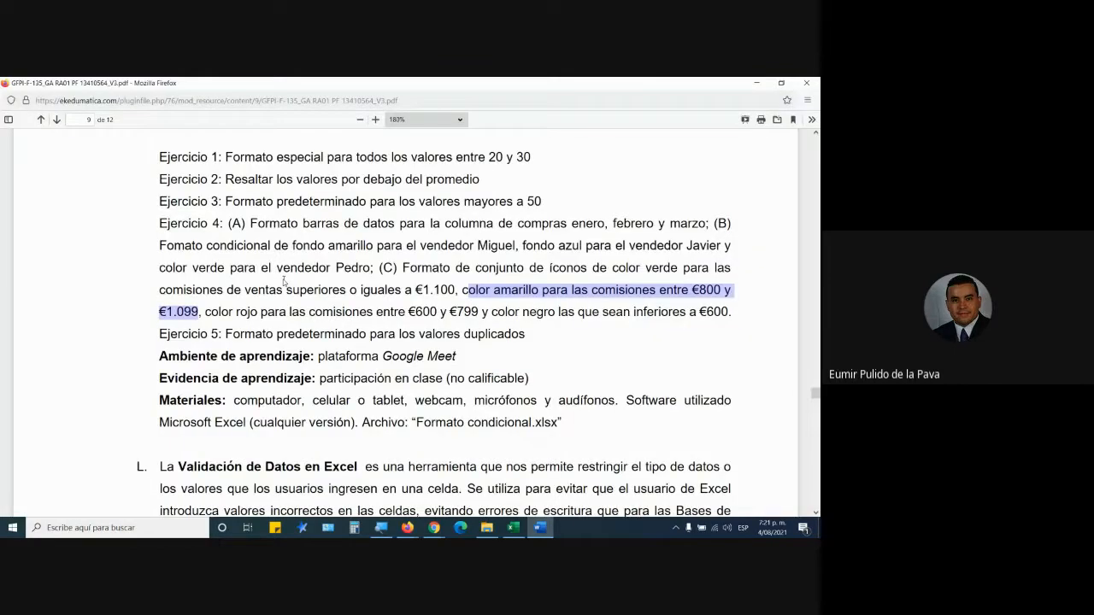
drag(237, 312, 484, 313)
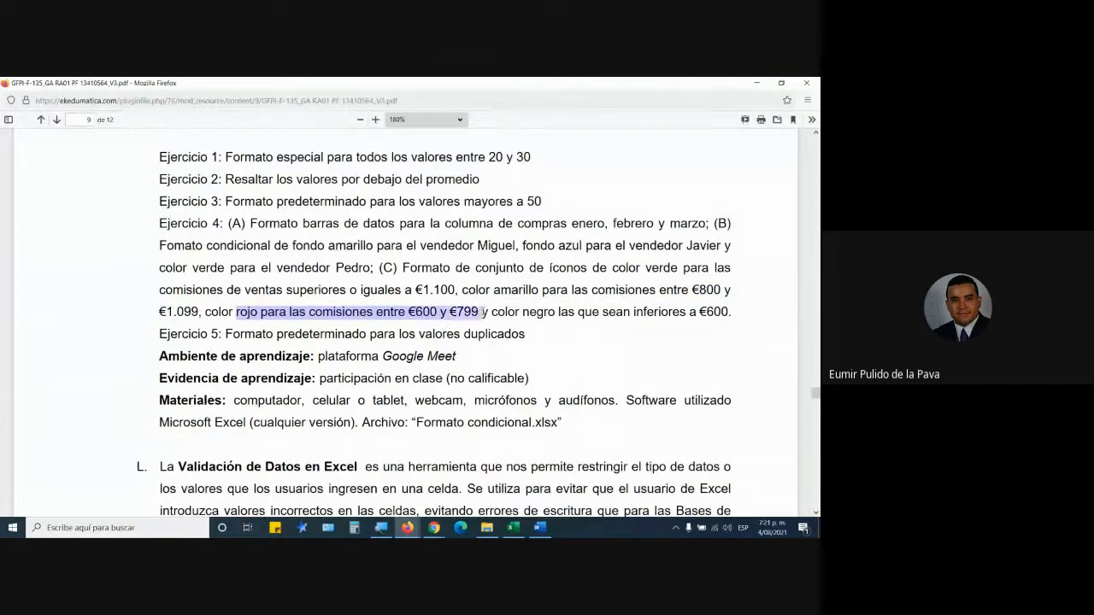
key(alt+Tab)
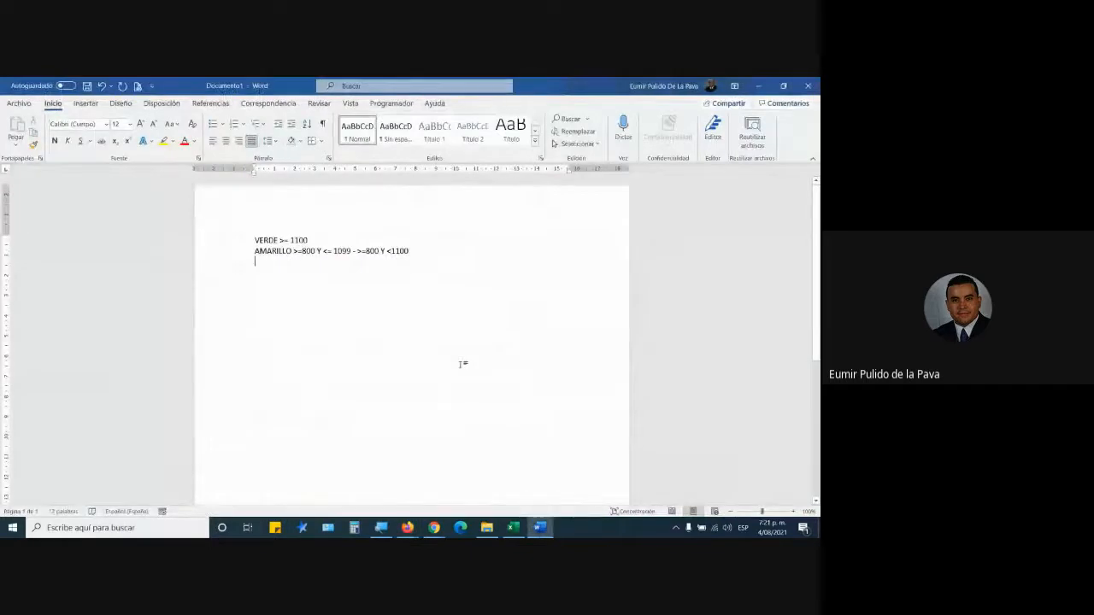
key(Return)
text(ROJO )
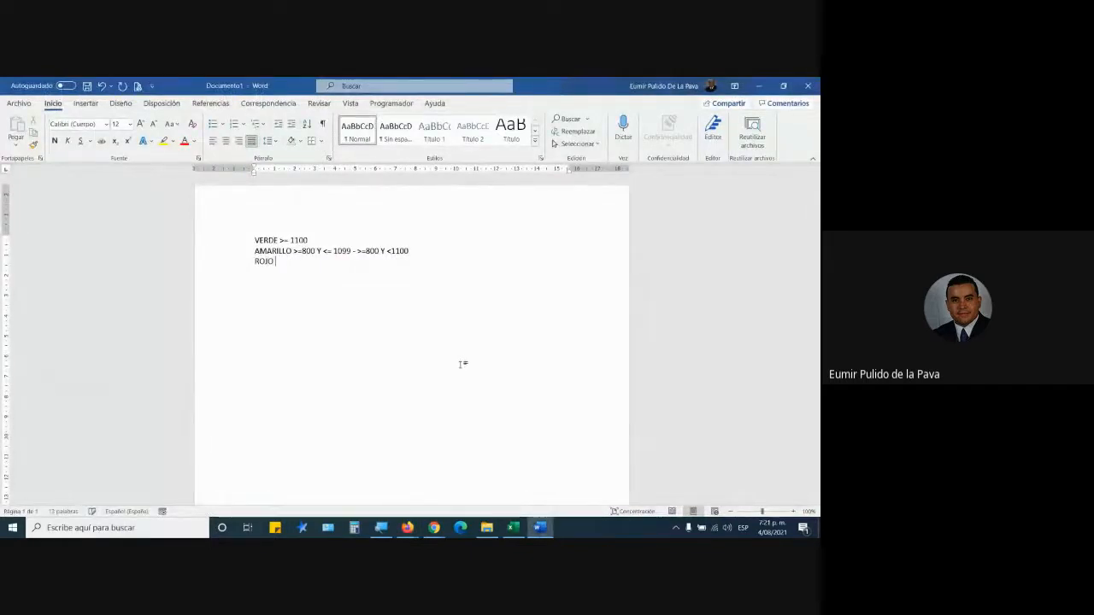
text(>=600 Y <=799 - >=600 Y <800)
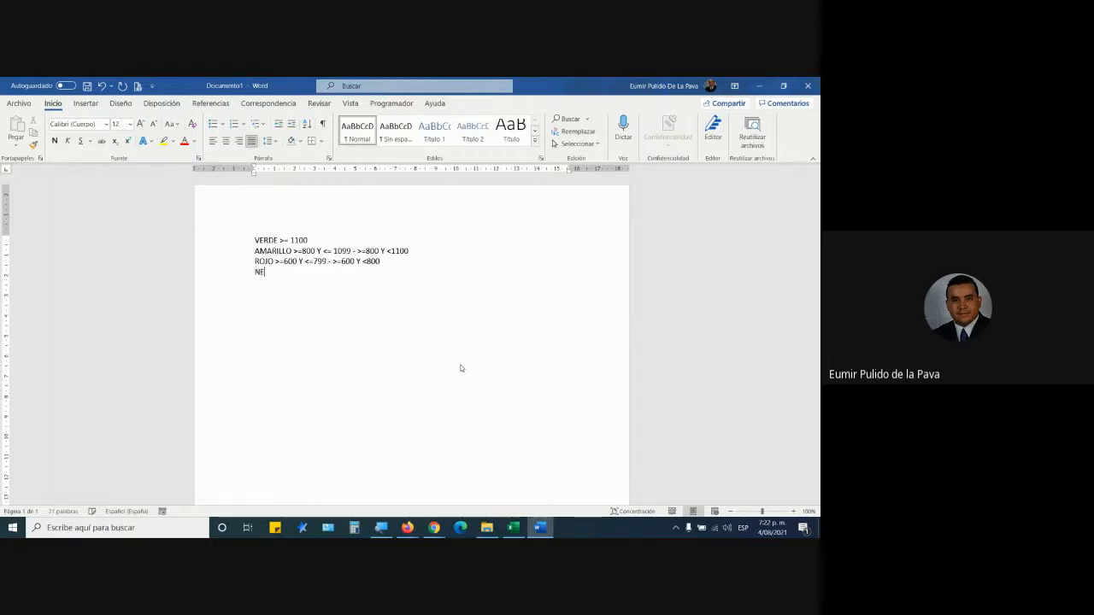
text(GRO <600 - <=599)
Step: Enlarge the text of all four colour condition lines to 26 points
drag(208, 242, 221, 274)
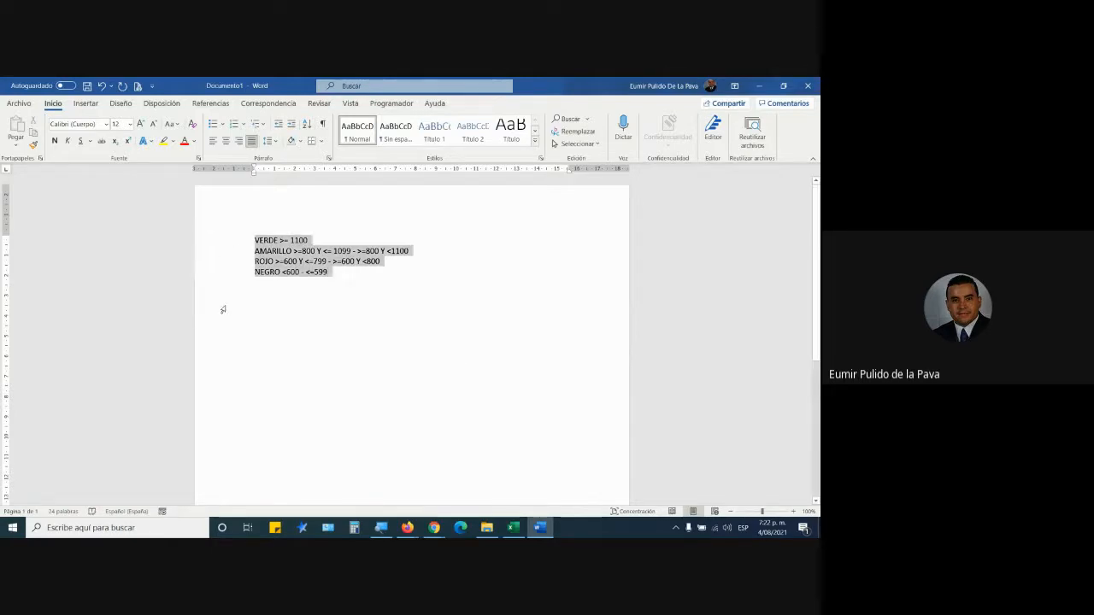
click(139, 124)
click(139, 124)
click(140, 124)
click(139, 124)
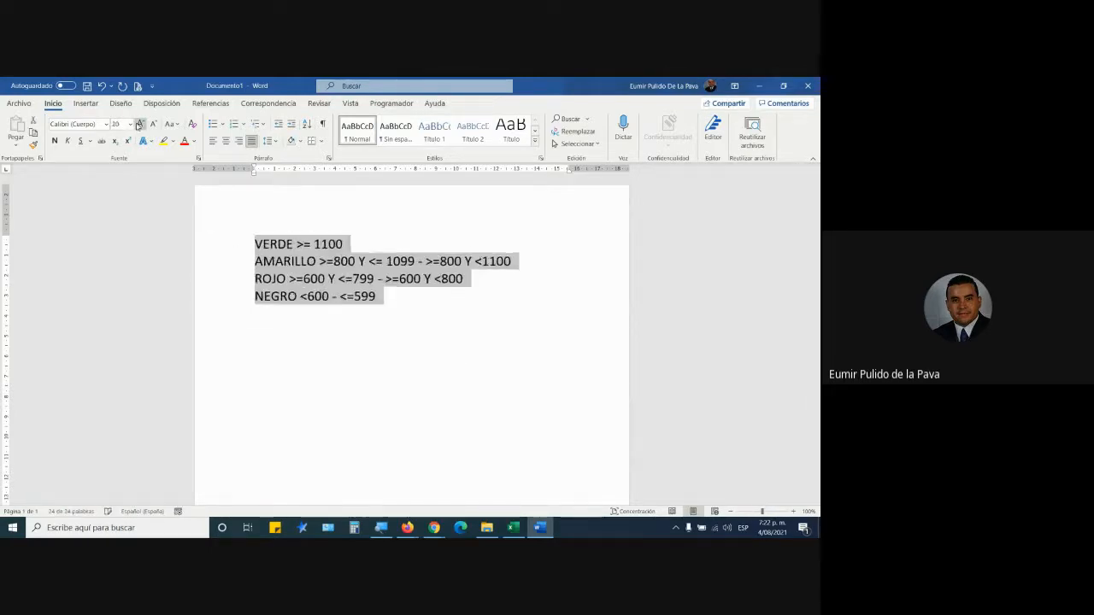
click(140, 124)
click(139, 124)
click(139, 124)
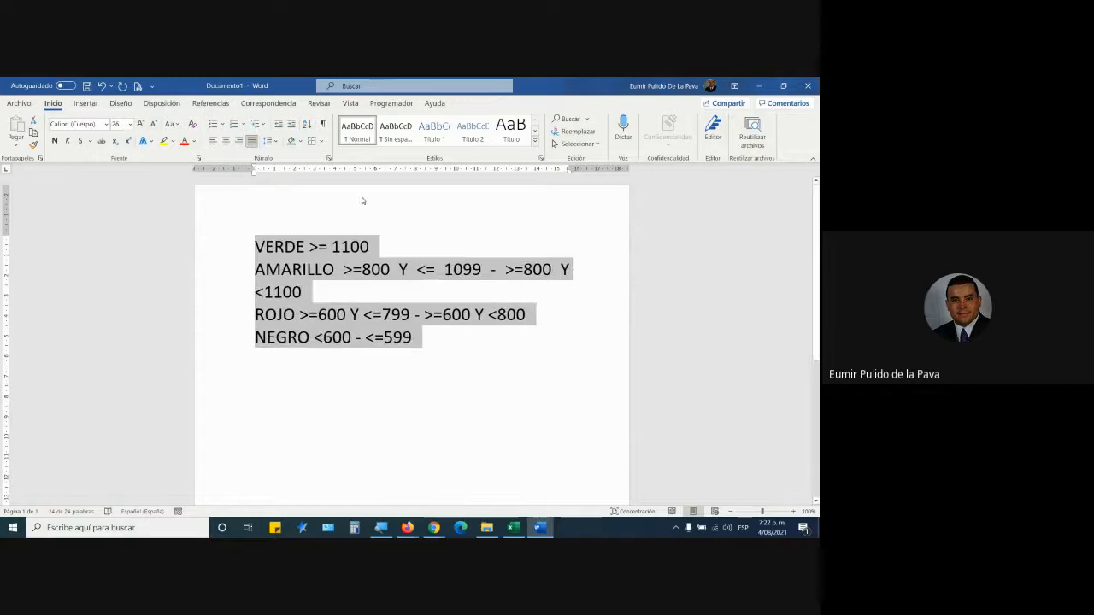
Step: Apply the narrow (Estrecho) page margins and increase the condition lines' font size to 28 points
click(162, 103)
click(19, 135)
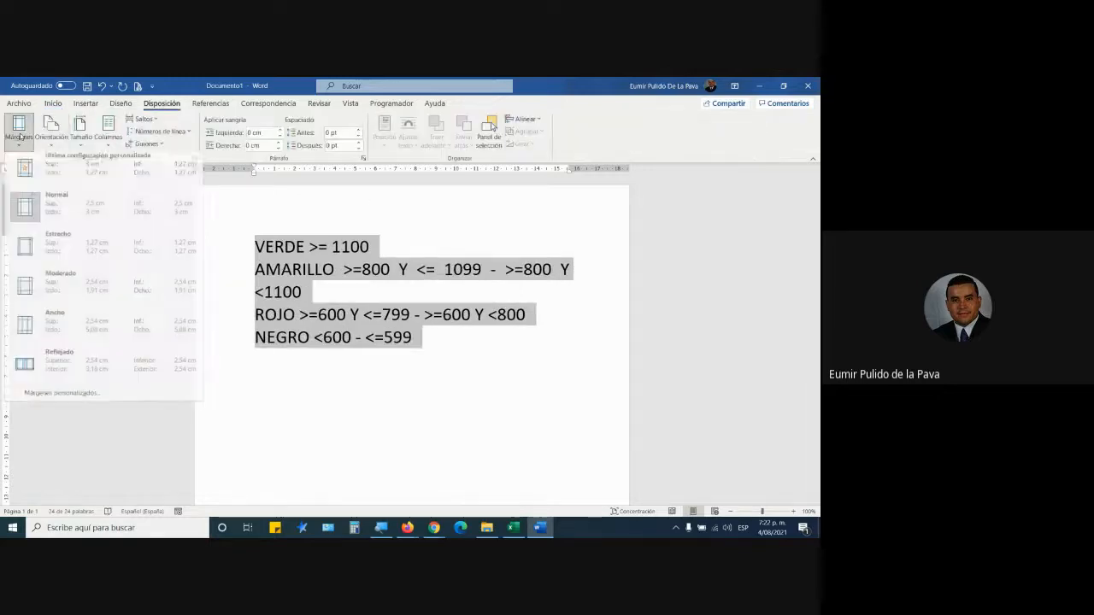
click(53, 254)
click(53, 103)
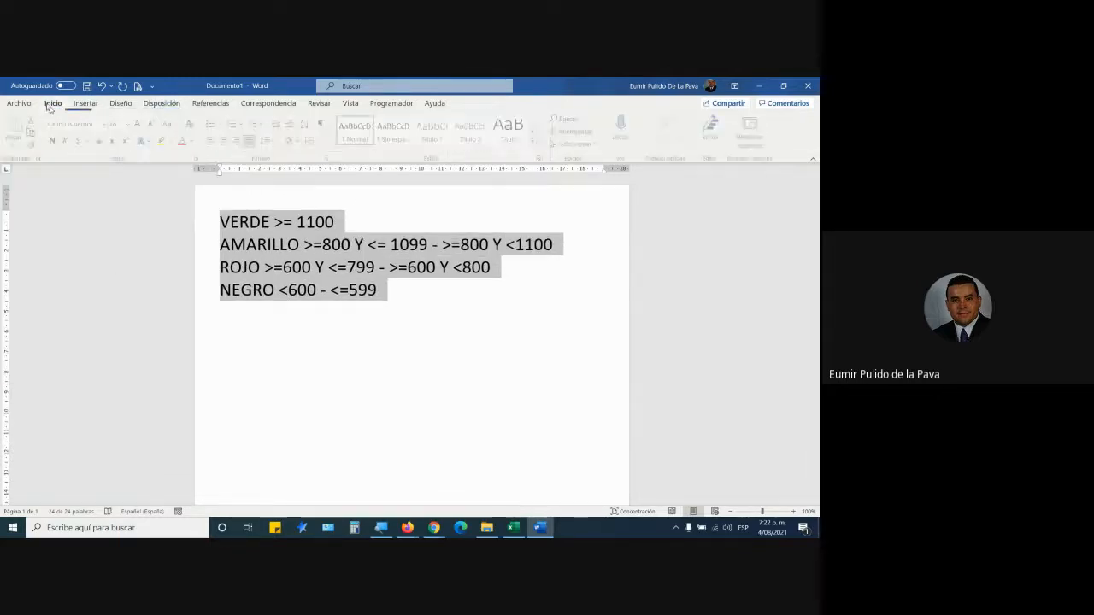
click(141, 125)
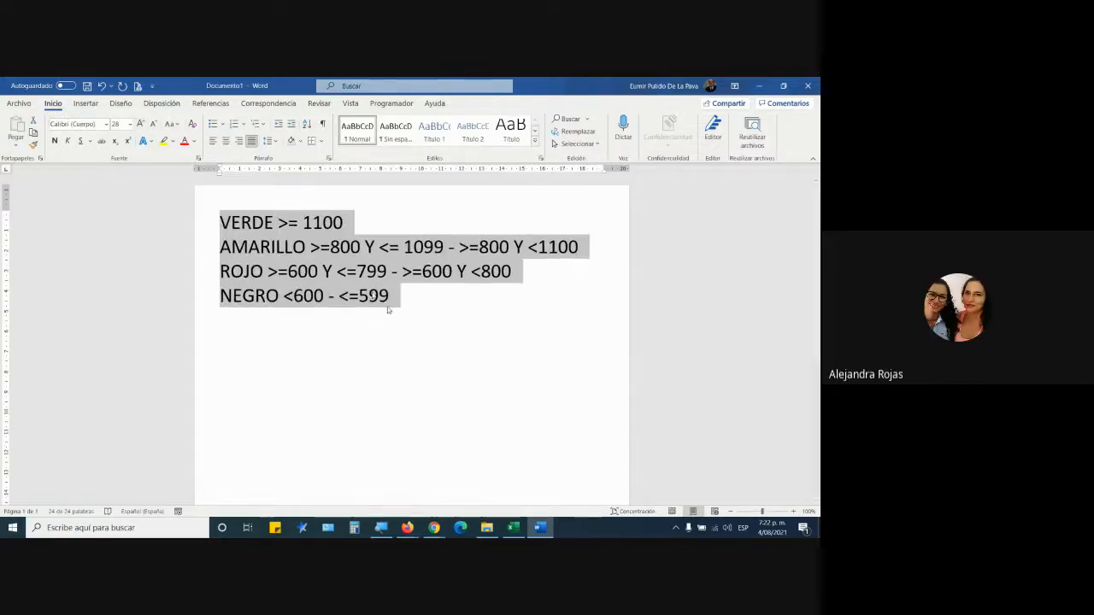
click(391, 295)
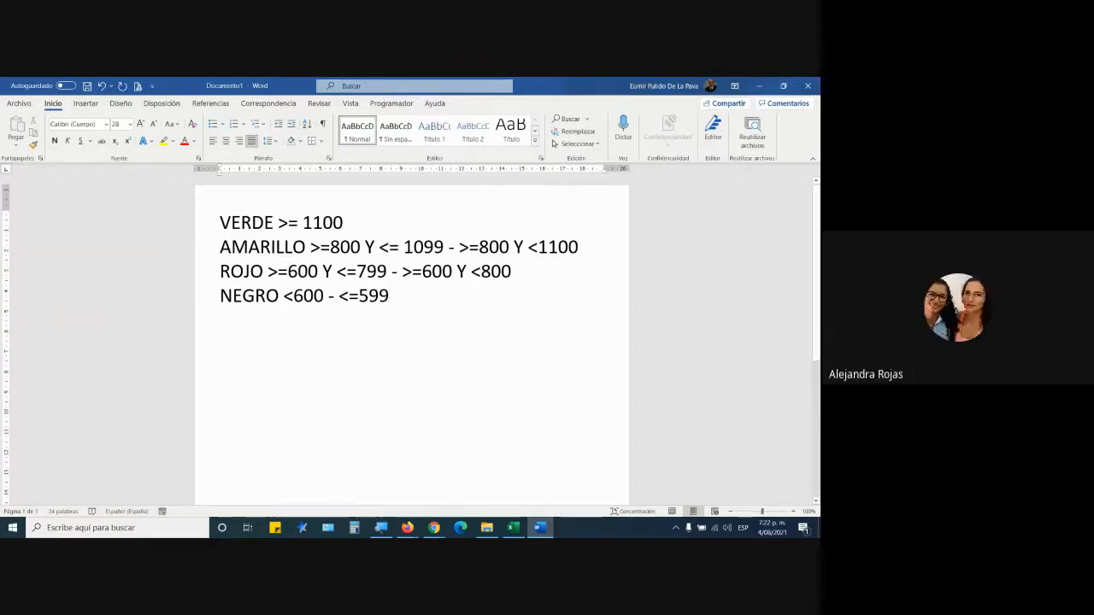
Step: Switch to the Excel workbook and select the first COMISIÓN VENTA value, cell F2, on the Ejercicio 4 sheet
mouse_move(413, 524)
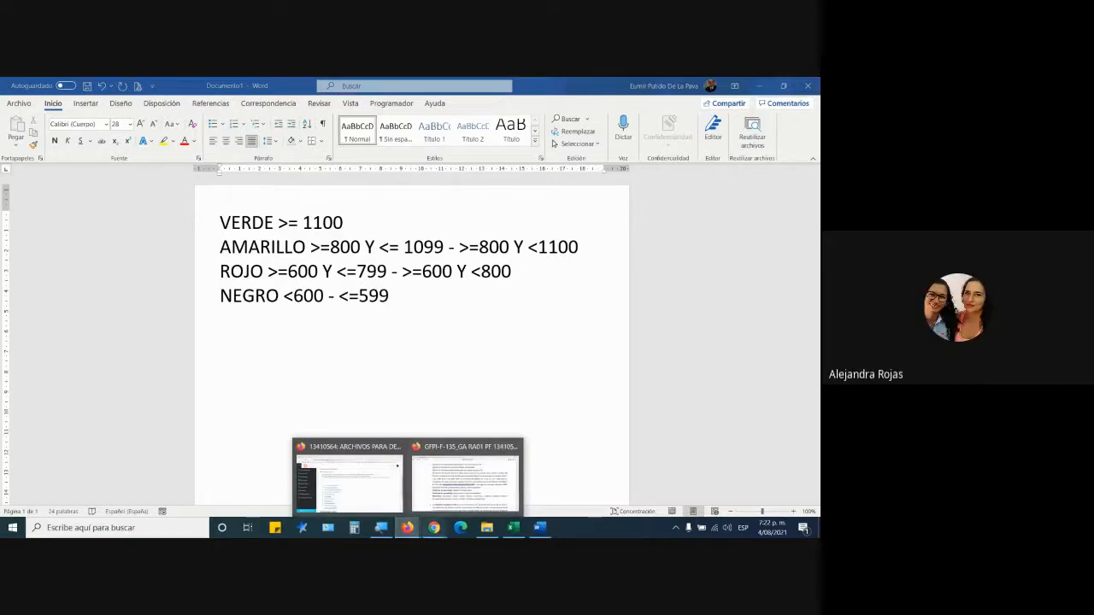
click(513, 527)
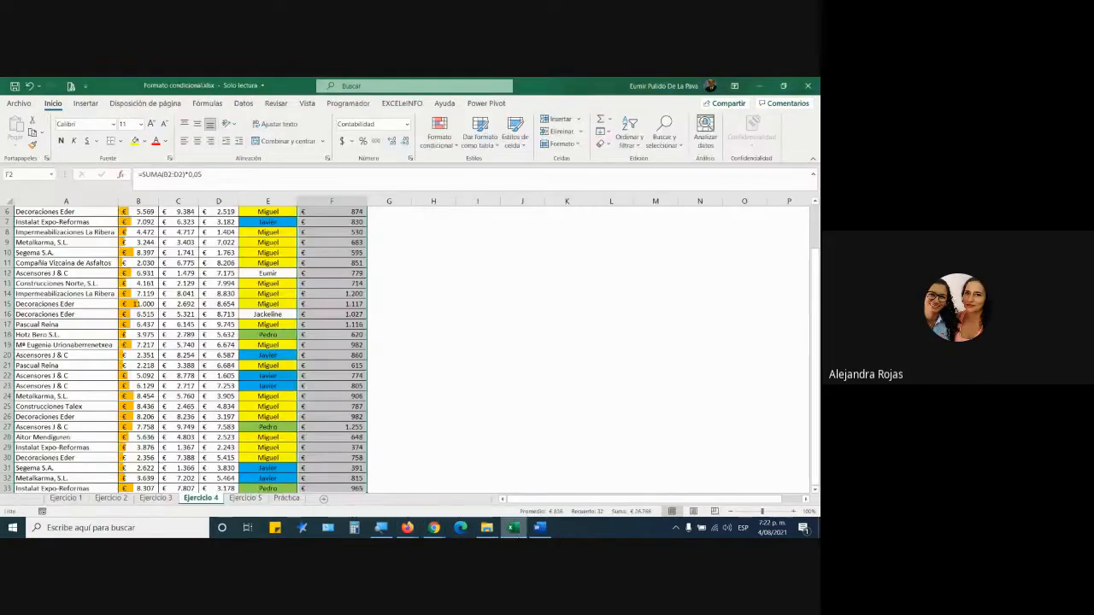
scroll(496, 274, up, 2)
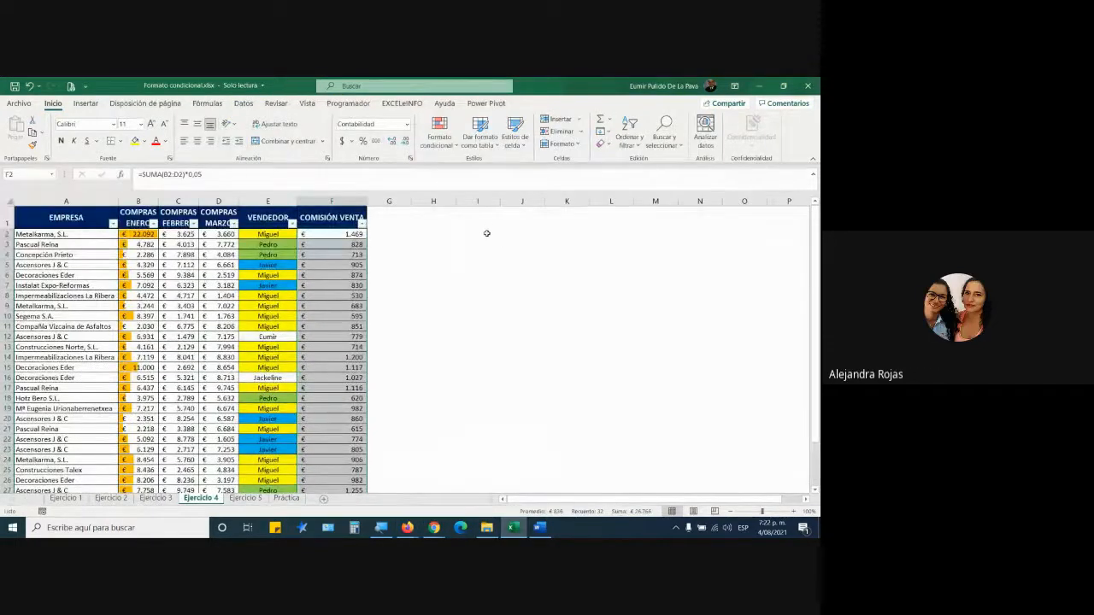
drag(484, 233, 525, 292)
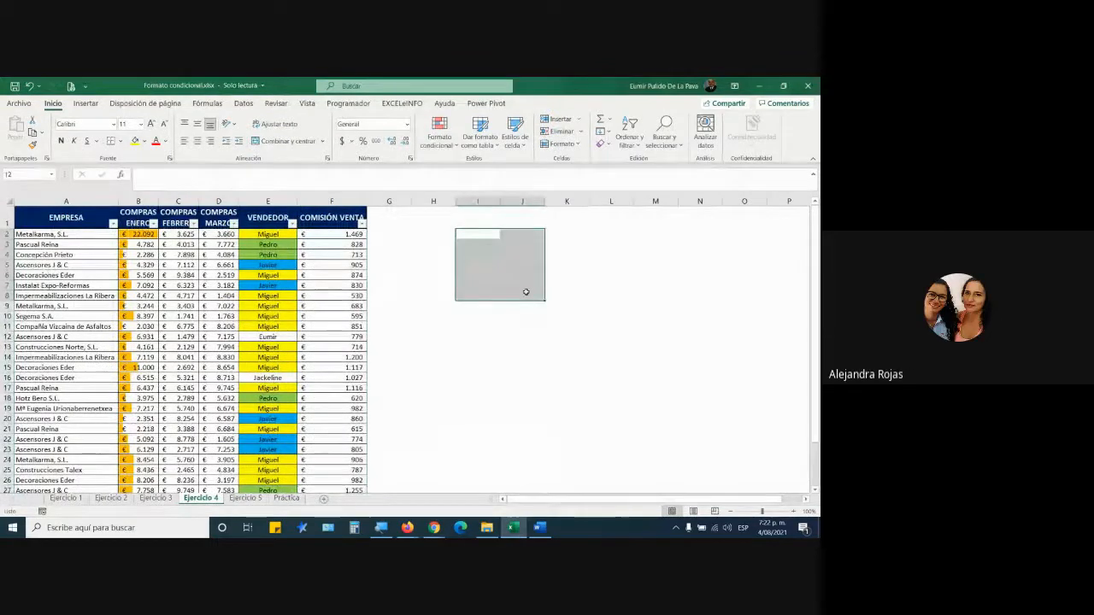
click(348, 236)
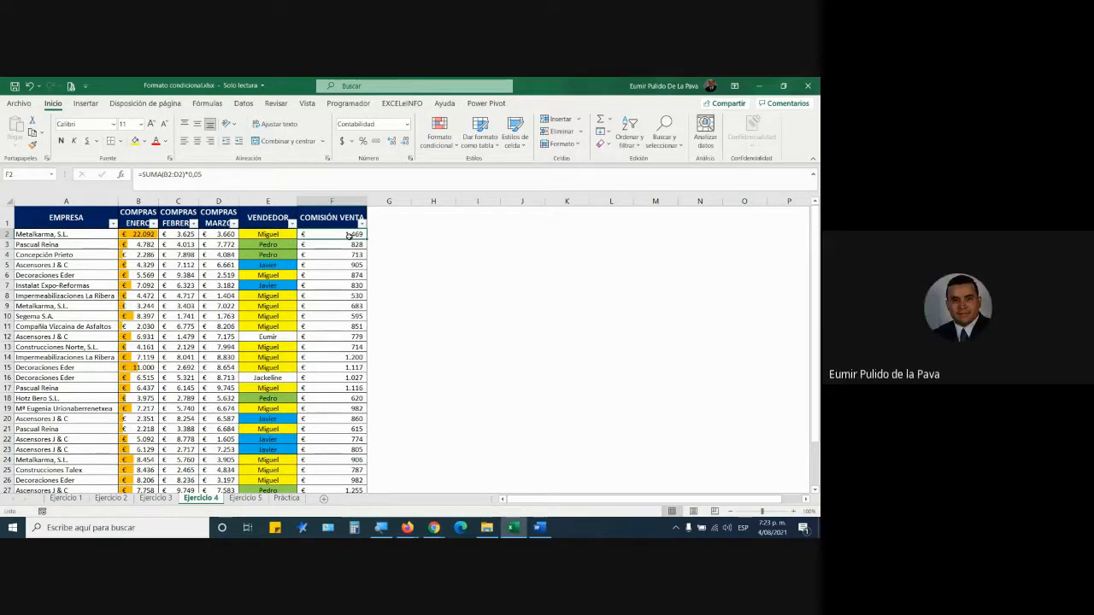
Step: Return to the Word notes and review the green, yellow, red and black conditions with their alternative forms
click(539, 528)
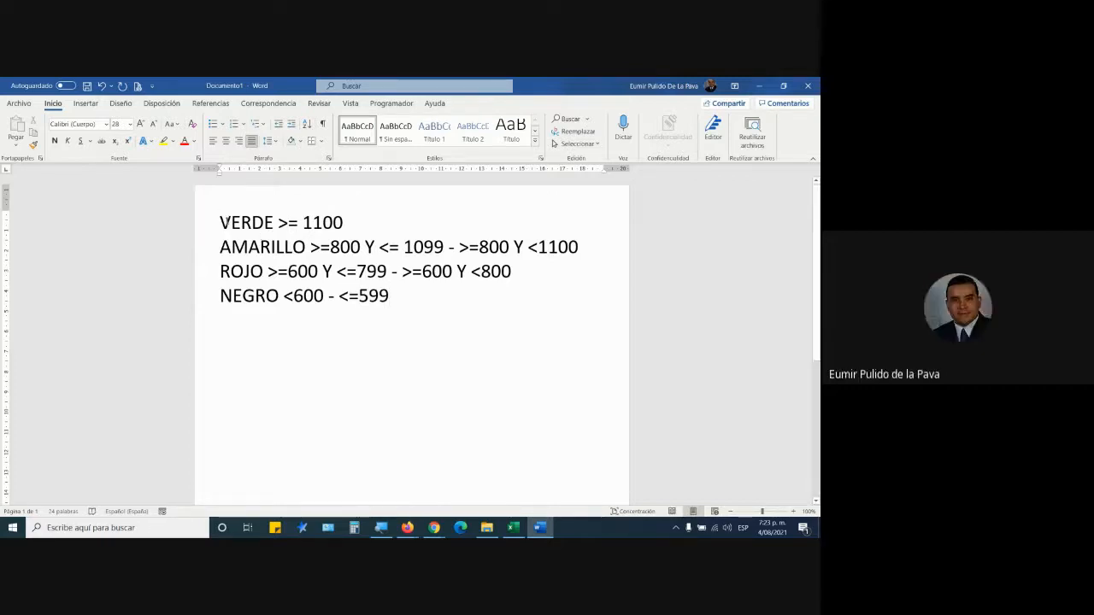
drag(217, 223, 353, 224)
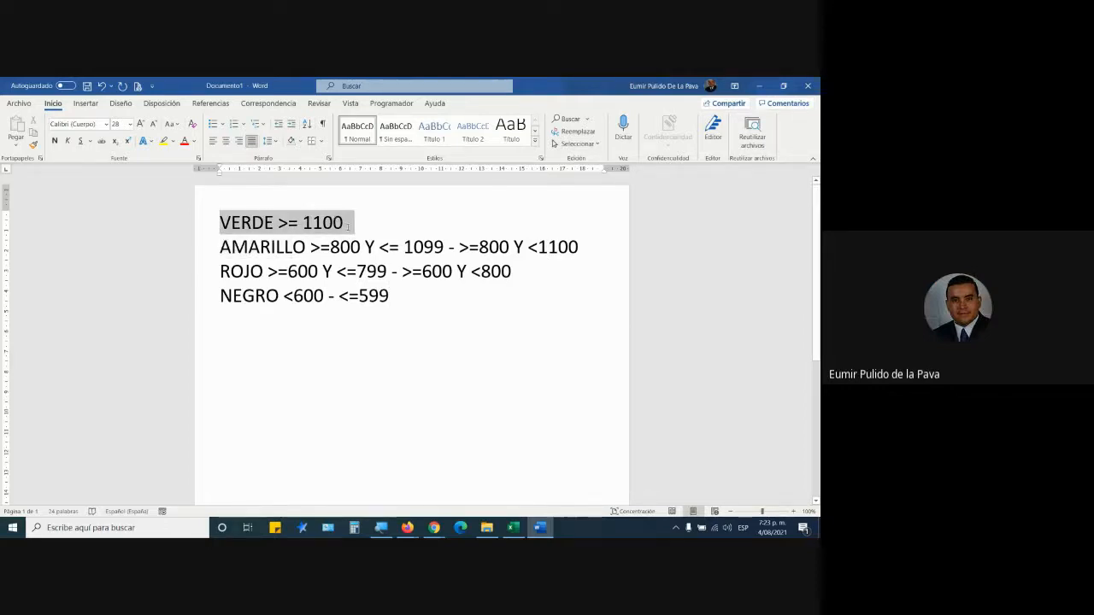
drag(220, 247, 579, 247)
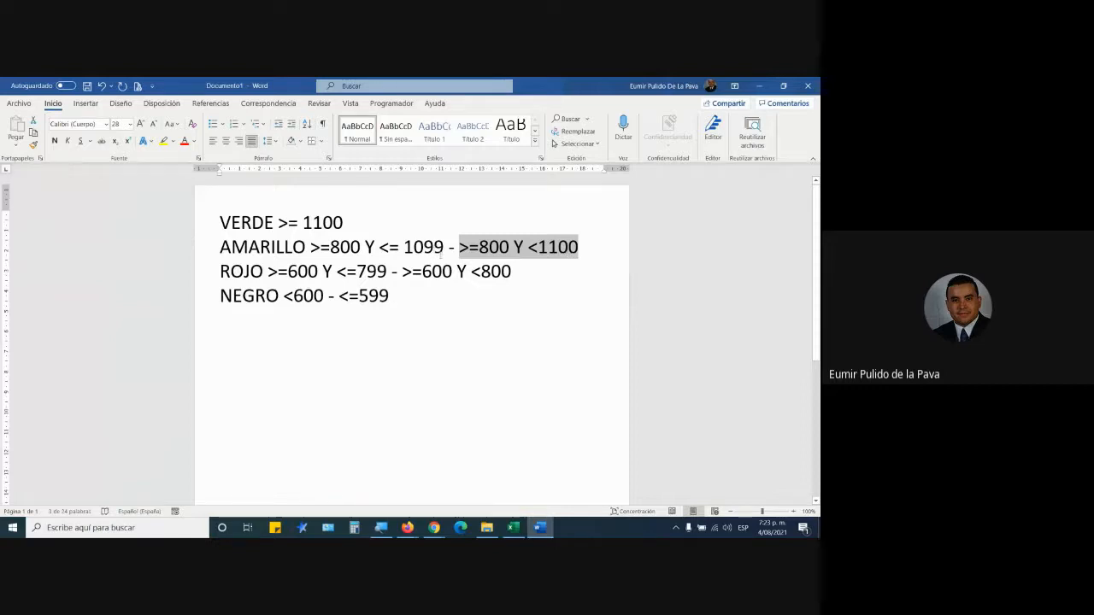
drag(221, 271, 452, 271)
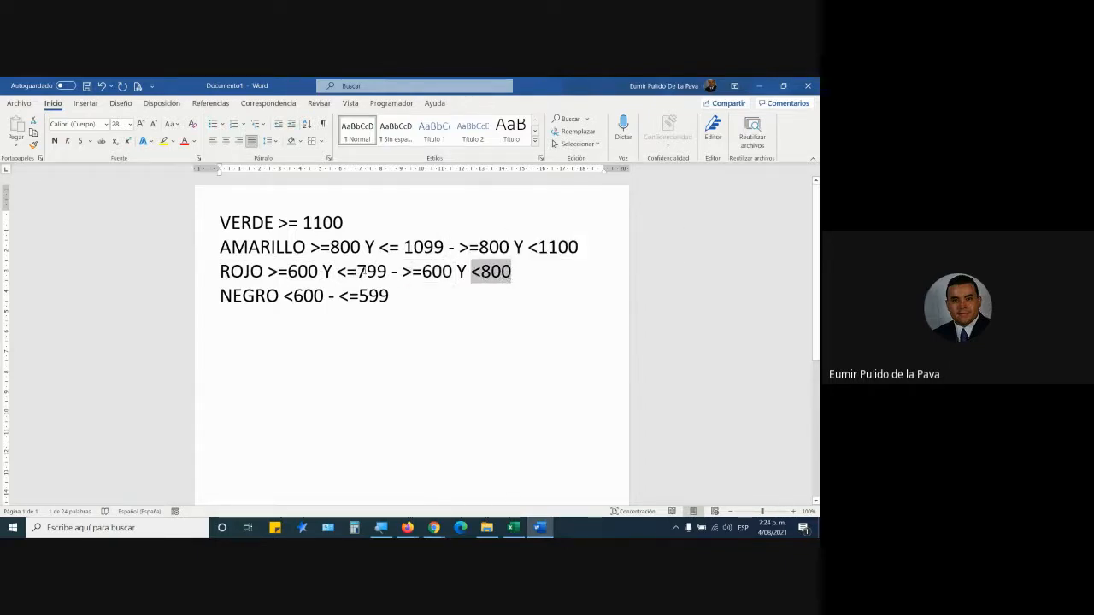
drag(367, 271, 385, 272)
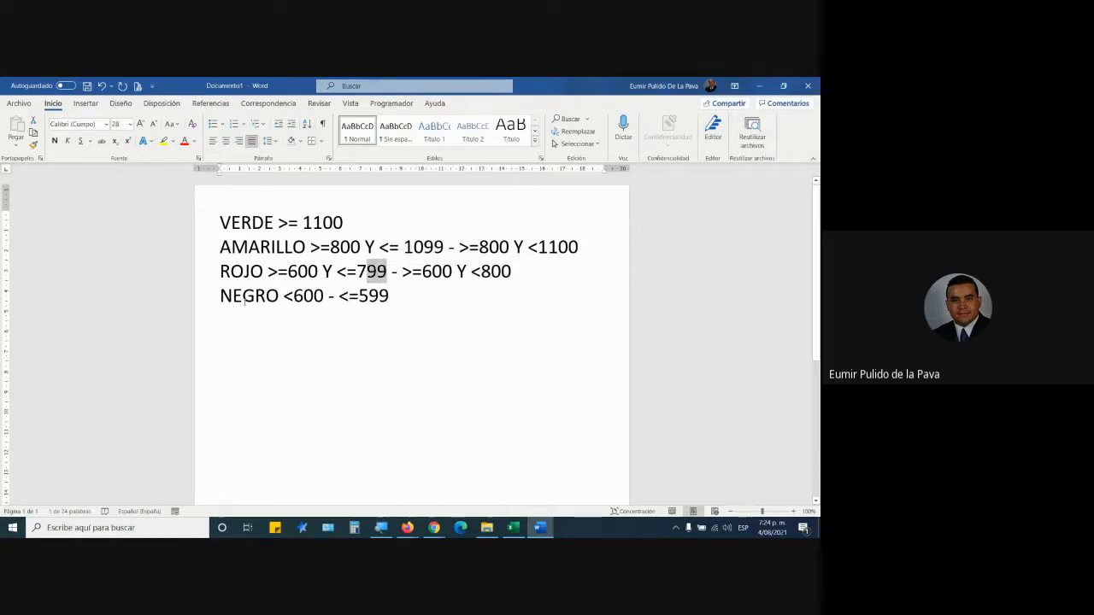
drag(283, 296, 390, 296)
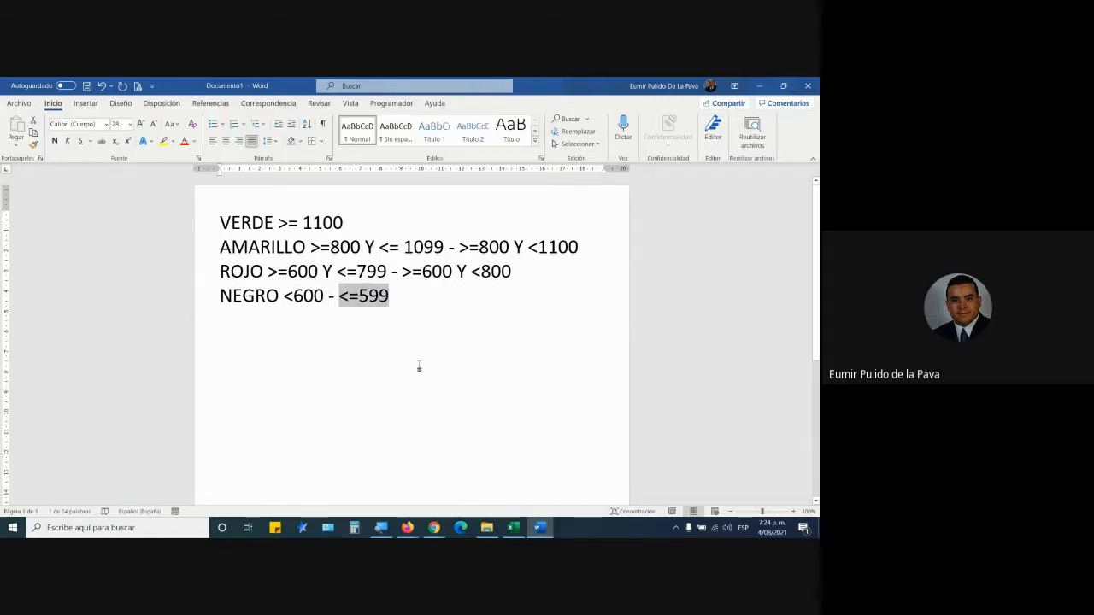
Step: Turn the four colour condition lines into a numbered list
click(224, 215)
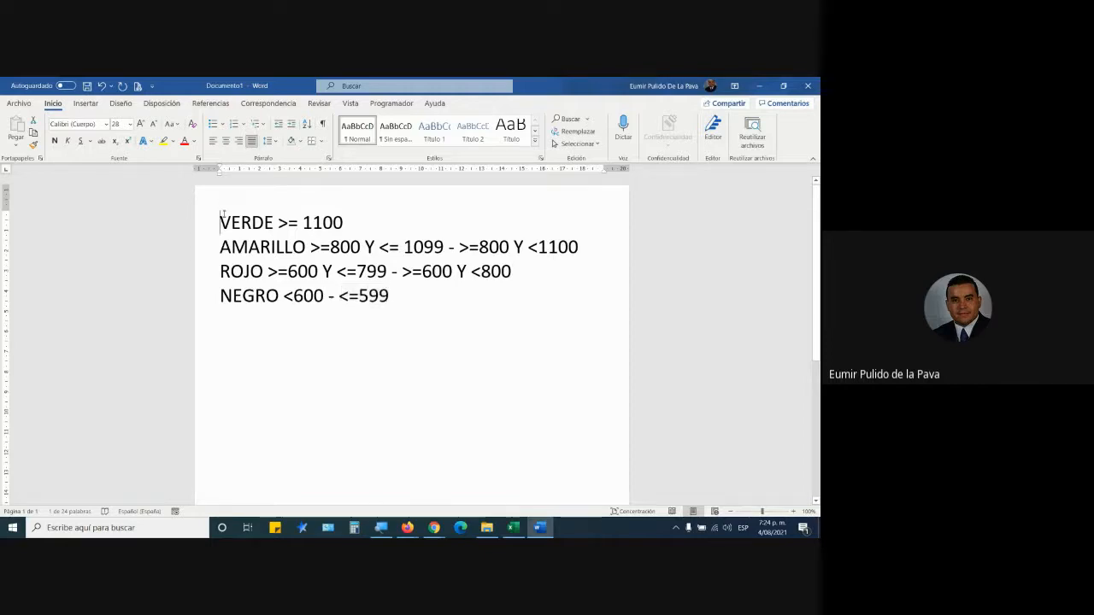
drag(220, 225, 265, 297)
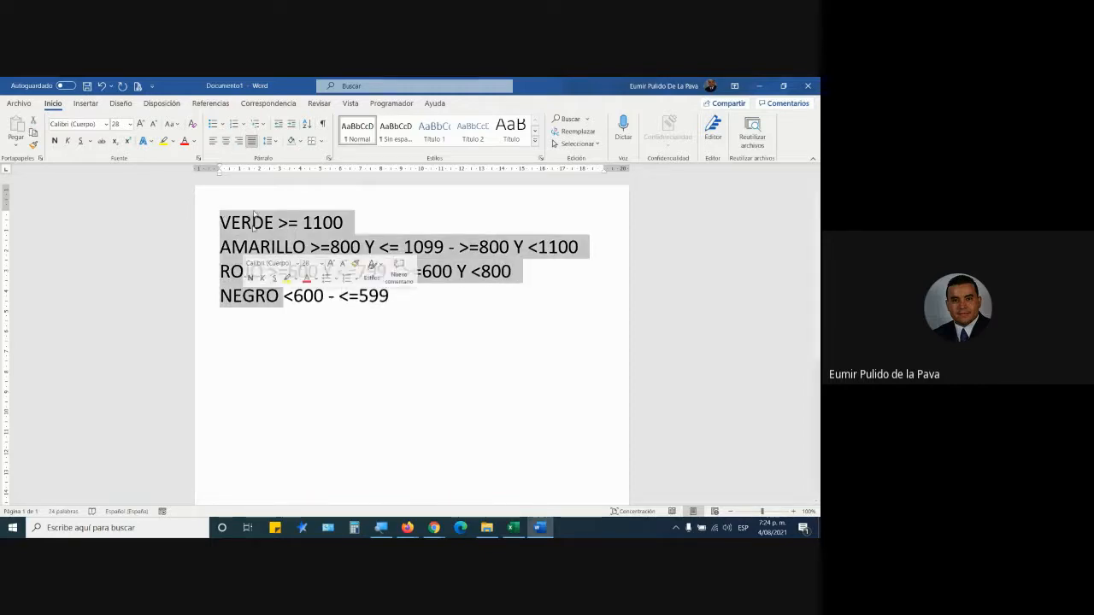
click(234, 125)
click(306, 319)
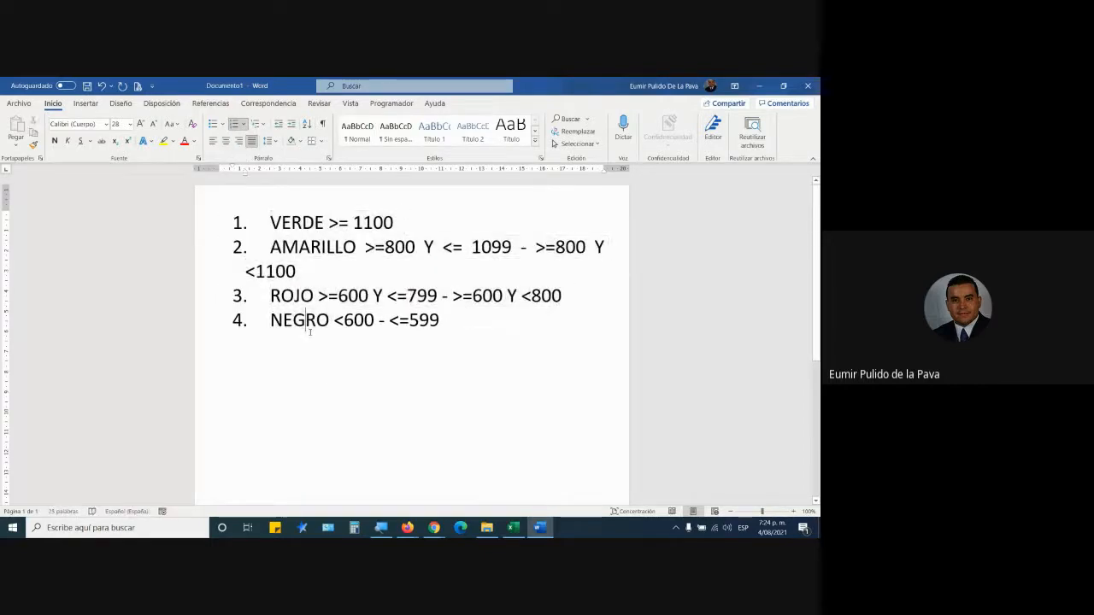
click(298, 248)
click(305, 319)
Step: Switch to Excel, select the COMISIÓN VENTA values from F2 down to the last row, and open the conditional formatting options
click(513, 527)
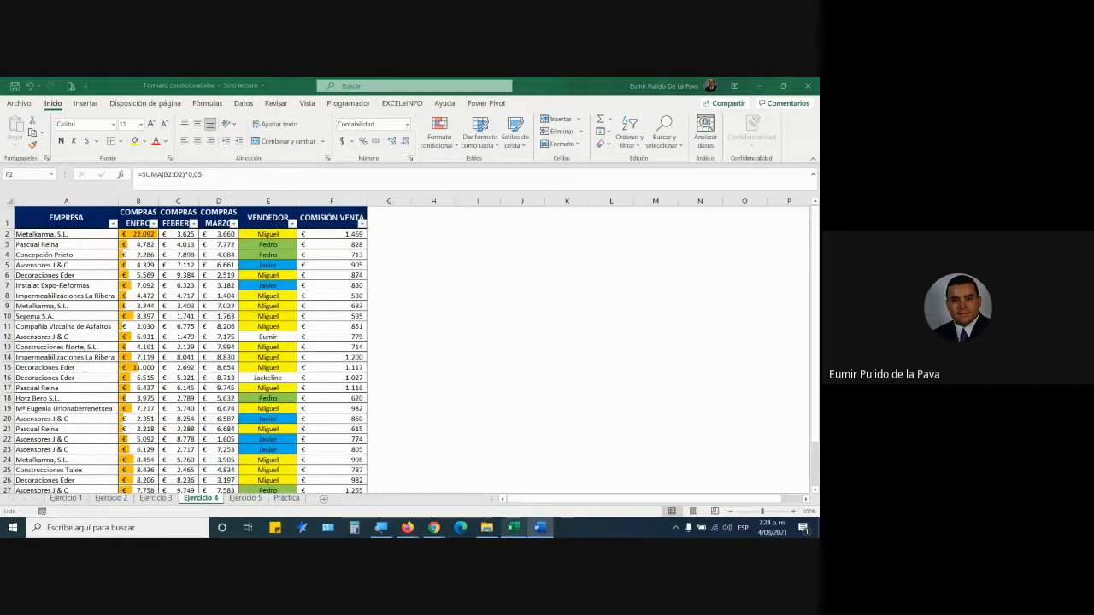
key(ctrl+shift+Down)
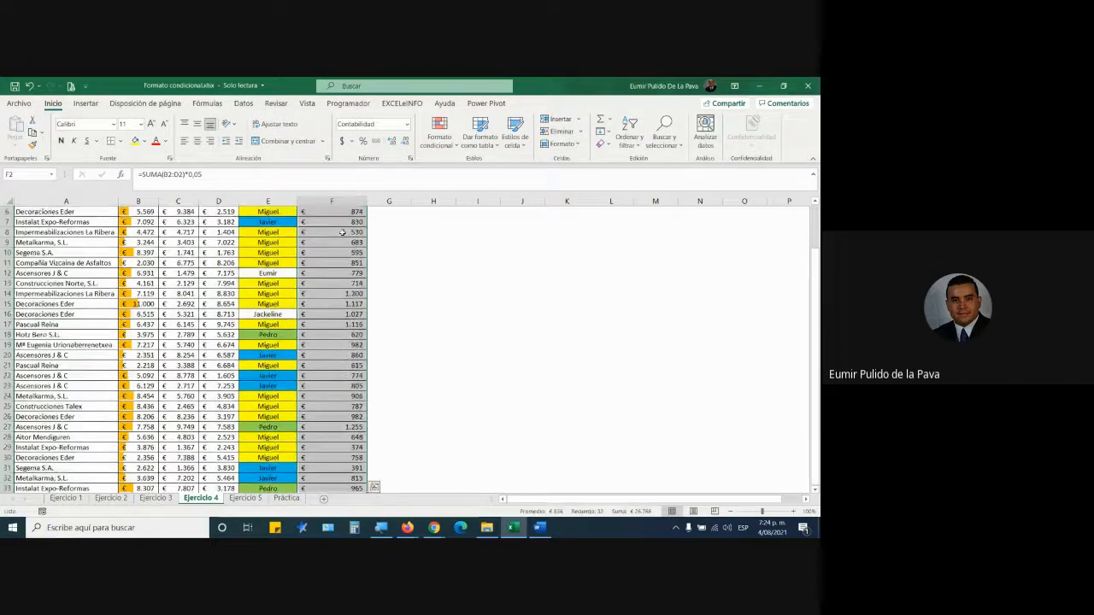
click(440, 137)
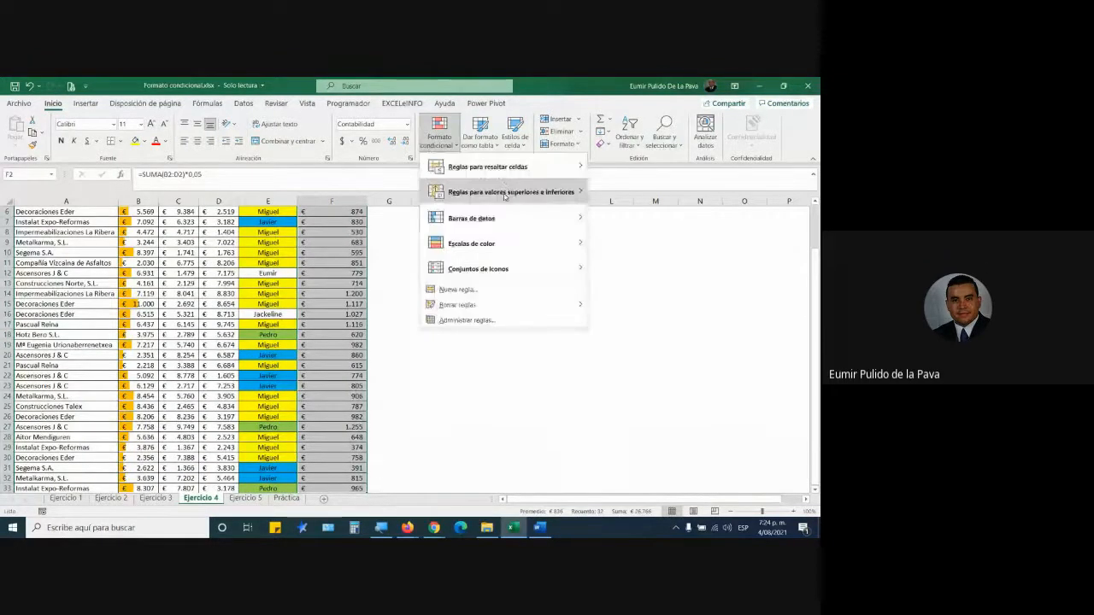
mouse_move(530, 167)
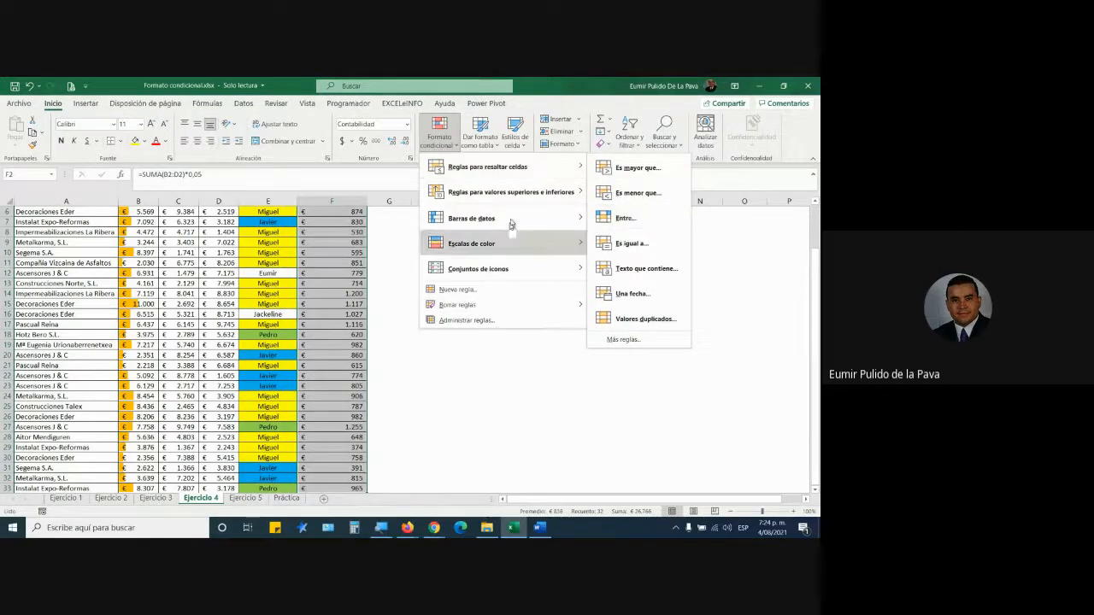
Step: Switch to the exercise PDF in Firefox and highlight "Formato de conjunto de íconos" in part C of Ejercicio 4
click(267, 266)
scroll(267, 266, up, 2)
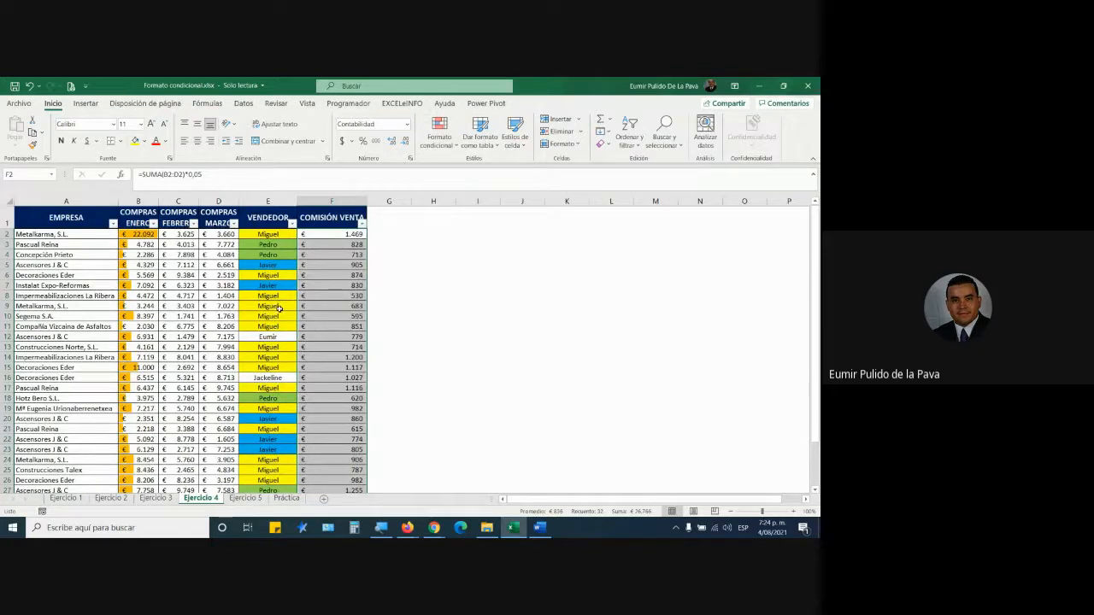
mouse_move(407, 528)
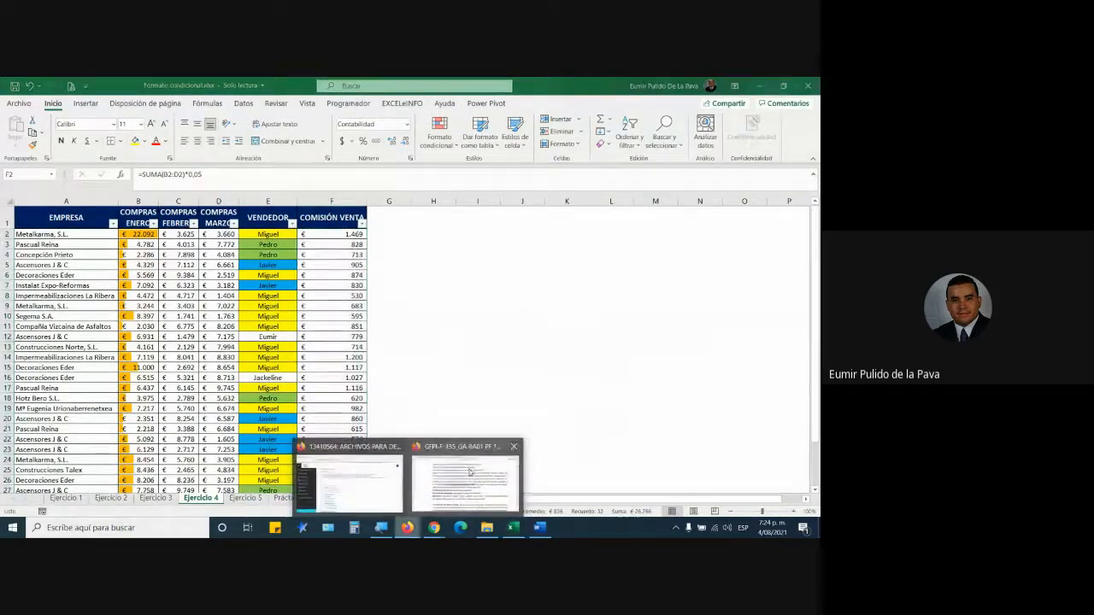
click(469, 471)
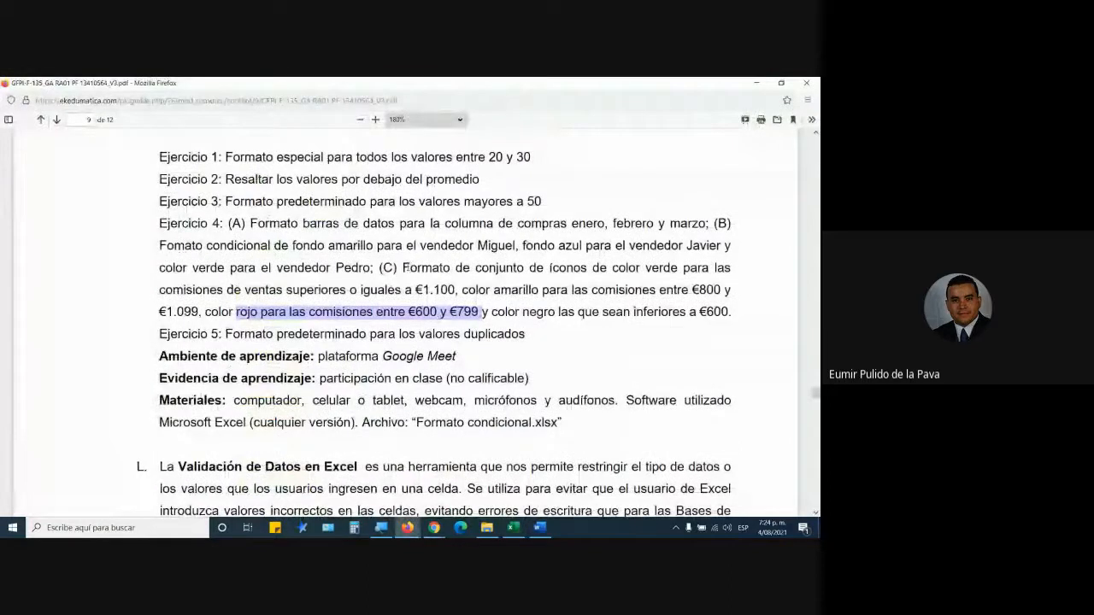
drag(403, 267, 604, 268)
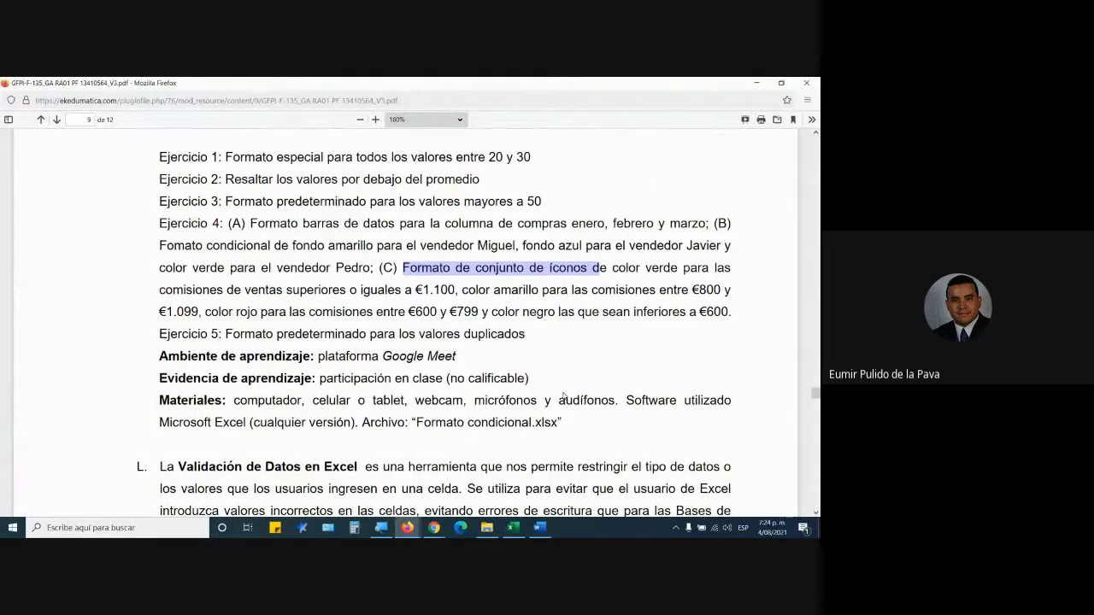
Step: Return to the Excel workbook, magnify the screen and display the conditional formatting icon sets for the COMISIÓN VENTA column
click(513, 527)
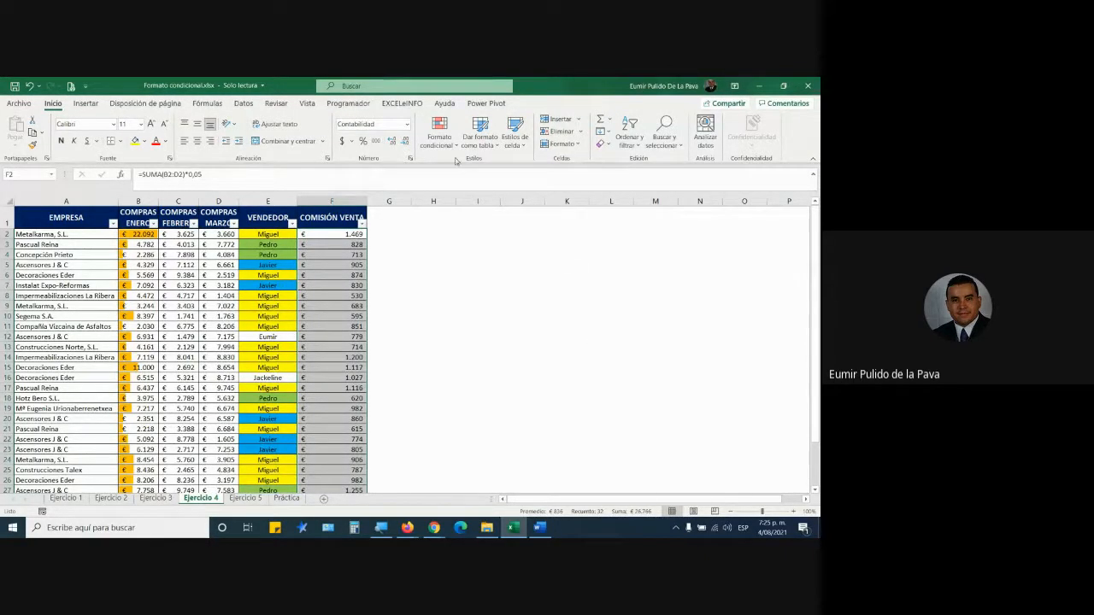
click(439, 132)
mouse_move(470, 274)
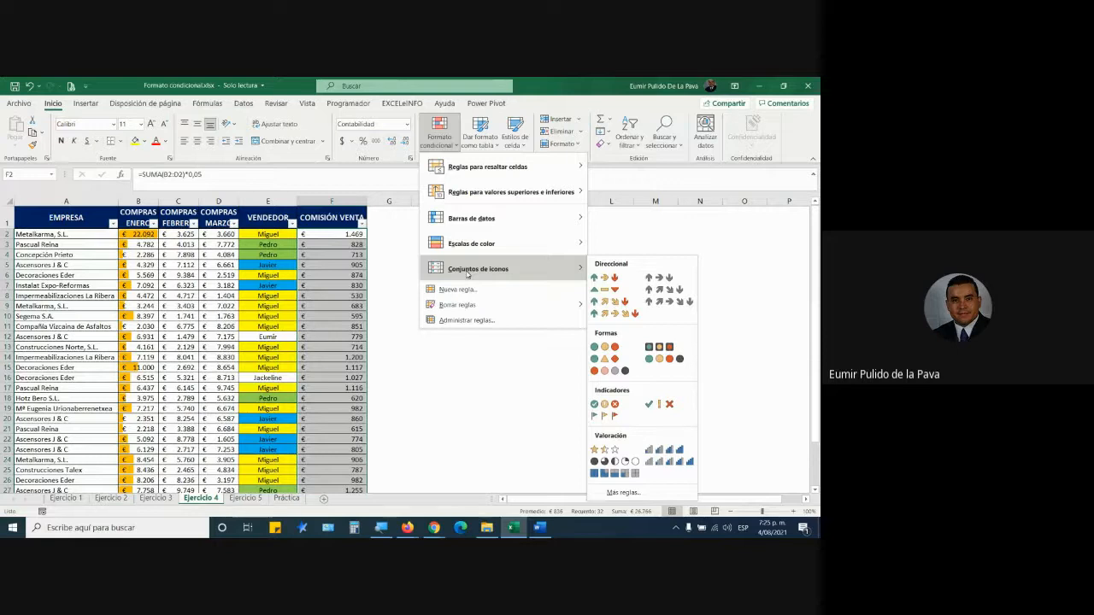
click(381, 528)
click(377, 487)
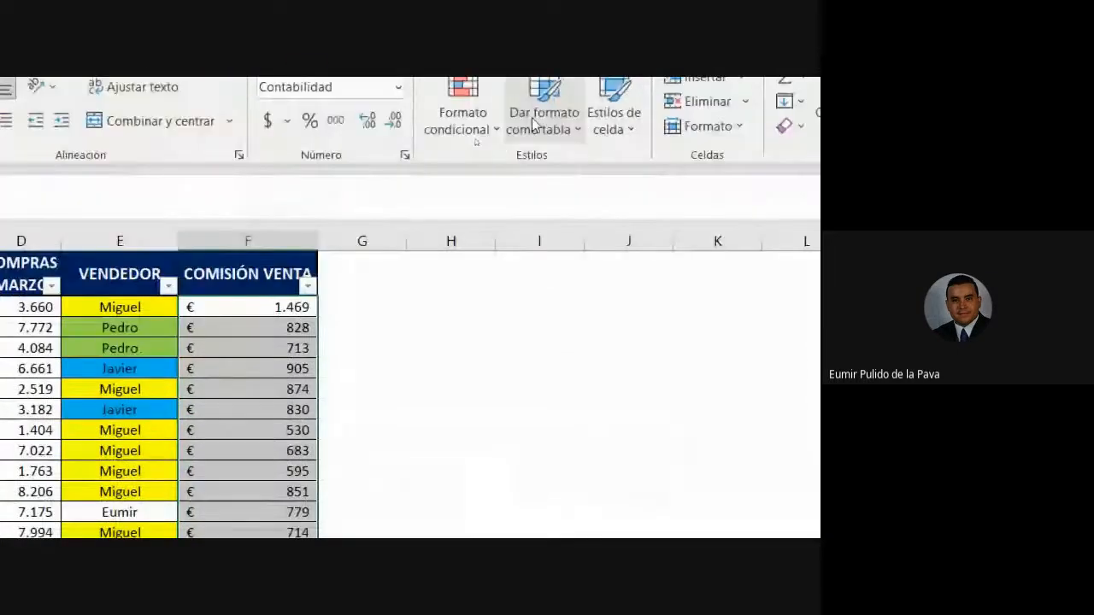
click(455, 89)
mouse_move(643, 362)
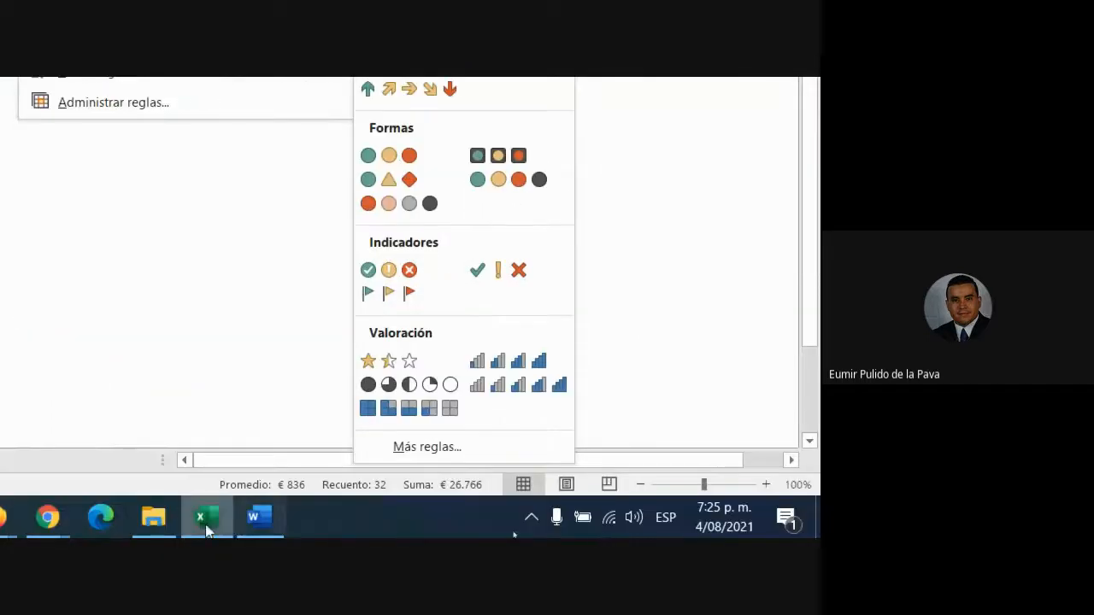
Step: Switch to the Google Meet call in Chrome to check the shared presentation
click(79, 523)
click(76, 472)
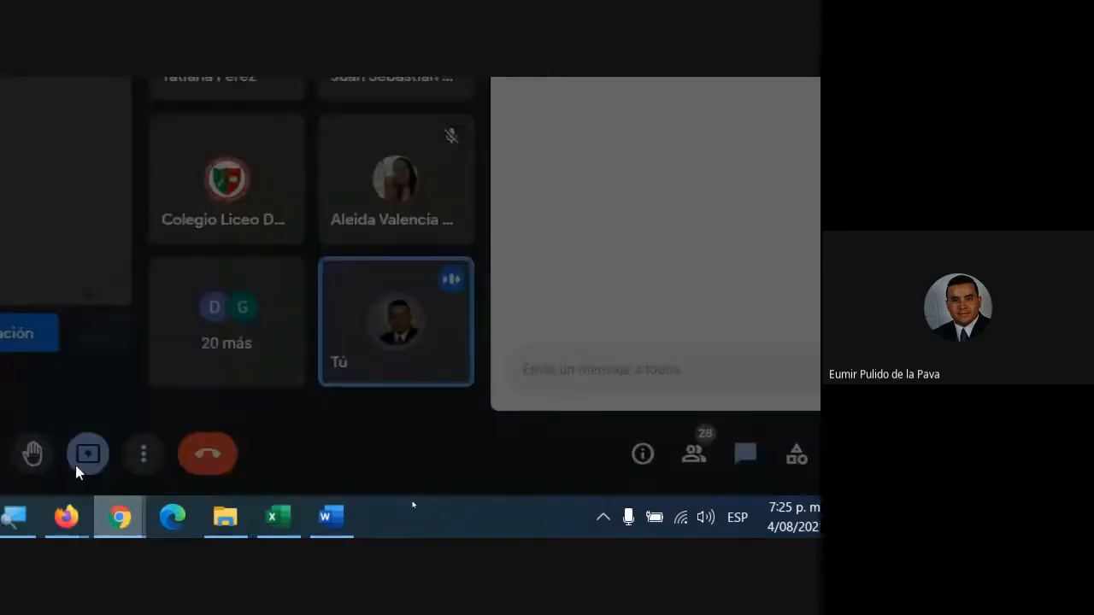
click(526, 344)
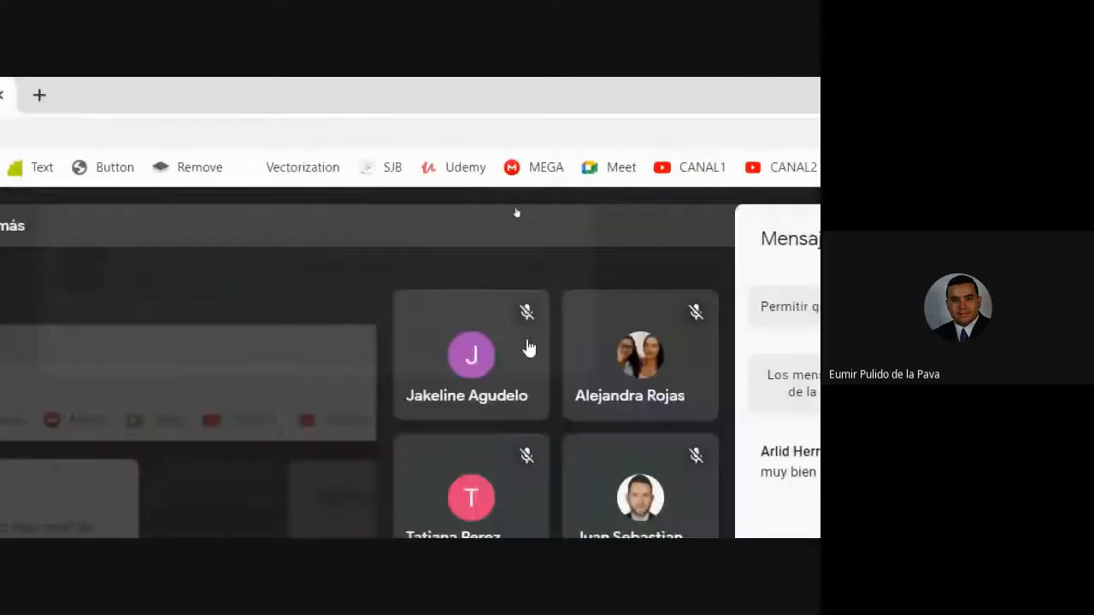
Step: Back in Excel, apply the four-circle green, yellow, red and black icon set to the selected COMISIÓN VENTA values
click(521, 518)
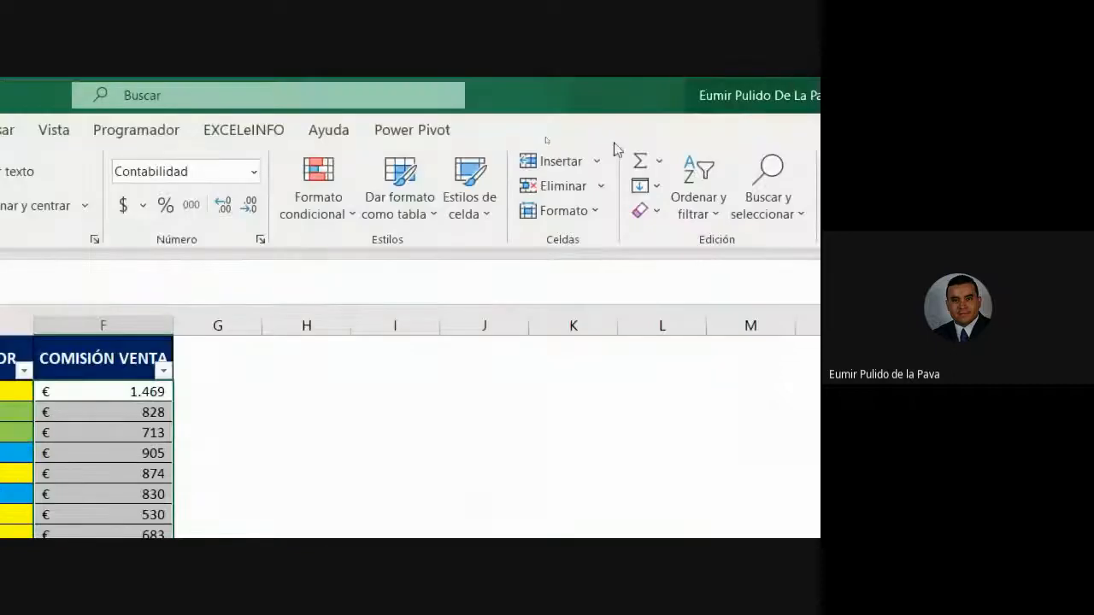
click(318, 184)
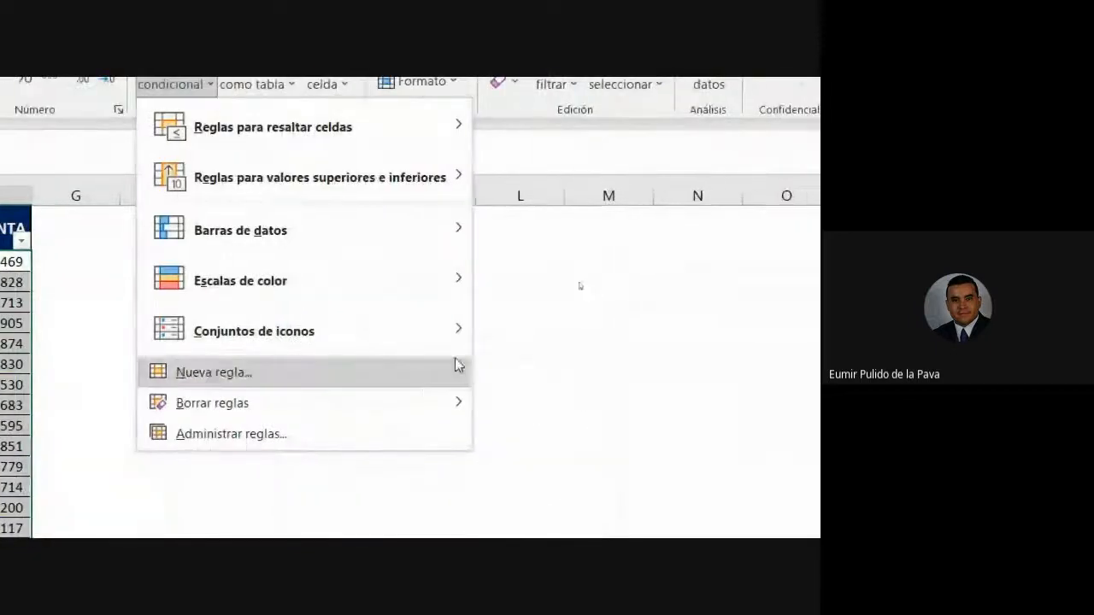
mouse_move(415, 335)
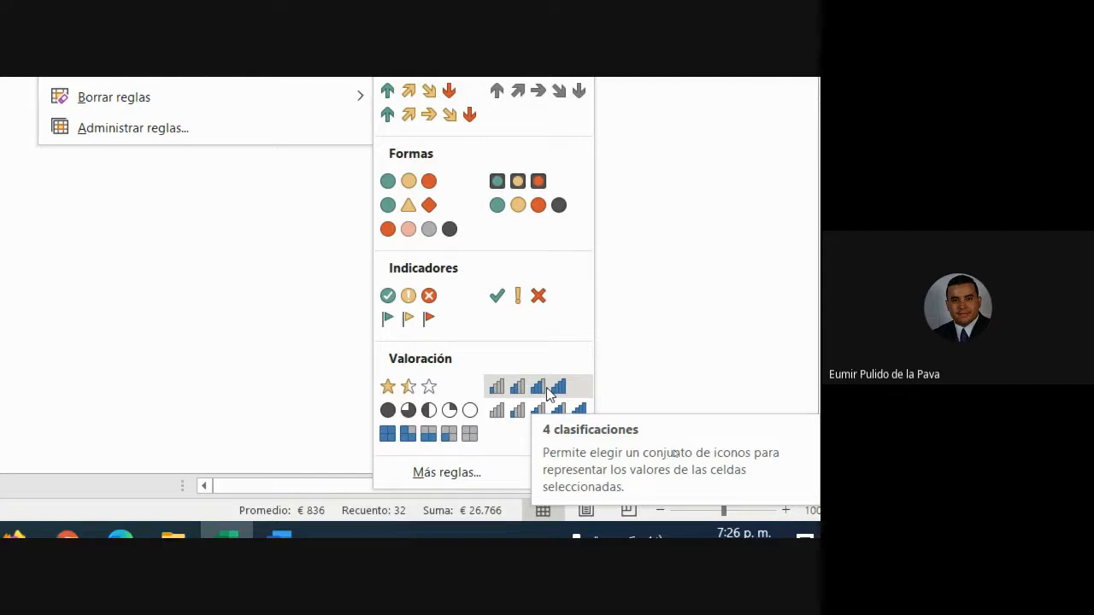
click(517, 207)
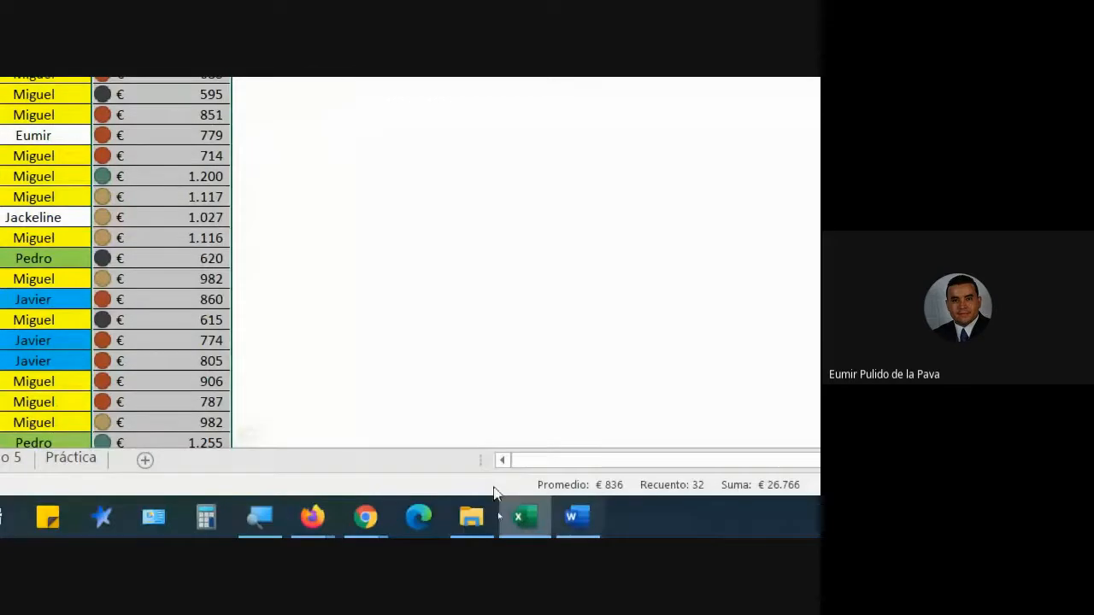
Step: Consult the color criteria in the Word notes, then inspect the icons of the first two commissions in the Excel sheet
click(581, 517)
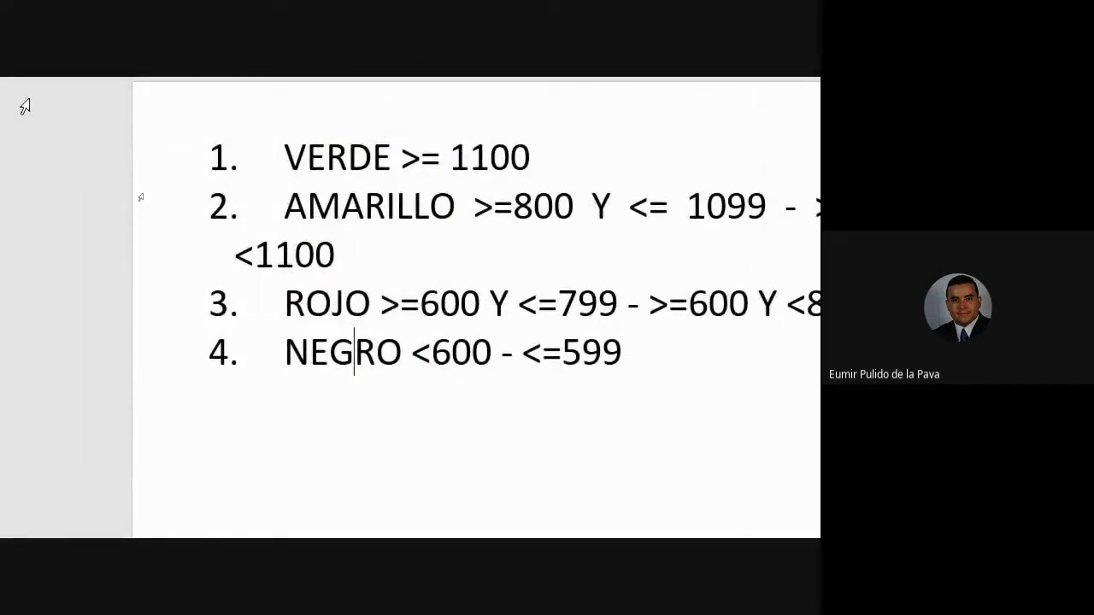
key(alt+Tab)
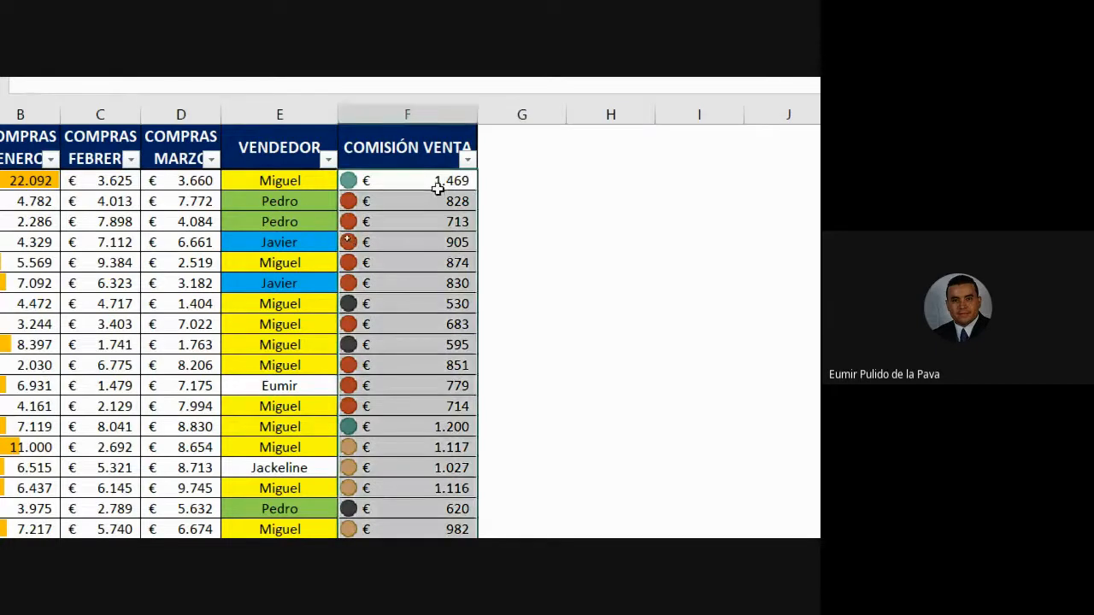
click(439, 181)
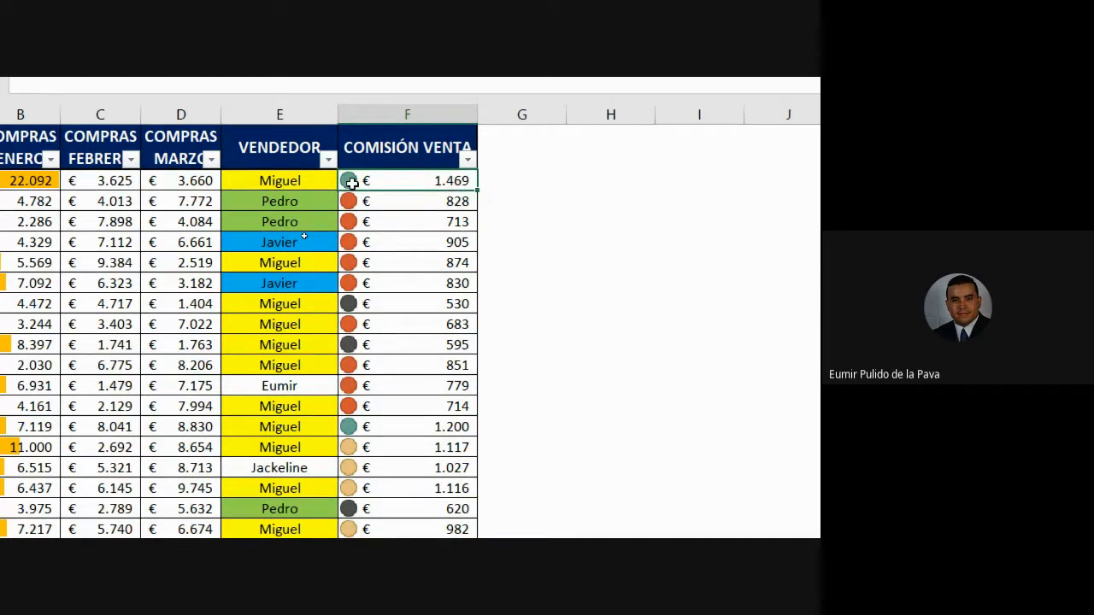
click(426, 205)
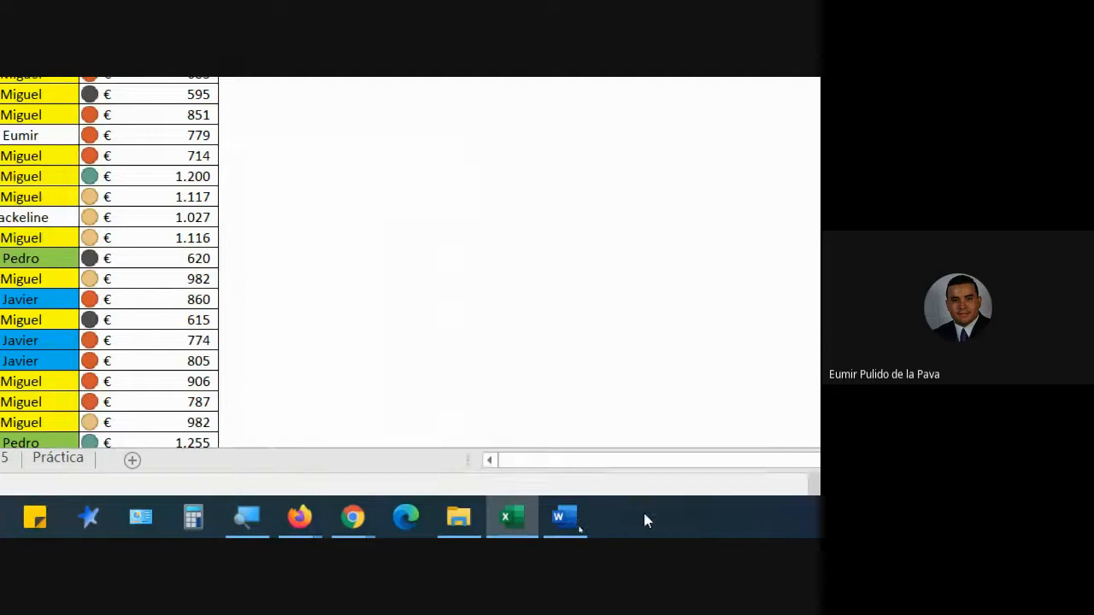
Step: Review the AMARILLO range of 800 to 1099 in the Word notes and compare it with the commission icons in Excel
click(563, 516)
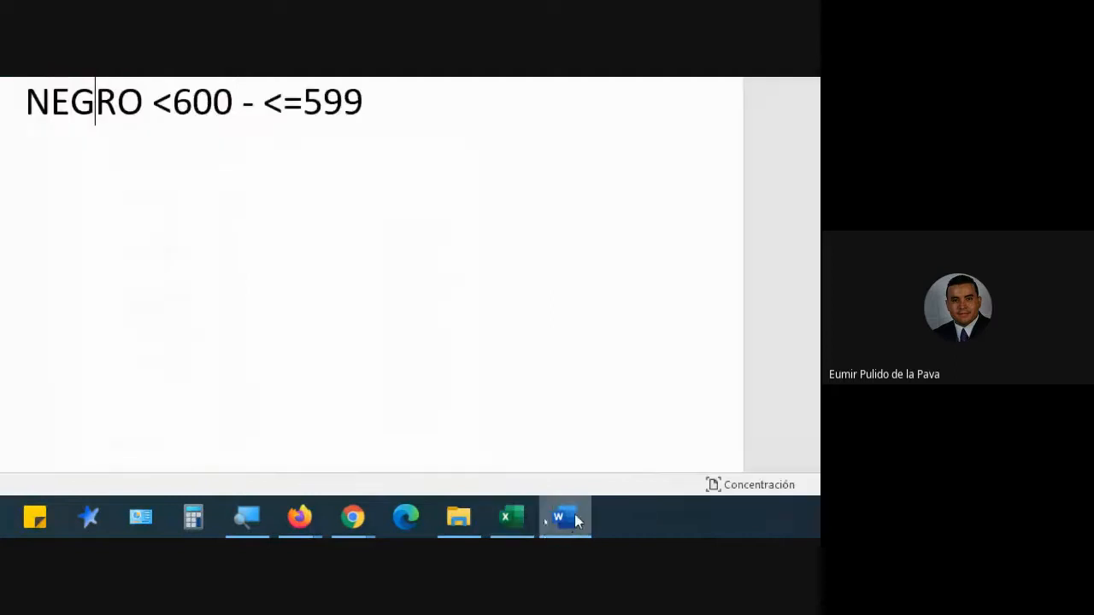
scroll(306, 193, up, 5)
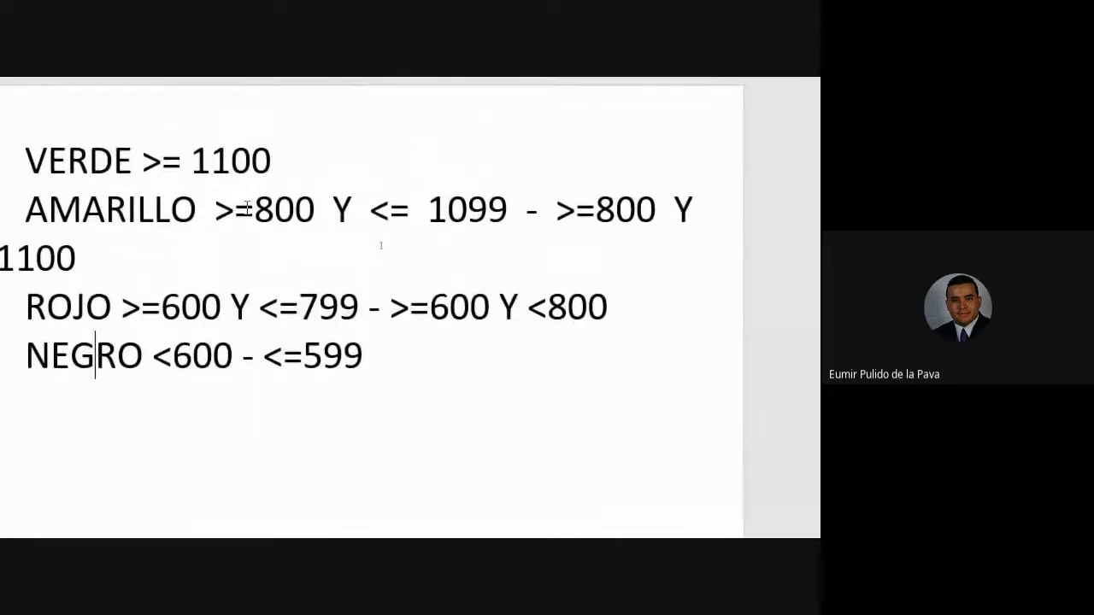
drag(255, 209, 456, 227)
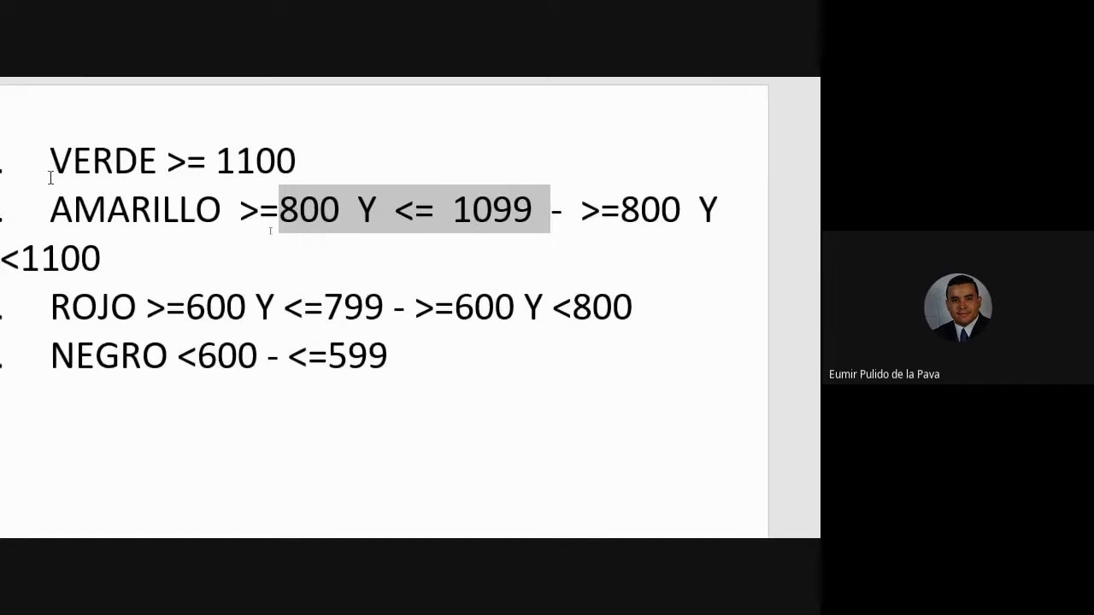
drag(131, 212, 300, 219)
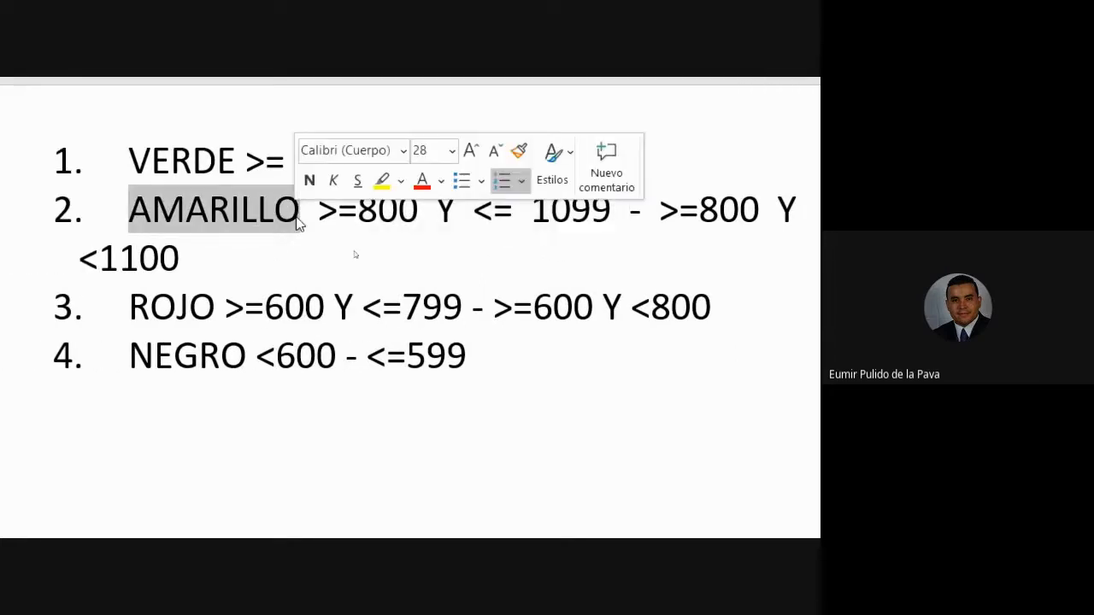
key(alt+Tab)
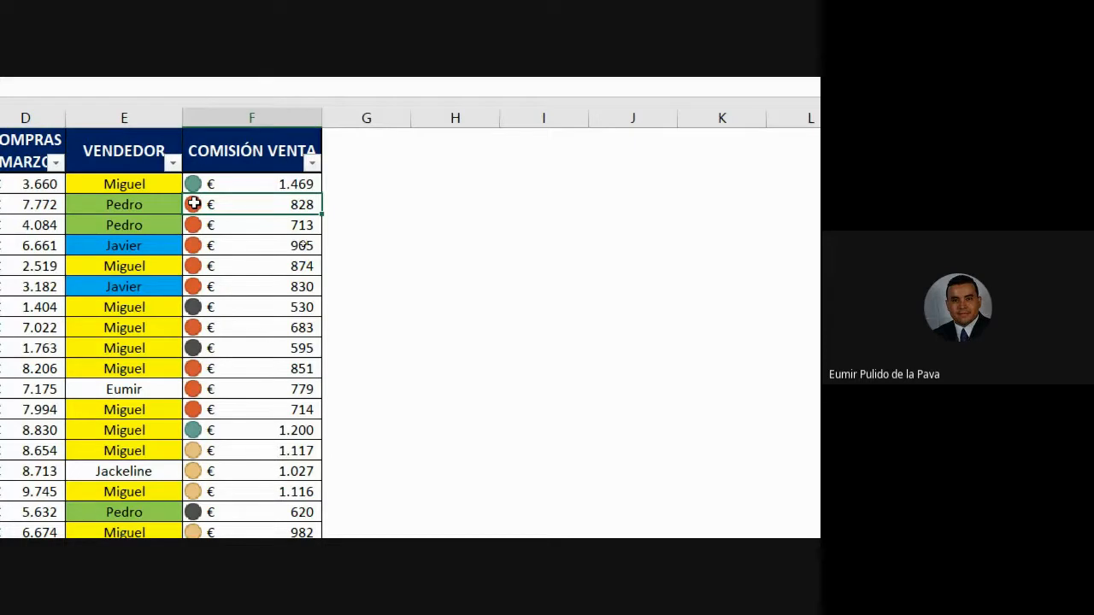
key(Up)
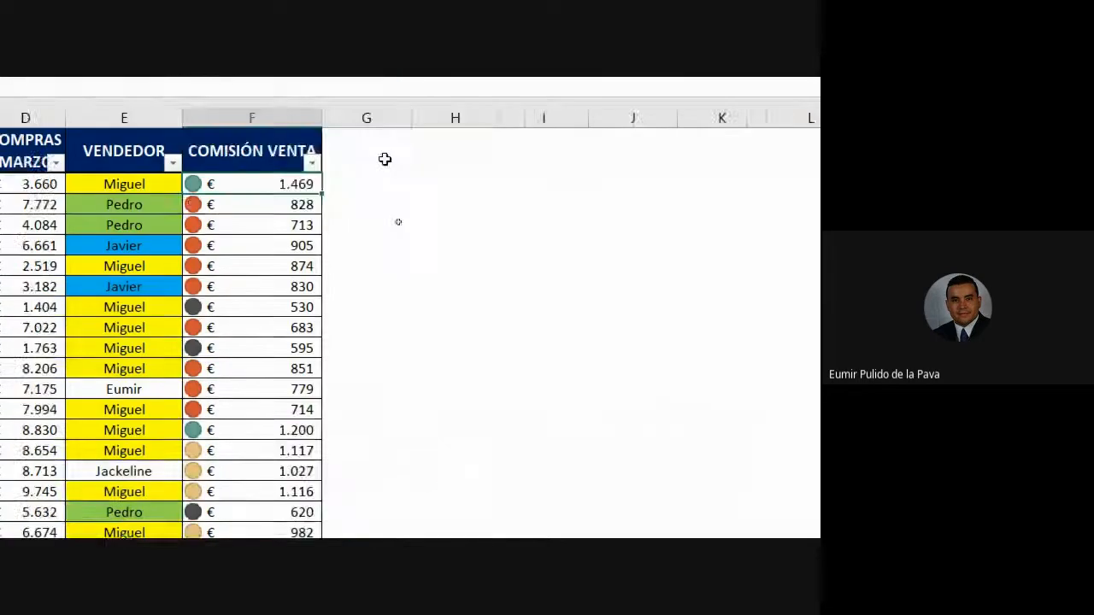
click(584, 517)
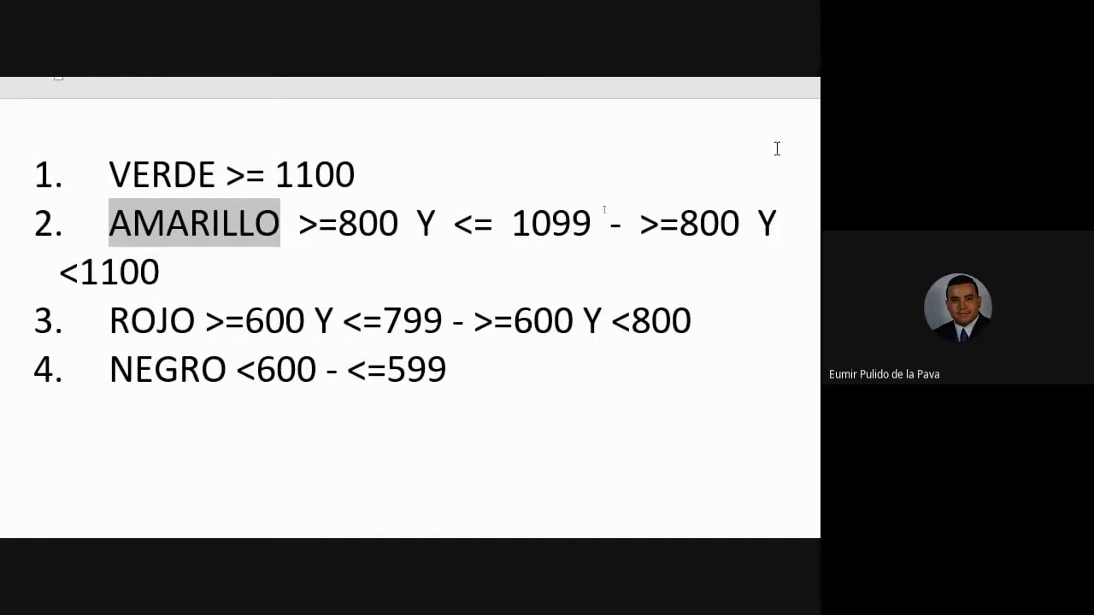
click(531, 520)
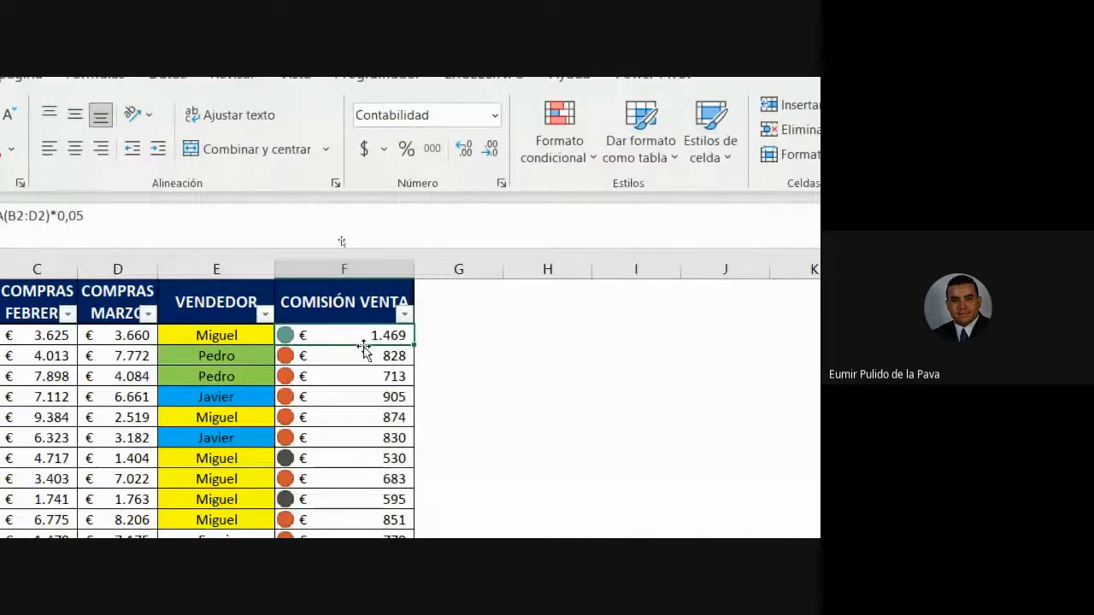
Step: Select all COMISIÓN VENTA values, open their icon set rule for editing and move the dialog clear of the data
key(ctrl+shift+Down)
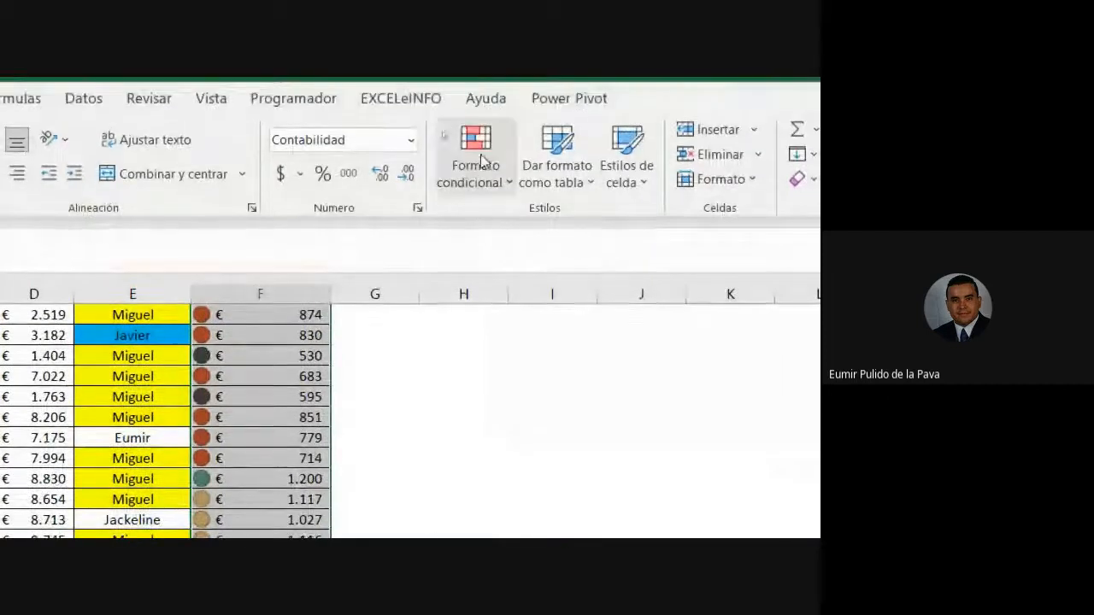
click(483, 162)
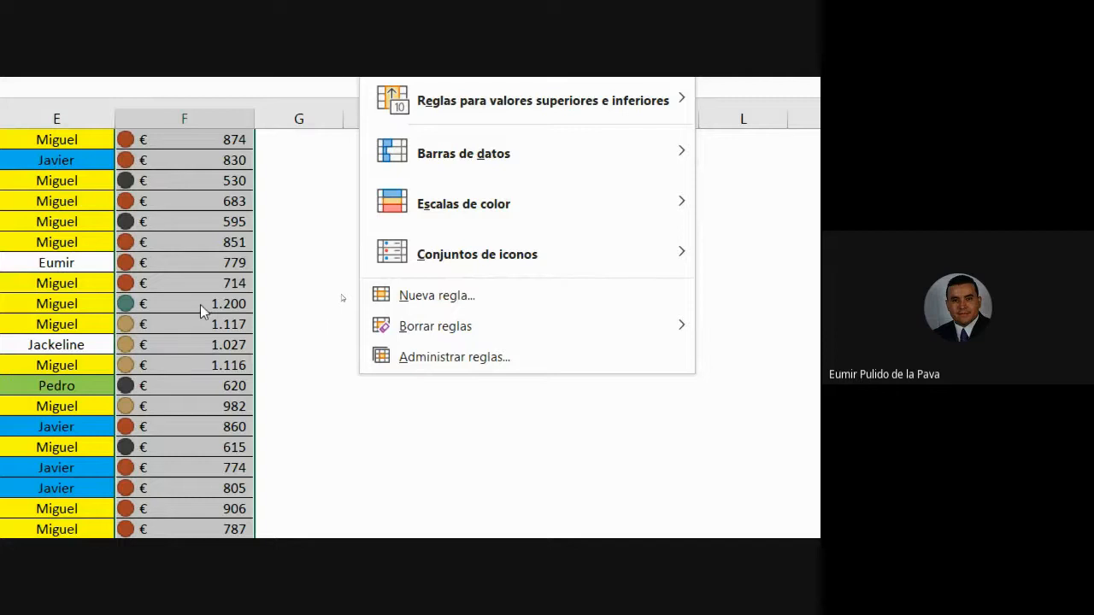
click(507, 365)
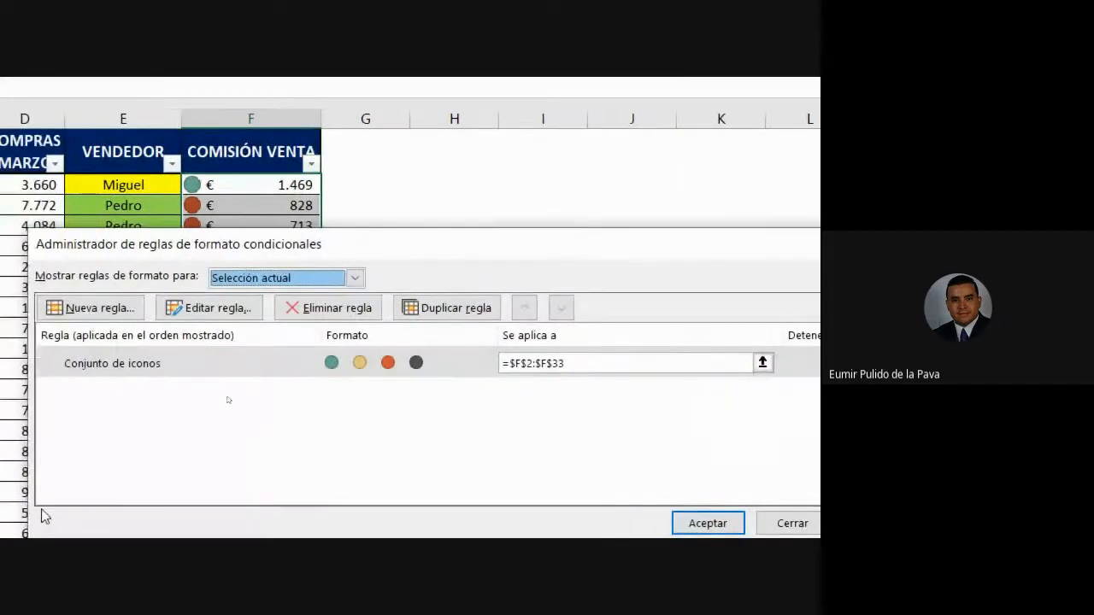
click(150, 366)
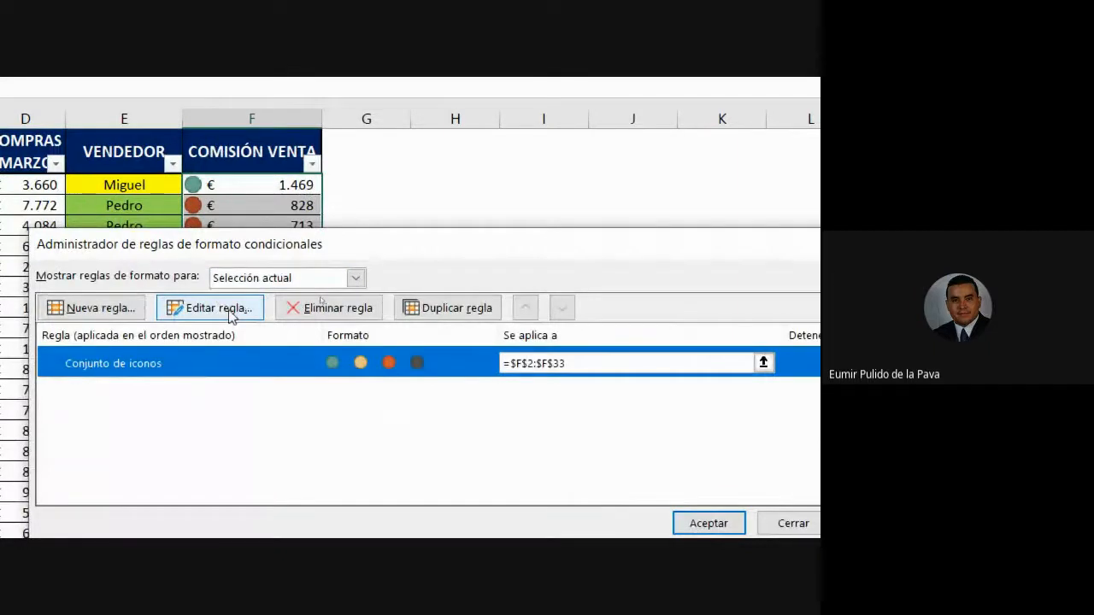
click(229, 315)
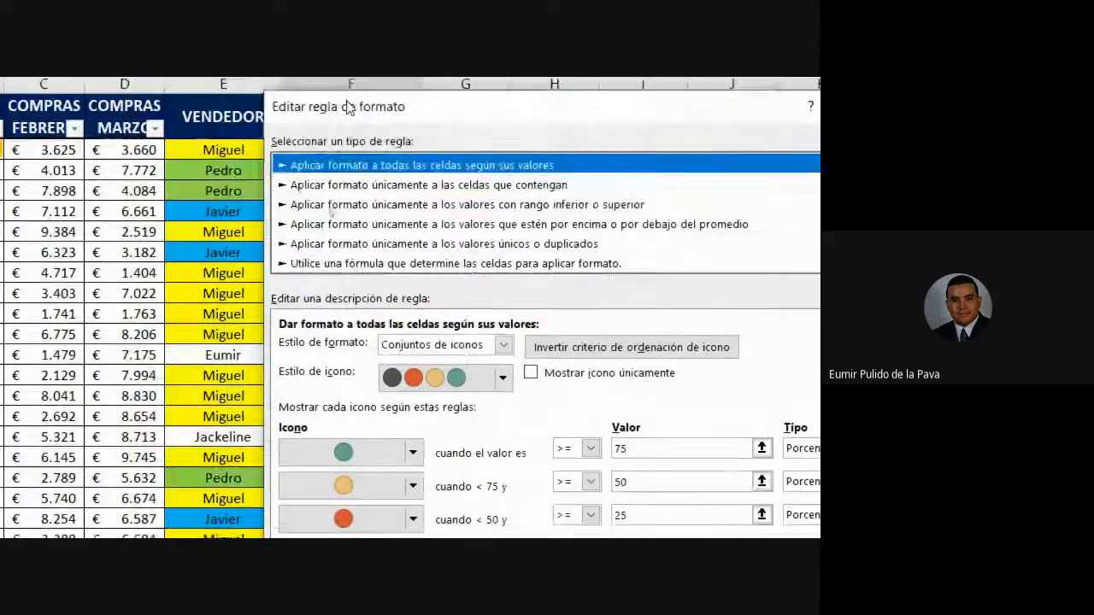
drag(348, 107, 554, 152)
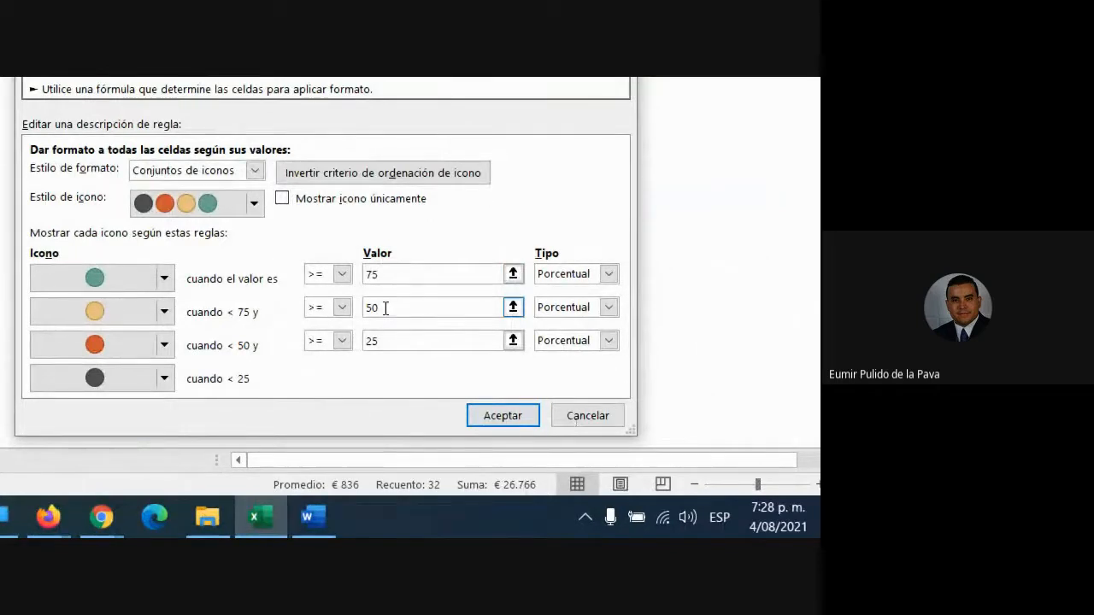
Step: Set the value type of all three thresholds in the icon set rule to Número
click(581, 282)
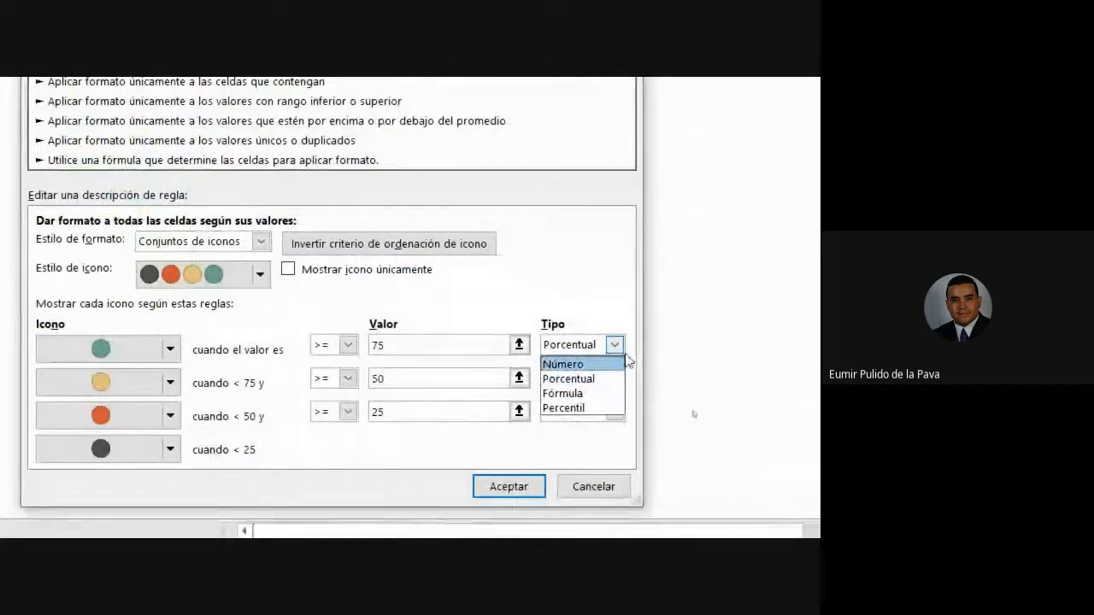
click(613, 347)
click(614, 347)
click(581, 366)
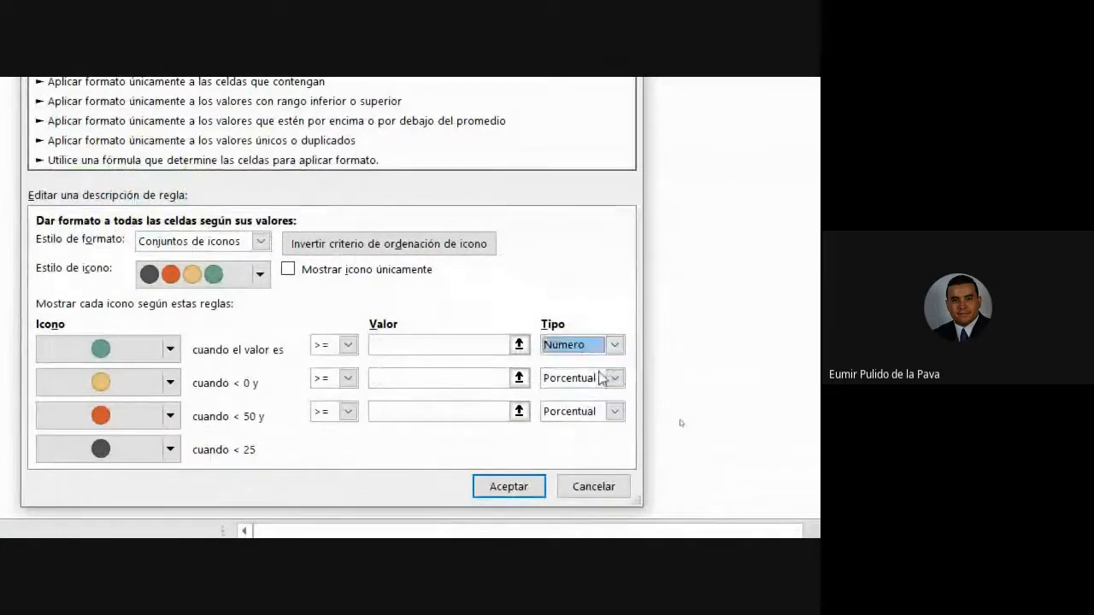
click(601, 379)
click(590, 398)
click(613, 412)
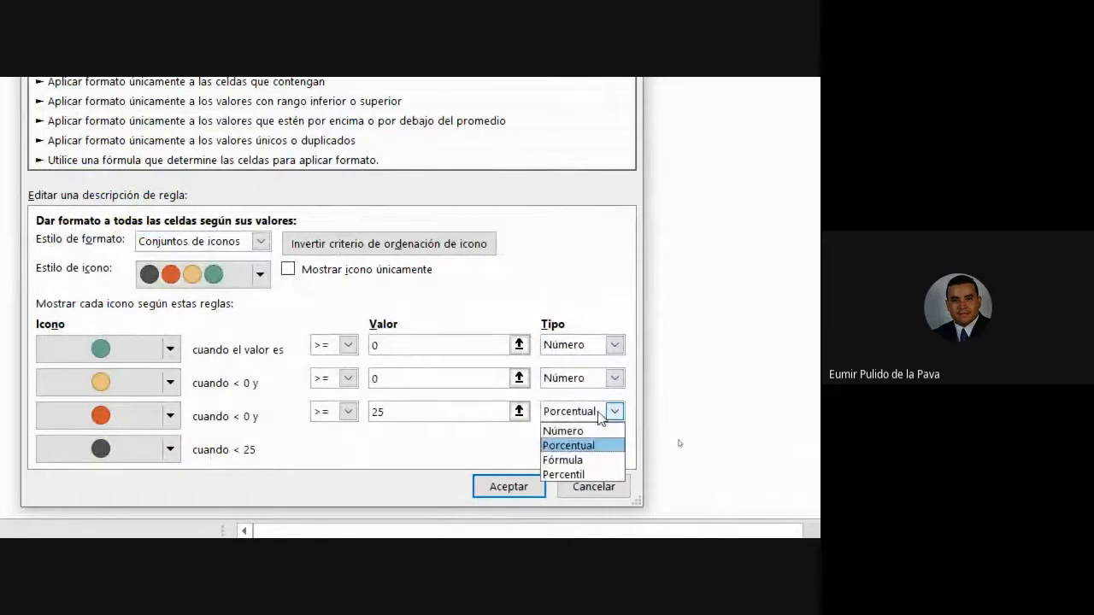
click(566, 431)
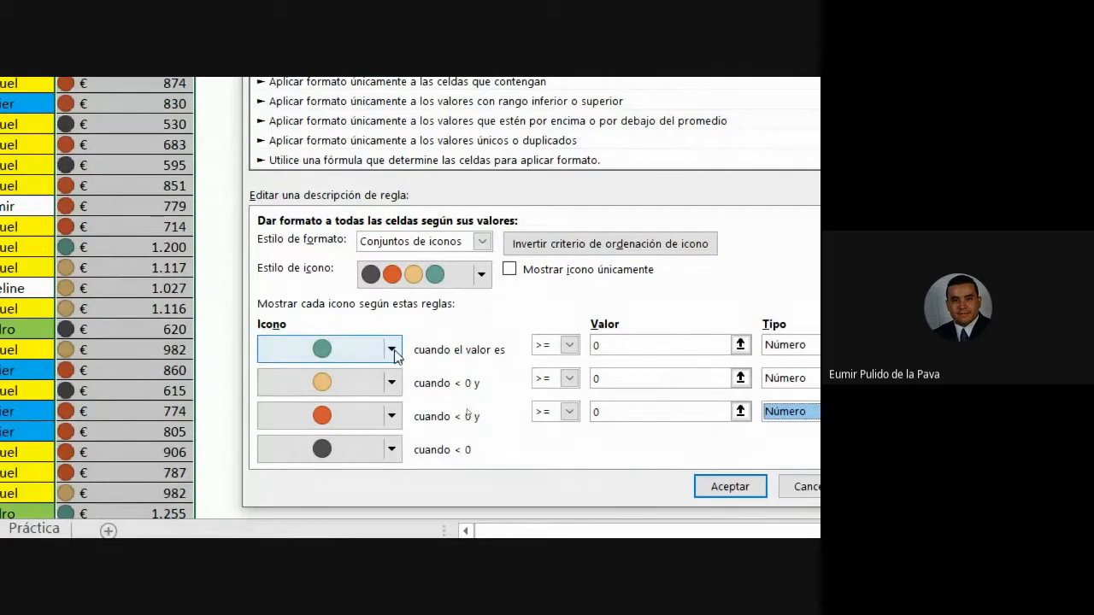
Step: Choose the green circle as the first rule's icon and view its comparison operators
click(392, 349)
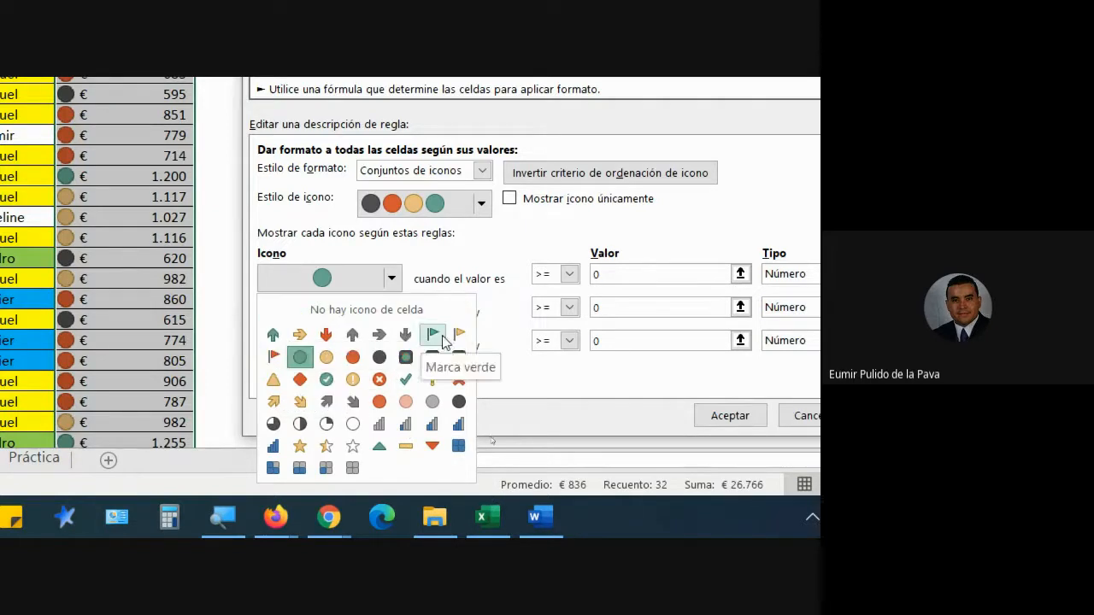
click(300, 358)
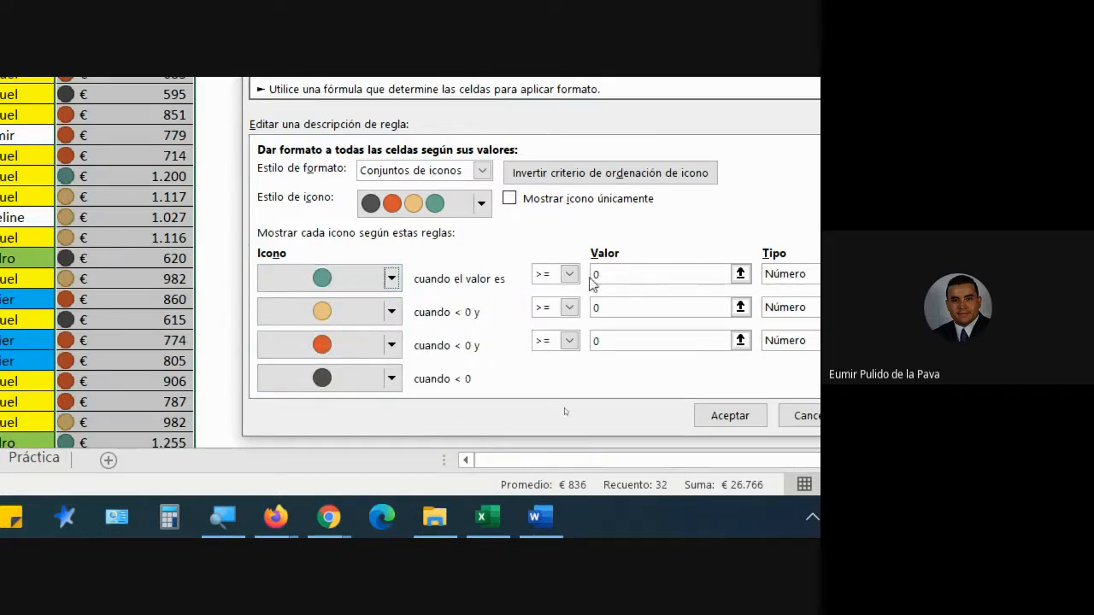
click(569, 274)
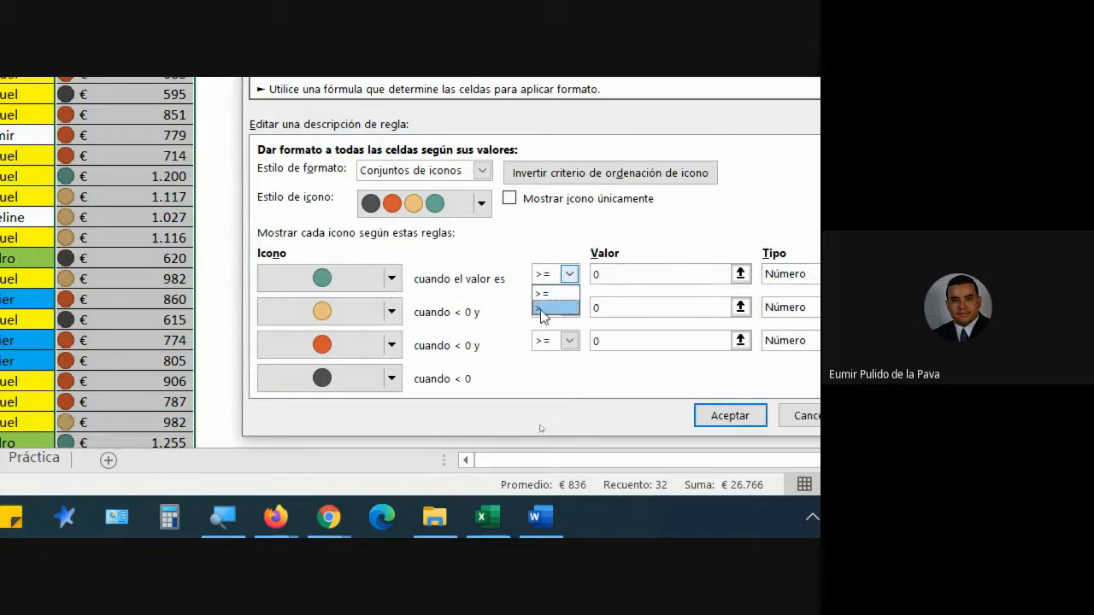
Step: Check the VERDE >= 1100 criterion in the Word notes, then set the green circle's threshold to 1100 in Excel
click(535, 517)
scroll(410, 256, up, 3)
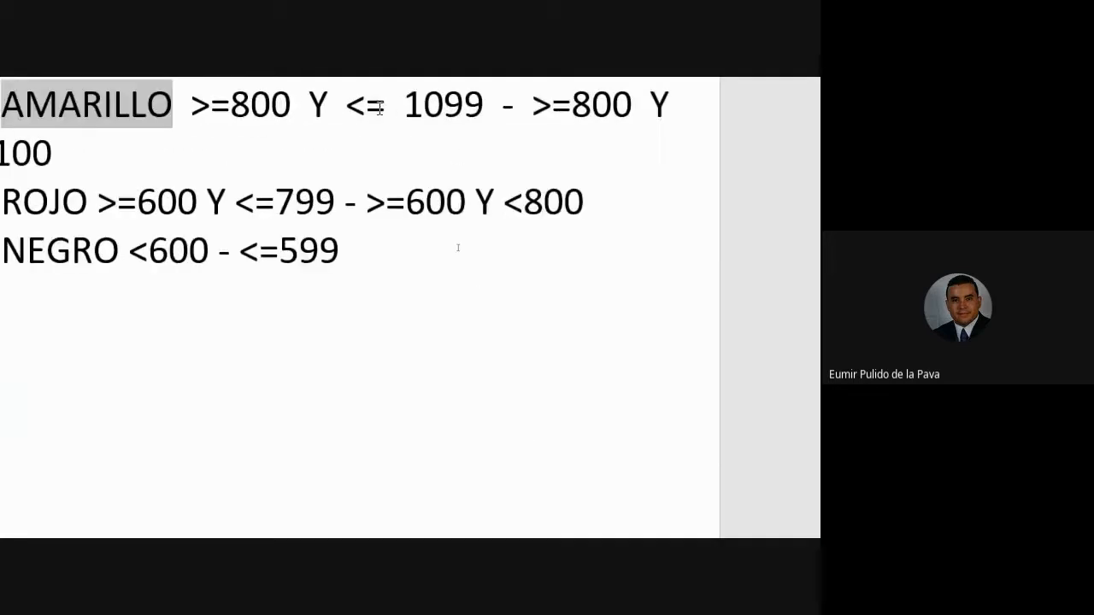
triple_click(269, 187)
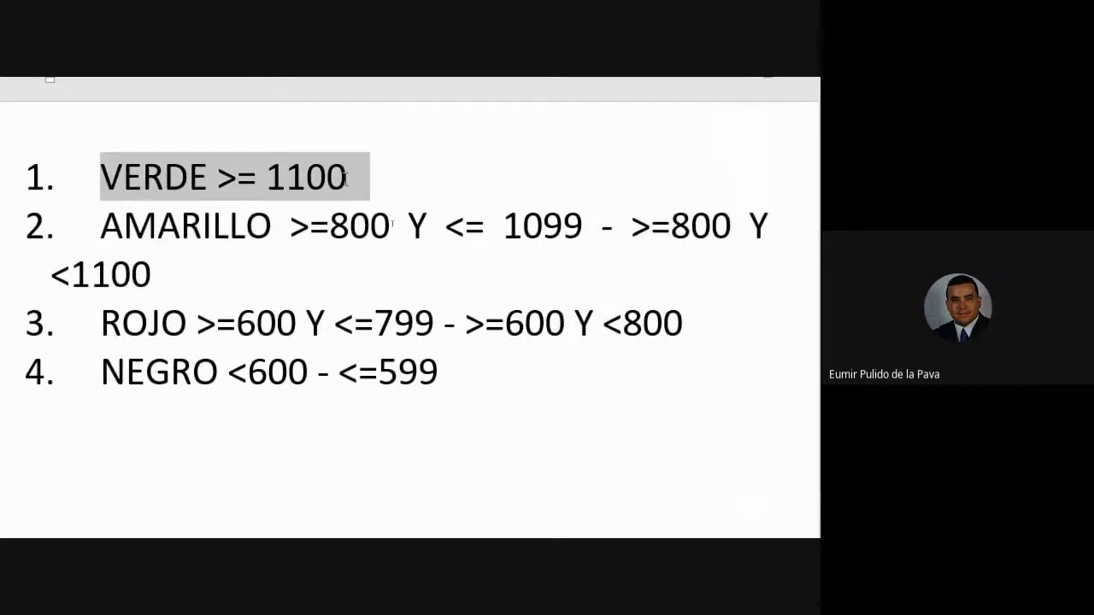
click(524, 517)
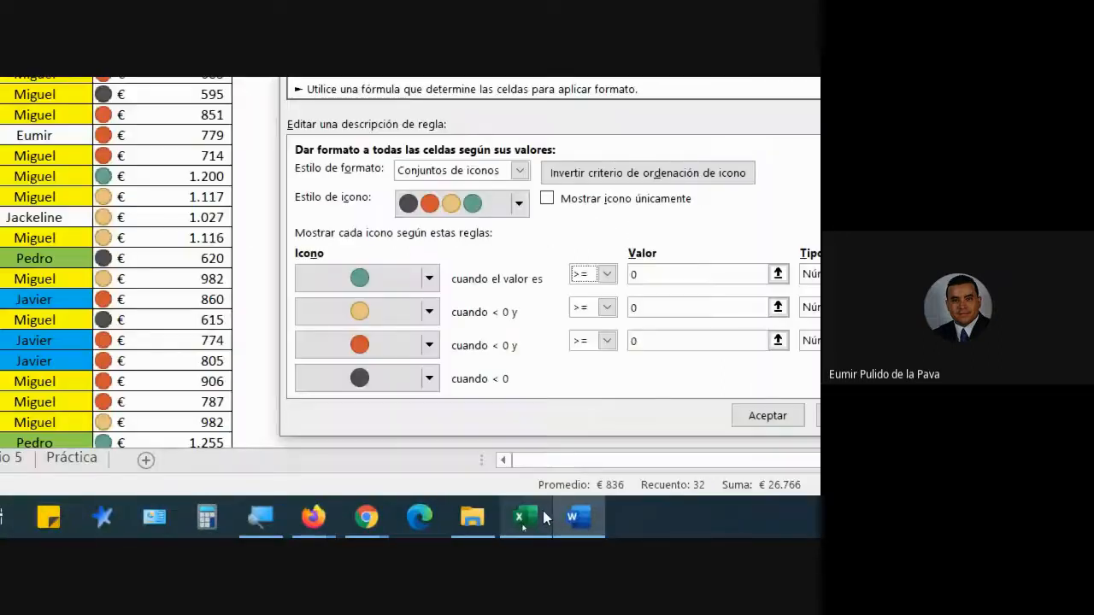
key(Tab)
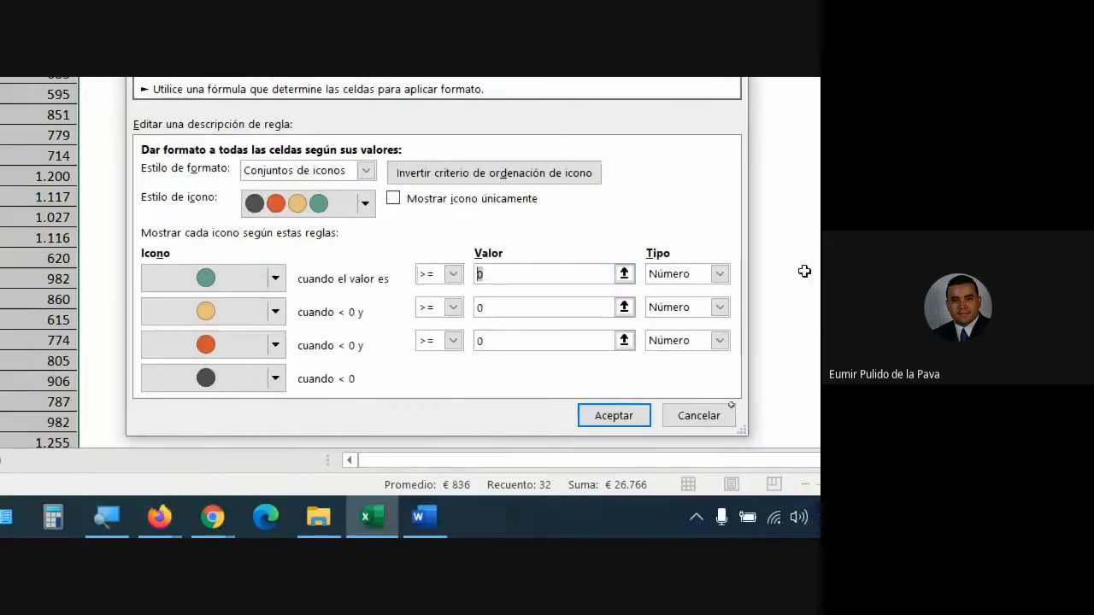
text(1100)
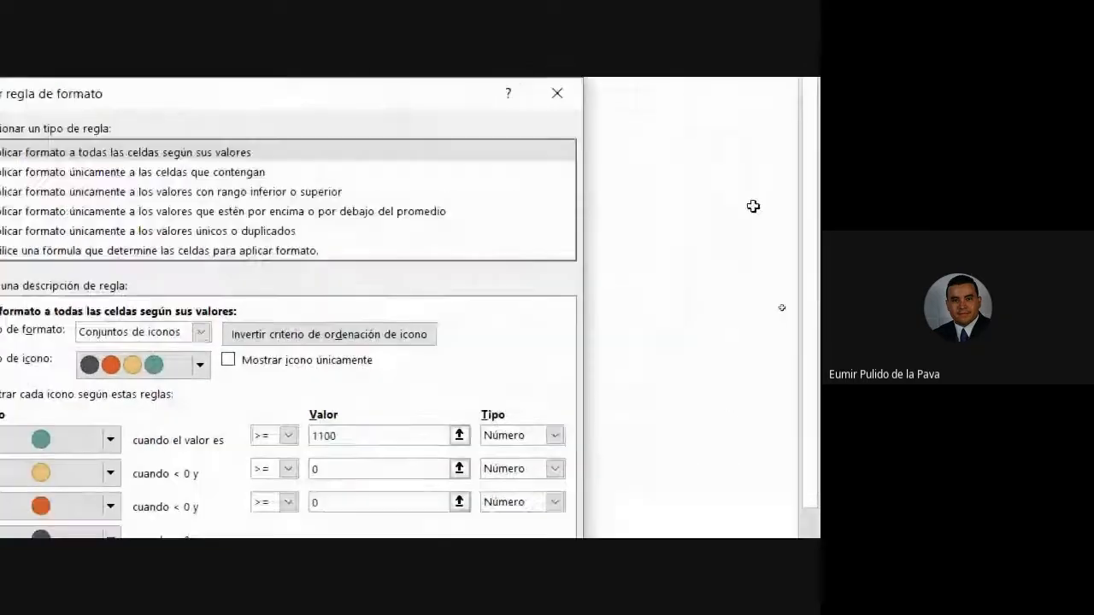
text(+)
click(682, 232)
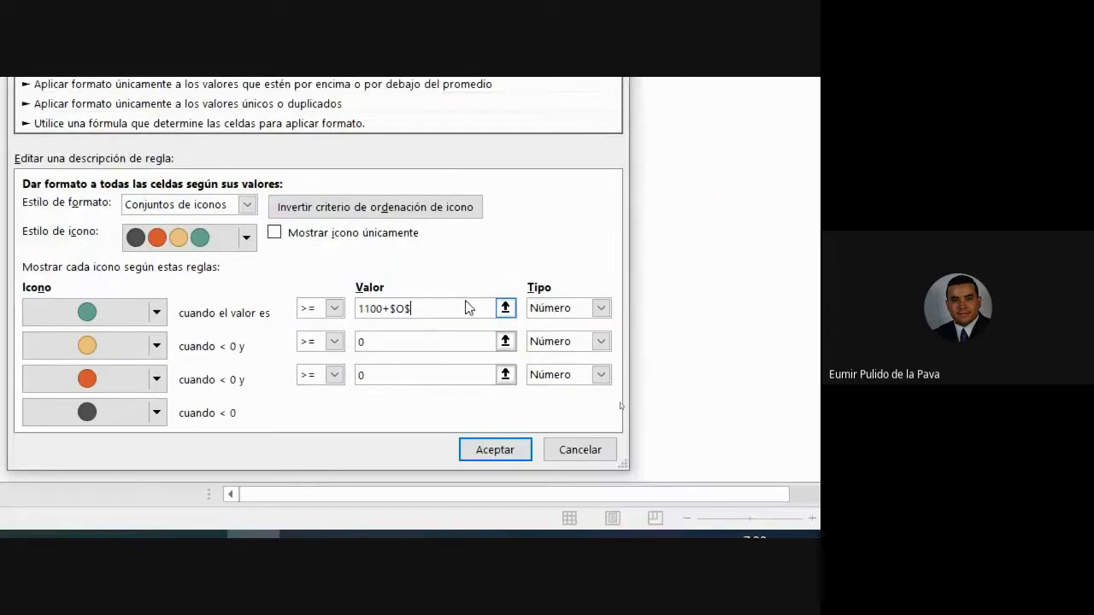
key(BackSpace)
key(BackSpace)
key(BackSpace)
key(BackSpace)
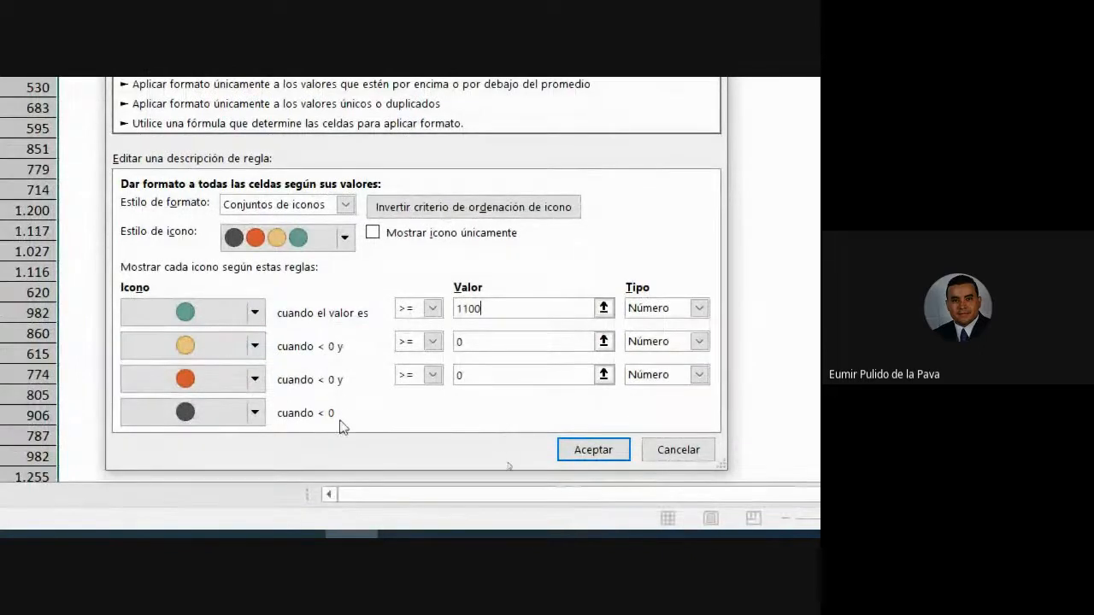
Step: Switch to the Word notes and check the AMARILLO criterion of >=800 and its upper limit
click(475, 339)
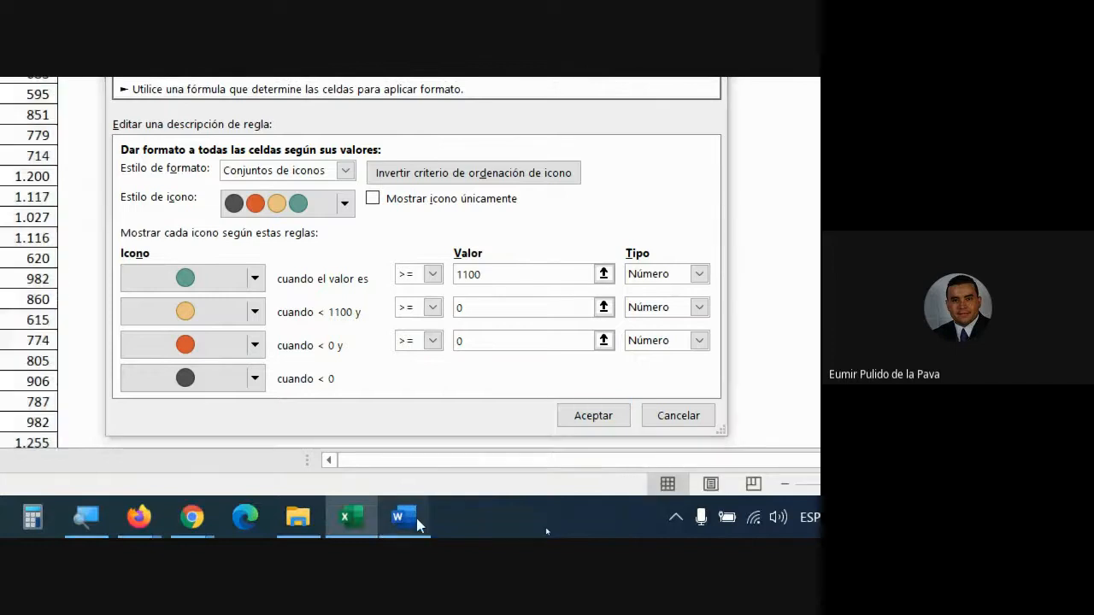
click(415, 517)
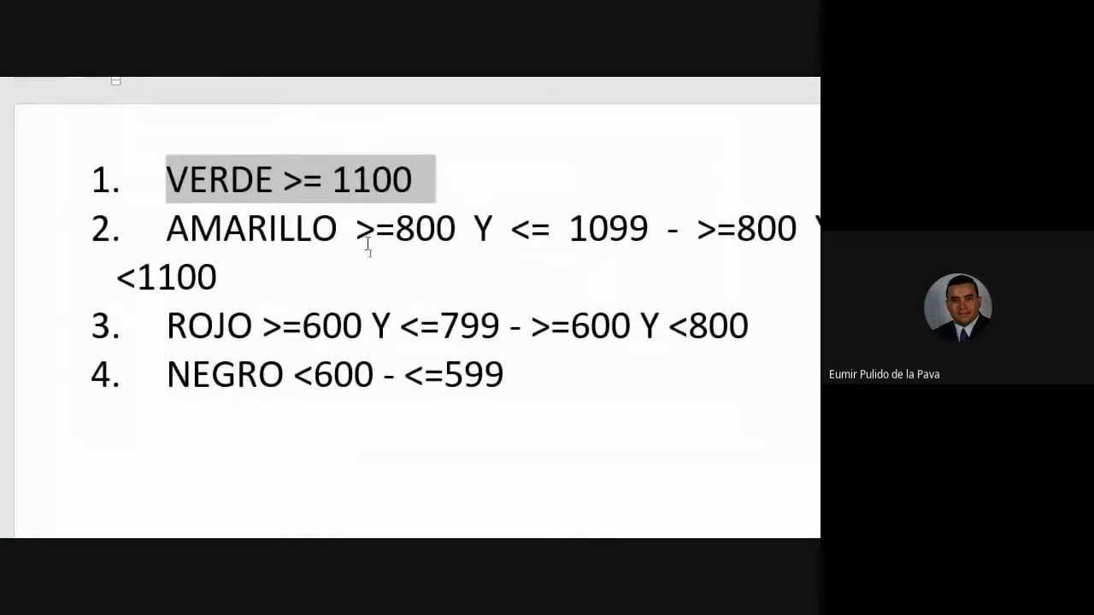
drag(364, 231, 446, 232)
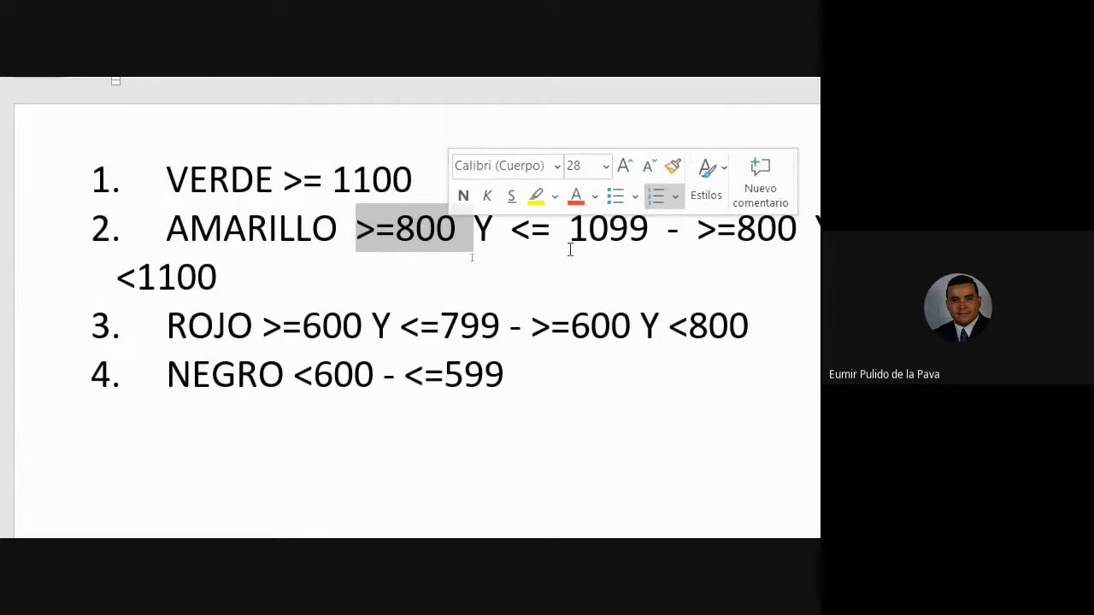
scroll(789, 264, right, 3)
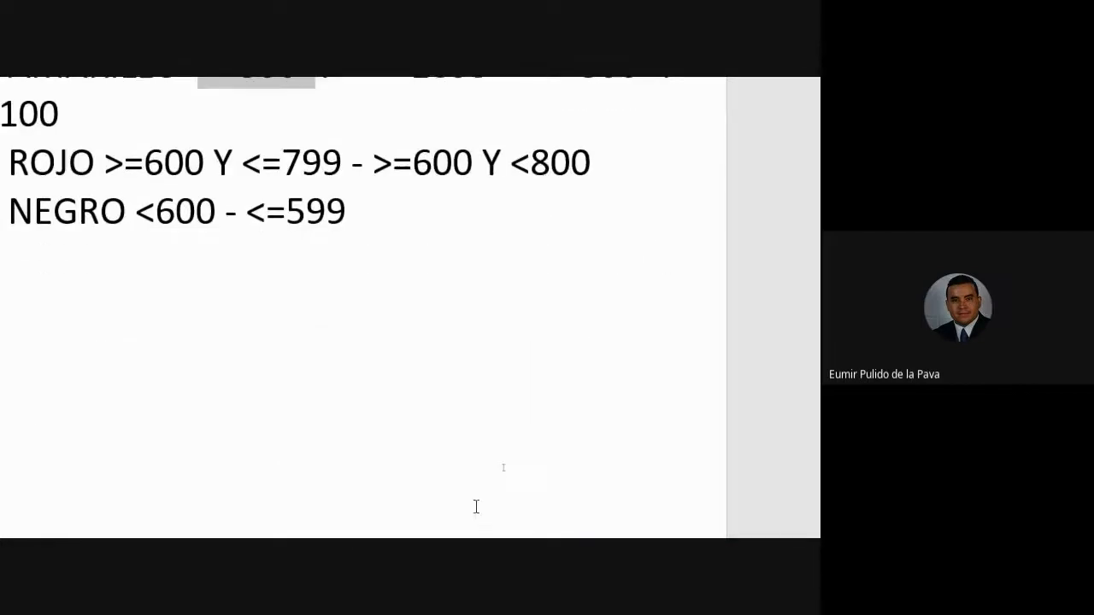
Step: Back in Excel, set the yellow circle's condition to >= 800
click(495, 518)
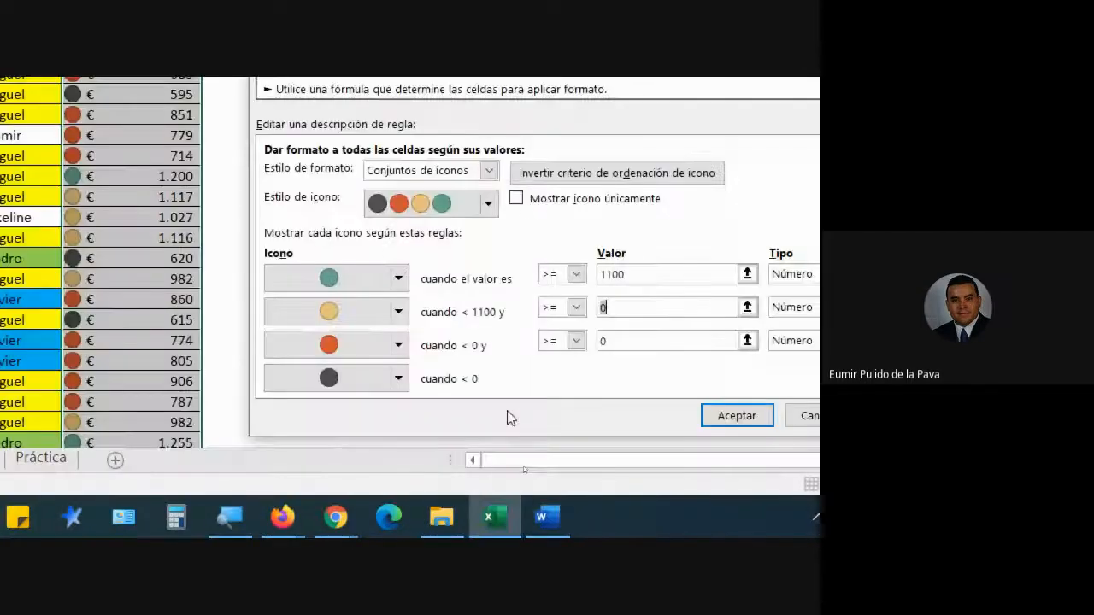
click(576, 307)
click(555, 323)
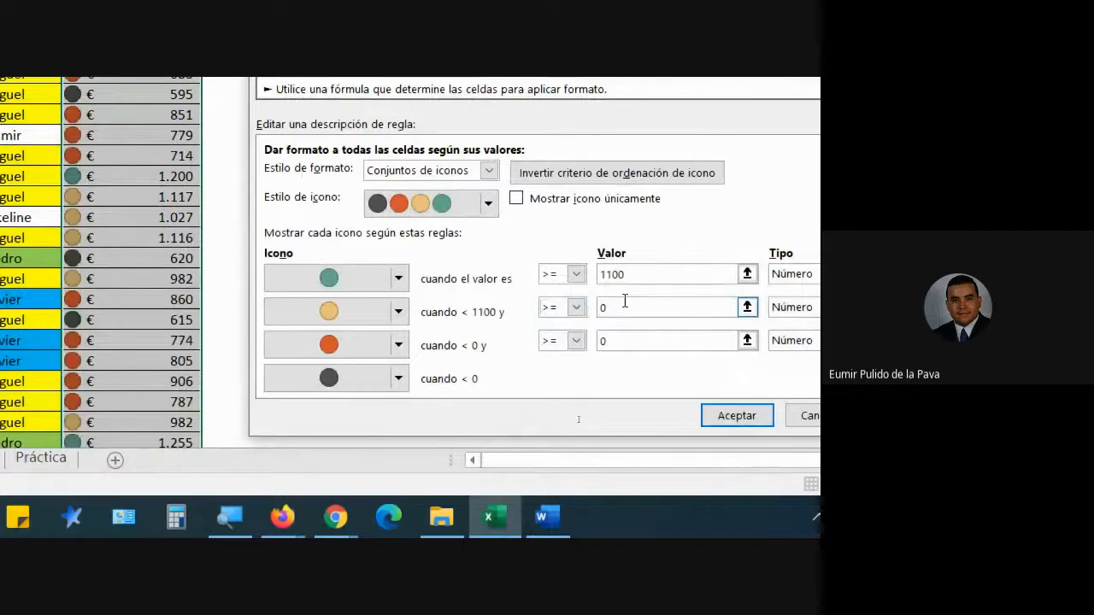
click(610, 307)
key(BackSpace)
text(800)
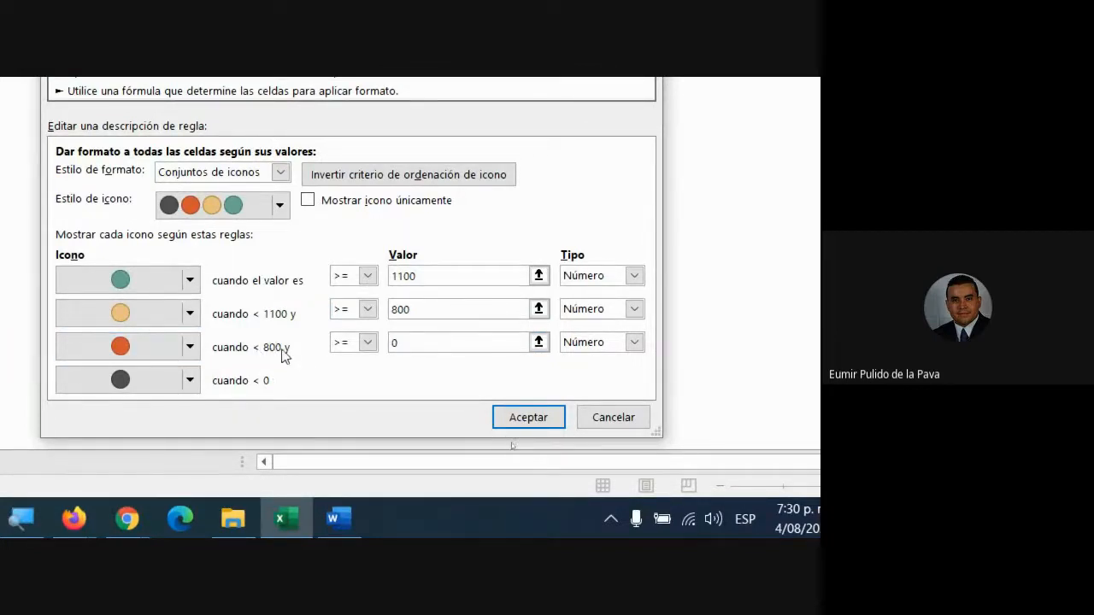
Step: Choose >= for the red circle's condition, then review the ROJO range of >=600 and <800 in the Word notes
click(366, 342)
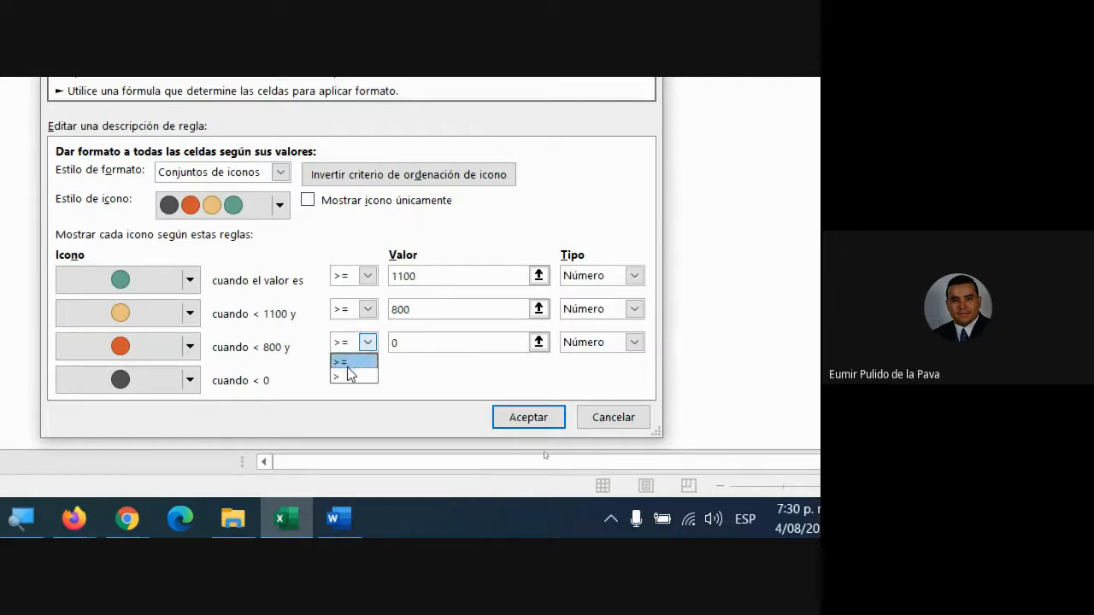
click(373, 361)
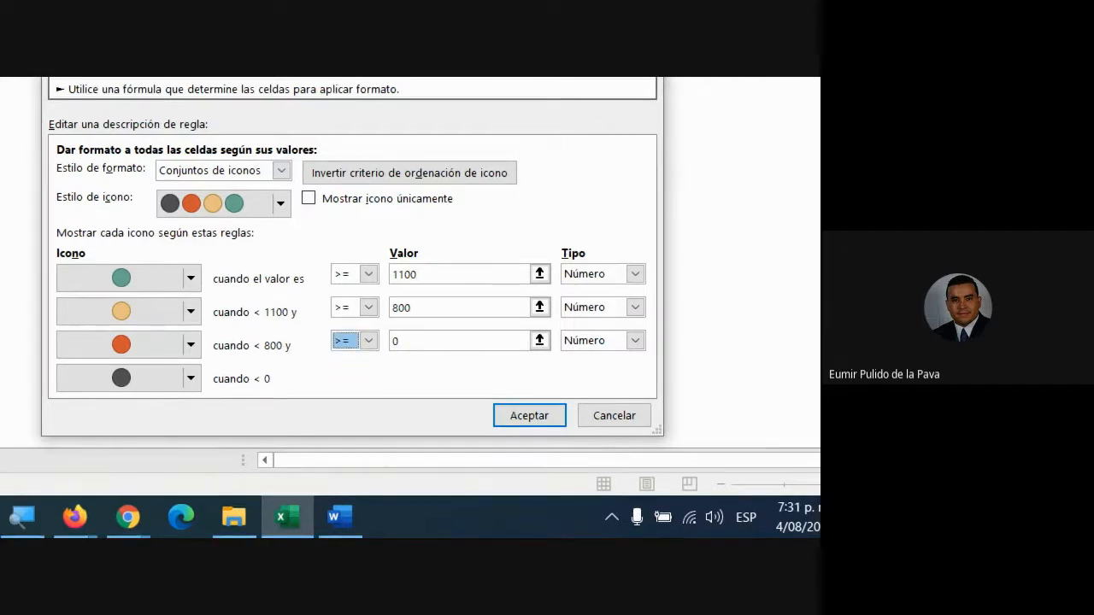
click(338, 517)
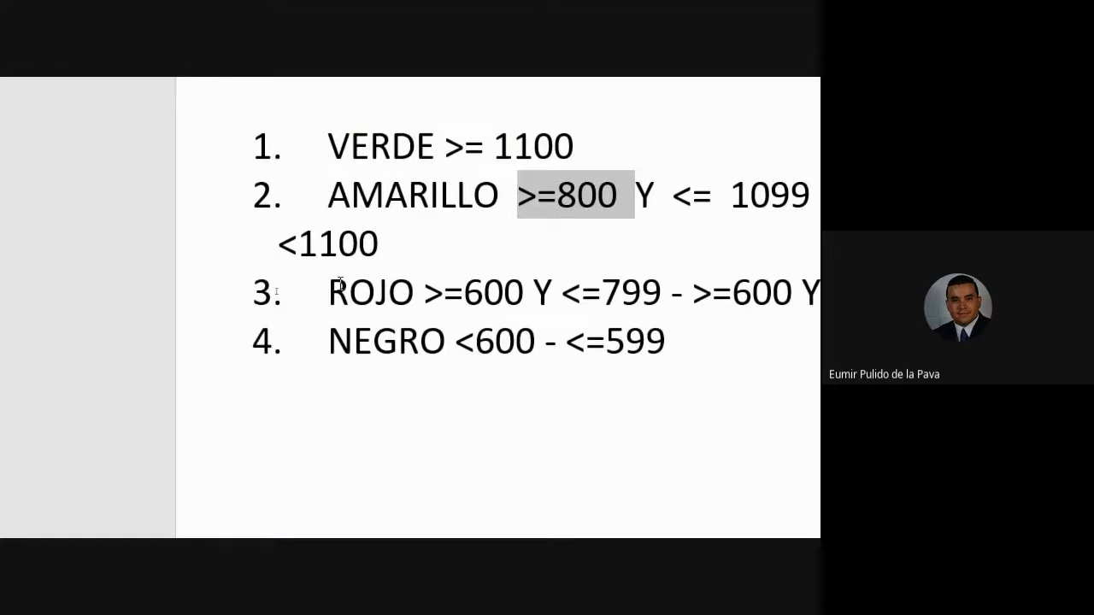
drag(329, 291, 479, 299)
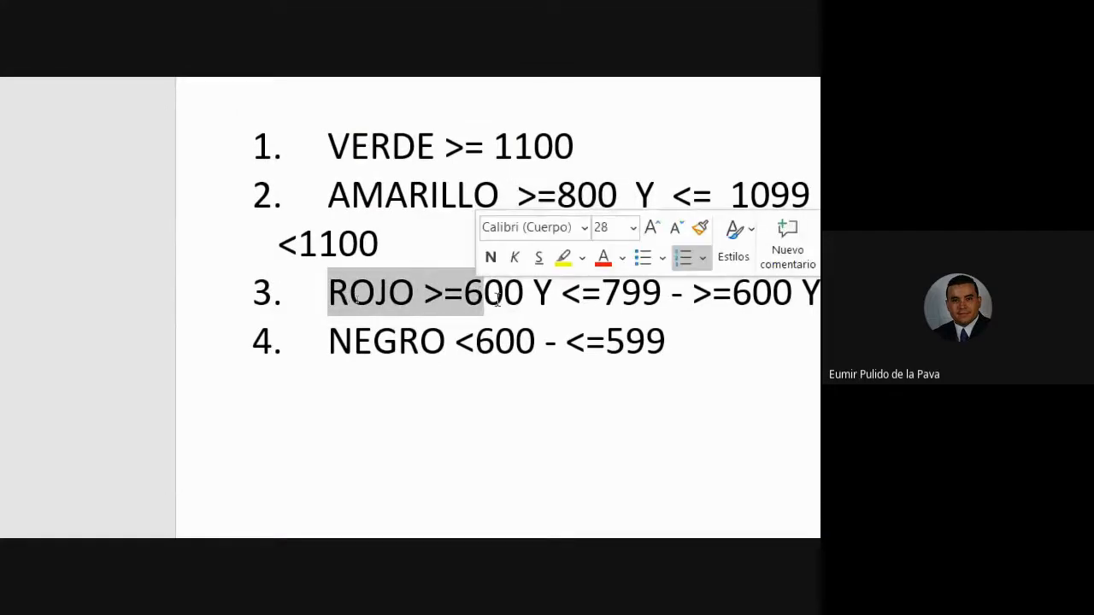
drag(330, 293, 435, 293)
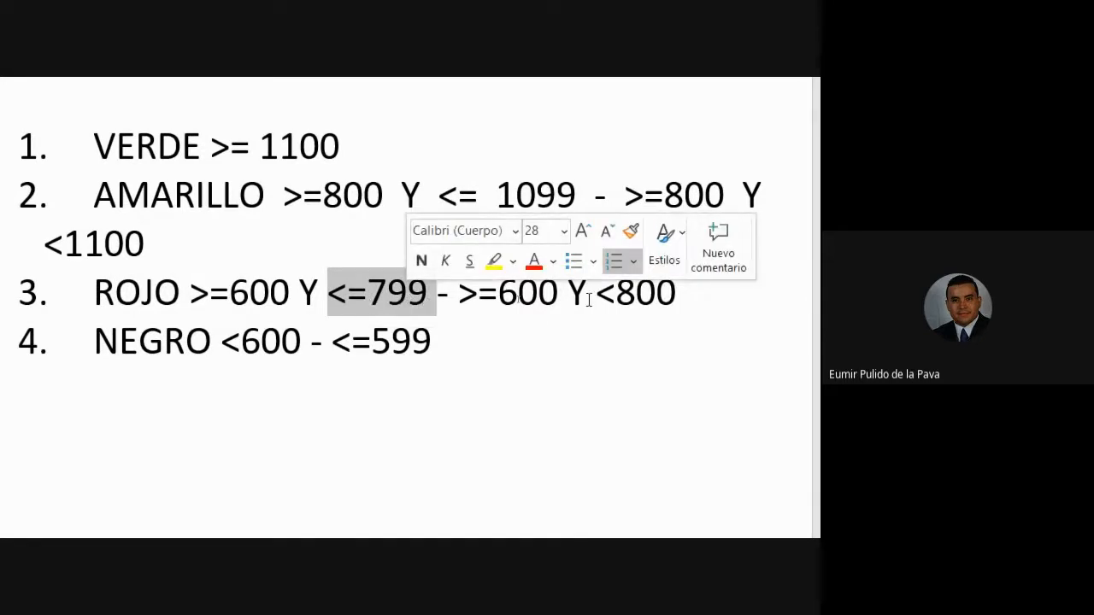
drag(601, 305, 668, 301)
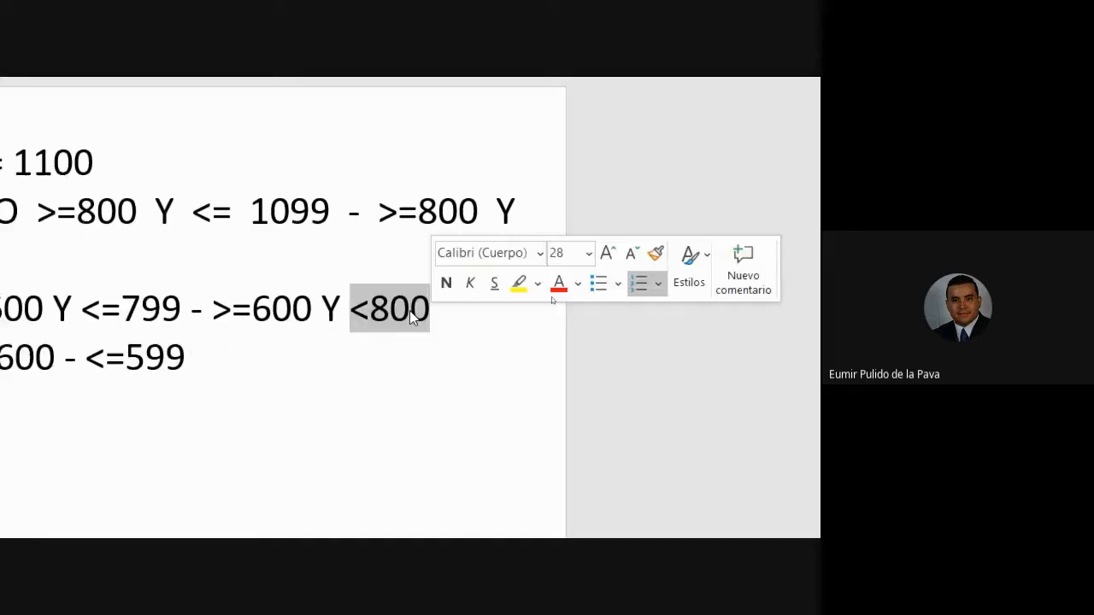
Step: Recheck the criteria in the Word notes, then return to Excel and set the red circle's threshold to 600
click(334, 520)
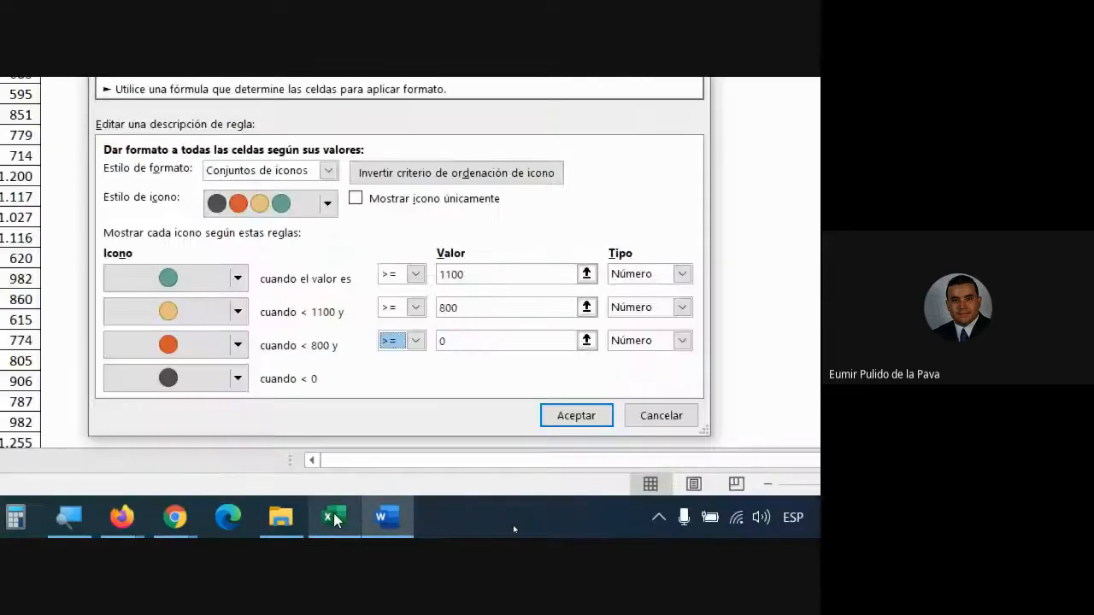
click(385, 517)
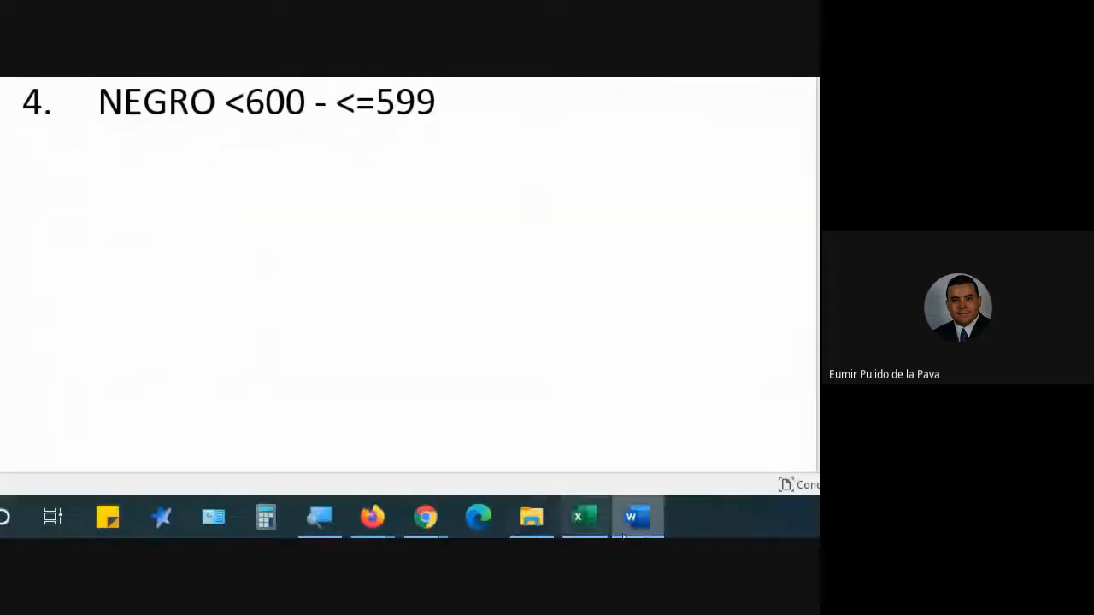
click(584, 518)
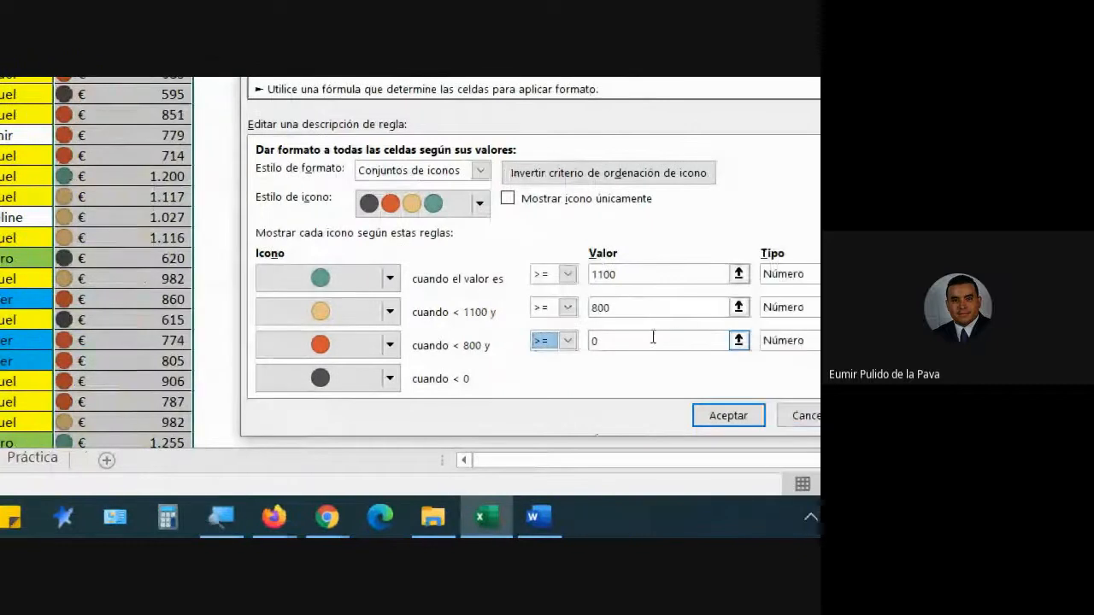
double_click(593, 340)
text(600)
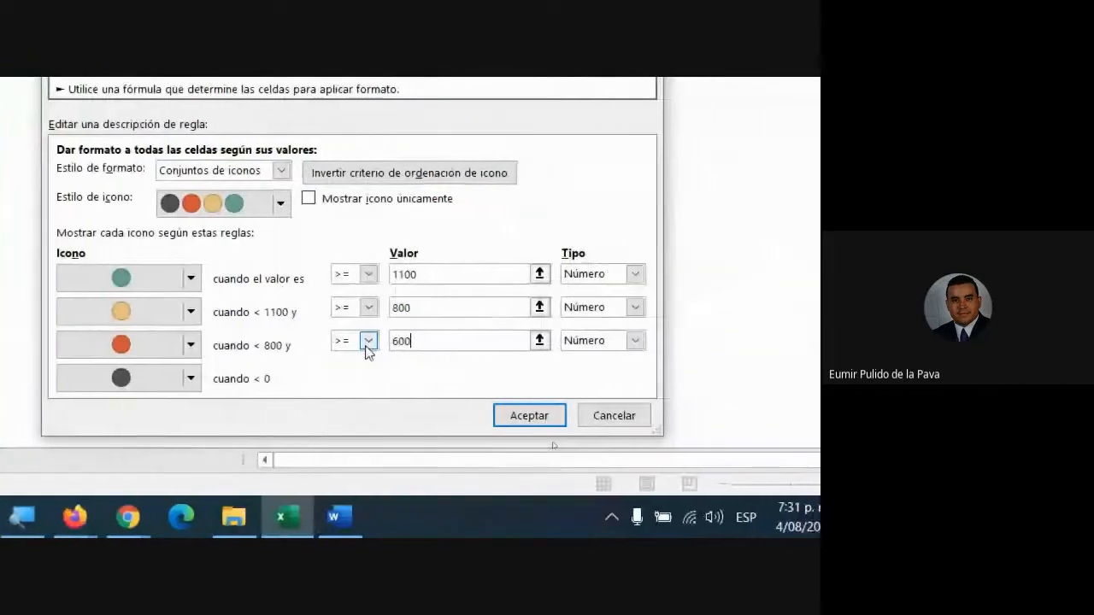
Step: Review the yellow and red thresholds and apply the edited icon rule to the COMISIÓN VENTA values
click(602, 308)
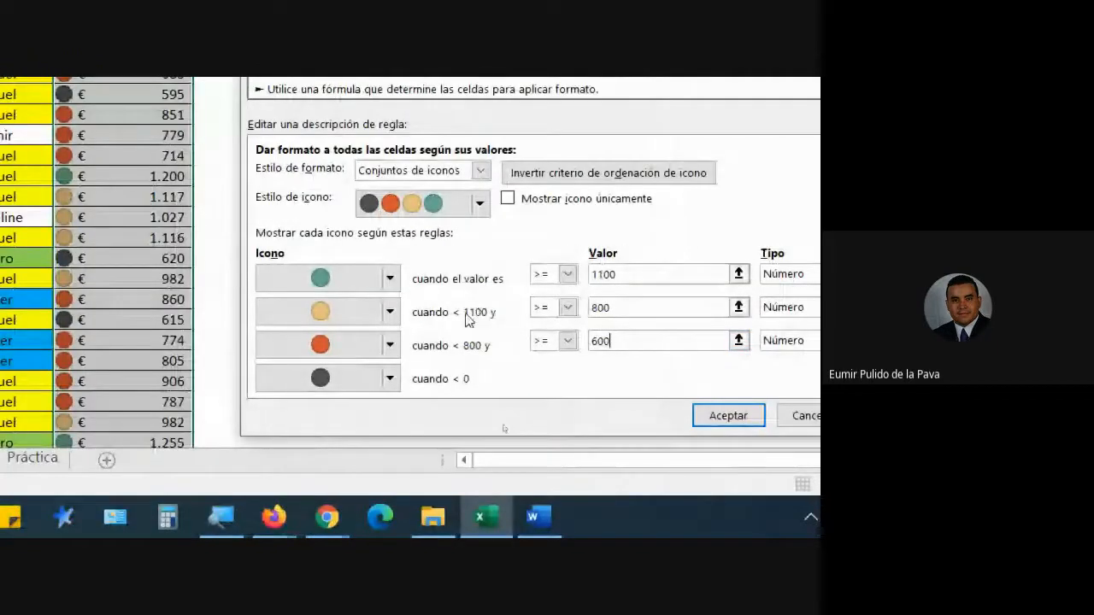
click(602, 347)
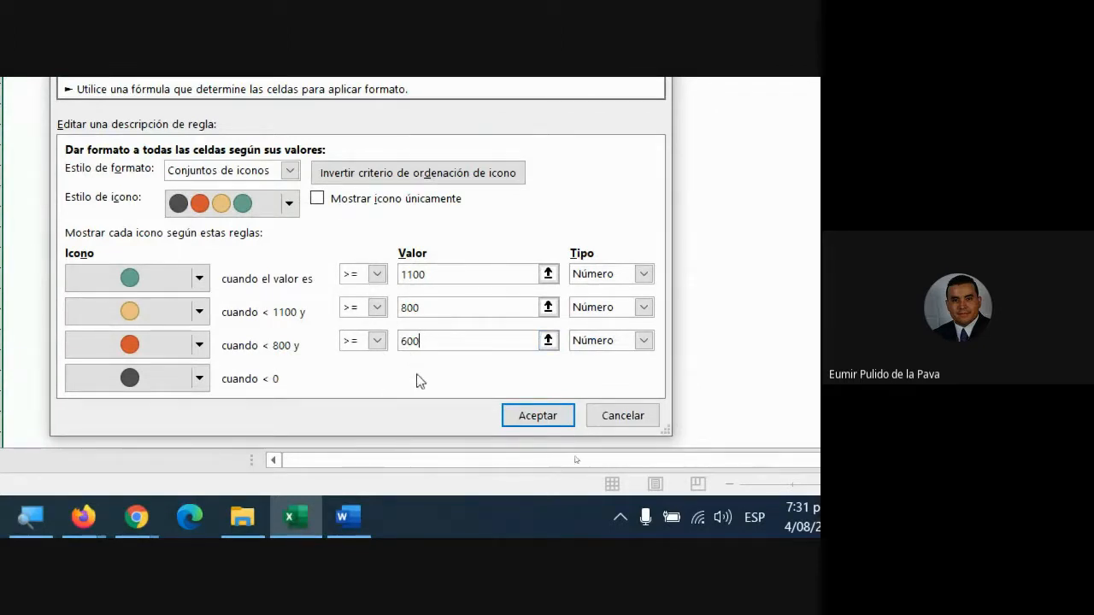
click(437, 310)
click(530, 417)
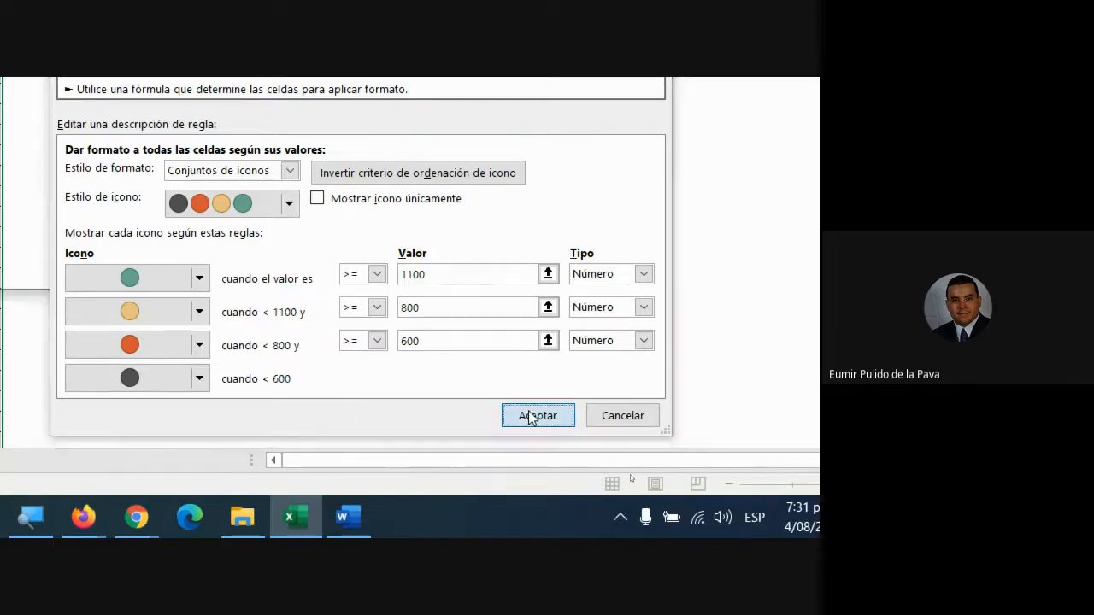
click(389, 271)
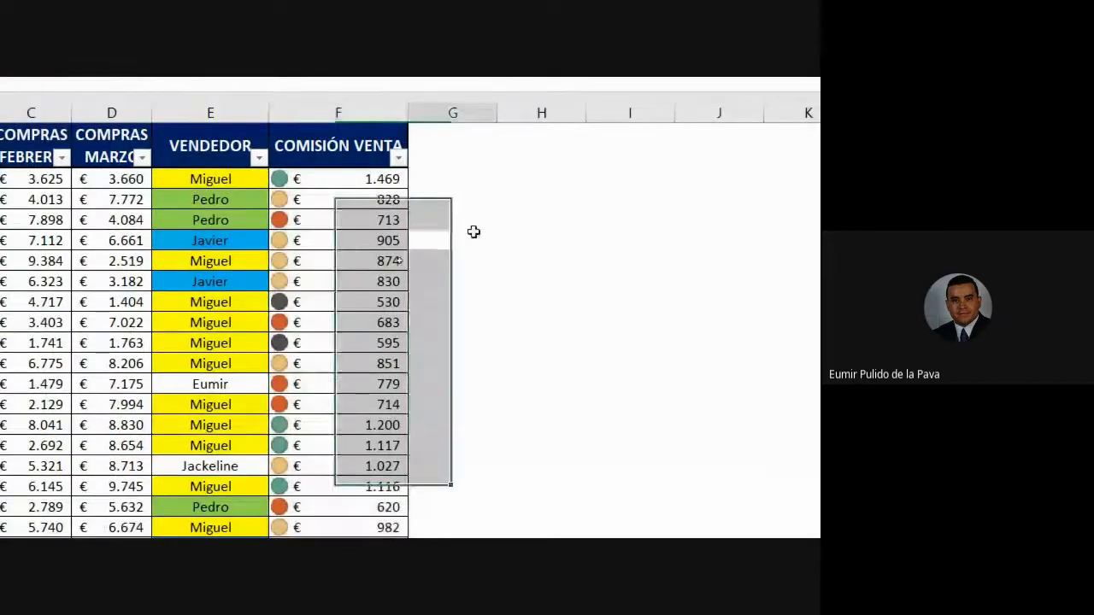
Step: Enter the test commissions 1100 in cell F3 and 1099 in cell F4 to check the green threshold
click(472, 238)
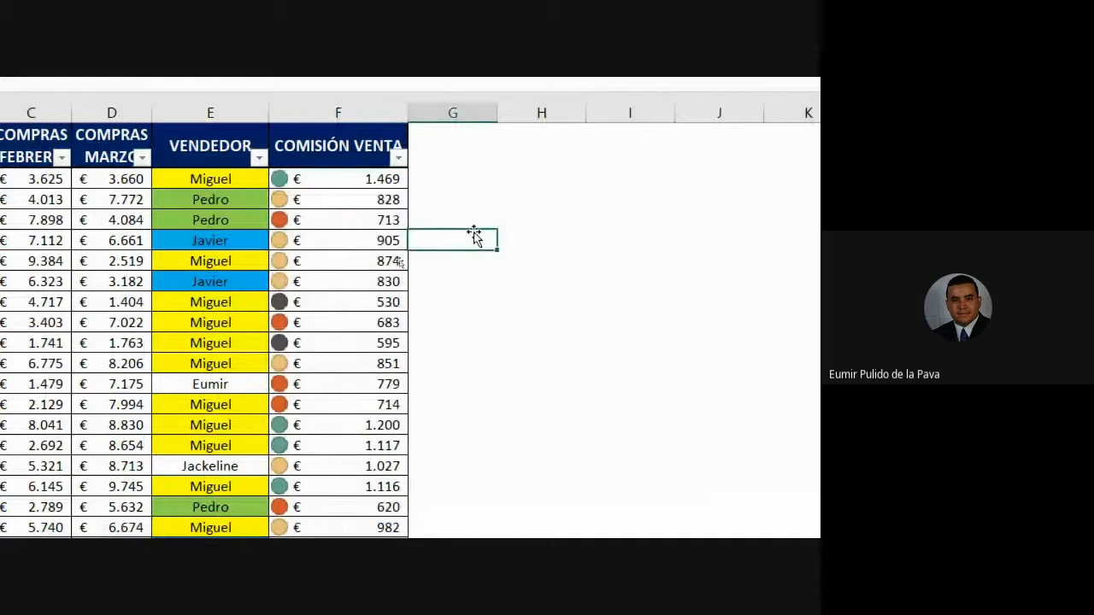
click(380, 201)
text(1100)
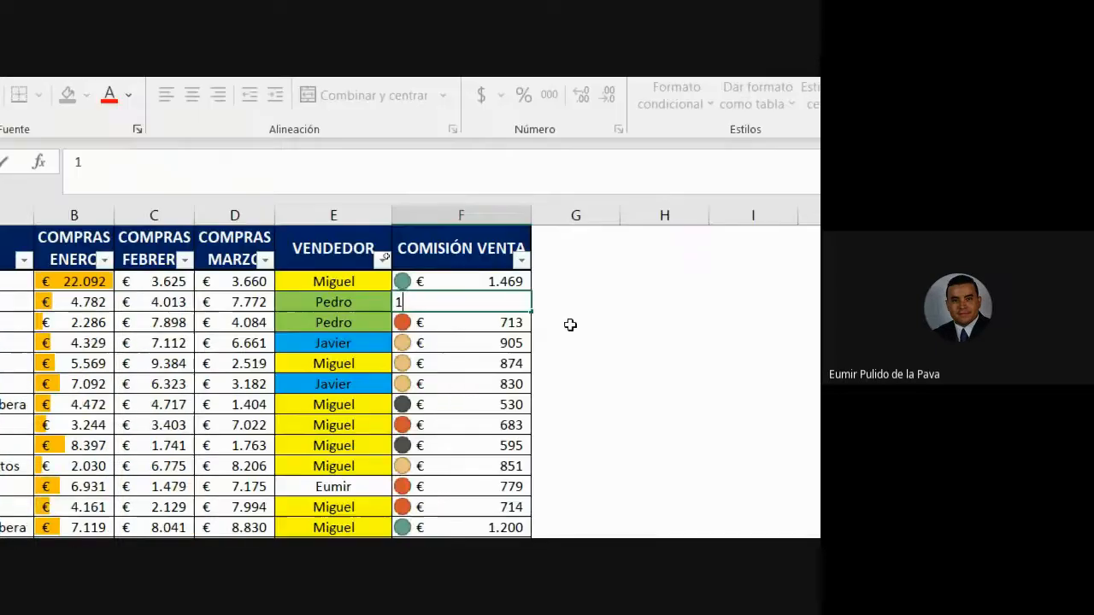
key(Return)
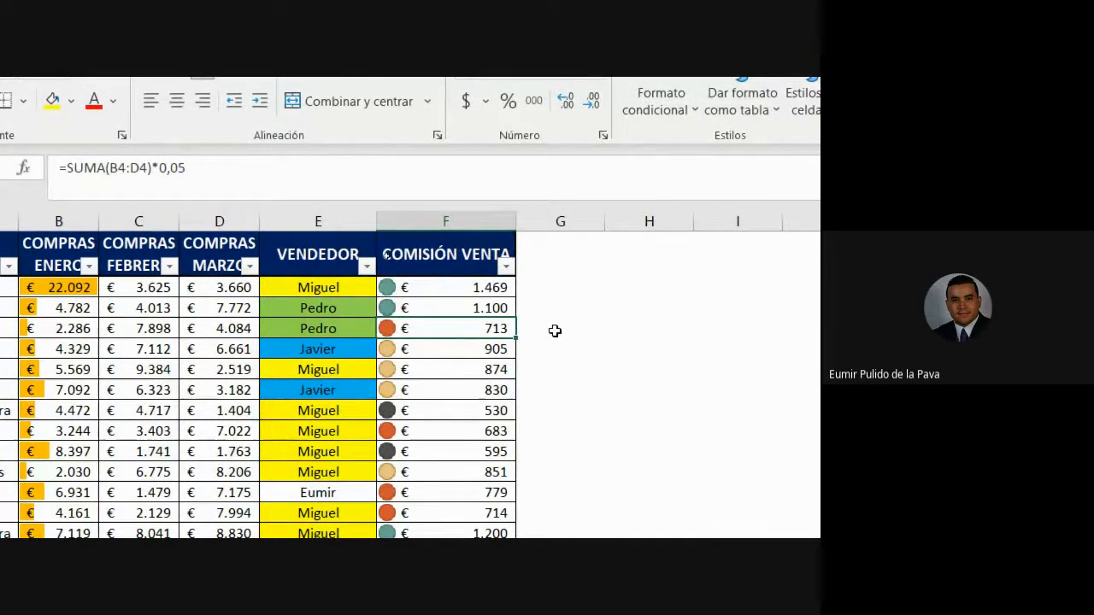
text(1099)
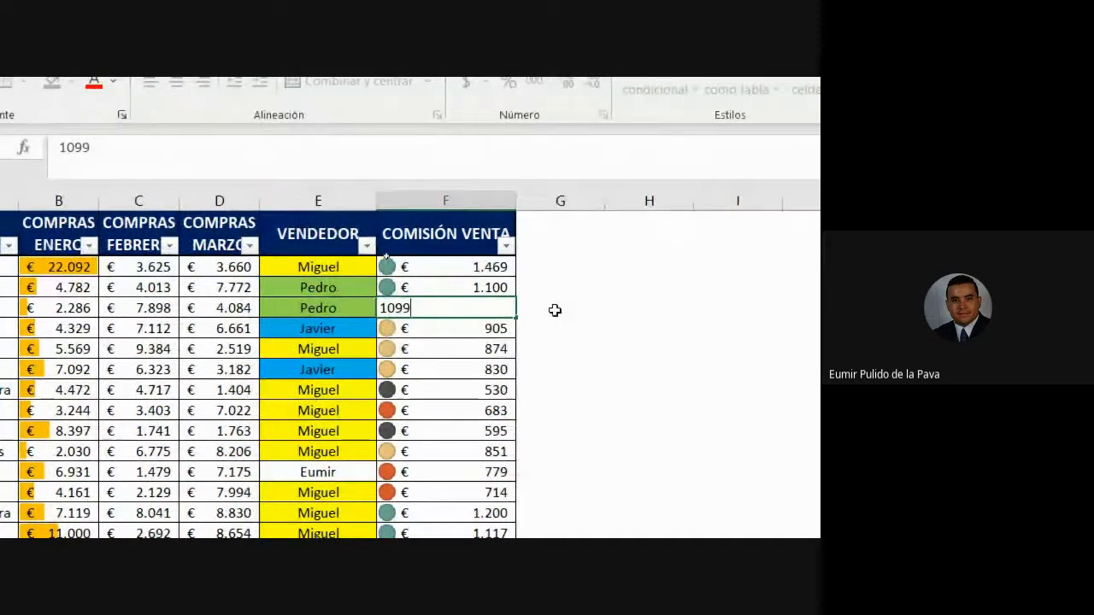
key(Return)
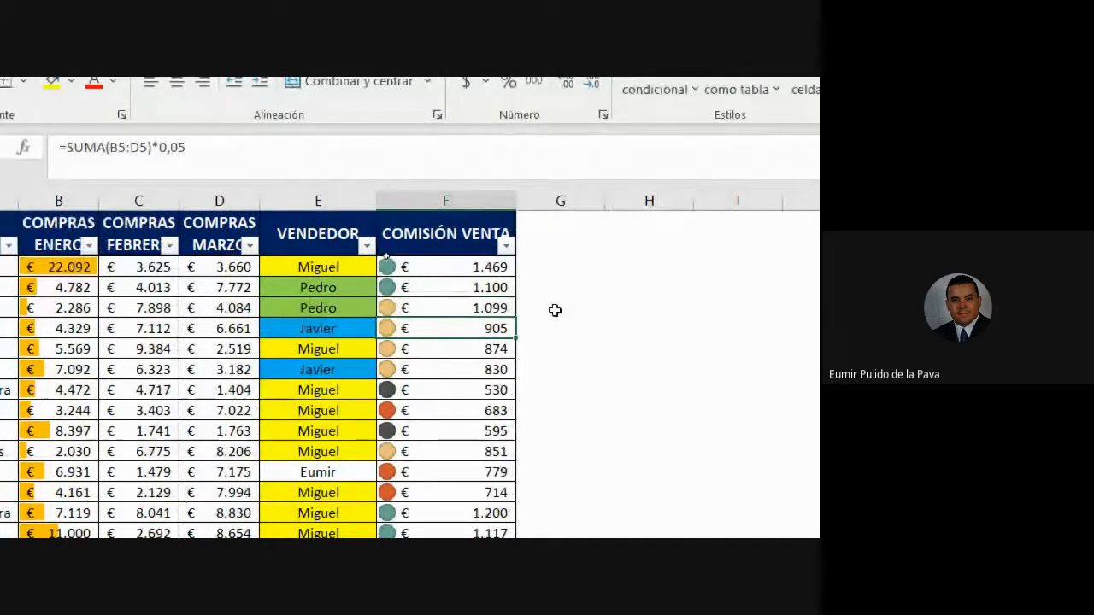
Step: Enter the test commissions 800 in cell F5 and 799 in cell F6 to check the yellow threshold
text(800)
key(Return)
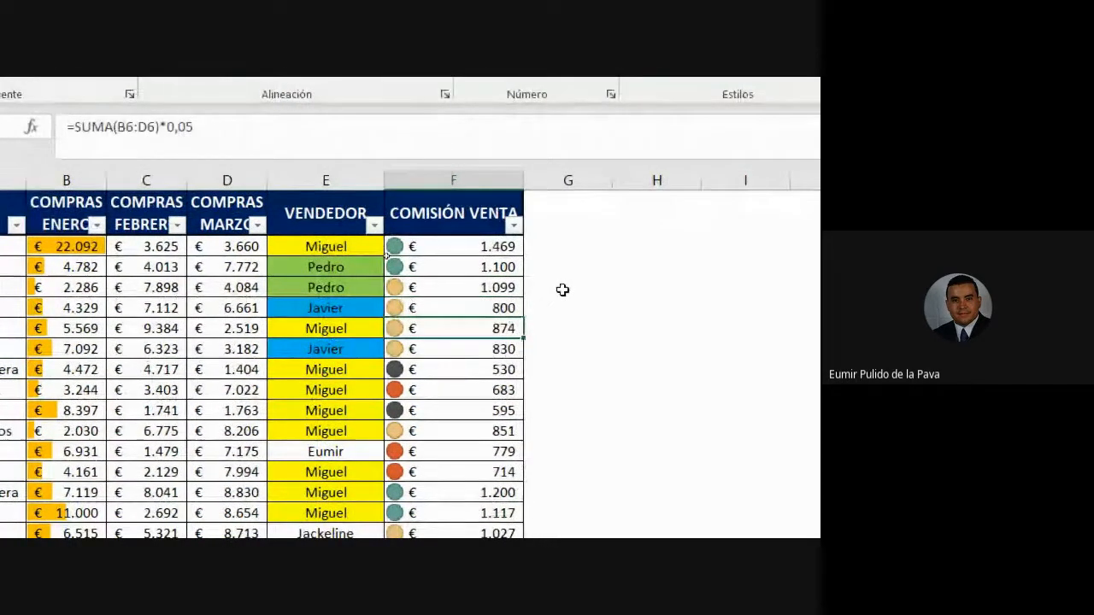
text(199)
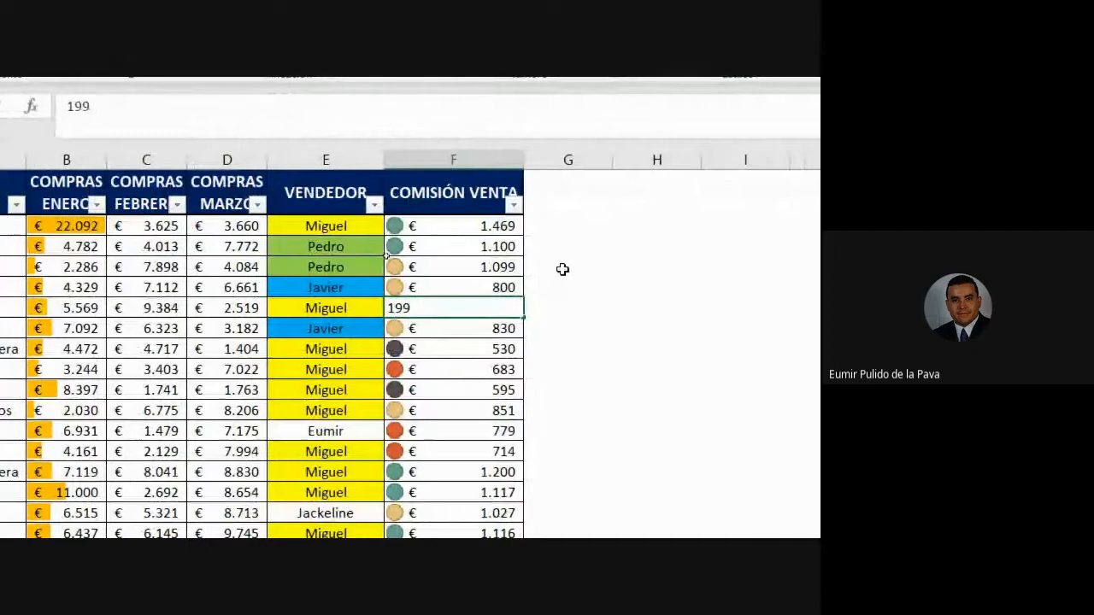
key(BackSpace)
key(BackSpace)
key(BackSpace)
text(799)
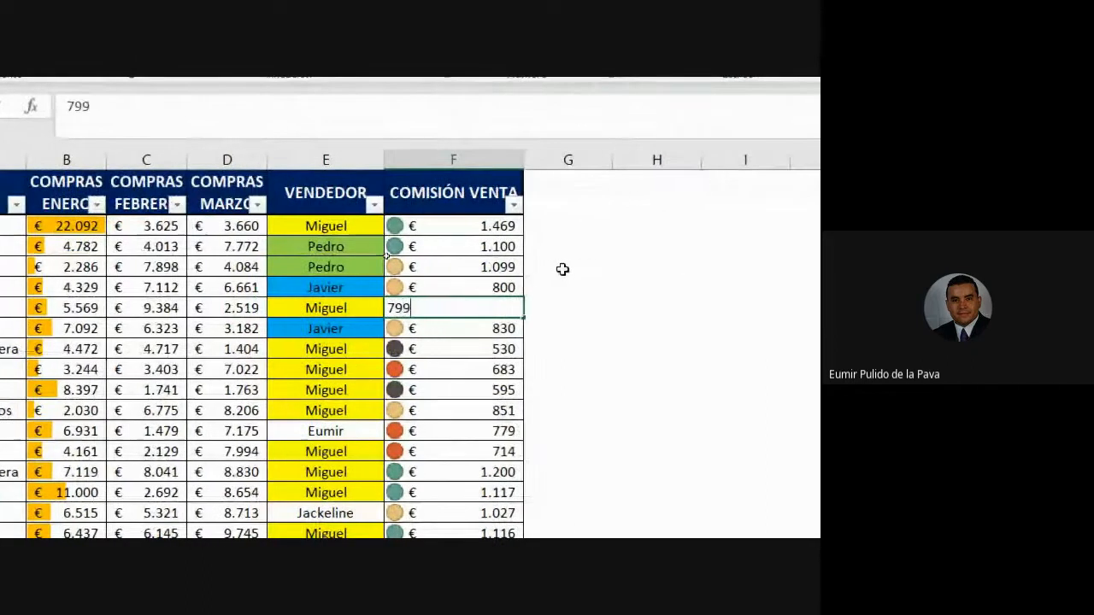
key(Return)
Step: Enter 600 in cell F7 and 599 in cell F8 to check the red threshold, then review the COMISIÓN VENTA icons
text(600)
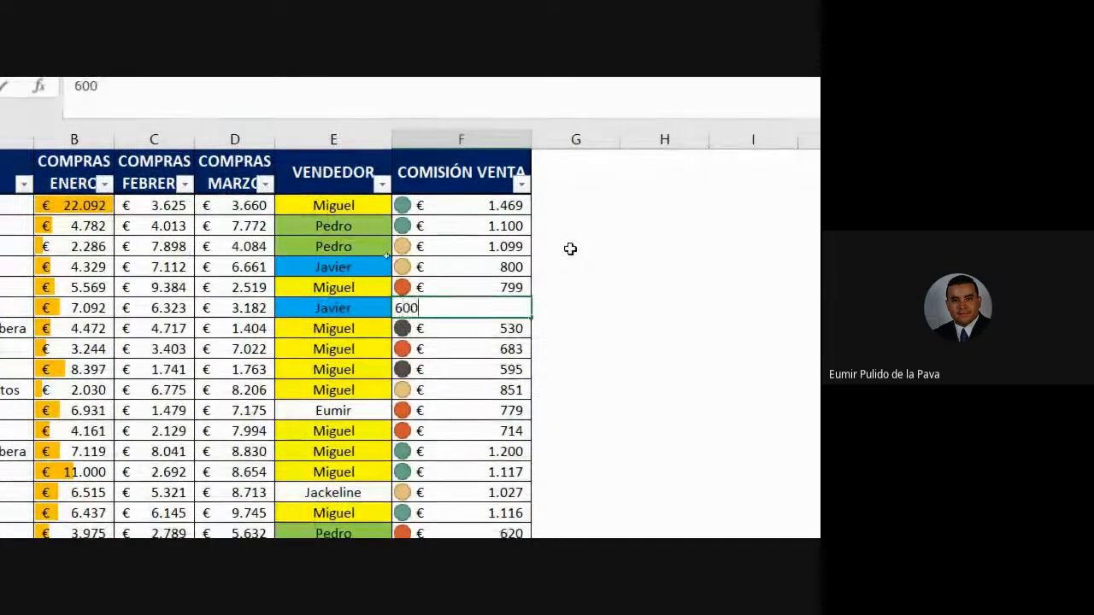
key(Return)
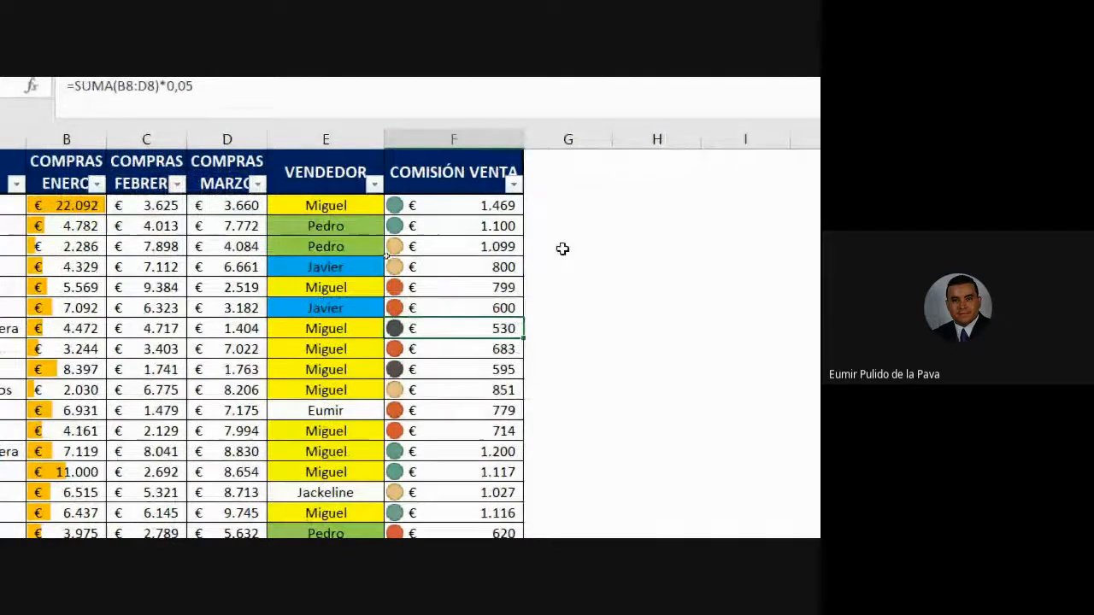
text(599)
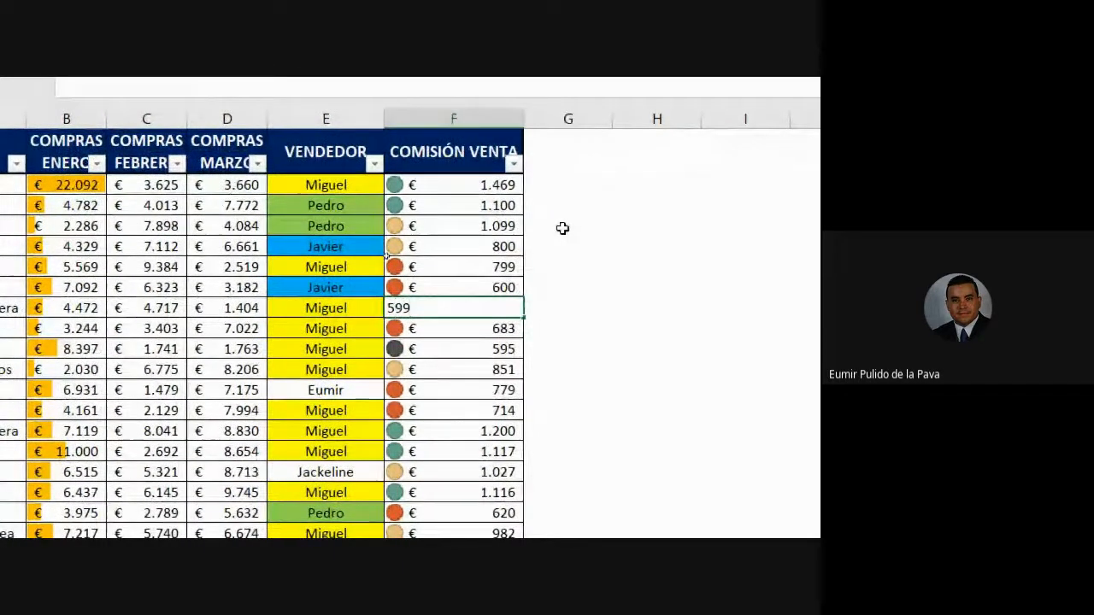
key(Return)
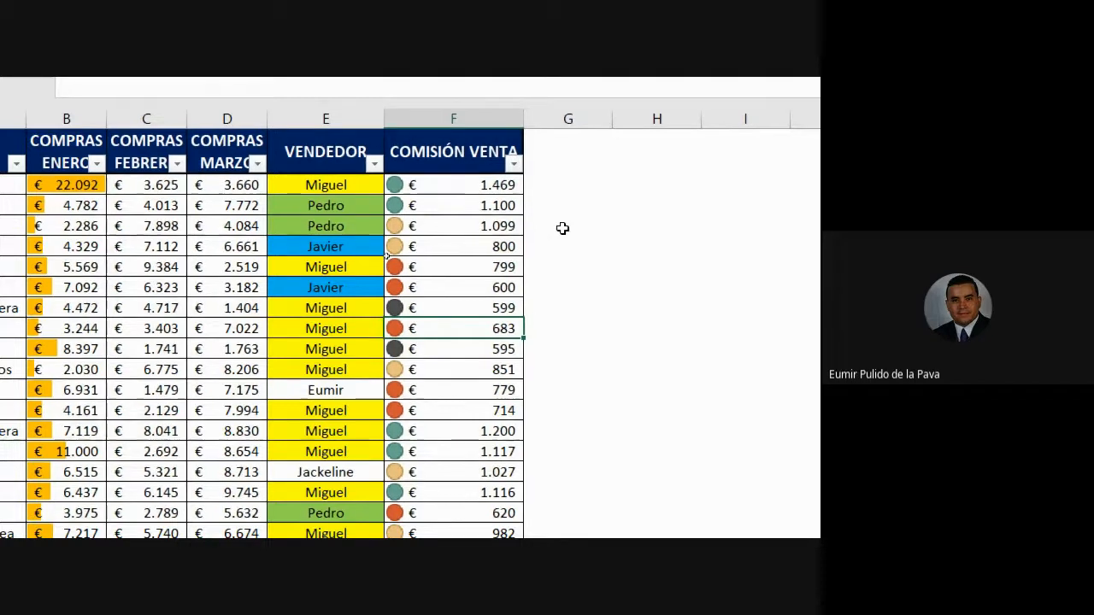
drag(466, 205, 516, 430)
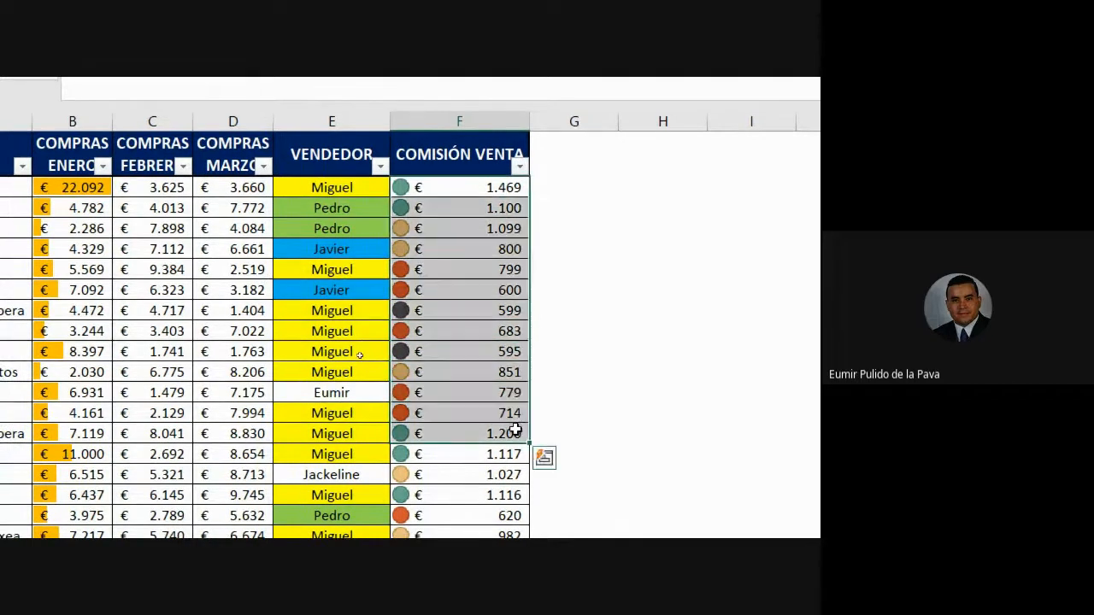
click(489, 371)
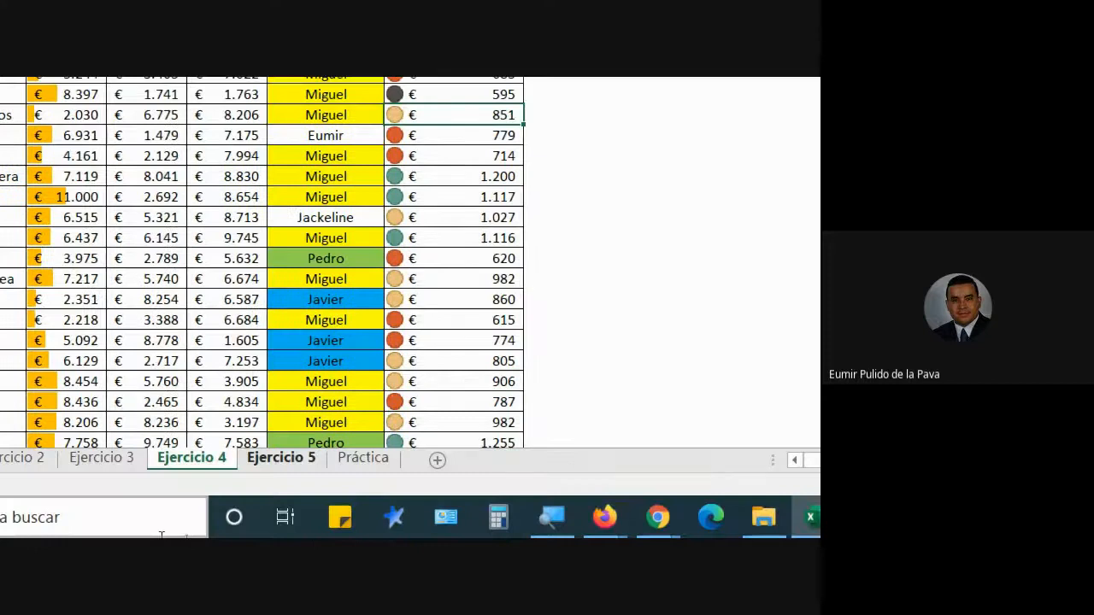
Step: Set the screen magnification to 100% in Magnifier (Lupa) and minimize its window
click(553, 524)
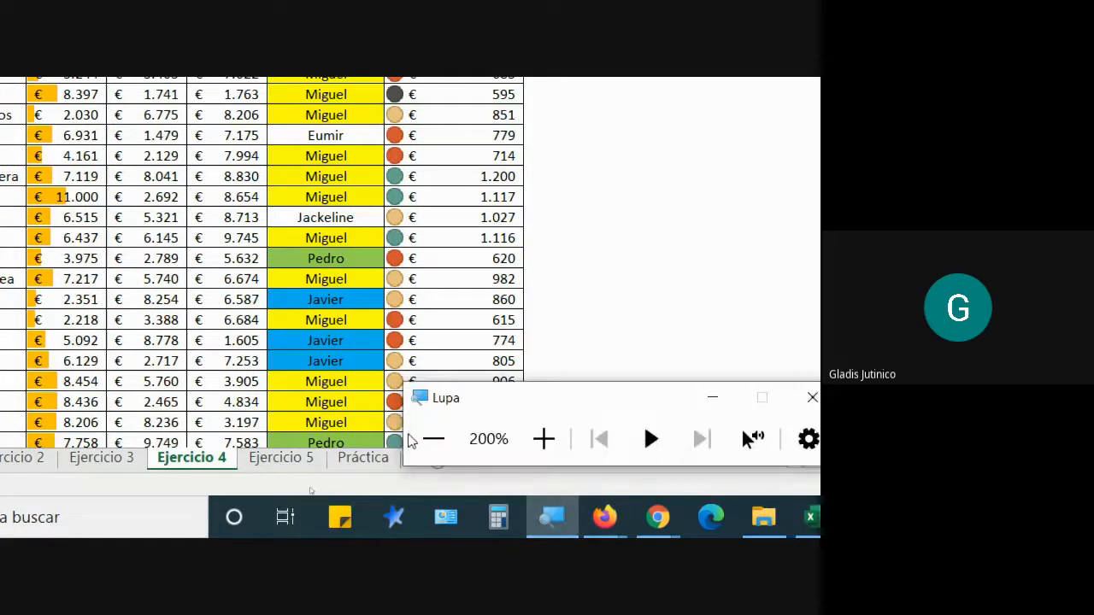
click(430, 440)
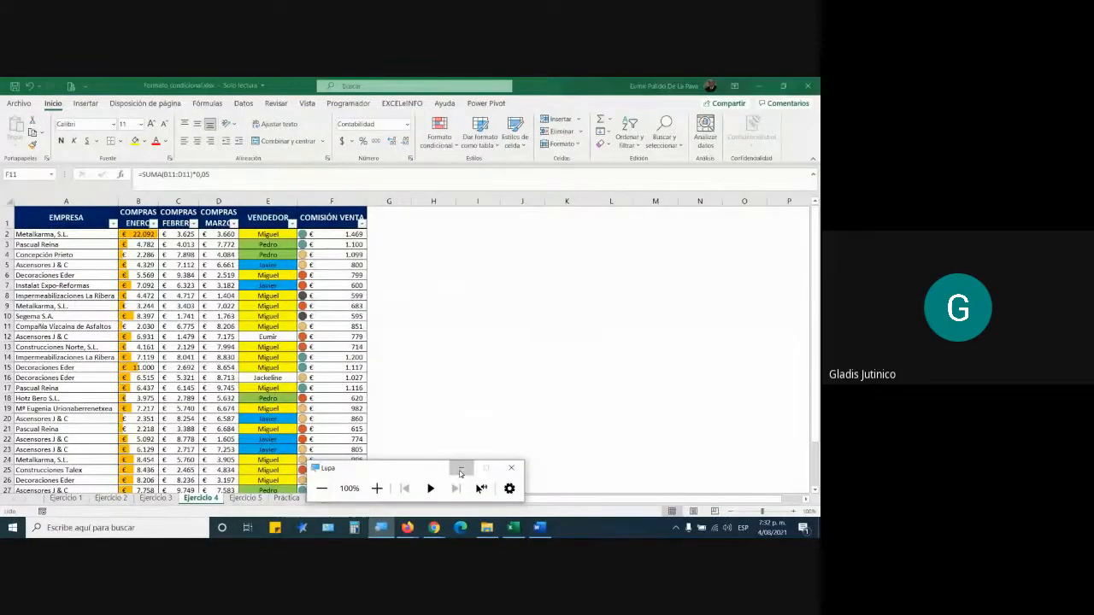
click(461, 470)
Step: Switch to the Google Meet call to check its participants and chat, then return to the Excel workbook
mouse_move(434, 528)
click(398, 472)
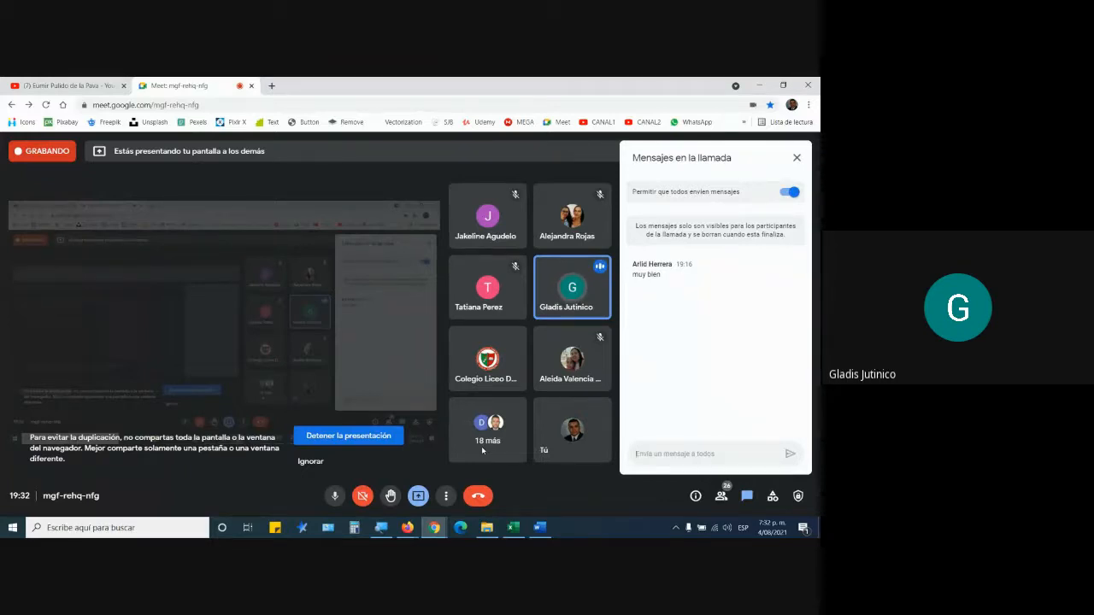
click(512, 530)
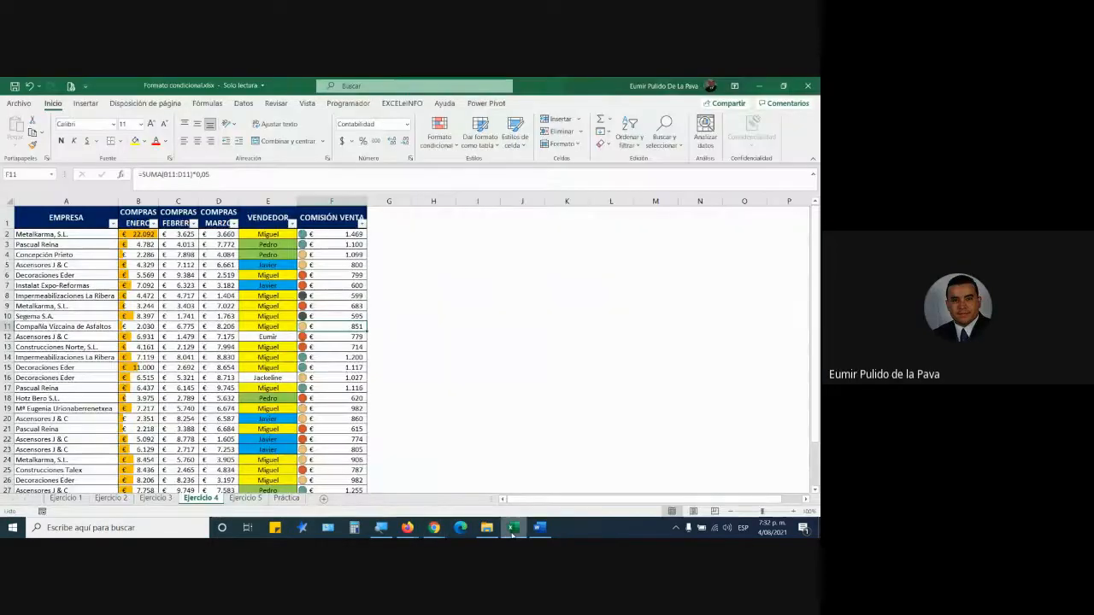
Step: Select VENDEDOR cells E2:E10 and look over the highlight rules and icon sets available in conditional formatting
drag(267, 235, 270, 317)
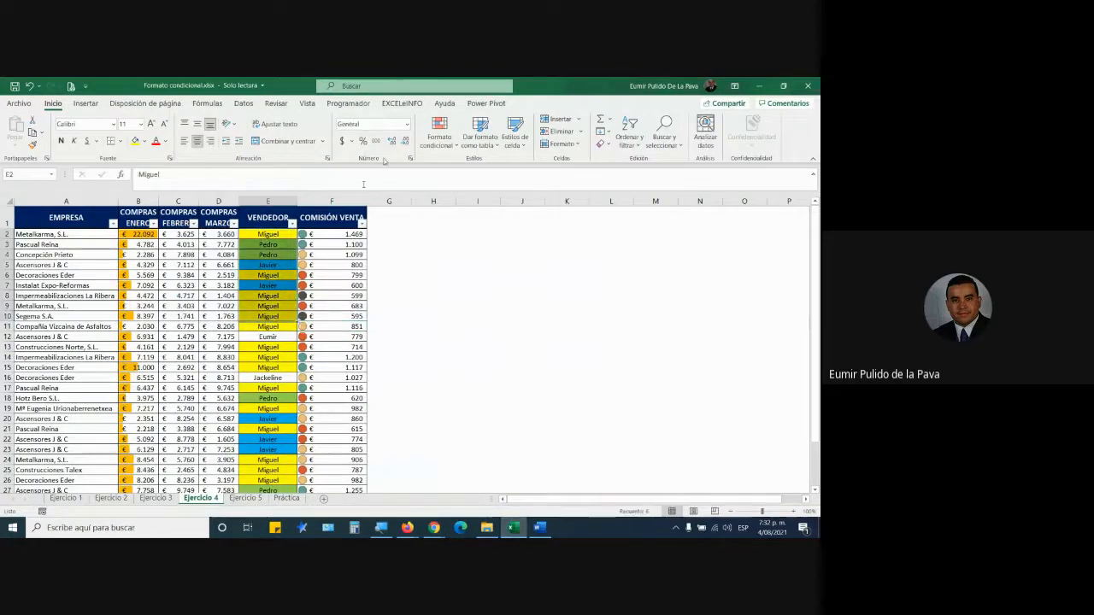
click(440, 133)
mouse_move(516, 167)
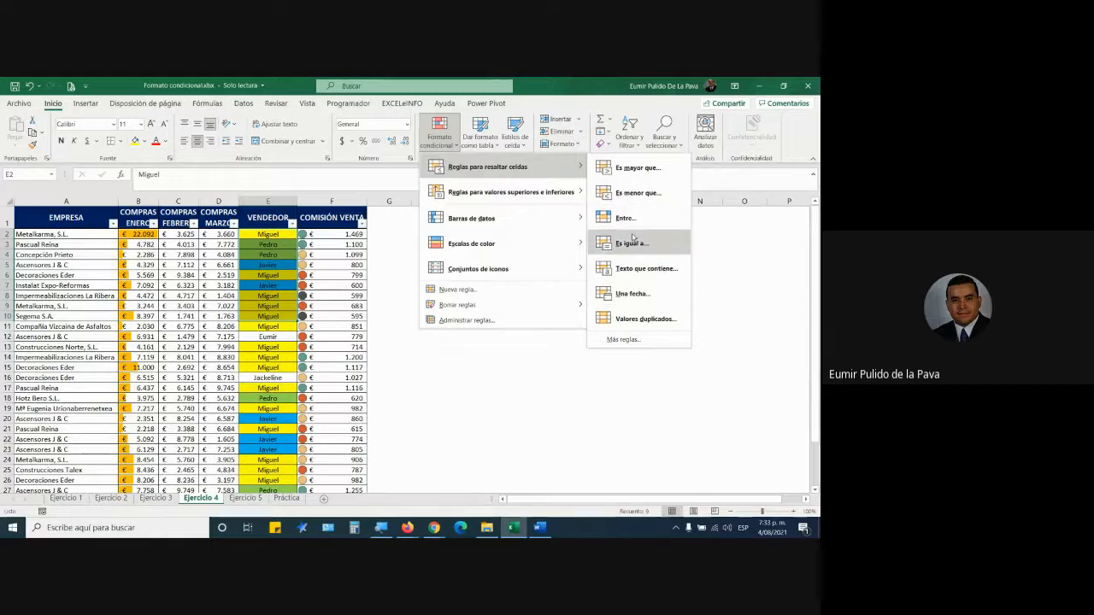
mouse_move(501, 271)
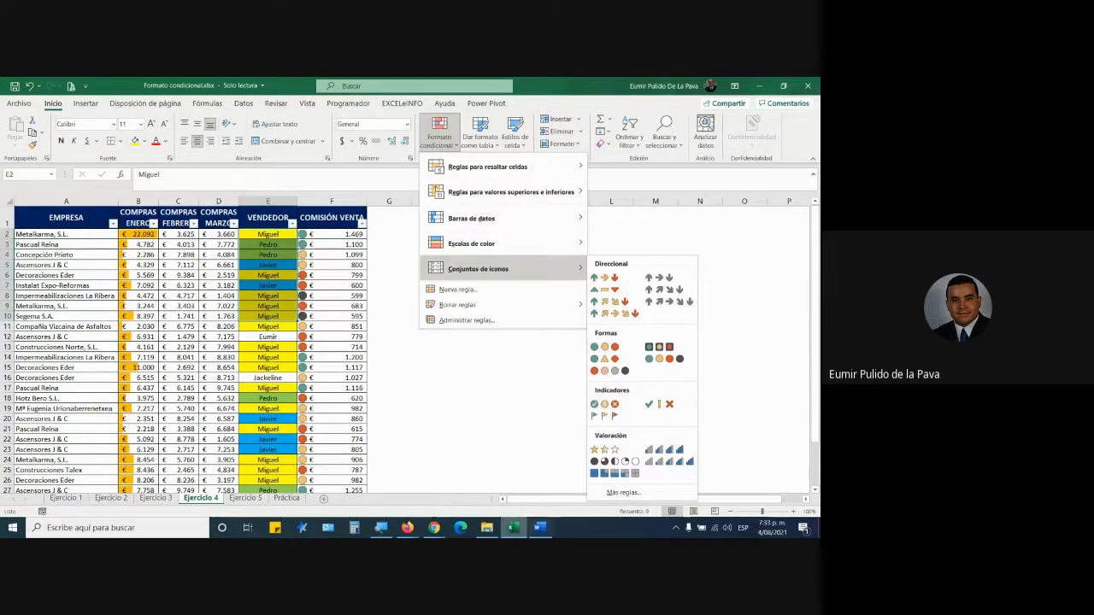
Step: Switch to the Word notes and review the four color criteria, focusing on the VERDE and AMARILLO limits
click(540, 527)
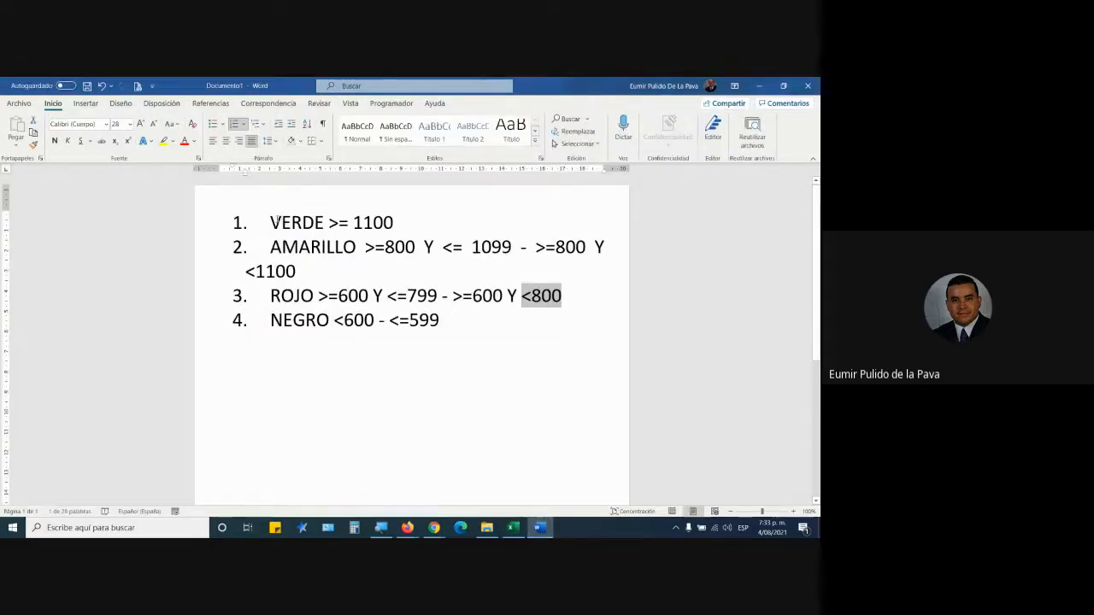
drag(270, 223, 452, 319)
click(394, 224)
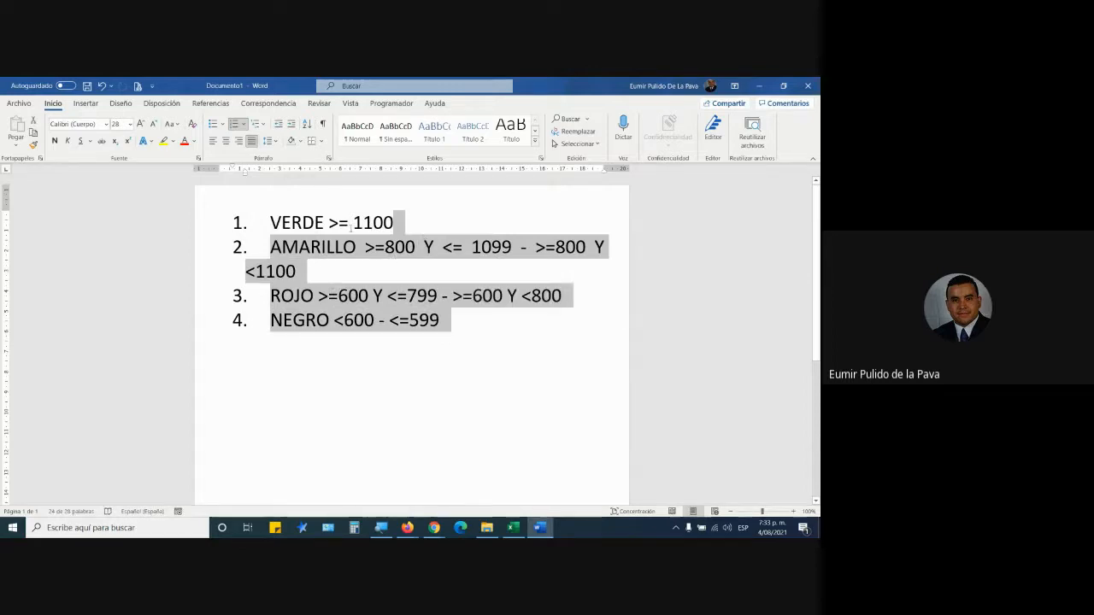
drag(336, 224, 416, 247)
click(385, 247)
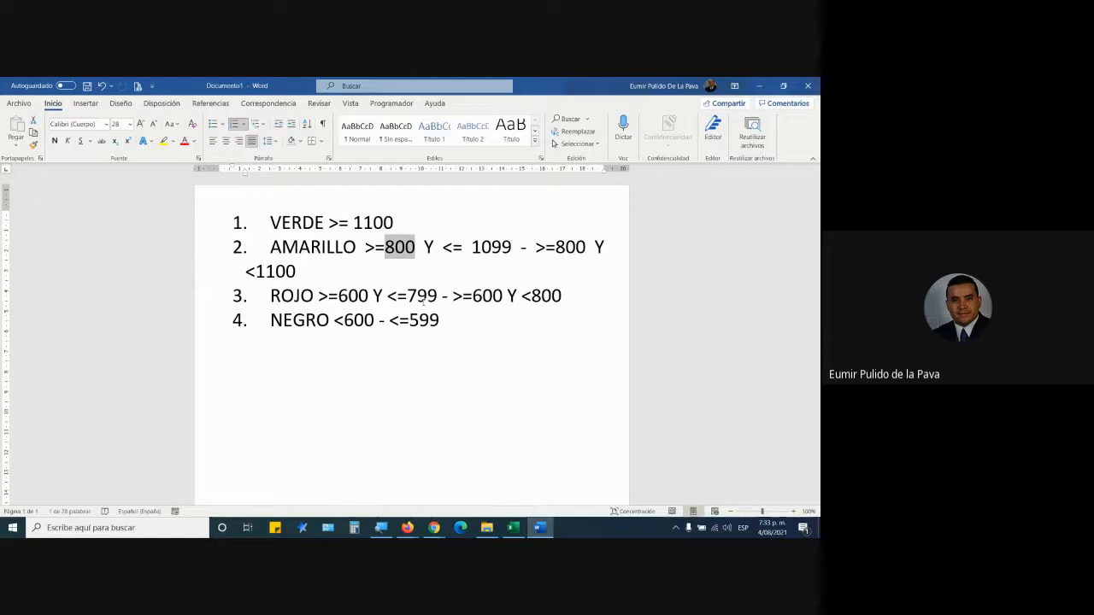
Step: Read the latest chat question in Google Meet, then go back to the Ejercicio 4 sheet in Excel
click(434, 527)
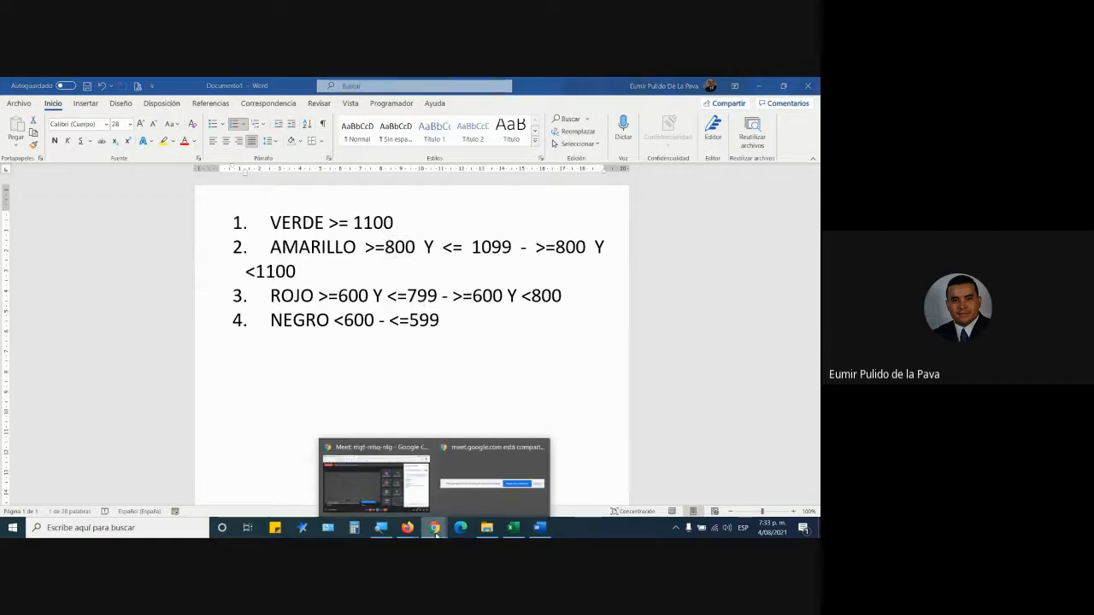
click(394, 492)
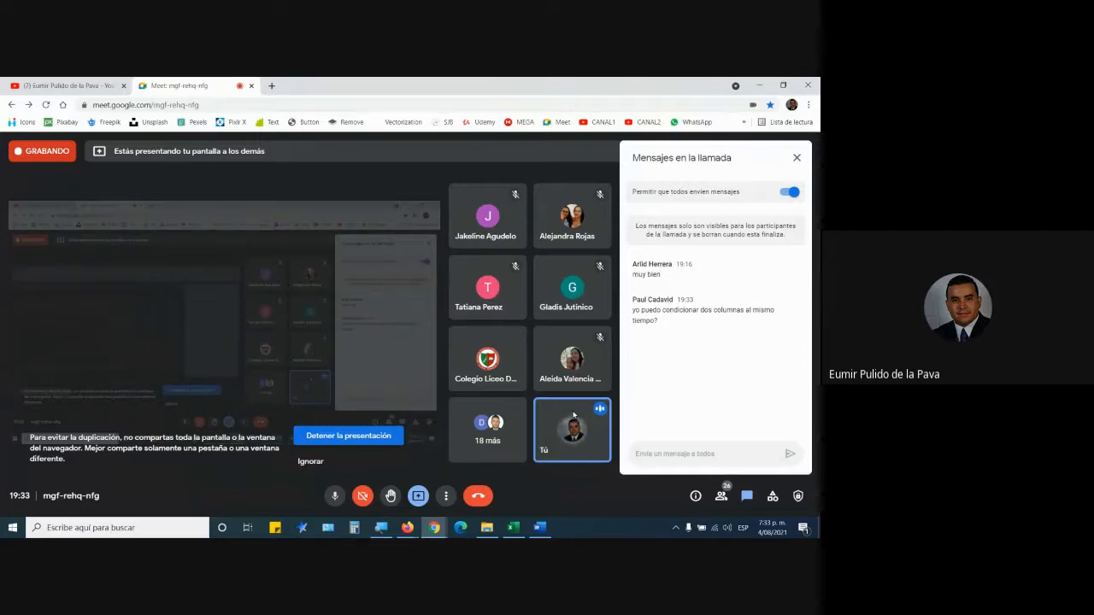
key(alt+Tab)
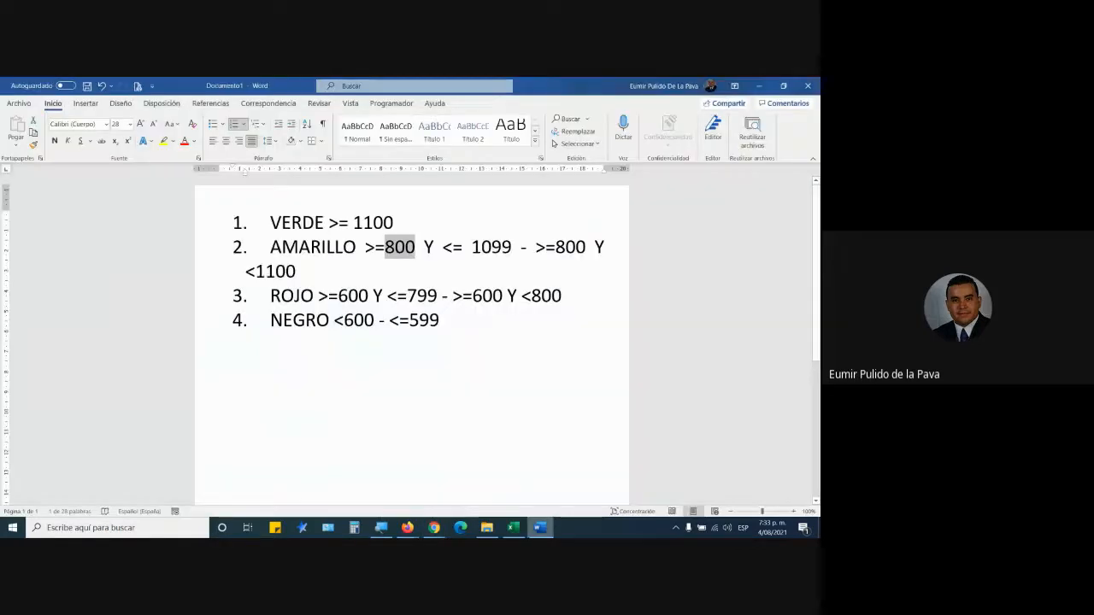
click(512, 527)
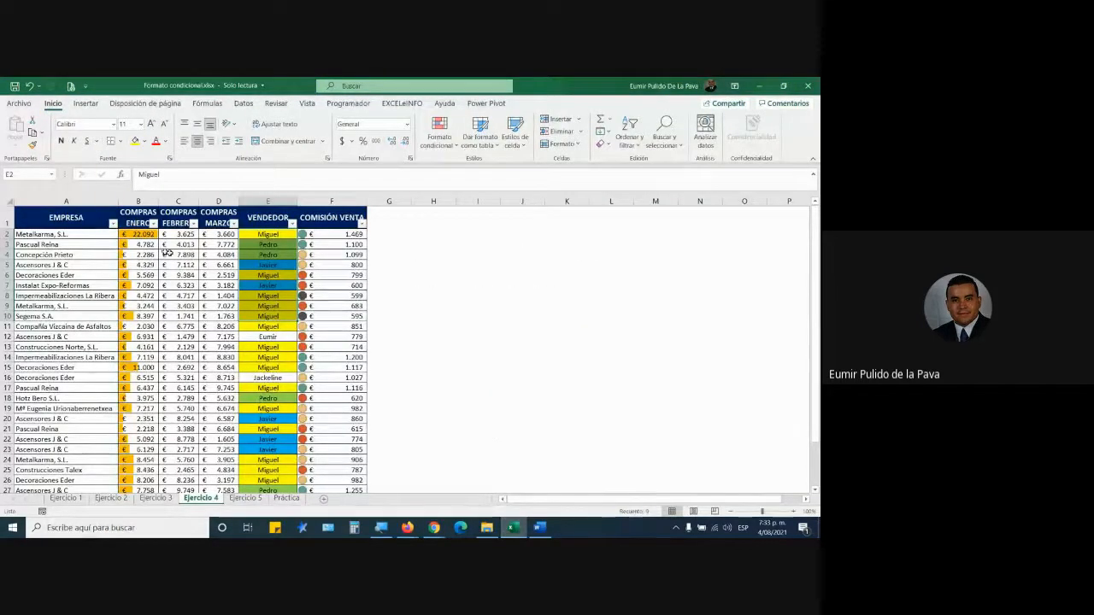
drag(170, 235, 213, 242)
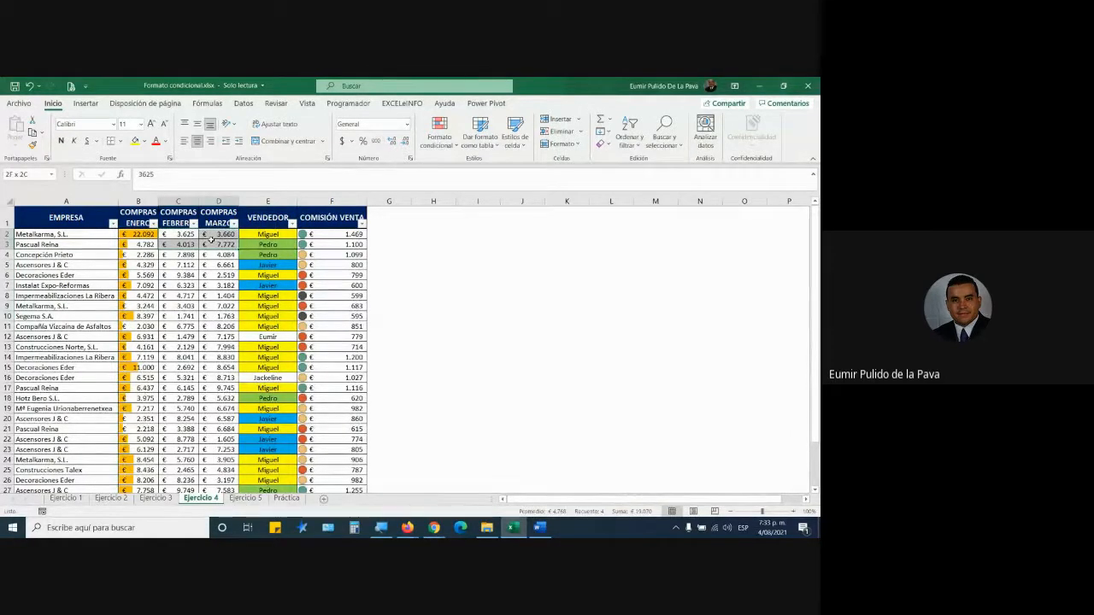
click(439, 135)
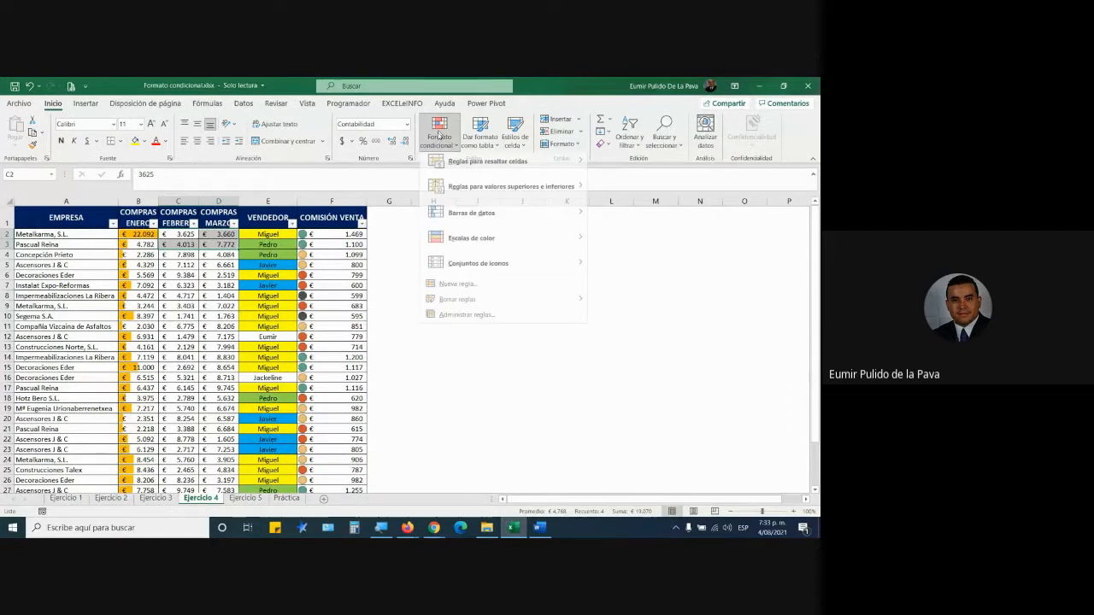
mouse_move(475, 220)
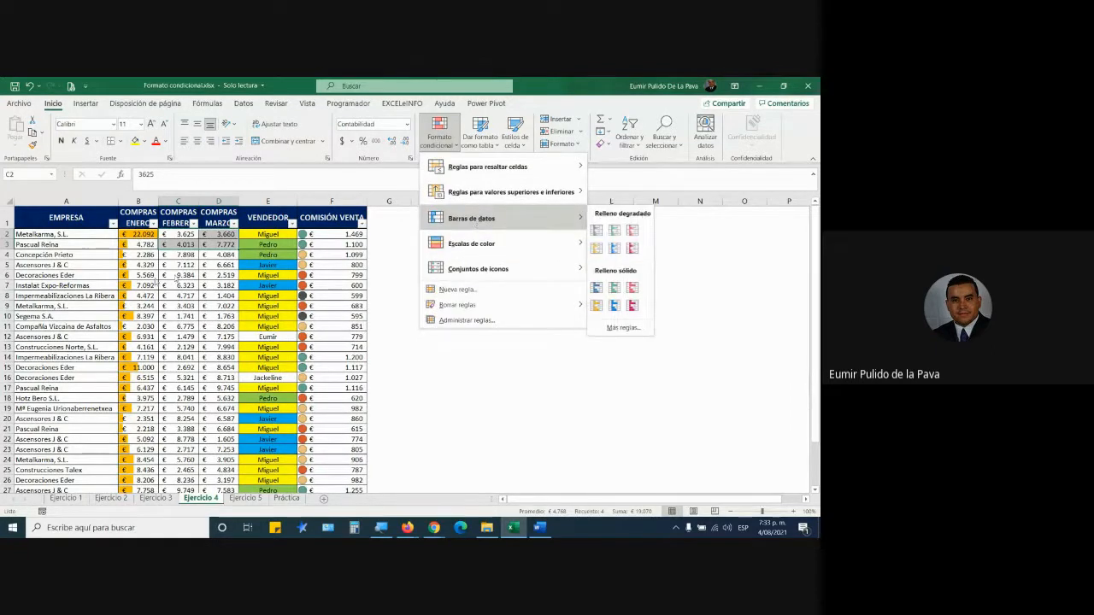
click(228, 254)
Step: Highlight COMPRAS FEBRERO and COMPRAS MARZO cells C2:D33 greater than 9000 with a custom green fill using one conditional formatting rule
drag(180, 234, 207, 428)
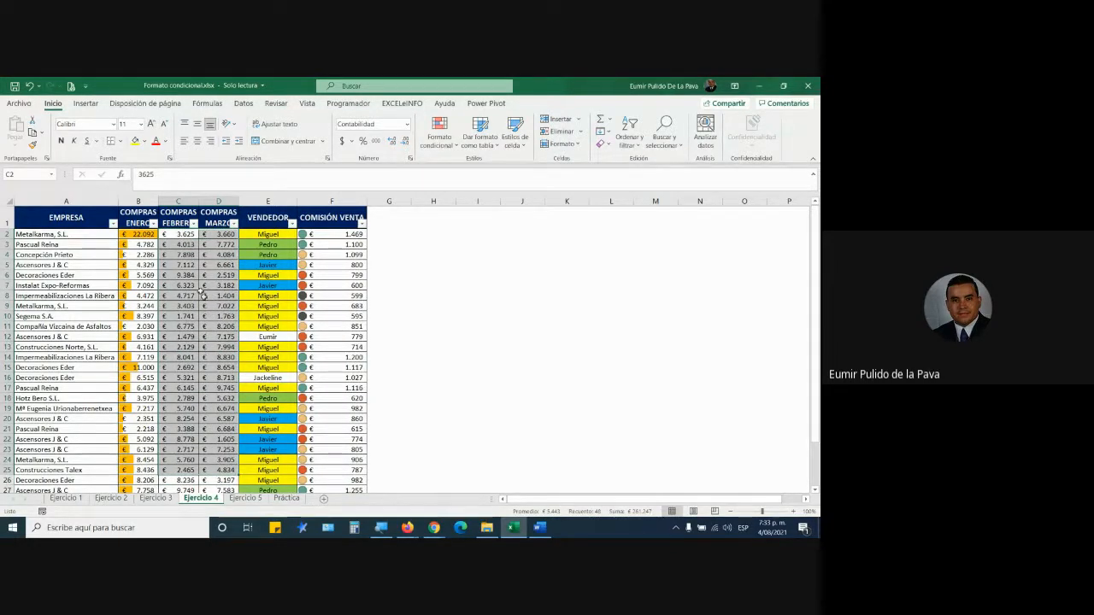
drag(175, 234, 239, 441)
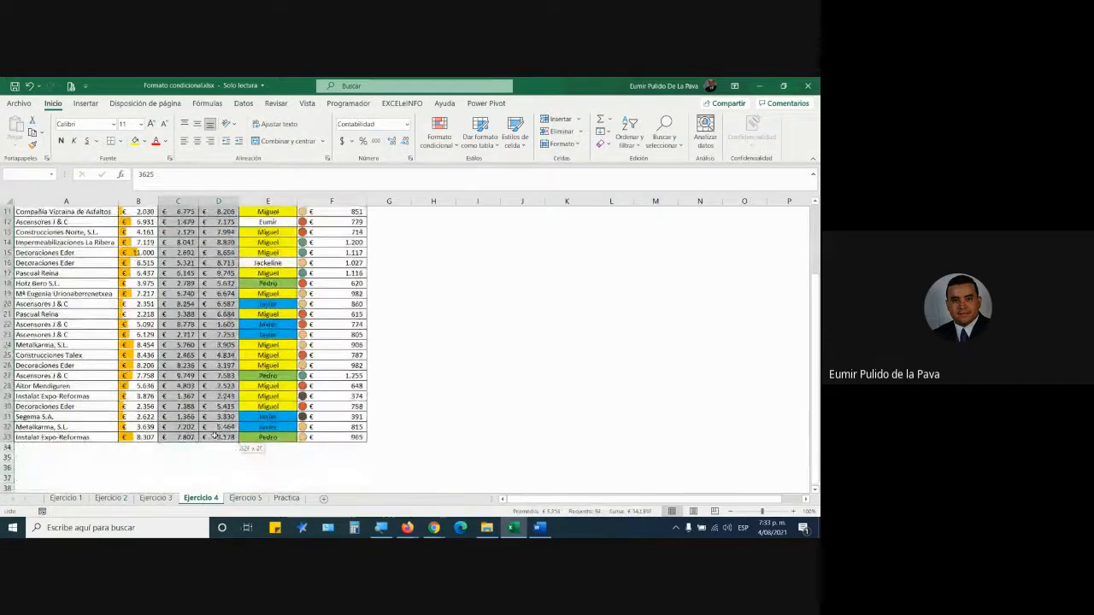
click(439, 133)
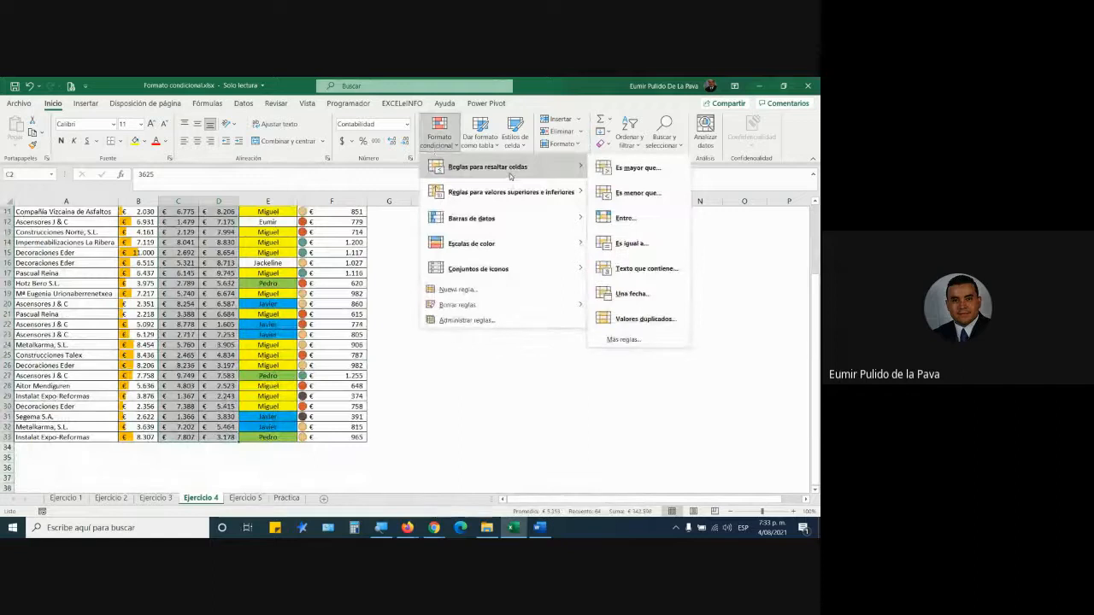
click(637, 169)
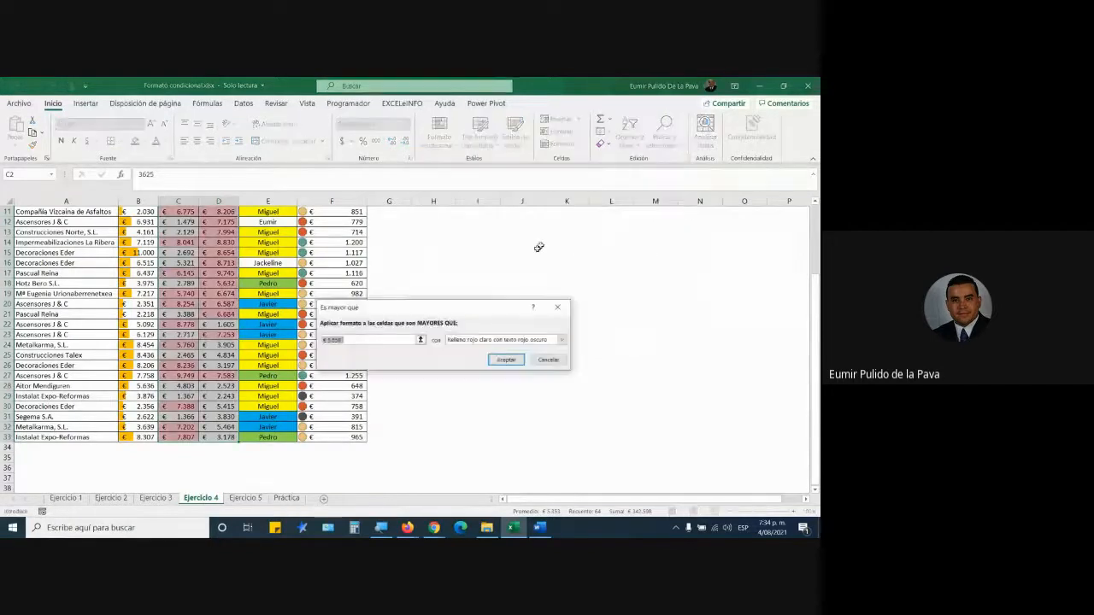
text(9000)
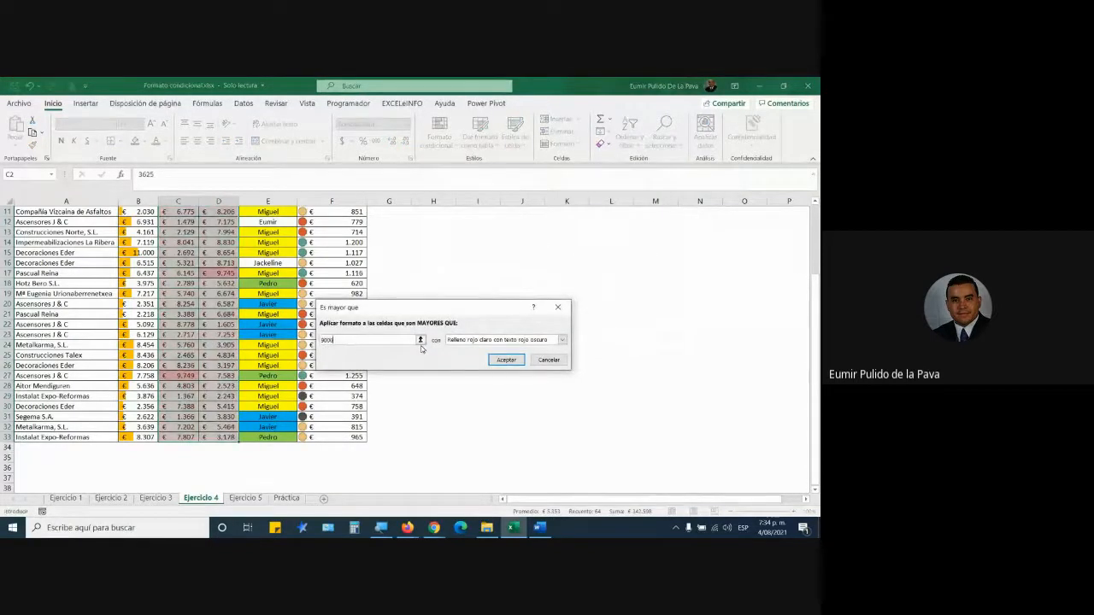
click(452, 340)
click(476, 397)
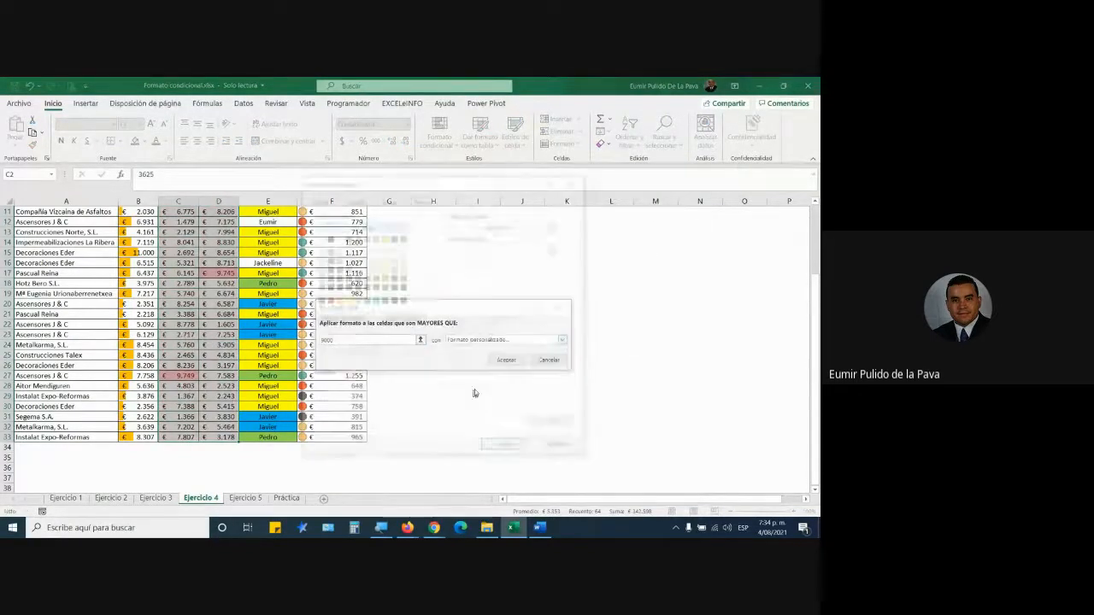
click(364, 300)
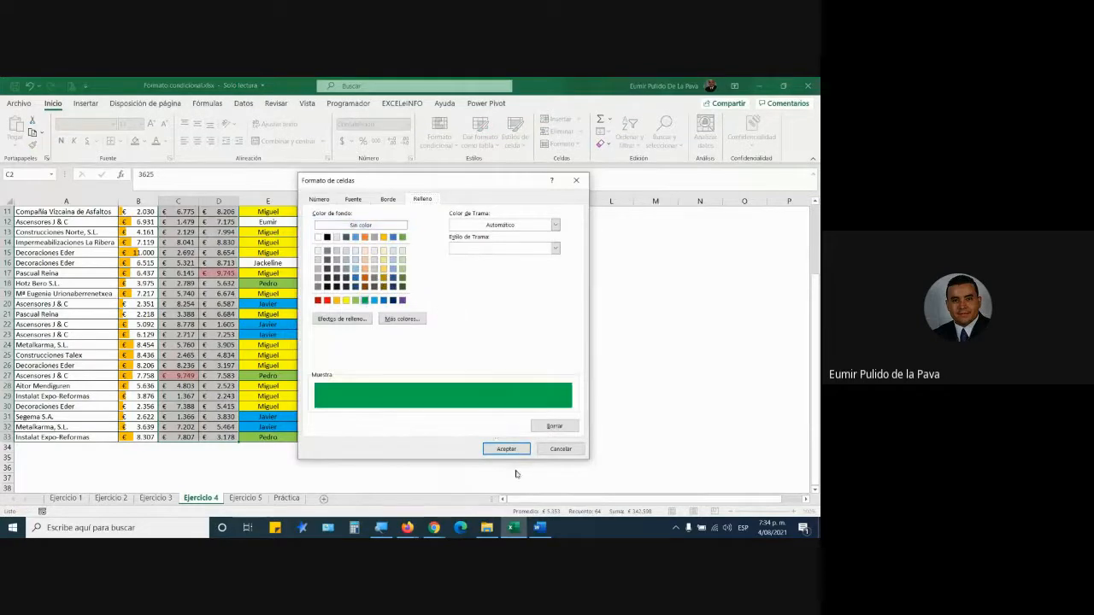
click(505, 450)
click(505, 360)
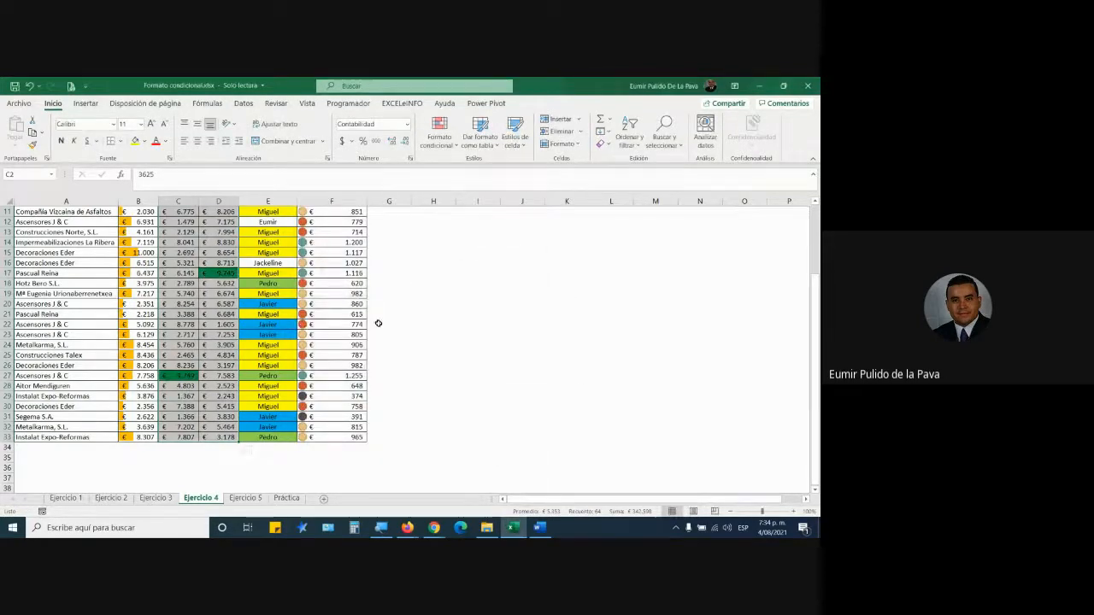
Step: Look over the highlighted cells in the COMPRAS FEBRERO and COMPRAS MARZO columns from top to bottom
scroll(378, 319, up, 4)
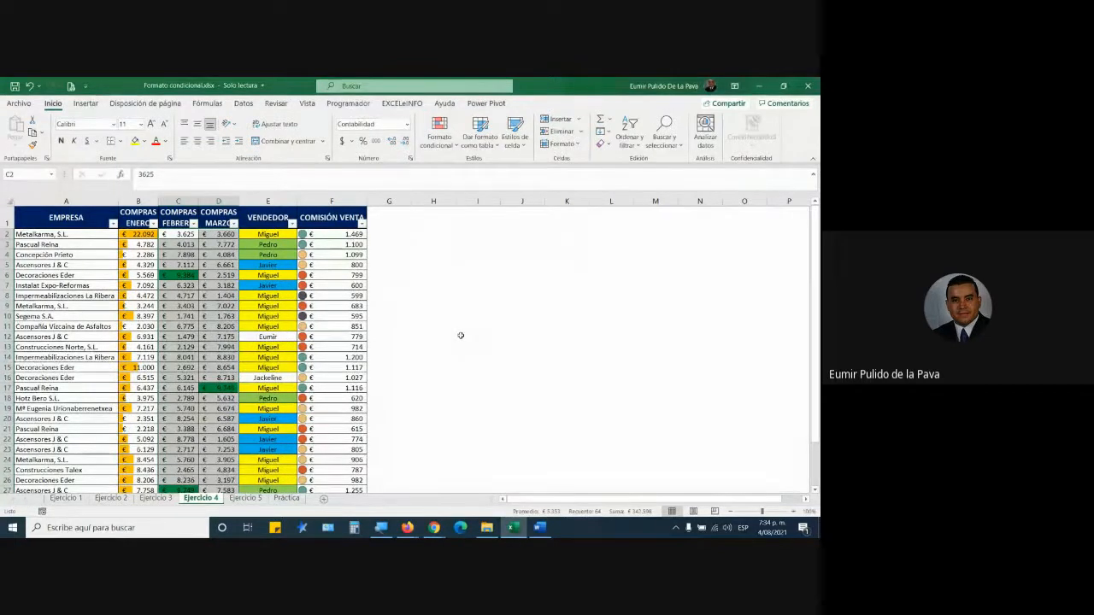
click(507, 341)
scroll(206, 306, down, 3)
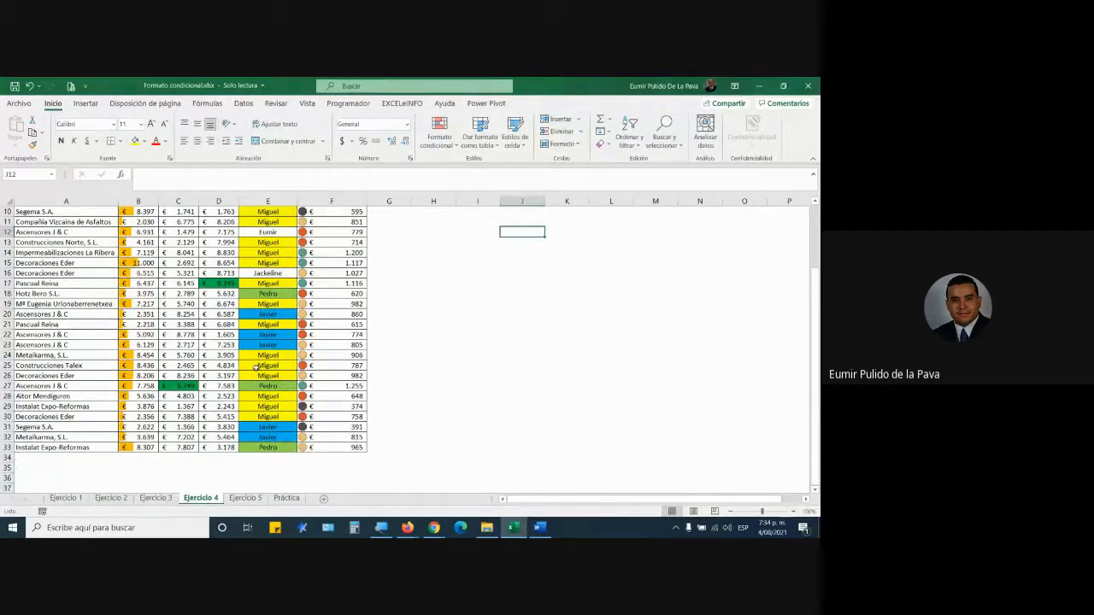
scroll(256, 368, up, 3)
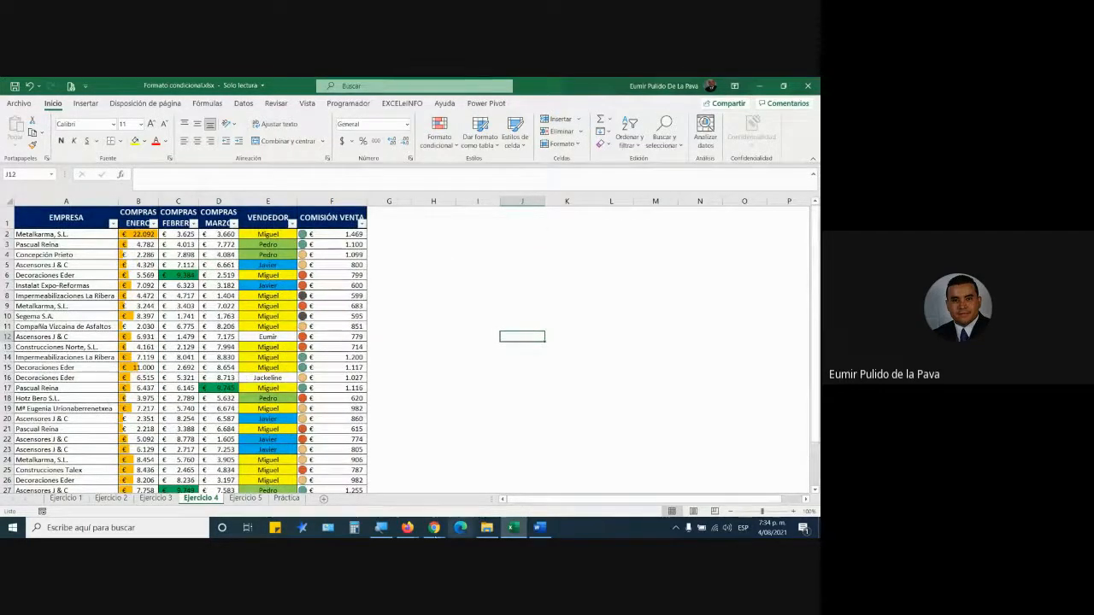
Step: Check the participants and chat in the Google Meet call, then return to the Excel workbook
click(435, 530)
click(381, 482)
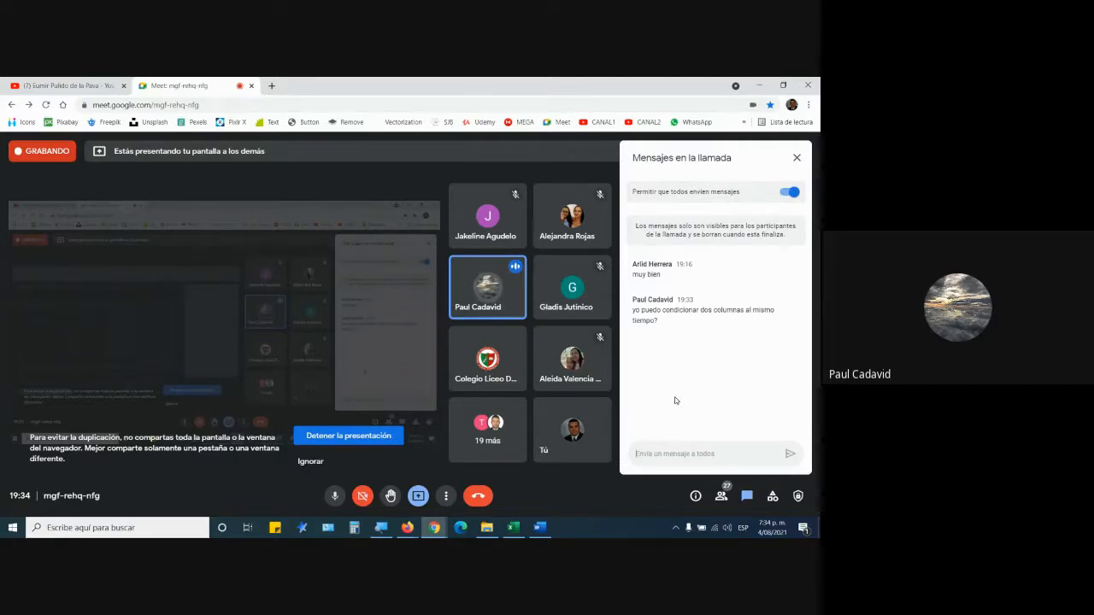
key(alt+Tab)
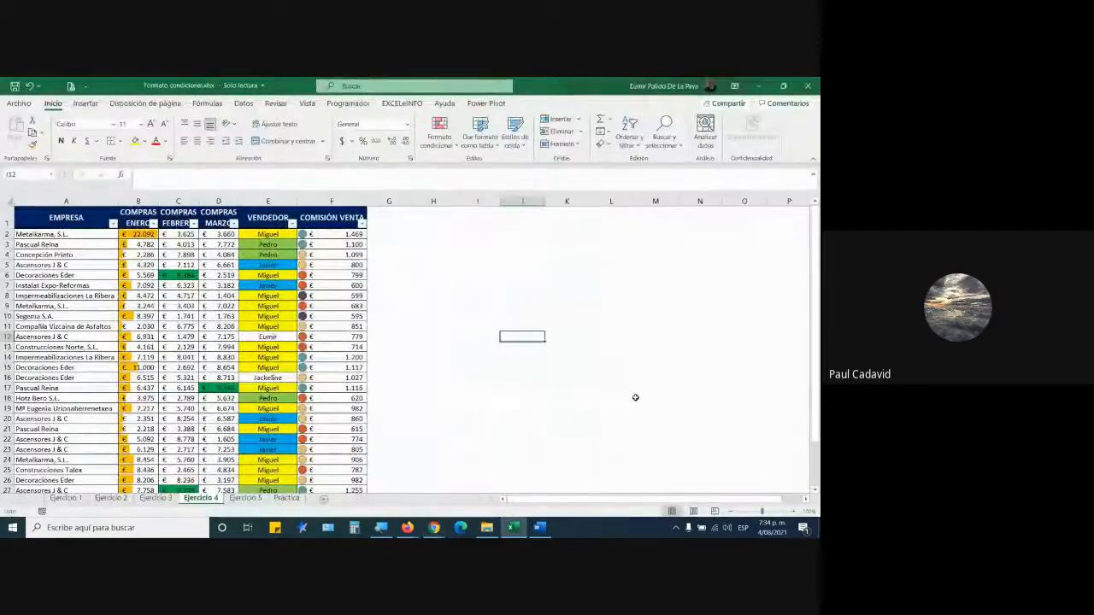
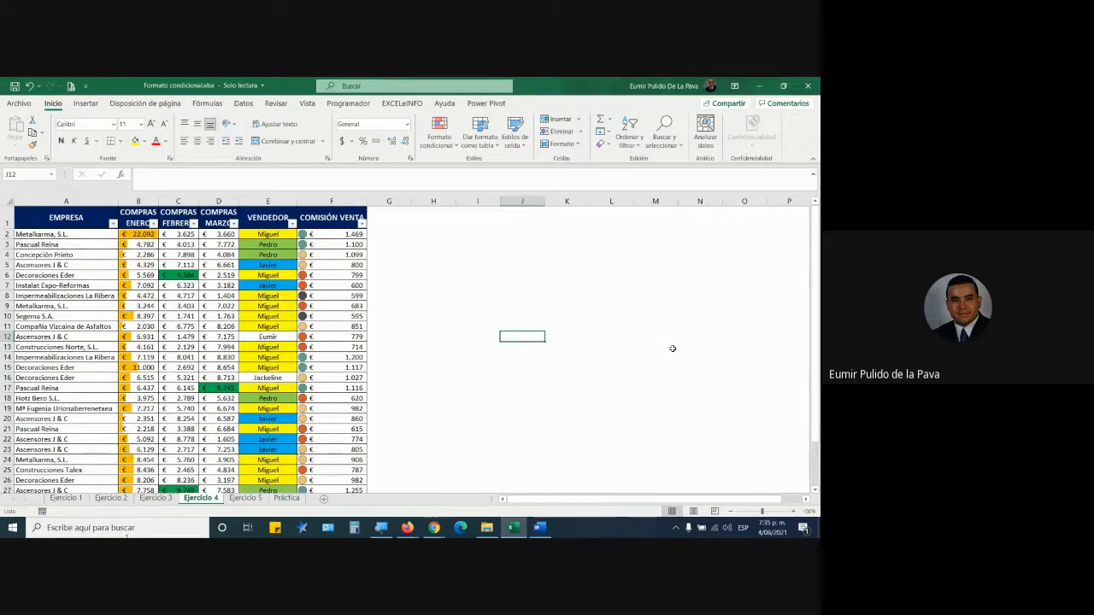
Step: On the Práctica sheet, fill cell H4 and the whole student row B4:H4 with yellow
click(287, 498)
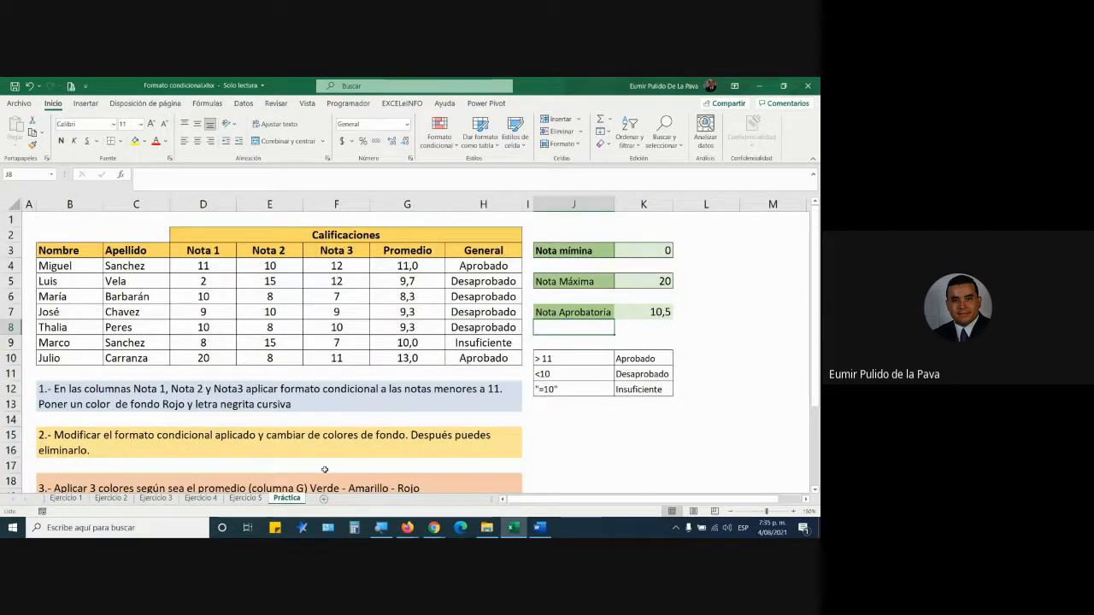
click(49, 266)
drag(49, 267, 505, 267)
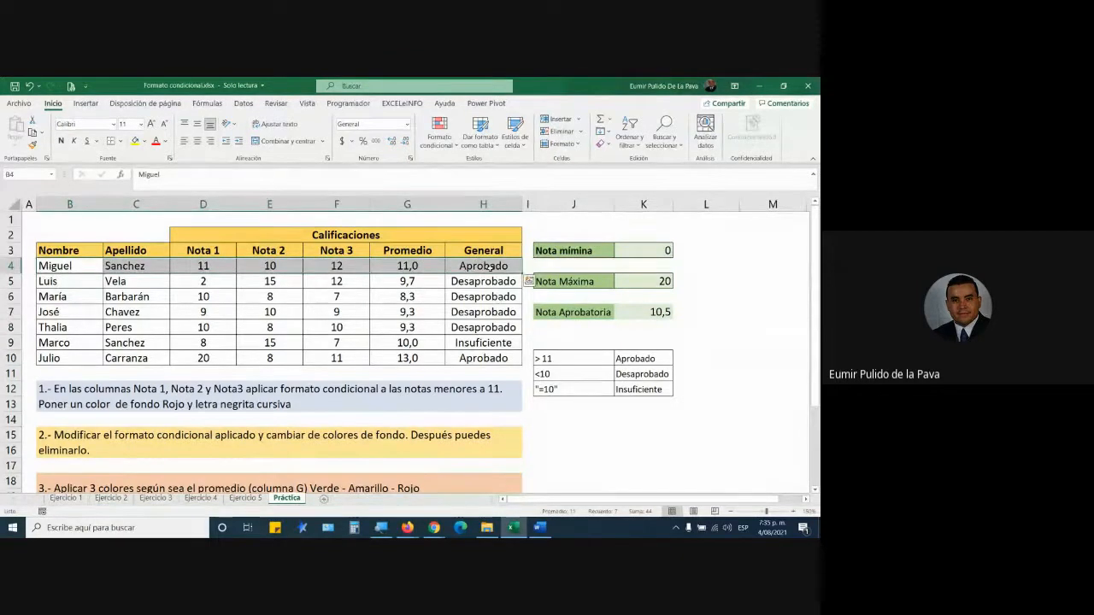
click(490, 266)
click(135, 140)
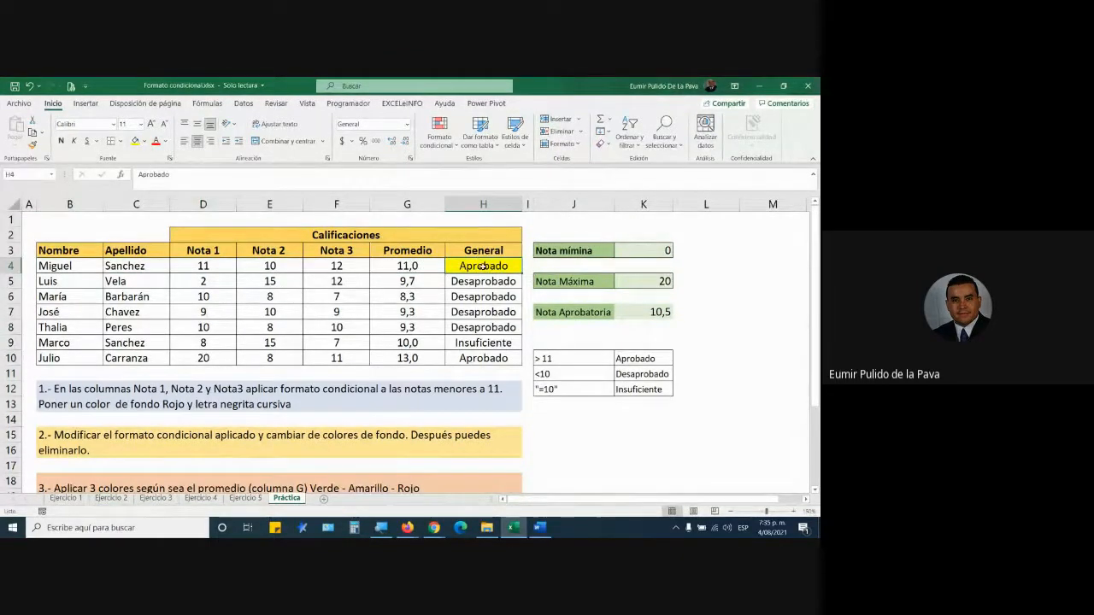
drag(486, 266, 48, 266)
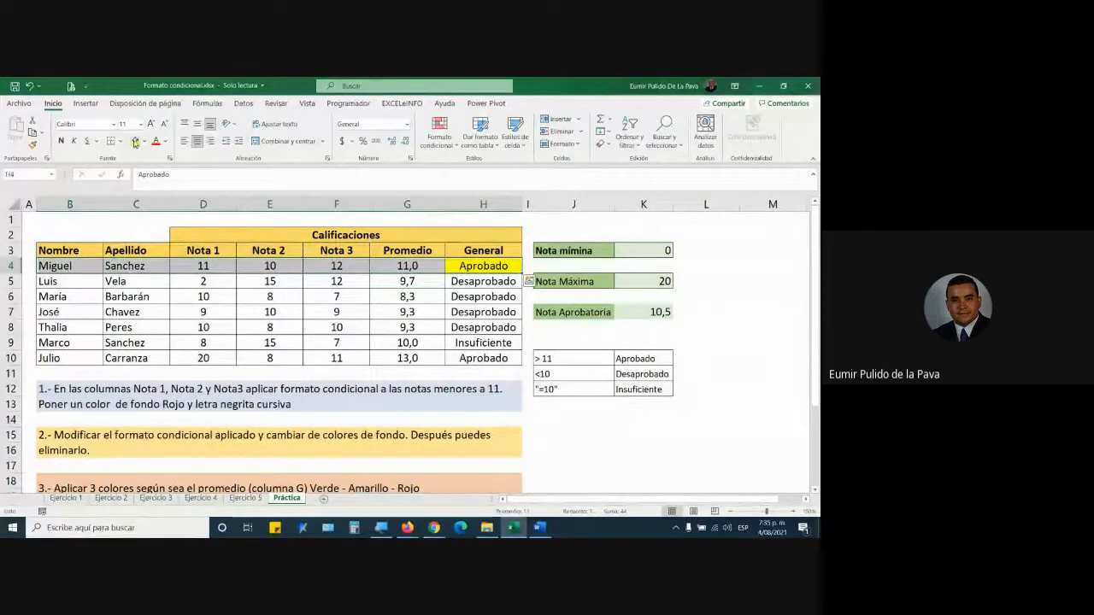
click(135, 141)
click(387, 389)
Step: Fill cell H7 and the student row B7:H7 with the same yellow color
mouse_move(434, 527)
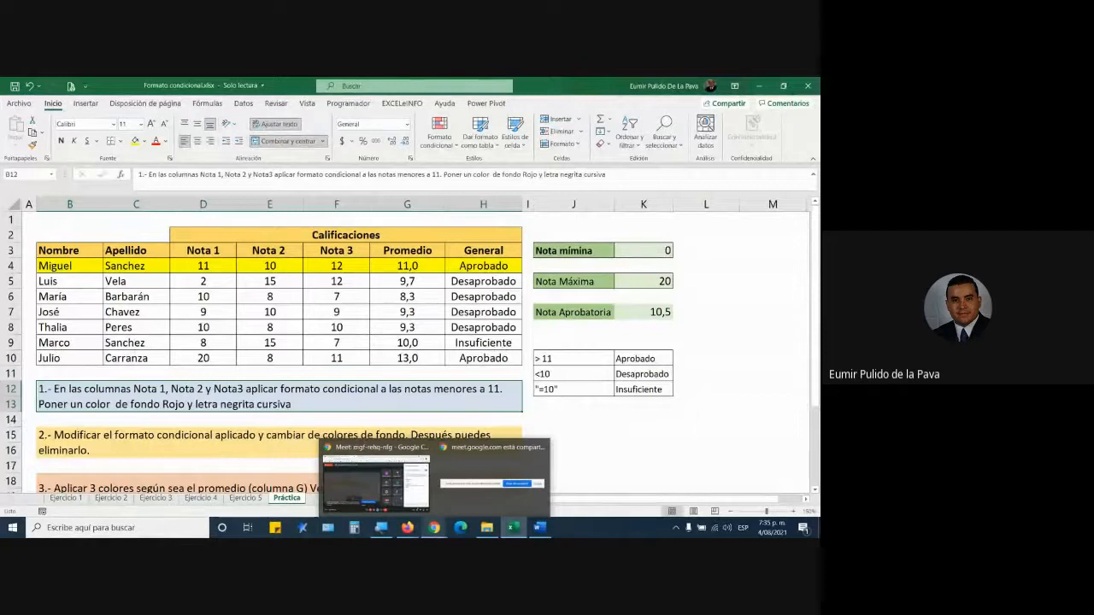
click(479, 317)
key(F4)
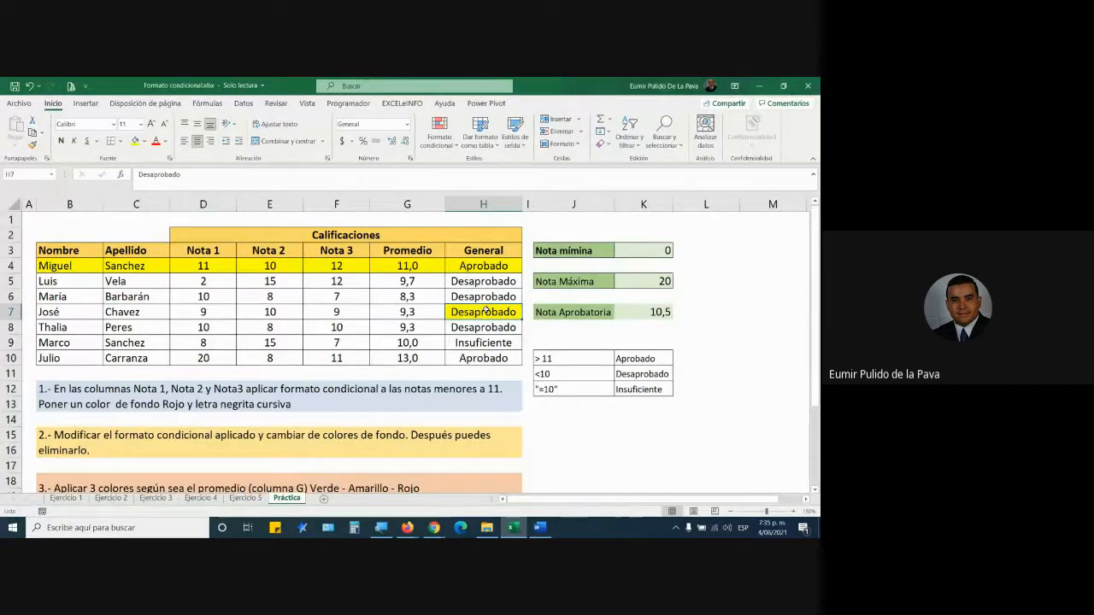
drag(51, 312, 483, 312)
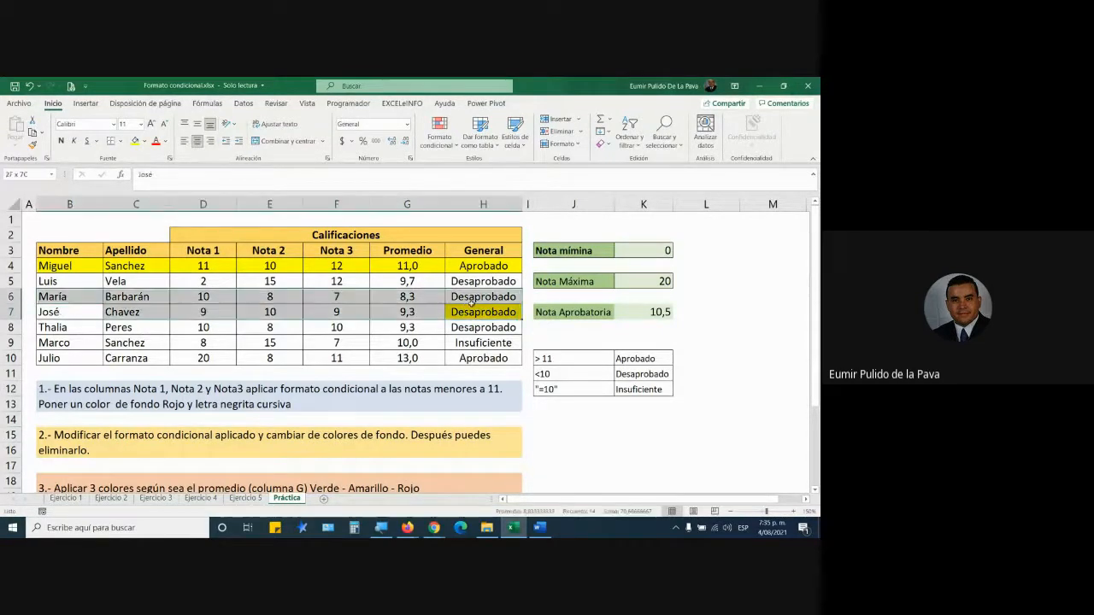
click(134, 141)
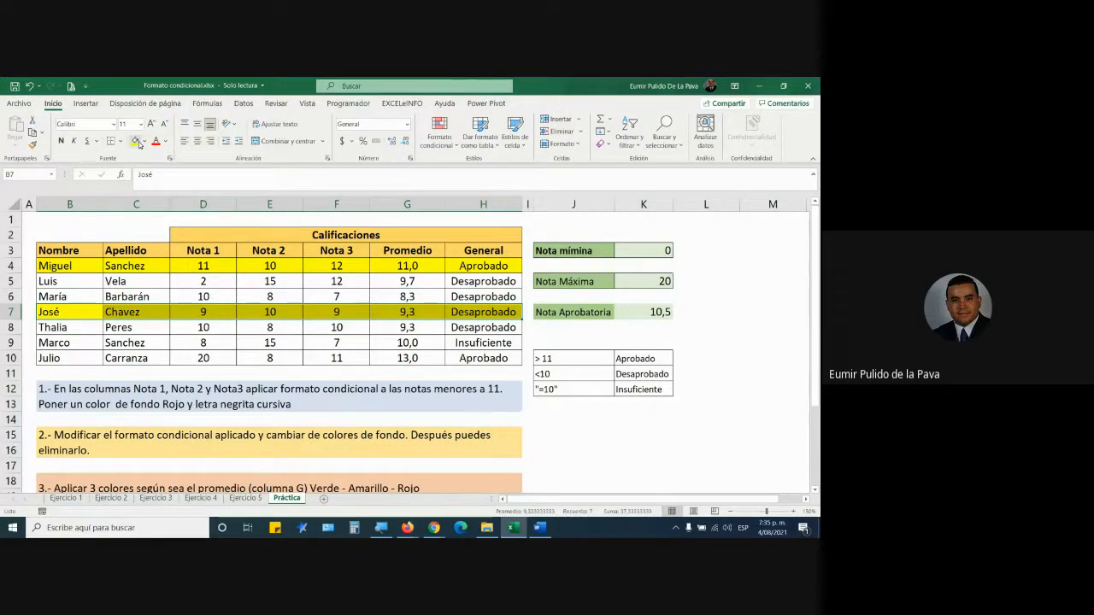
Step: Undo the manual yellow fills on the student rows of the Práctica sheet
key(ctrl+z)
key(ctrl+z)
key(ctrl+z)
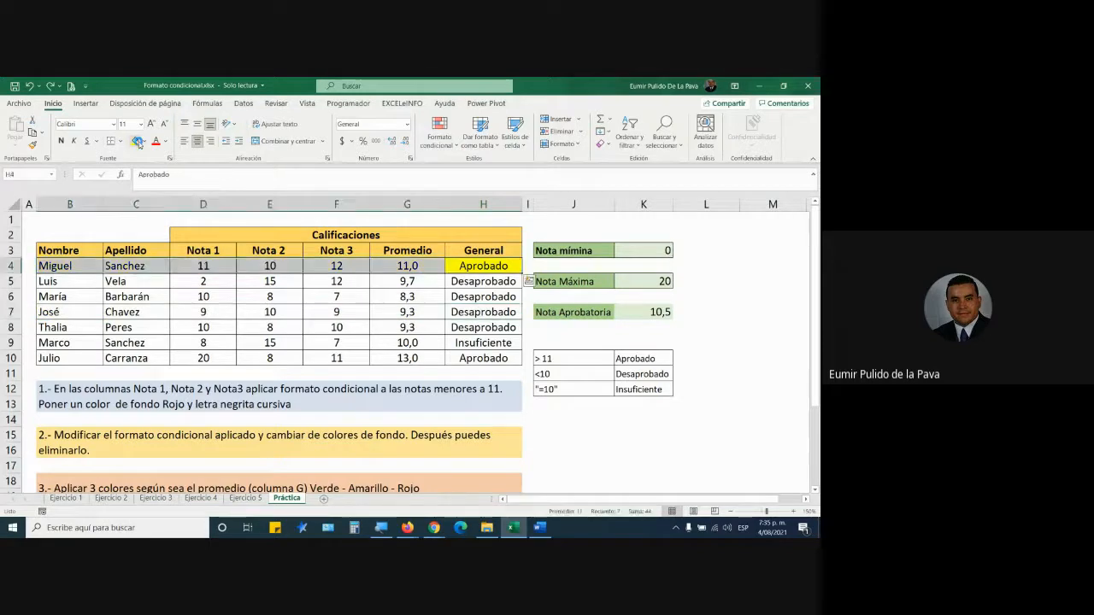
Step: Go to the Ejercicio 5 sheet, check the Google Meet call, and return to the Excel workbook
click(245, 497)
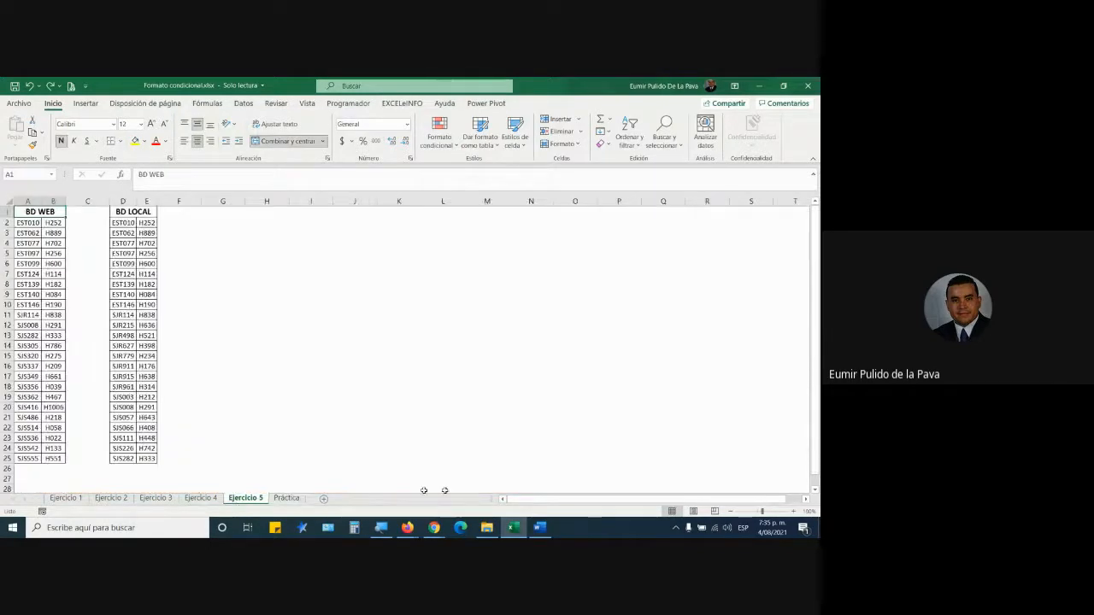
click(403, 475)
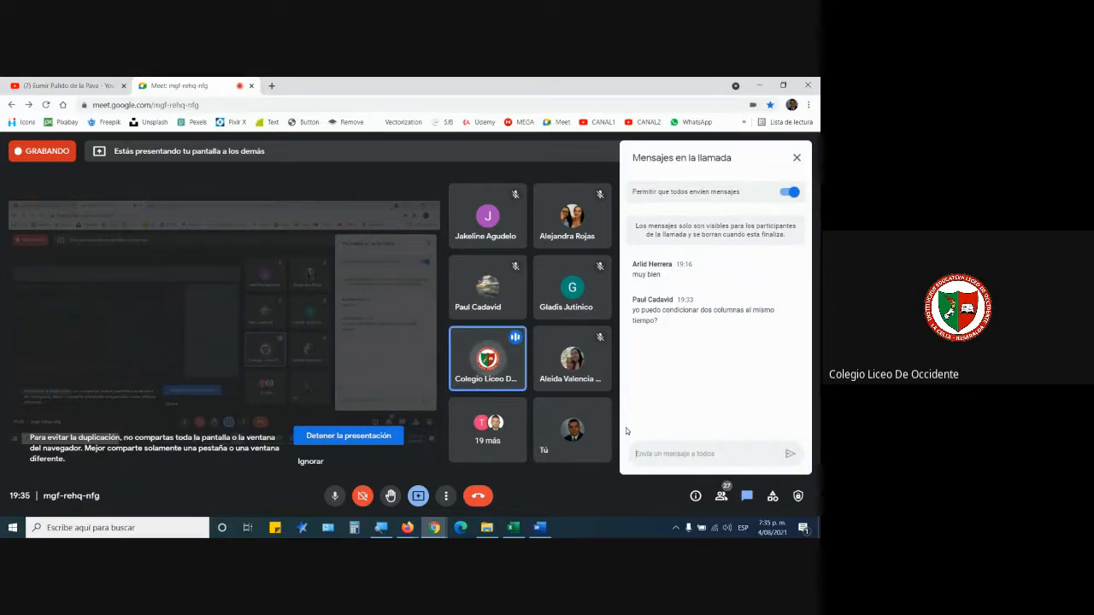
click(518, 528)
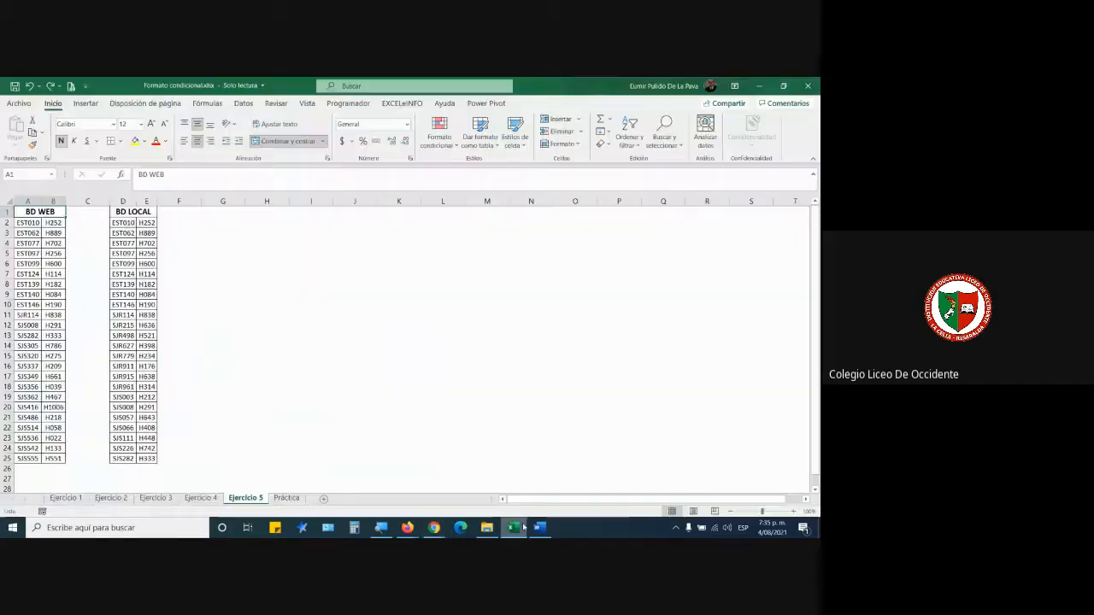
Step: Select VENDEDOR cells E2:E17 on the Ejercicio 4 sheet and look through the Ejercicio 5 and Práctica sheets
click(203, 498)
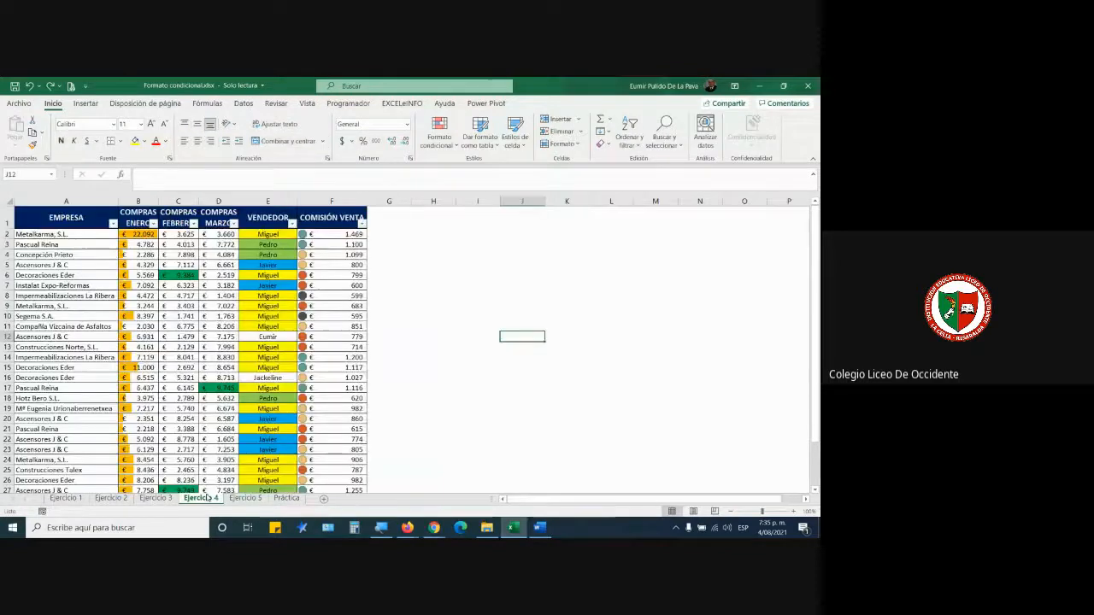
drag(268, 235, 272, 394)
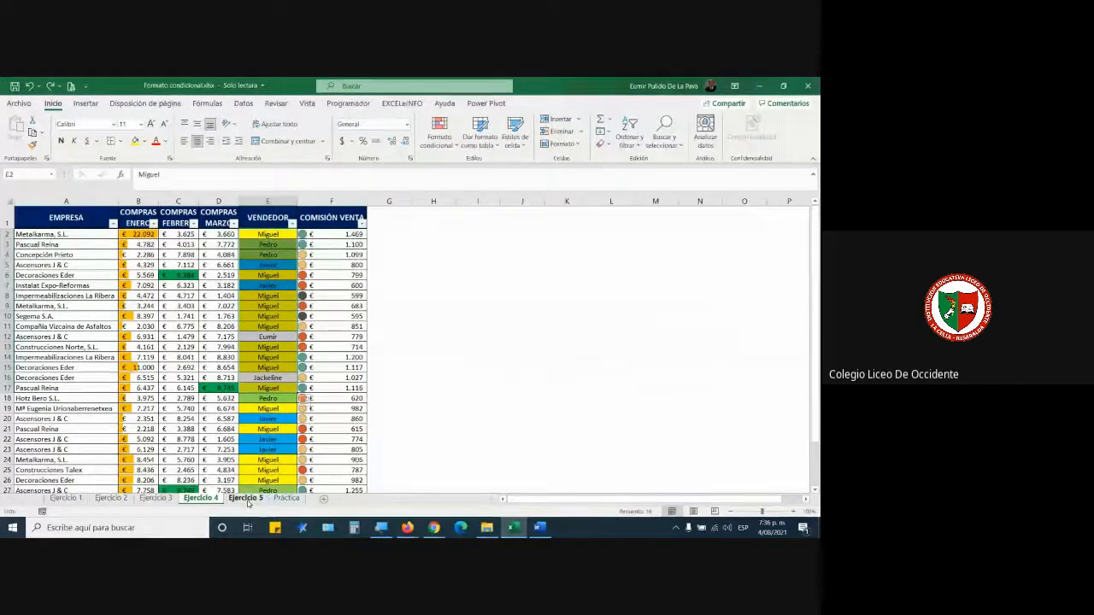
click(246, 498)
click(280, 496)
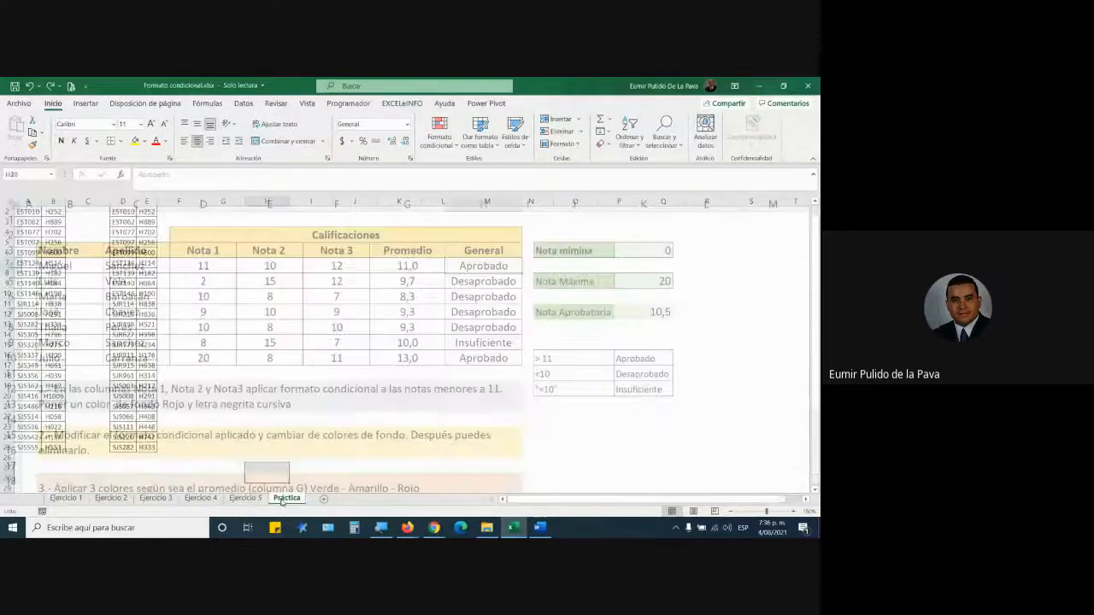
click(246, 499)
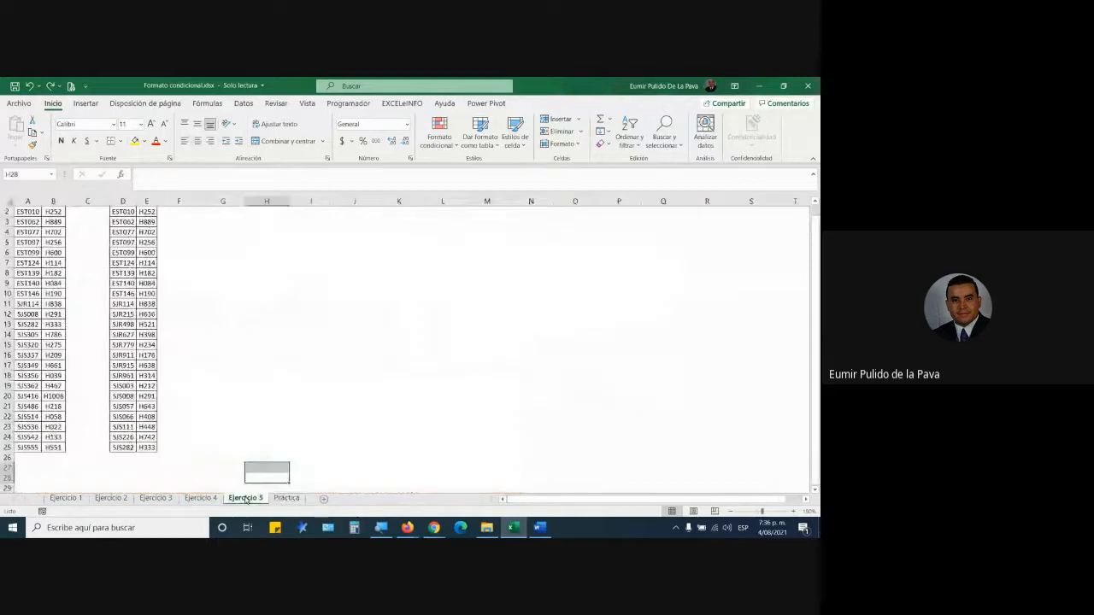
click(203, 499)
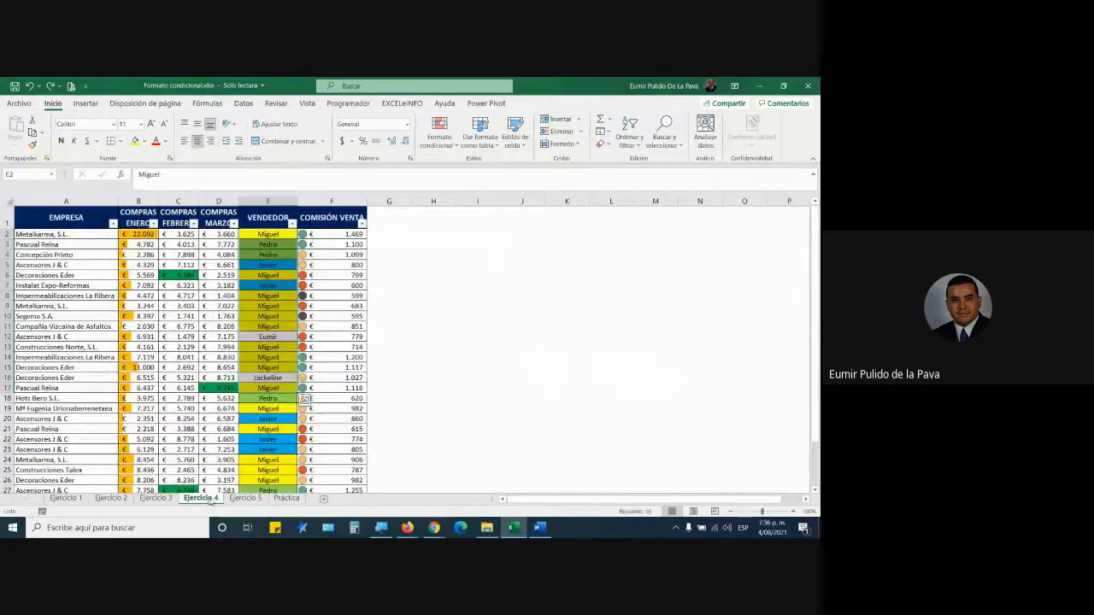
click(248, 499)
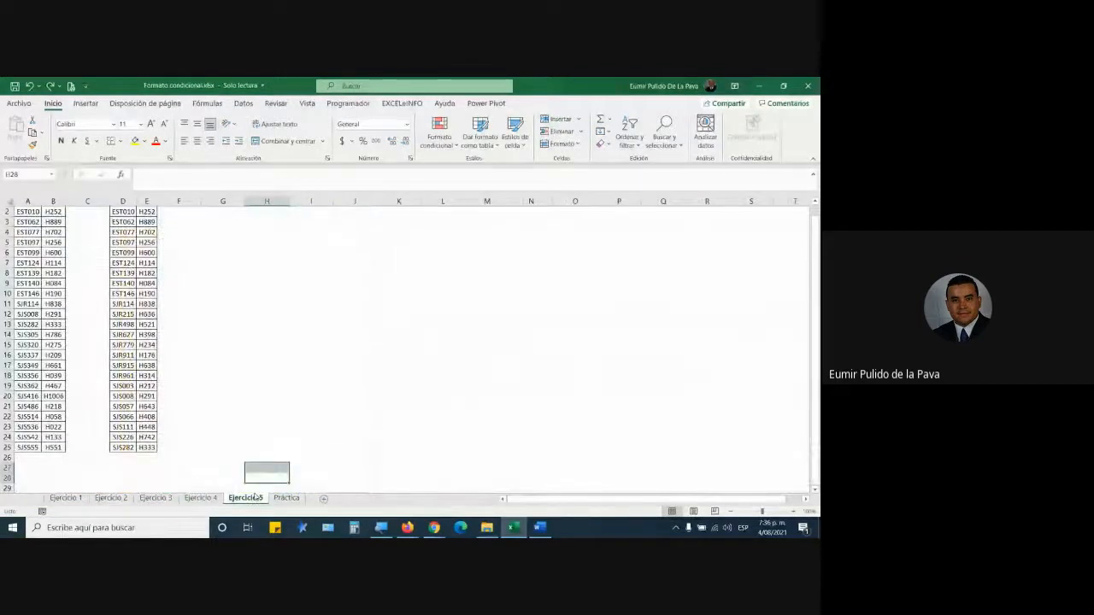
click(202, 499)
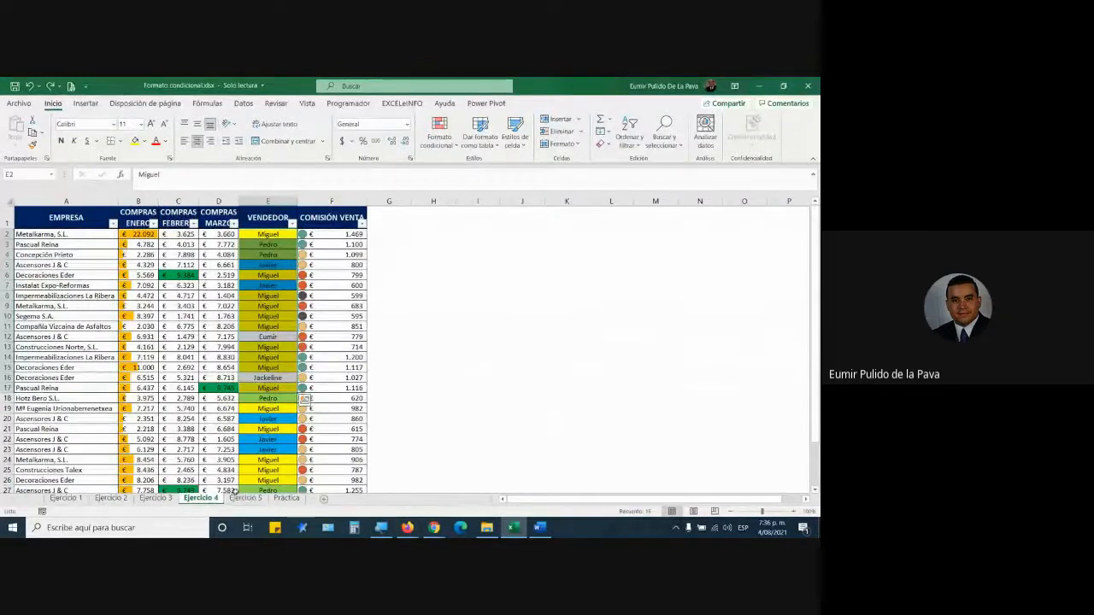
Step: Open the Ejercicio 5 sheet, mark its duplicate-values instruction in the Firefox PDF guide, and return to Excel
click(245, 498)
click(407, 528)
click(459, 477)
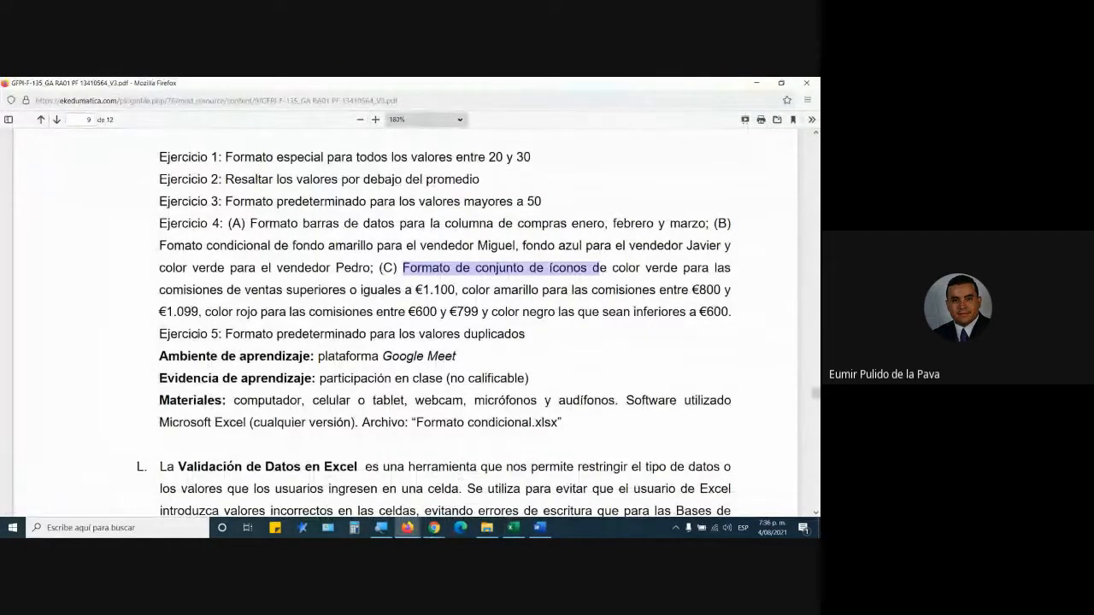
drag(197, 334, 527, 335)
click(511, 527)
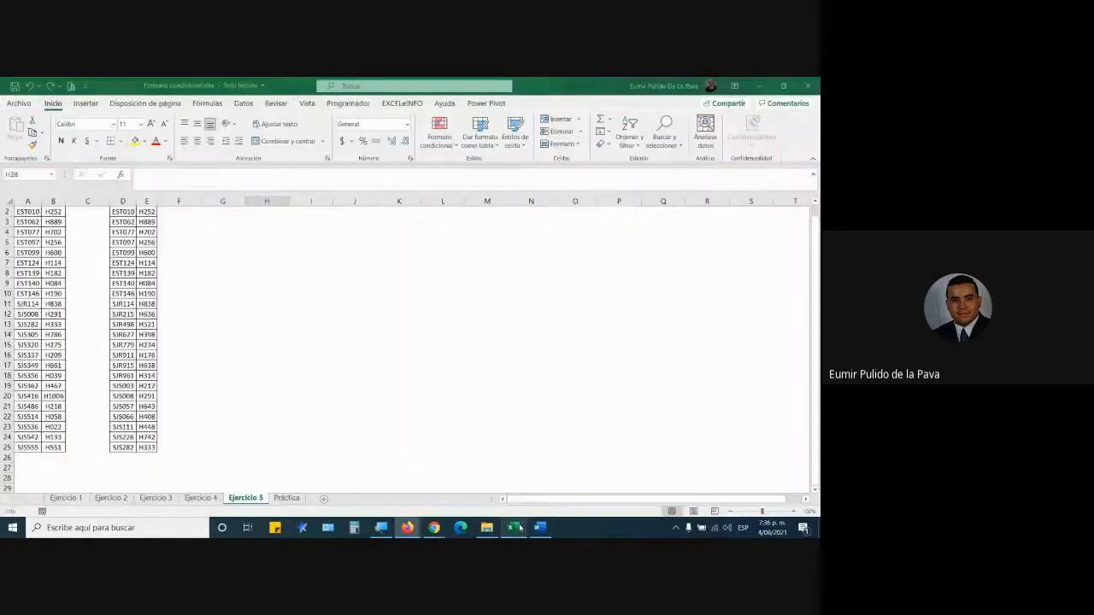
Step: Select the BD WEB codes in A2:A25 together with the BD LOCAL codes in D2:D25 on the Ejercicio 5 sheet
scroll(248, 333, up, 1)
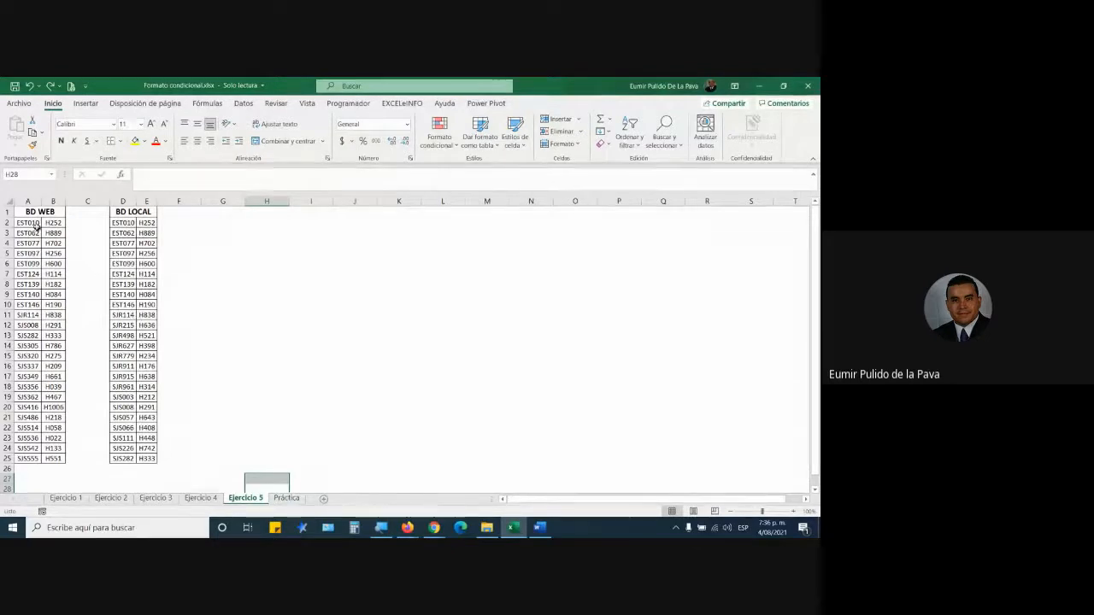
drag(27, 222, 26, 448)
drag(54, 222, 69, 451)
drag(27, 222, 35, 451)
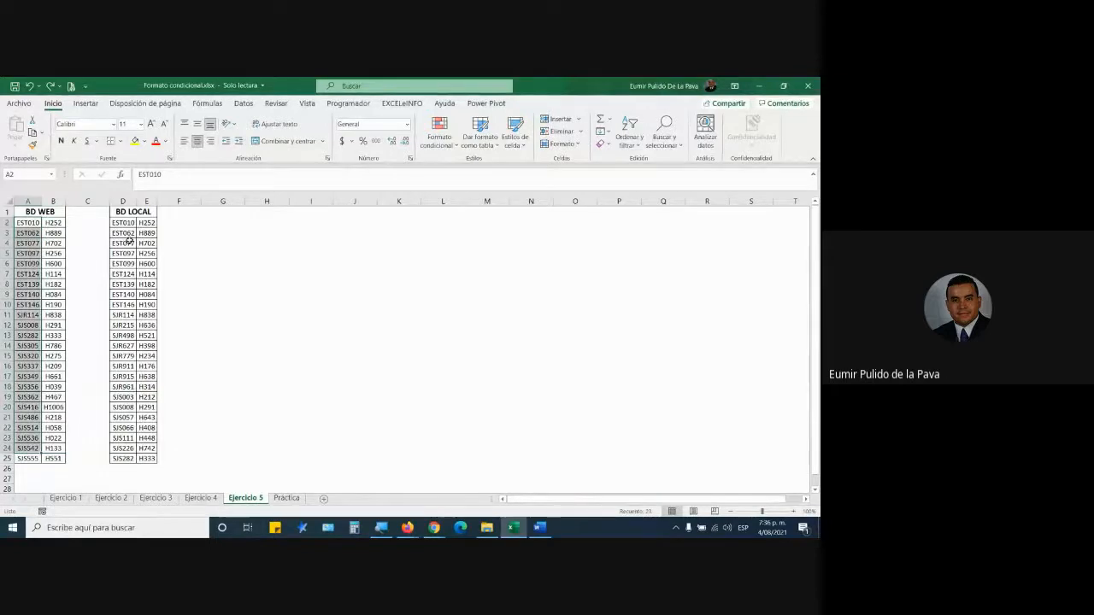
click(48, 460)
ctrl+click(29, 458)
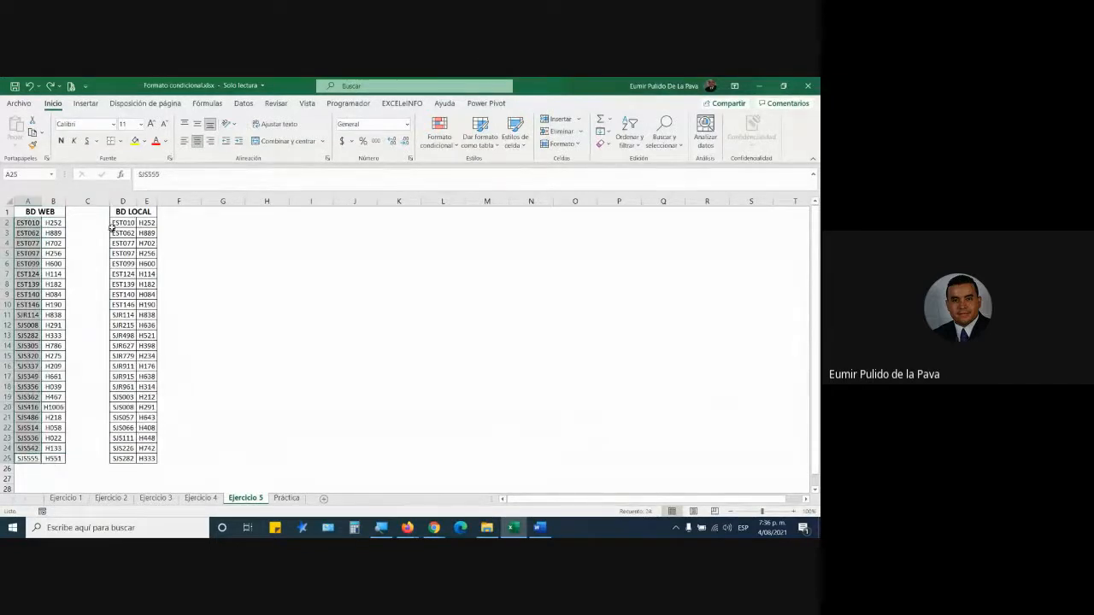
drag(116, 224, 124, 459)
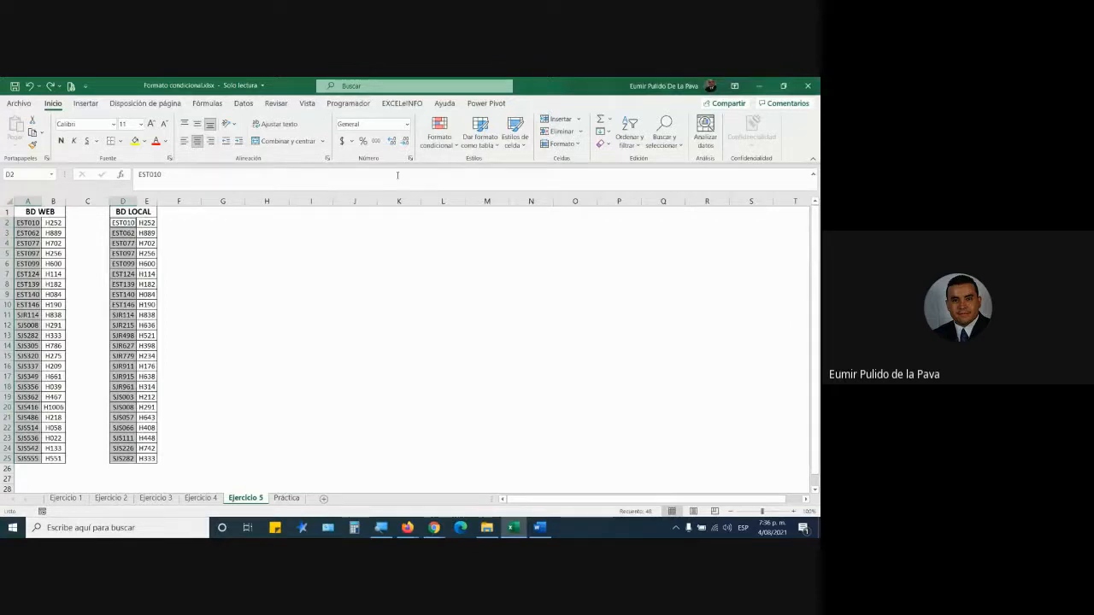
Step: Open the Valores duplicados conditional formatting rule for both selected code ranges and magnify the screen with Lupa
click(422, 145)
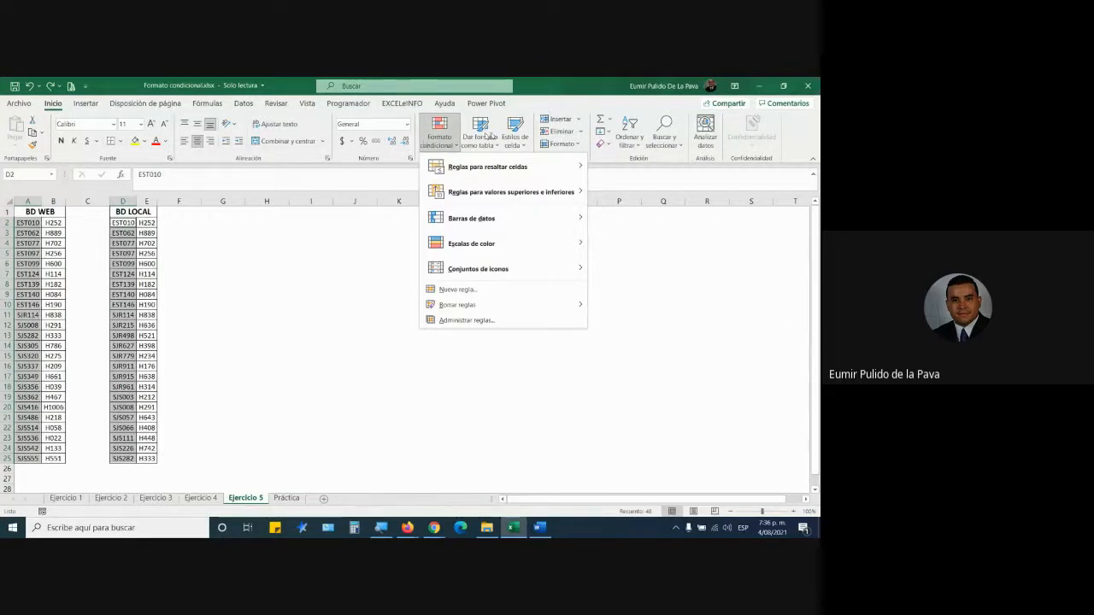
mouse_move(528, 171)
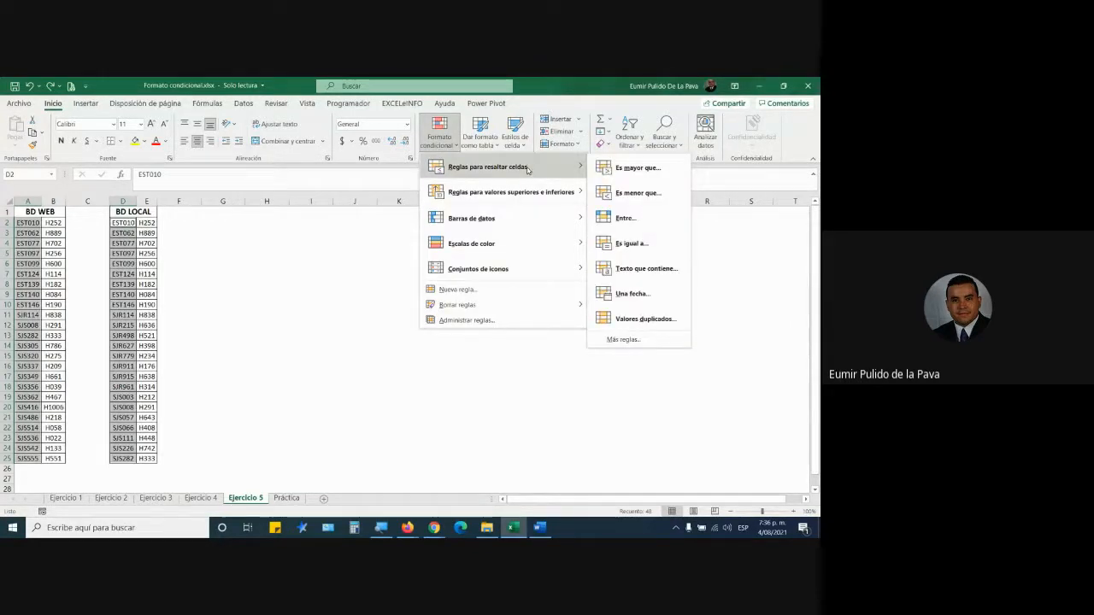
click(648, 319)
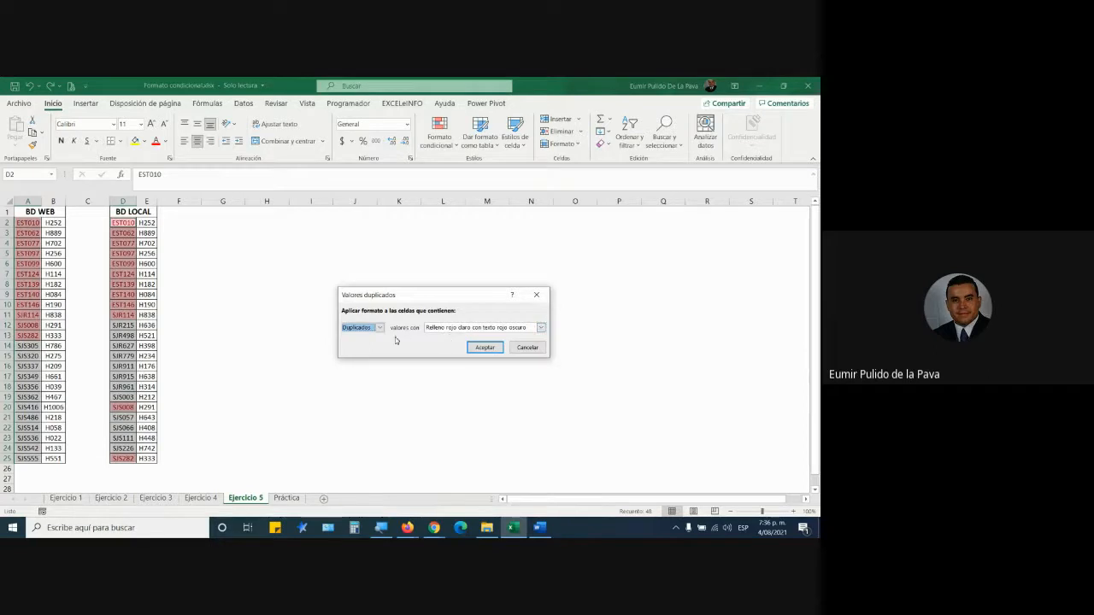
click(376, 530)
click(379, 493)
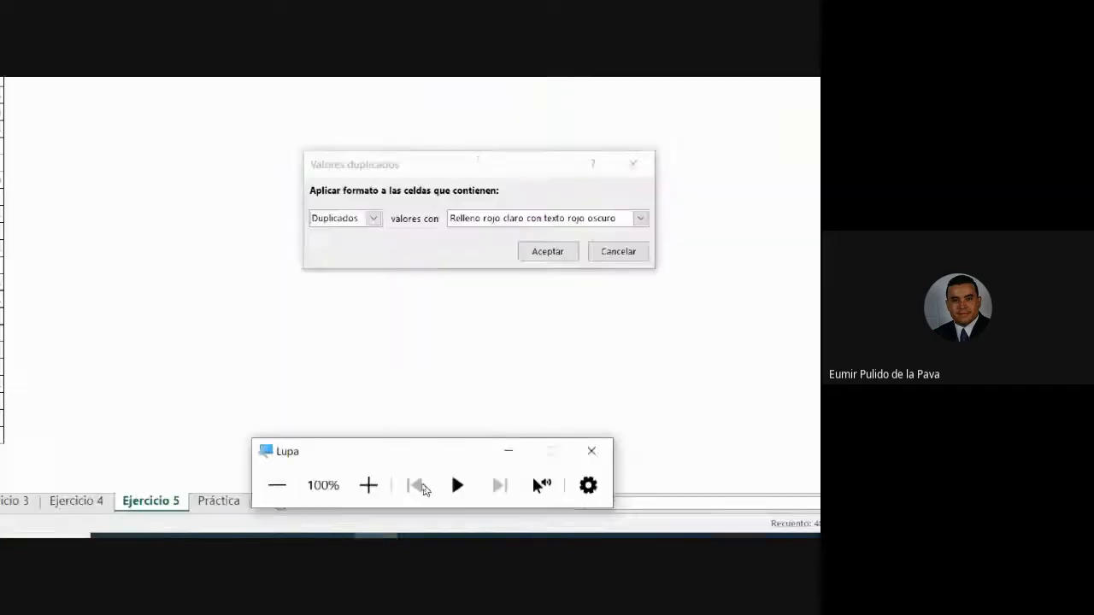
Step: Try the Únicos option, set it back to Duplicados, and apply the rule with Relleno rojo claro con texto rojo oscuro
click(362, 237)
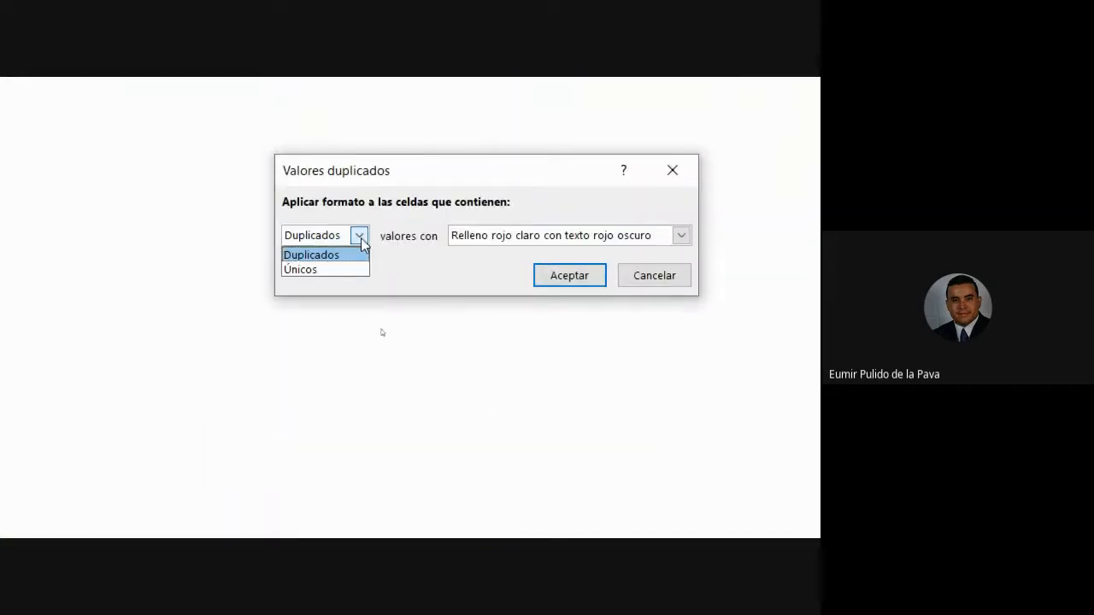
click(341, 270)
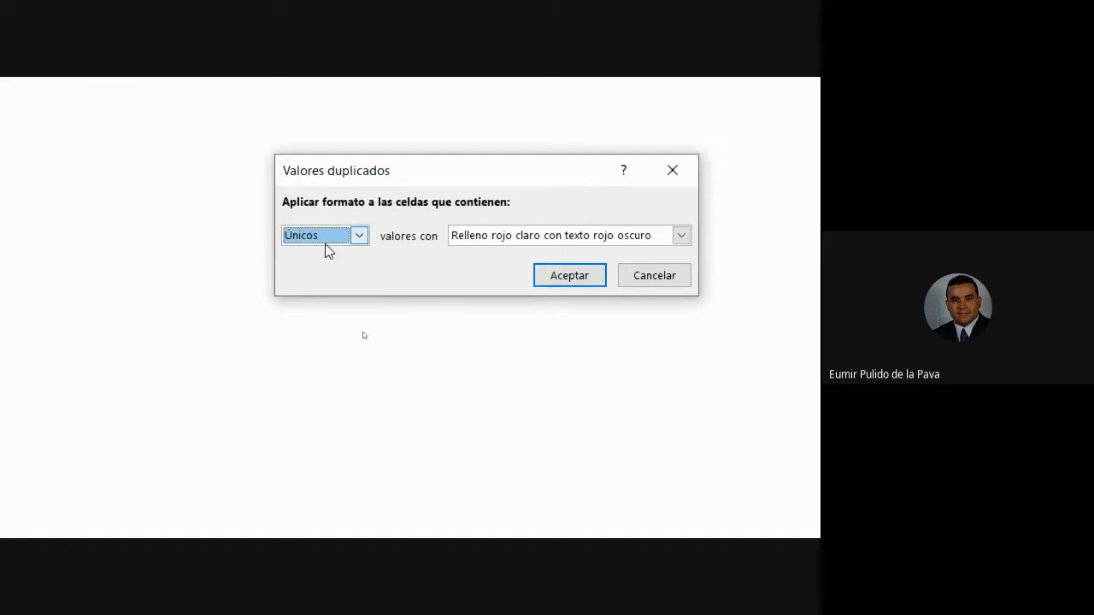
click(326, 242)
click(313, 255)
click(478, 242)
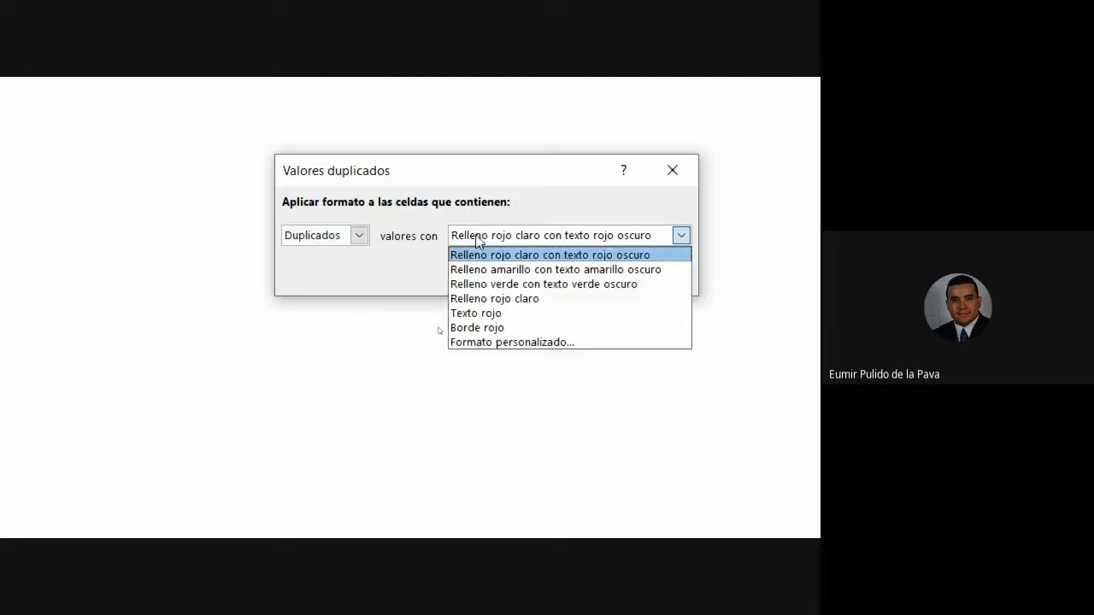
click(496, 257)
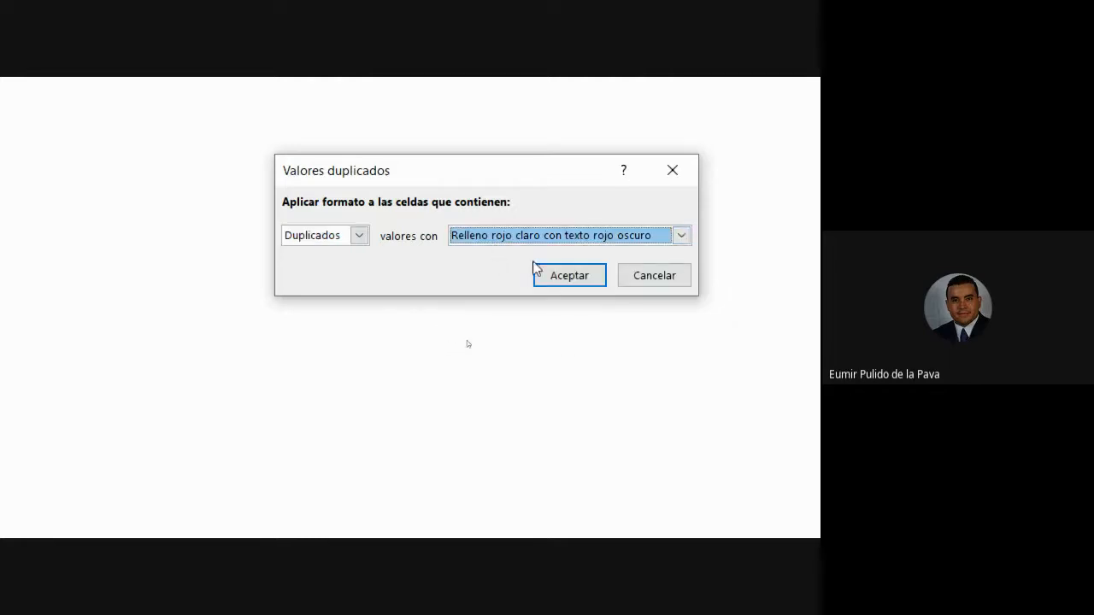
click(555, 277)
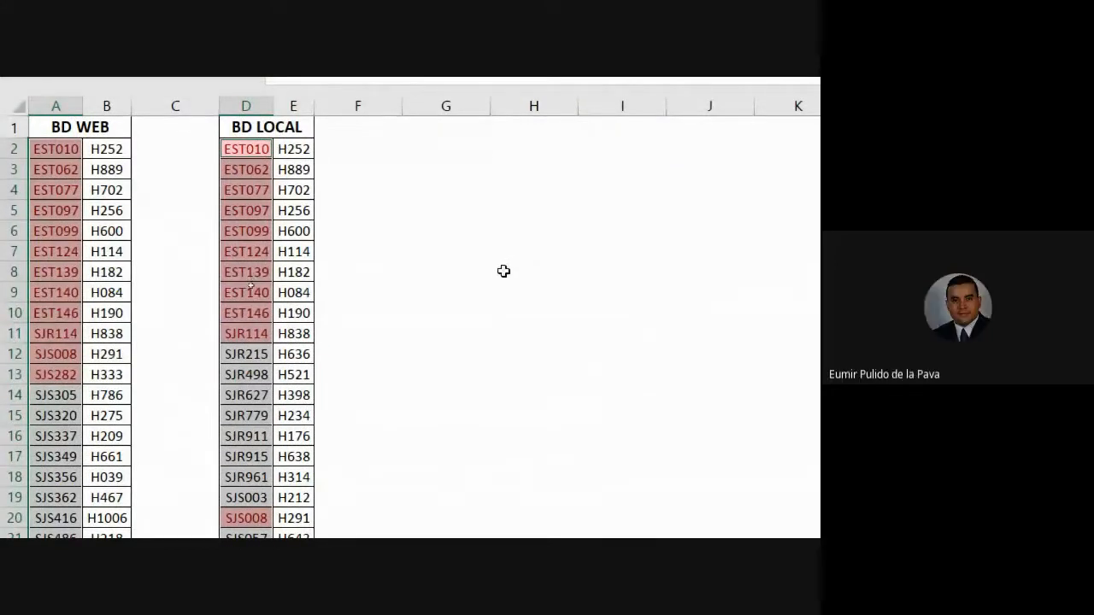
Step: Undo the duplicate-values rule and try selecting the BD WEB codes and the block A2:C16 with plain selections
key(ctrl+z)
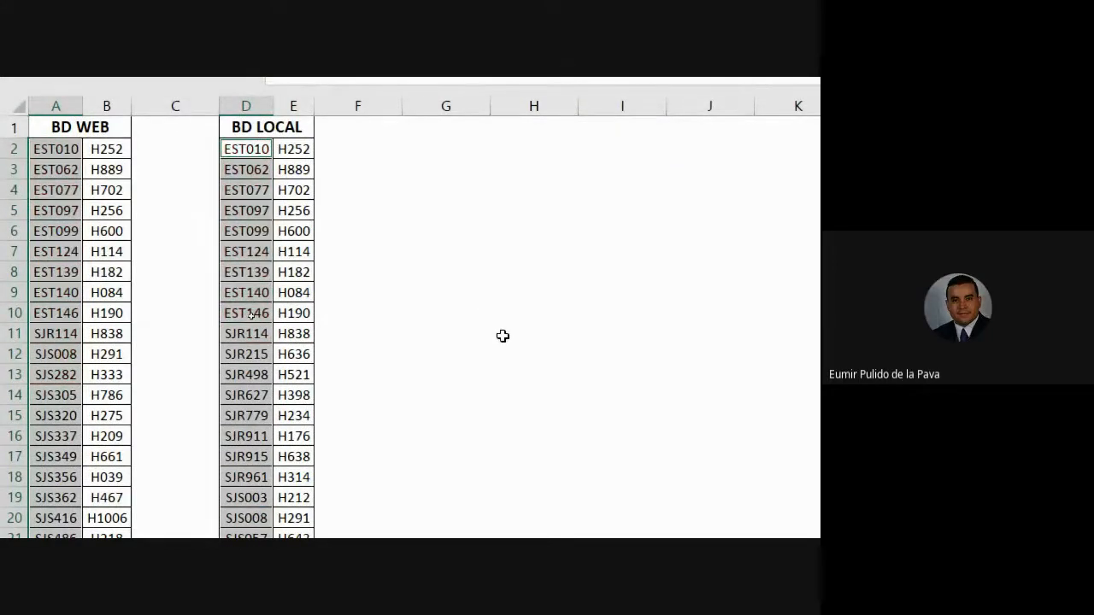
click(513, 319)
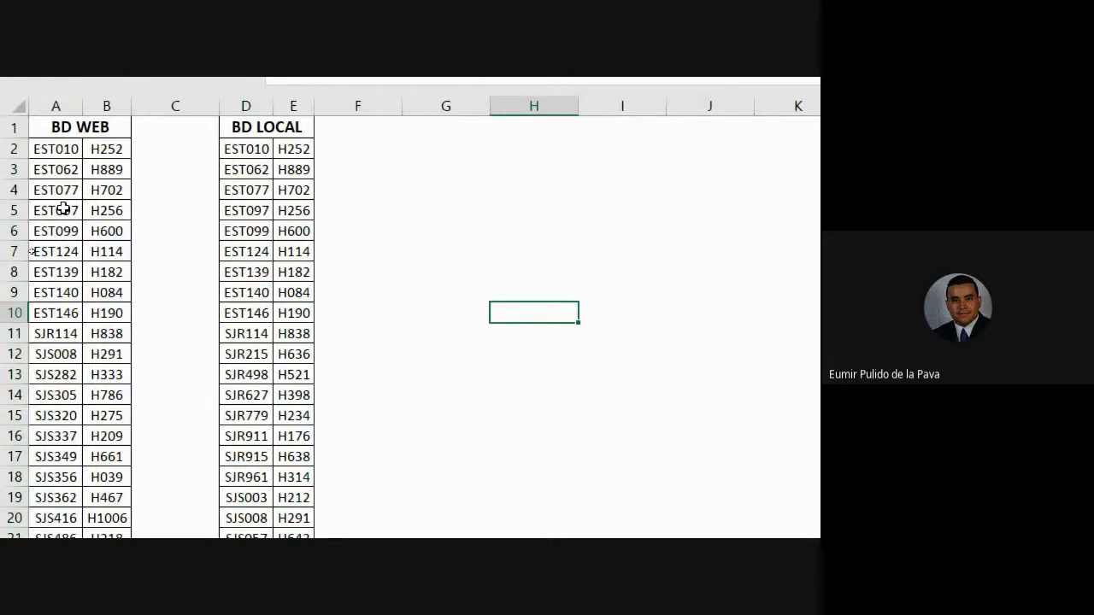
mouse_move(48, 148)
mouse_down()
mouse_move(34, 522)
mouse_move(39, 478)
mouse_up()
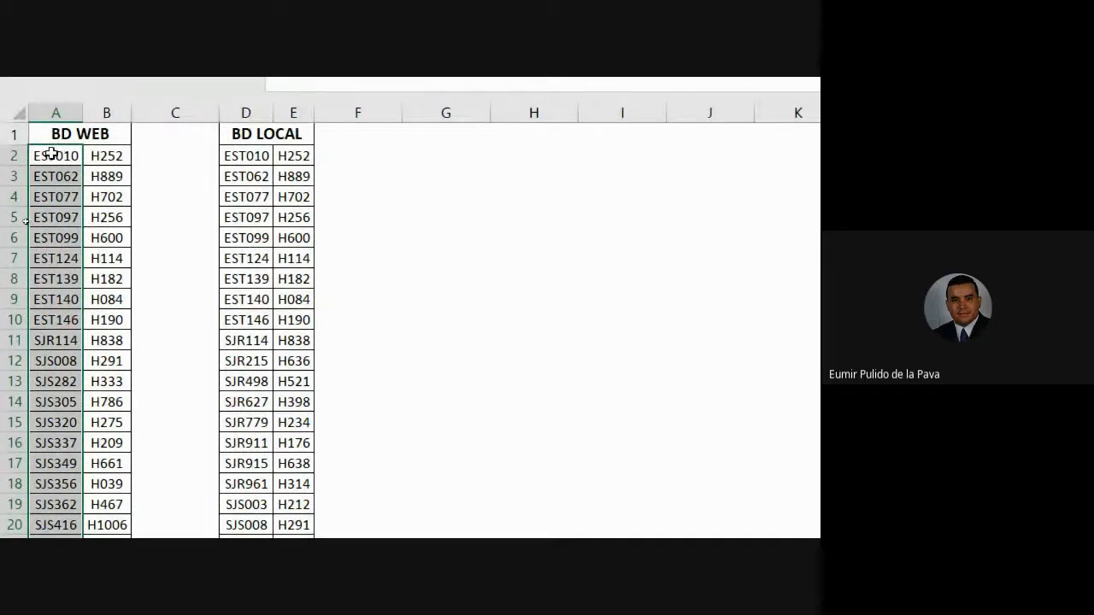
click(55, 153)
drag(78, 156, 134, 447)
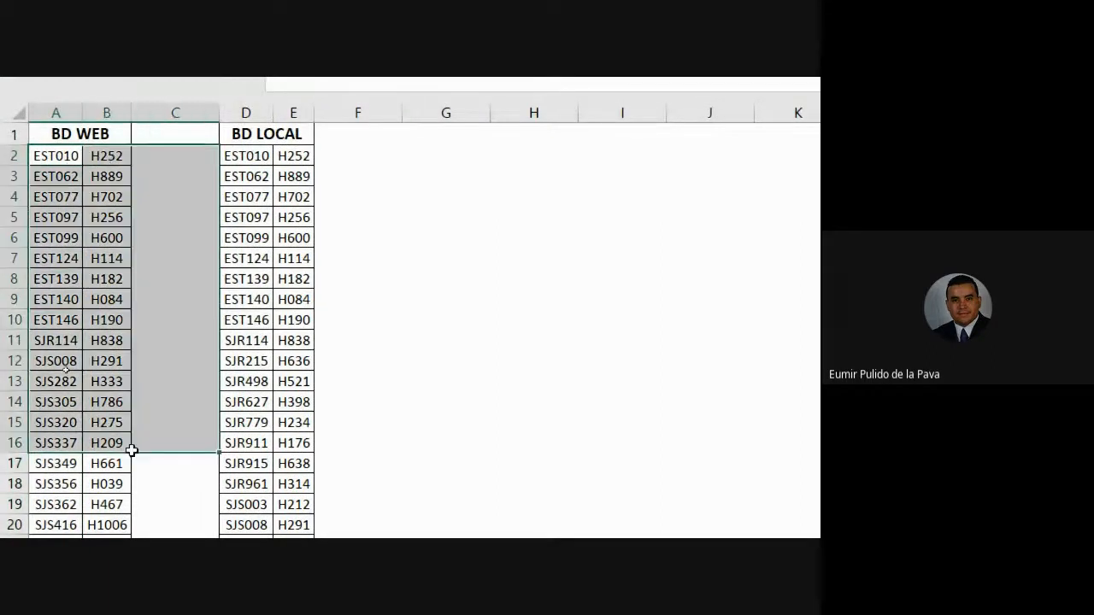
click(144, 282)
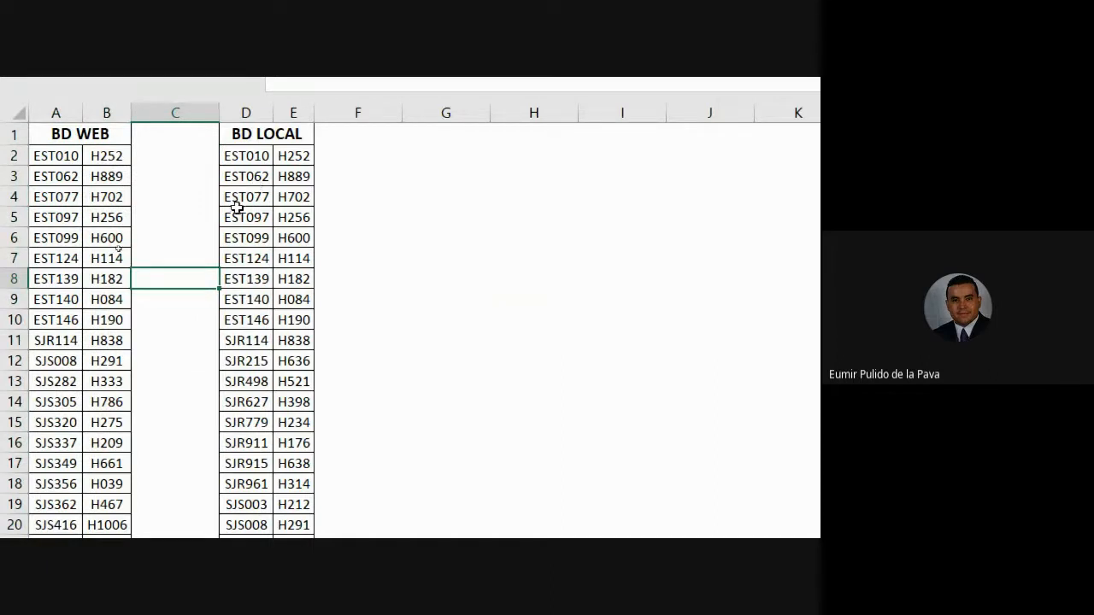
Step: Demonstrate a multi-range selection by combining the codes in columns A and D with empty cells H4:H19 and K1:K12
mouse_move(56, 152)
mouse_down()
mouse_move(49, 530)
mouse_move(49, 372)
mouse_move(64, 378)
mouse_up()
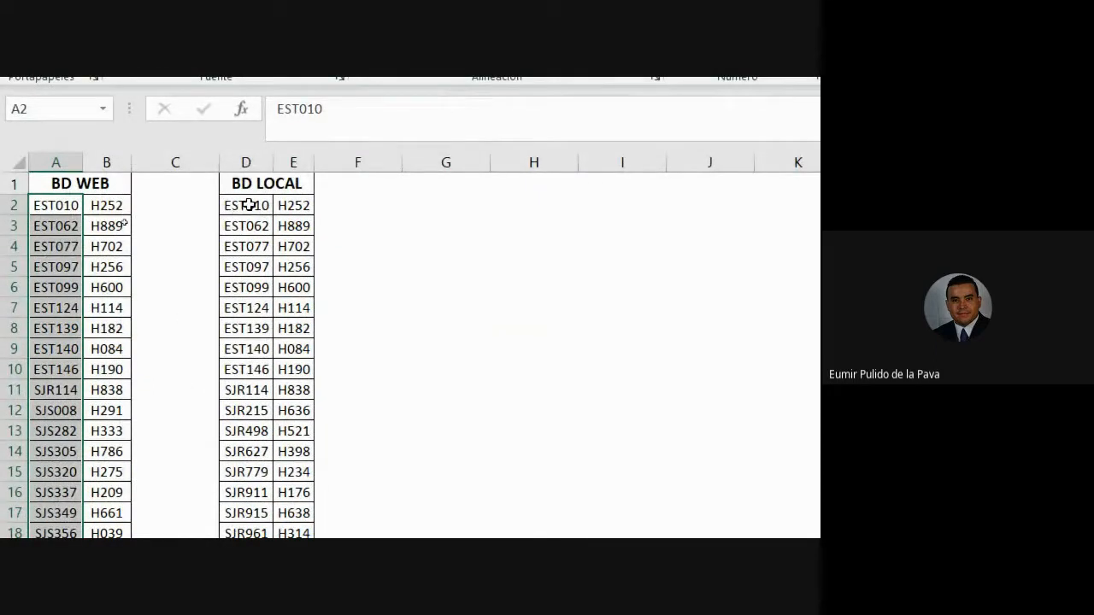
drag(248, 205, 237, 481)
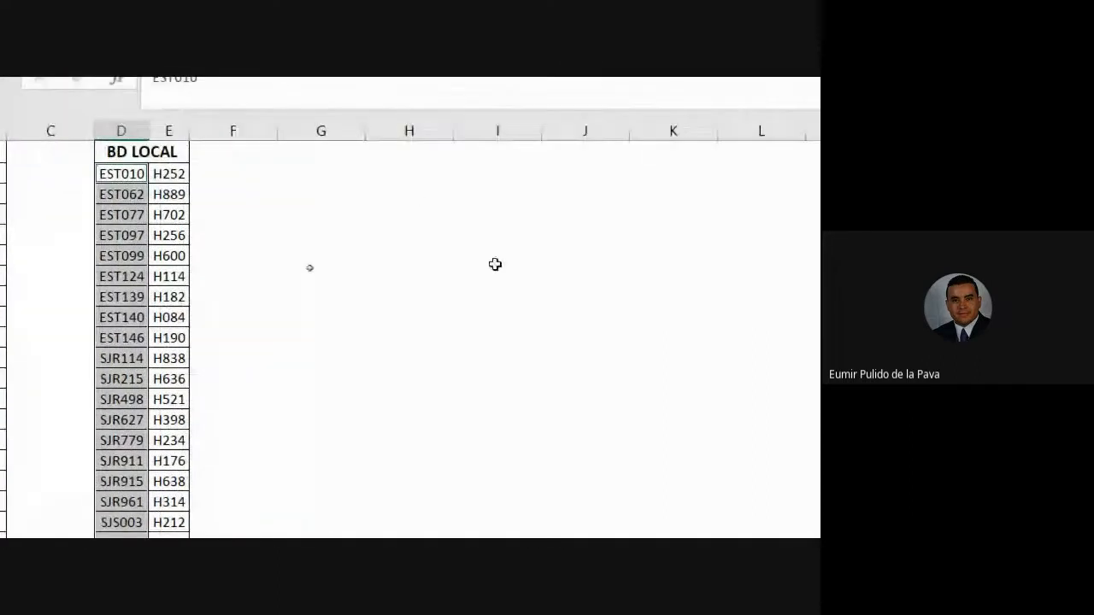
drag(435, 215, 422, 525)
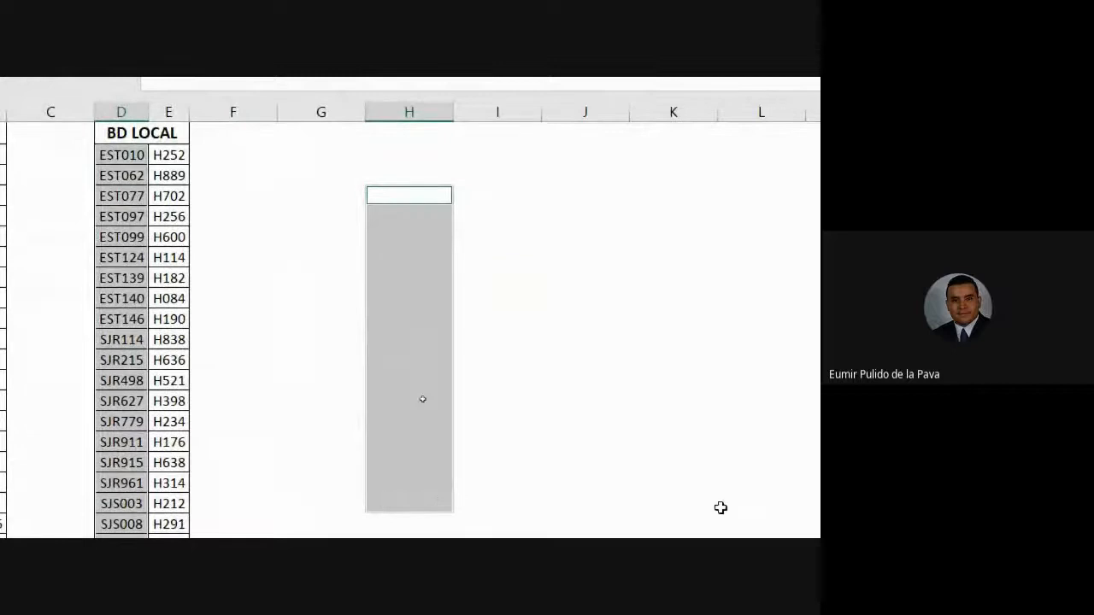
drag(492, 133, 483, 350)
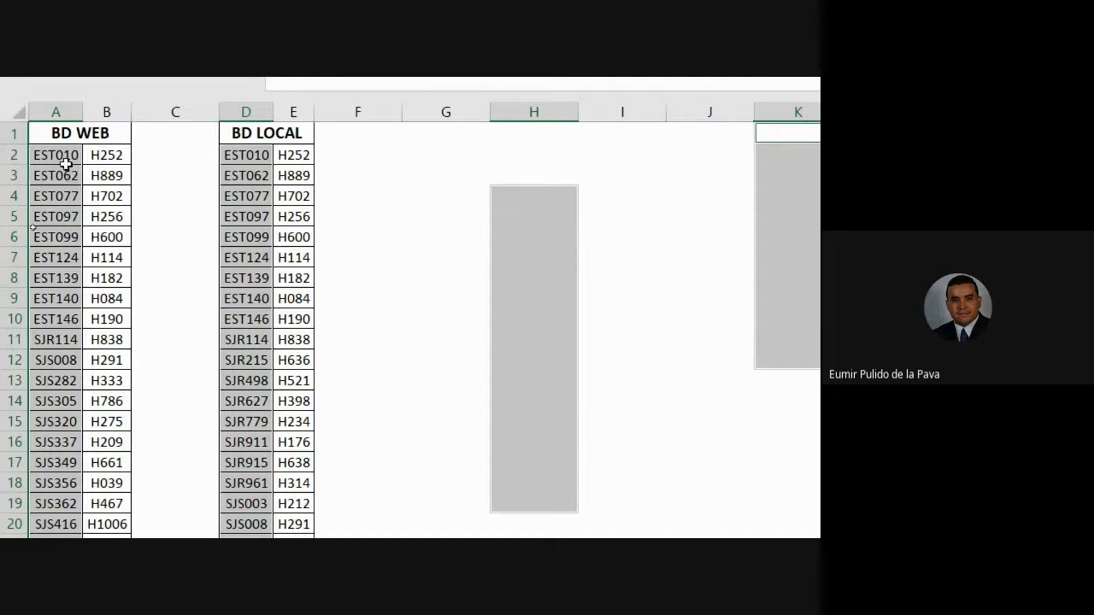
Step: Highlight the Duplicados values across A2:A25 and D2:D25 with Relleno rojo claro con texto rojo oscuro
drag(64, 164, 40, 614)
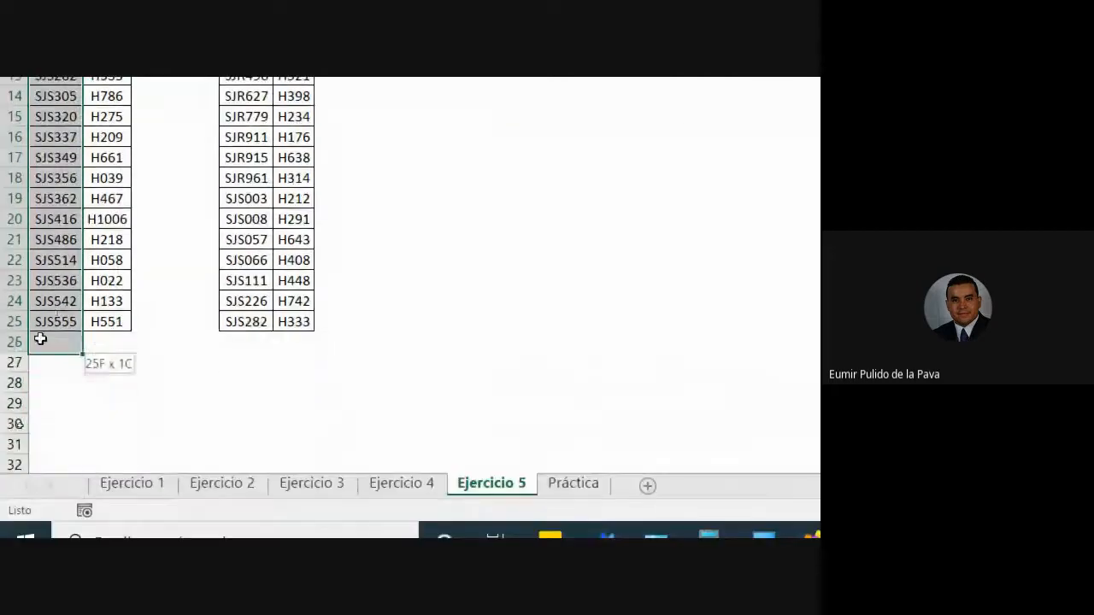
drag(40, 339, 47, 316)
drag(246, 178, 261, 491)
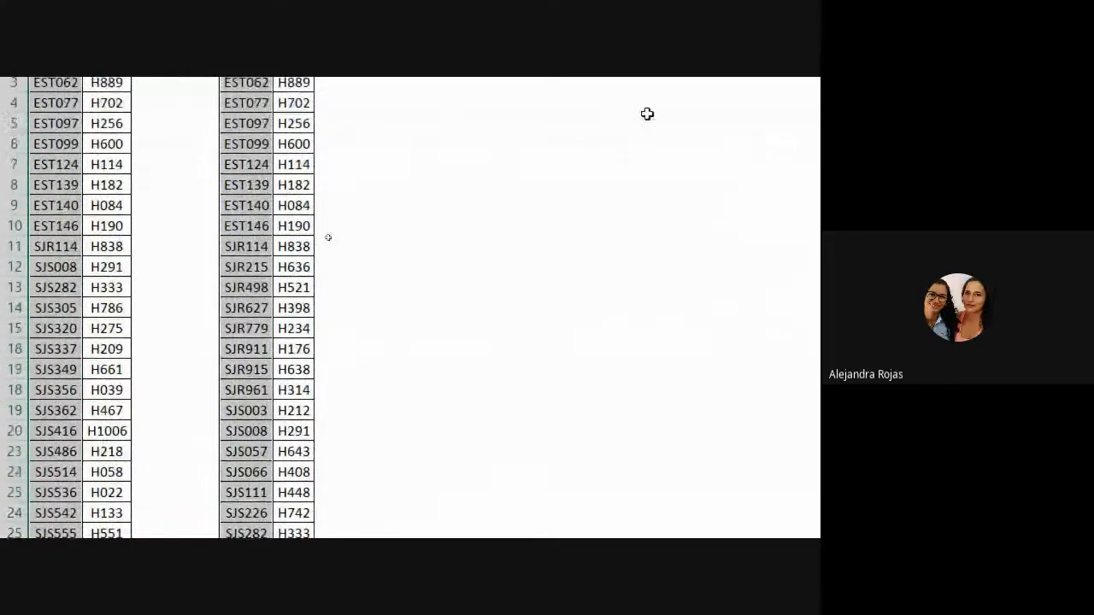
click(567, 180)
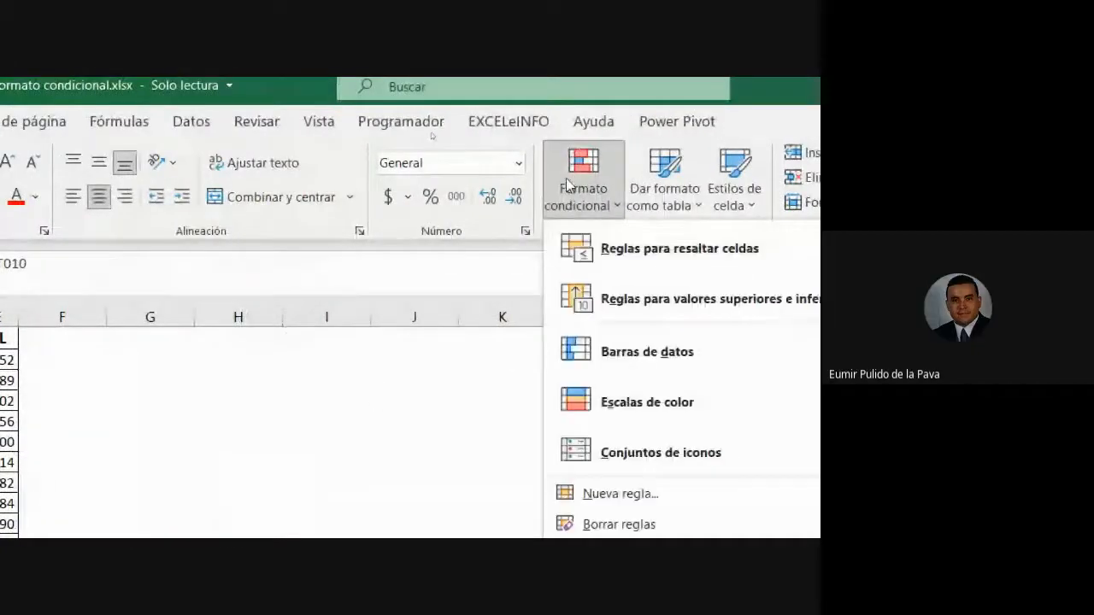
mouse_move(701, 264)
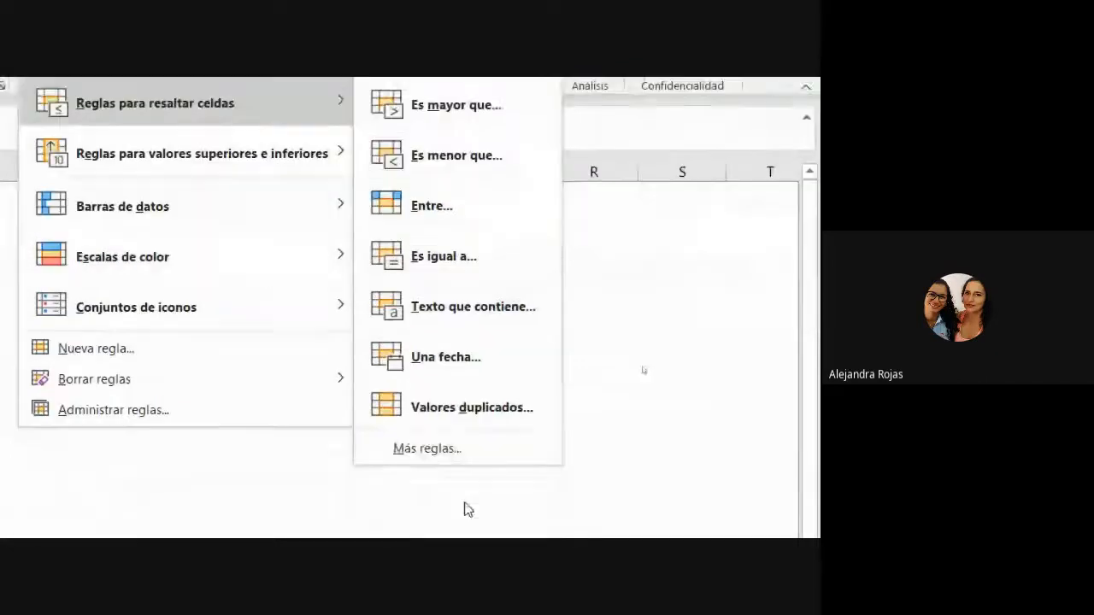
click(456, 419)
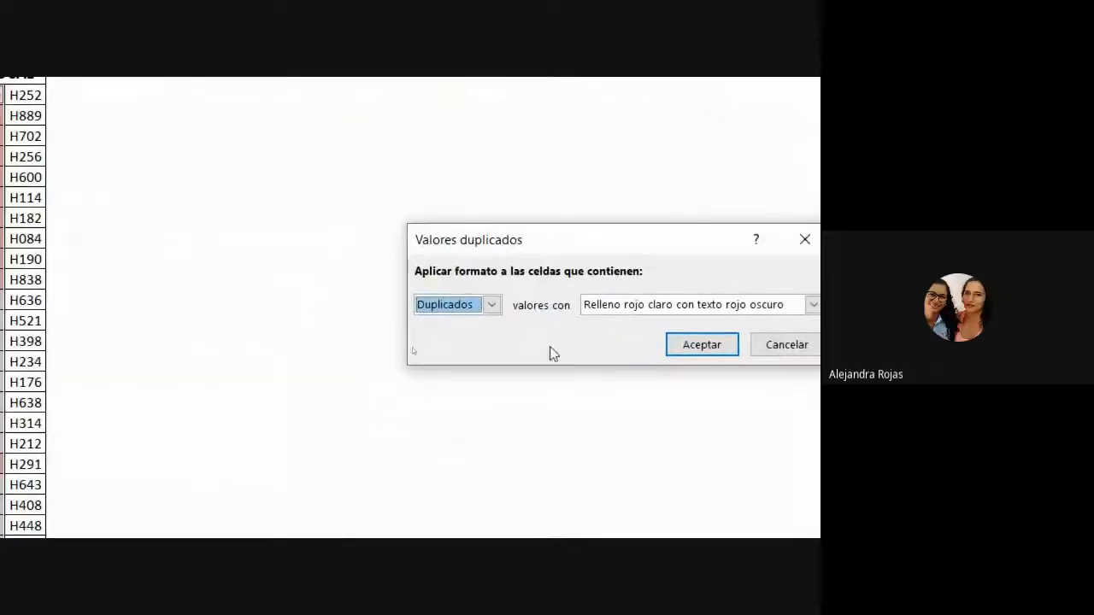
click(613, 307)
click(616, 321)
click(702, 344)
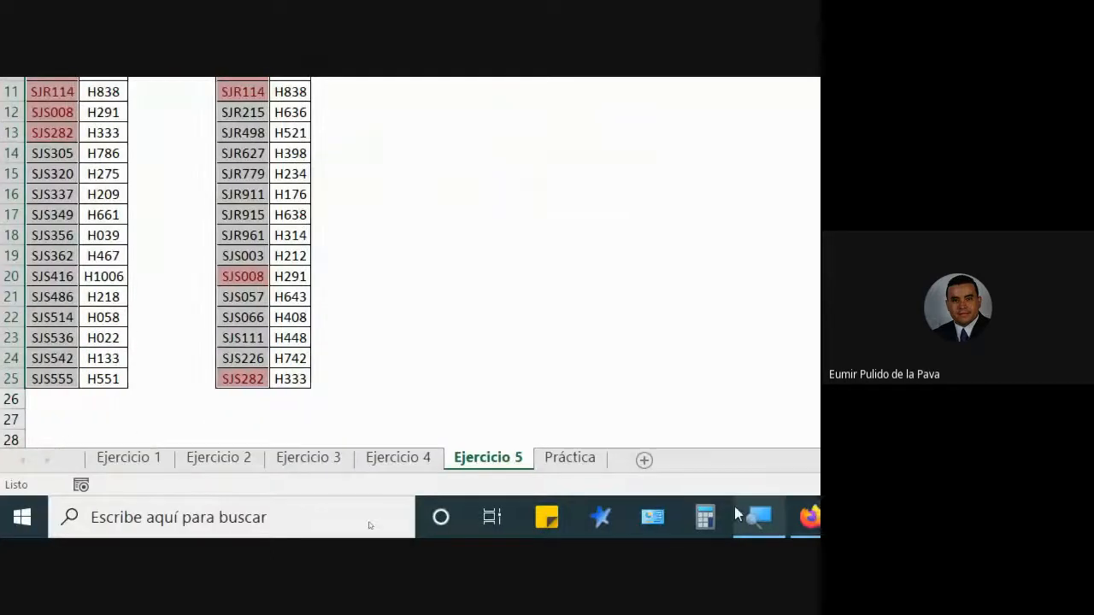
Step: Reduce the Lupa magnification to view both highlighted code columns deselected, and magnify the screen again
click(736, 511)
click(621, 443)
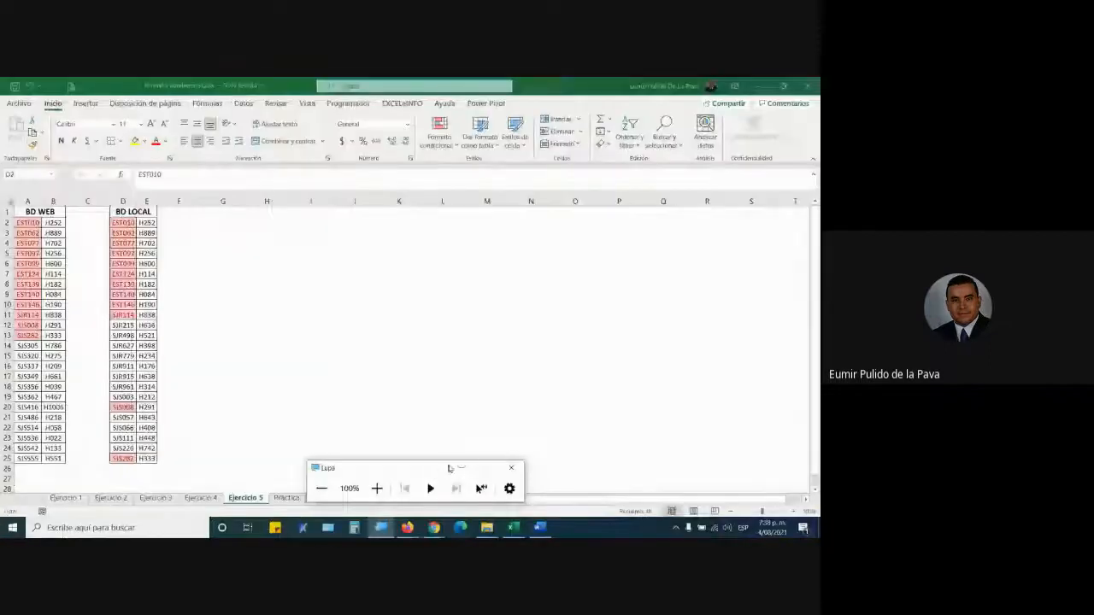
click(460, 469)
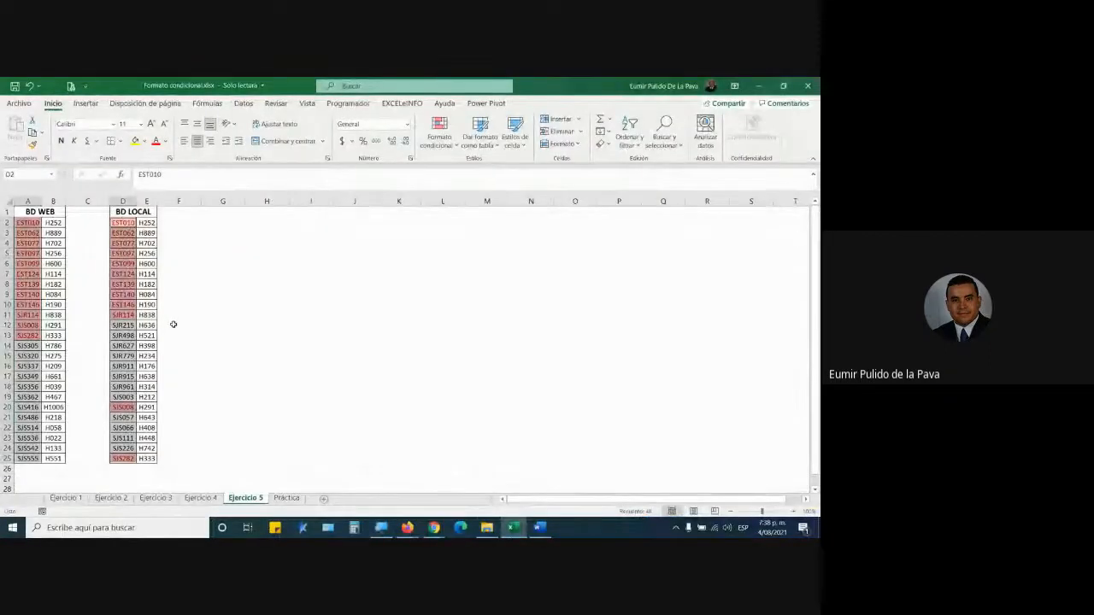
click(229, 397)
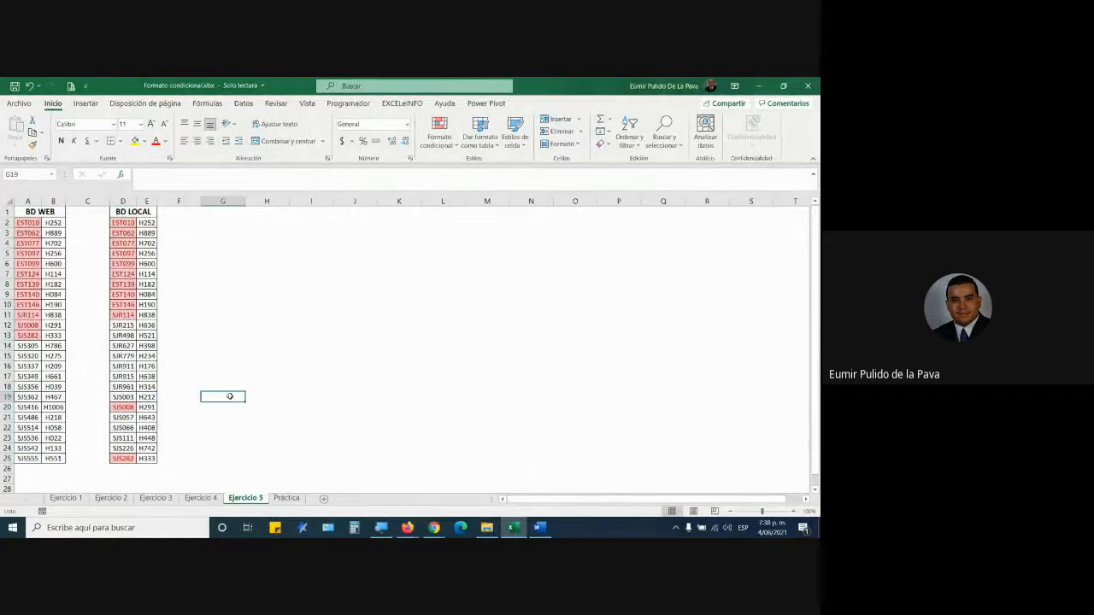
click(381, 527)
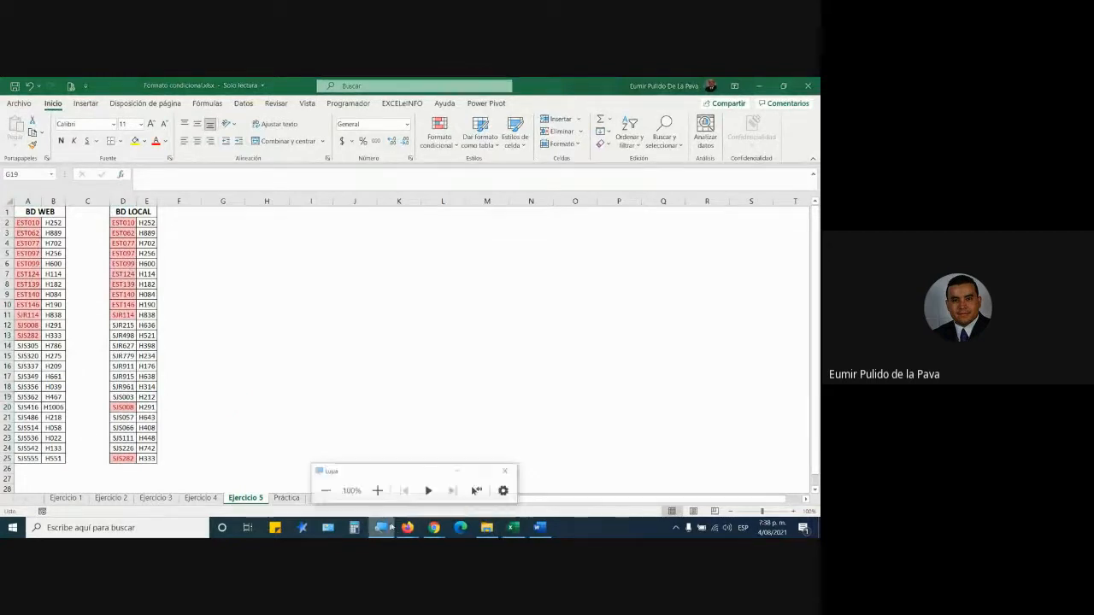
click(378, 488)
click(492, 460)
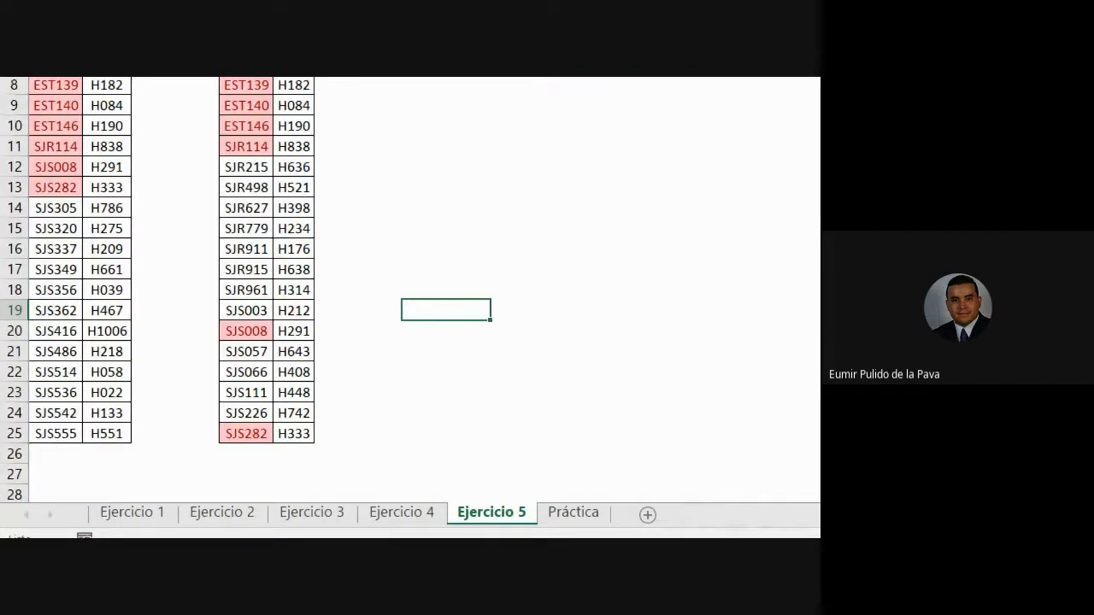
Step: Enter the existing code EST010 in cell A22 of the BD WEB list to test the duplicates rule
click(54, 152)
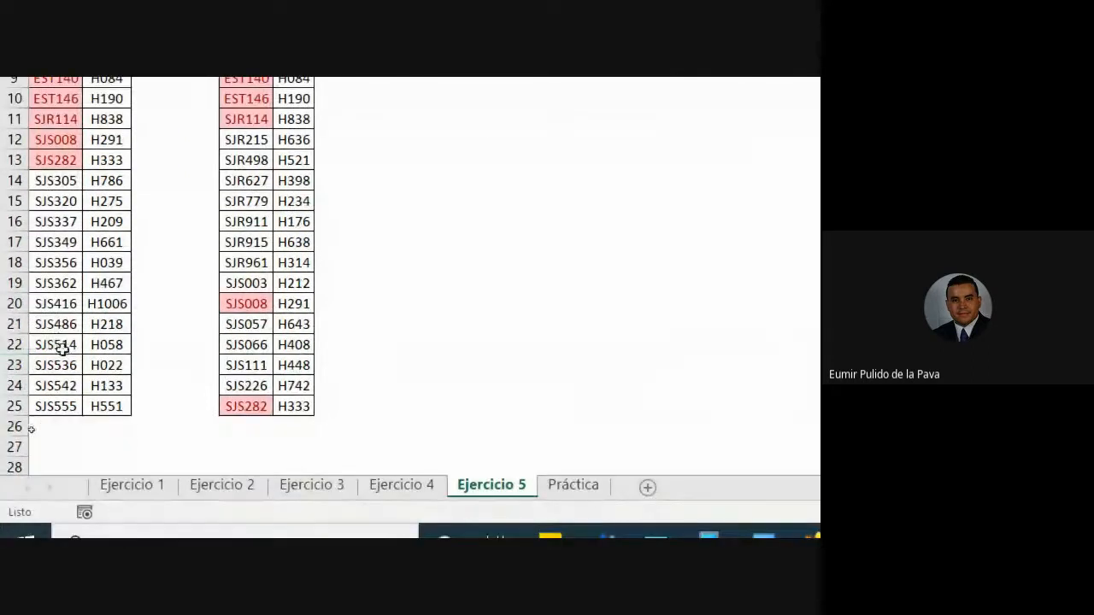
click(63, 347)
text(ES)
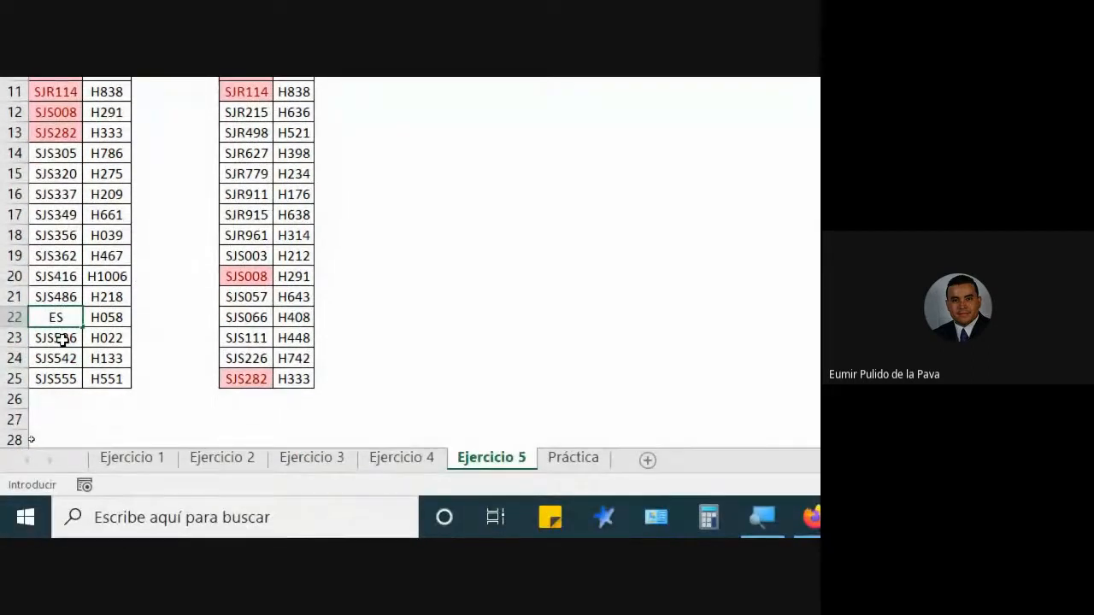
text(T0)
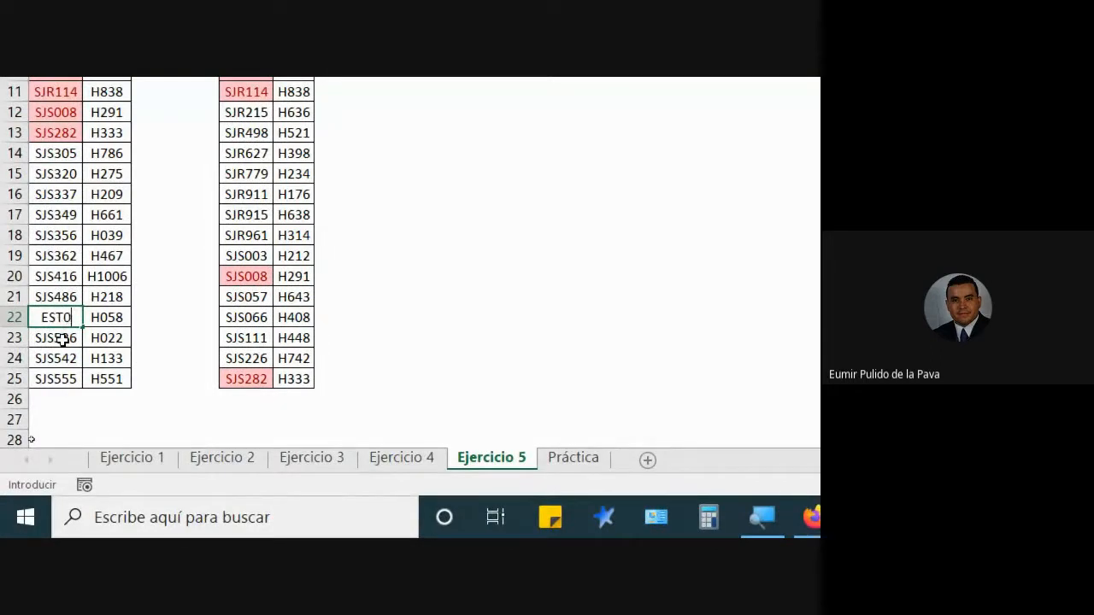
text(10)
key(Return)
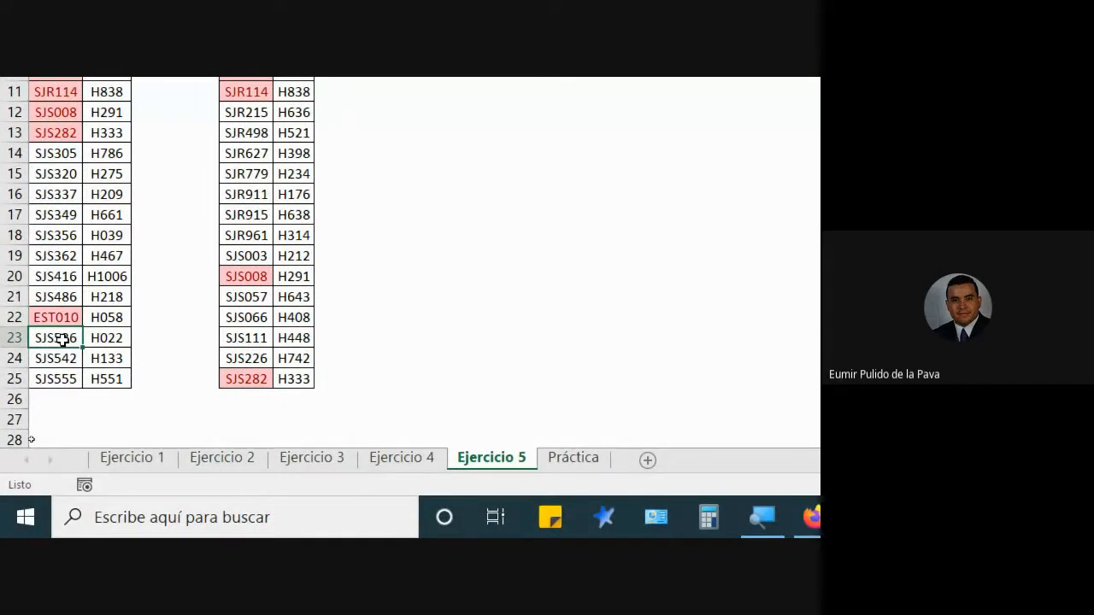
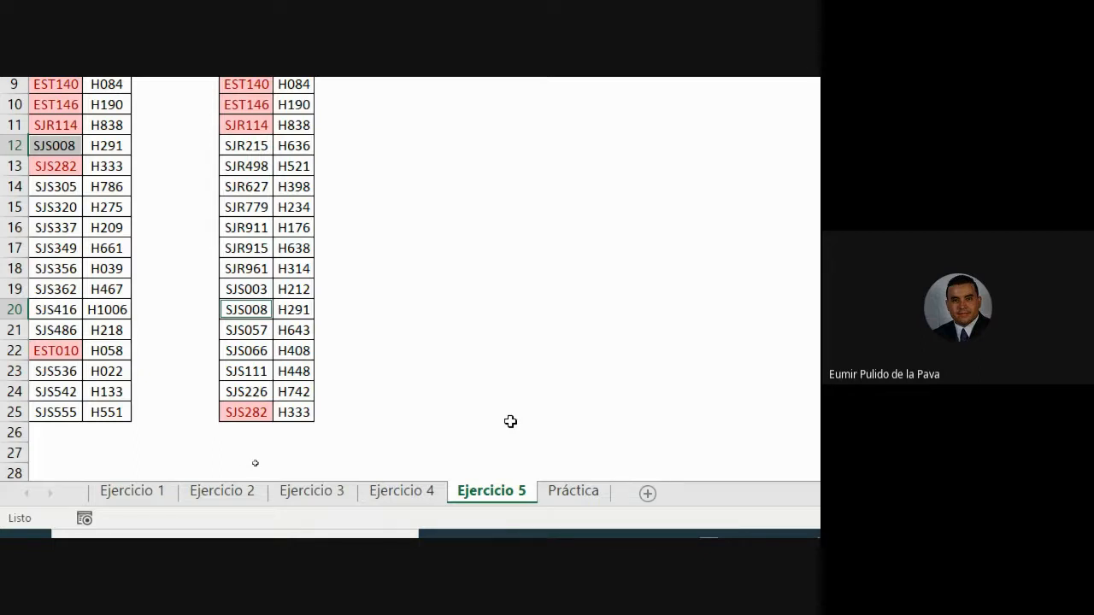
Step: Return the Lupa magnification to 100% and review the conditional formatting rules for highlighting cells without applying one
click(77, 194)
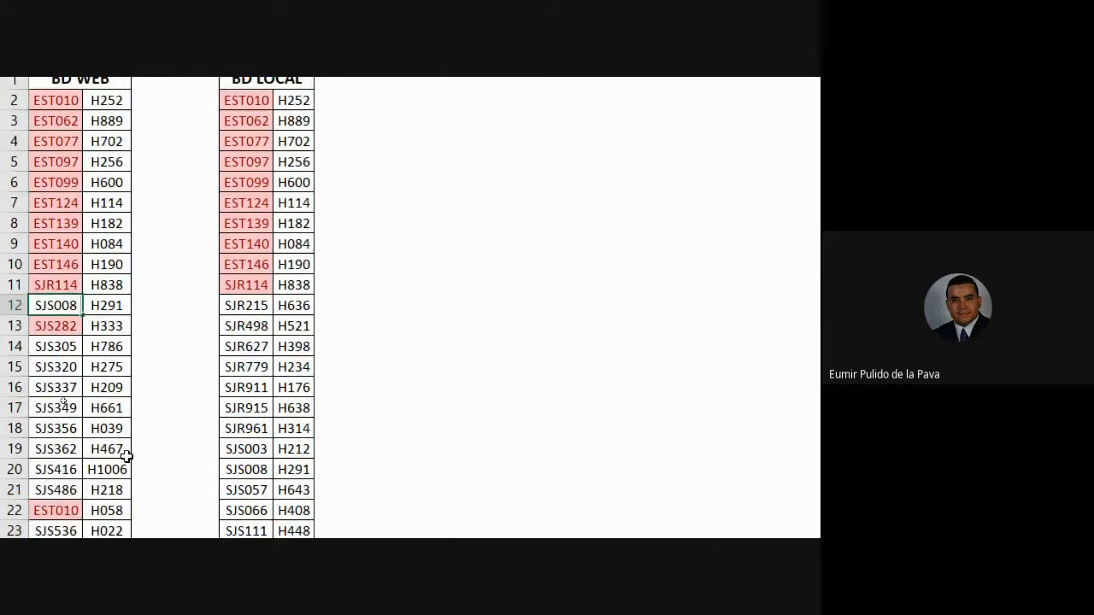
key(Return)
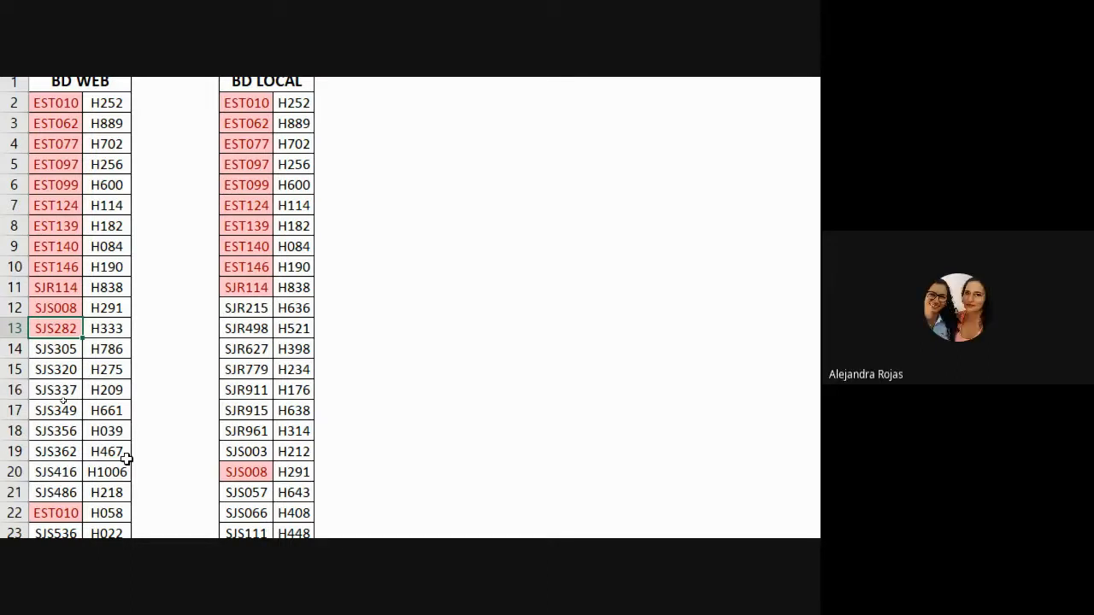
mouse_move(707, 515)
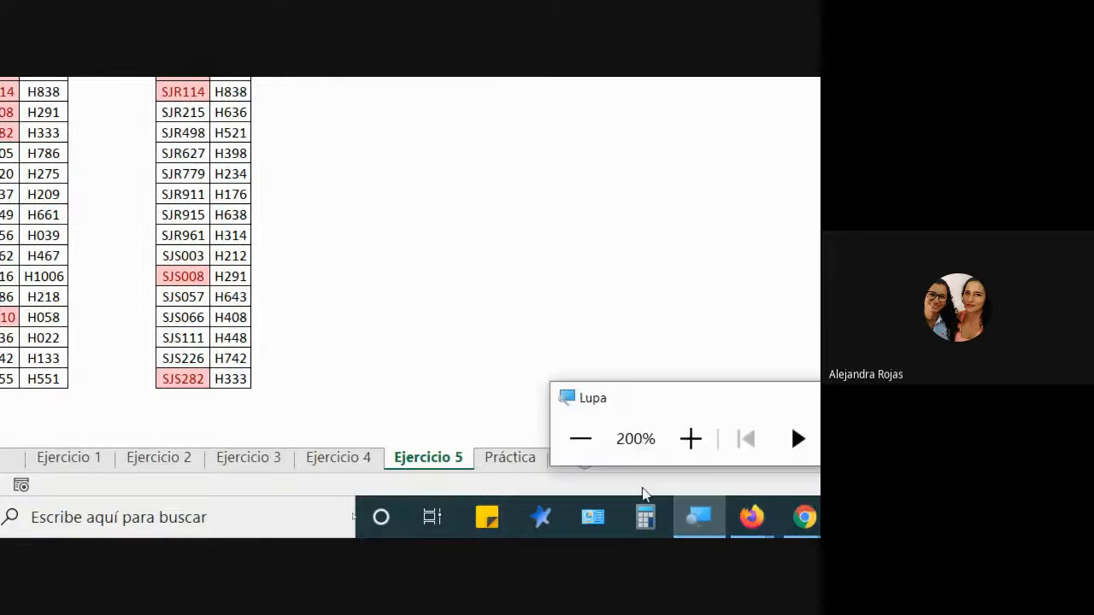
click(583, 440)
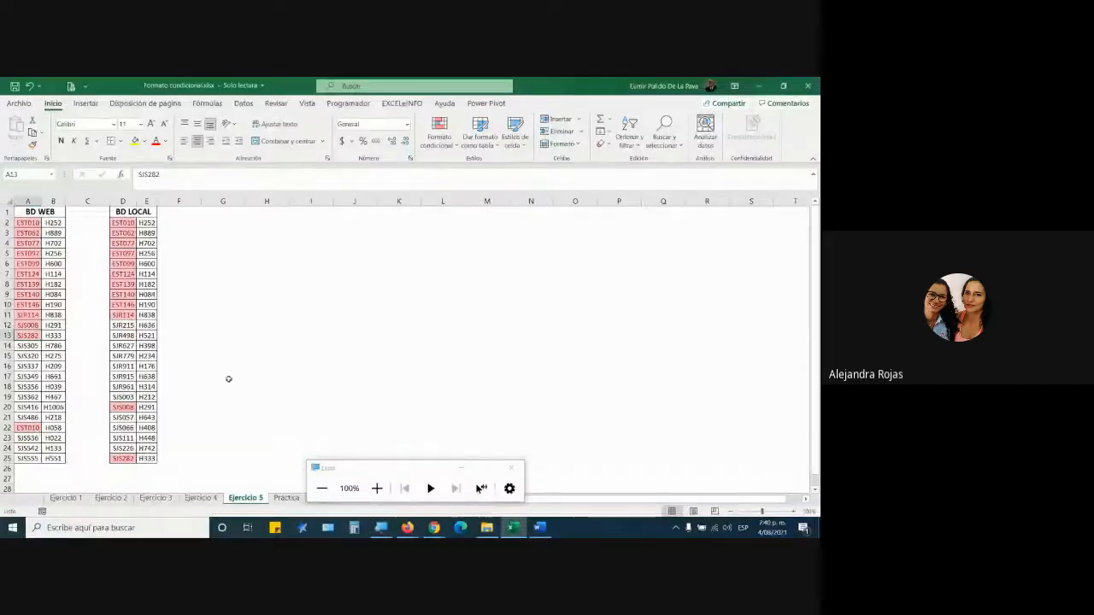
click(479, 137)
click(439, 136)
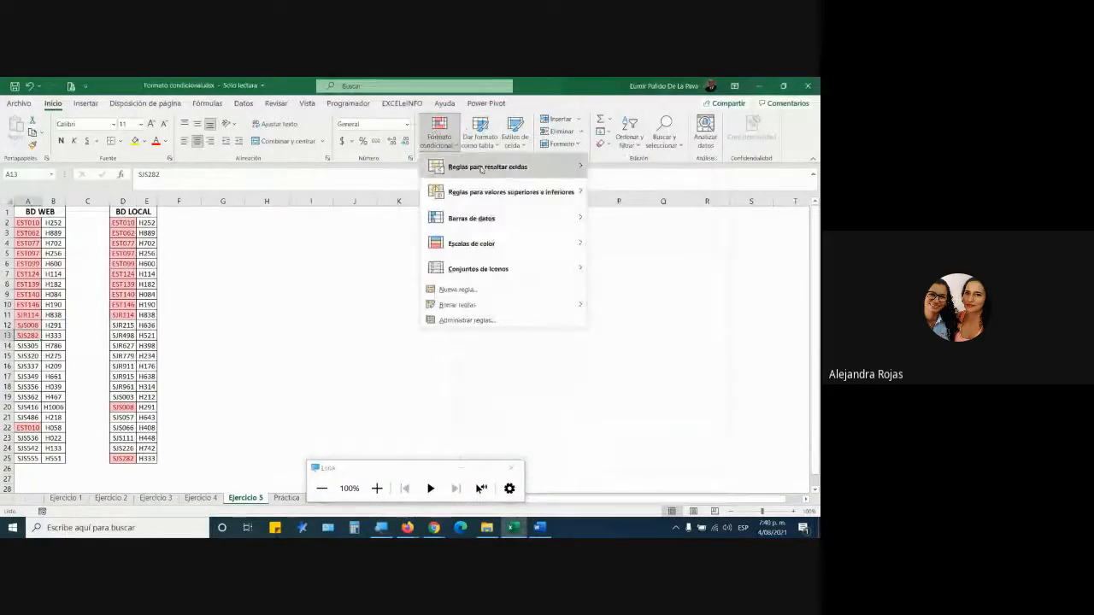
mouse_move(481, 170)
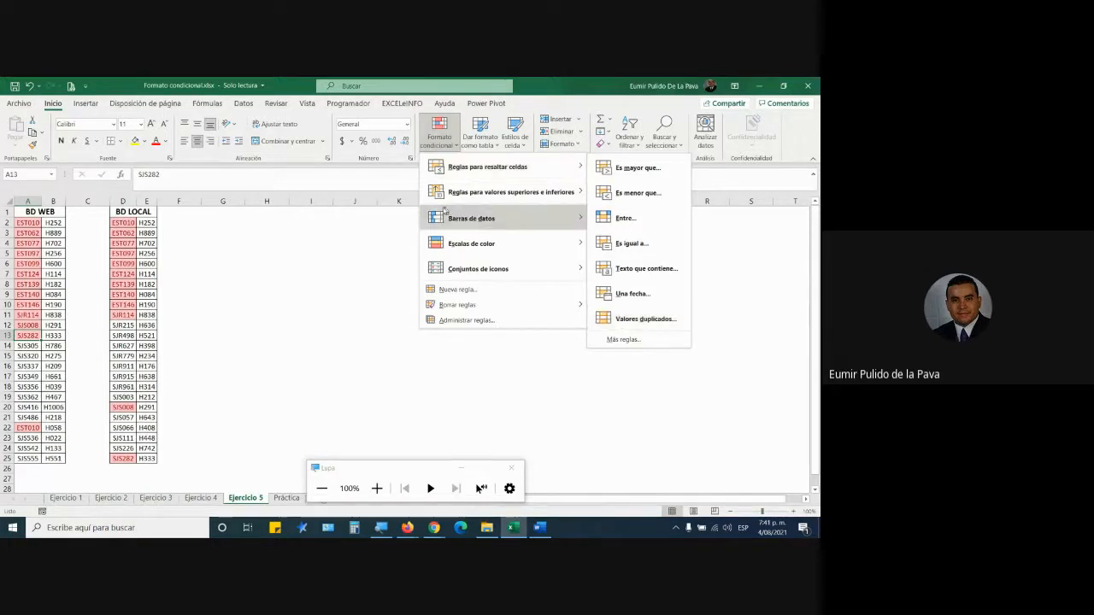
click(338, 393)
Step: Switch to the Google Meet call to check its chat messages, minimize Lupa and return to Excel
mouse_move(434, 528)
click(411, 447)
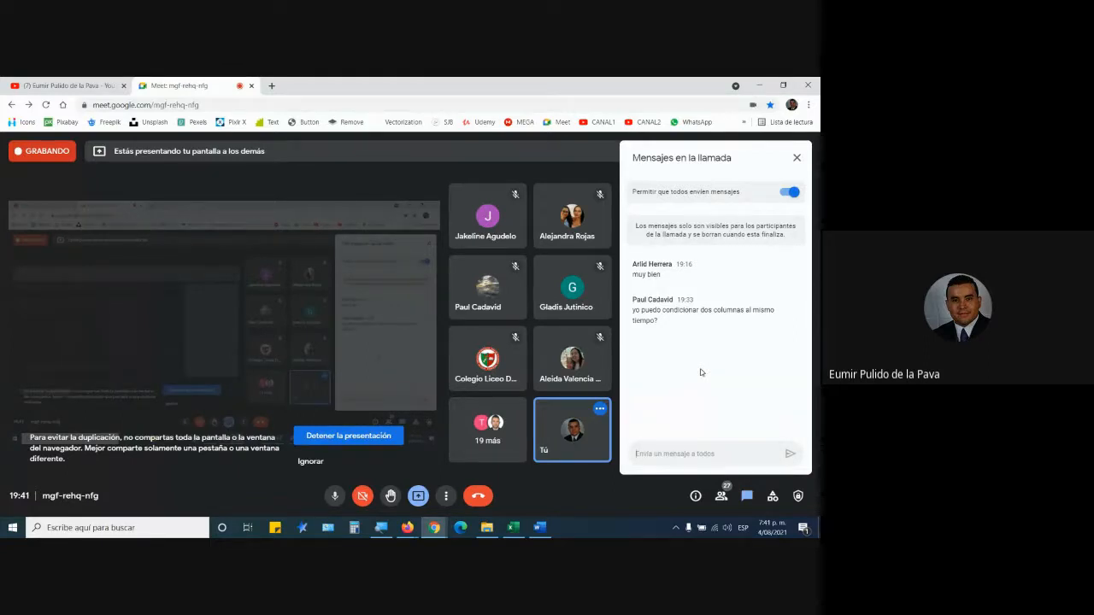
key(super+plus)
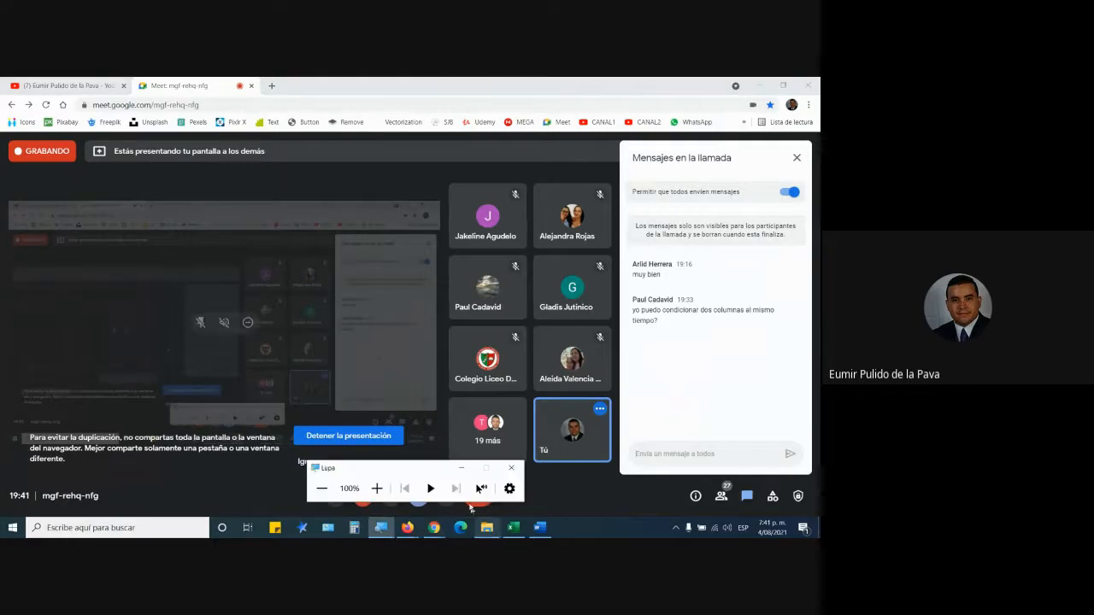
click(459, 468)
click(513, 528)
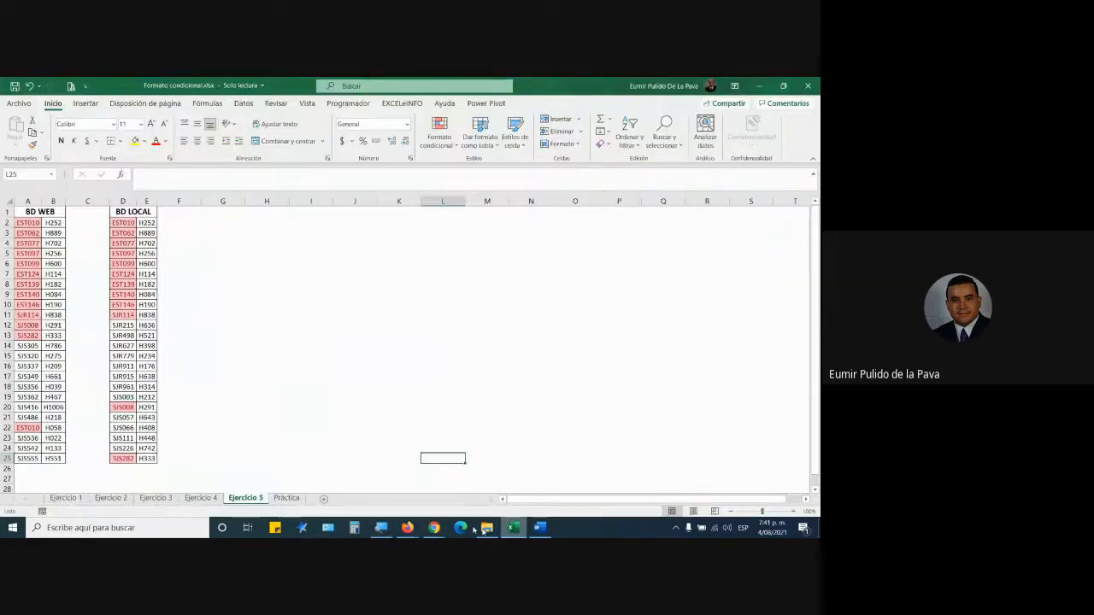
Step: Open the Práctica sheet and read through its five conditional formatting tasks below the grades table
click(287, 499)
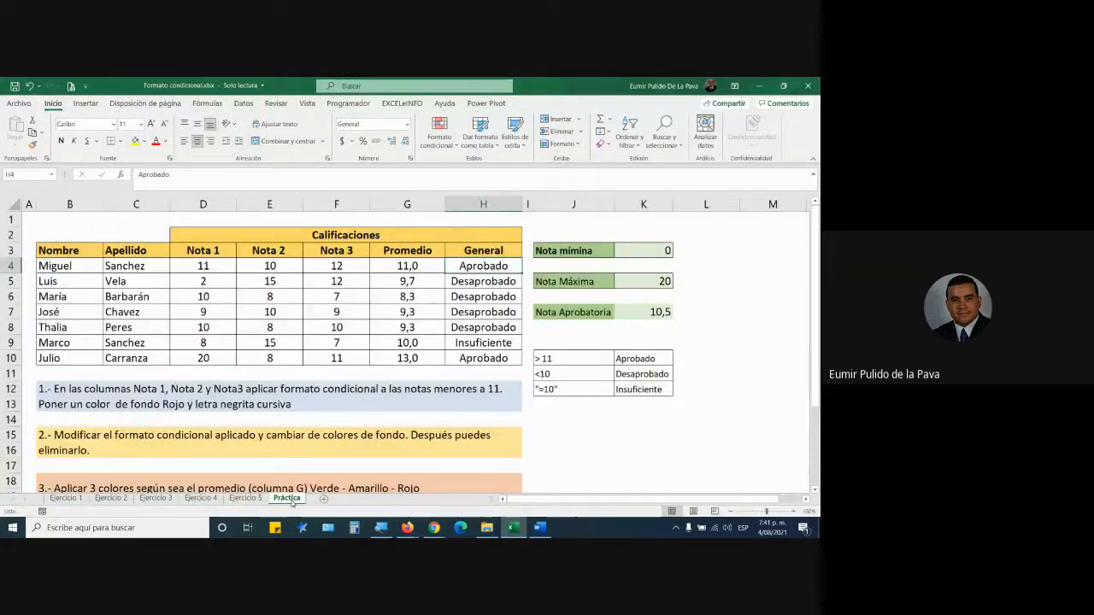
scroll(256, 368, down, 4)
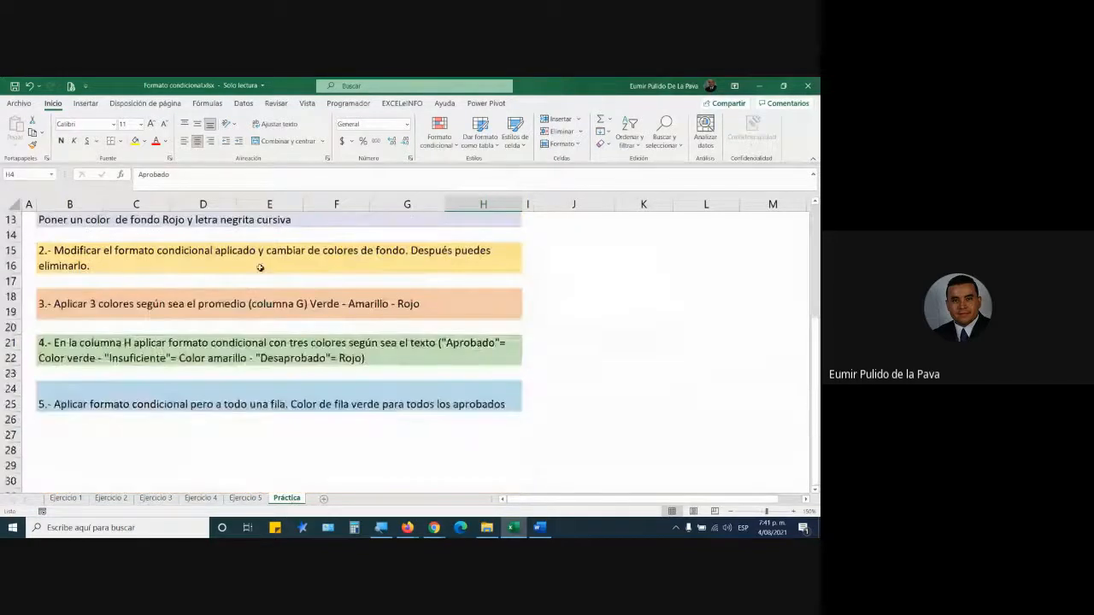
scroll(246, 393, up, 4)
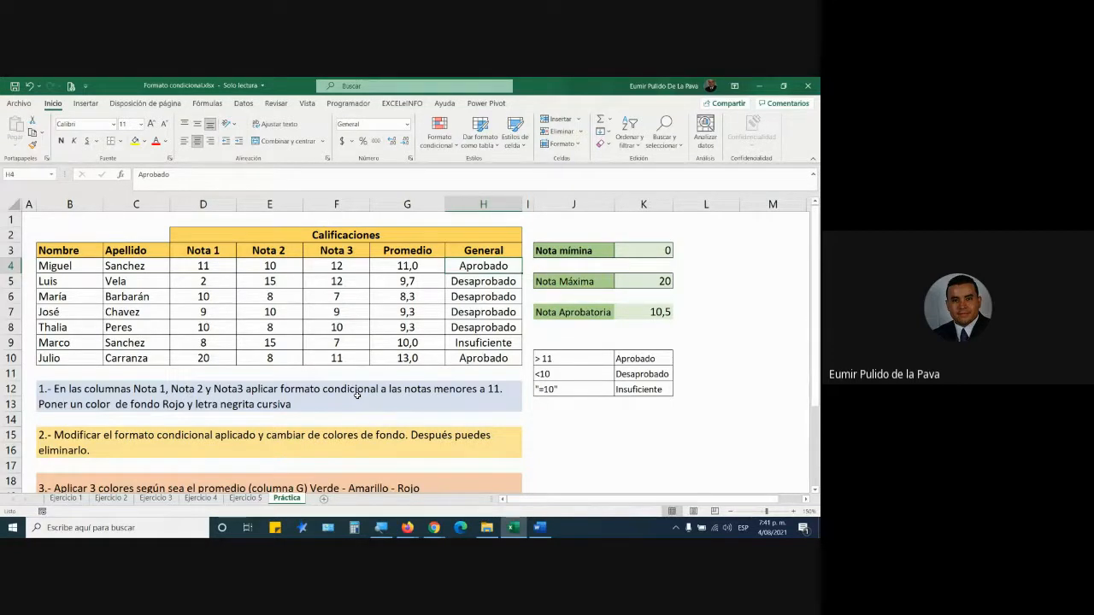
Step: Start a Texto que contiene rule for the text Aprobado on the General results H4:H10, magnifying the screen
drag(483, 265, 493, 356)
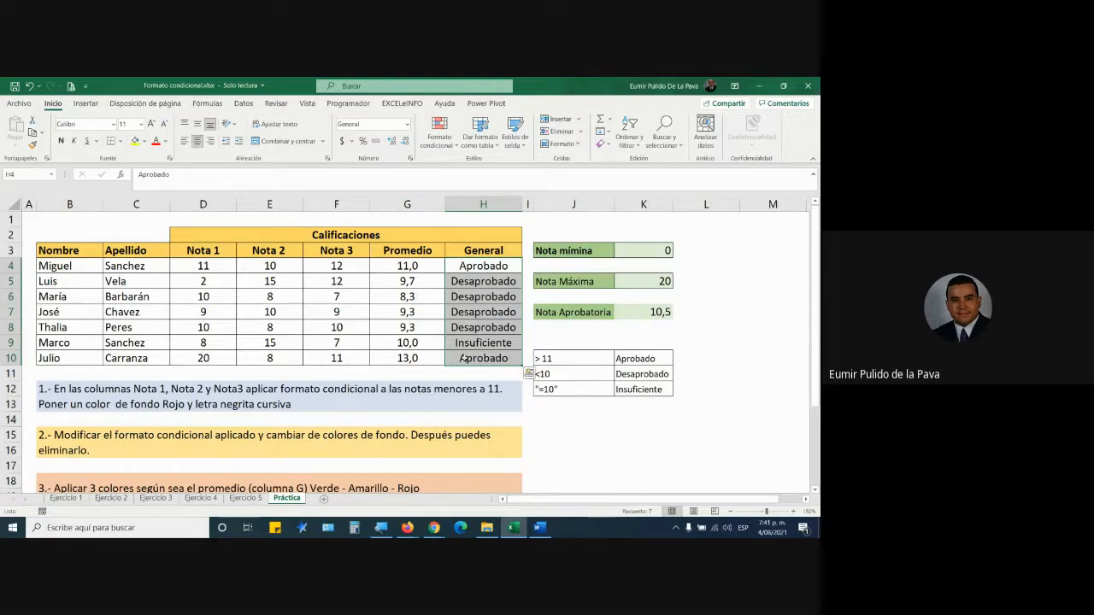
click(440, 142)
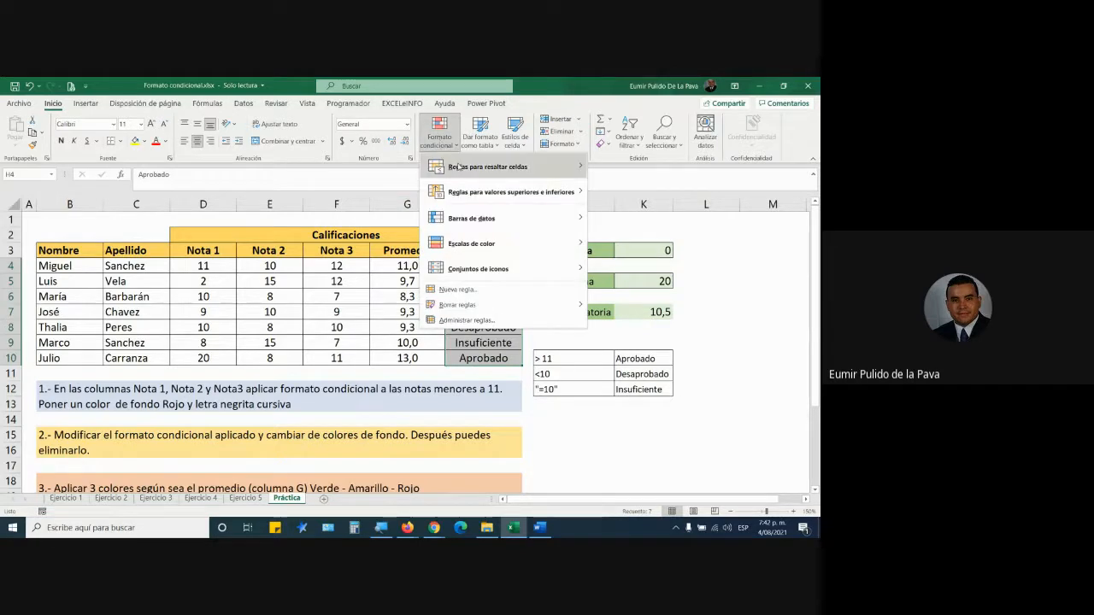
mouse_move(459, 167)
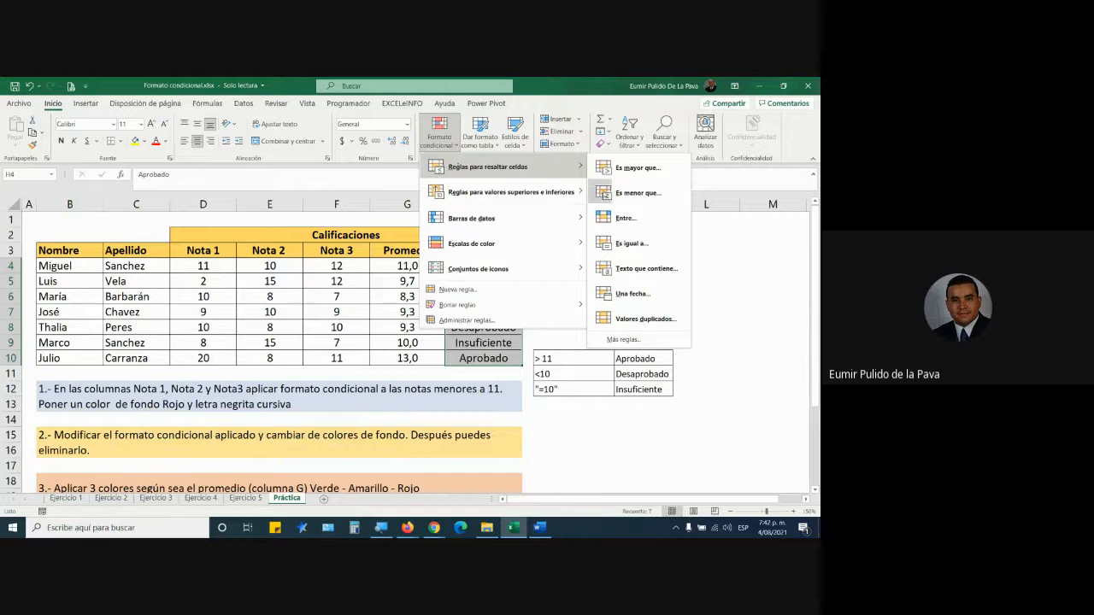
click(647, 272)
drag(494, 309, 602, 275)
click(379, 530)
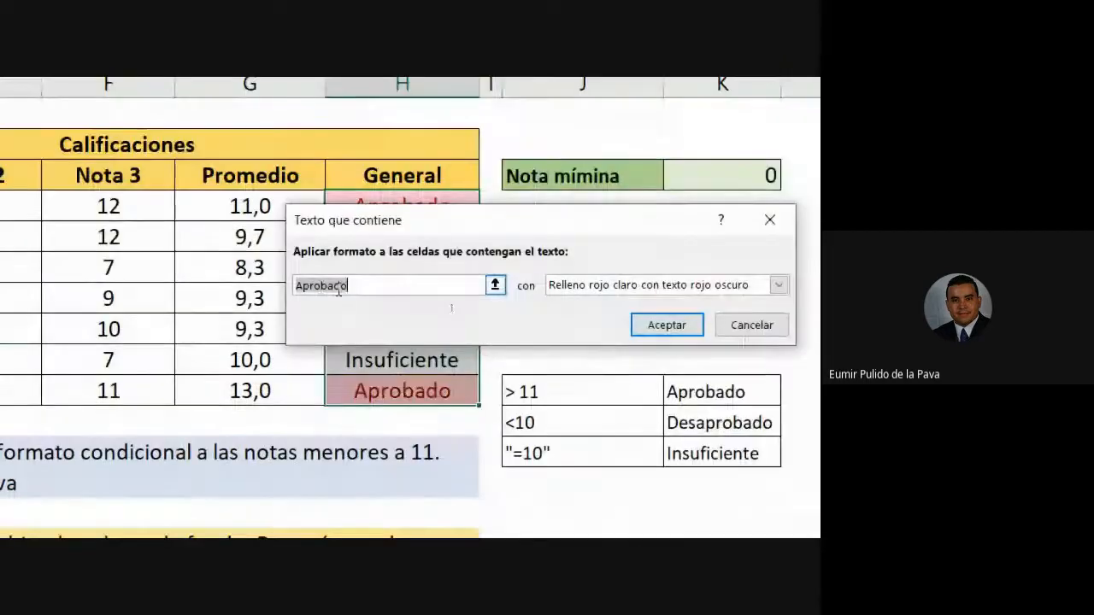
click(401, 286)
Step: Set a custom format with a light green fill for the Aprobado text rule, apply it and deselect the column
click(607, 287)
click(596, 391)
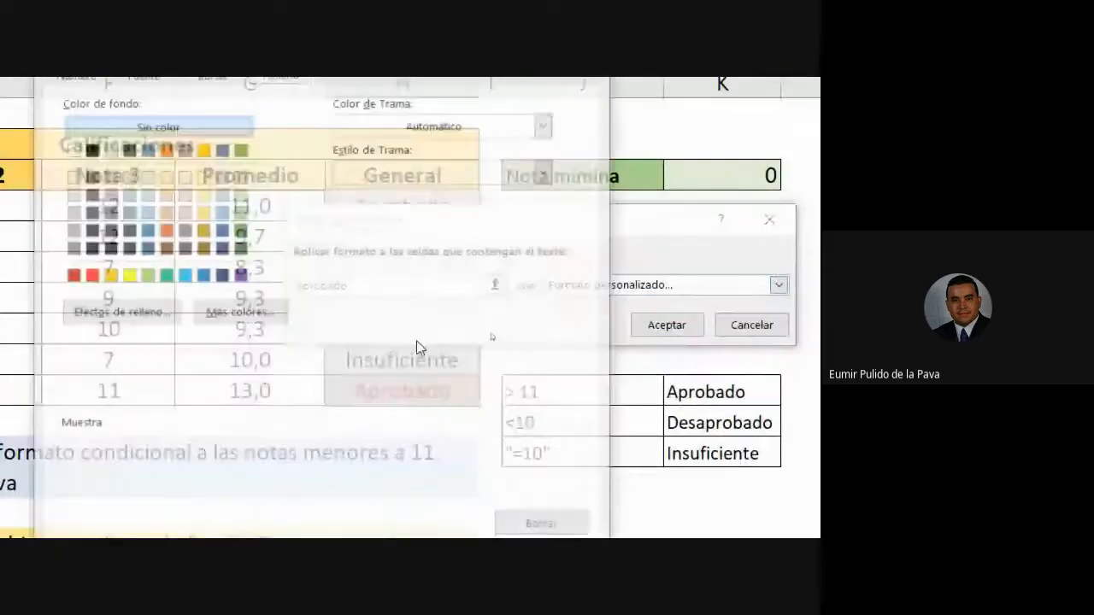
click(149, 277)
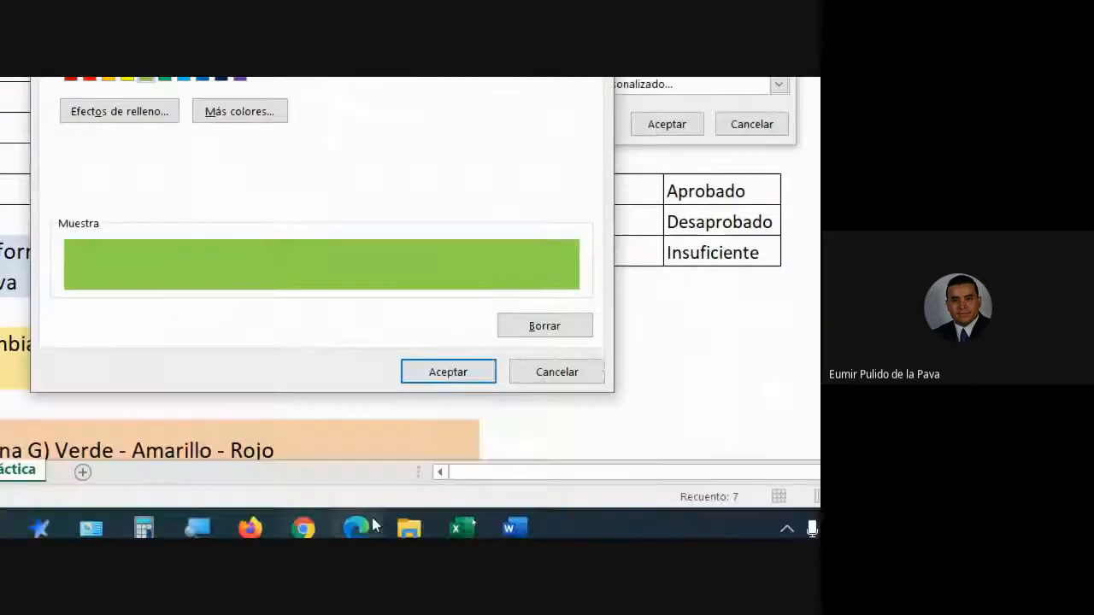
click(435, 377)
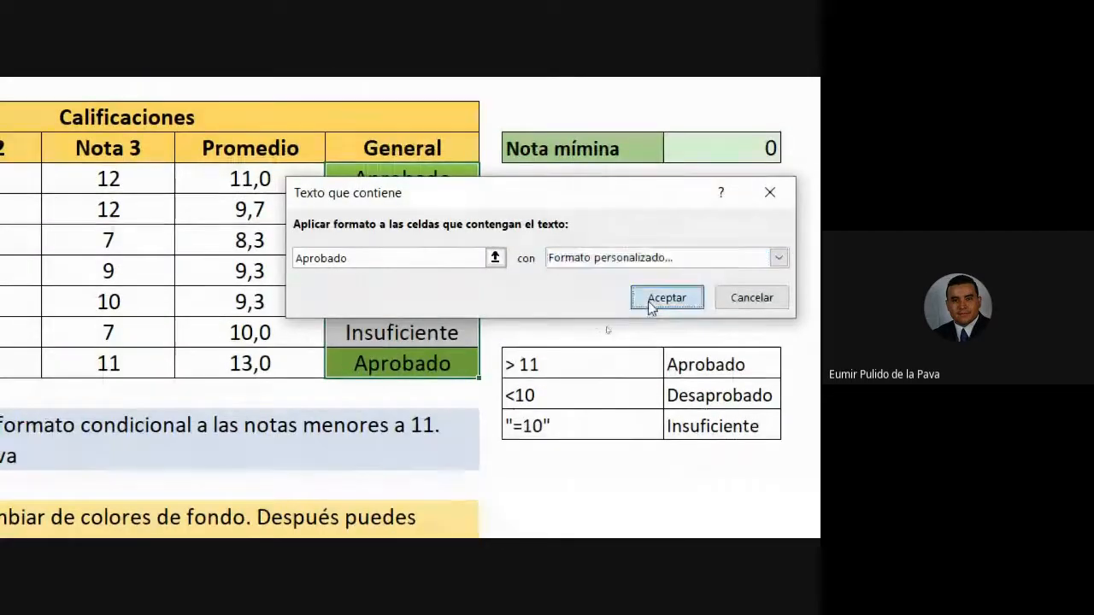
click(667, 293)
click(529, 325)
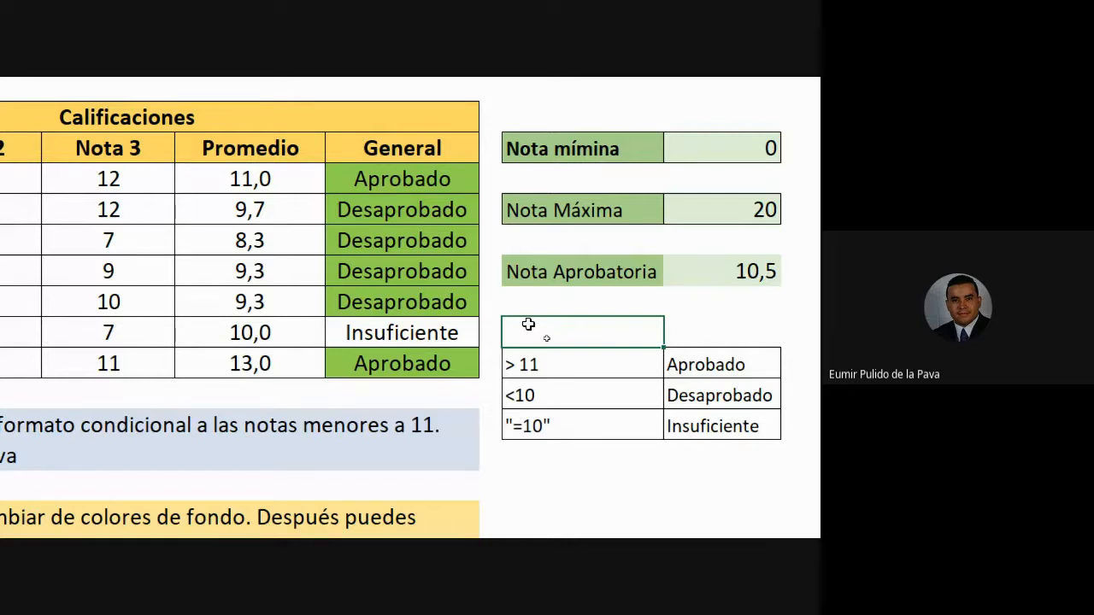
Step: Select the General results H4:H10, compare them with the coloured VENDEDOR column on Ejercicio 4, and return to Práctica
drag(398, 181, 398, 364)
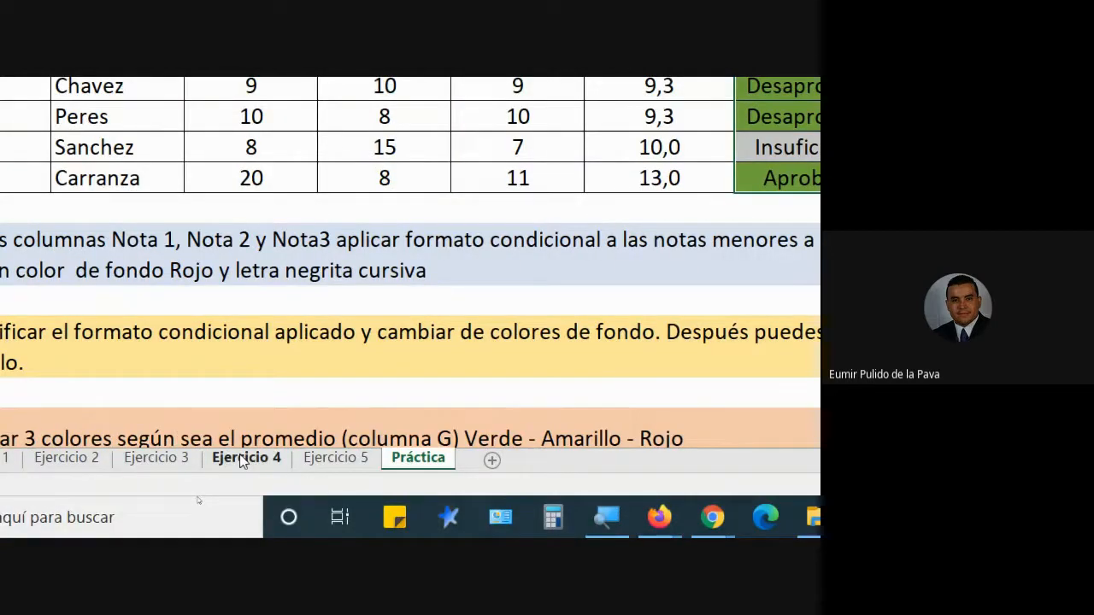
click(241, 459)
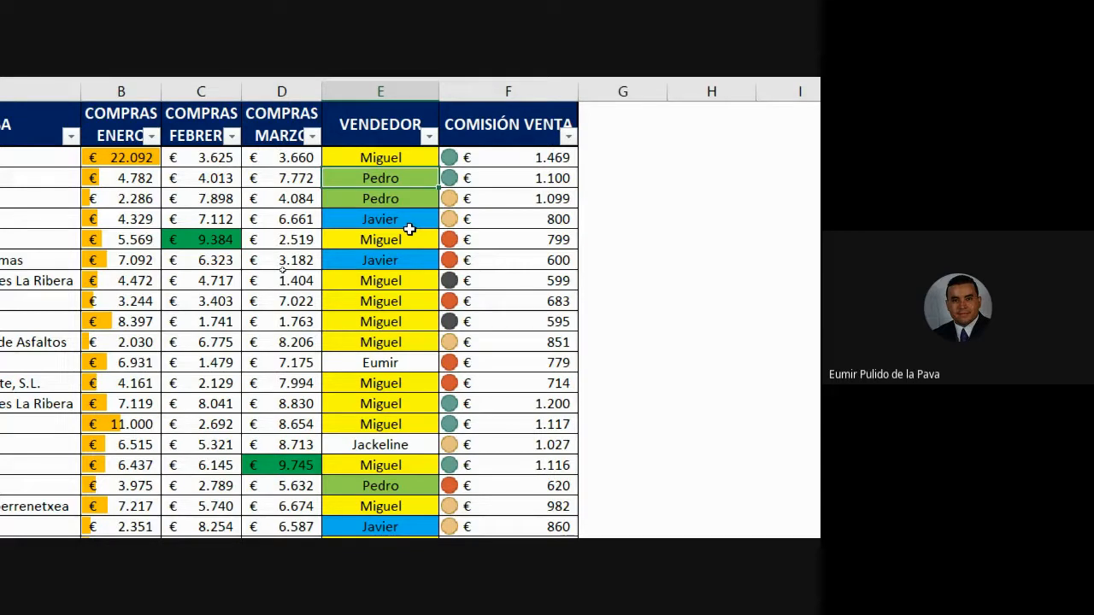
scroll(517, 526, down, 2)
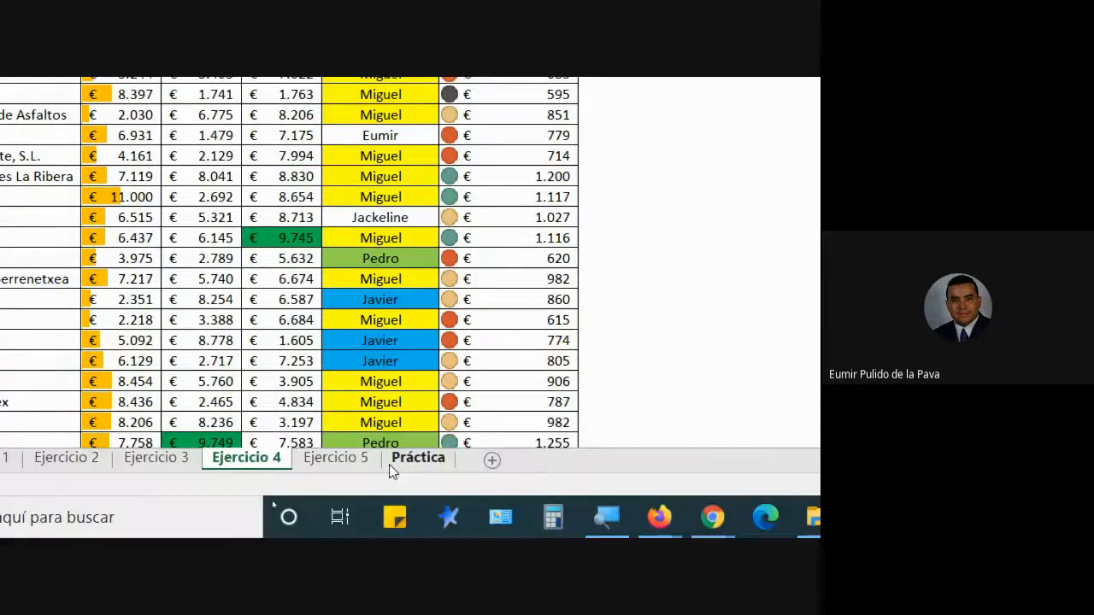
click(391, 459)
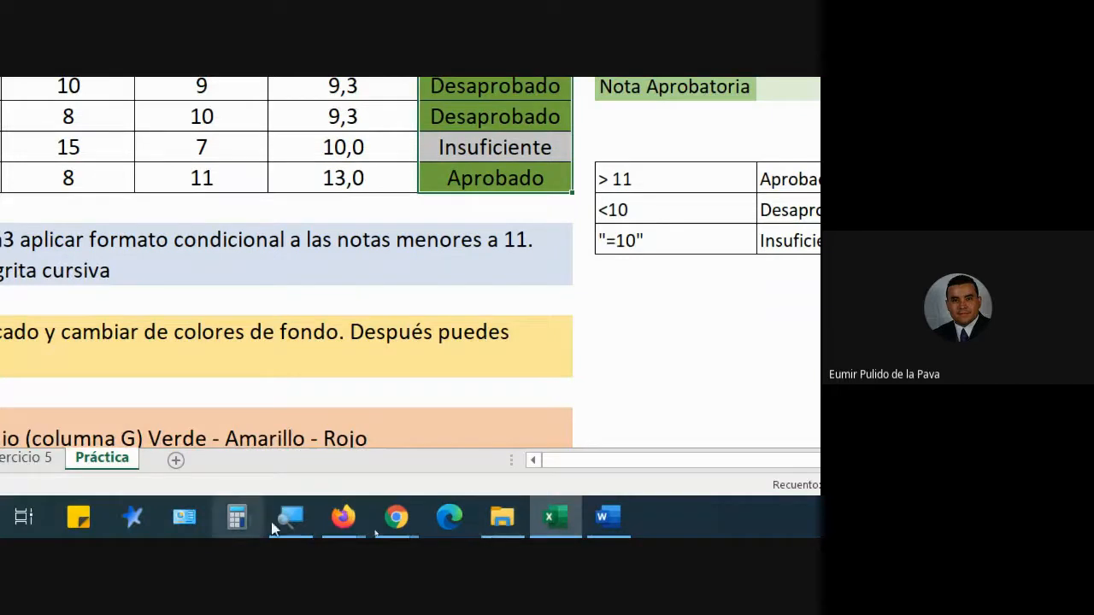
Step: Reduce the Lupa magnification to 100%, check the Google Meet chat for messages, and return to the Excel workbook
click(290, 517)
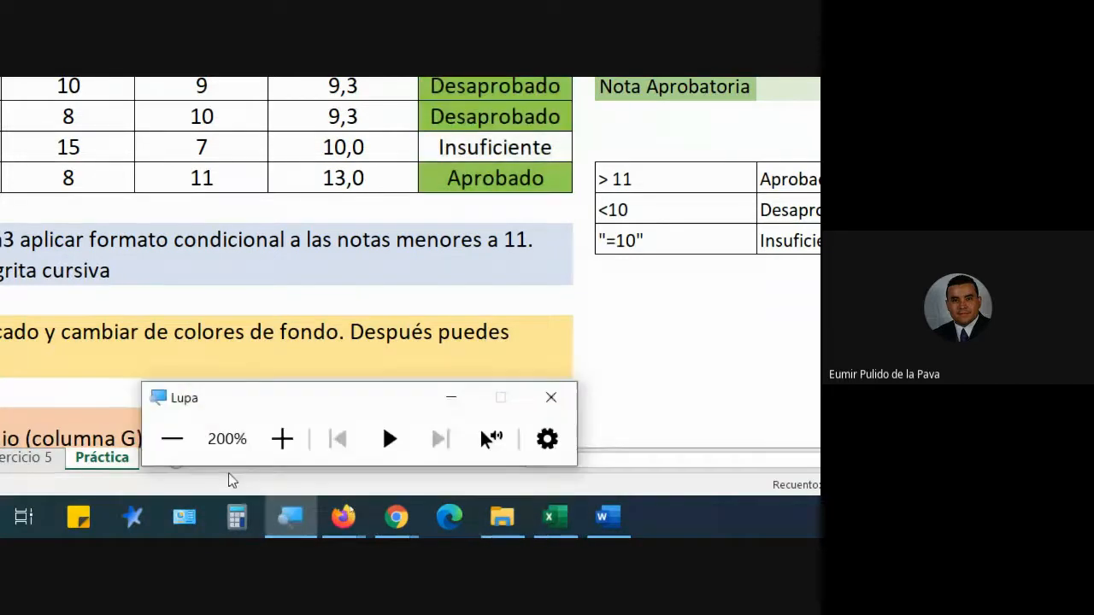
click(172, 439)
click(172, 439)
mouse_move(435, 523)
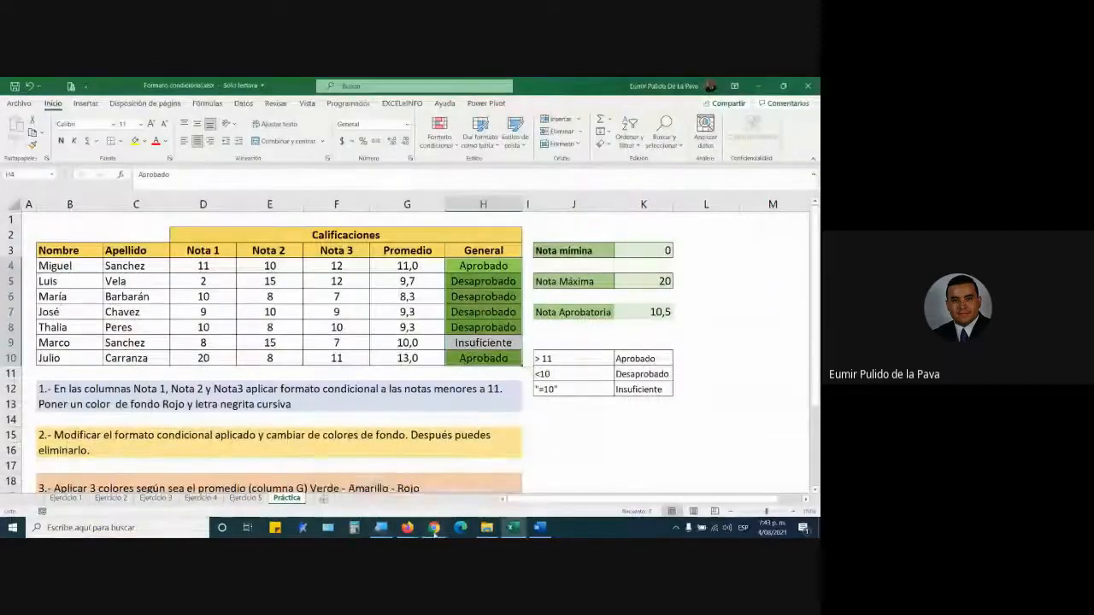
click(398, 489)
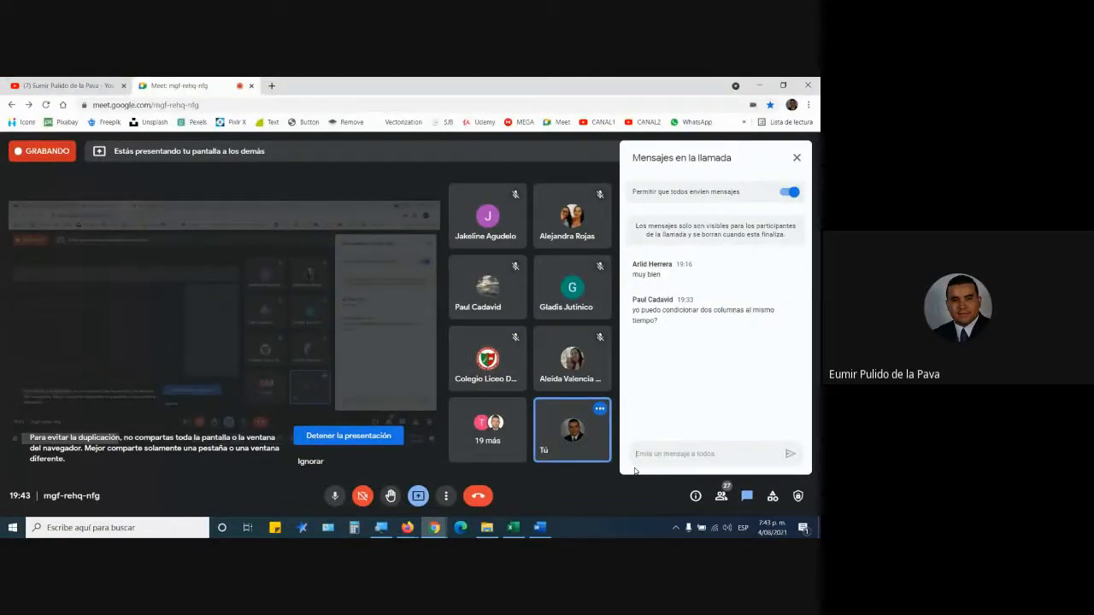
click(517, 529)
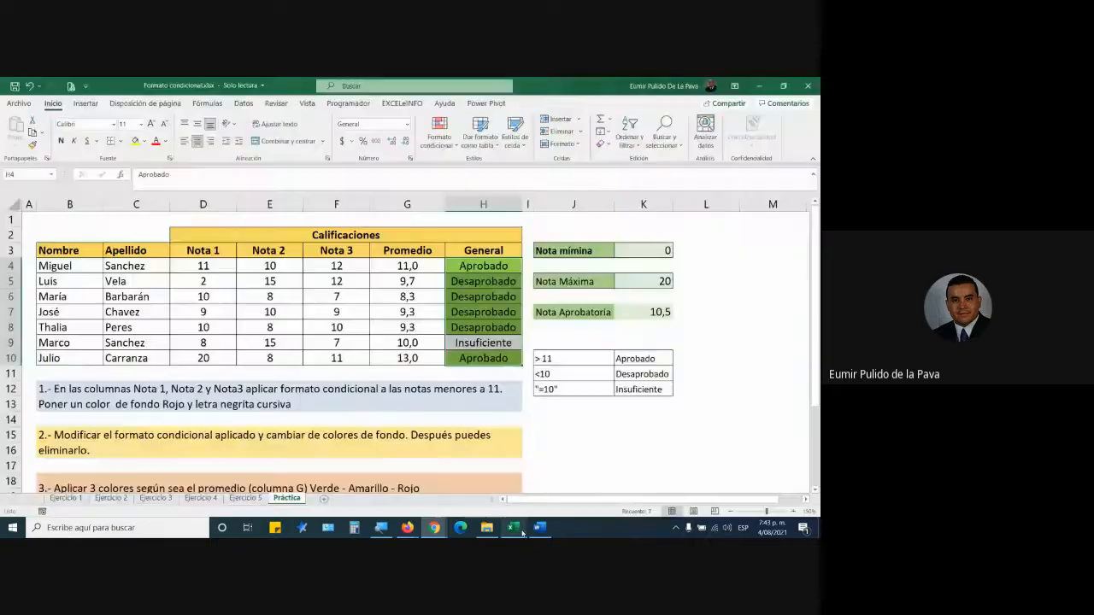
Step: Select the whole student grades block B4:H10 and look at the conditional formatting options without applying any
click(71, 266)
drag(71, 266, 486, 358)
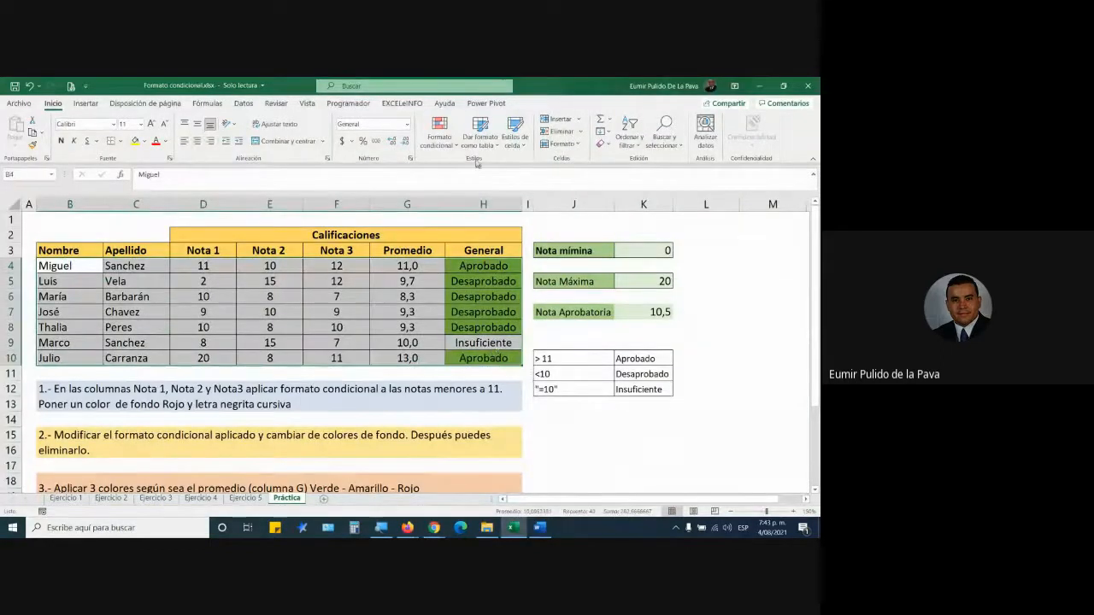
click(440, 133)
click(558, 430)
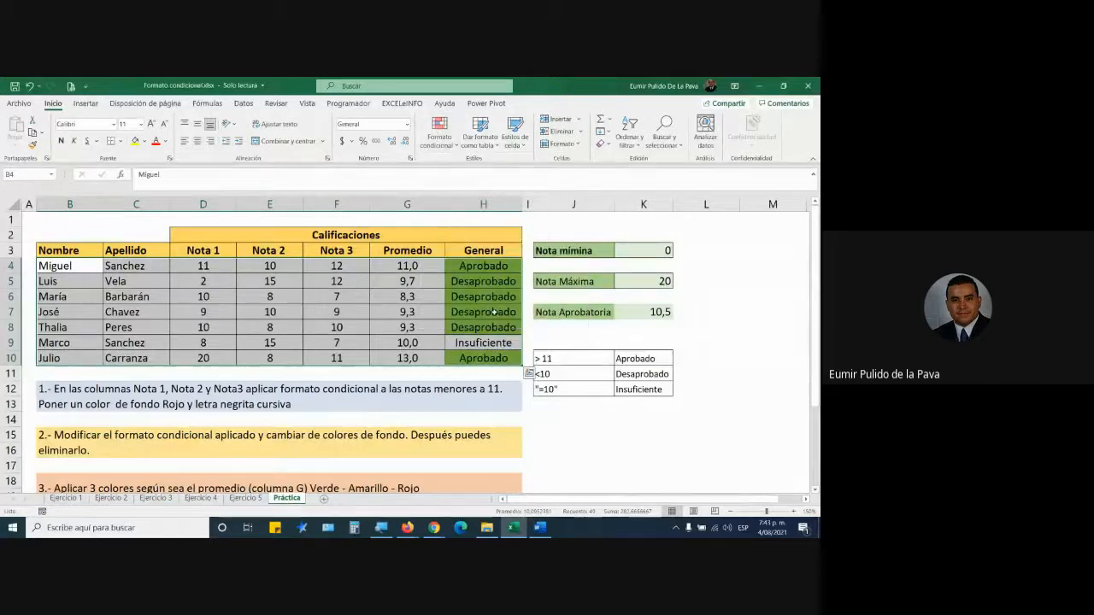
Step: Select the General results H4:H10, review their conditional formatting rule in the rules manager, and look at the options for clearing rules
drag(483, 266, 484, 358)
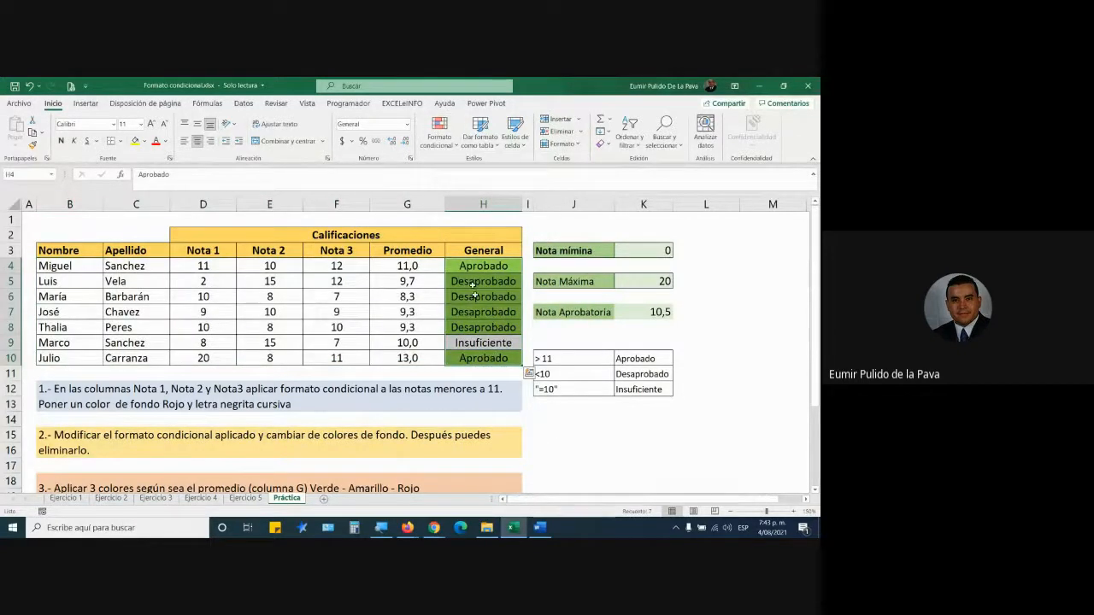
drag(483, 265, 486, 358)
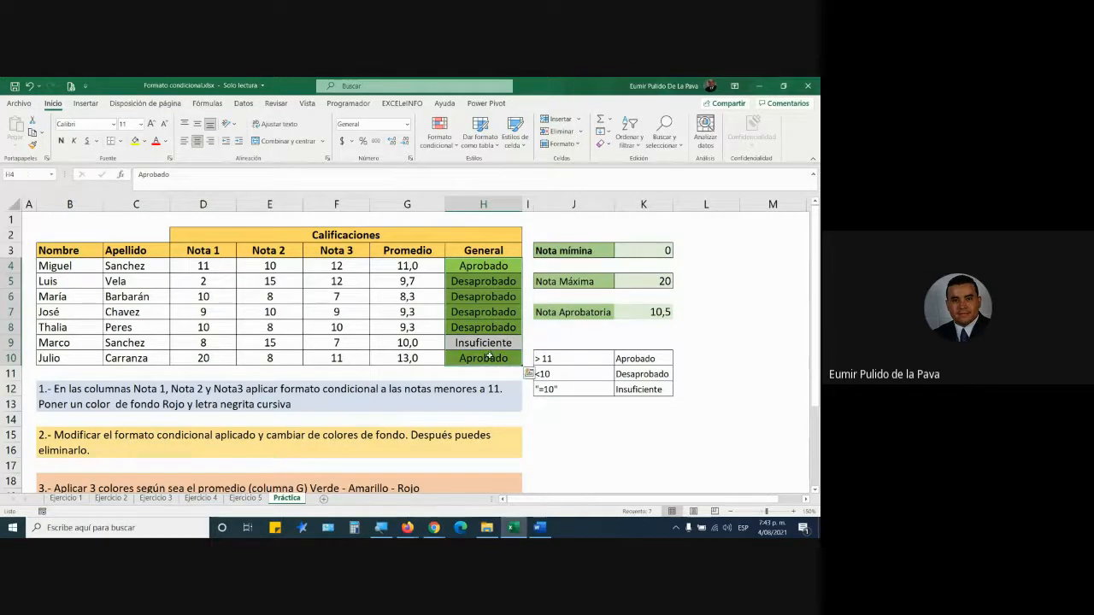
click(440, 137)
click(466, 320)
click(445, 291)
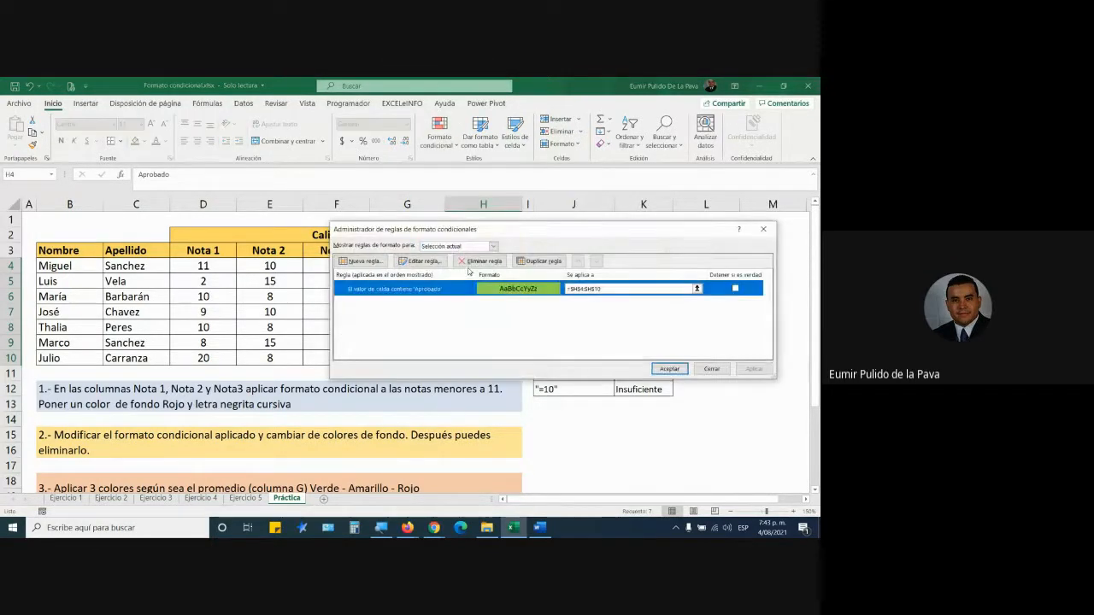
click(706, 370)
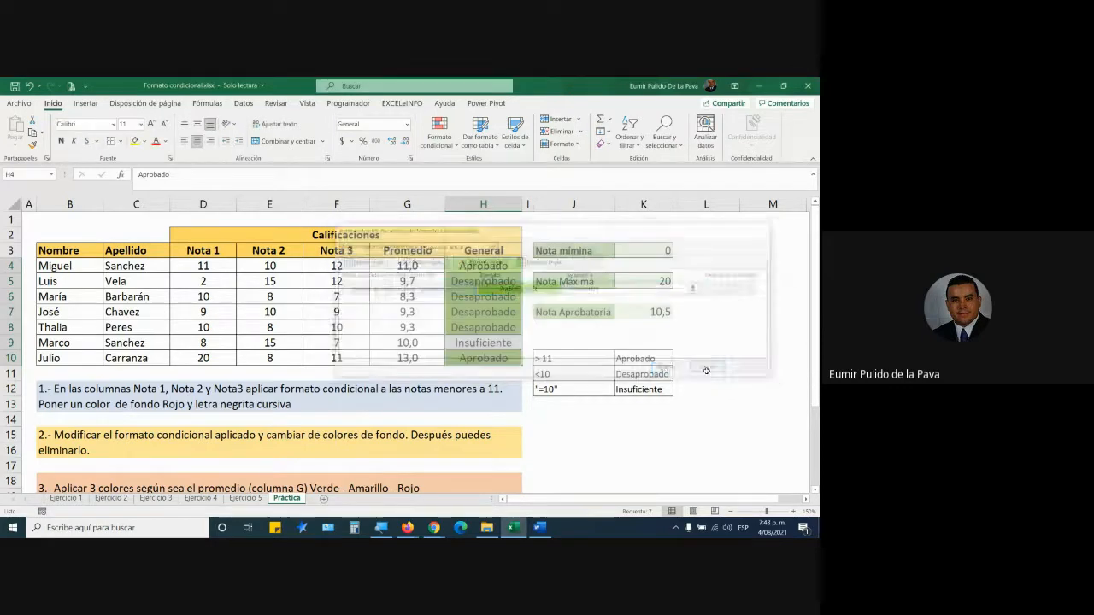
click(441, 138)
mouse_move(474, 306)
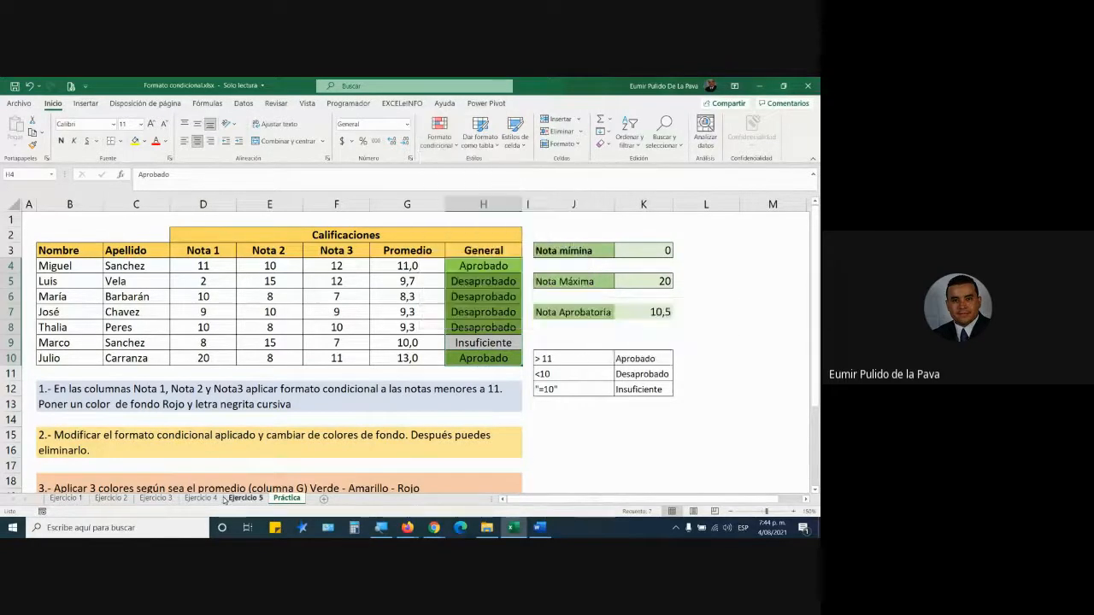
Step: On Ejercicio 4, select the data block B2:F33, reselect only the VENDEDOR column, and look at the options for clearing rules
click(201, 498)
drag(138, 234, 330, 531)
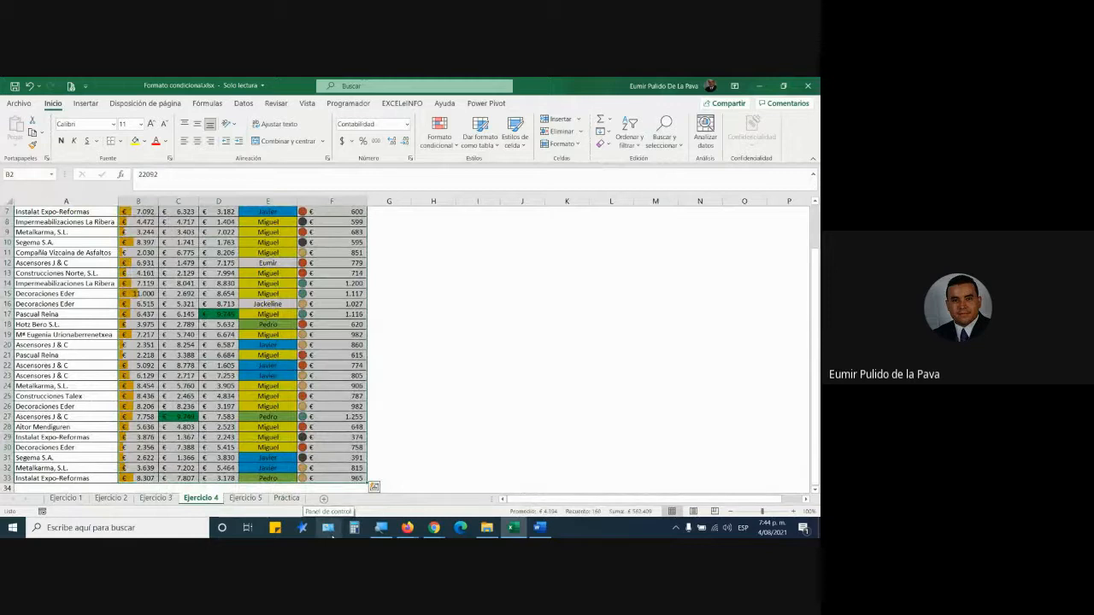
scroll(667, 276, up, 2)
drag(267, 233, 245, 485)
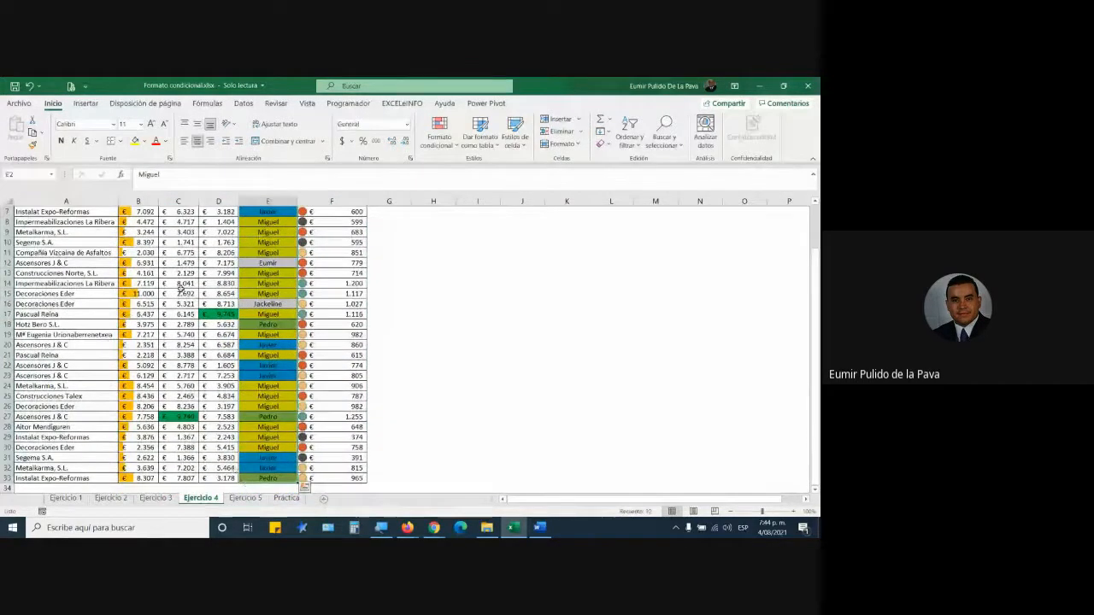
scroll(410, 406, up, 2)
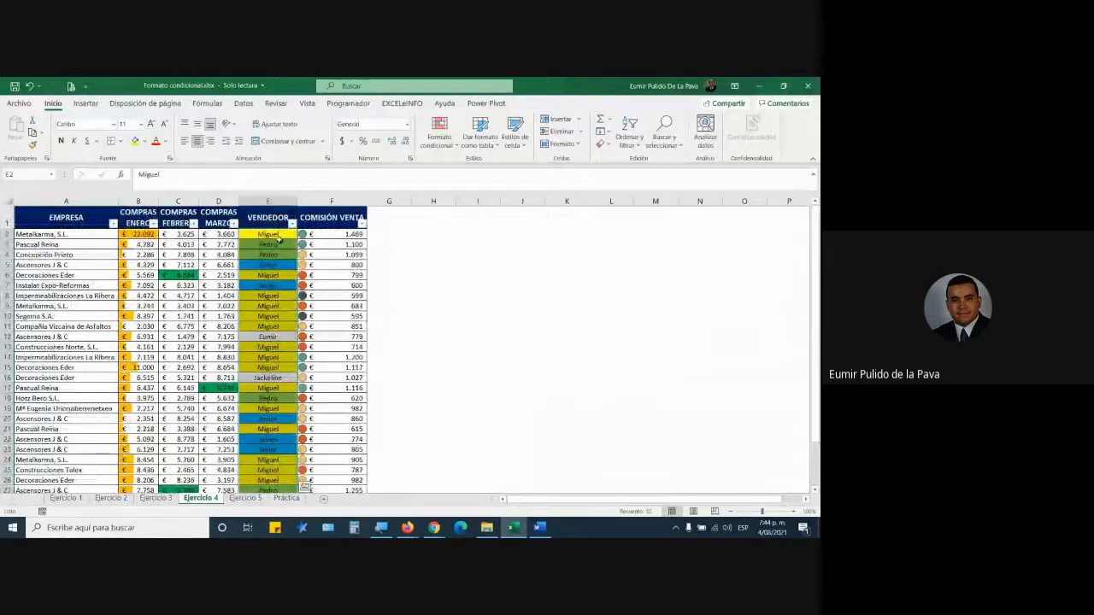
click(440, 132)
mouse_move(489, 305)
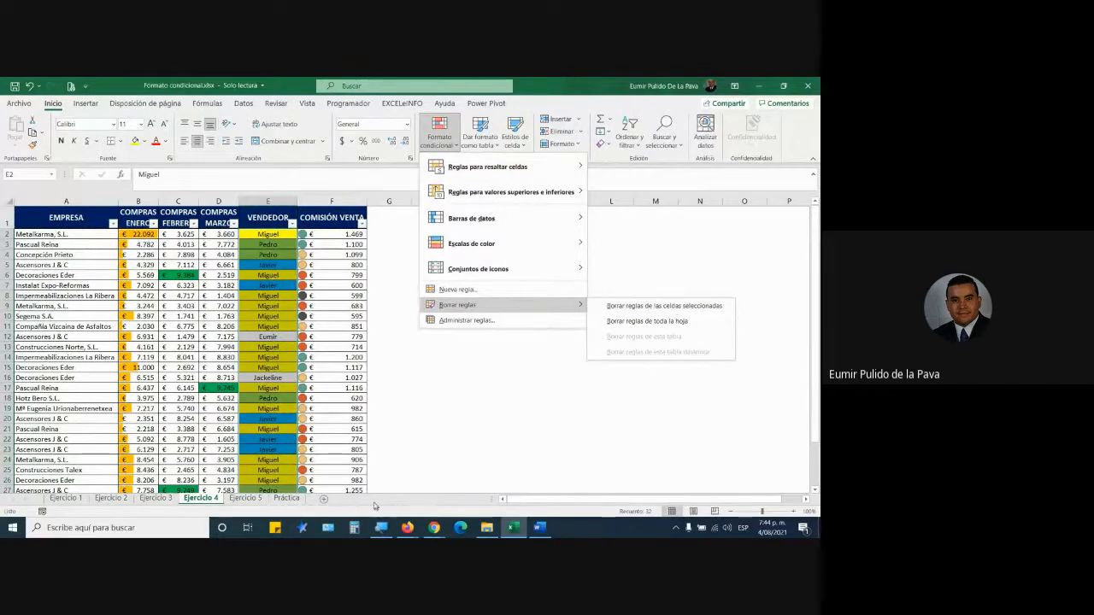
Step: Return to Práctica and clear the conditional formatting rules from the entire sheet
click(286, 499)
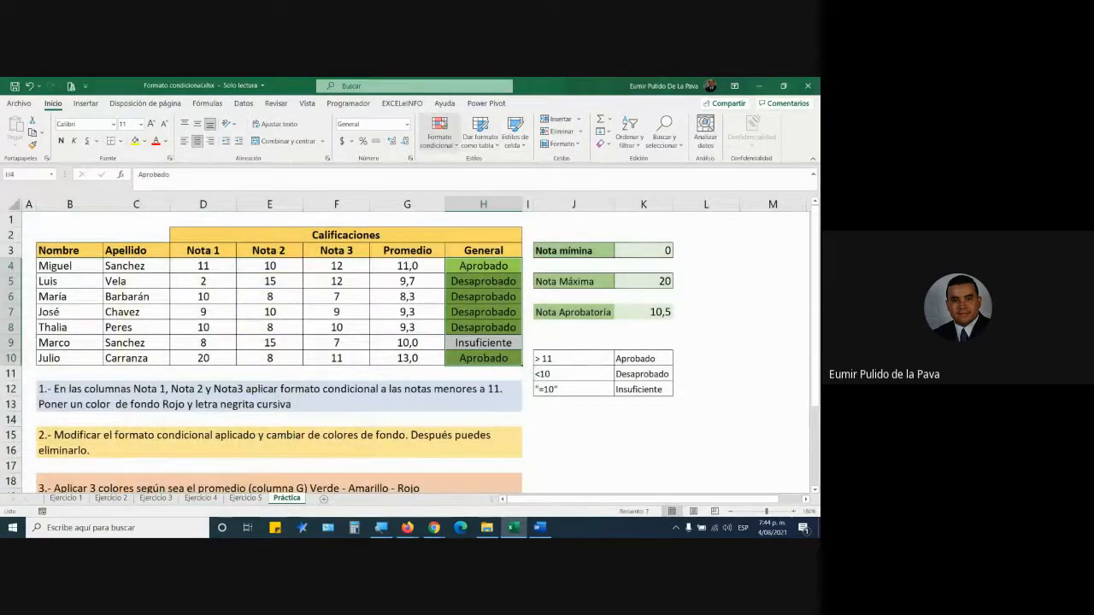
click(439, 133)
mouse_move(513, 305)
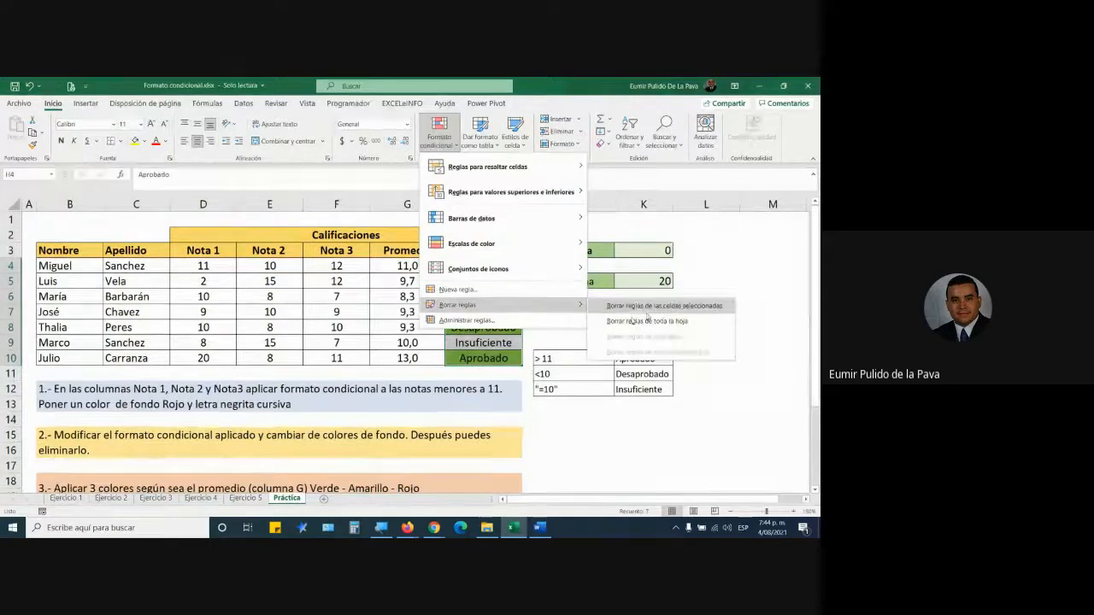
click(661, 321)
click(440, 132)
mouse_move(513, 305)
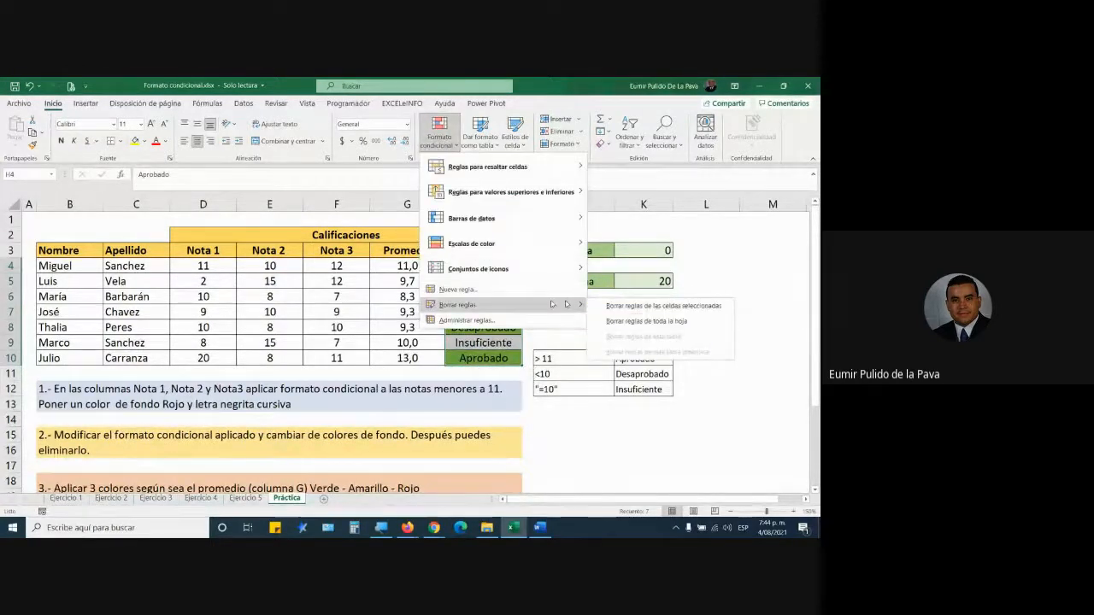
click(642, 321)
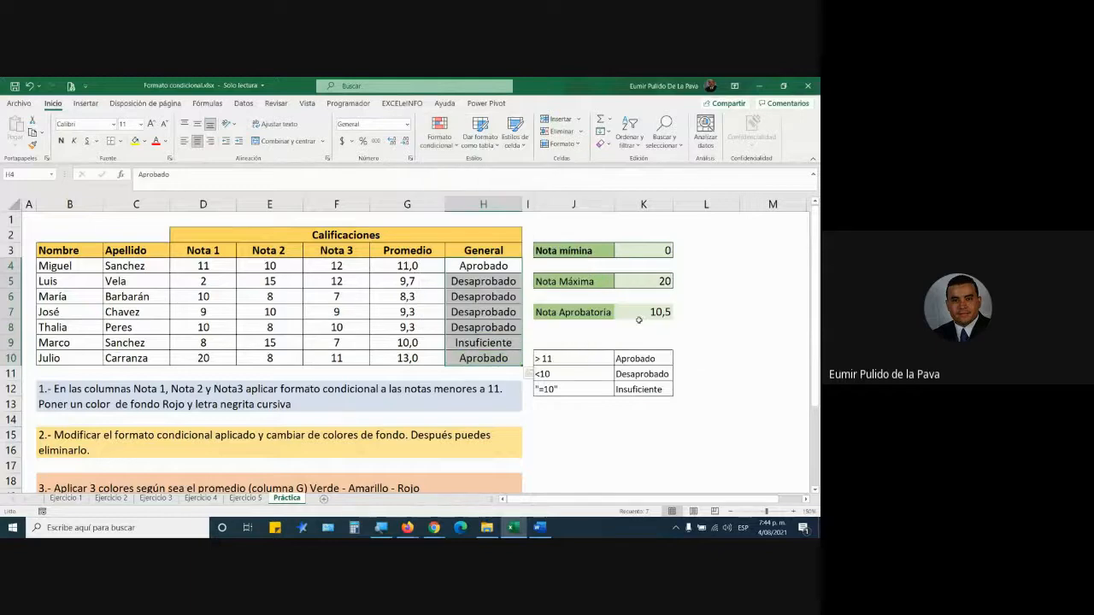
Step: Switch to the Google Meet call to attend to a raised hand, and return to the Excel workbook
mouse_move(434, 528)
click(436, 494)
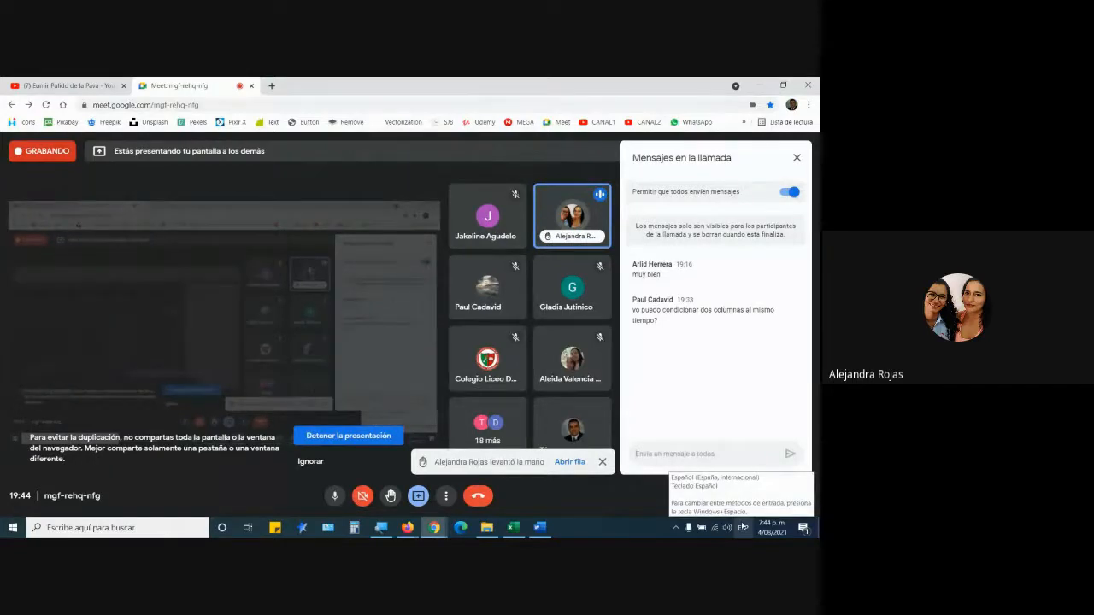
click(515, 529)
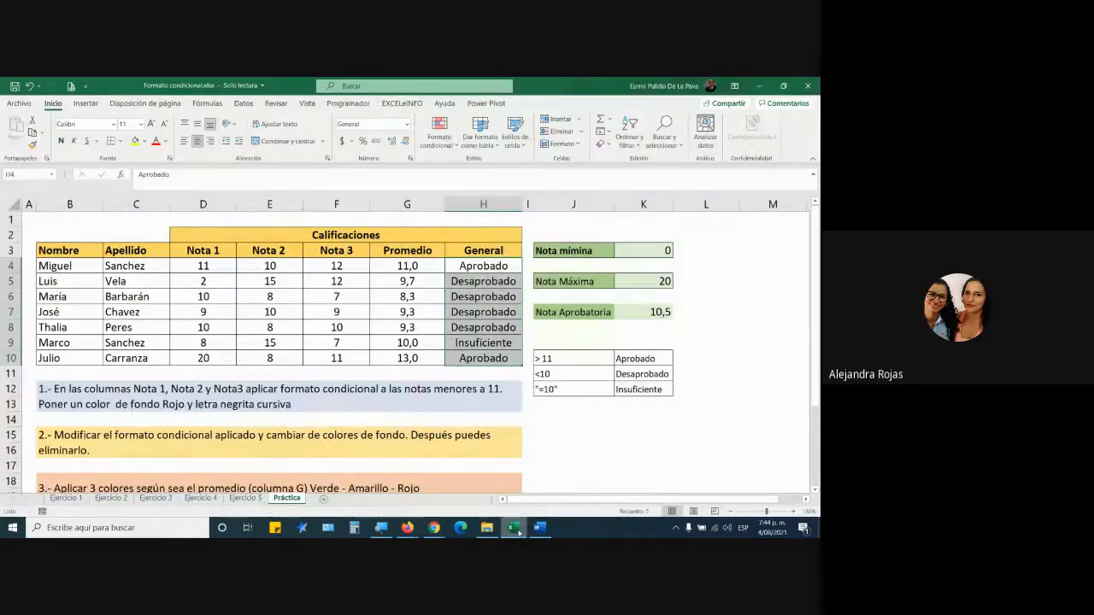
Step: Clear the conditional formatting rules from the entire Ejercicio 4 sheet
click(200, 497)
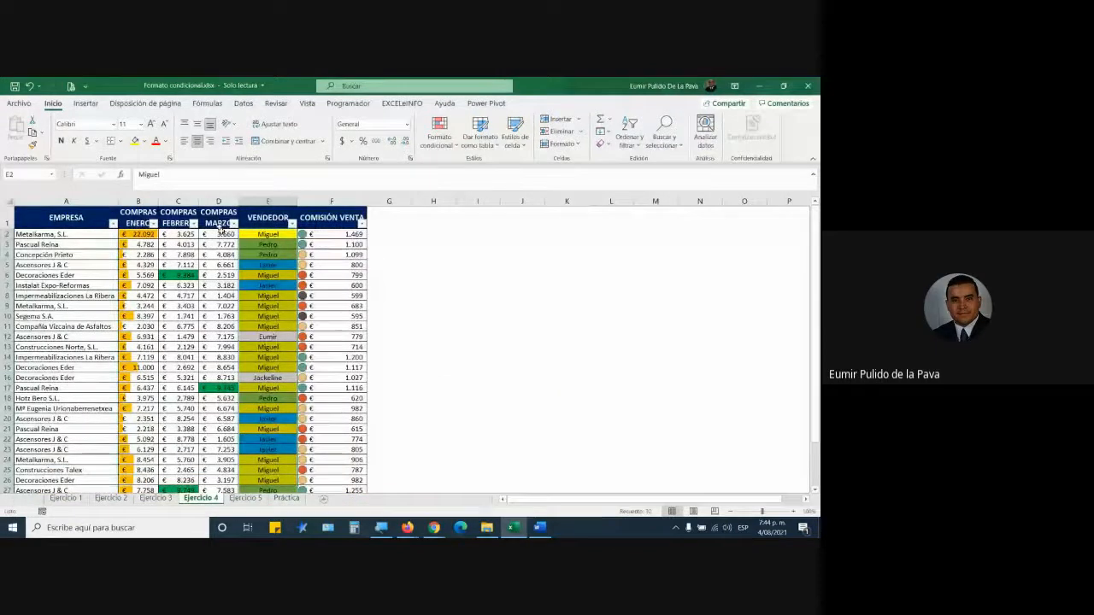
click(339, 233)
click(439, 133)
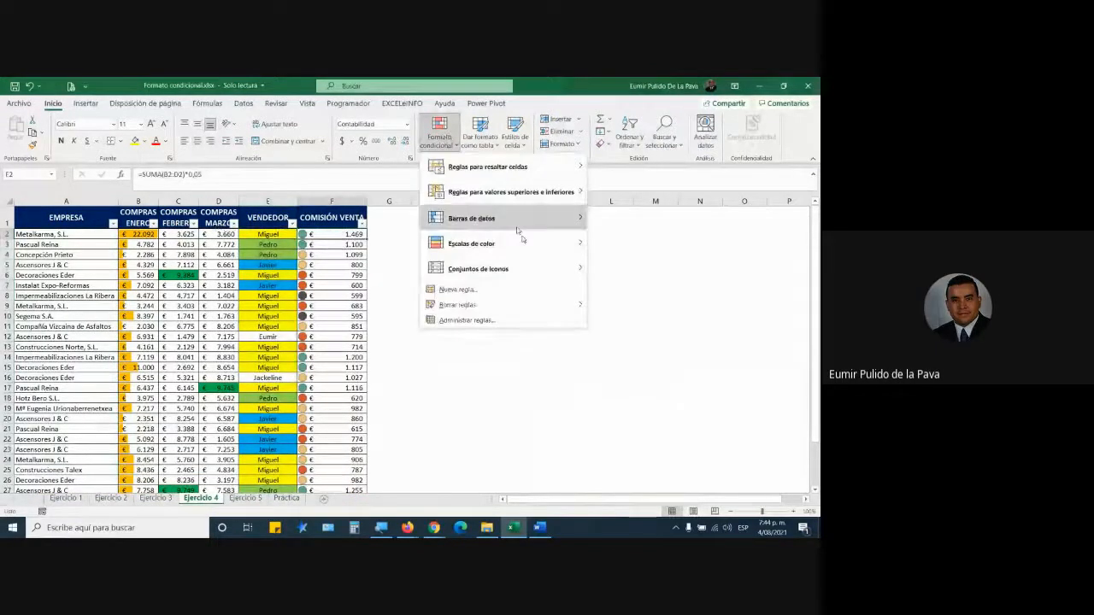
mouse_move(524, 305)
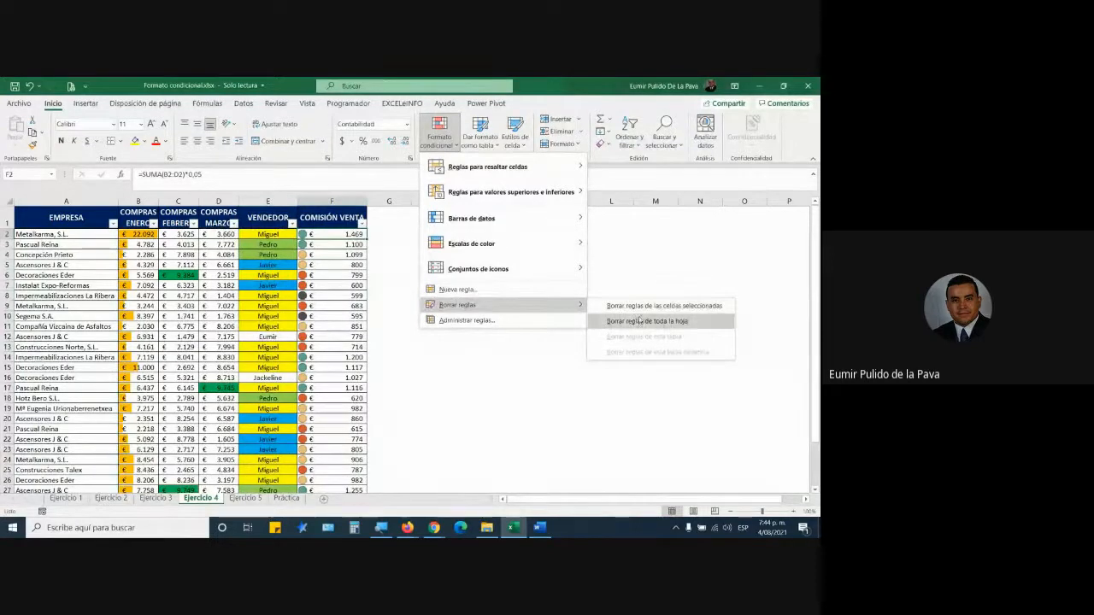
click(637, 319)
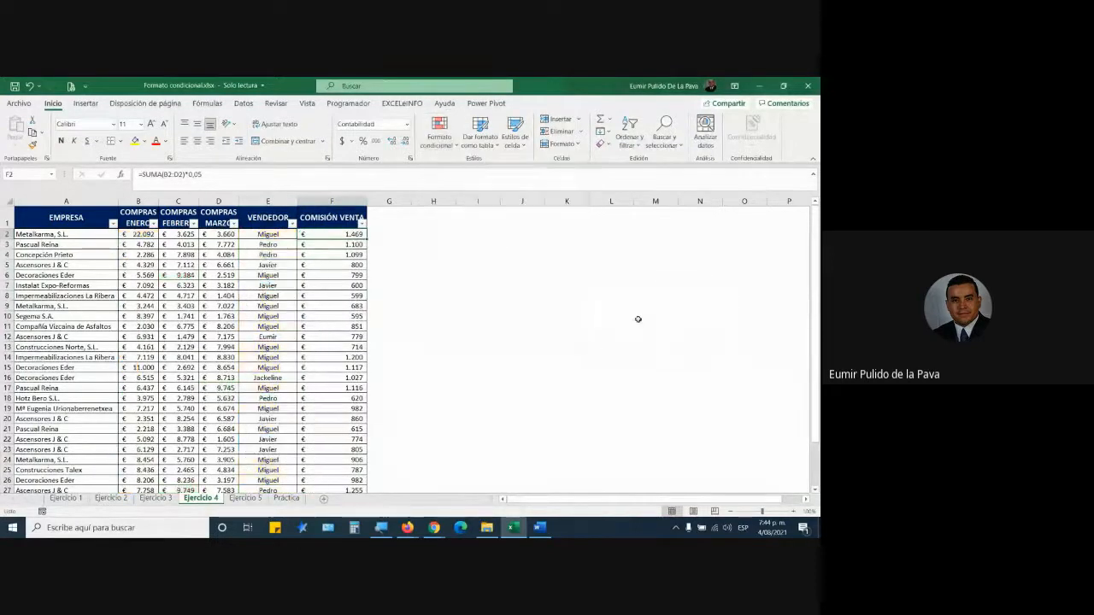
Step: Undo the rule clearing on Ejercicio 4 and return to cell H9 on Práctica
click(32, 87)
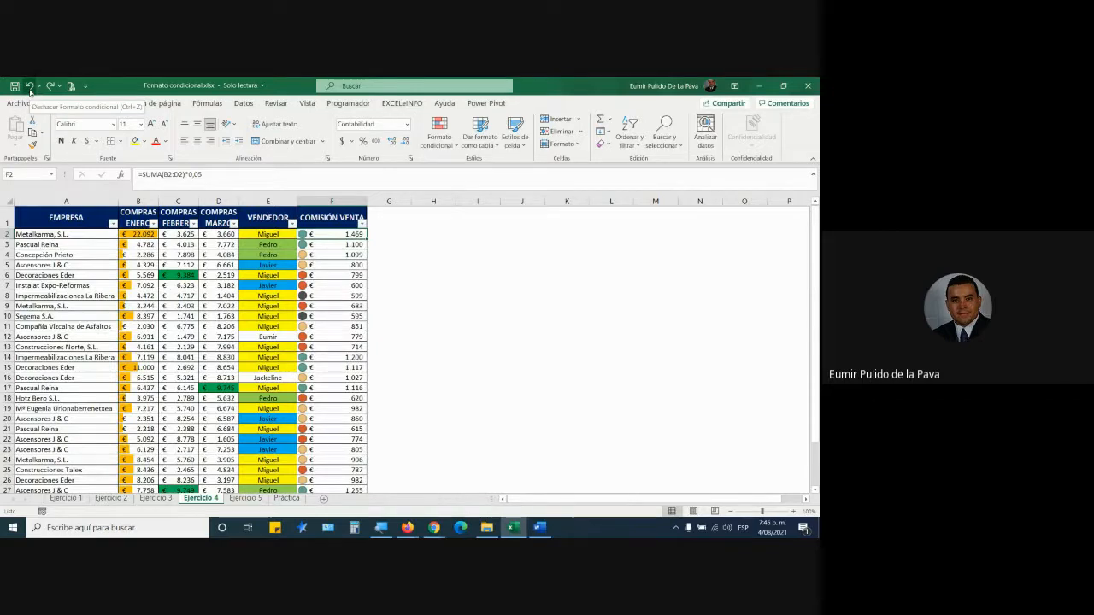
click(553, 396)
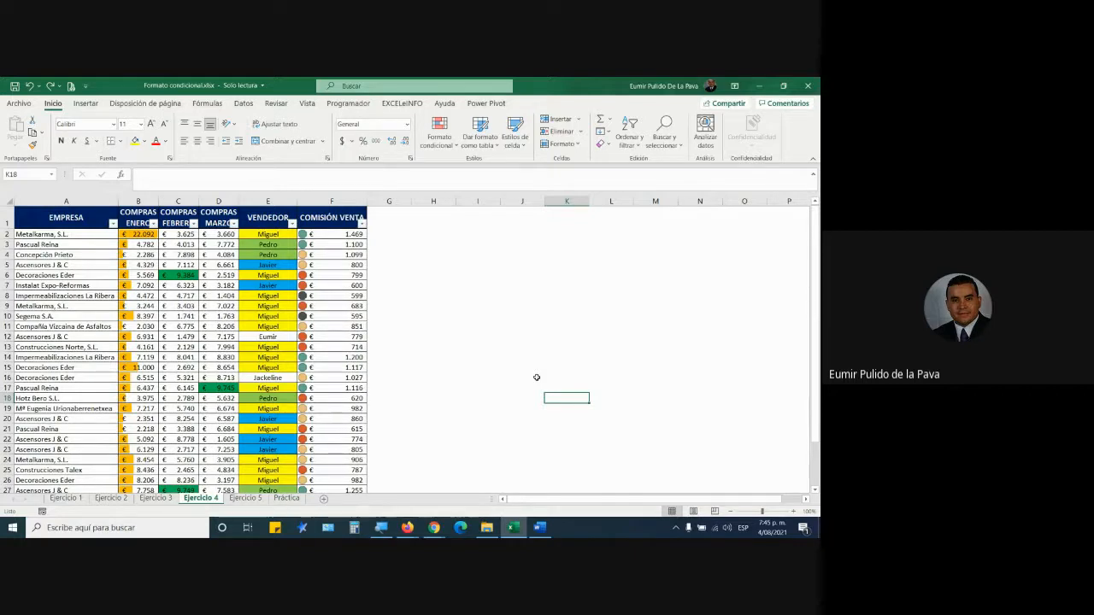
click(291, 499)
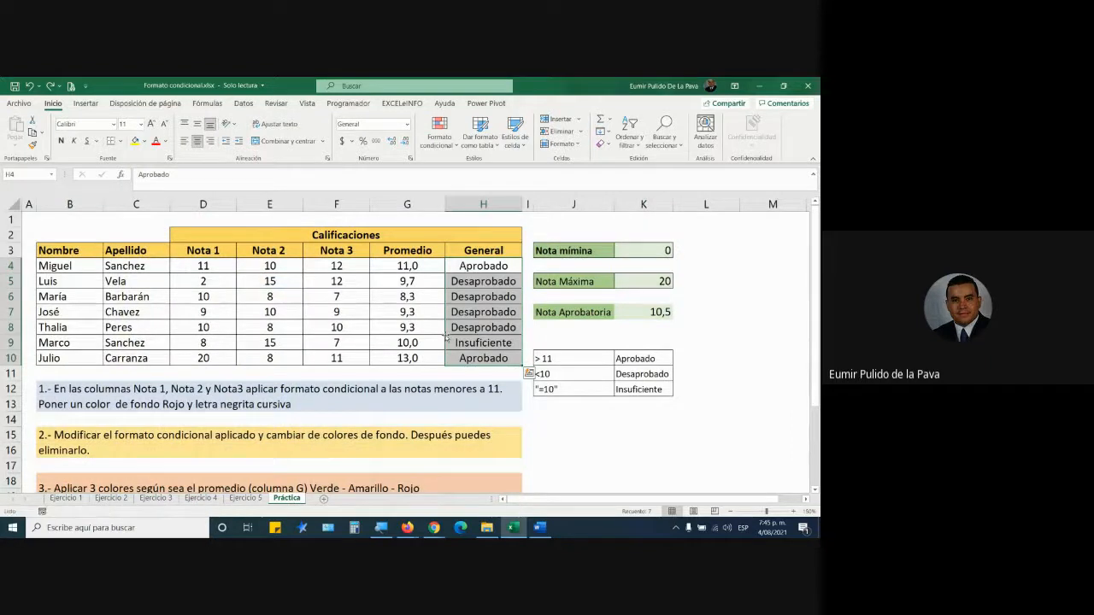
click(484, 342)
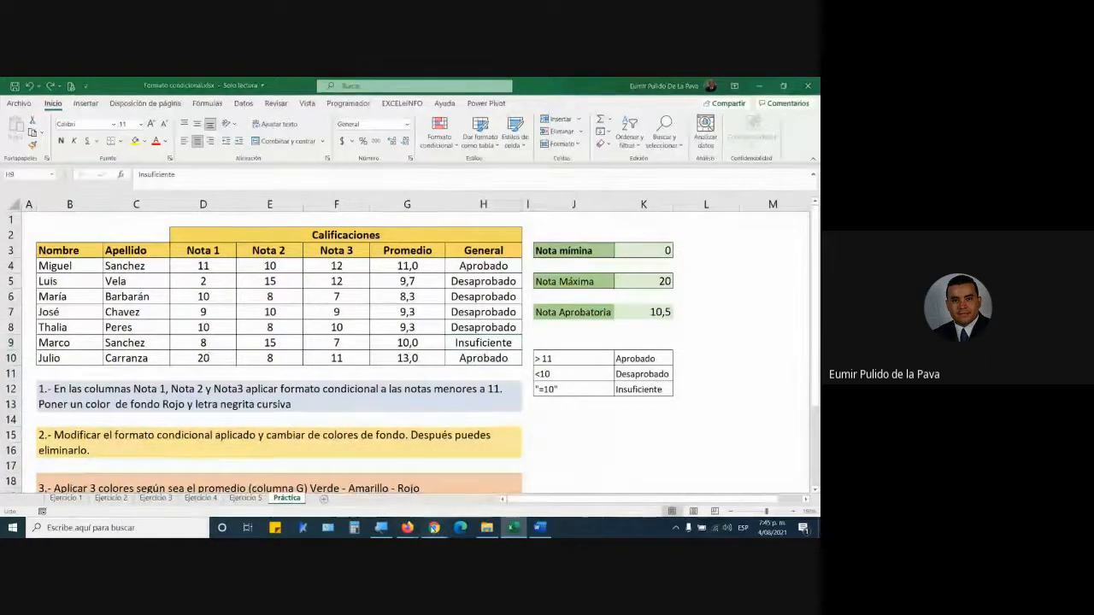
Step: Check the Google Meet call and its chat while a participant speaks, and switch back to the Excel workbook
mouse_move(434, 527)
click(384, 473)
click(520, 210)
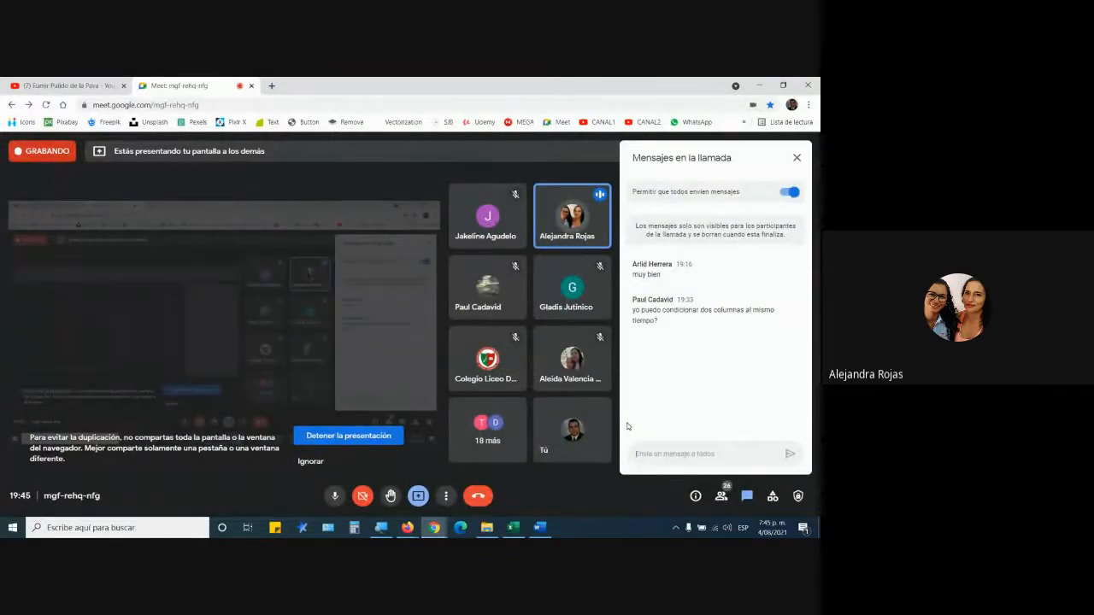
click(513, 529)
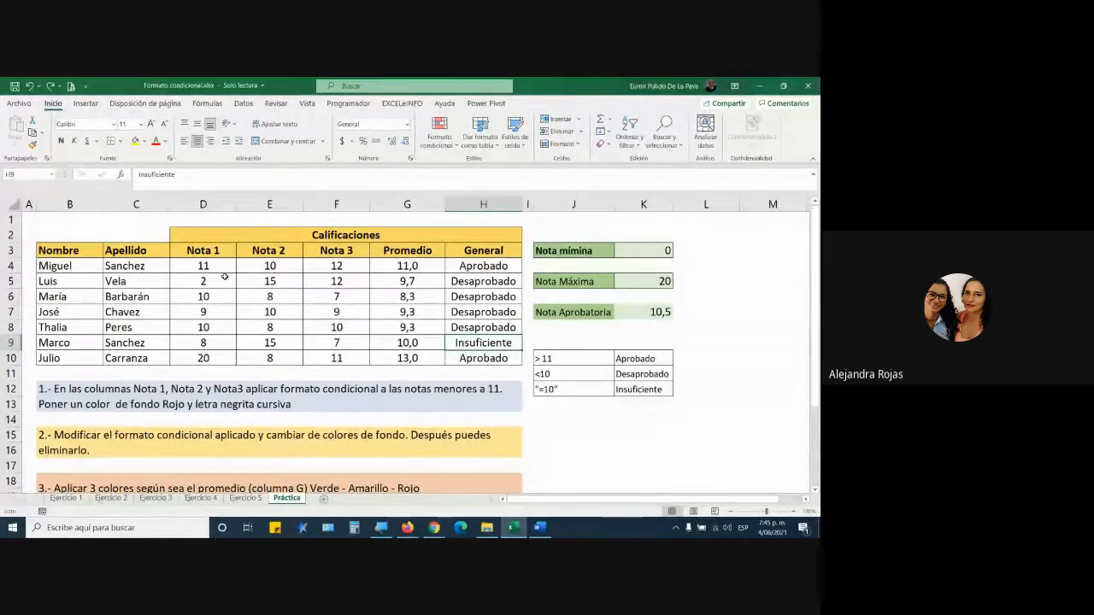
Step: Look at the conditional formatting options, including the icon sets, without applying any, and select the empty cell F1
click(451, 139)
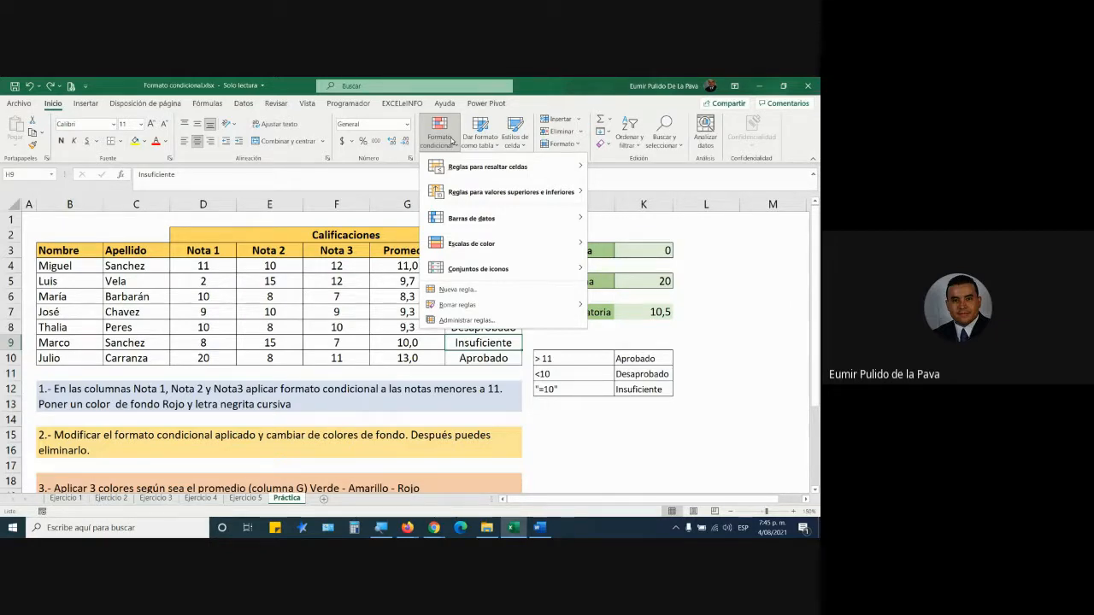
click(433, 142)
click(436, 138)
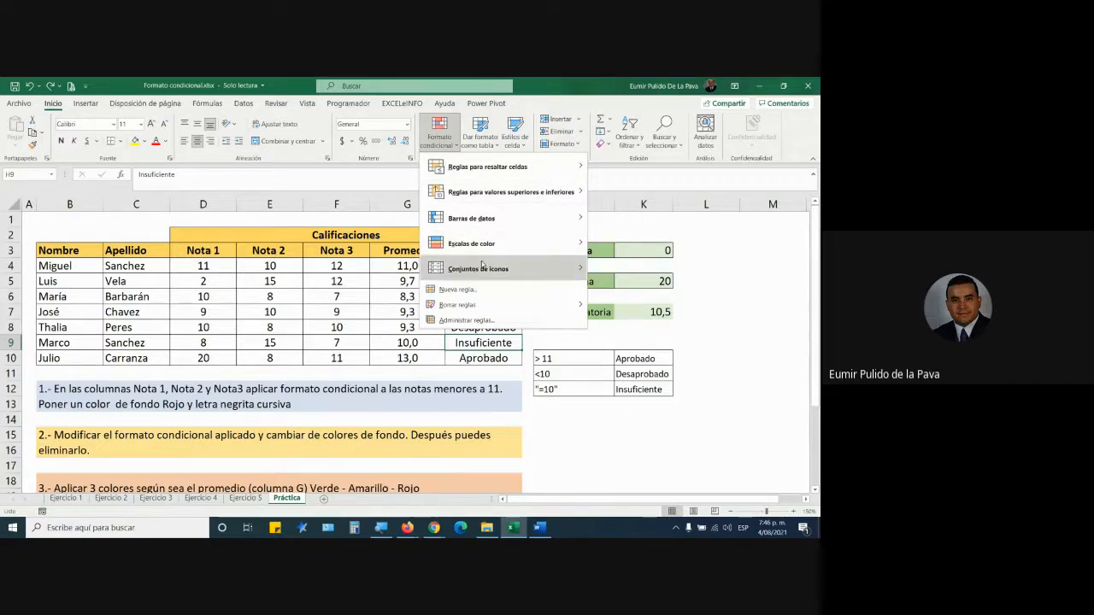
mouse_move(482, 264)
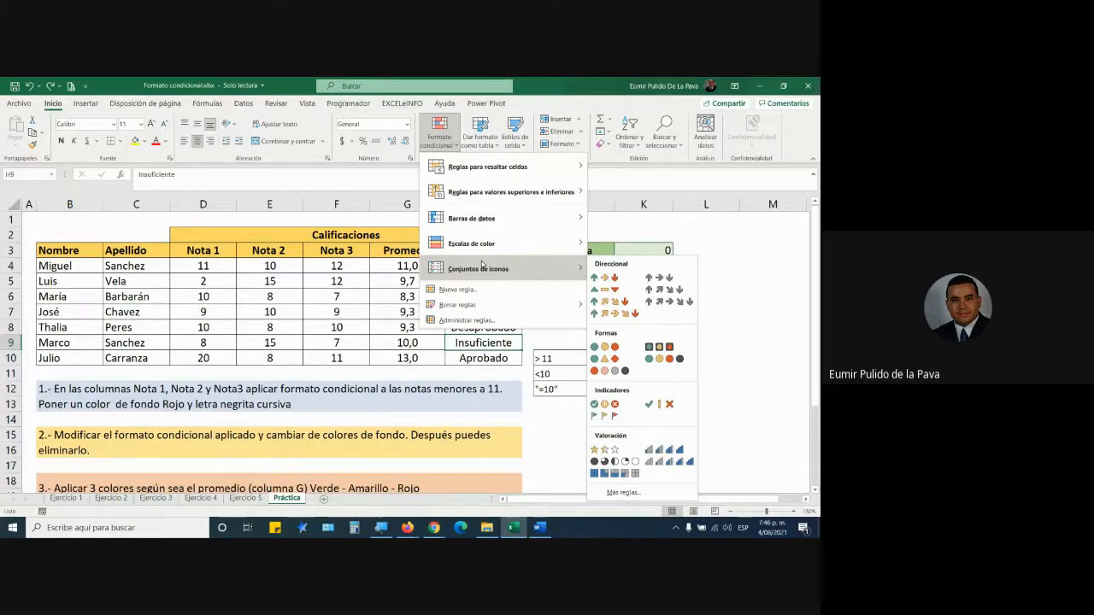
click(330, 216)
click(342, 218)
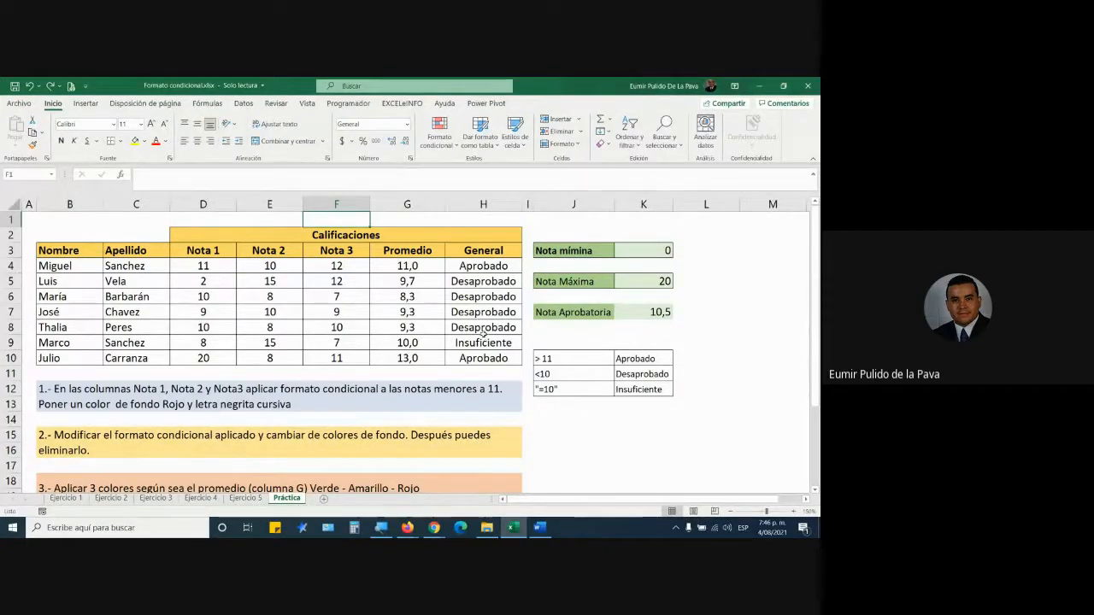
Step: Select the student grades block B4:H10 and the first student's row B4:H4 to point out the range, ending on H8
click(462, 266)
drag(462, 266, 81, 363)
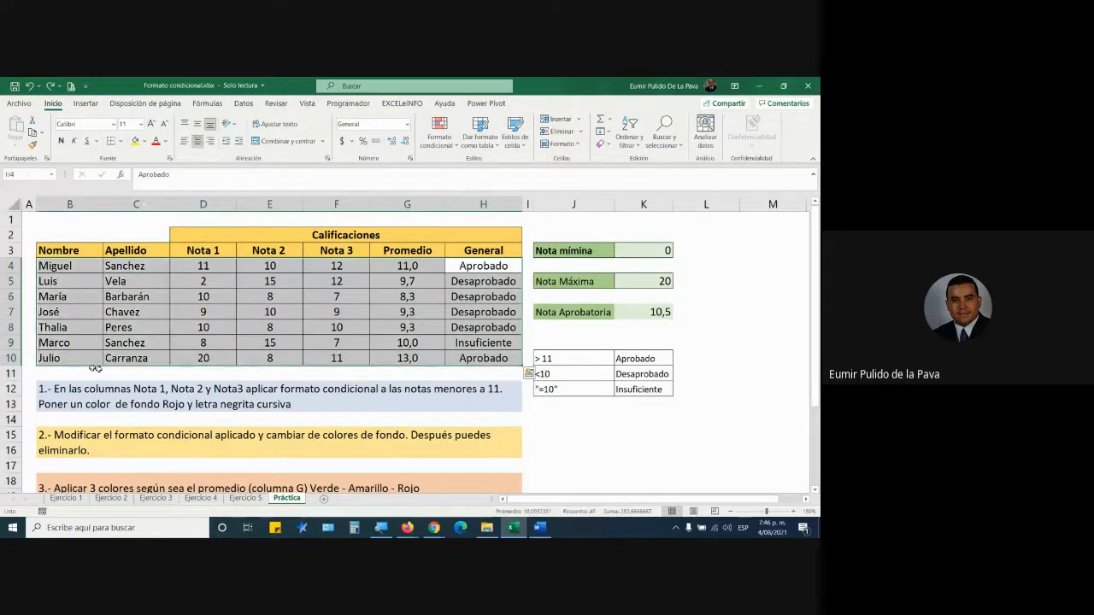
click(478, 272)
drag(478, 267, 64, 266)
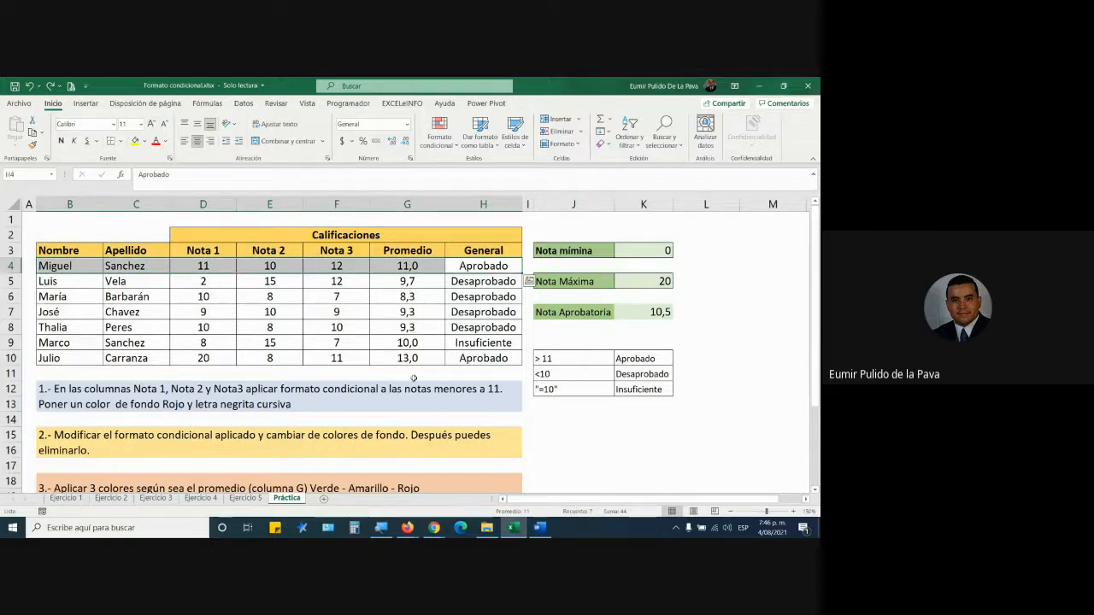
click(467, 332)
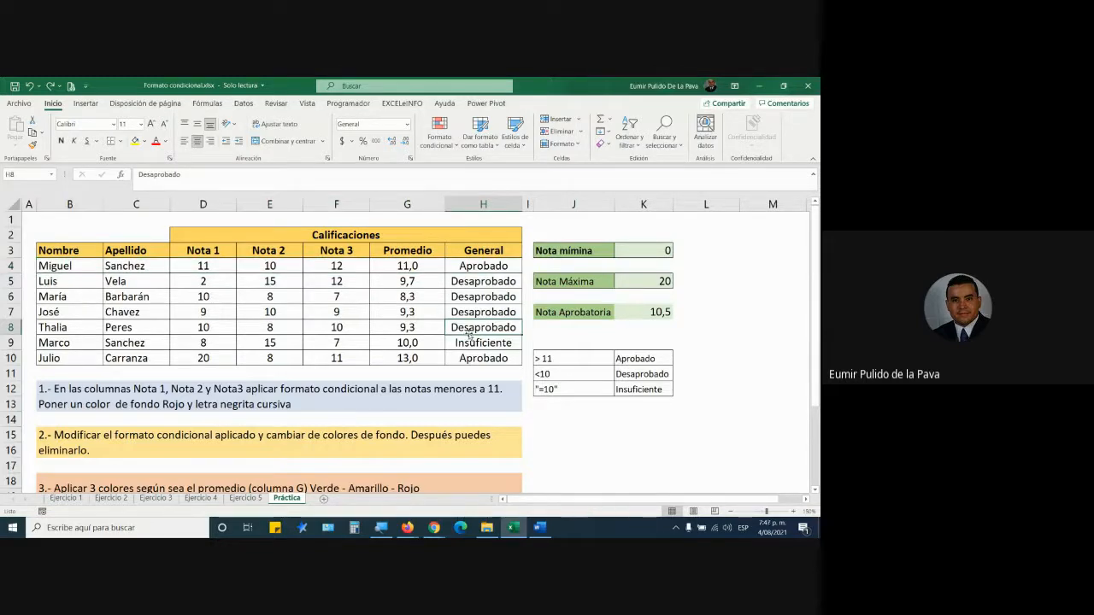
Step: Highlight cells in B4:H10 equal to APROBADO with a custom green fill using a conditional formatting rule
drag(40, 260, 465, 357)
click(440, 133)
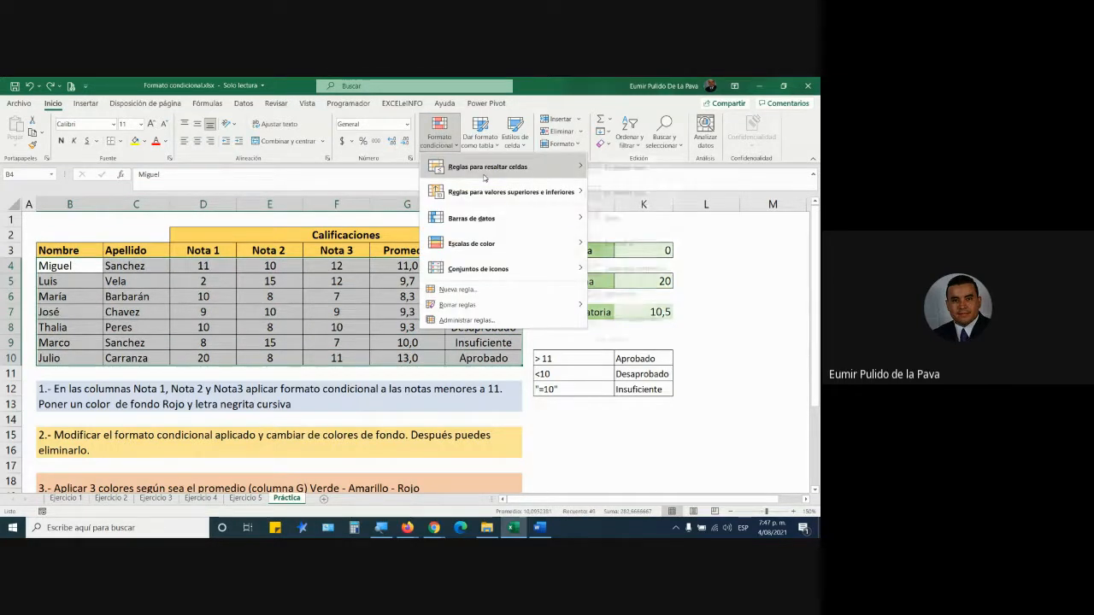
mouse_move(484, 177)
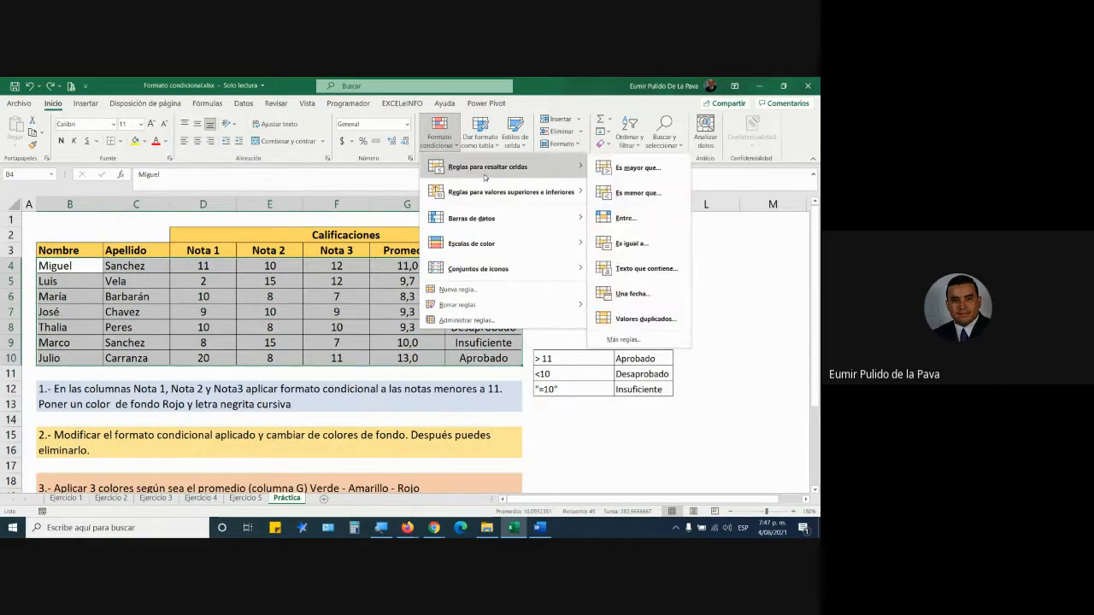
click(637, 243)
text(APROBADO)
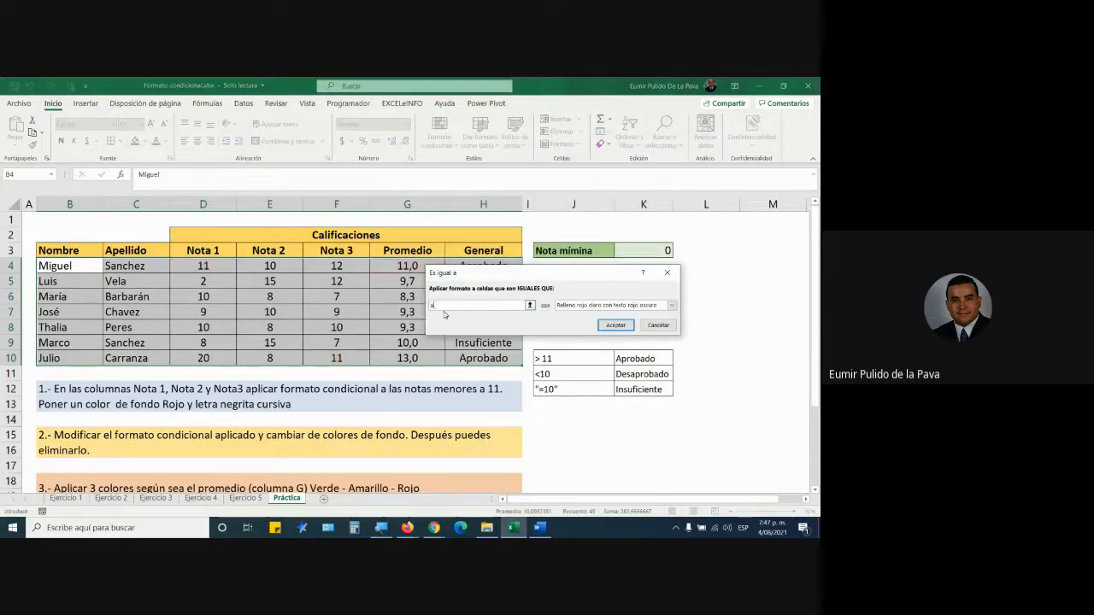
text(O)
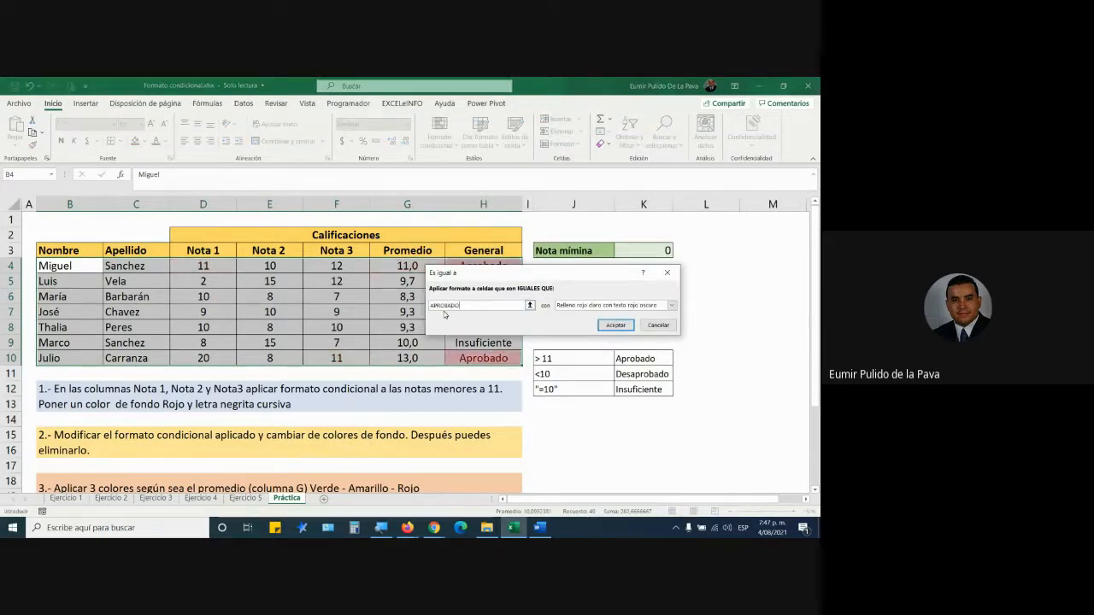
click(604, 306)
click(603, 359)
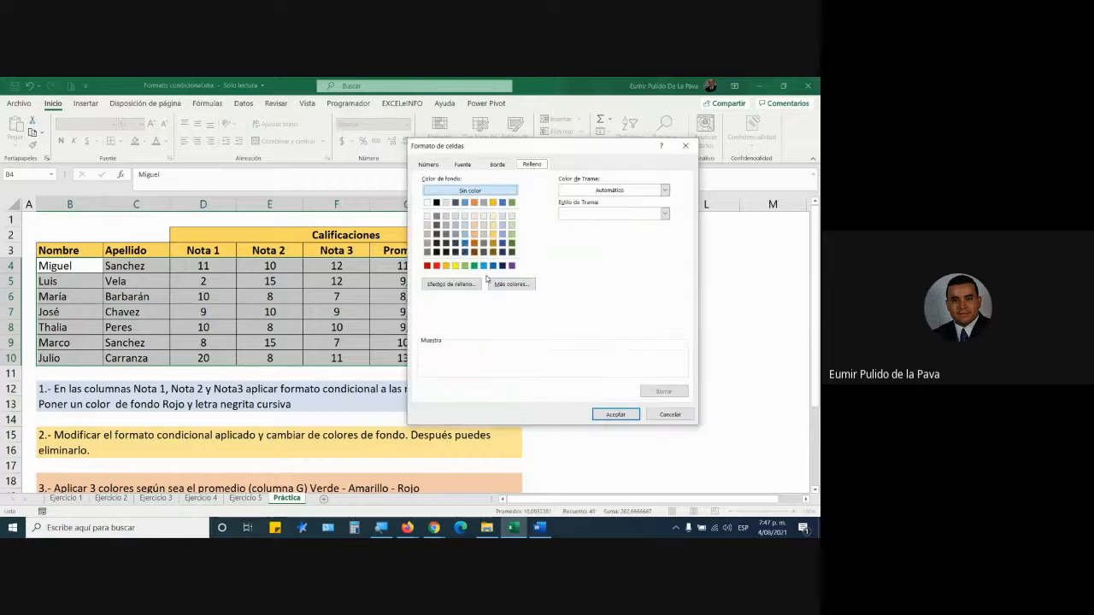
click(475, 266)
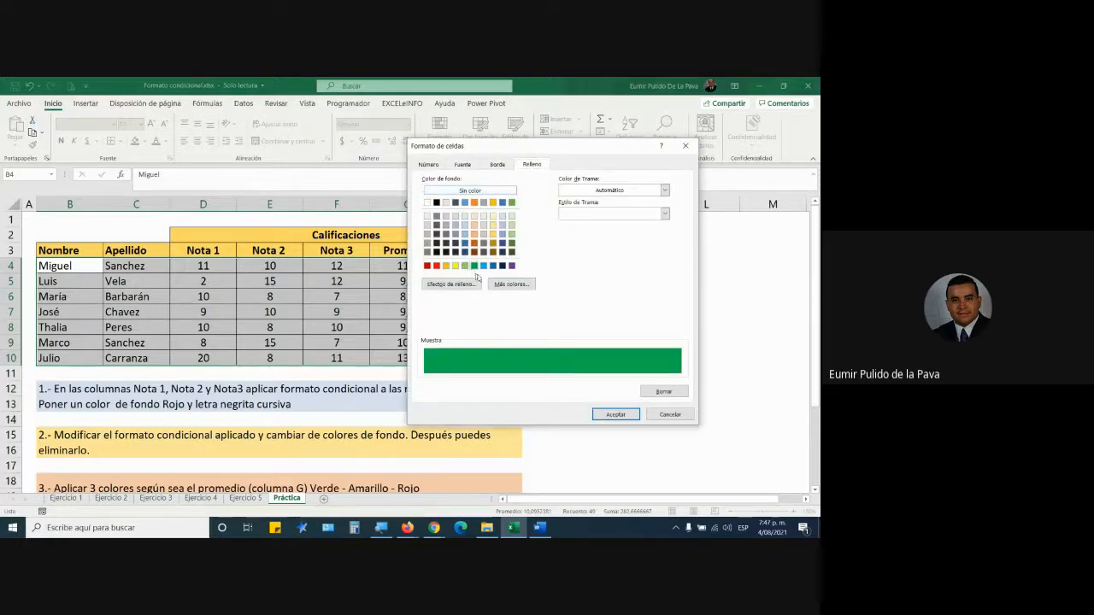
click(605, 416)
click(603, 330)
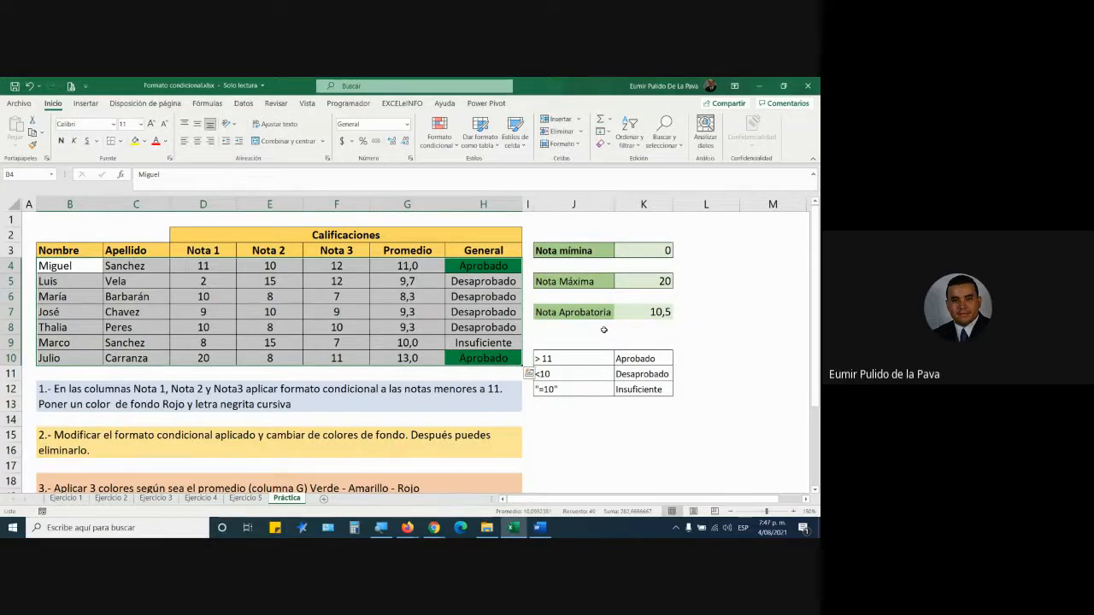
Step: Point out the General results H4:H10 and fill the first student's cells B4:G4 with green manually
click(443, 338)
drag(483, 272, 488, 357)
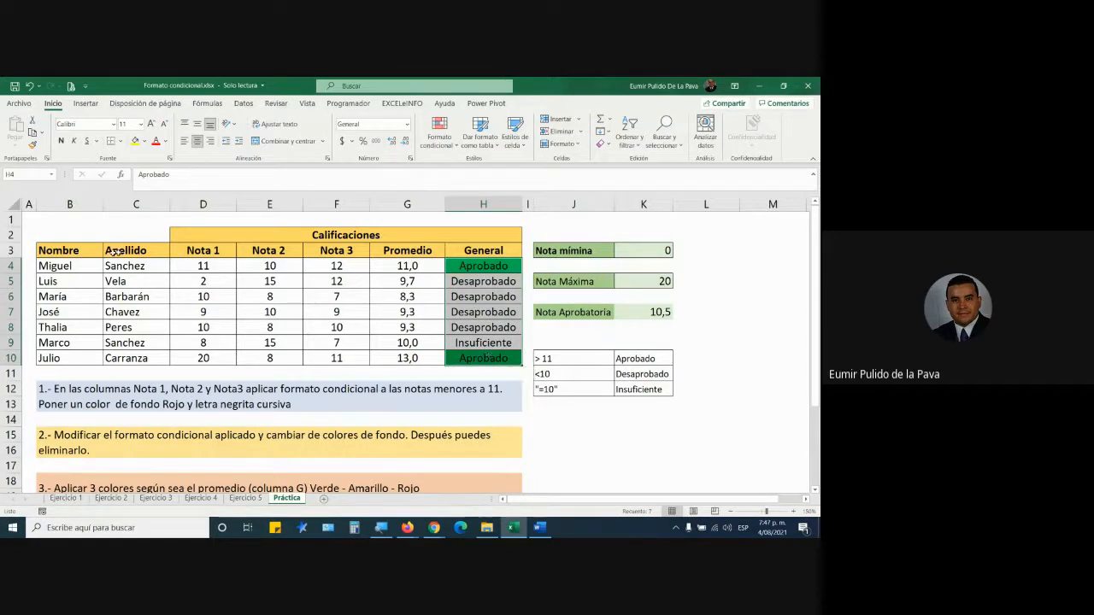
drag(56, 265, 389, 266)
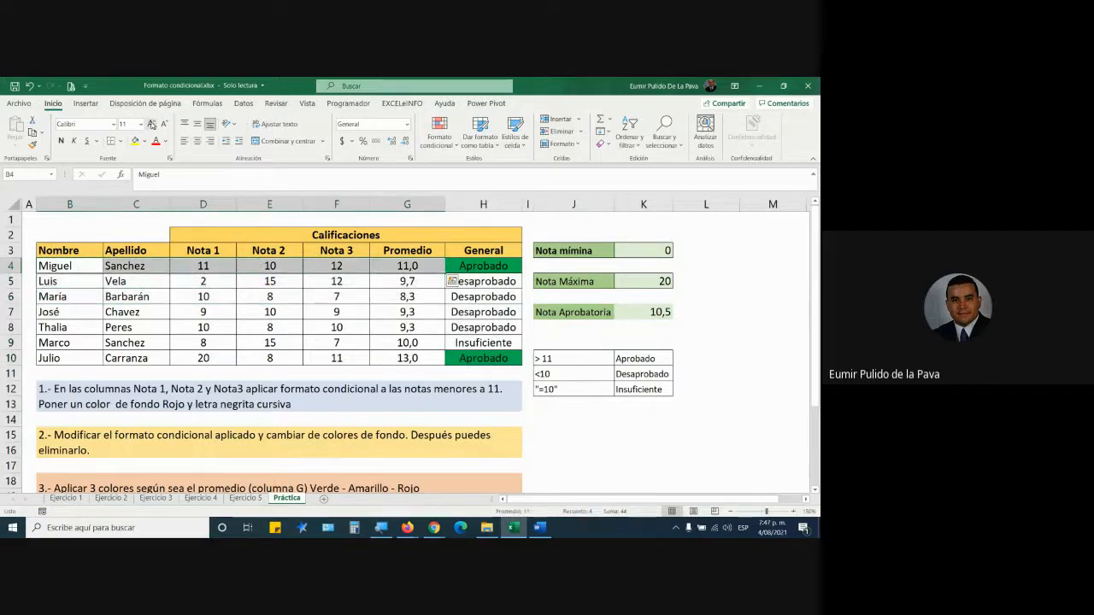
click(144, 141)
click(177, 242)
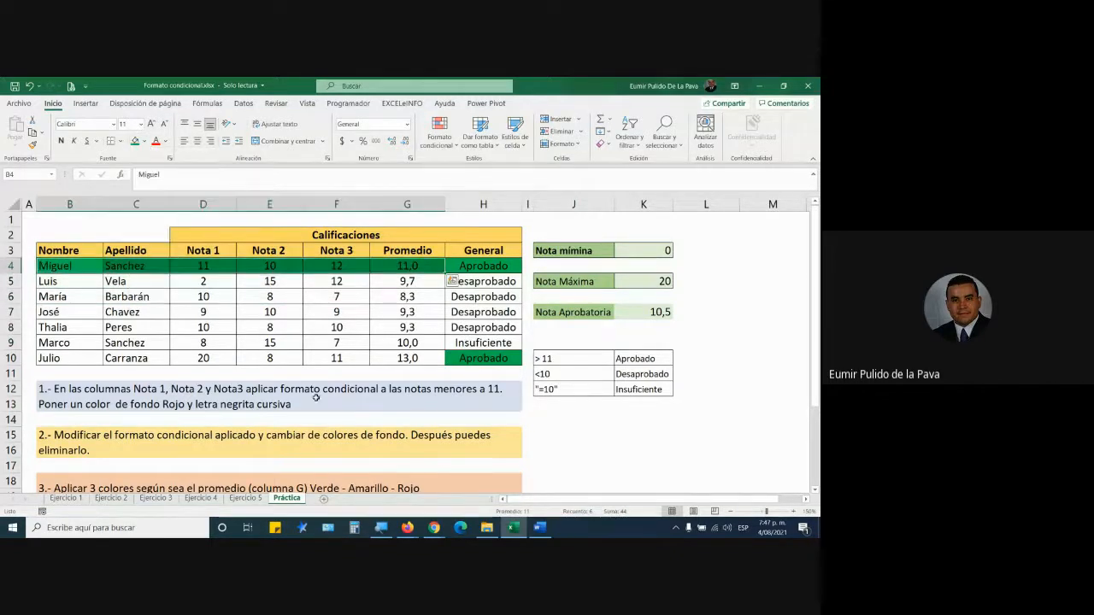
Step: Delete the conditional formatting rule for APROBADO from the range B4:H10
drag(67, 266, 446, 357)
click(439, 133)
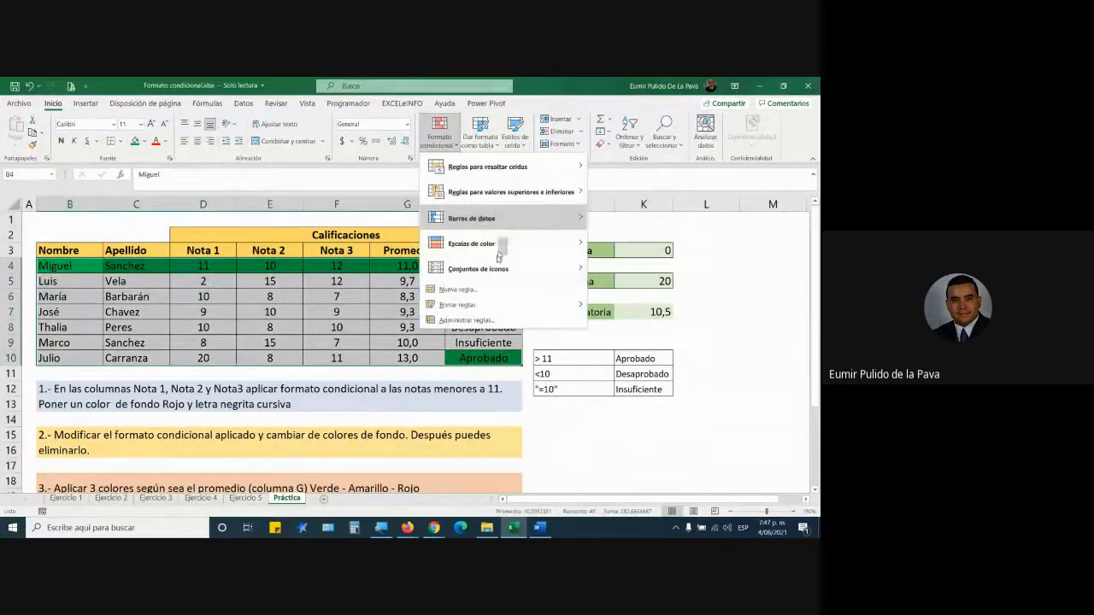
click(485, 321)
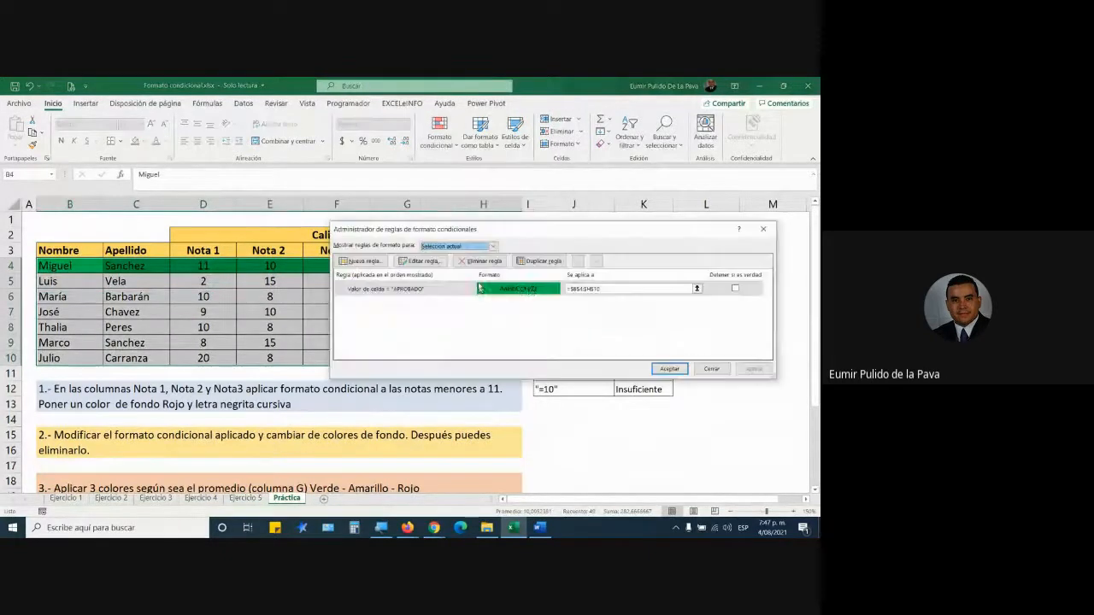
click(484, 261)
click(669, 369)
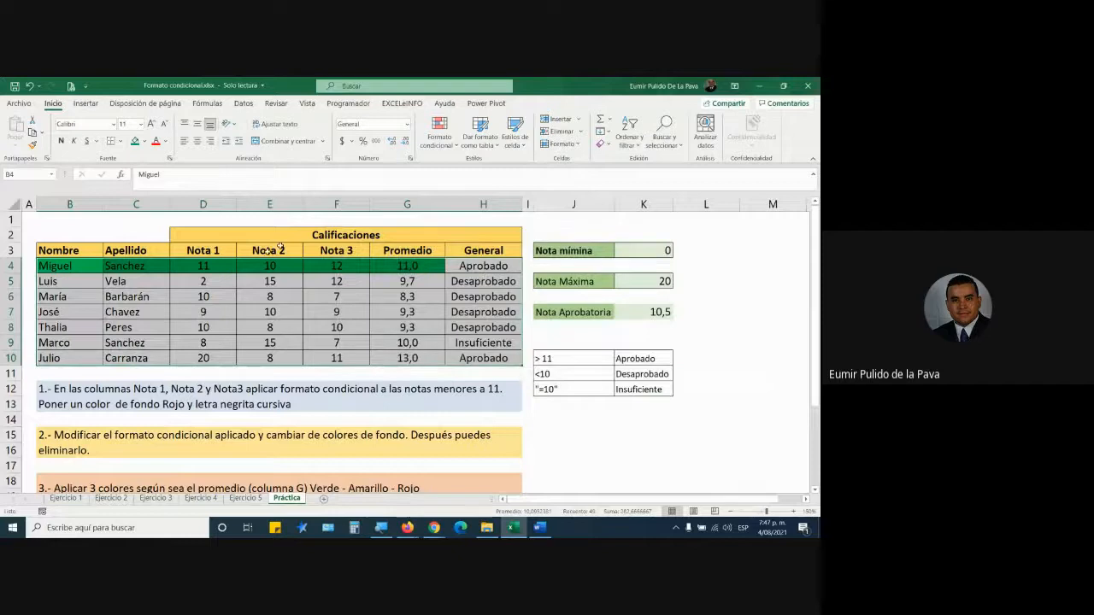
Step: Remove the manual fill colour from the whole student block B4:H10
click(165, 272)
drag(55, 266, 496, 359)
click(143, 141)
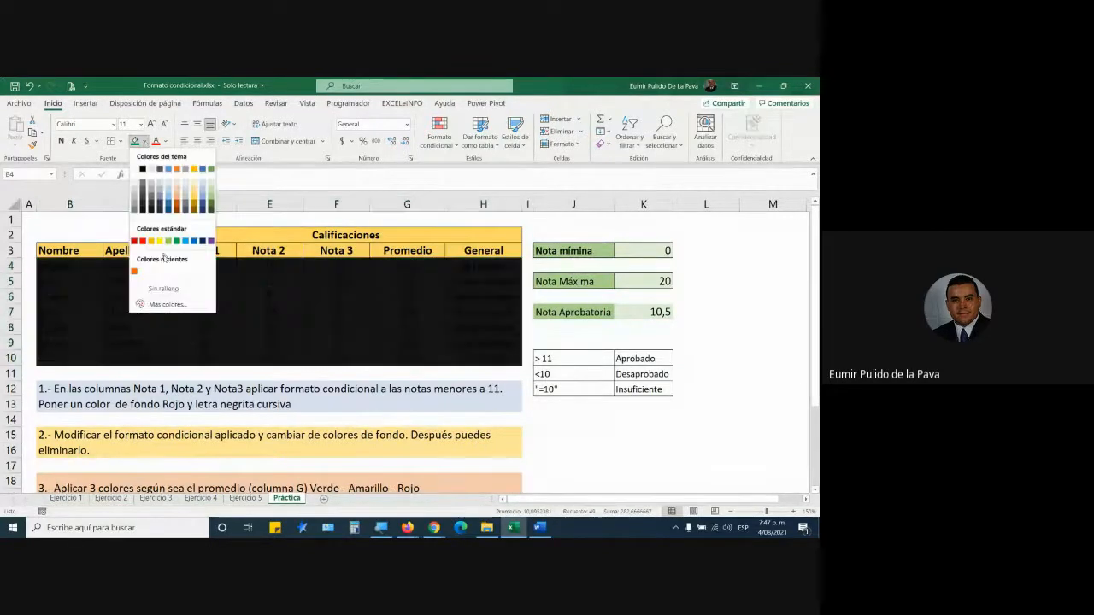
click(171, 296)
click(387, 339)
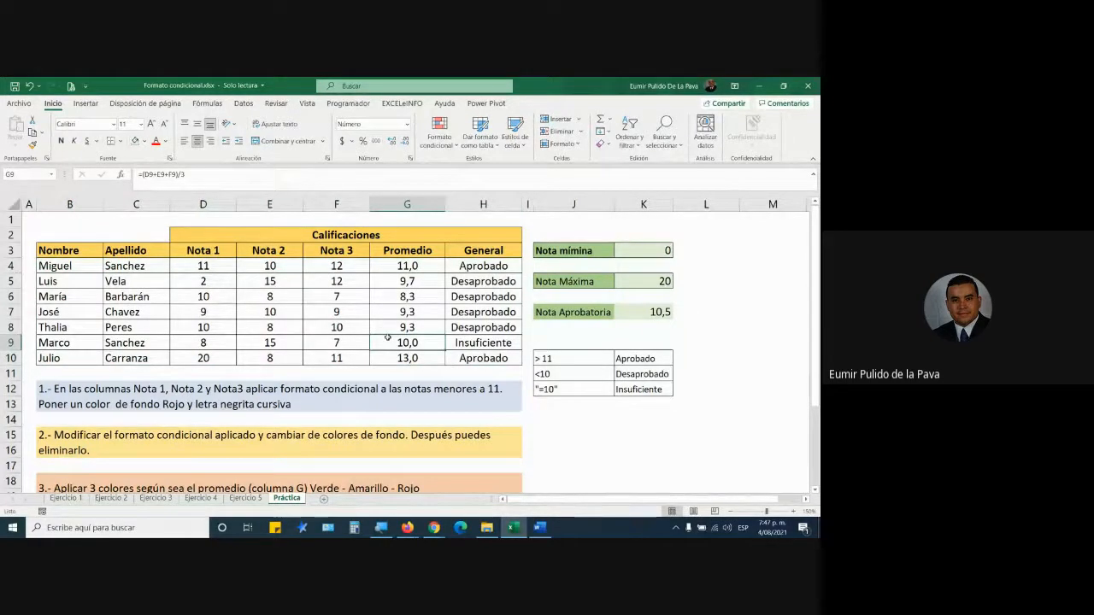
Step: Select the student block B4:H10 and check its conditional formatting rules in the rules manager
drag(64, 266, 470, 360)
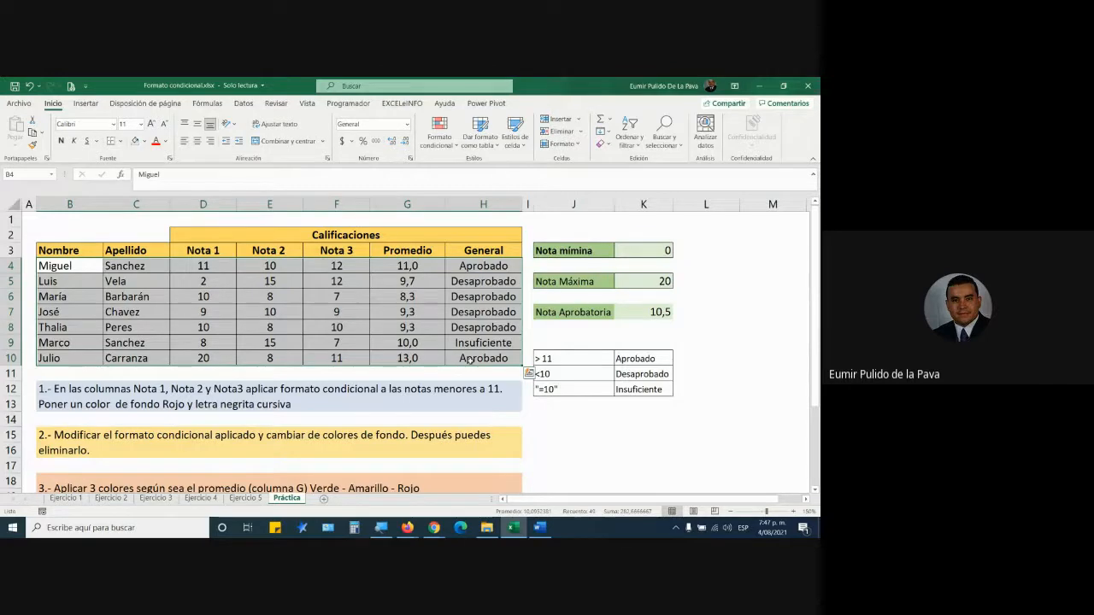
click(447, 138)
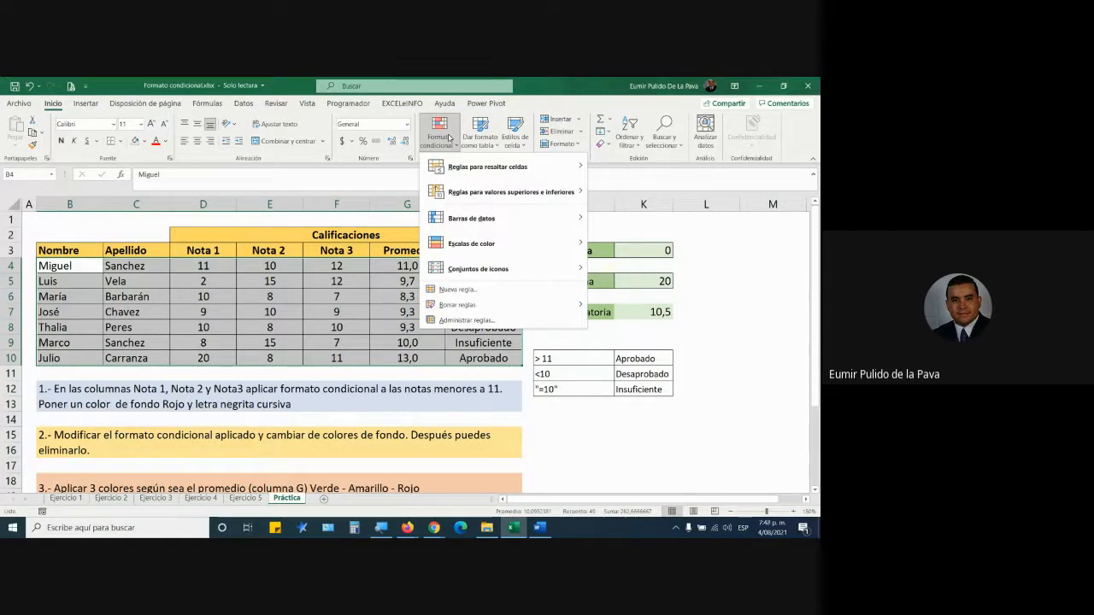
click(502, 320)
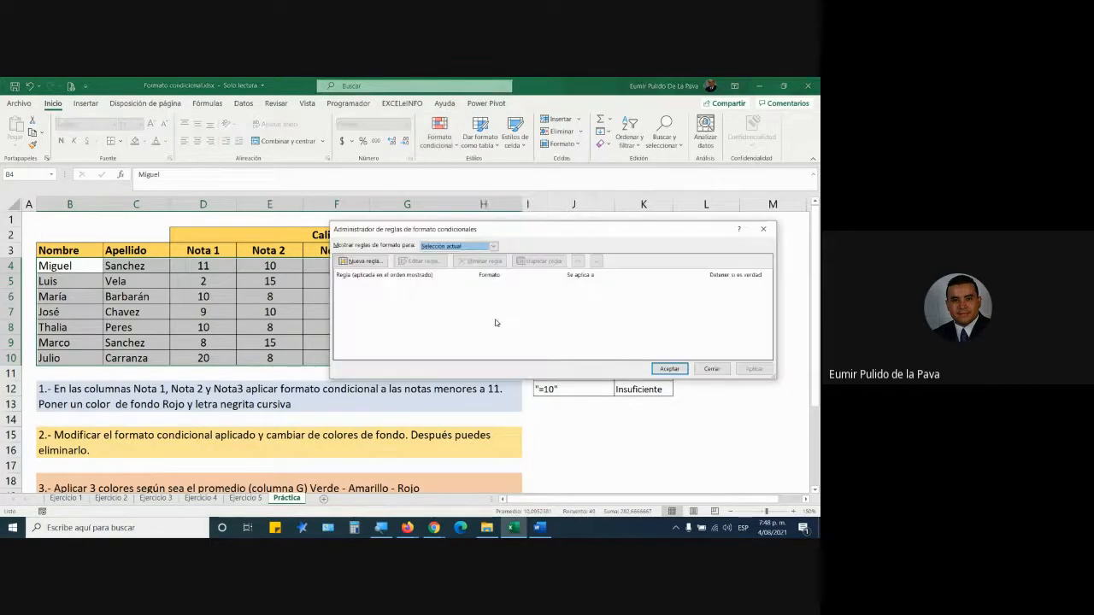
click(720, 373)
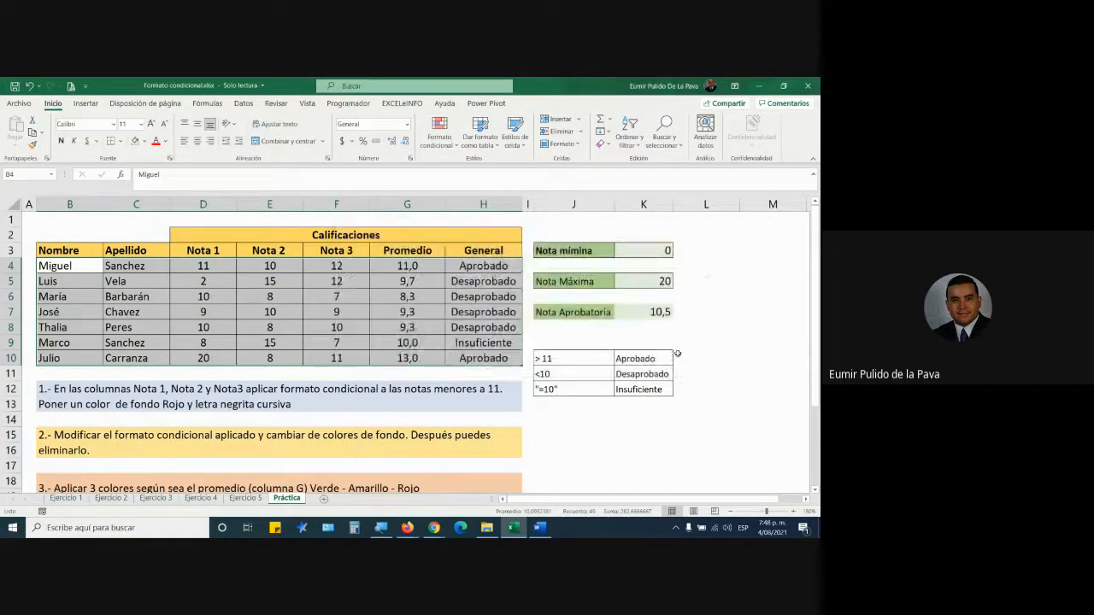
click(439, 137)
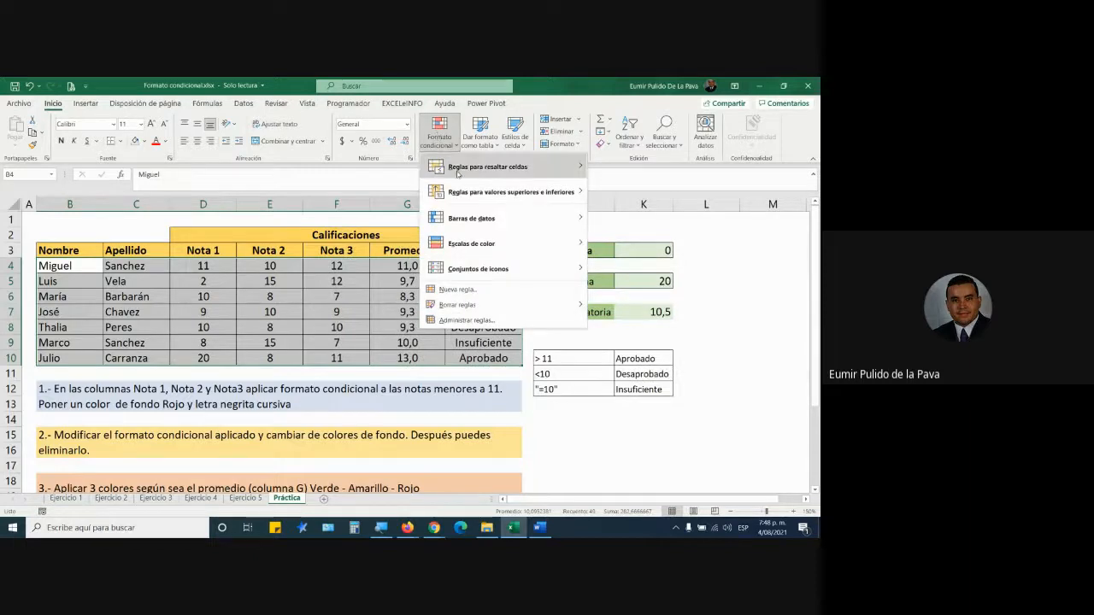
mouse_move(476, 171)
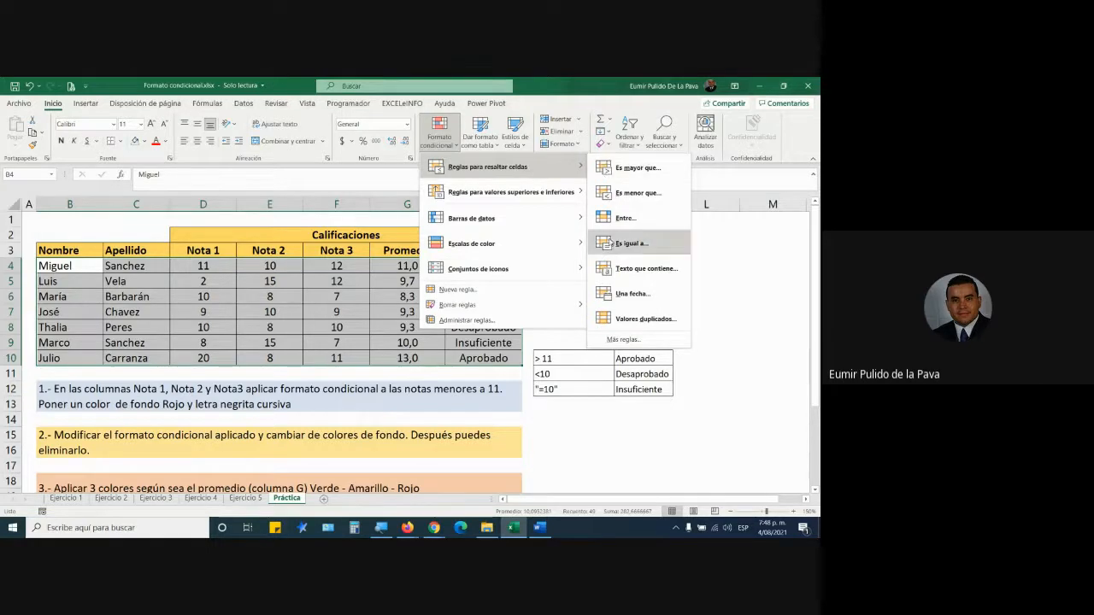
click(633, 341)
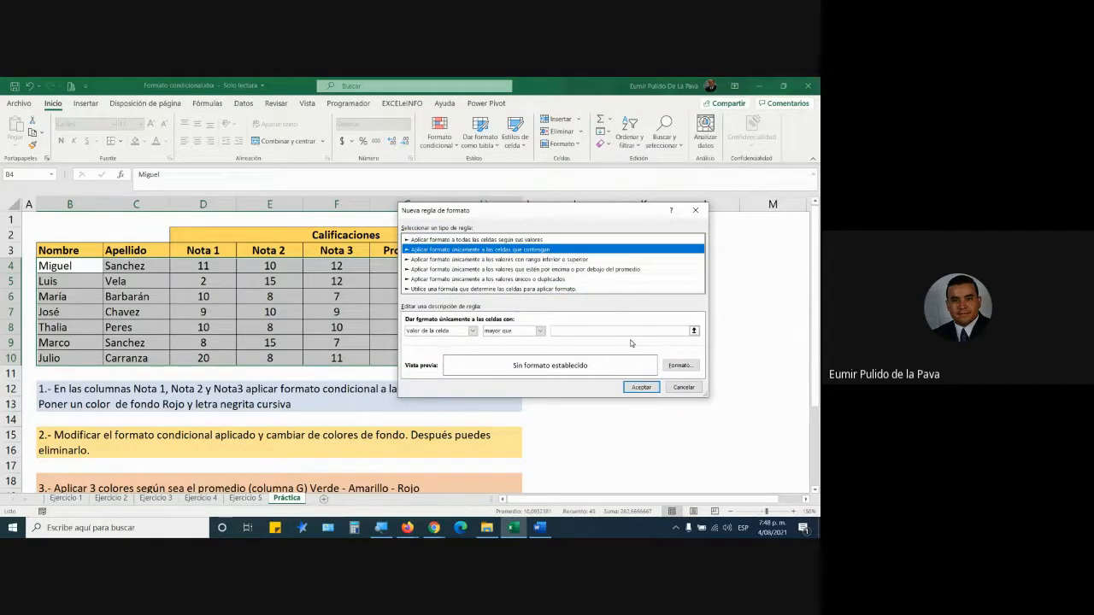
click(684, 387)
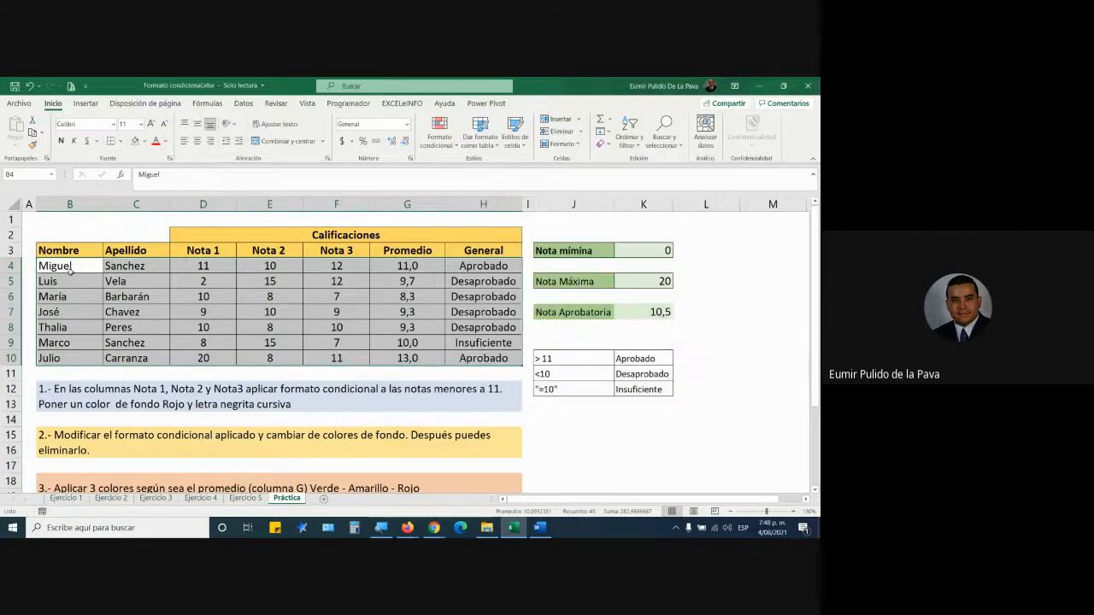
Step: Start a custom conditional formatting rule for B4:H10 and magnify the new rule dialog with the Windows Magnifier (Lupa)
click(440, 138)
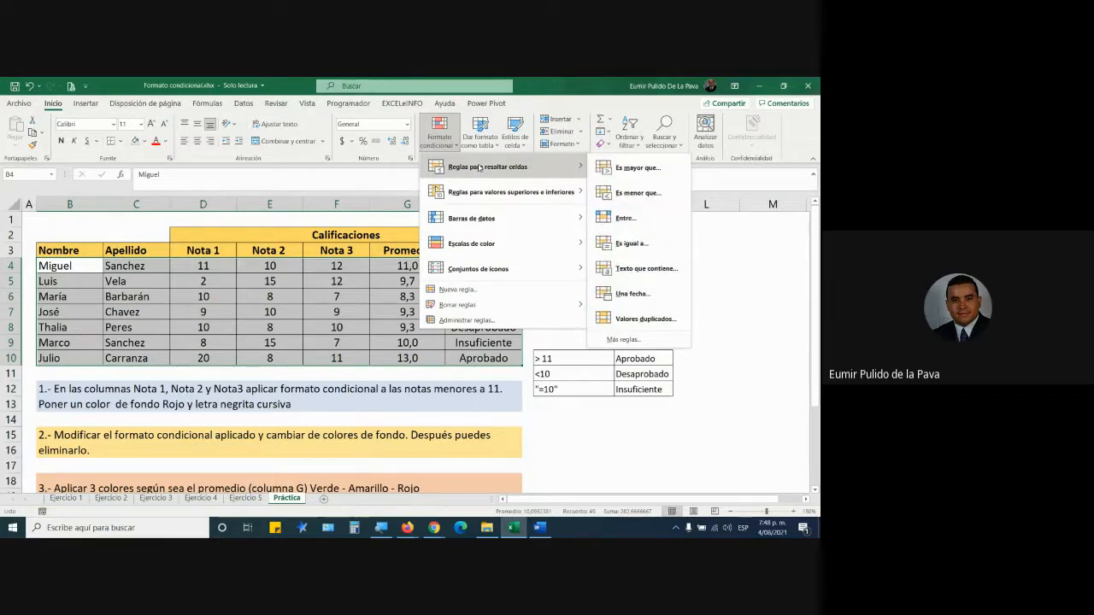
click(627, 341)
drag(497, 214, 398, 208)
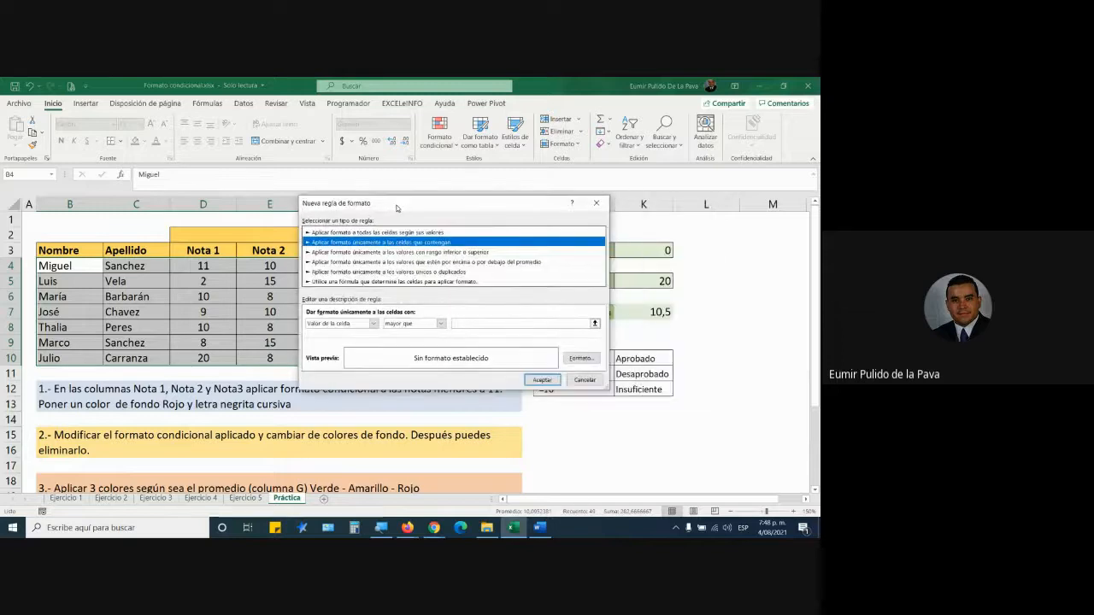
click(381, 528)
click(377, 488)
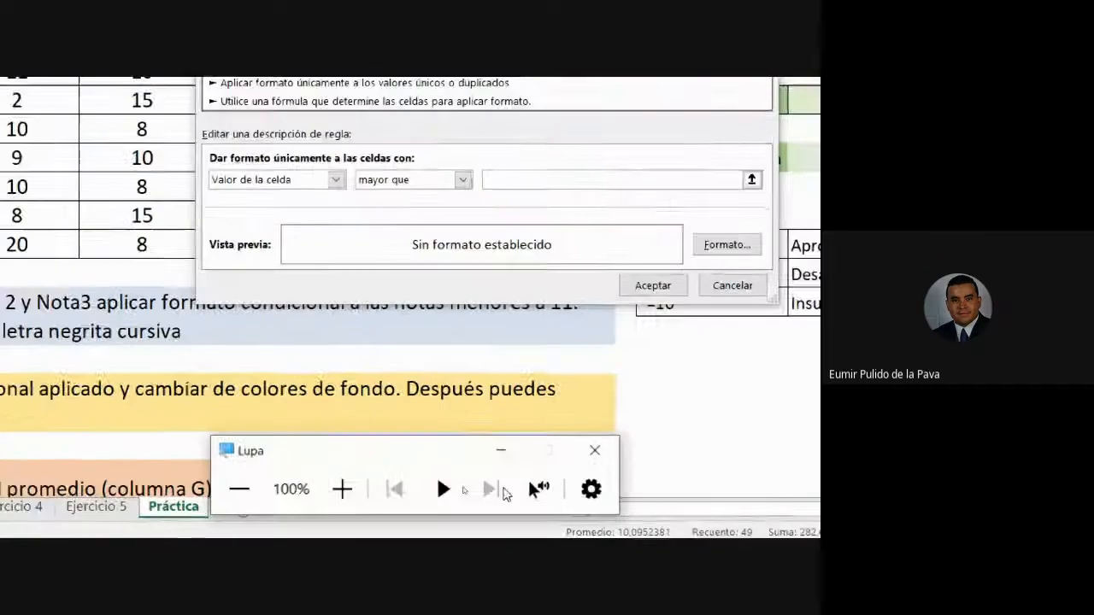
click(461, 468)
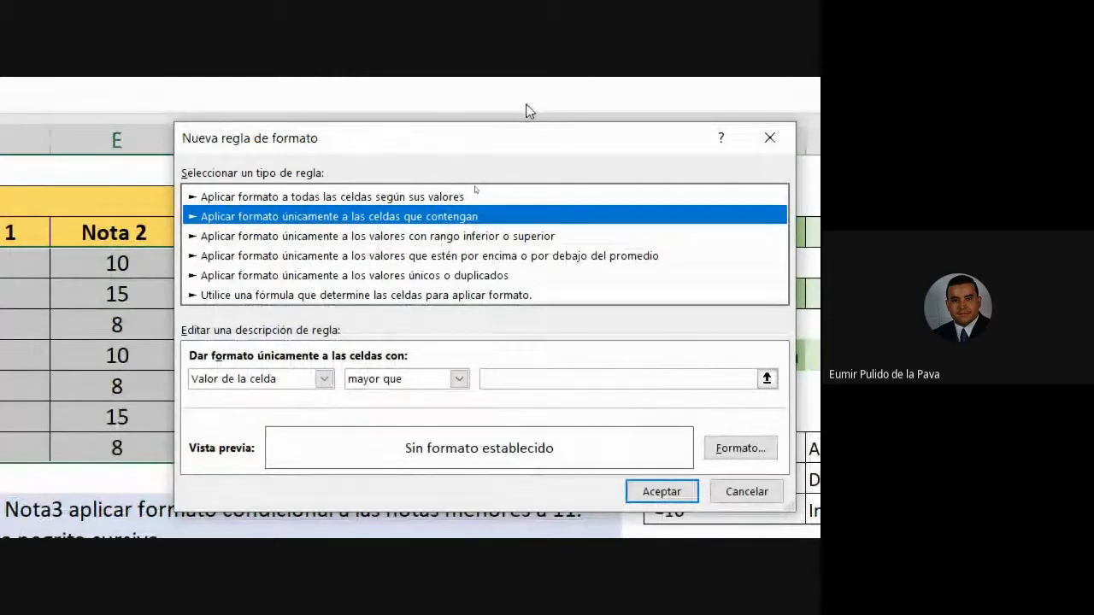
Step: Set the rule type to use a formula that determines the cells to format, and move the dialog clear of the General column
click(289, 297)
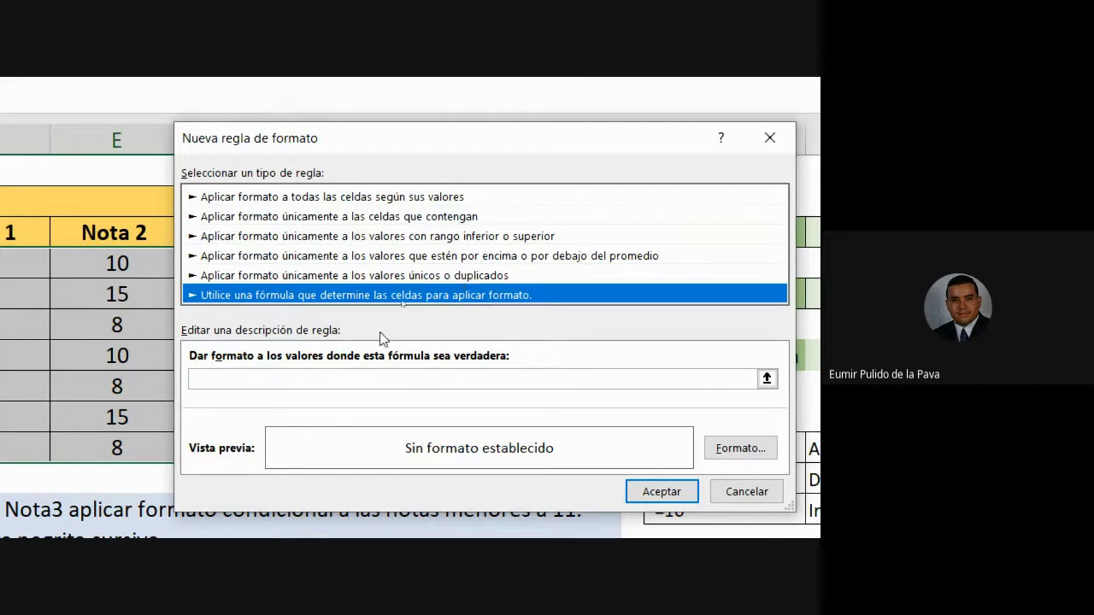
click(244, 382)
drag(299, 147, 637, 160)
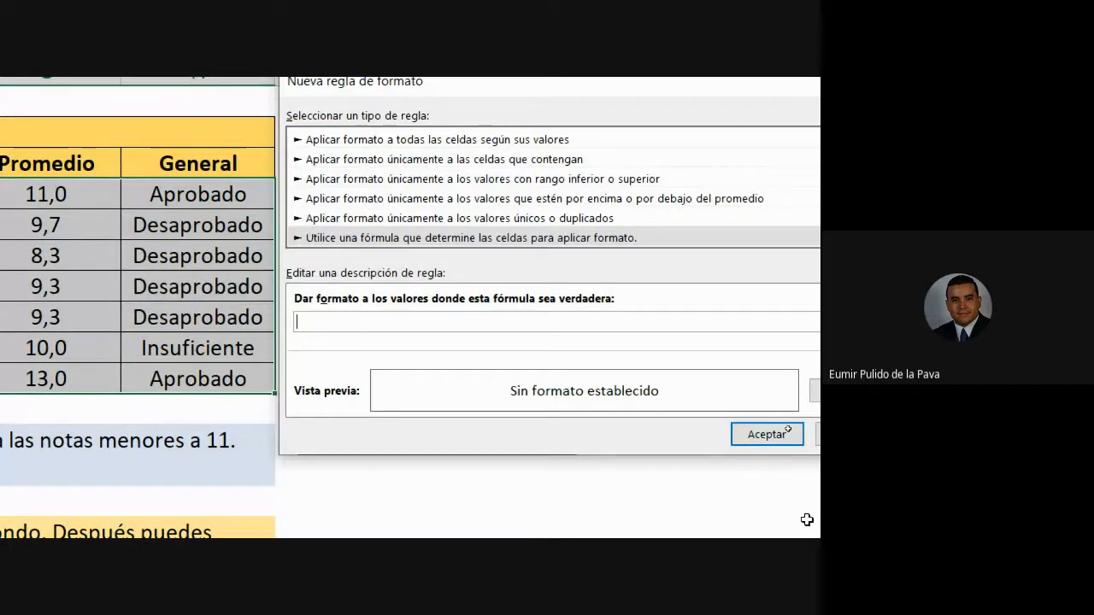
Step: Enter the rule formula =$H$4="APROBADO", taking the reference from the first student's General cell
click(222, 192)
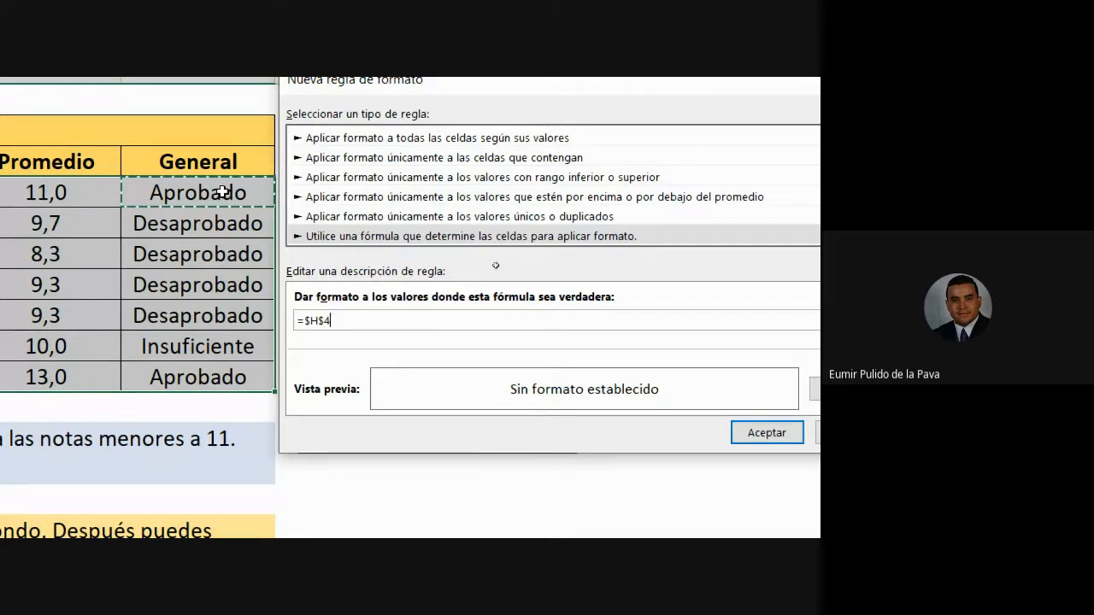
text(=)
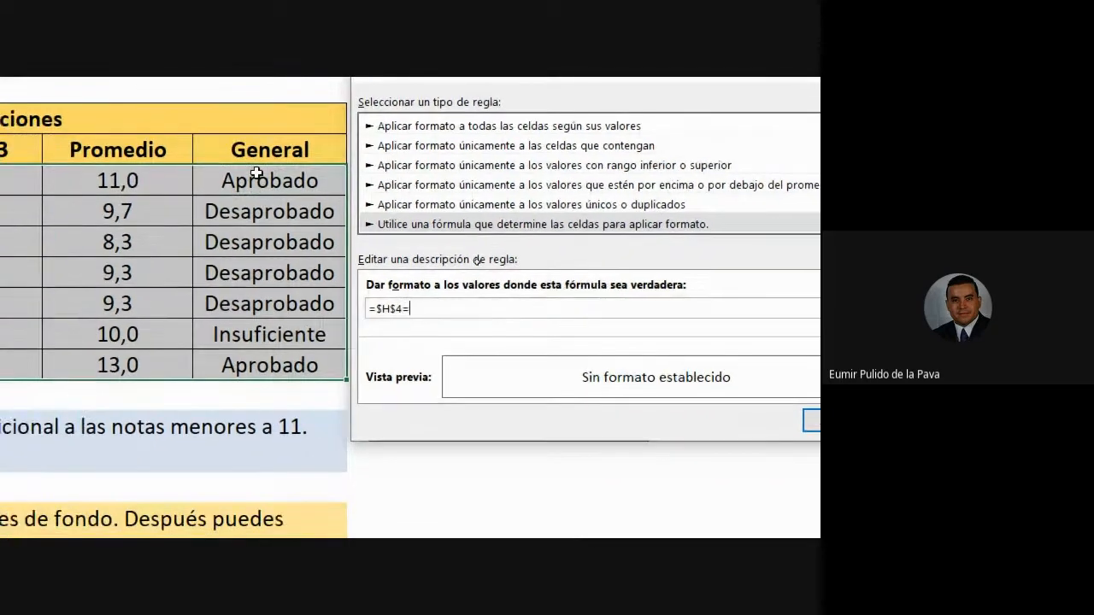
text(")
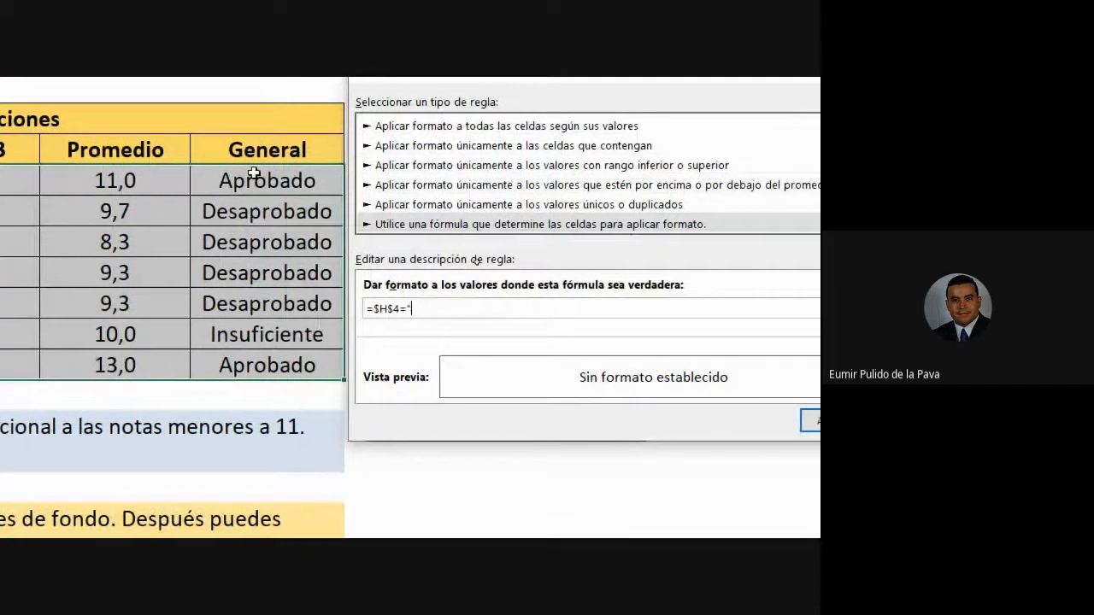
text(APROBADO")
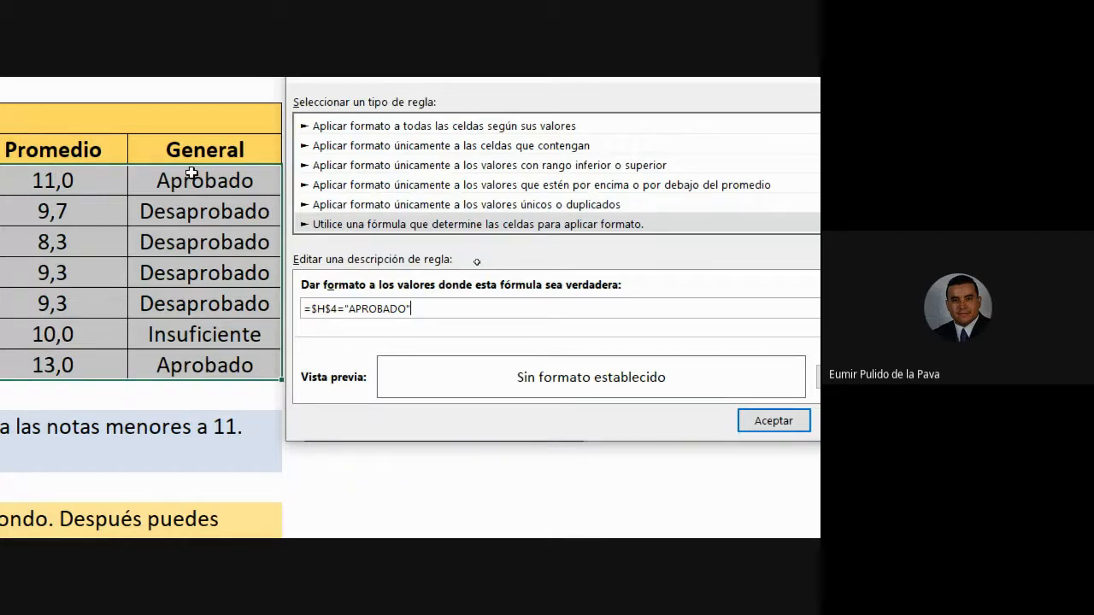
Step: Clear the entered rule formula and reselect the rule type that uses a formula to determine the cells
drag(482, 307, 262, 297)
key(BackSpace)
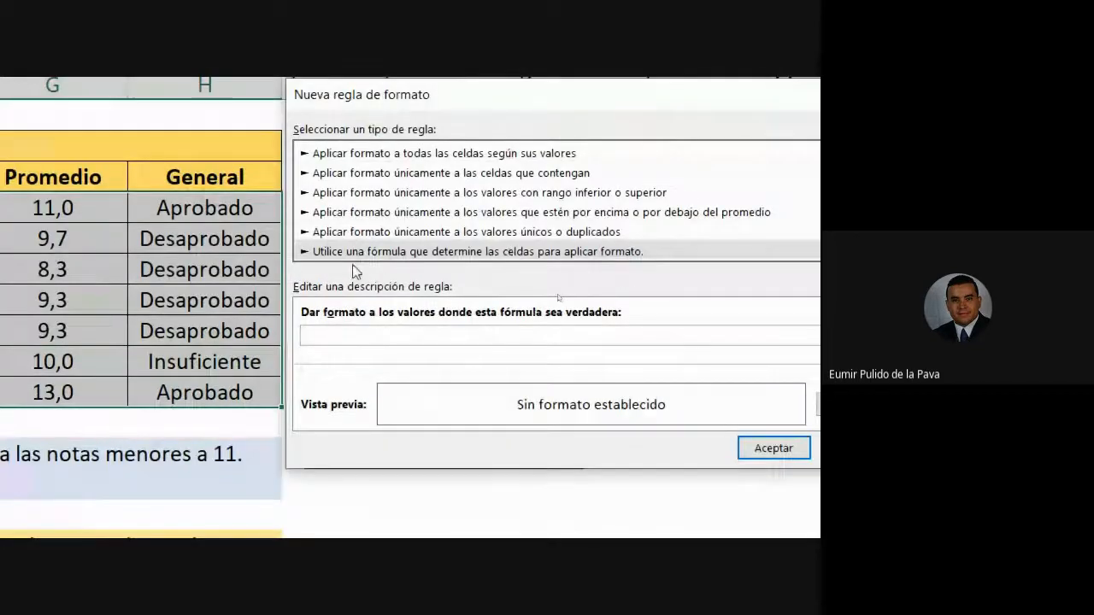
click(355, 409)
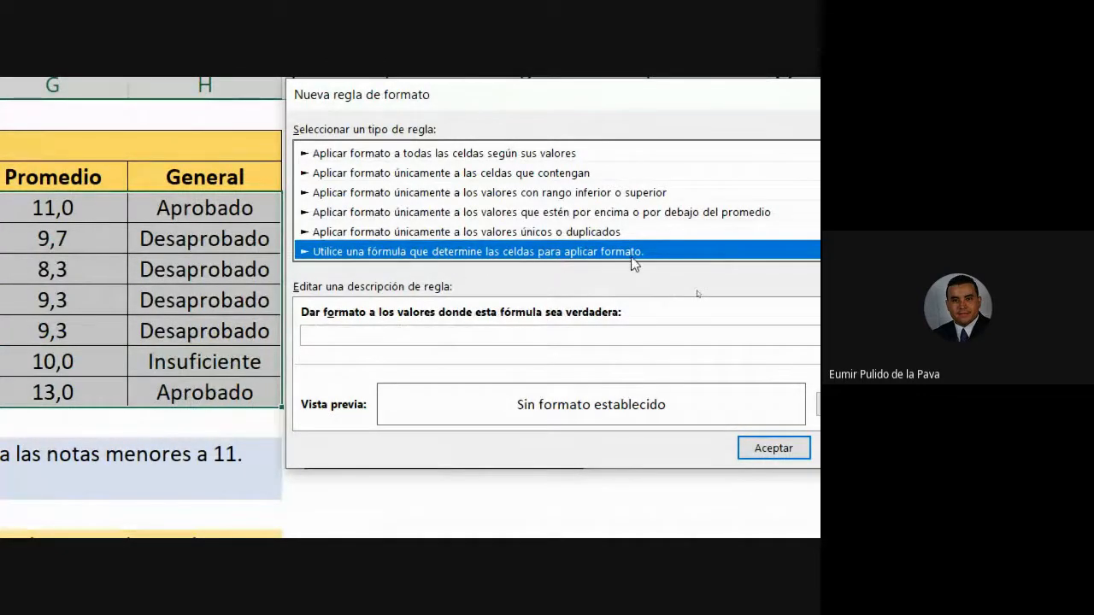
Step: Enter the rule formula =$H$4="APROBADO", taking the reference from the first student's General cell
click(463, 334)
text(=)
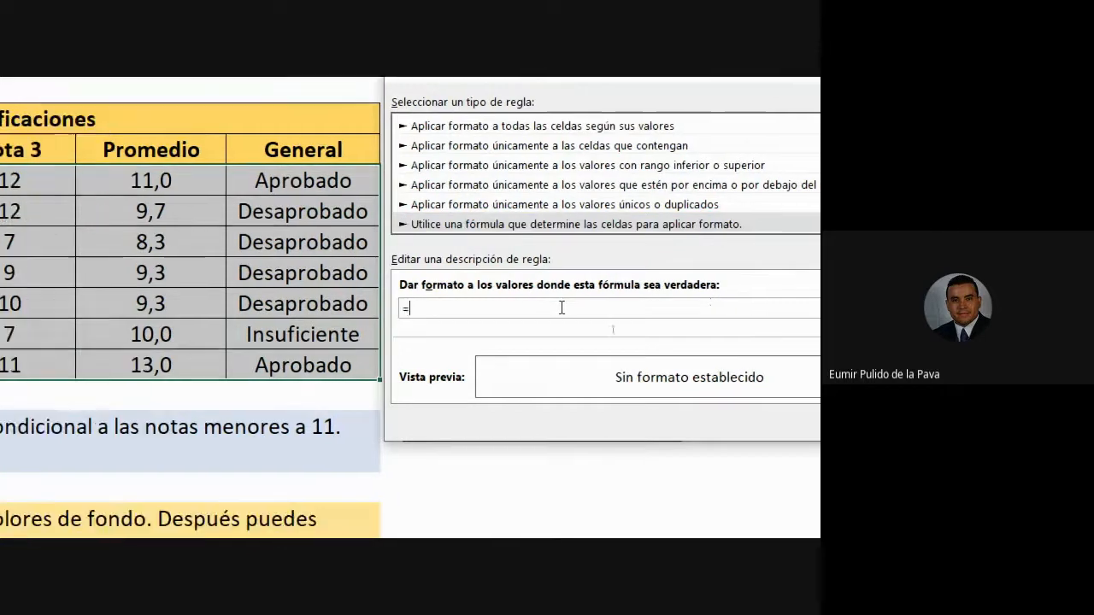
click(297, 178)
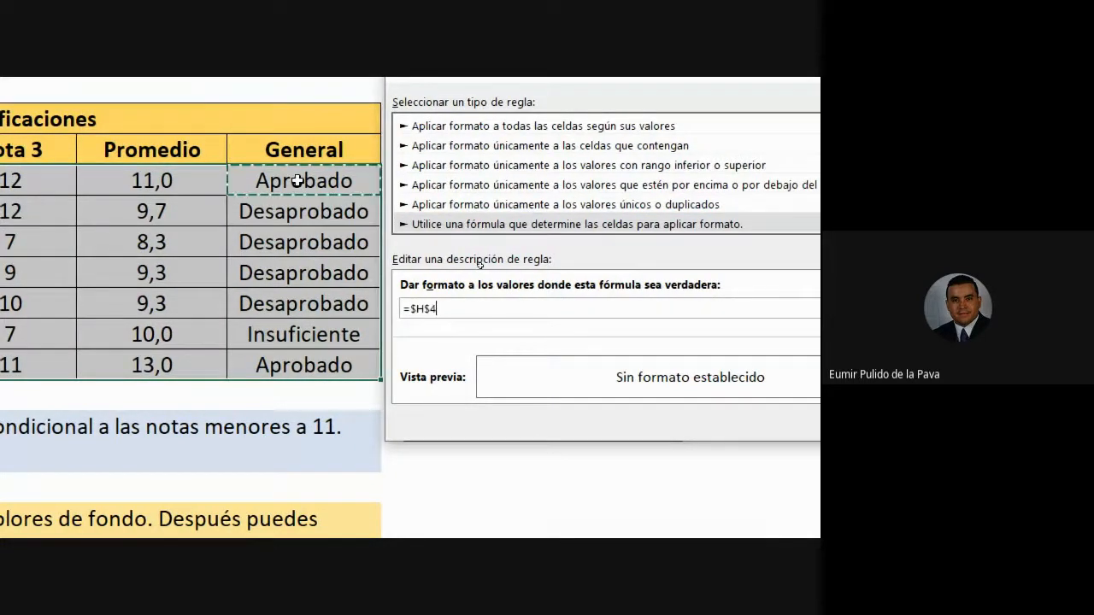
text(=)
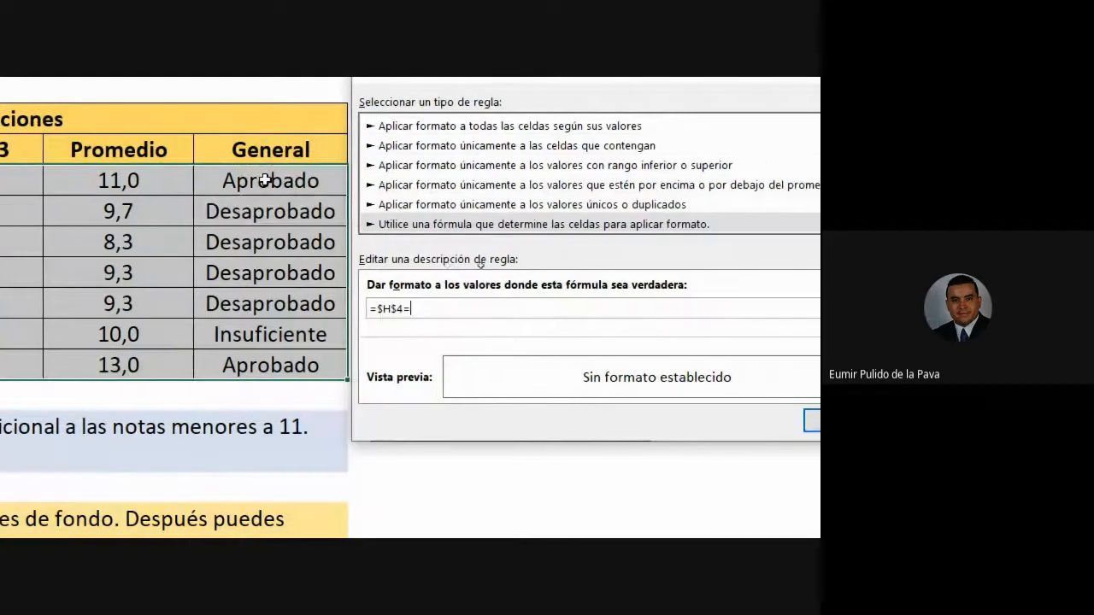
text("APROBADO")
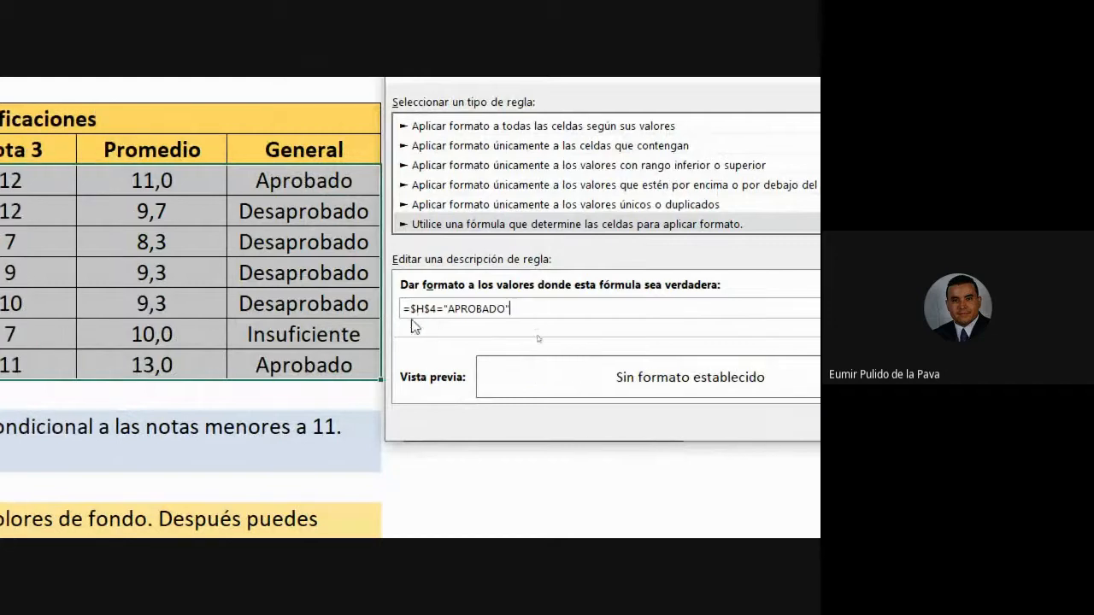
drag(410, 310, 399, 310)
double_click(440, 310)
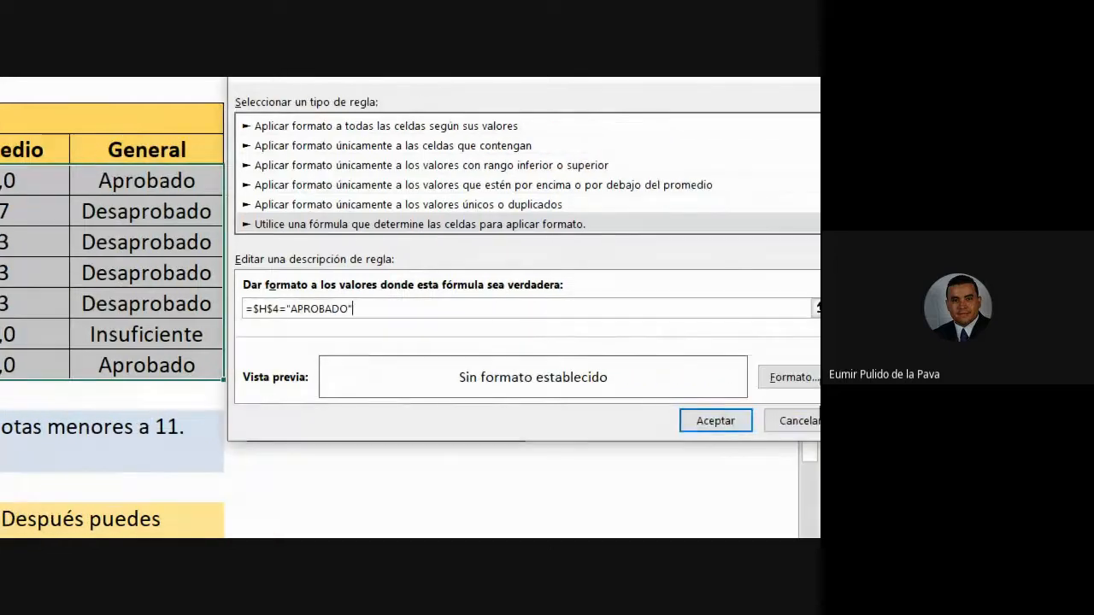
Step: Give the rule a green background fill and create it for the selected student rows
click(783, 379)
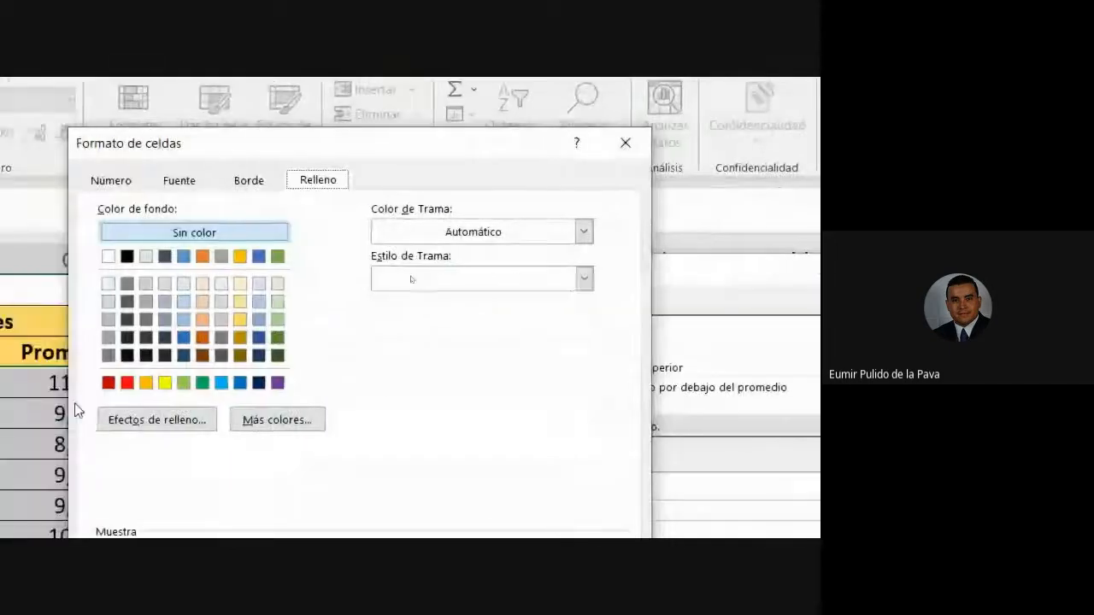
click(217, 379)
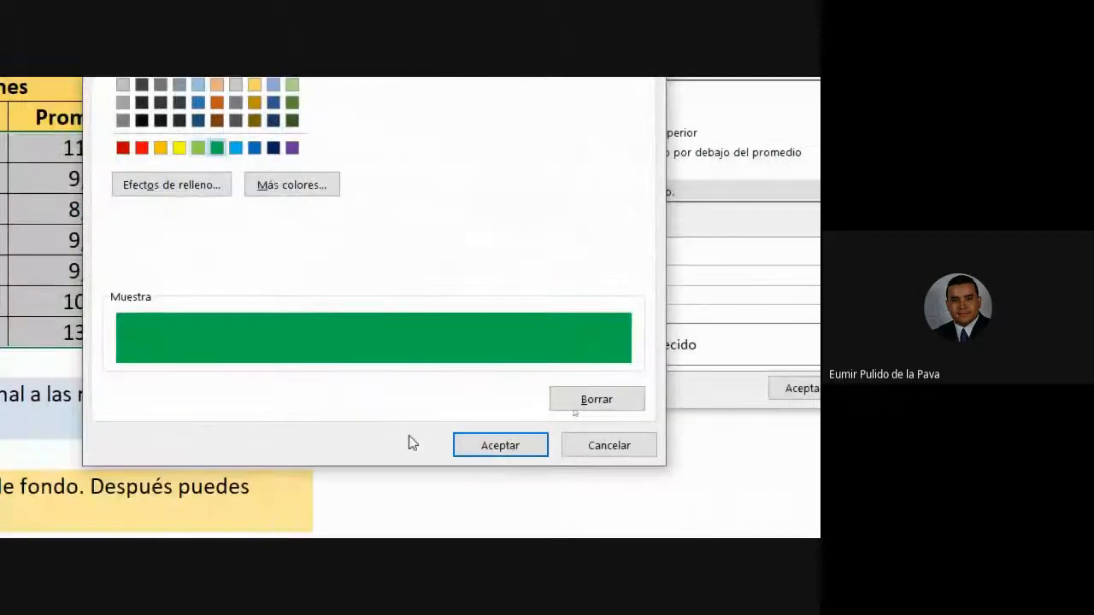
click(477, 447)
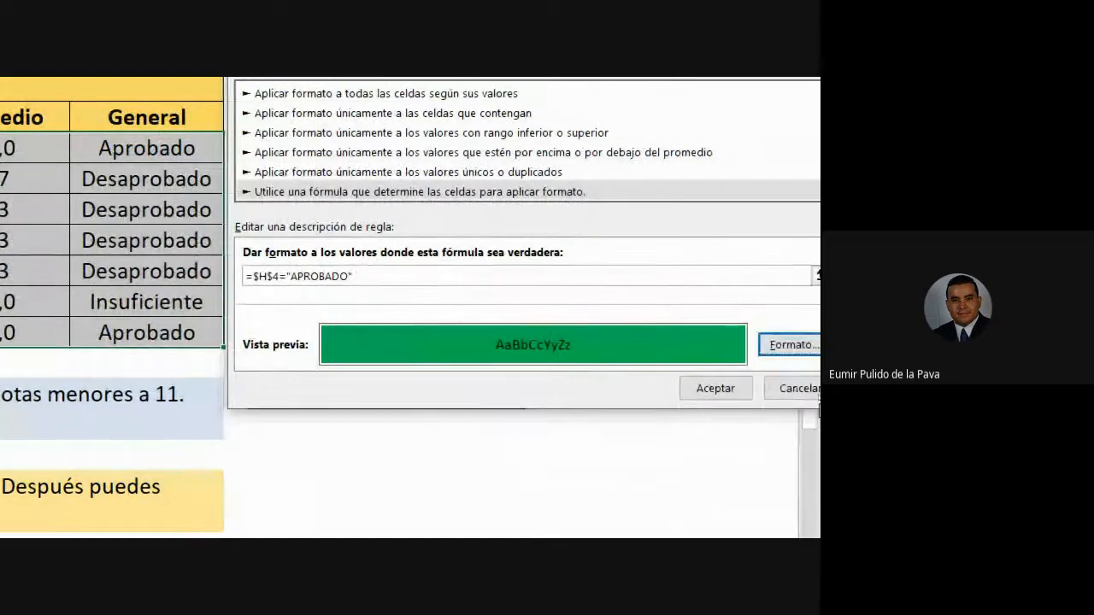
click(715, 389)
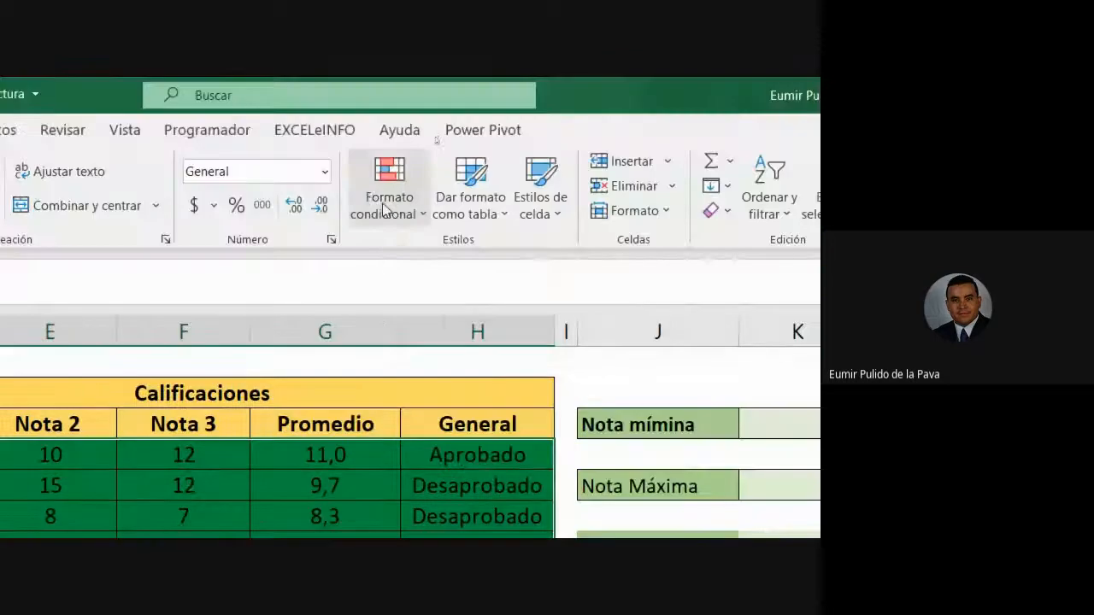
Step: Edit the existing conditional formatting rule so its formula reads =$H4="APROBADO", and apply the change to B4:H10
click(385, 200)
click(466, 390)
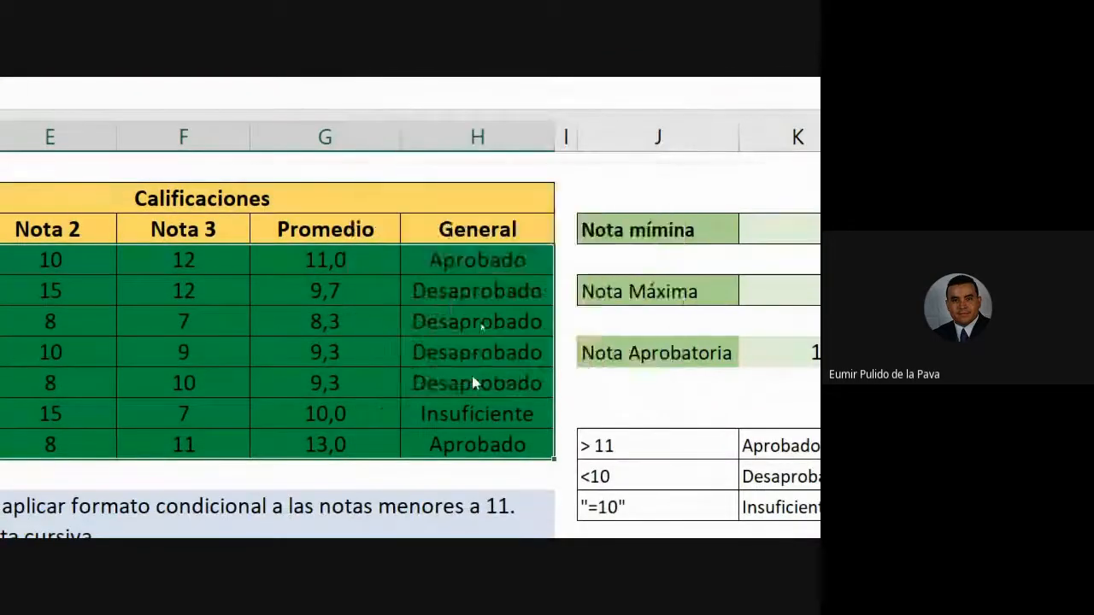
click(430, 312)
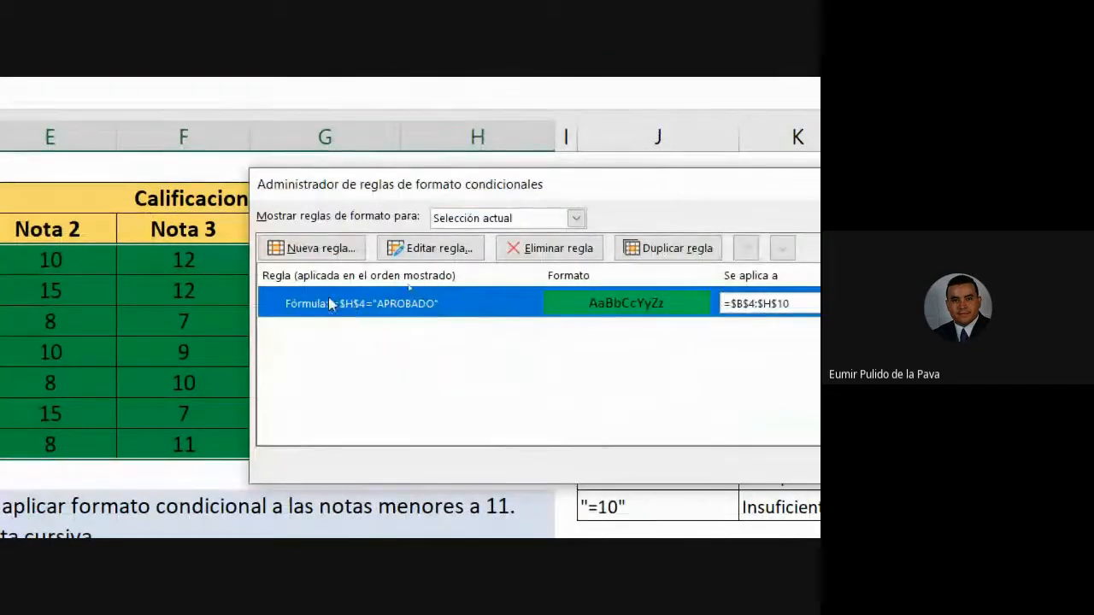
click(454, 249)
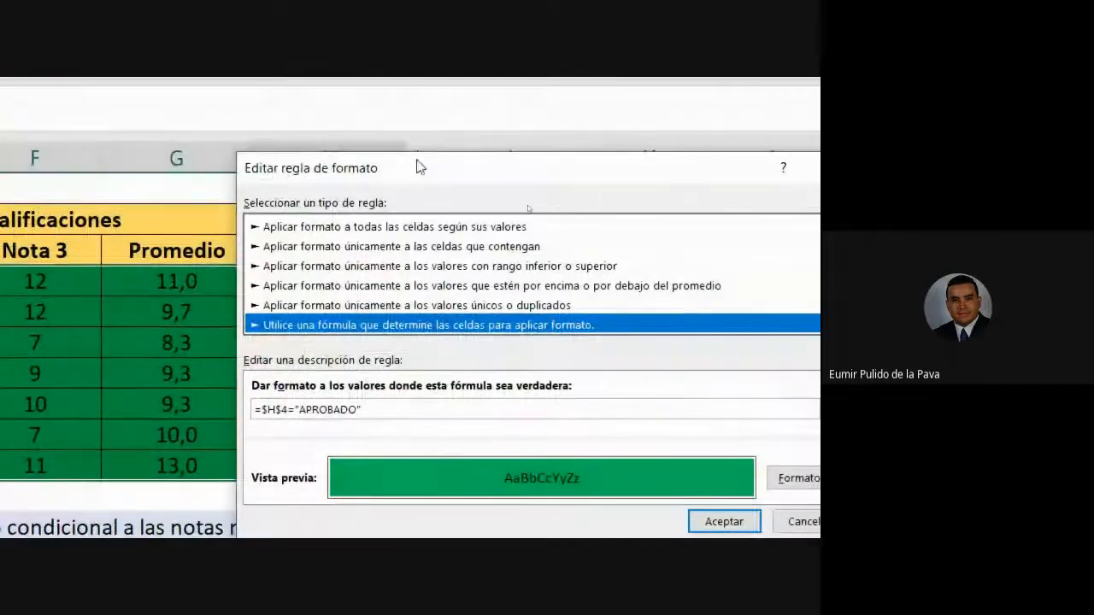
drag(419, 167, 578, 175)
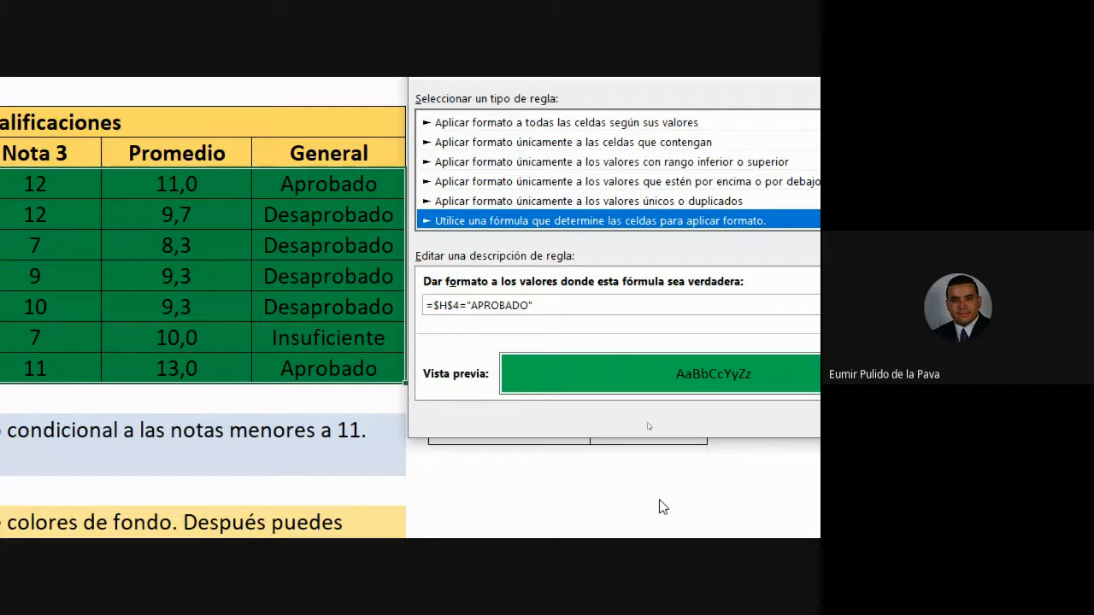
drag(434, 306, 448, 306)
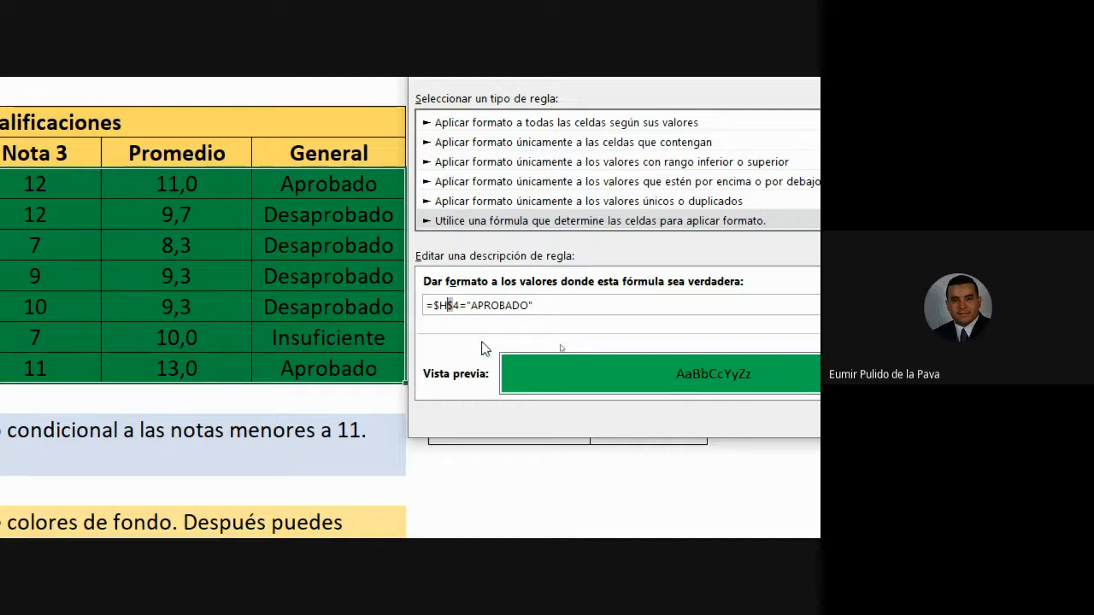
drag(432, 306, 450, 307)
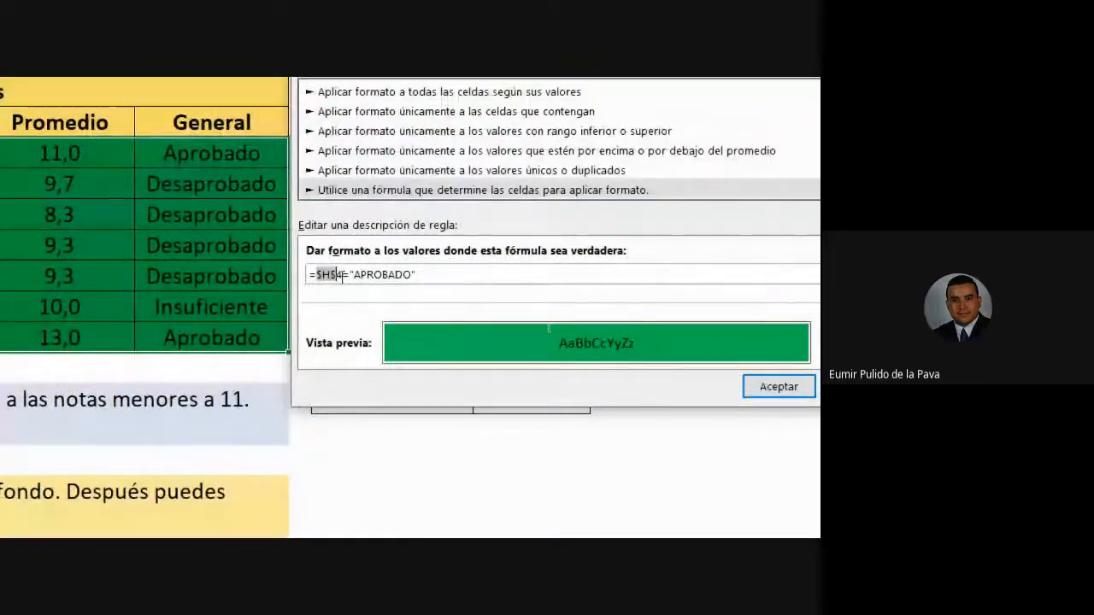
click(344, 281)
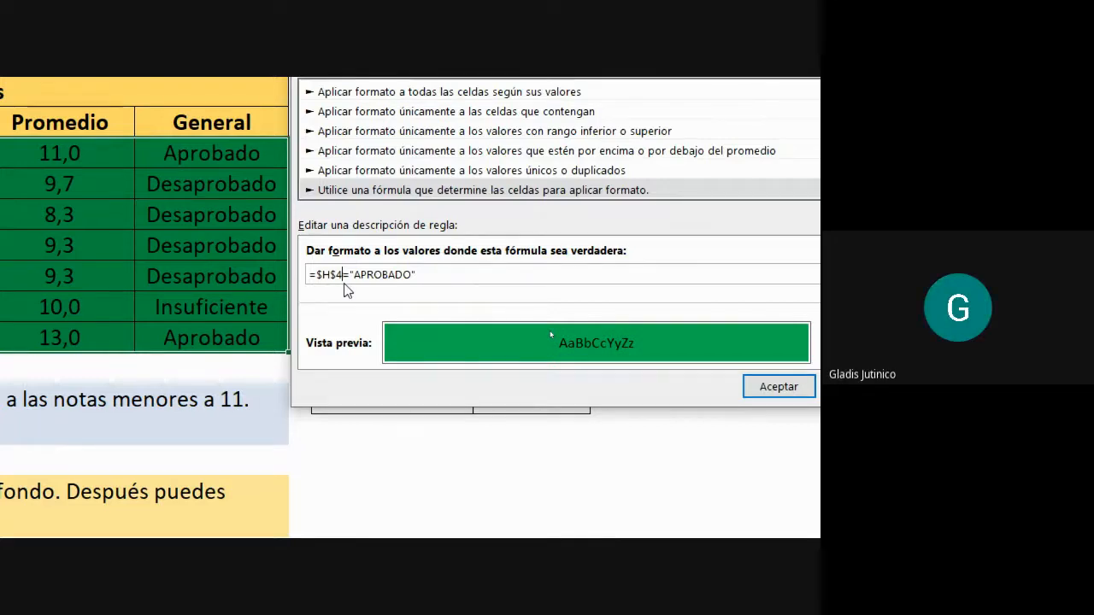
key(Left)
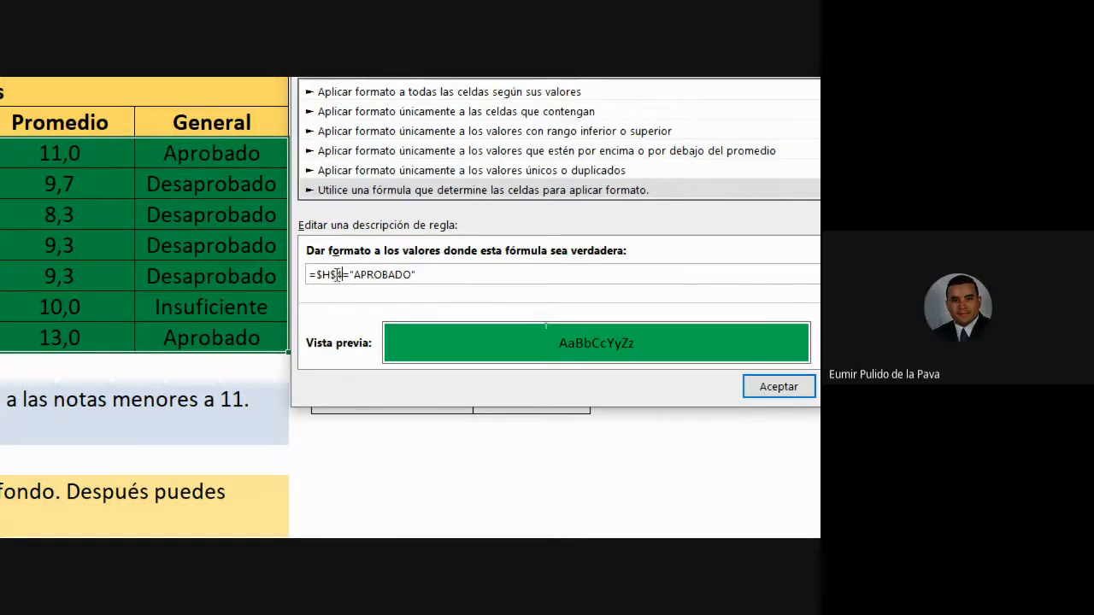
key(BackSpace)
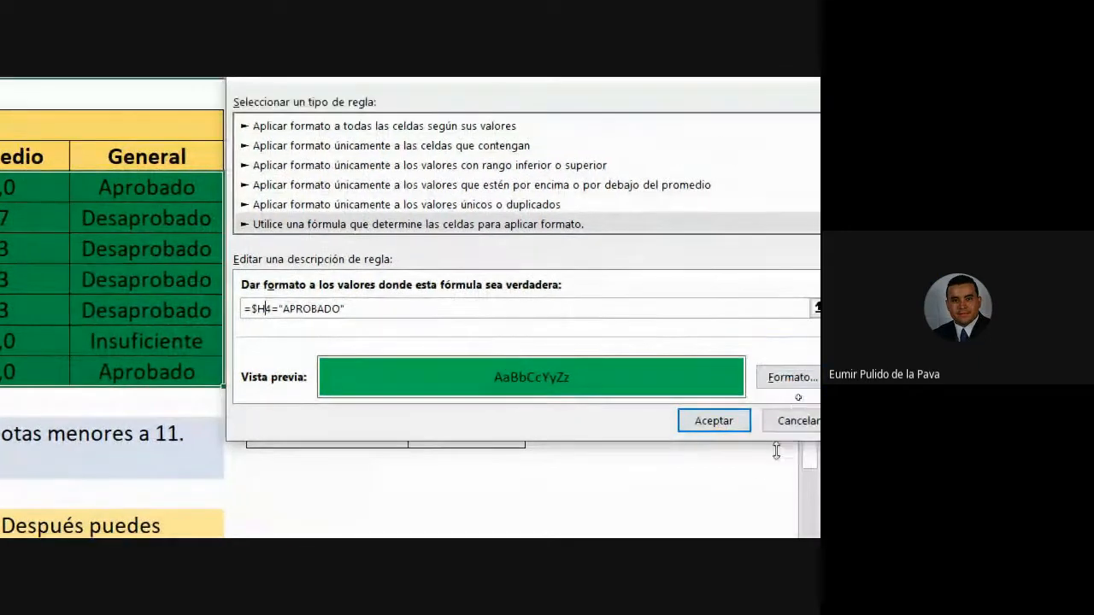
click(722, 424)
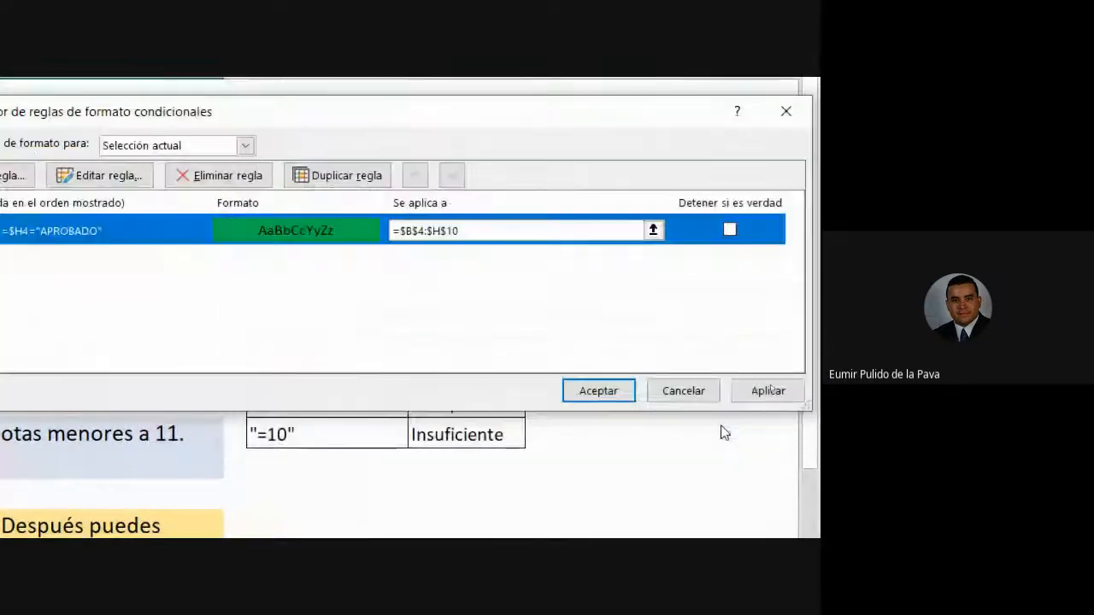
click(621, 385)
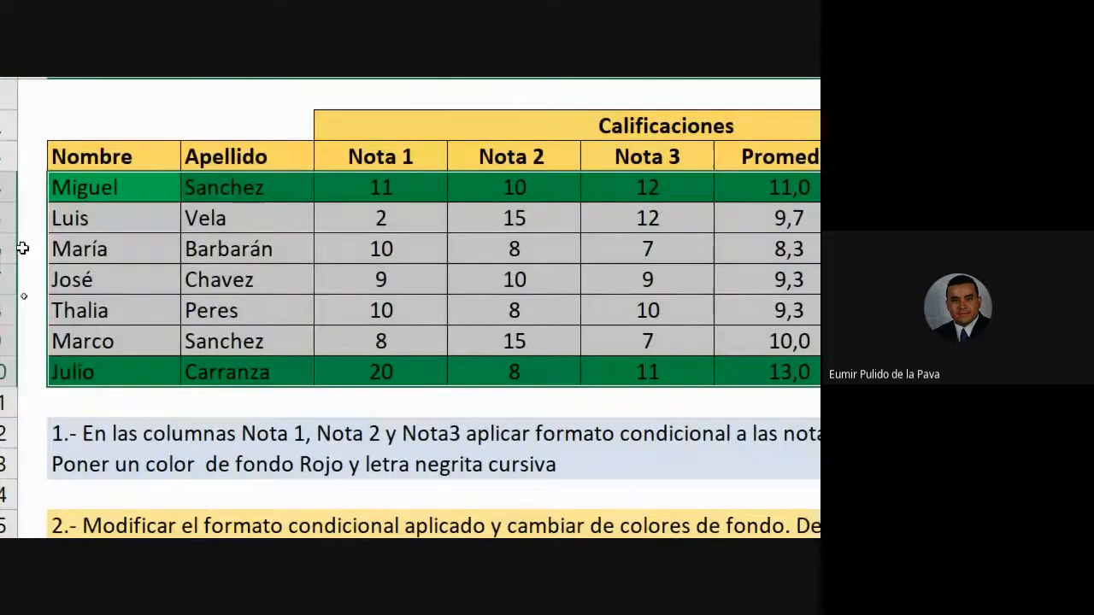
Step: Test the rule by changing the General result in H6 to Aprobado
click(240, 286)
click(380, 246)
text(aprobado)
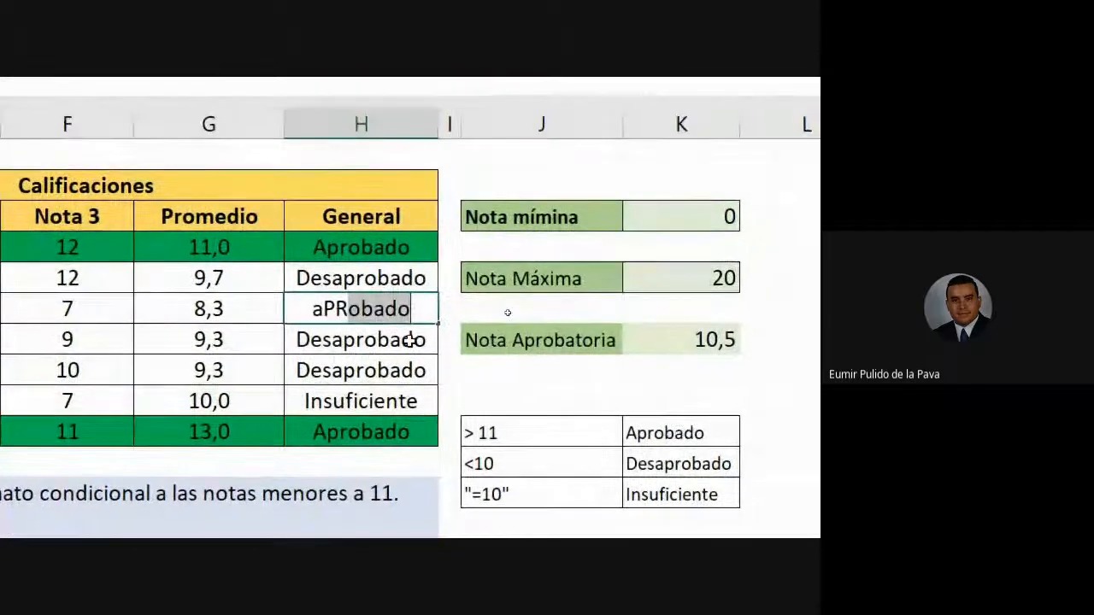
key(Return)
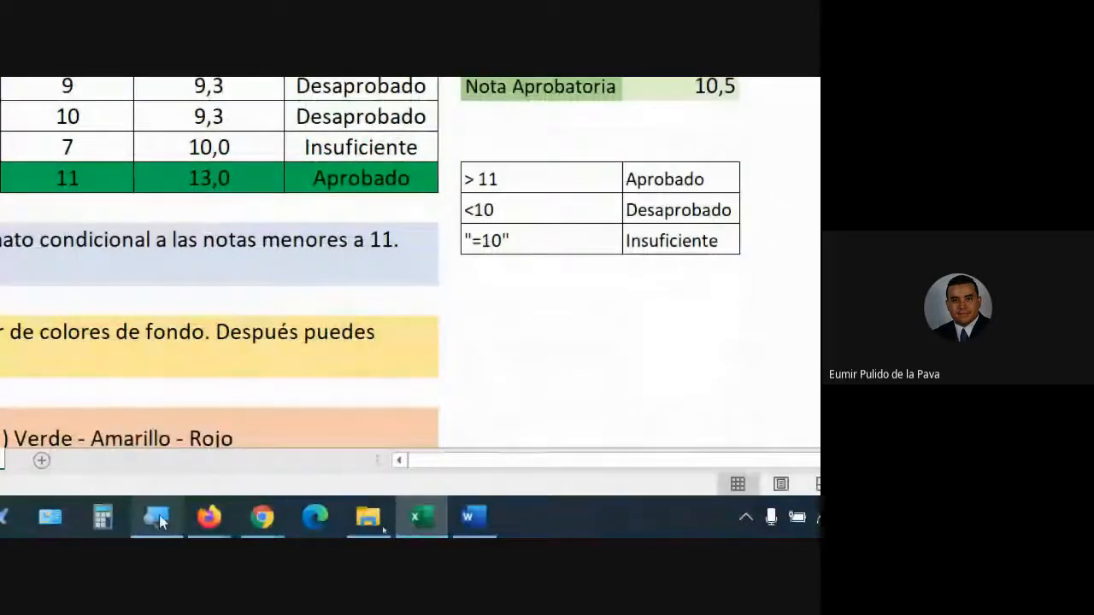
Step: Reduce the Windows Magnifier (Lupa) zoom until the whole worksheet window fits the screen
click(159, 514)
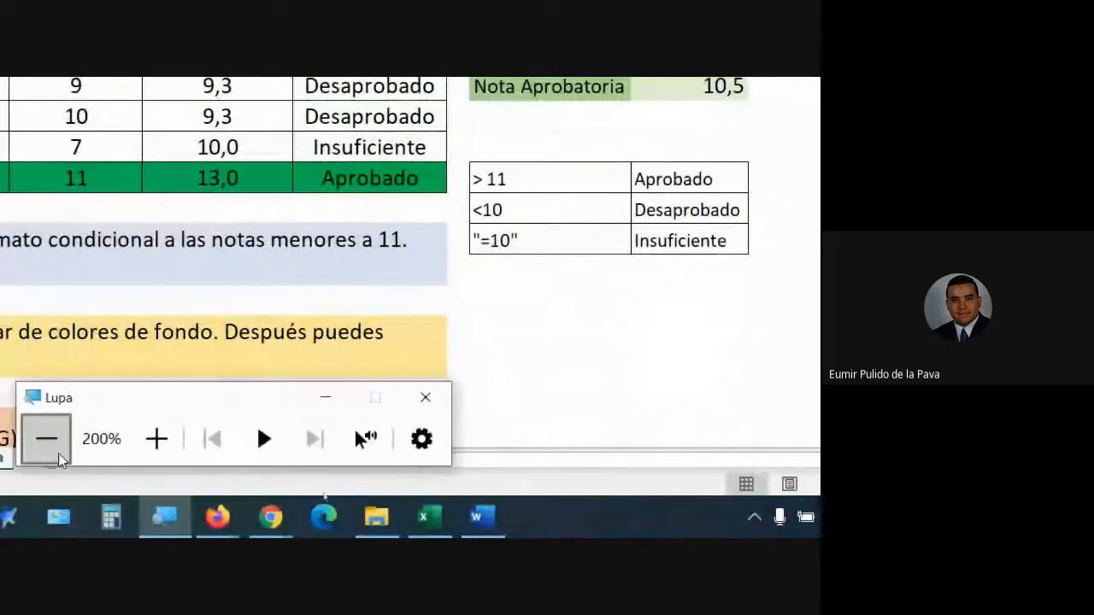
click(57, 449)
click(462, 470)
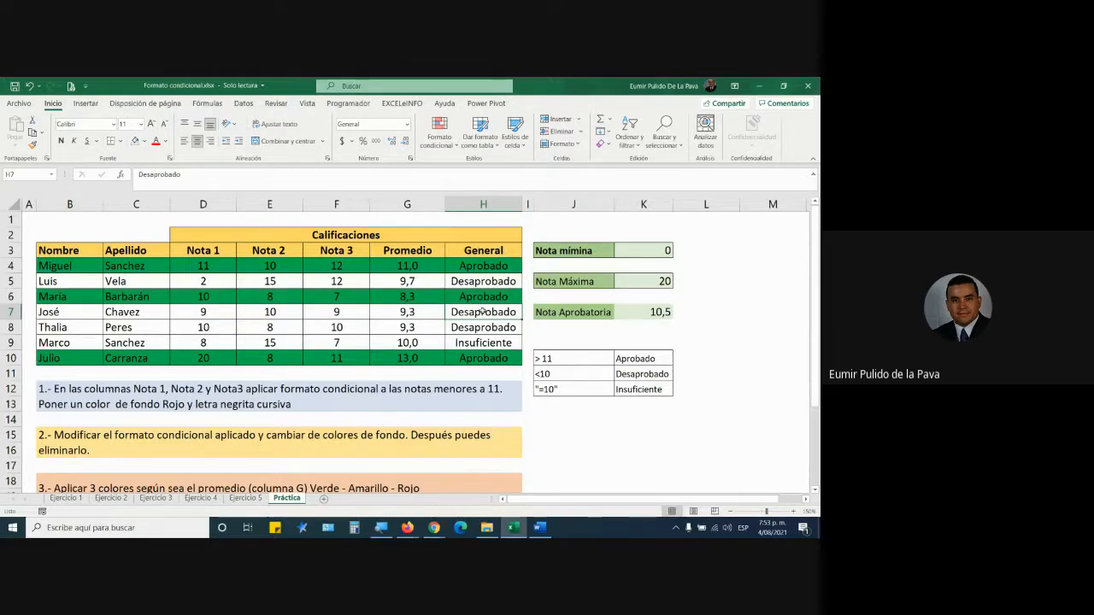
Step: Change the General result of the last student in H10 to Insuficiente
click(469, 266)
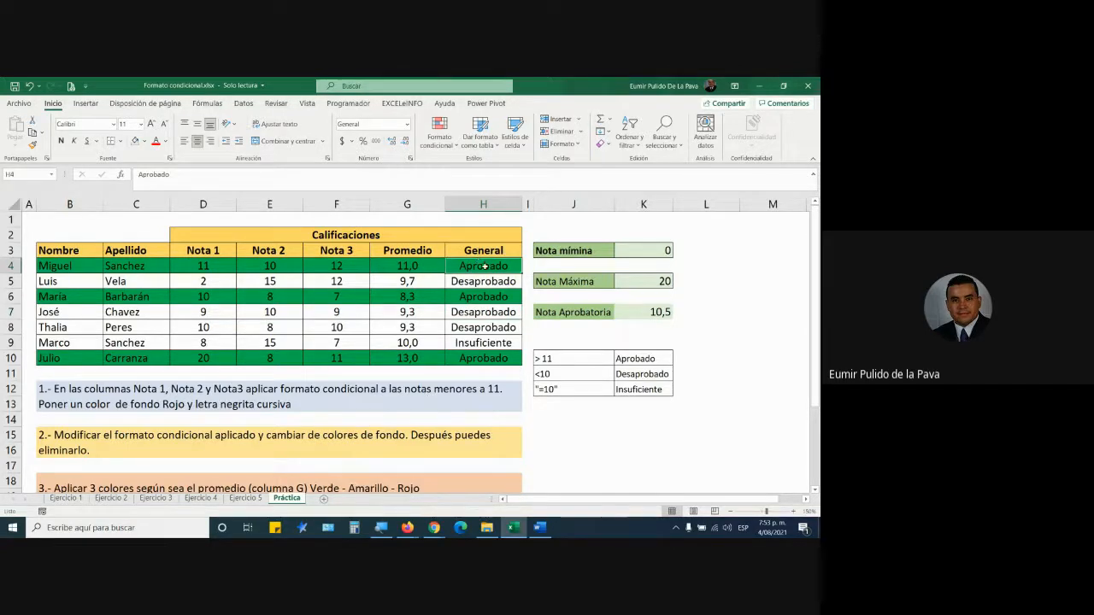
click(496, 359)
text(i)
key(Return)
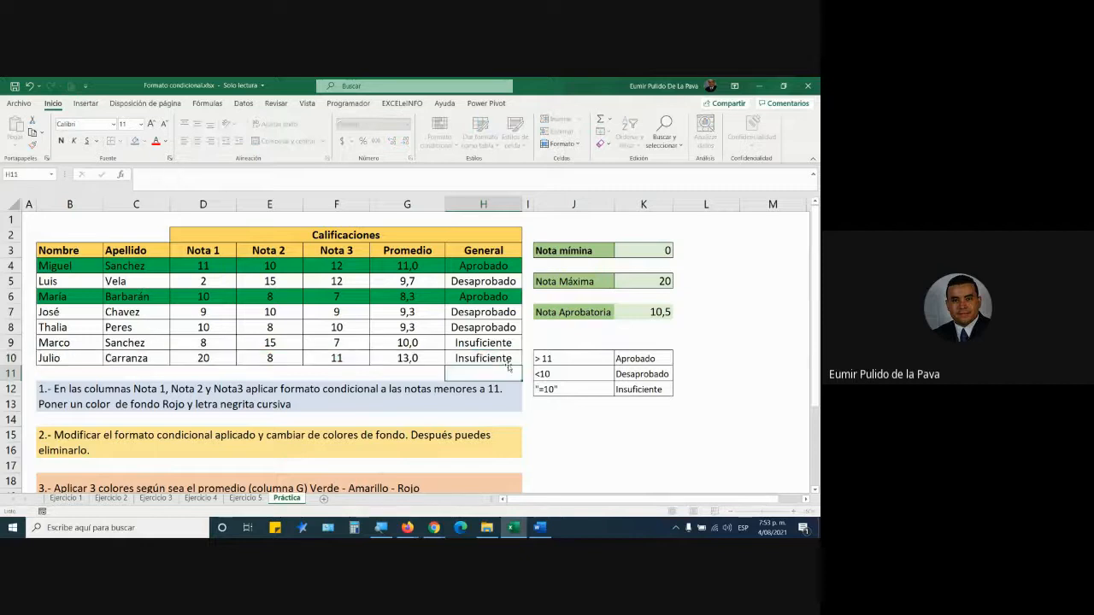
Step: Enter Excel as the General result in H8 and Aprobado in H9
key(Up)
key(Up)
key(Up)
text(eXCEL)
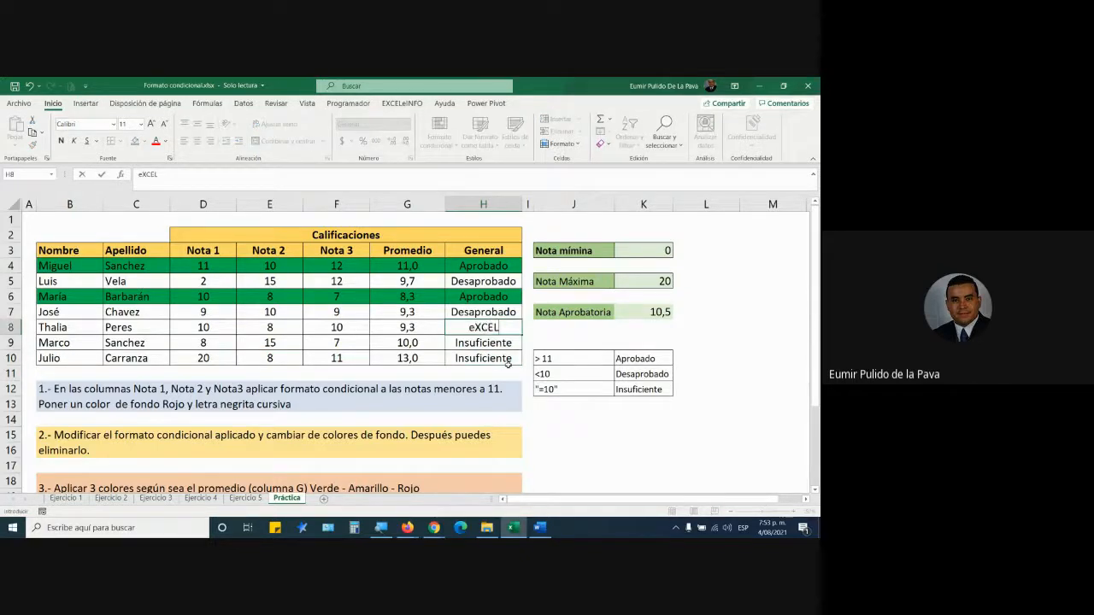
key(Return)
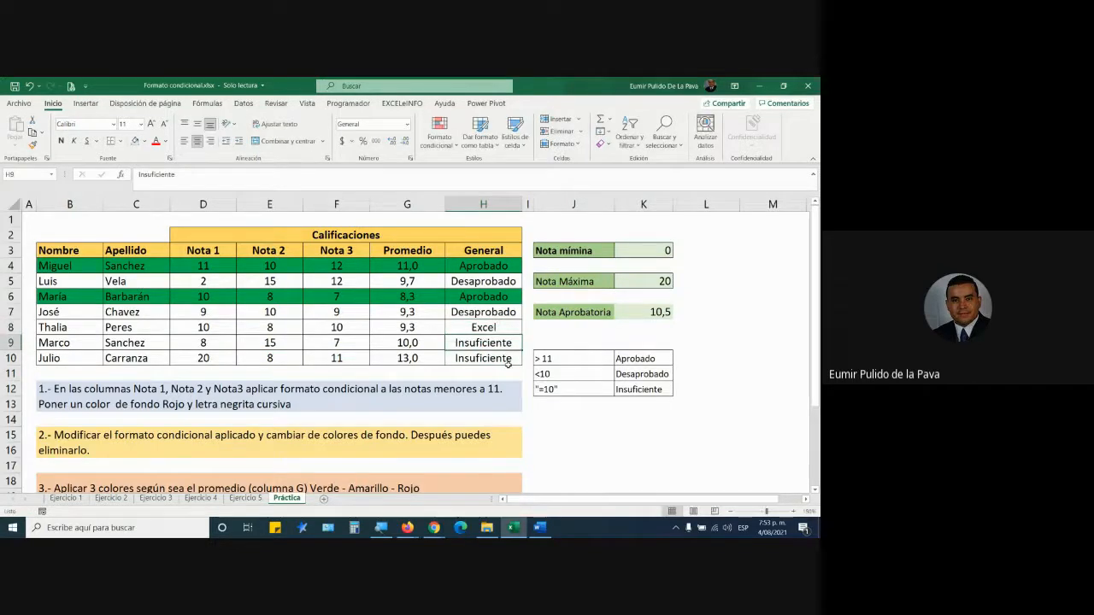
text(Aprobado)
key(Return)
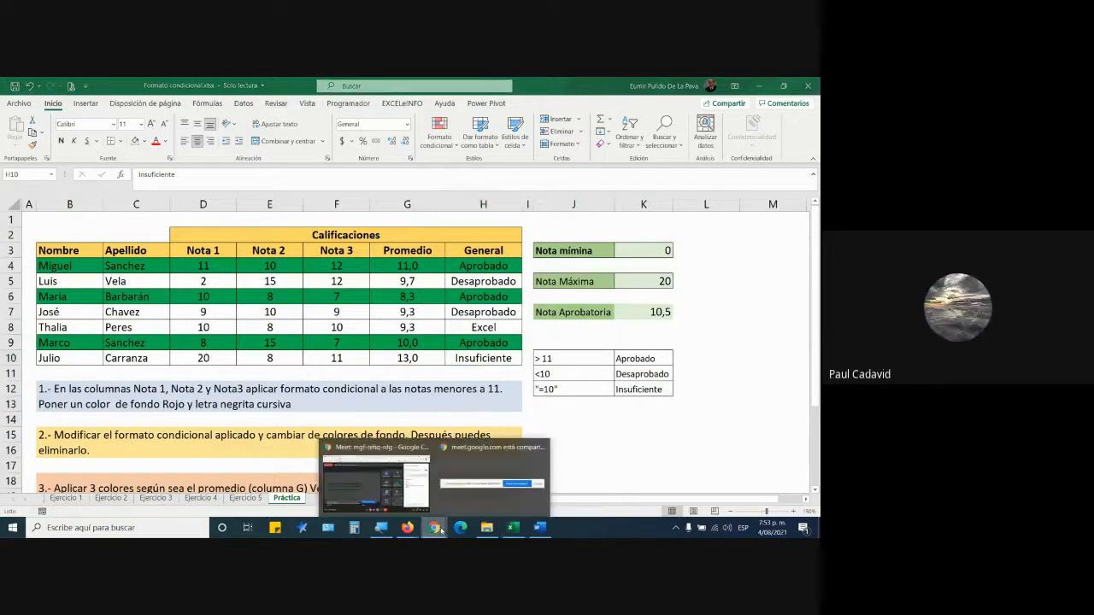
Step: Check the Google Meet call messages, and review the data validation section of the PDF guide in Firefox
click(488, 479)
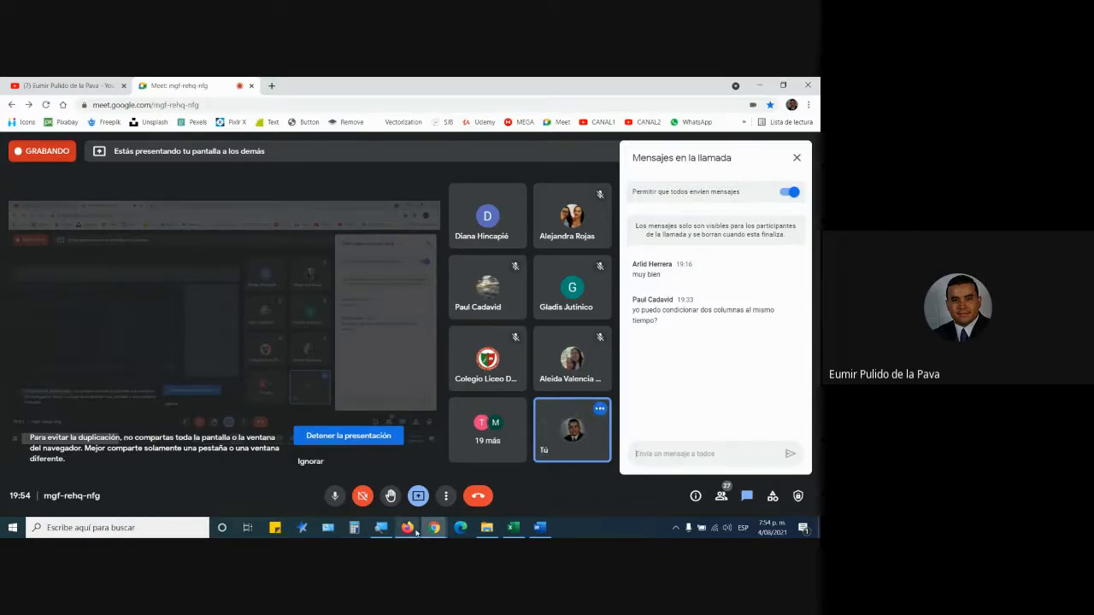
mouse_move(416, 531)
click(452, 445)
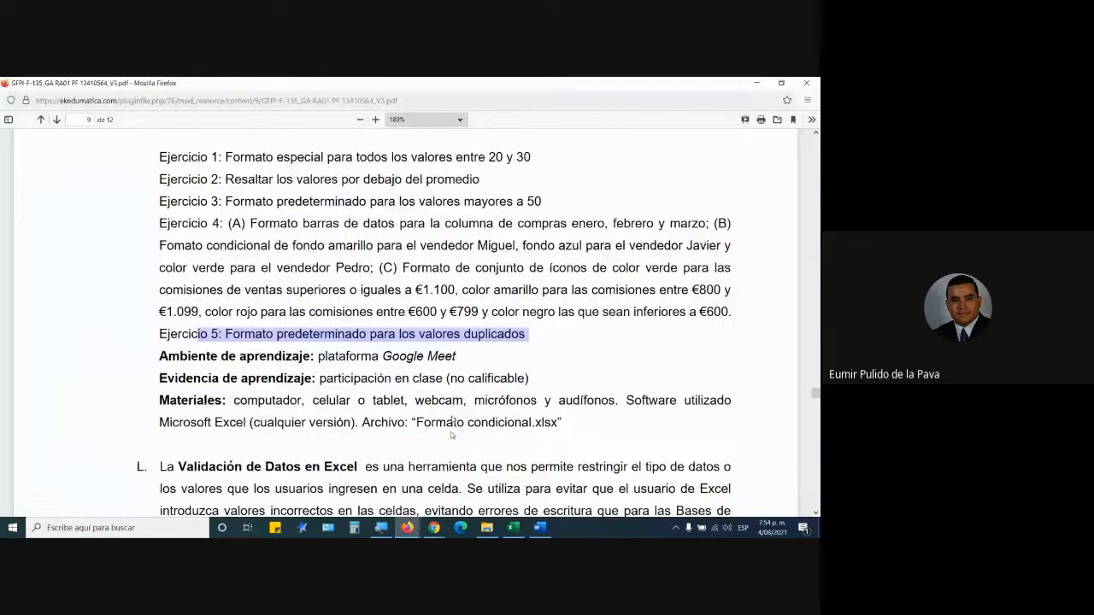
scroll(452, 436, down, 3)
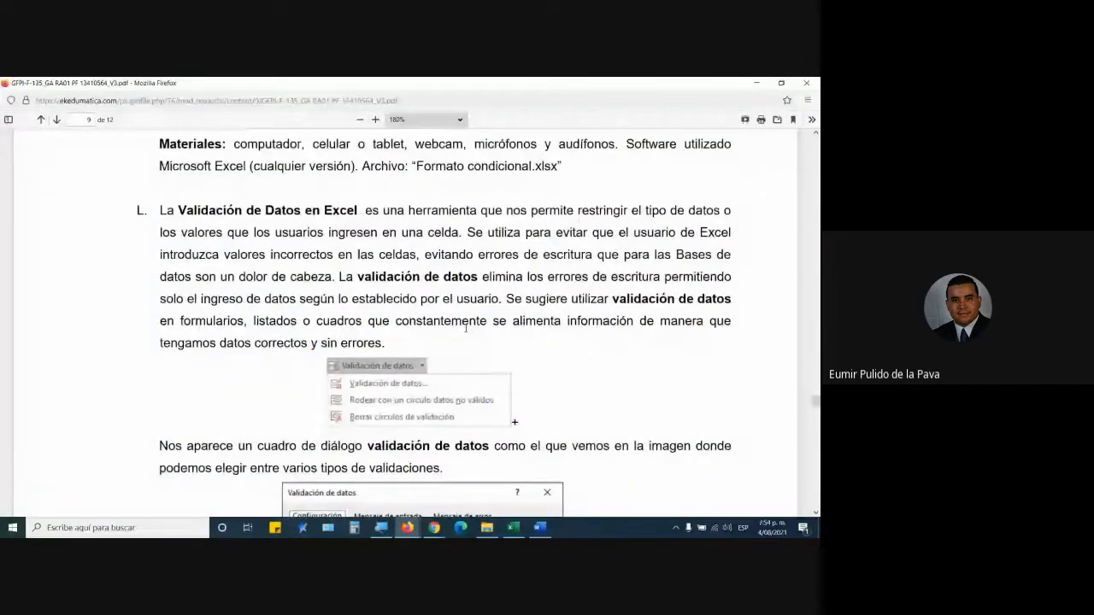
drag(189, 217, 335, 214)
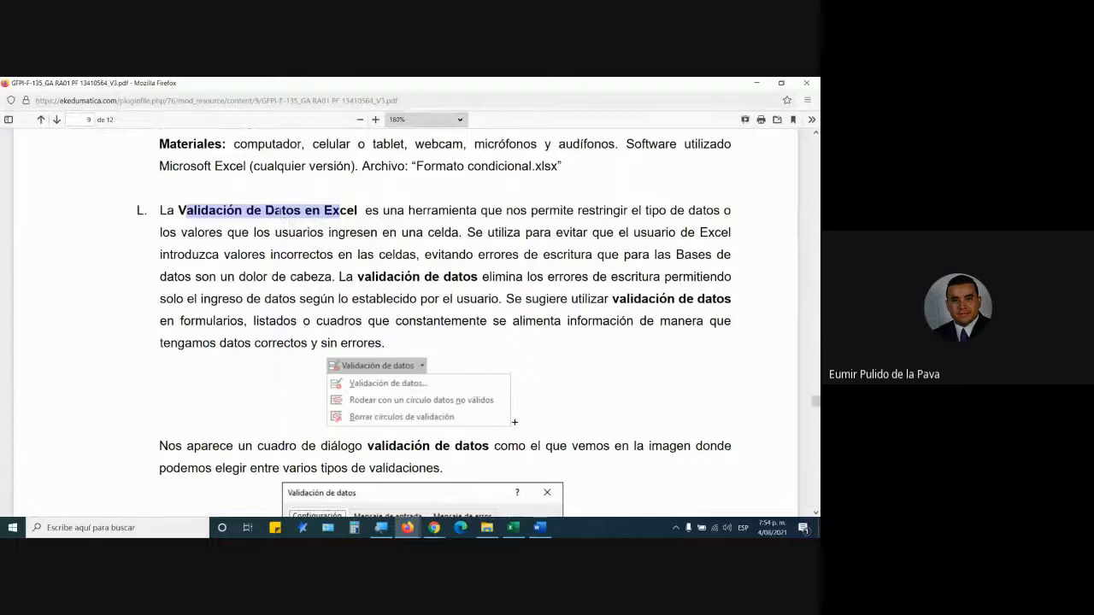
scroll(367, 237, down, 2)
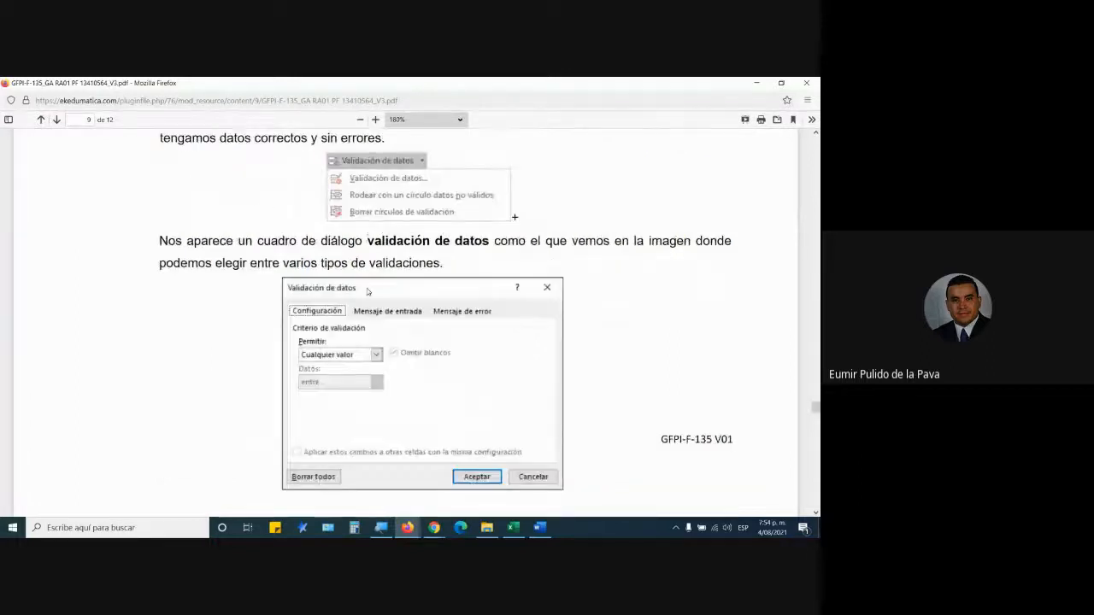
scroll(385, 230, up, 2)
scroll(455, 235, down, 10)
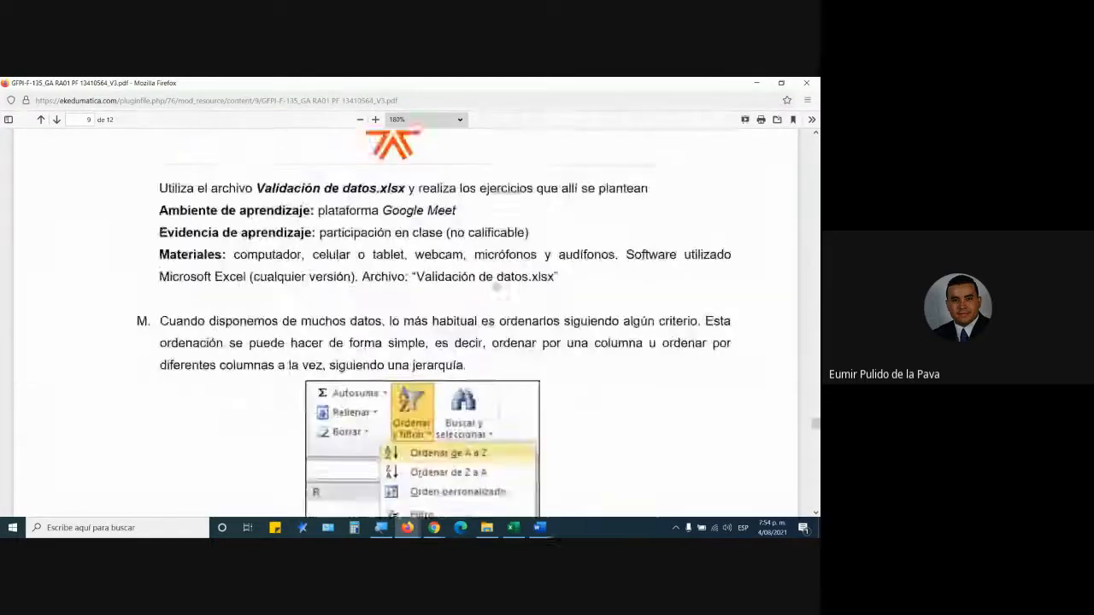